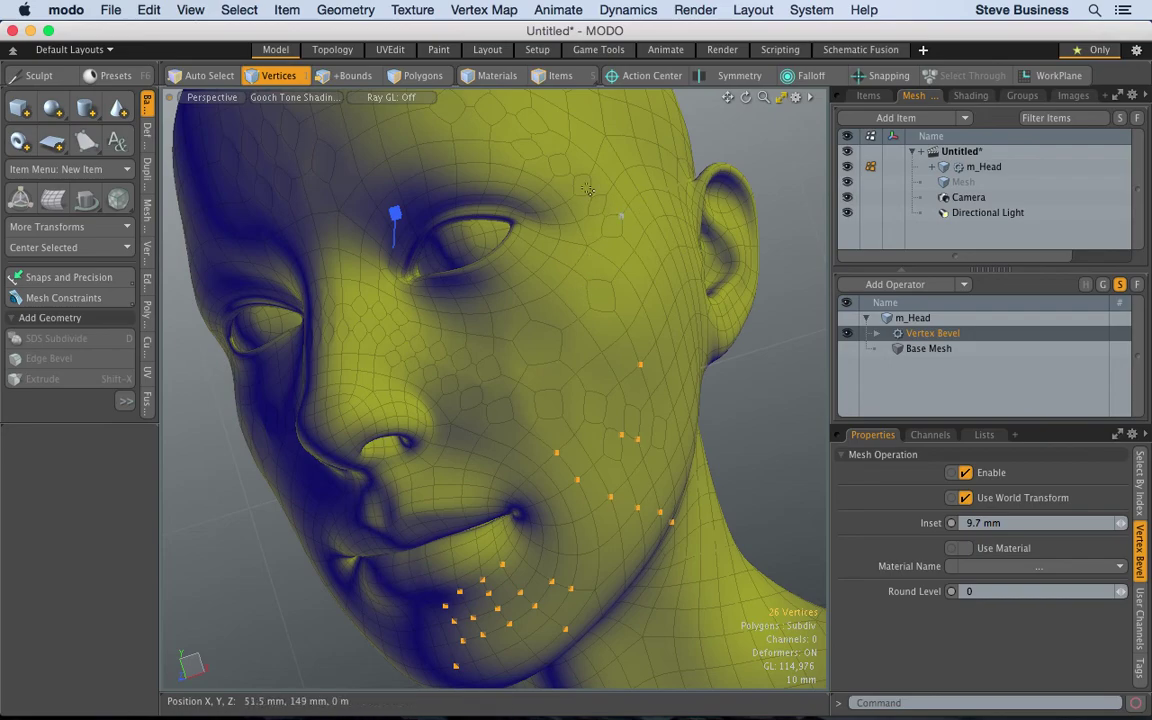
# Step: Add temple and cheek vertices to the selection and apply a second Vertex Bevel operator to them with a 2 mm inset
pyautogui.moveTo(610, 165)
pyautogui.keyDown('shift'); pyautogui.mouseDown()
pyautogui.moveTo(547, 172)
pyautogui.moveTo(570, 200)
pyautogui.moveTo(613, 144)
pyautogui.moveTo(633, 153)
pyautogui.moveTo(594, 227)
pyautogui.moveTo(604, 284)
pyautogui.moveTo(563, 293)
pyautogui.moveTo(526, 280)
pyautogui.moveTo(461, 299)
pyautogui.moveTo(467, 357)
pyautogui.mouseUp(); pyautogui.keyUp('shift')
pyautogui.moveTo(459, 313)
pyautogui.keyDown('shift'); pyautogui.mouseDown()
pyautogui.moveTo(498, 325)
pyautogui.moveTo(528, 284)
pyautogui.mouseUp(); pyautogui.keyUp('shift')
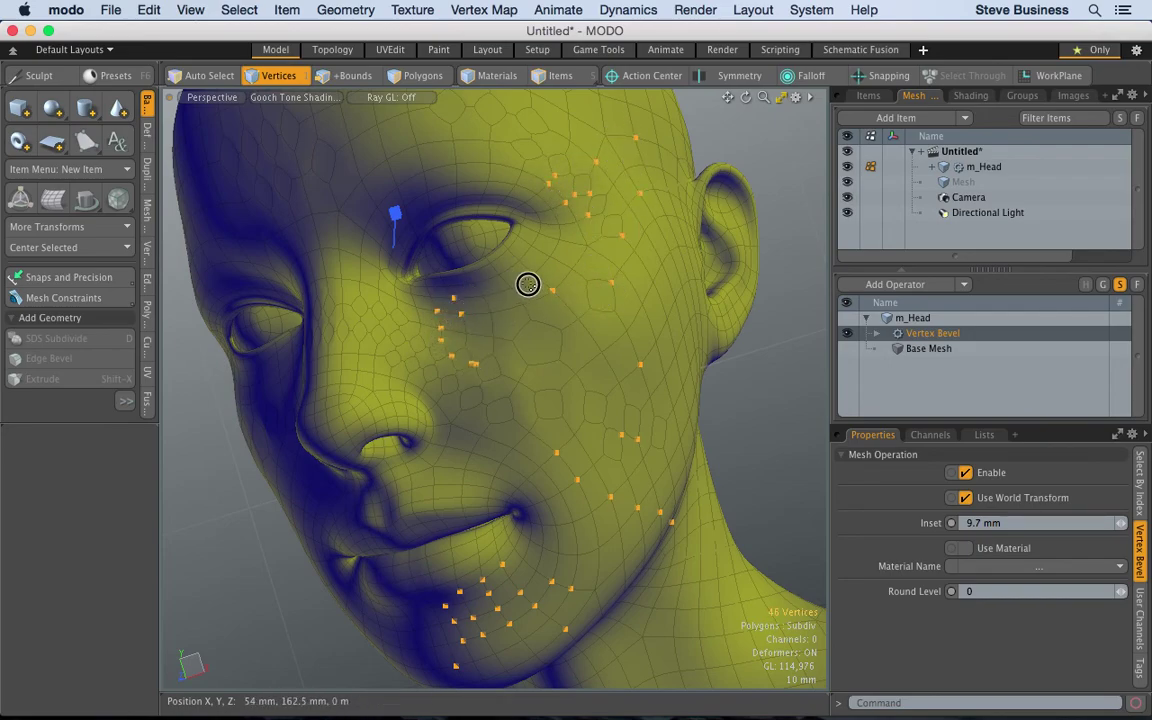
pyautogui.click(967, 281)
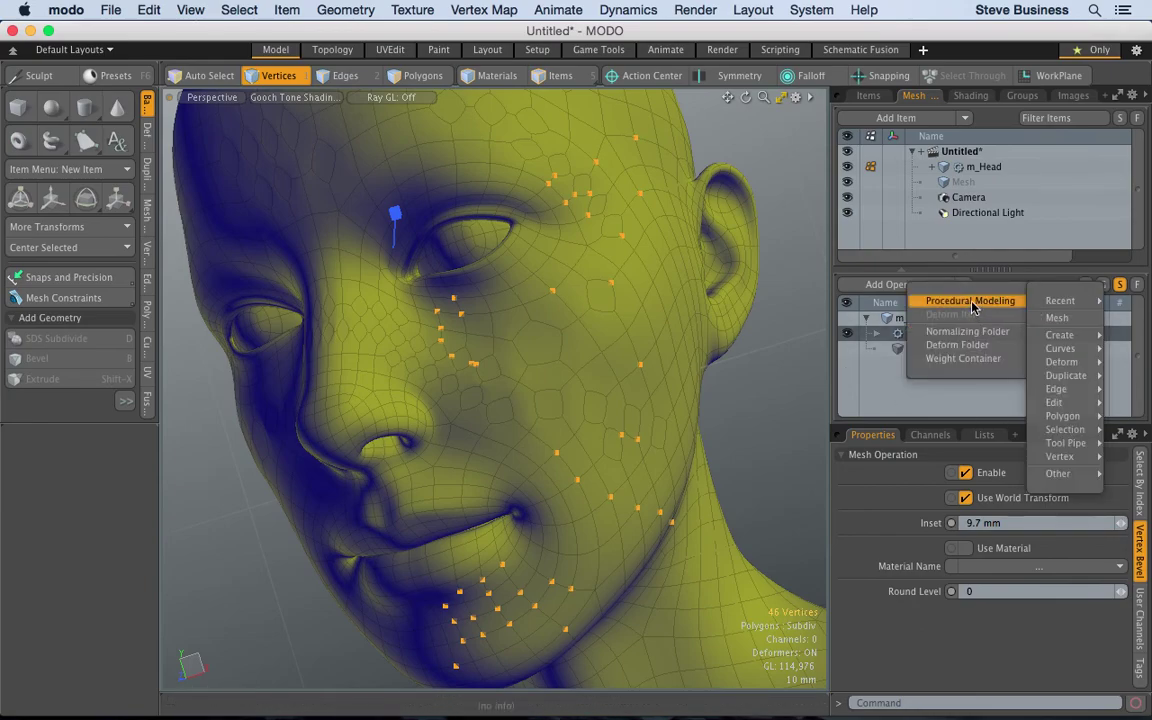
pyautogui.moveTo(1065, 305)
pyautogui.click(991, 301)
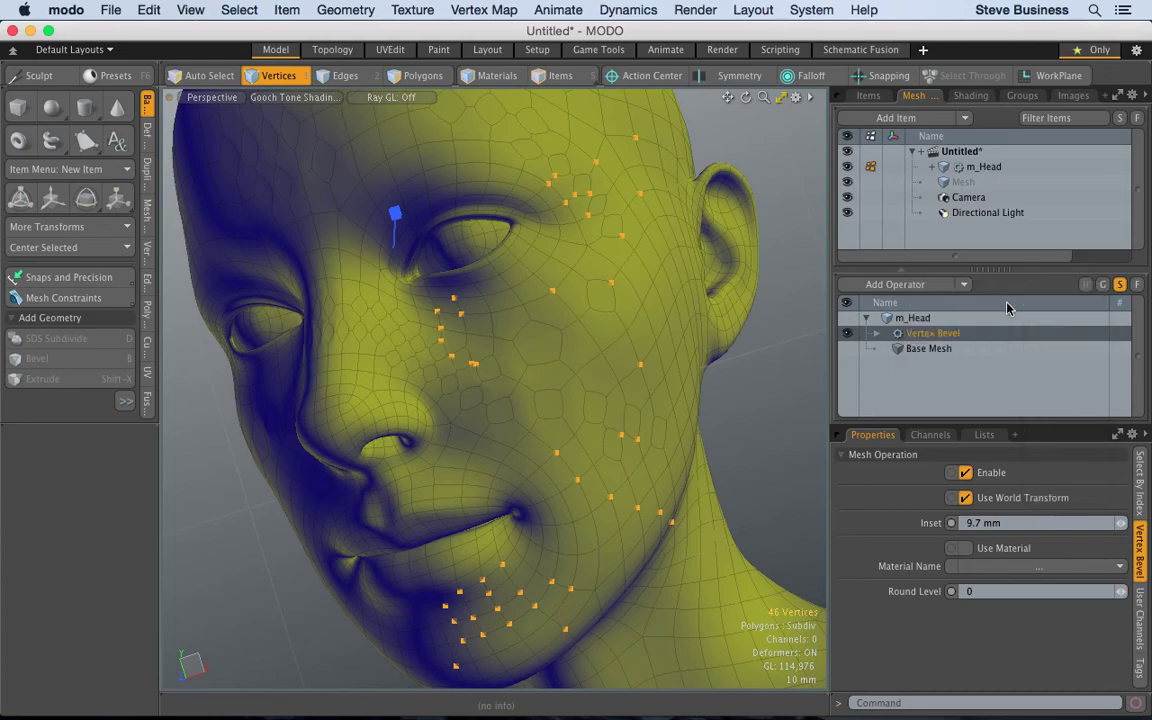
pyautogui.click(1121, 524)
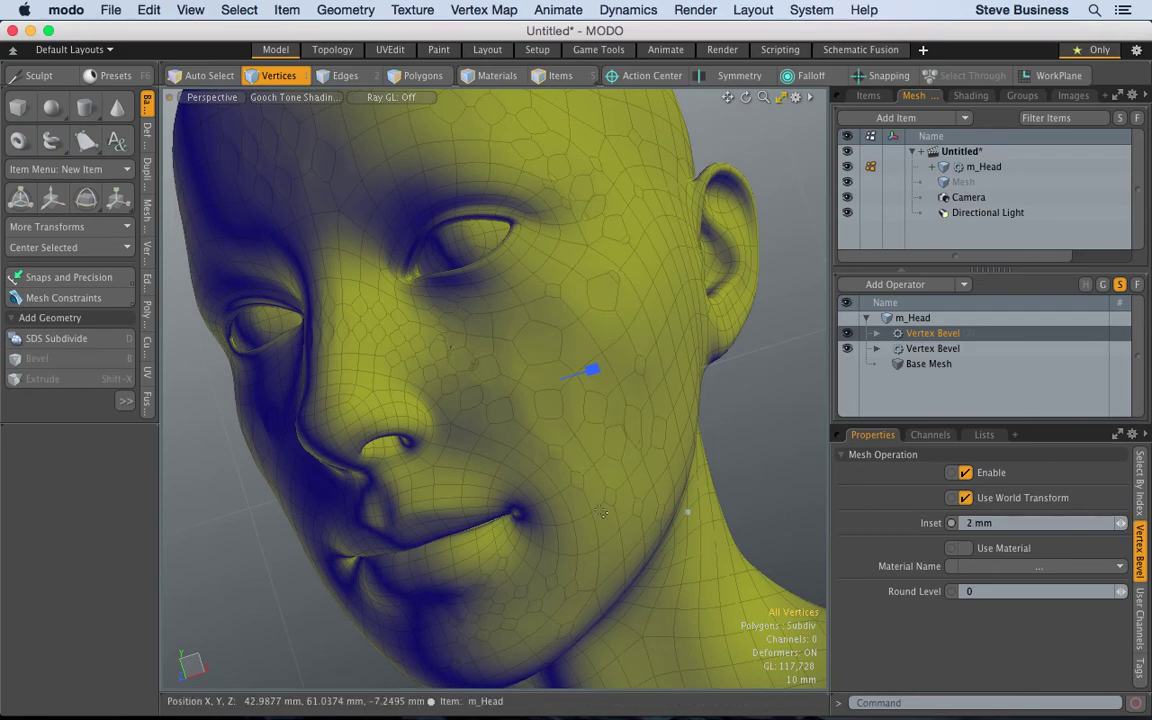
# Step: Select scattered vertices on the head's right side across the cheek, jaw, neck, earlobe and the area beside the eye
pyautogui.press('2')
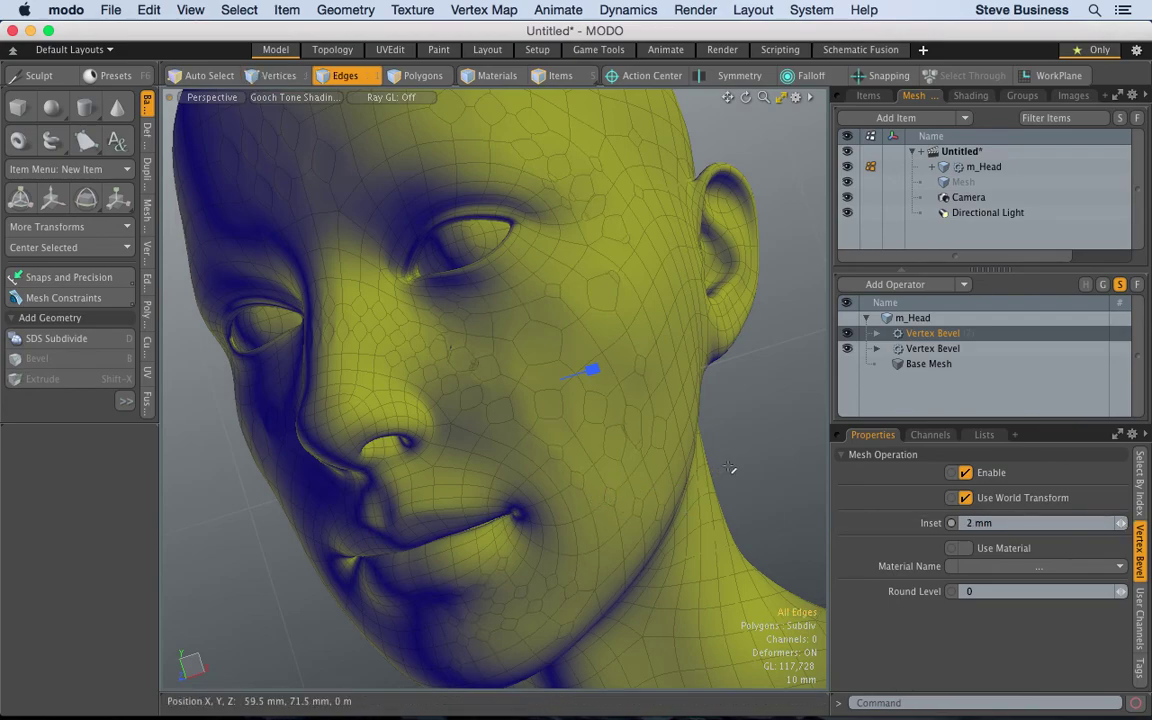
pyautogui.keyDown('alt'); pyautogui.moveTo(450, 386); pyautogui.dragTo(700, 290); pyautogui.keyUp('alt')
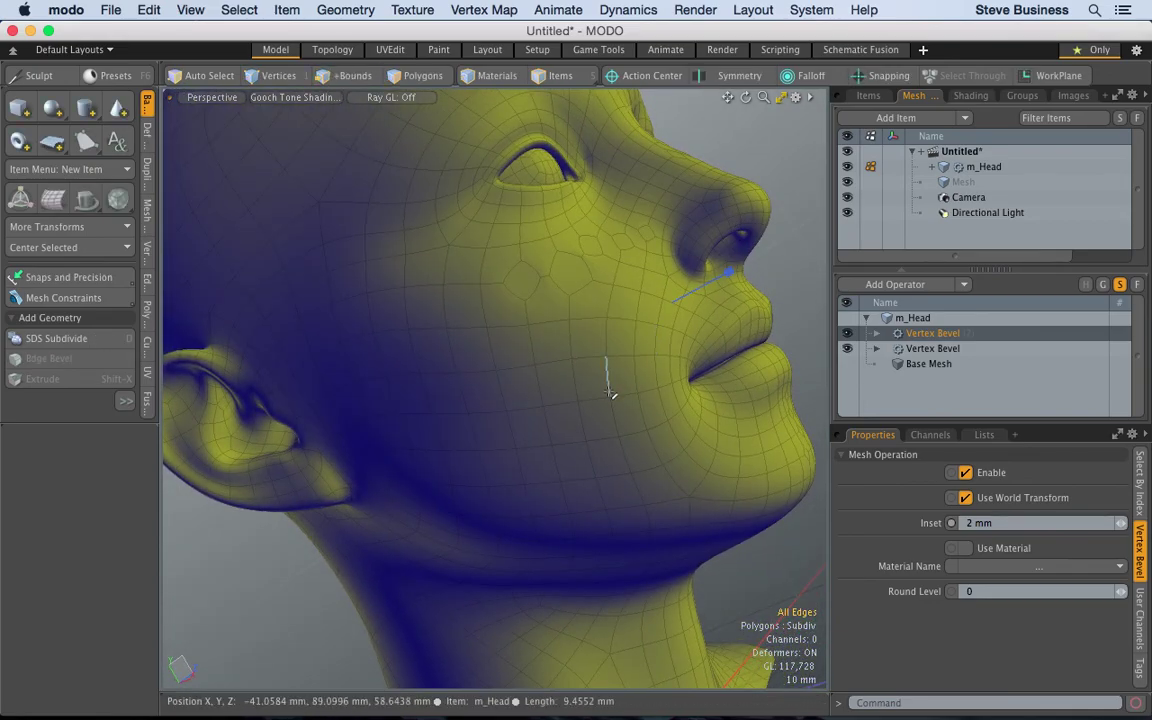
pyautogui.click(280, 75)
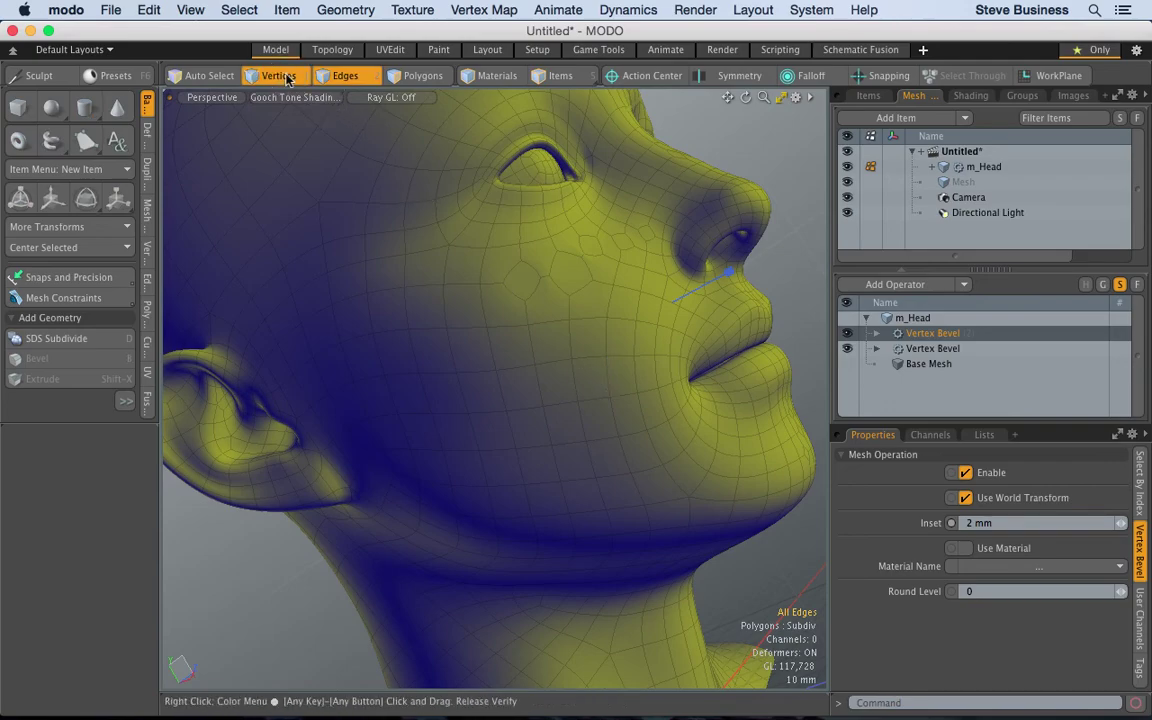
pyautogui.click(486, 327)
pyautogui.click(419, 373)
pyautogui.moveTo(456, 372); pyautogui.dragTo(534, 365)
pyautogui.click(478, 451)
pyautogui.click(585, 441)
pyautogui.click(523, 484)
pyautogui.click(568, 514)
pyautogui.click(644, 550)
pyautogui.moveTo(604, 538)
pyautogui.mouseDown()
pyautogui.moveTo(568, 561)
pyautogui.moveTo(602, 684)
pyautogui.moveTo(667, 671)
pyautogui.moveTo(576, 639)
pyautogui.moveTo(443, 620)
pyautogui.moveTo(505, 658)
pyautogui.moveTo(394, 602)
pyautogui.moveTo(471, 463)
pyautogui.moveTo(473, 401)
pyautogui.moveTo(331, 427)
pyautogui.moveTo(314, 494)
pyautogui.mouseUp()
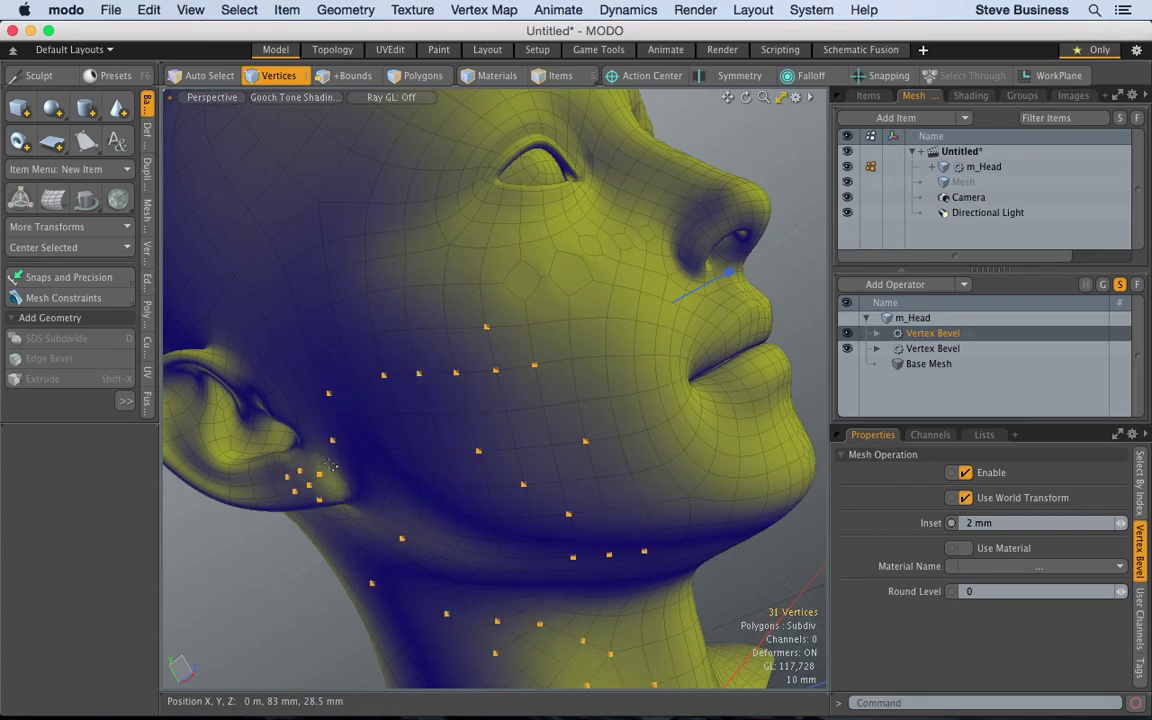
pyautogui.moveTo(462, 198)
pyautogui.mouseDown()
pyautogui.moveTo(391, 144)
pyautogui.moveTo(430, 202)
pyautogui.moveTo(420, 166)
pyautogui.moveTo(399, 195)
pyautogui.mouseUp()
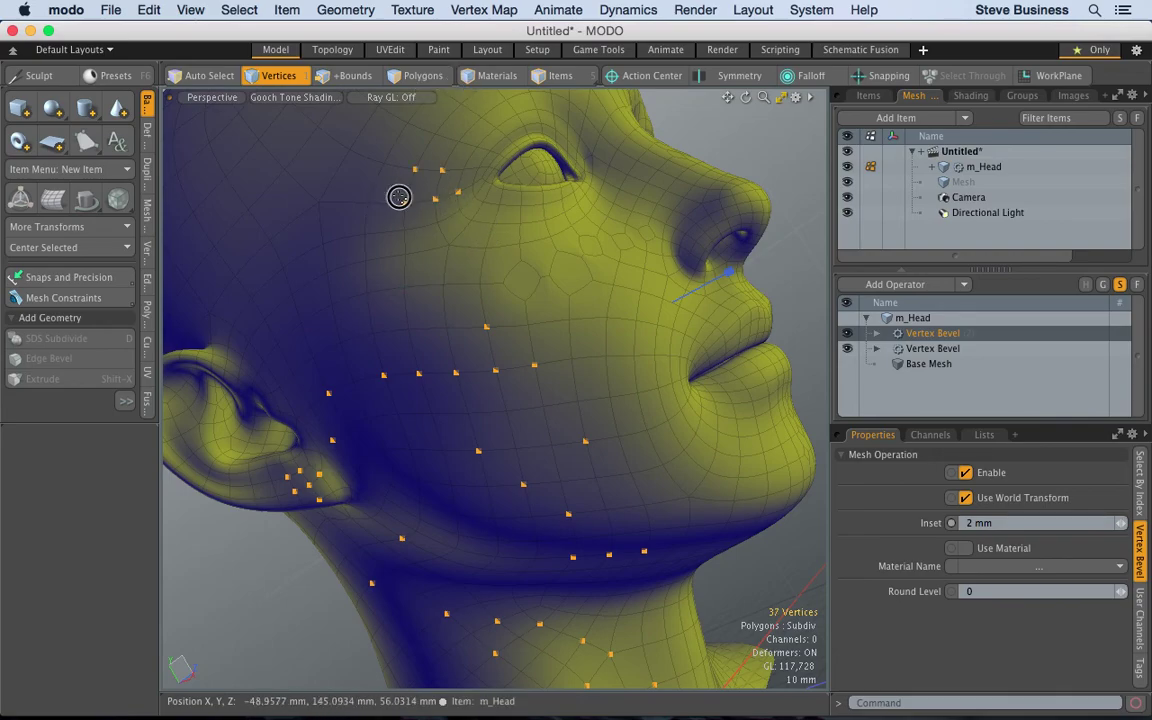
# Step: Extend the vertex selection with points on the forehead and cheekbone of the head's left side
pyautogui.keyDown('alt'); pyautogui.moveTo(784, 298); pyautogui.dragTo(459, 475); pyautogui.keyUp('alt')
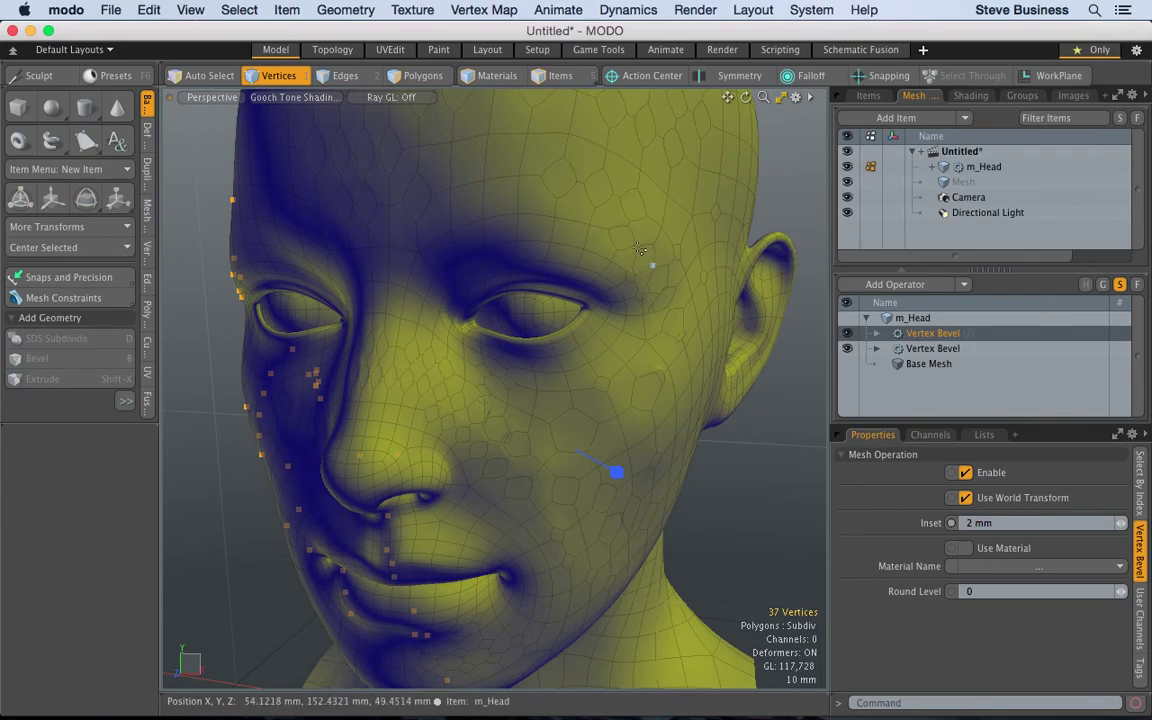
pyautogui.moveTo(638, 189)
pyautogui.keyDown('shift'); pyautogui.mouseDown()
pyautogui.moveTo(558, 158)
pyautogui.moveTo(557, 182)
pyautogui.moveTo(544, 139)
pyautogui.moveTo(511, 130)
pyautogui.moveTo(700, 106)
pyautogui.moveTo(701, 185)
pyautogui.moveTo(734, 188)
pyautogui.moveTo(723, 156)
pyautogui.mouseUp(); pyautogui.keyUp('shift')
pyautogui.keyDown('shift'); pyautogui.moveTo(668, 421); pyautogui.dragTo(635, 407); pyautogui.keyUp('shift')
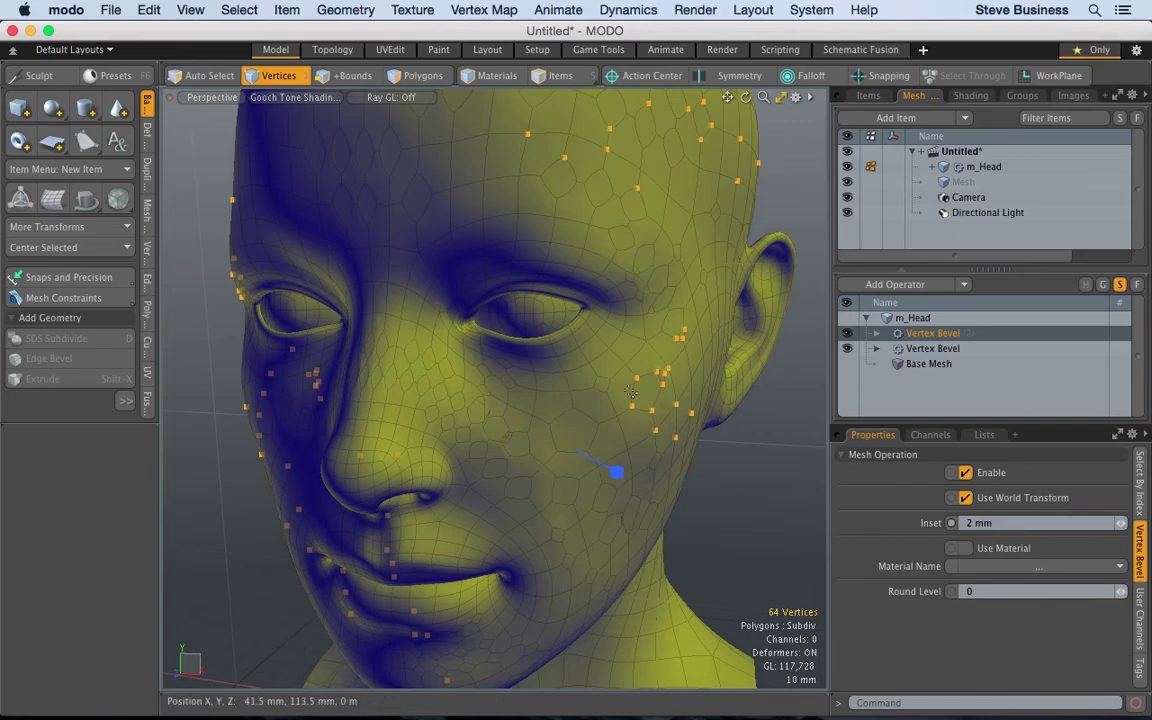
pyautogui.keyDown('shift'); pyautogui.moveTo(620, 385); pyautogui.dragTo(587, 391); pyautogui.keyUp('shift')
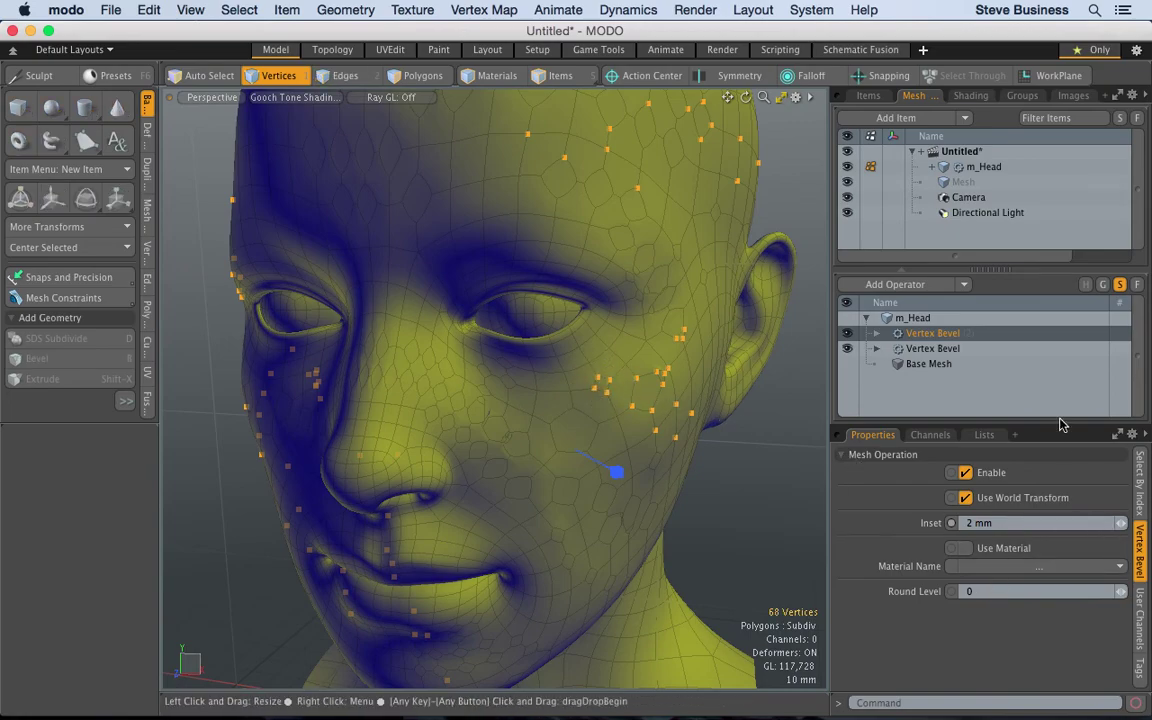
# Step: Add a third Vertex Bevel operator to m_Head for the selected vertices
pyautogui.click(965, 287)
pyautogui.moveTo(966, 306)
pyautogui.moveTo(1042, 308)
pyautogui.click(1005, 306)
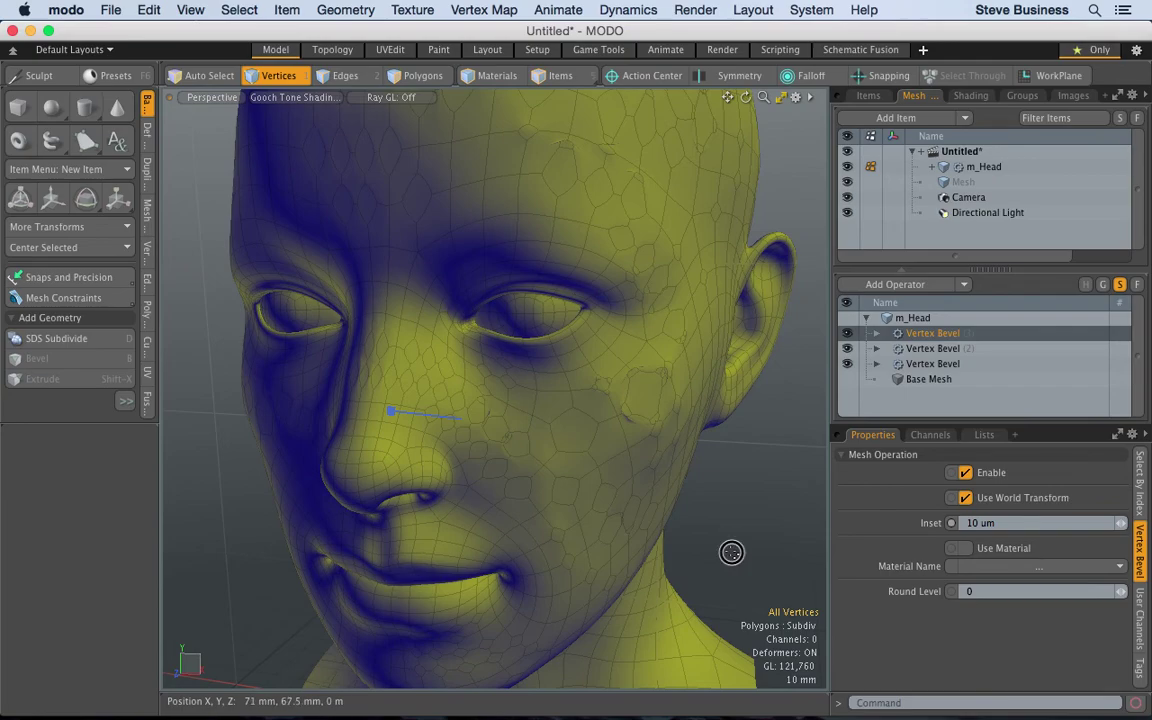
# Step: Select a patch of polygons running from the temple down over the left cheek to the jaw
pyautogui.keyDown('alt'); pyautogui.moveTo(732, 508); pyautogui.dragTo(630, 491); pyautogui.keyUp('alt')
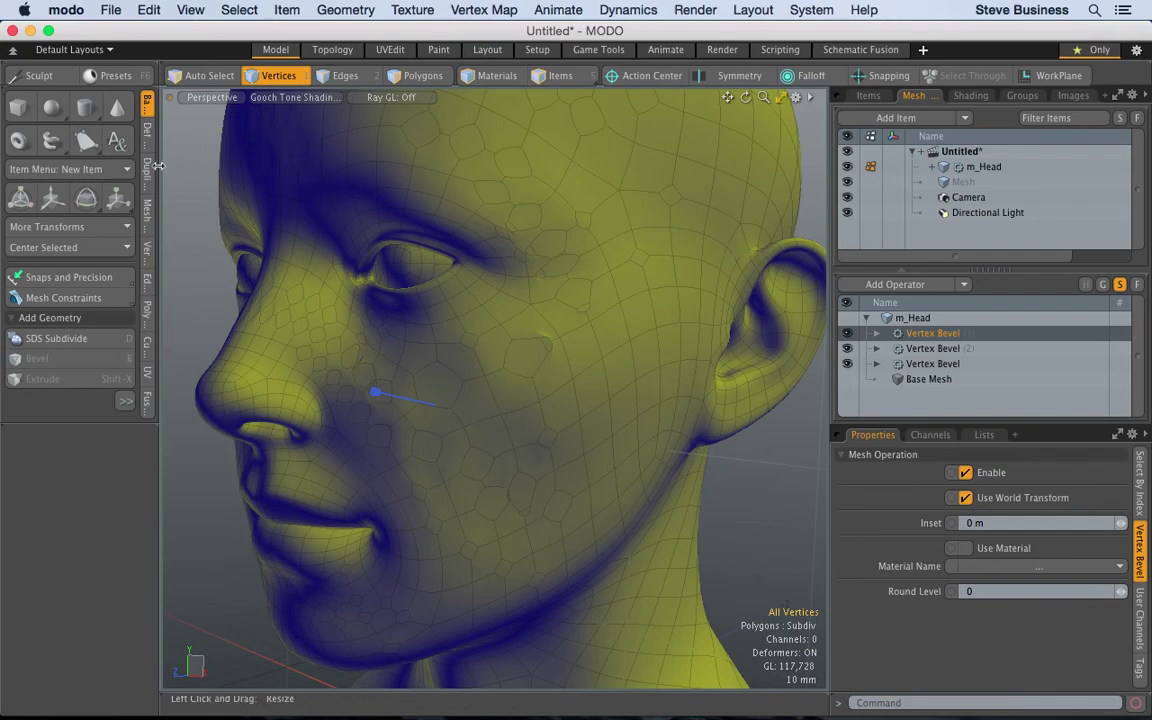
pyautogui.press('2')
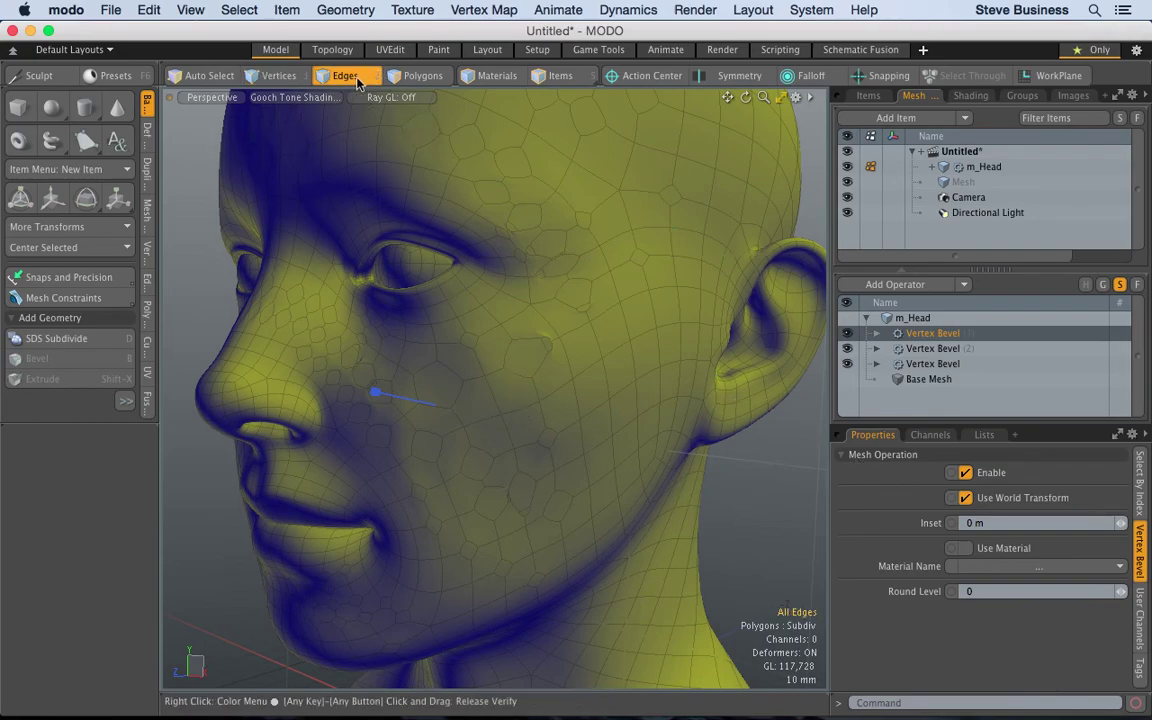
pyautogui.click(412, 76)
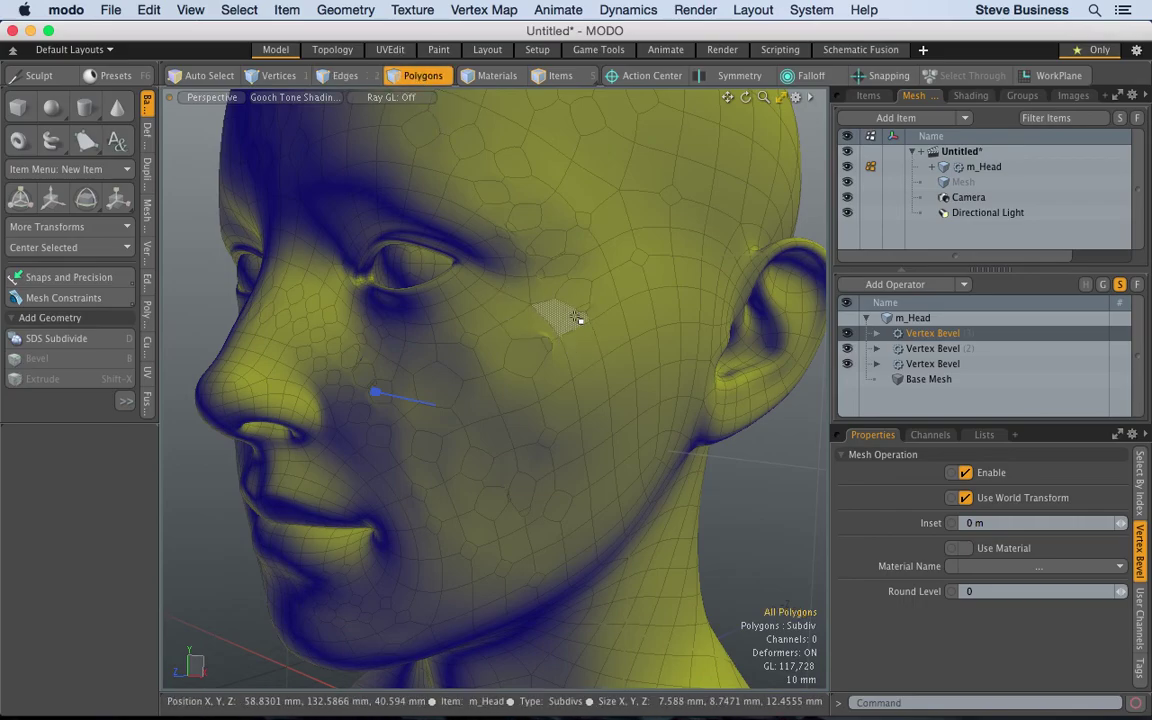
pyautogui.click(577, 315)
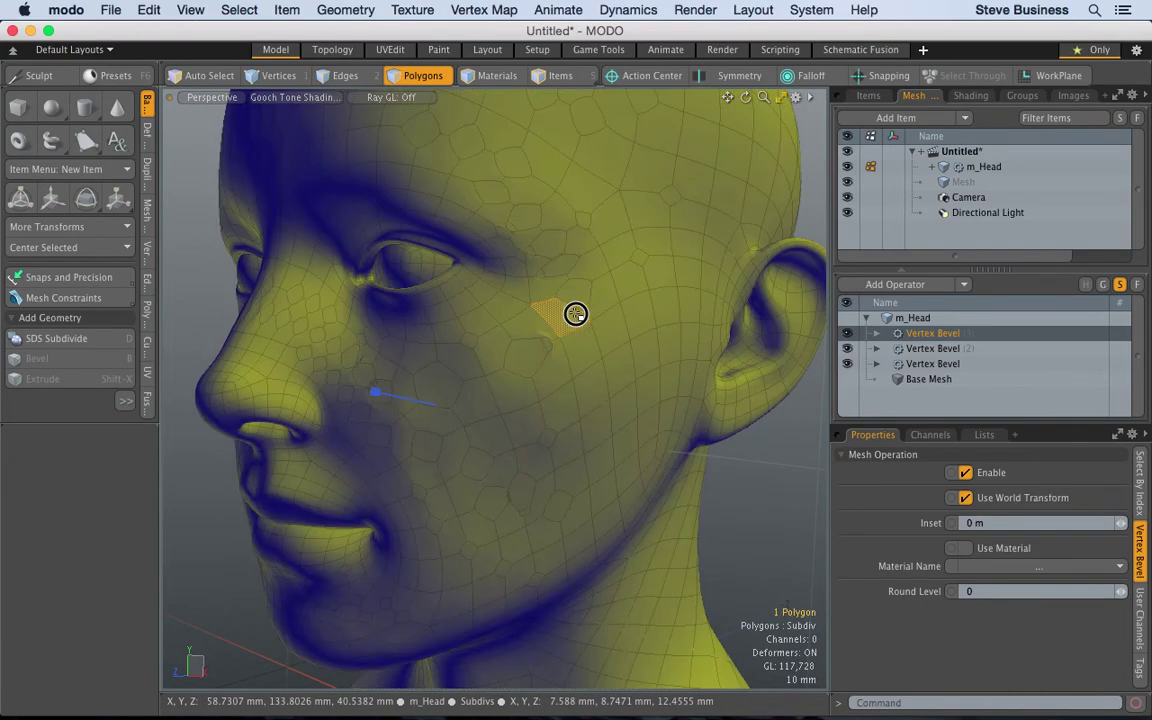
pyautogui.keyDown('alt'); pyautogui.moveTo(576, 306); pyautogui.dragTo(619, 342); pyautogui.keyUp('alt')
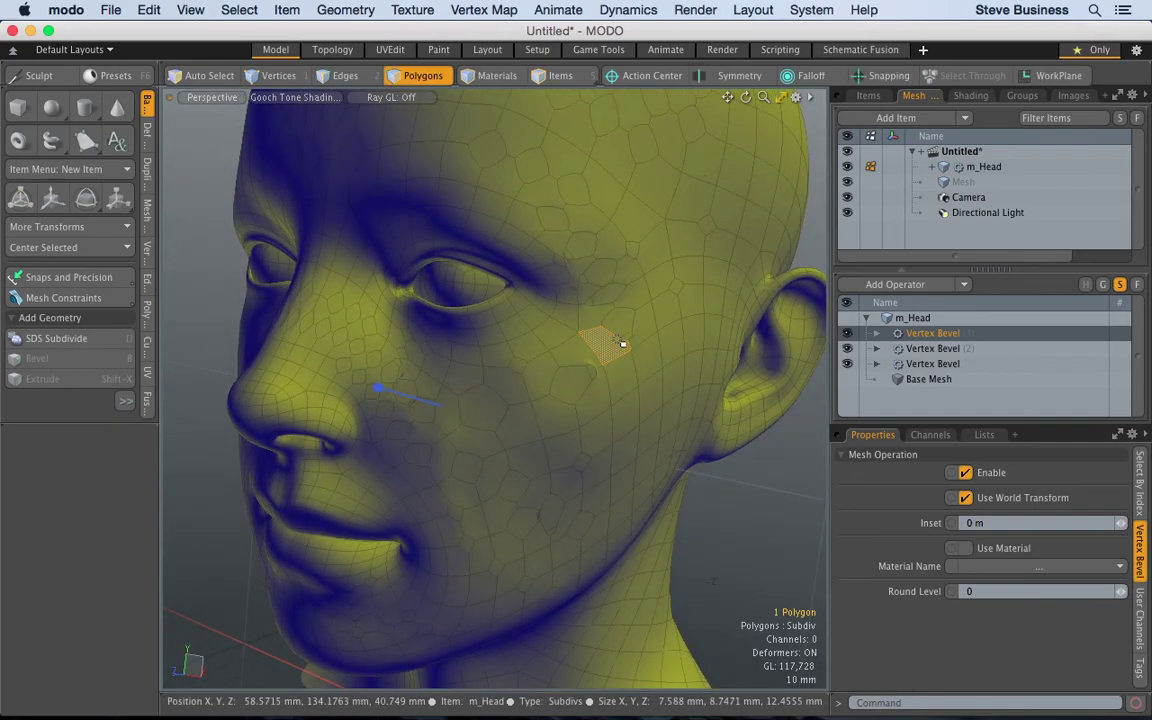
pyautogui.keyDown('shift'); pyautogui.click(586, 370); pyautogui.keyUp('shift')
pyautogui.moveTo(586, 370)
pyautogui.keyDown('shift'); pyautogui.mouseDown()
pyautogui.moveTo(607, 256)
pyautogui.moveTo(575, 267)
pyautogui.moveTo(583, 308)
pyautogui.moveTo(554, 252)
pyautogui.moveTo(614, 182)
pyautogui.moveTo(656, 305)
pyautogui.moveTo(691, 213)
pyautogui.moveTo(705, 283)
pyautogui.moveTo(569, 329)
pyautogui.moveTo(547, 426)
pyautogui.moveTo(487, 477)
pyautogui.moveTo(418, 461)
pyautogui.moveTo(522, 584)
pyautogui.moveTo(529, 471)
pyautogui.moveTo(557, 488)
pyautogui.moveTo(574, 523)
pyautogui.moveTo(589, 489)
pyautogui.mouseUp(); pyautogui.keyUp('shift')
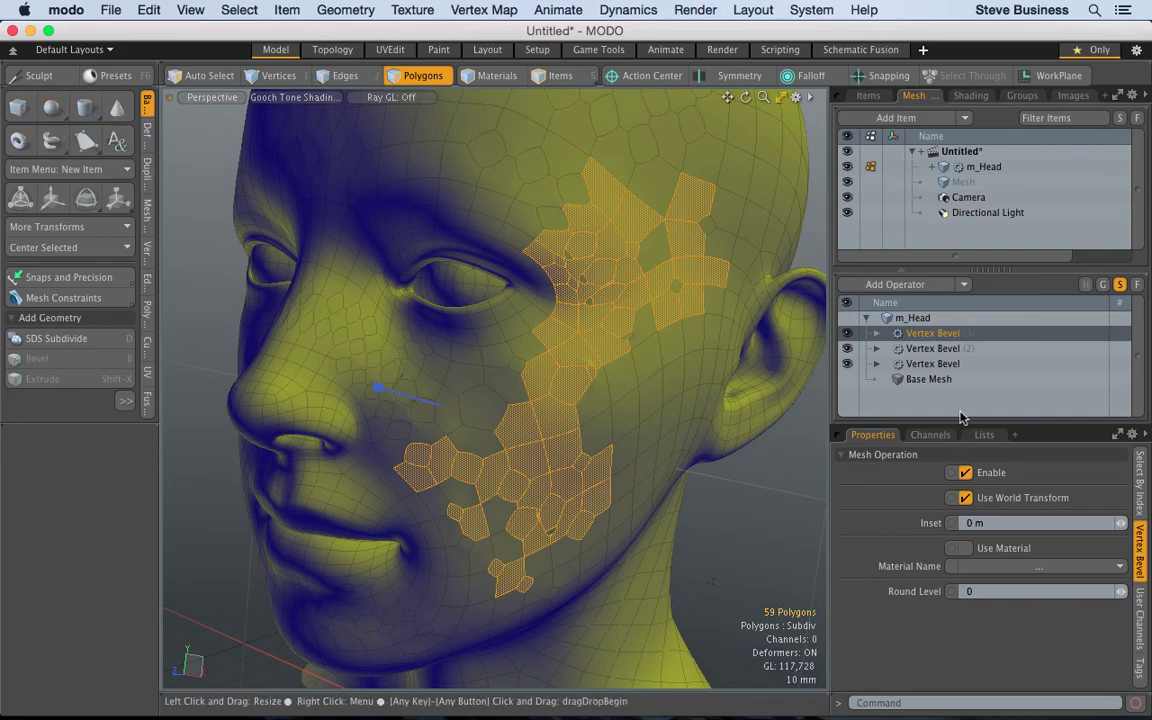
# Step: Add a procedural Smooth deform operator to m_Head for the selected polygons
pyautogui.click(964, 286)
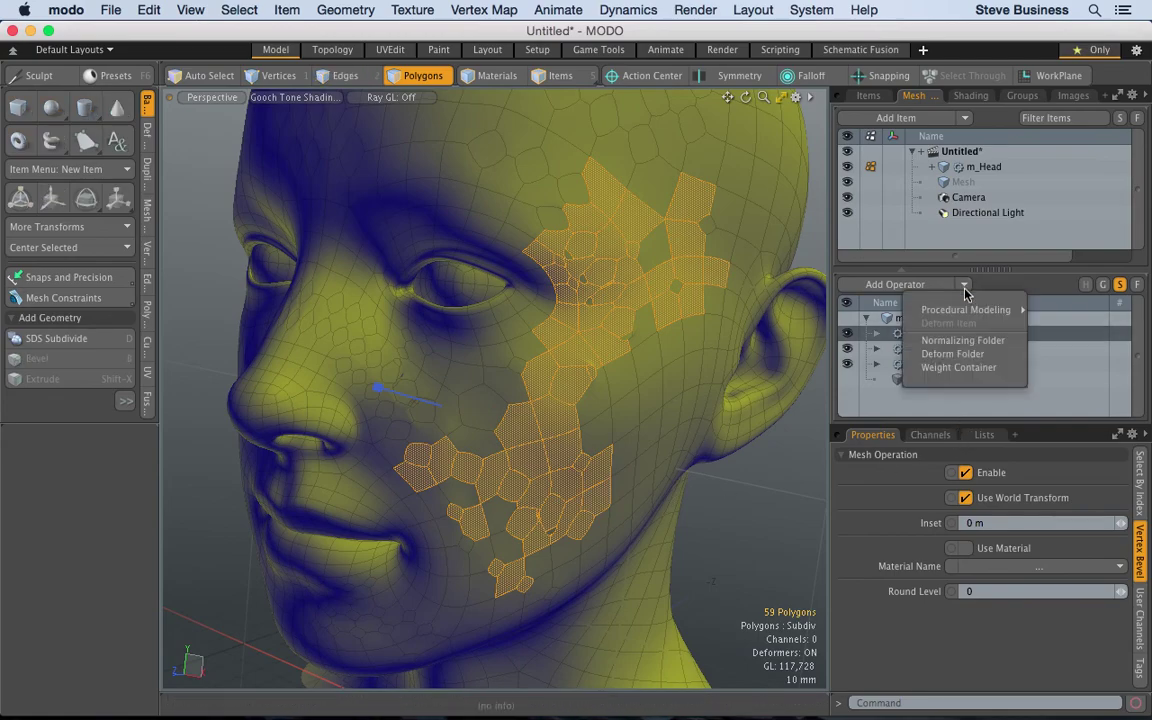
pyautogui.moveTo(966, 310)
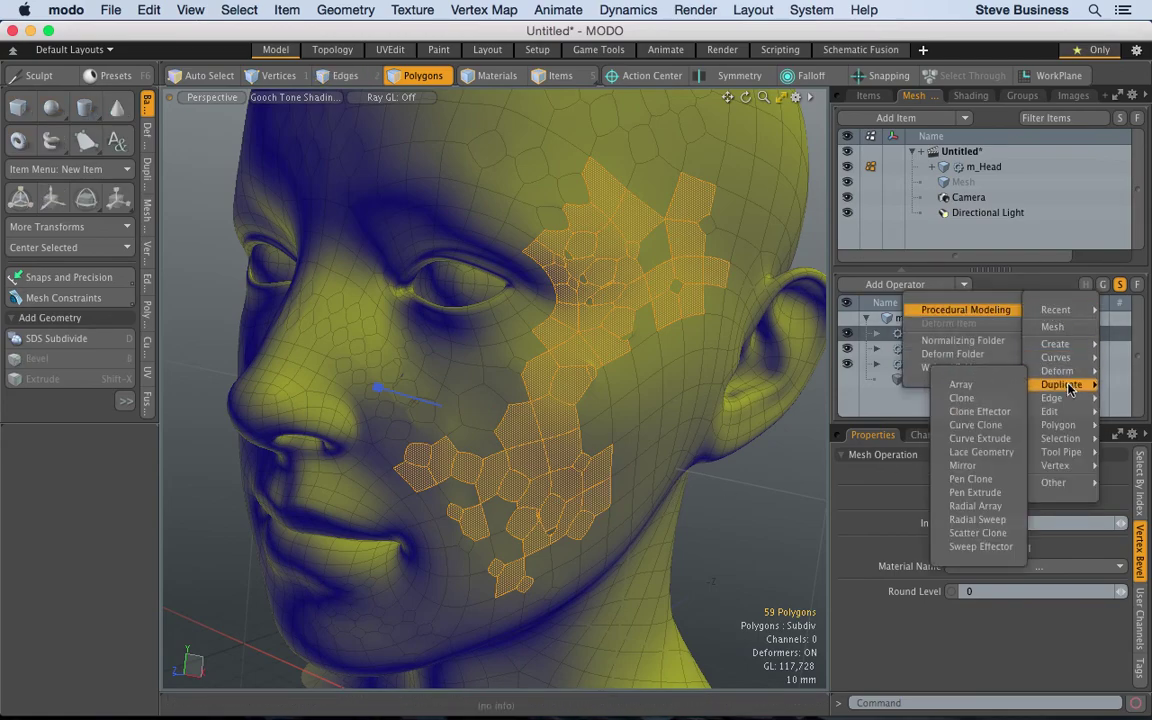
pyautogui.moveTo(1080, 440)
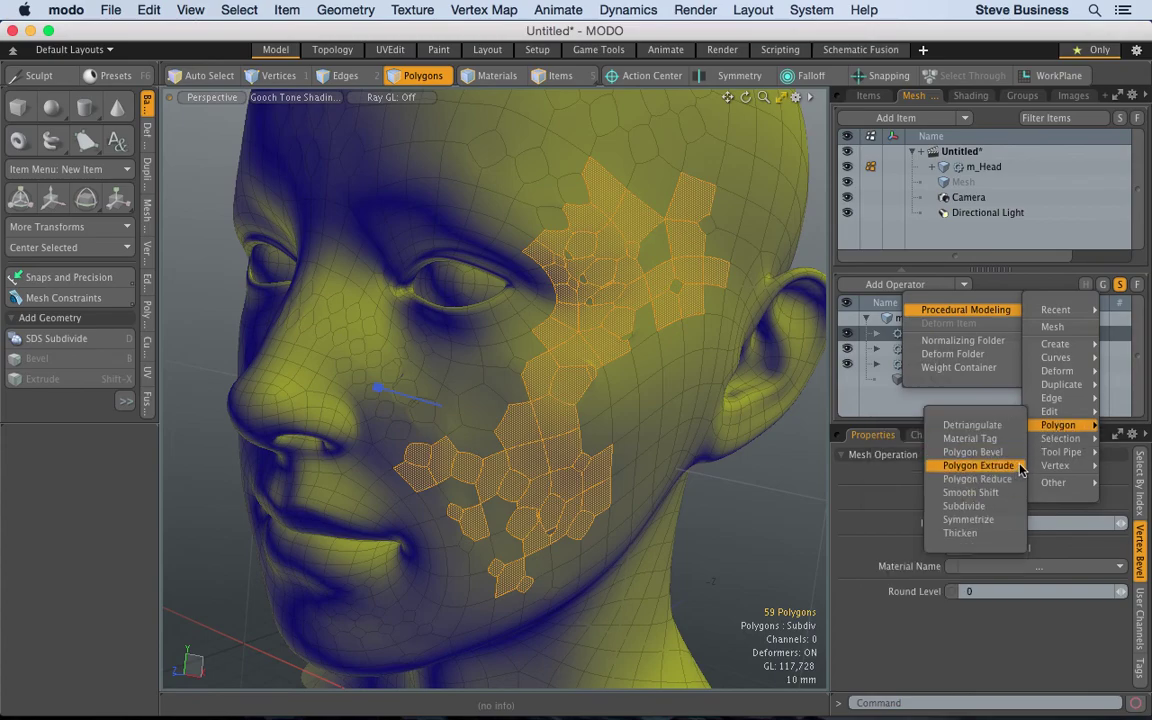
pyautogui.moveTo(1057, 371)
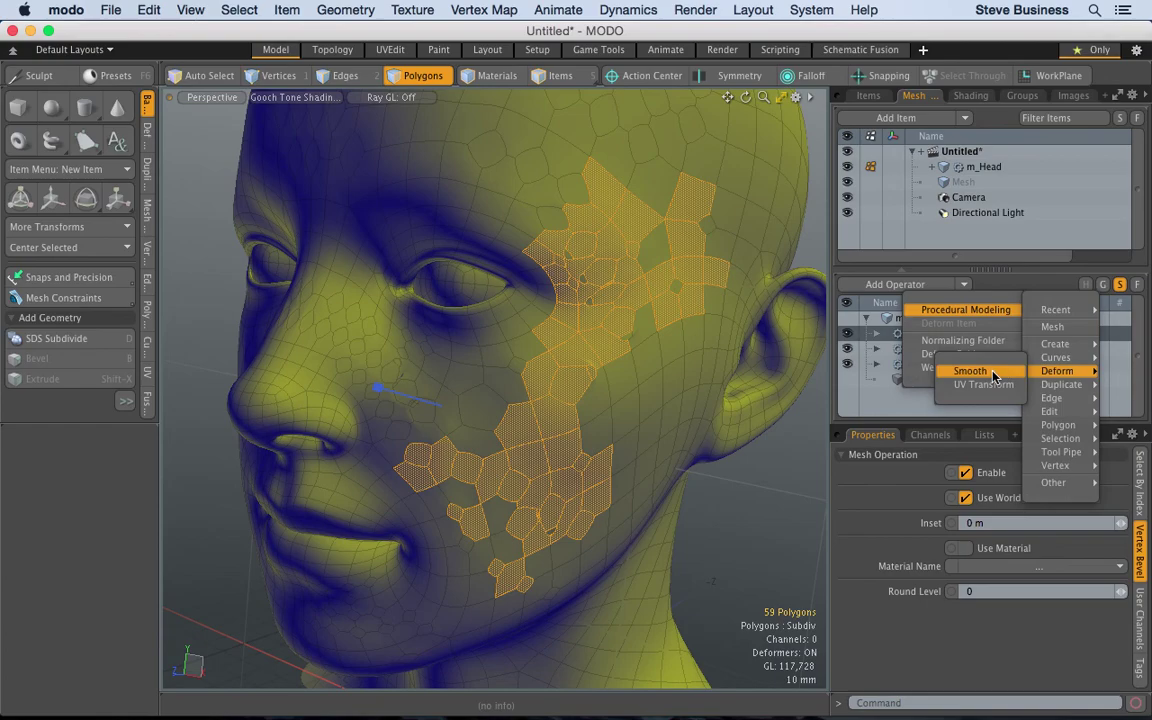
pyautogui.click(994, 375)
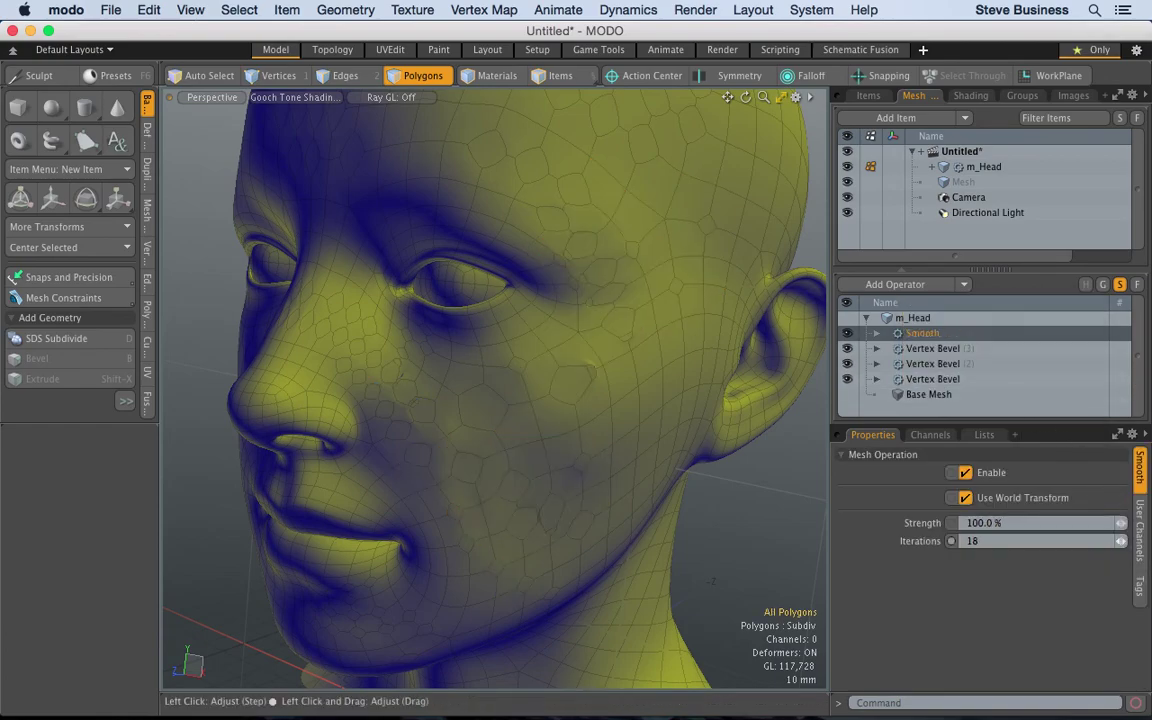
# Step: Try 18 iterations on the Smooth operator, undo the change, adjust its strength, and disable the operator
pyautogui.moveTo(1121, 541); pyautogui.dragTo(1127, 545)
pyautogui.press('super+z')
pyautogui.moveTo(1121, 525); pyautogui.dragTo(1100, 526)
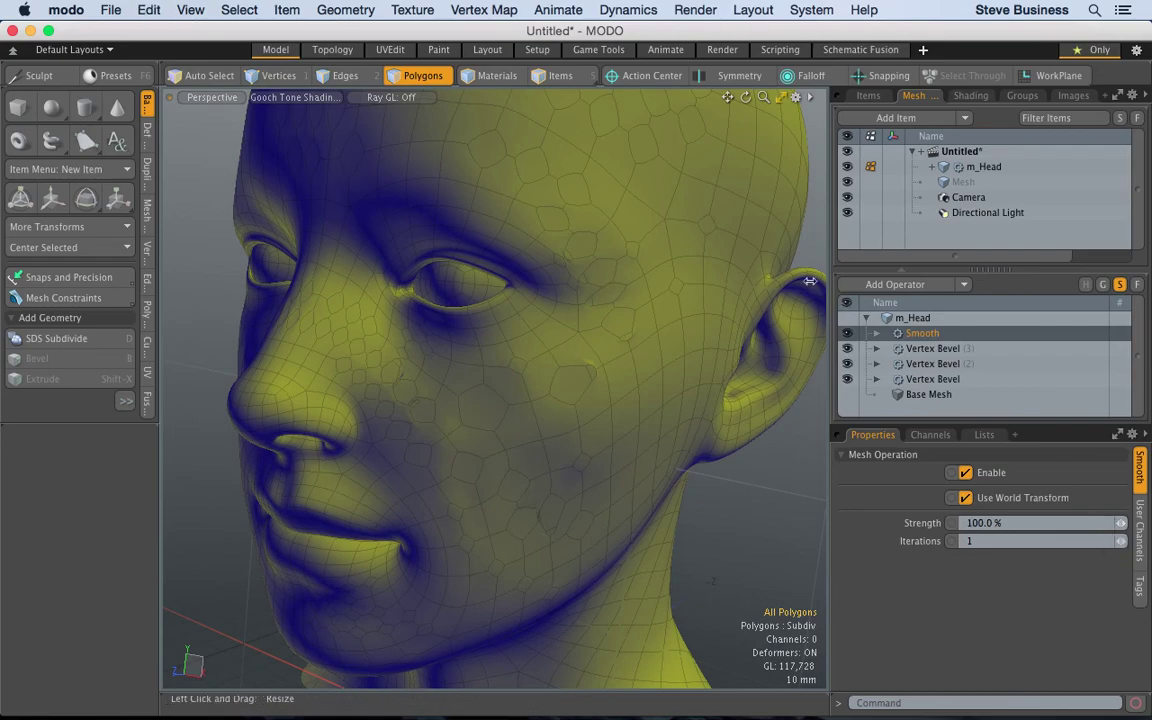
pyautogui.click(847, 333)
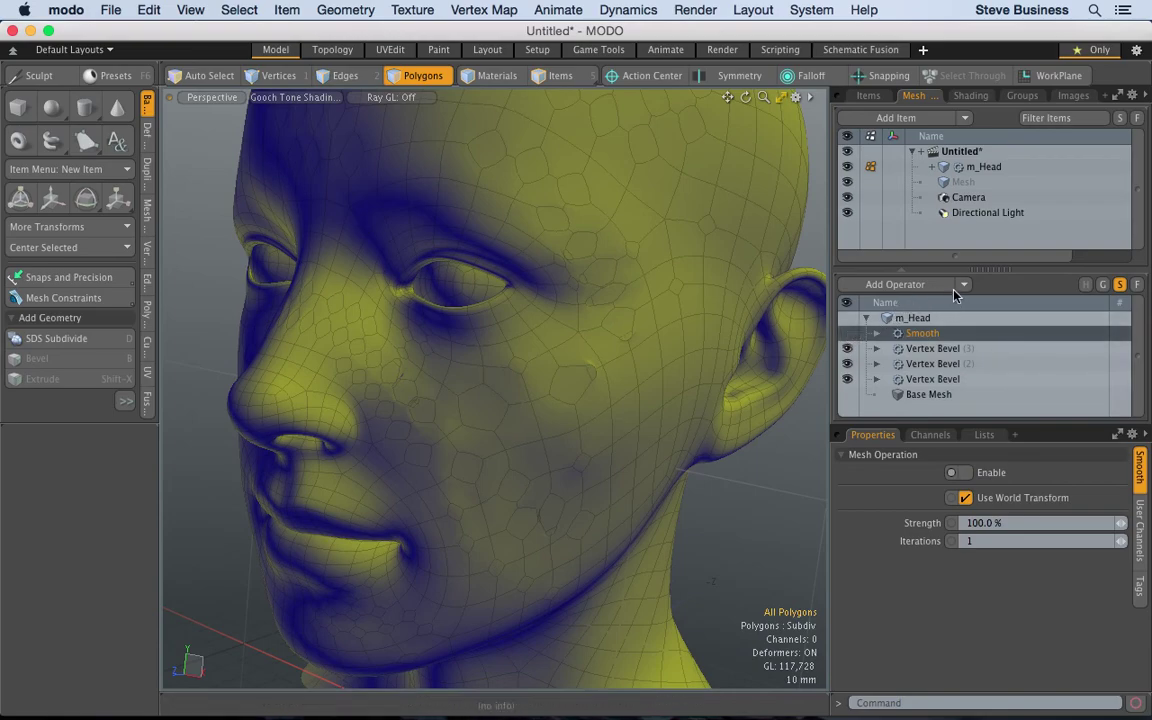
# Step: Apply a Smooth Shift operator to a band of polygons from the temple over the cheek to the nose, and disable it
pyautogui.moveTo(594, 365)
pyautogui.mouseDown()
pyautogui.moveTo(615, 314)
pyautogui.moveTo(590, 244)
pyautogui.moveTo(550, 256)
pyautogui.moveTo(592, 338)
pyautogui.moveTo(533, 431)
pyautogui.moveTo(479, 446)
pyautogui.moveTo(494, 443)
pyautogui.moveTo(499, 409)
pyautogui.moveTo(539, 534)
pyautogui.moveTo(552, 448)
pyautogui.moveTo(587, 488)
pyautogui.moveTo(510, 444)
pyautogui.moveTo(483, 412)
pyautogui.moveTo(462, 415)
pyautogui.moveTo(396, 383)
pyautogui.moveTo(390, 322)
pyautogui.mouseUp()
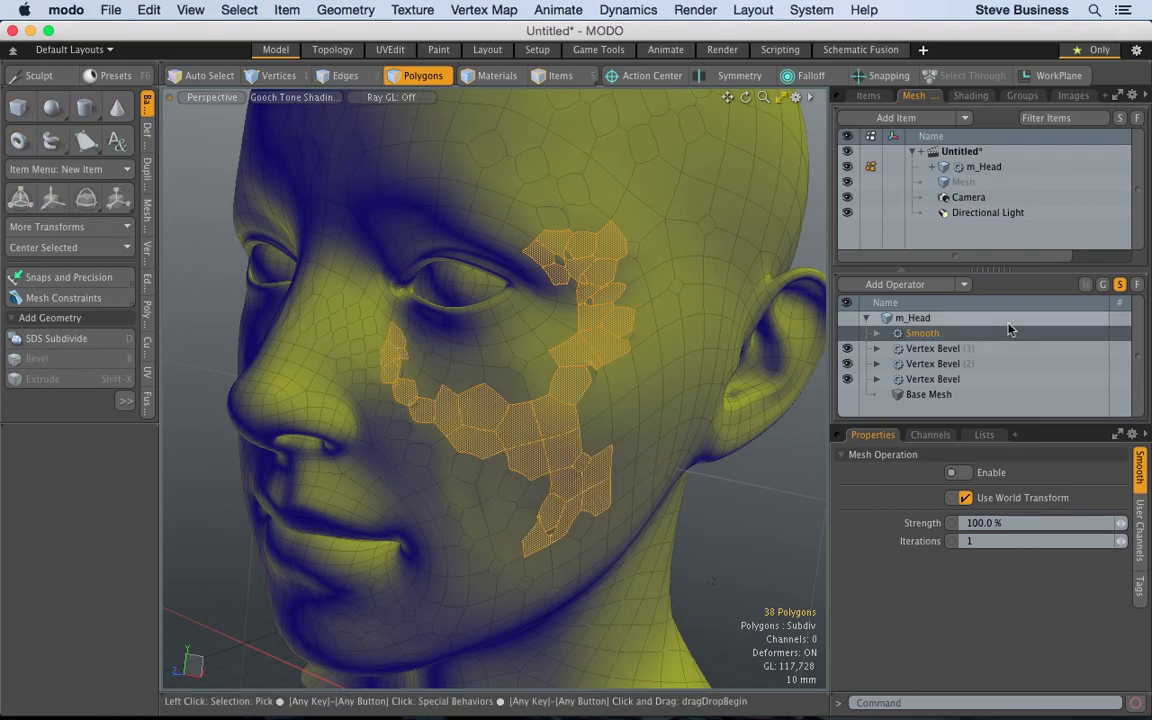
pyautogui.click(966, 291)
pyautogui.moveTo(969, 309)
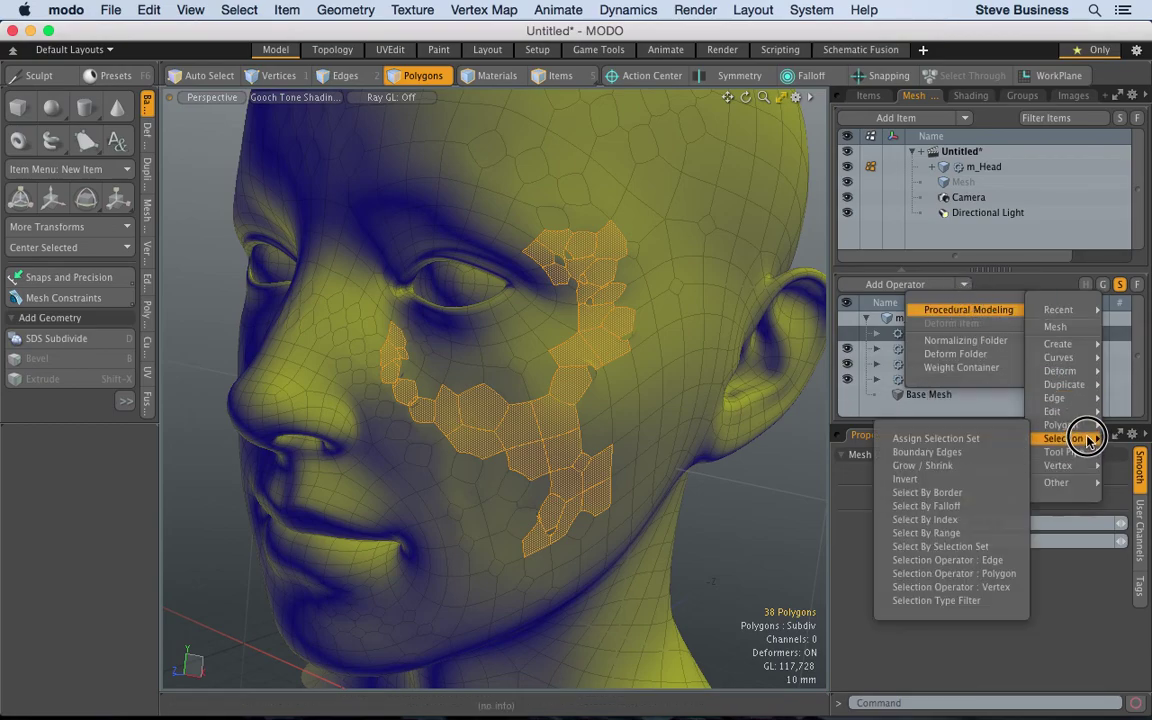
pyautogui.moveTo(1080, 413)
pyautogui.moveTo(1073, 362)
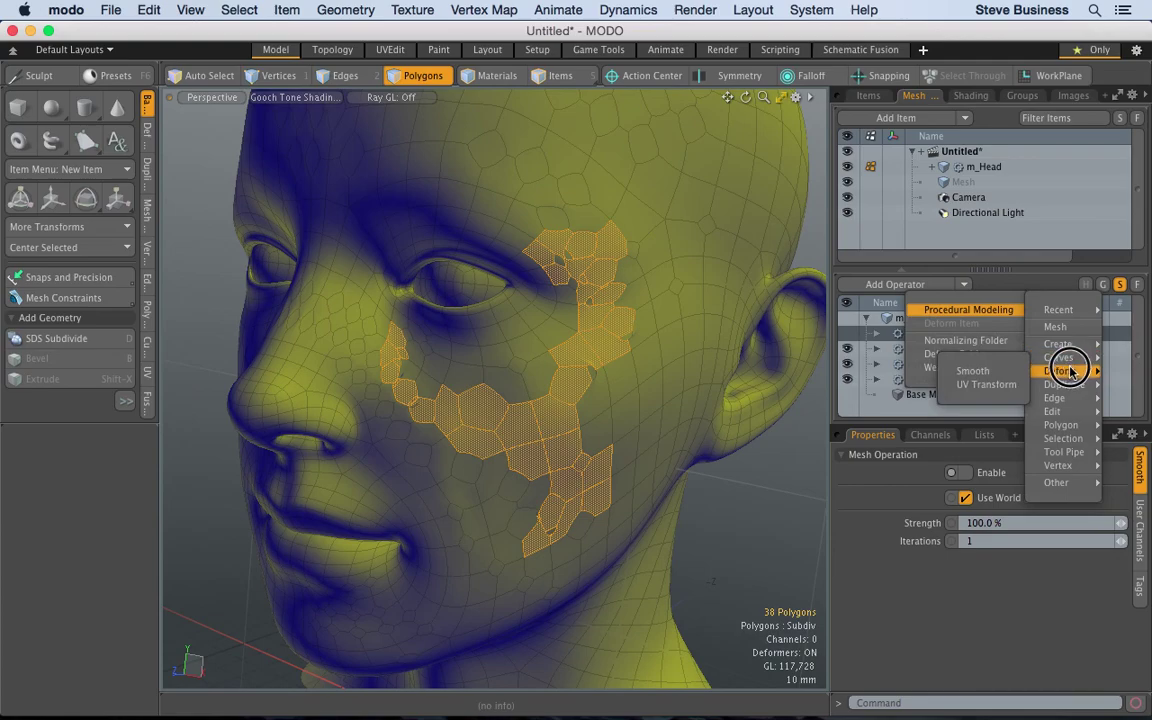
pyautogui.press('Escape')
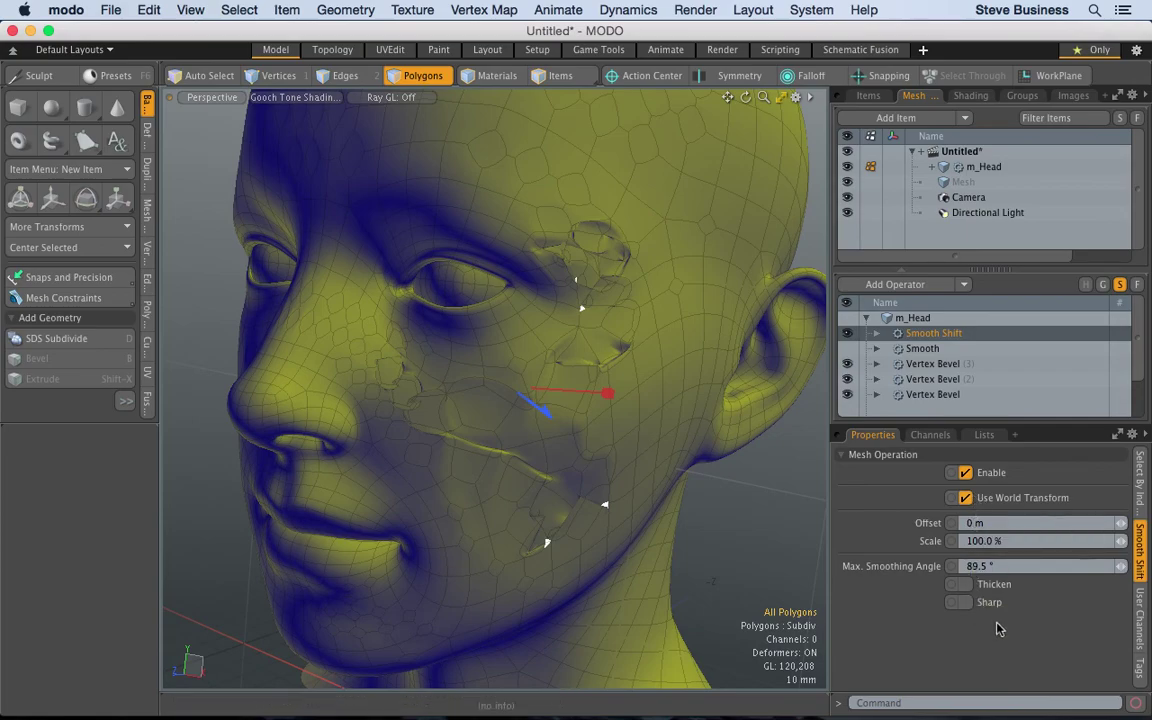
pyautogui.click(847, 333)
# Step: Open the Sculpt tools palette, switch to item selection and select the m_Head mesh
pyautogui.press('alt')
pyautogui.keyDown('alt'); pyautogui.moveTo(626, 445); pyautogui.dragTo(689, 427); pyautogui.keyUp('alt')
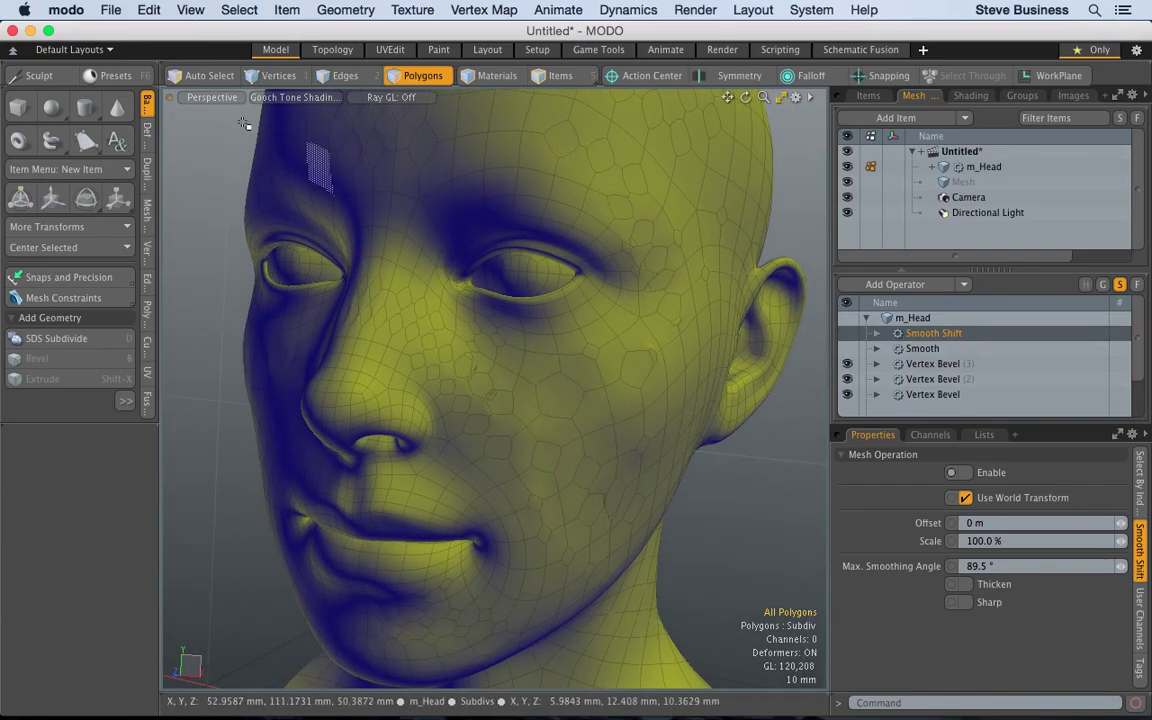
pyautogui.click(38, 75)
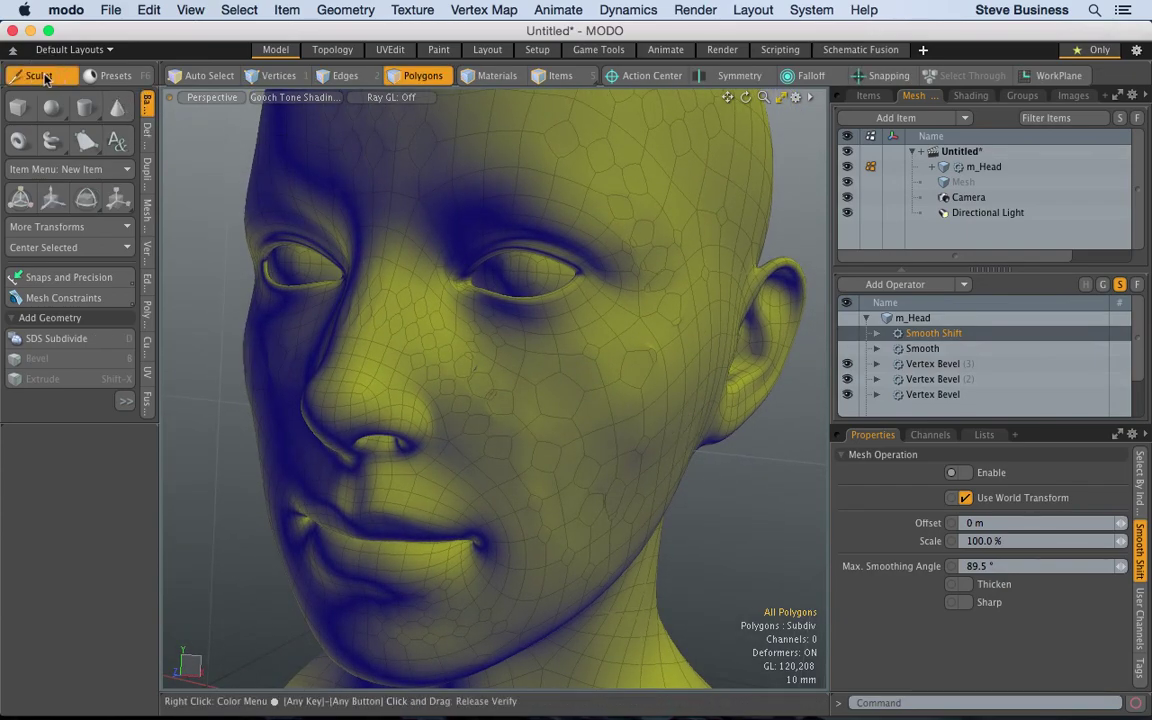
pyautogui.moveTo(550, 28); pyautogui.dragTo(104, 29)
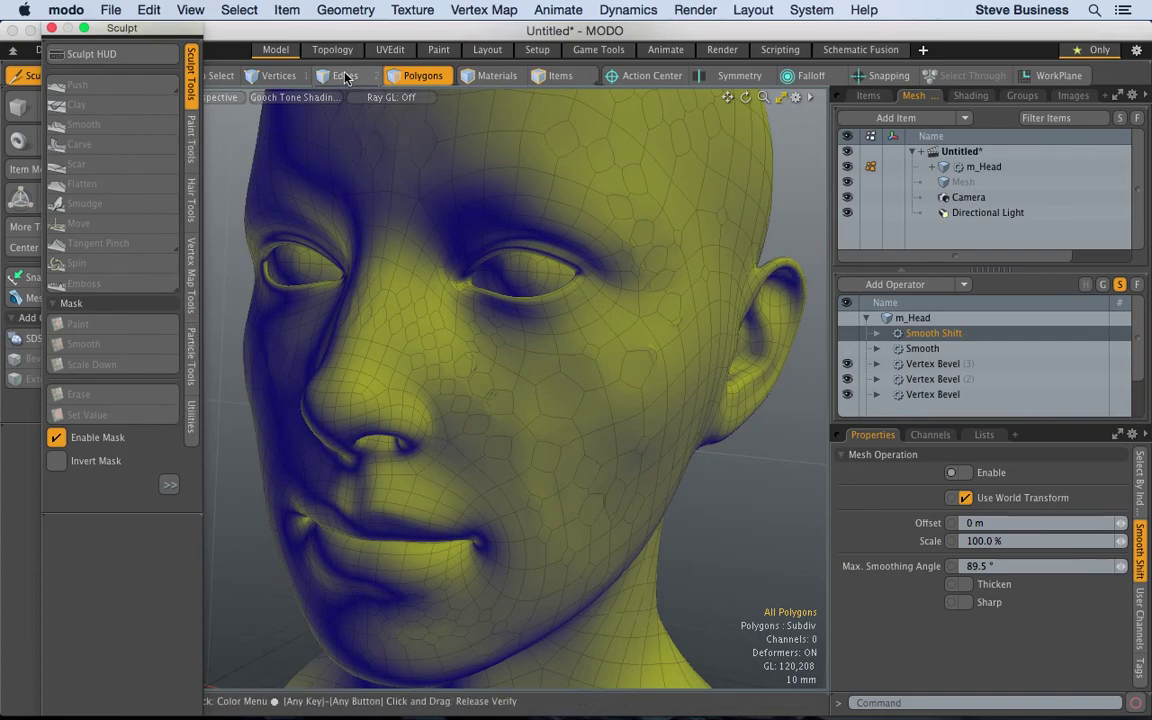
pyautogui.click(552, 76)
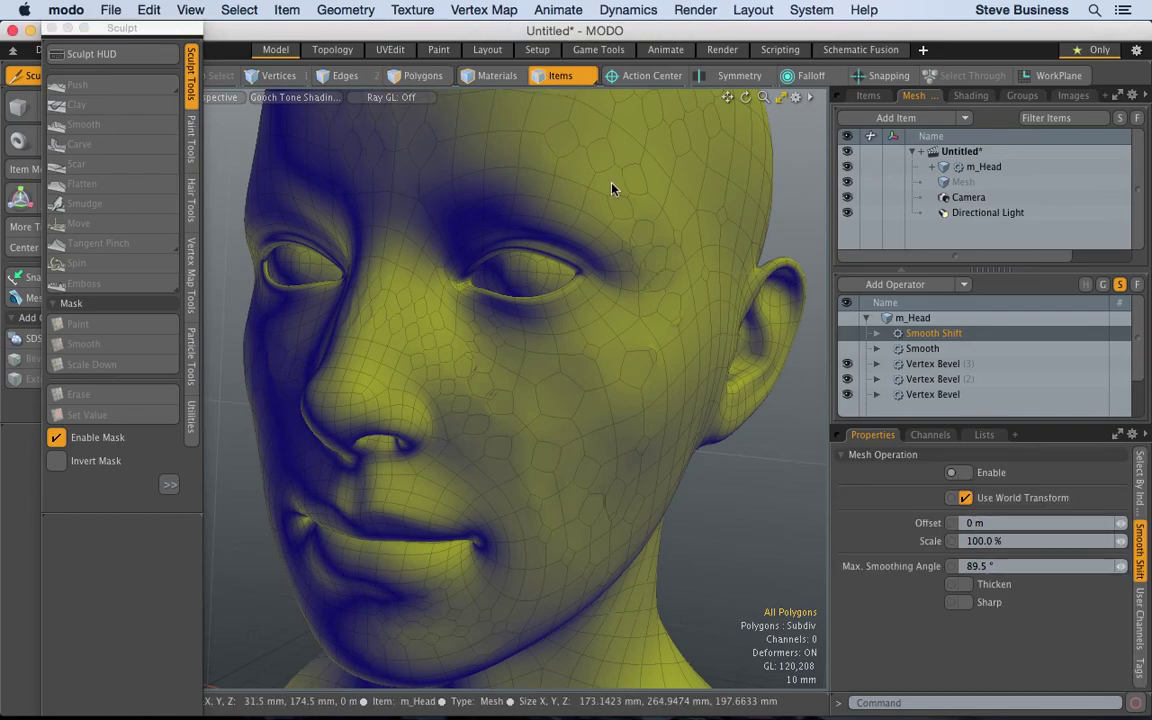
pyautogui.click(105, 51)
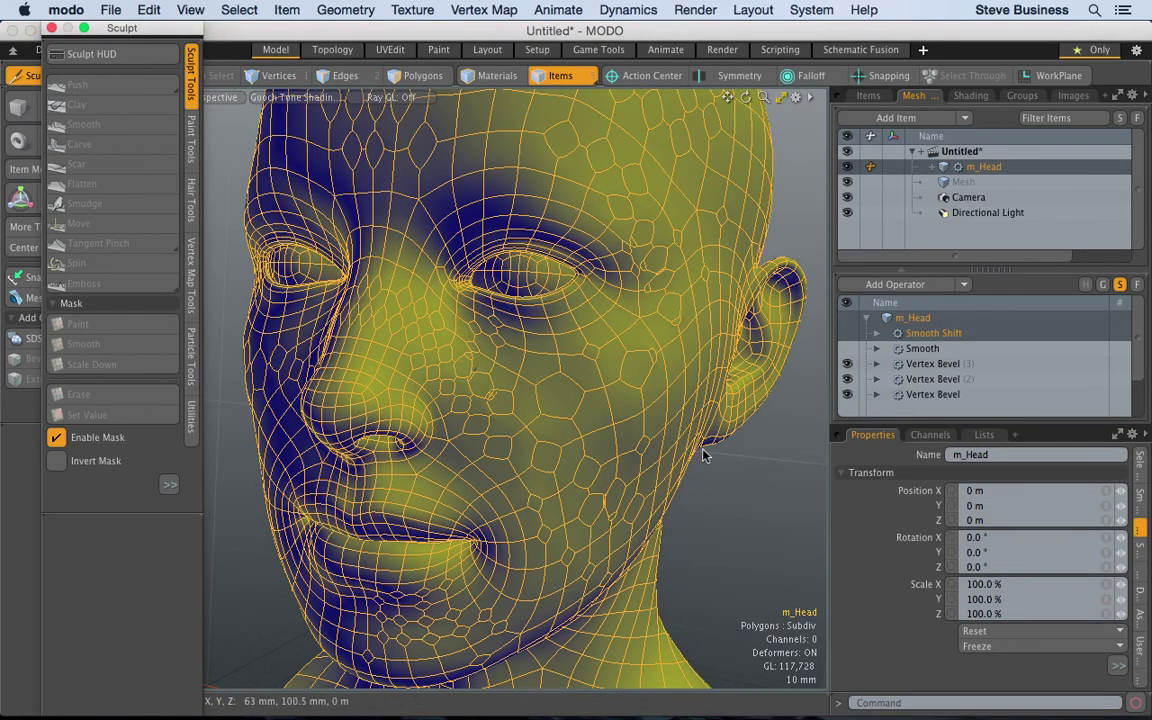
# Step: Deselect the m_Head item and close the Sculpt tools palette
pyautogui.click(755, 506)
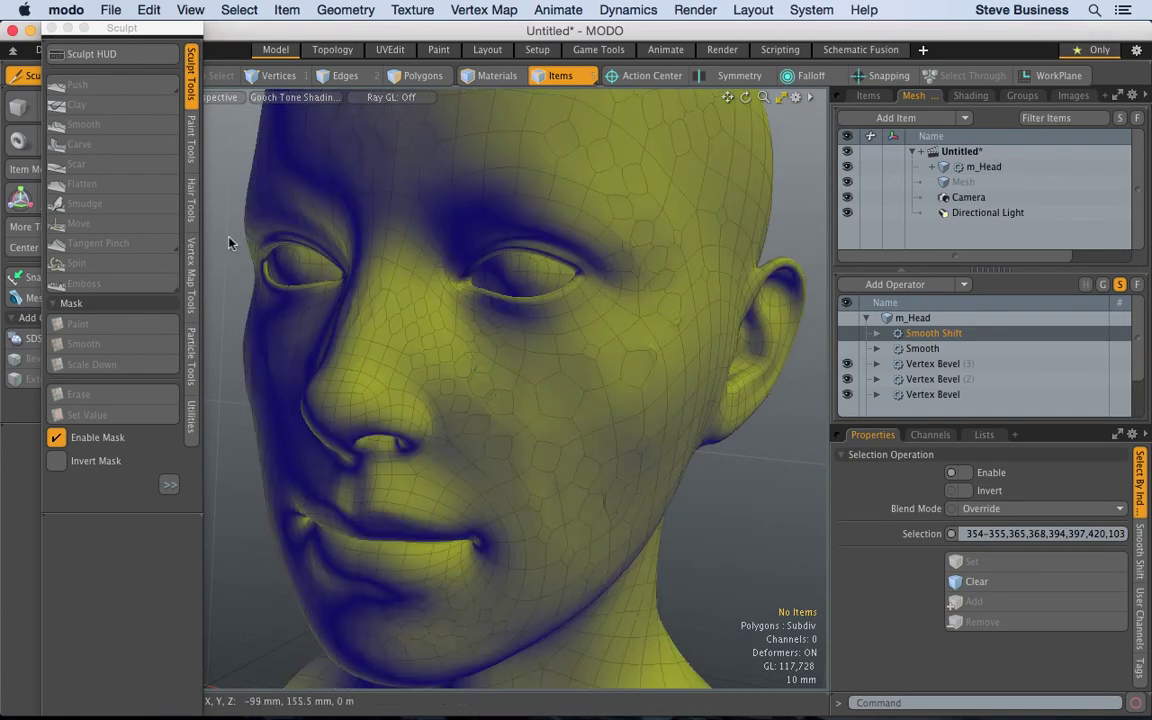
pyautogui.click(140, 28)
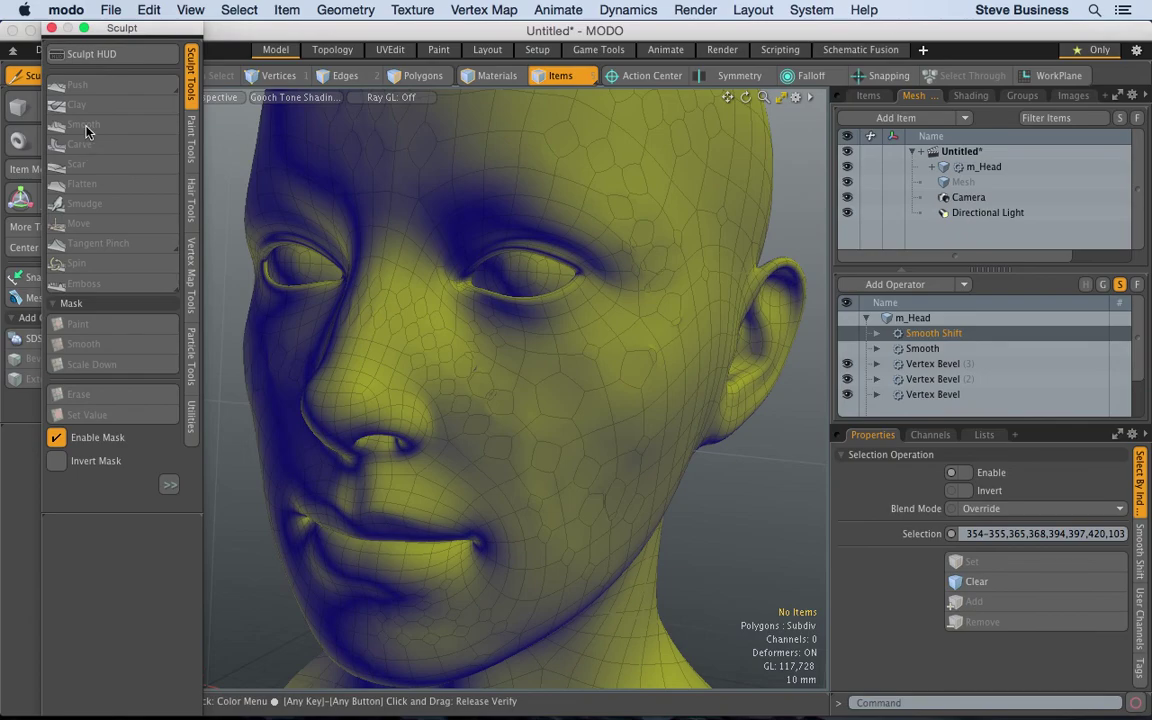
pyautogui.click(52, 28)
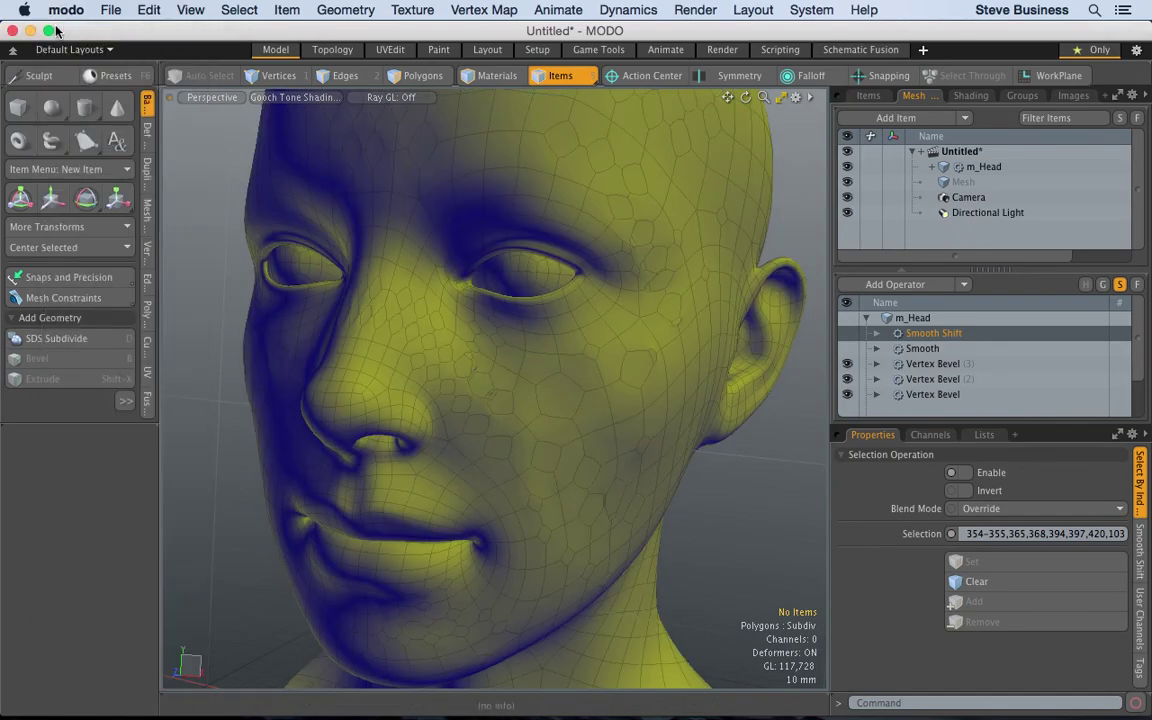
# Step: Add a procedural Sculpt Modifier operator to m_Head
pyautogui.click(966, 286)
pyautogui.moveTo(985, 304)
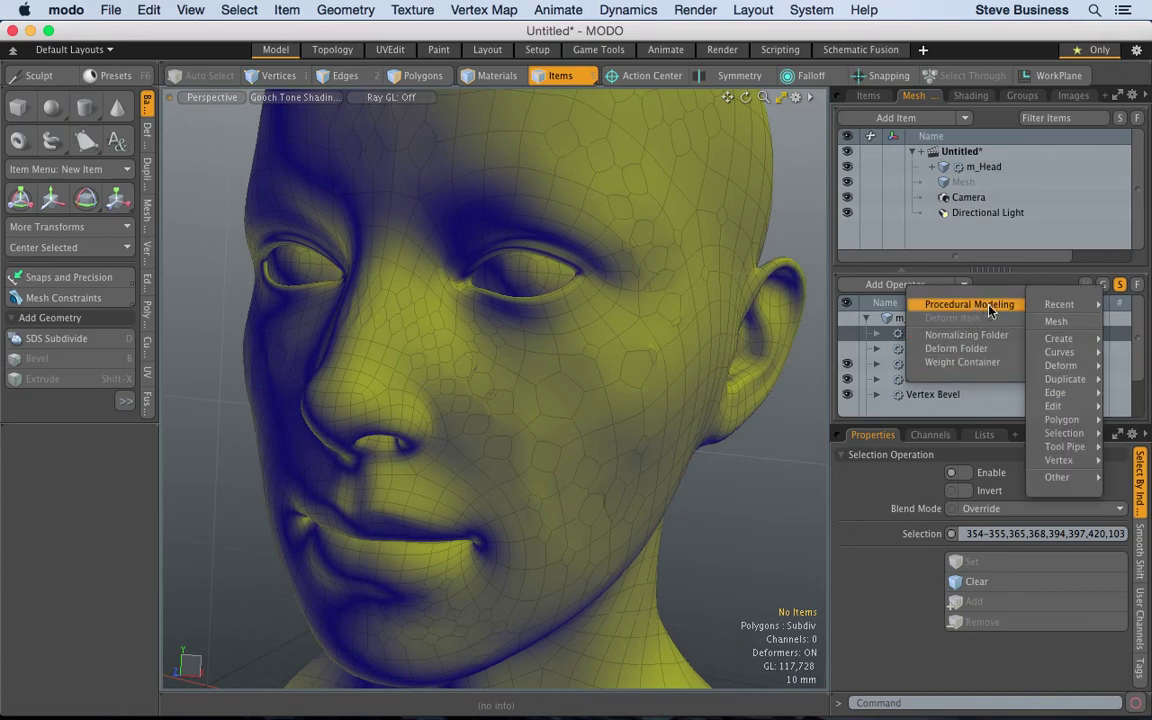
pyautogui.moveTo(1058, 478)
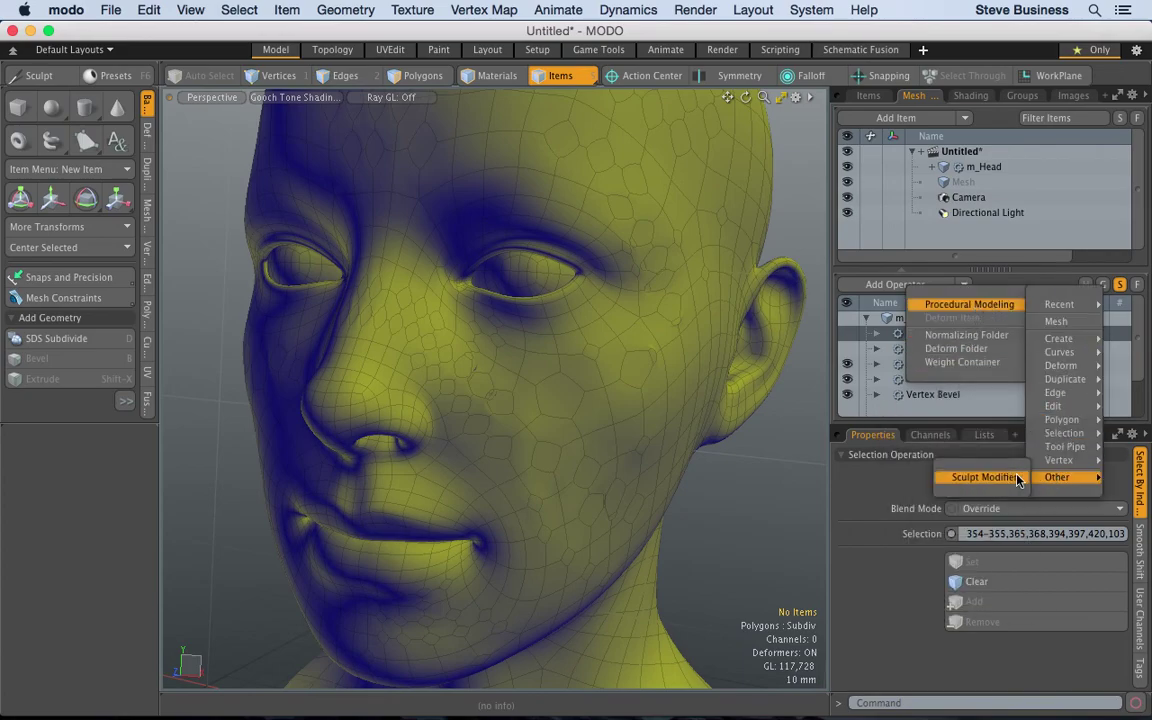
pyautogui.click(1004, 478)
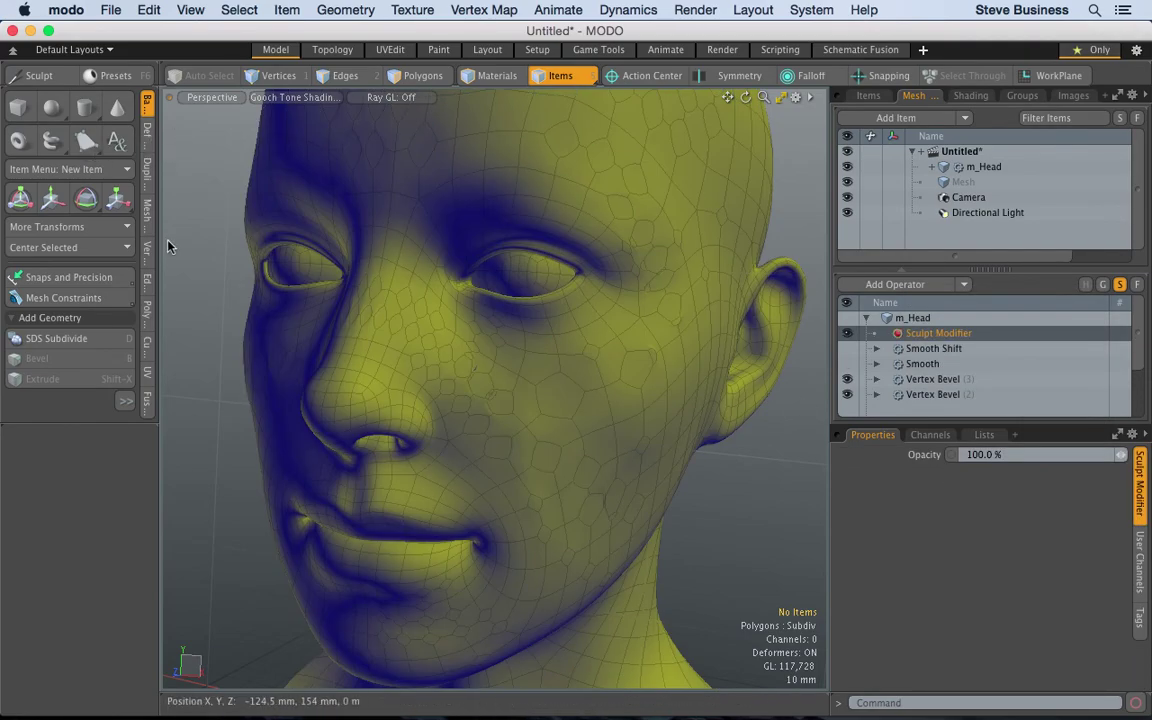
# Step: Open the Sculpt tools palette again to check whether its brushes are available, and close it
pyautogui.click(40, 76)
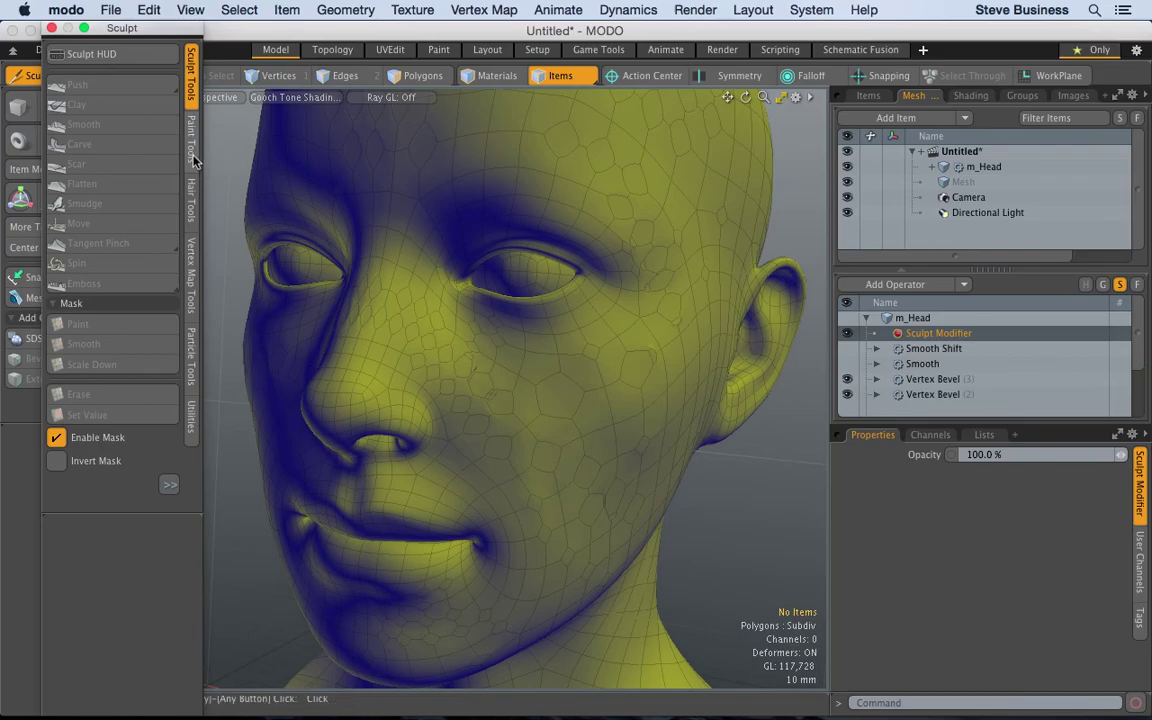
pyautogui.click(699, 485)
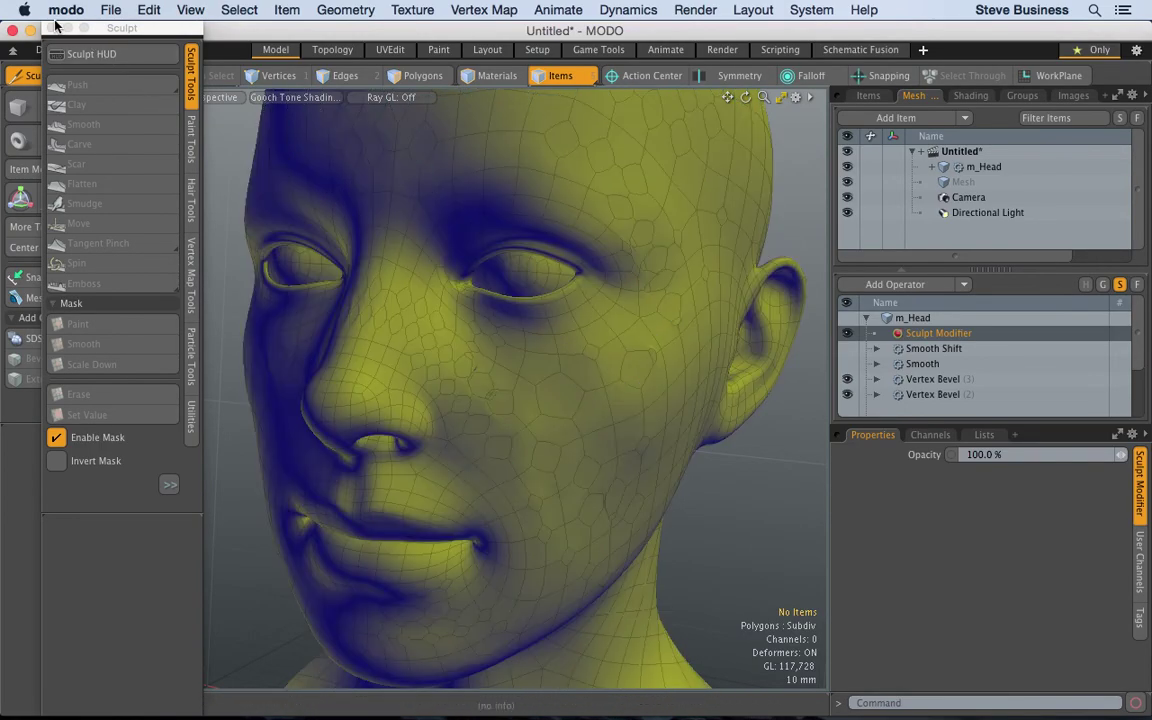
pyautogui.click(53, 31)
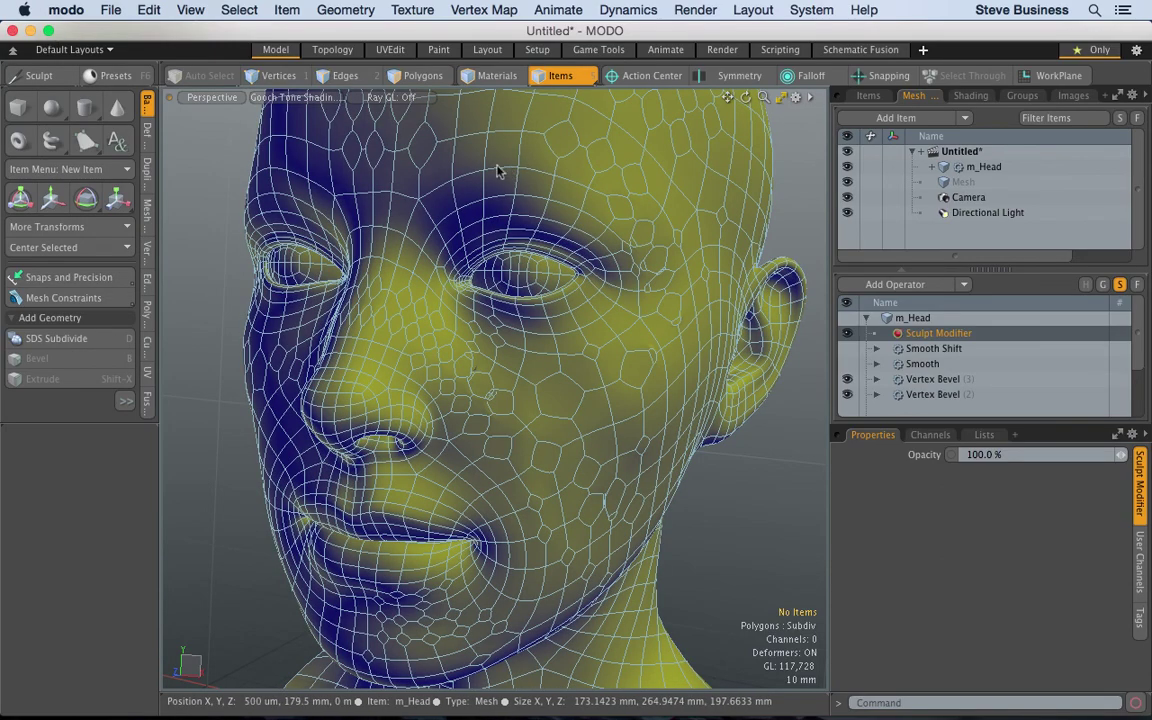
# Step: Switch to edge selection and select a scattered trail of edges across the forehead, temple, jaw, cheek and nose
pyautogui.click(276, 77)
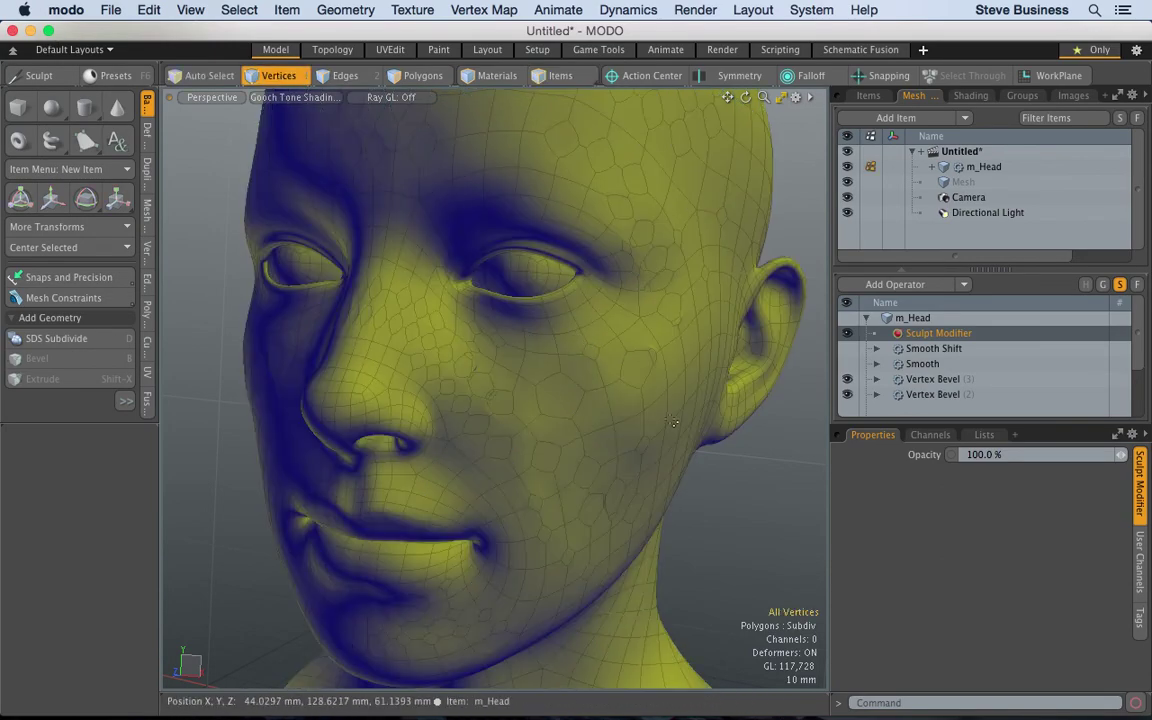
pyautogui.click(335, 79)
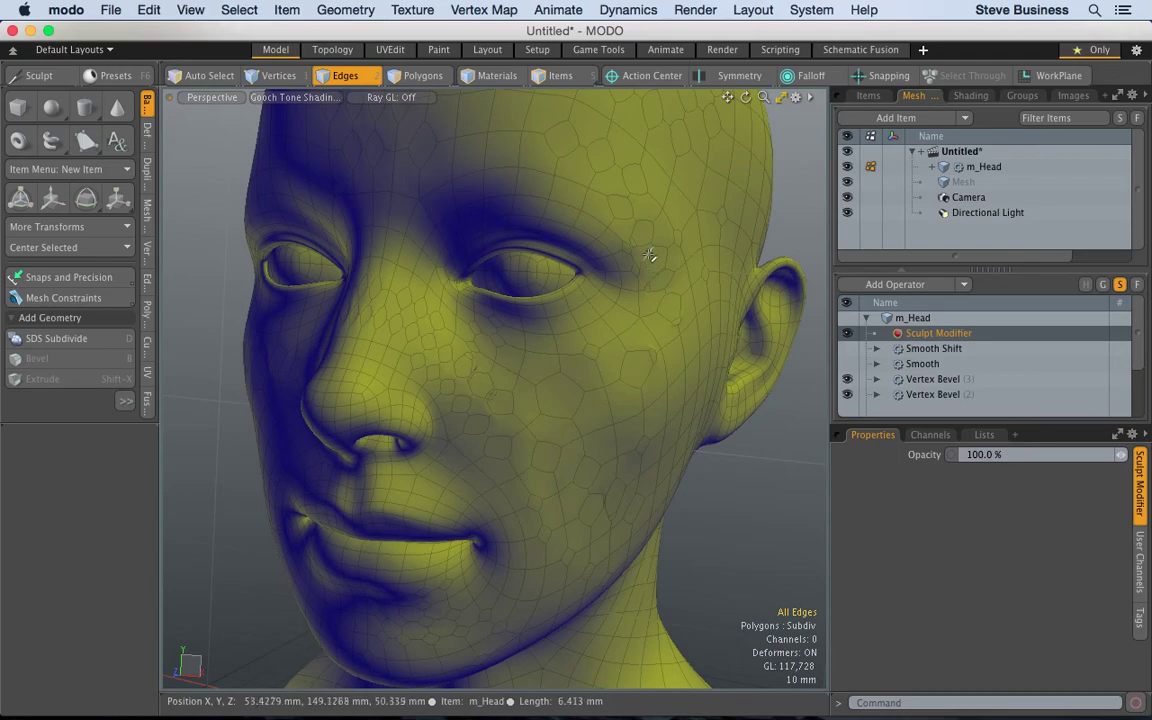
pyautogui.moveTo(658, 250)
pyautogui.mouseDown()
pyautogui.moveTo(710, 235)
pyautogui.moveTo(716, 325)
pyautogui.moveTo(660, 377)
pyautogui.moveTo(671, 432)
pyautogui.moveTo(619, 508)
pyautogui.moveTo(568, 498)
pyautogui.moveTo(555, 415)
pyautogui.moveTo(379, 340)
pyautogui.moveTo(413, 261)
pyautogui.moveTo(569, 77)
pyautogui.moveTo(626, 151)
pyautogui.moveTo(671, 148)
pyautogui.moveTo(720, 198)
pyautogui.mouseUp()
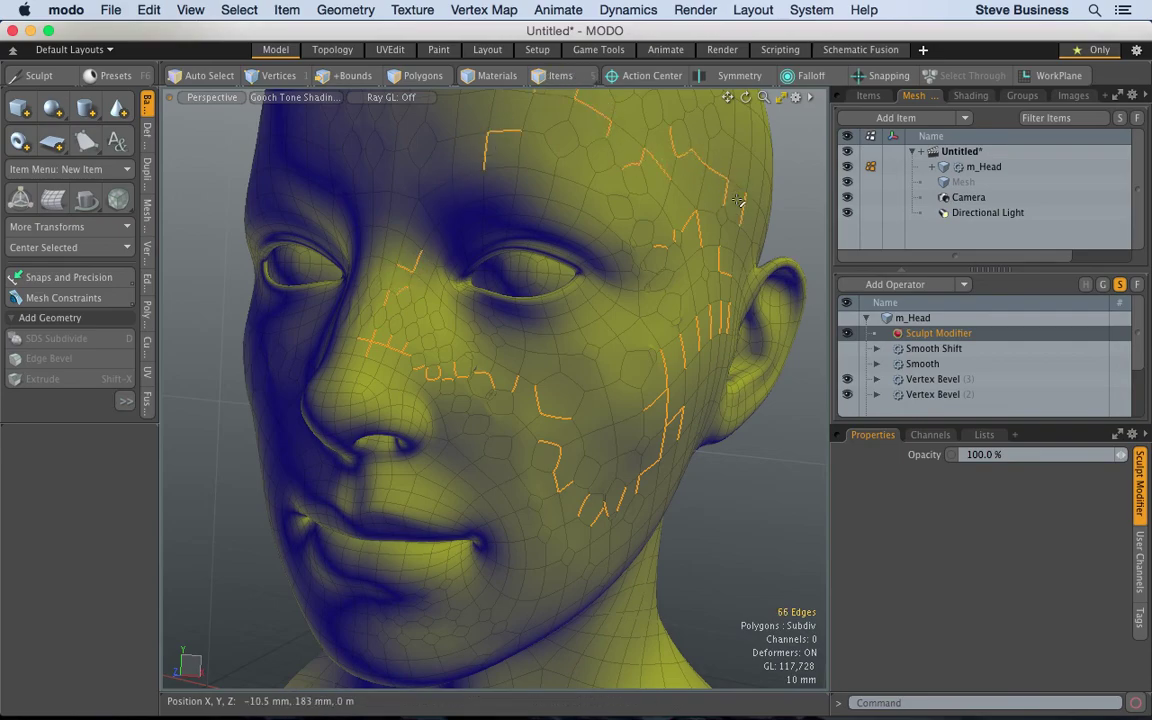
# Step: Enable the Smooth Shift operator briefly to preview its effect on the head, and disable it again
pyautogui.click(965, 285)
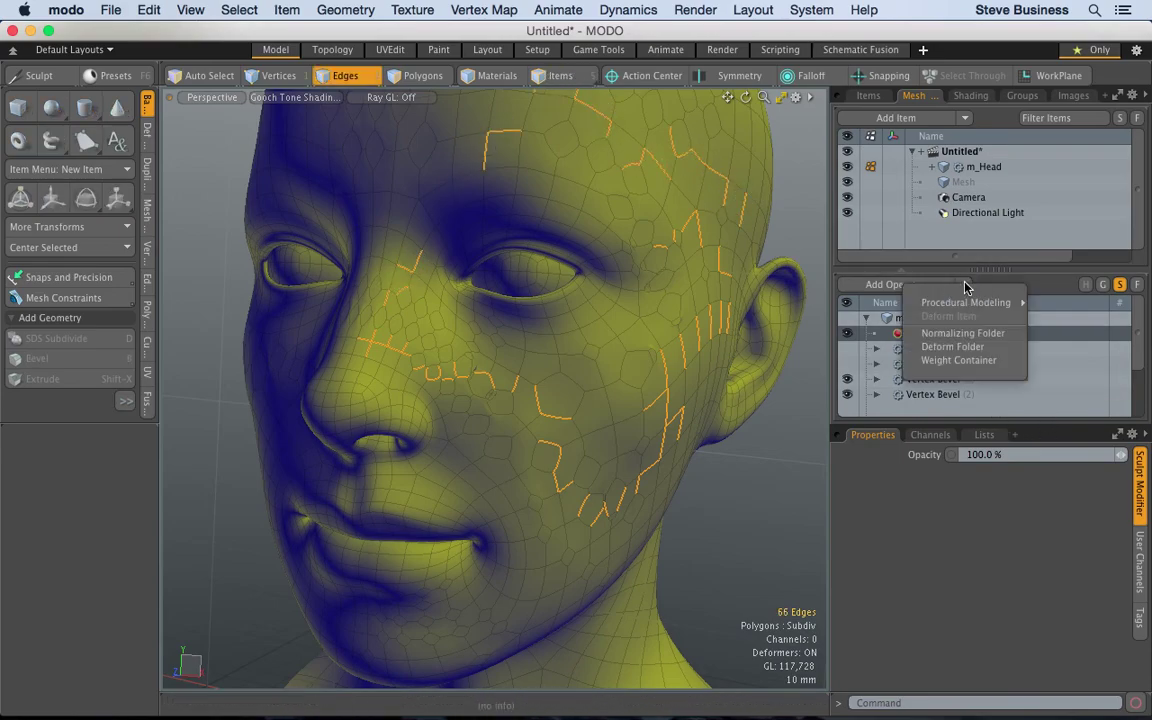
pyautogui.click(890, 328)
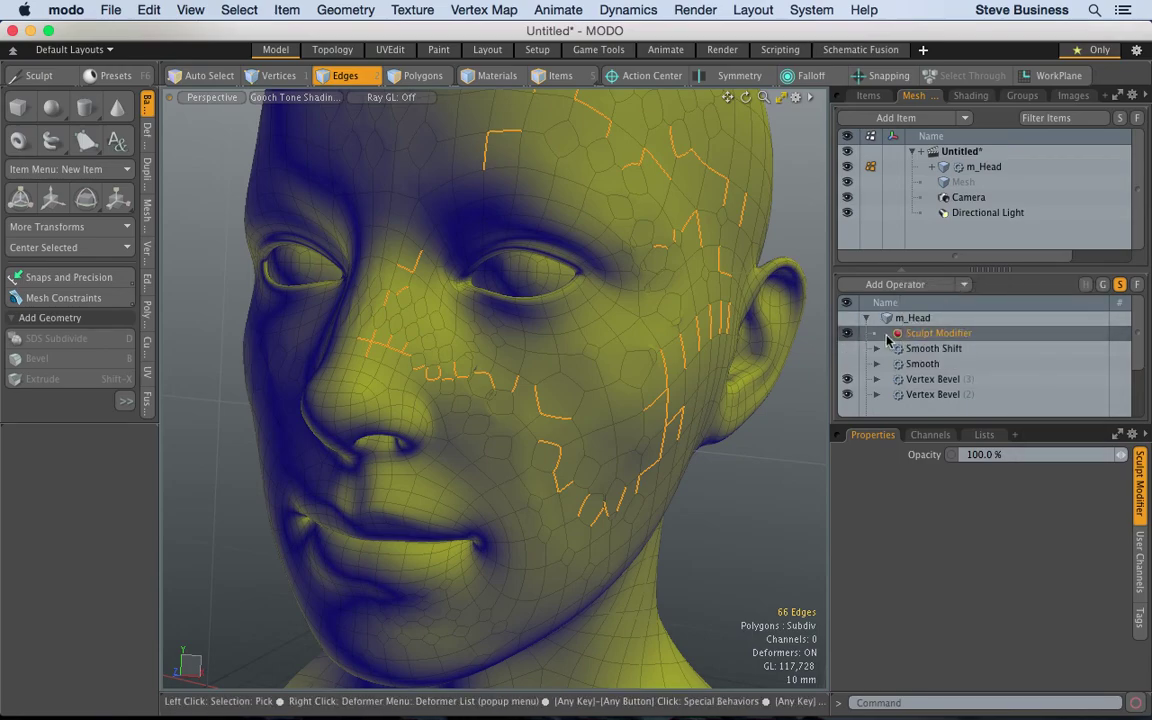
pyautogui.click(847, 347)
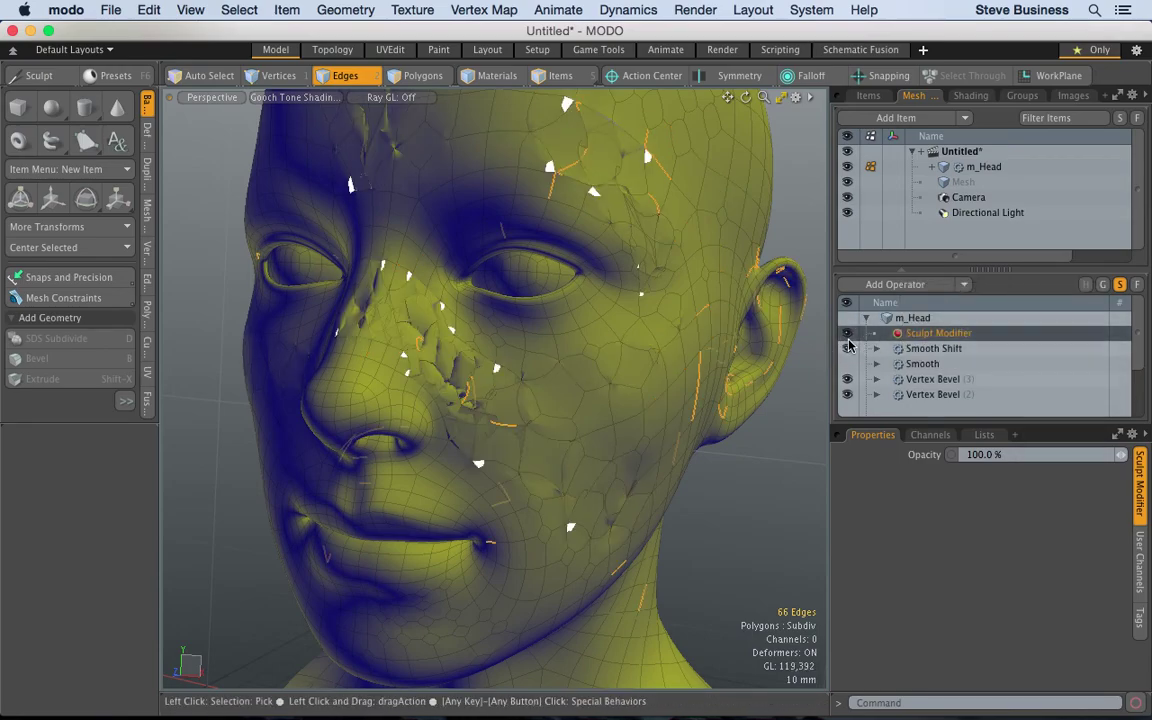
pyautogui.click(847, 346)
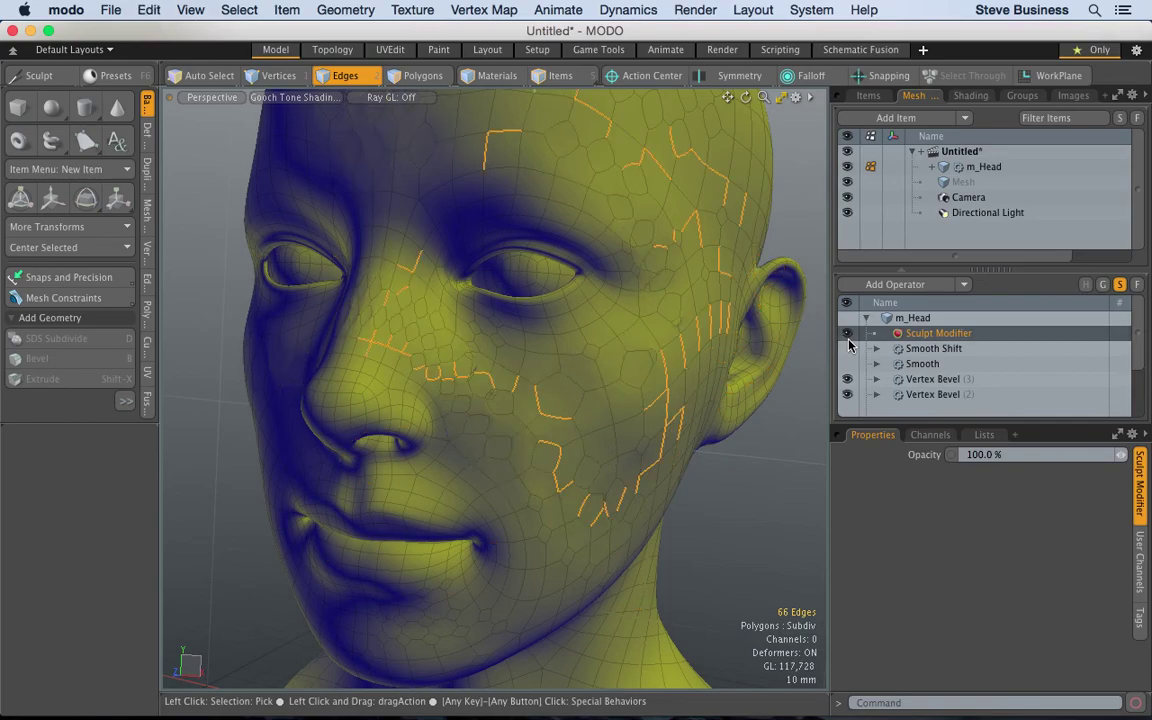
# Step: Add a procedural Edge Bevel operator for the selected edges and set its inset value to 200 um
pyautogui.click(966, 285)
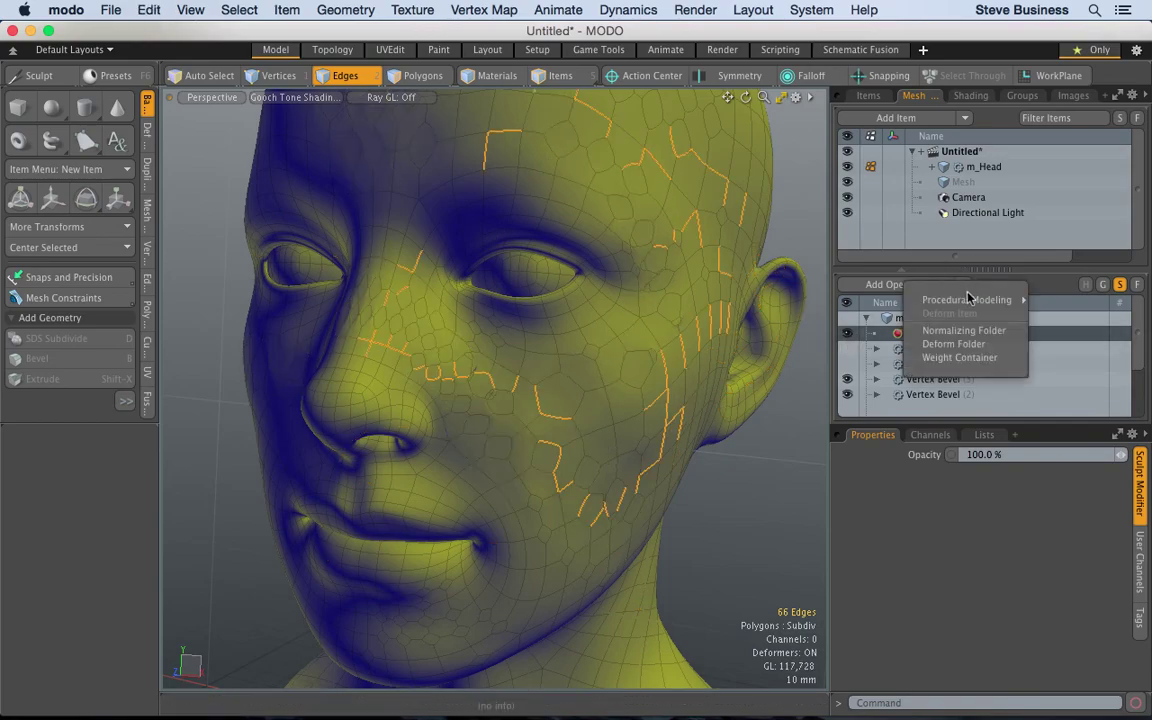
pyautogui.moveTo(966, 300)
pyautogui.moveTo(1073, 404)
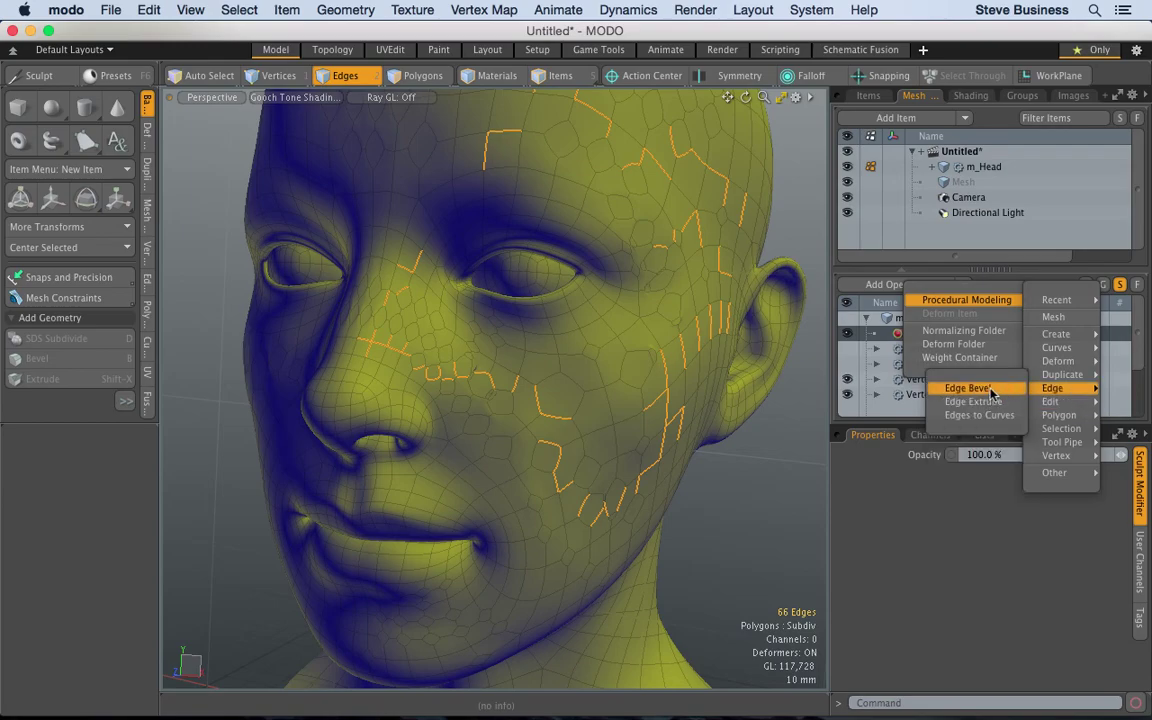
pyautogui.click(991, 392)
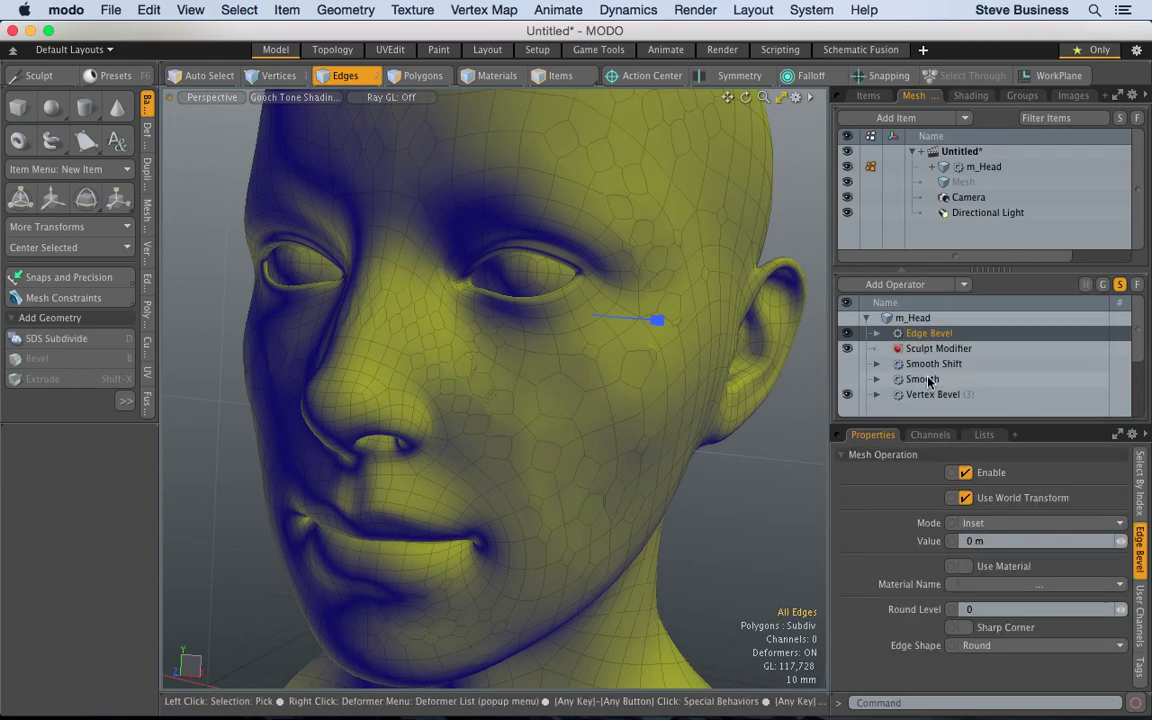
pyautogui.click(1120, 541)
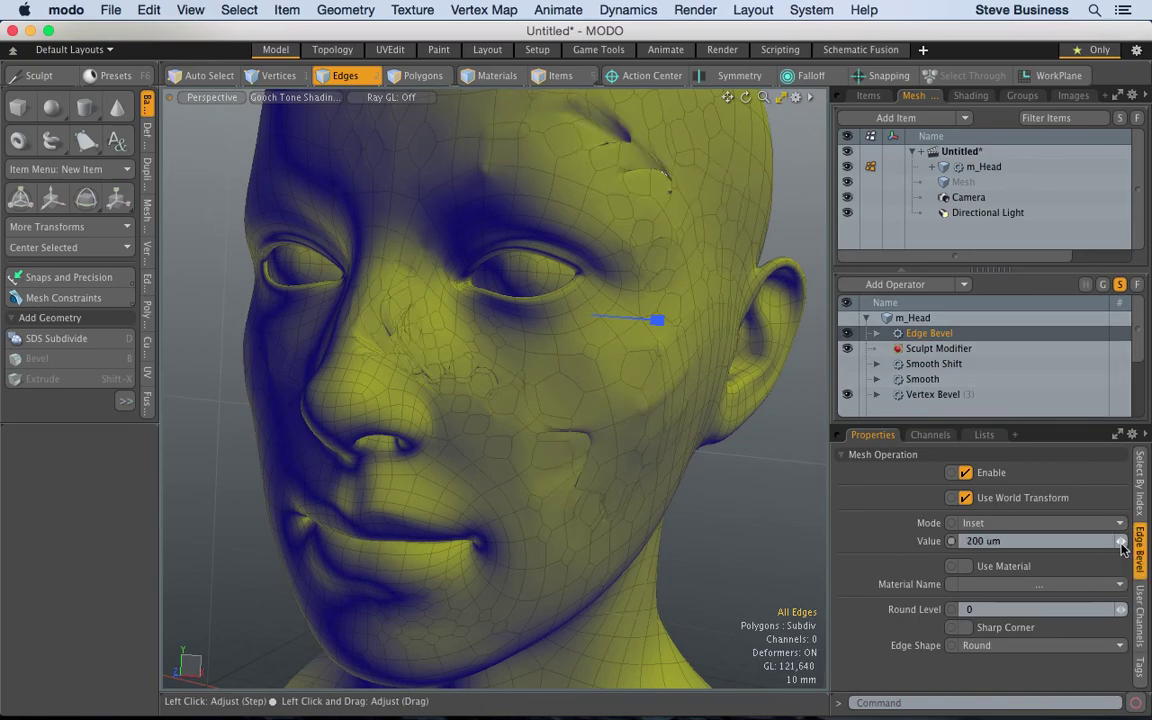
pyautogui.click(1121, 545)
# Step: Undo the Edge Bevel, the edge selection and the Sculpt Modifier
pyautogui.press('super+z')
pyautogui.press('super+z')
pyautogui.press('super+z')
pyautogui.press('super+z')
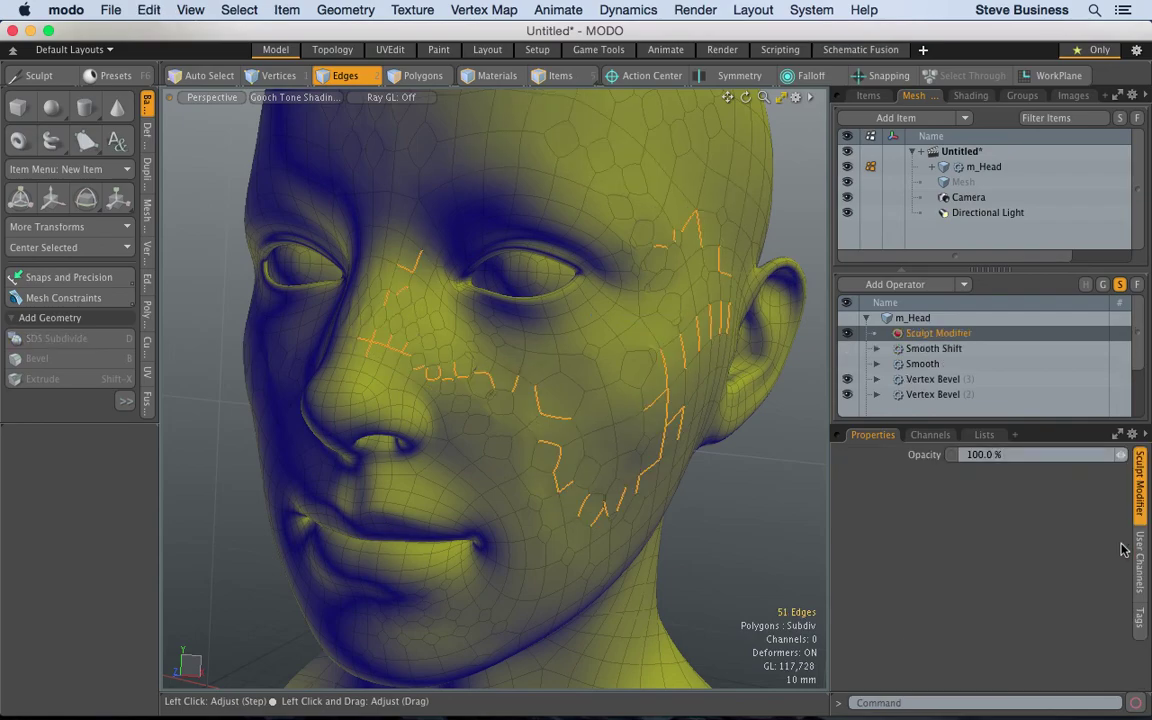
pyautogui.press('super+z')
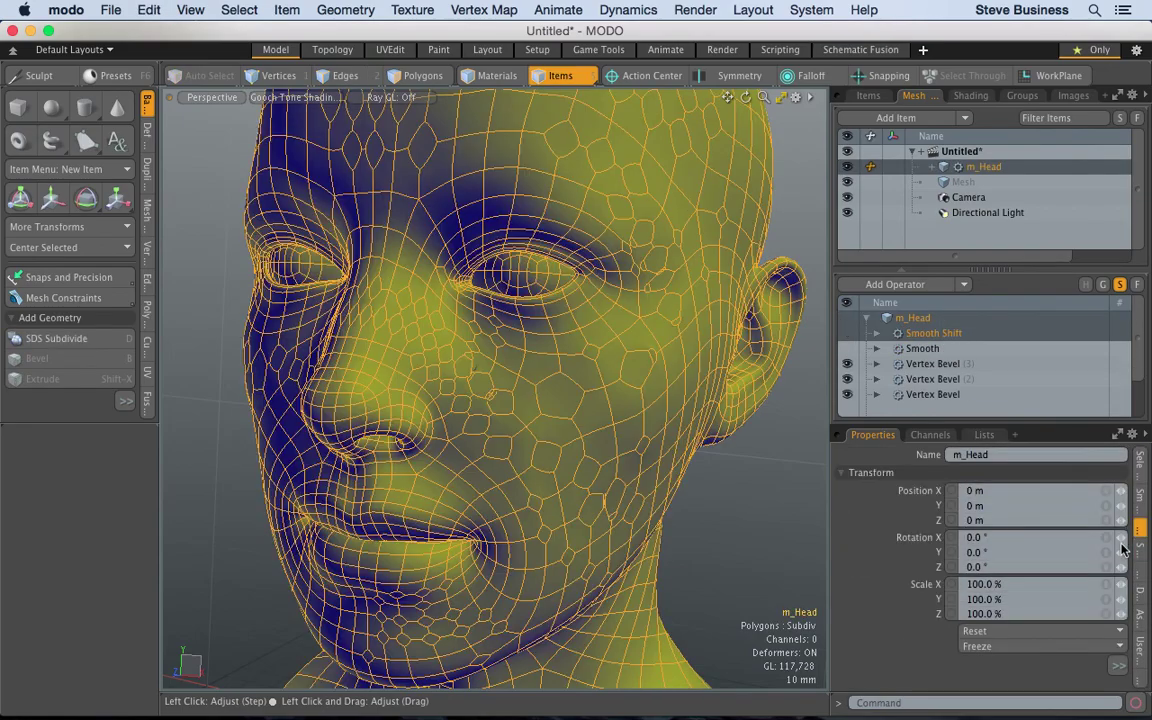
# Step: Add a Vertex Bevel operator with a 9 mm inset to scattered vertices over m_Head's temple, cheek, jaw and neck
pyautogui.keyDown('alt'); pyautogui.moveTo(650, 432); pyautogui.dragTo(527, 404); pyautogui.keyUp('alt')
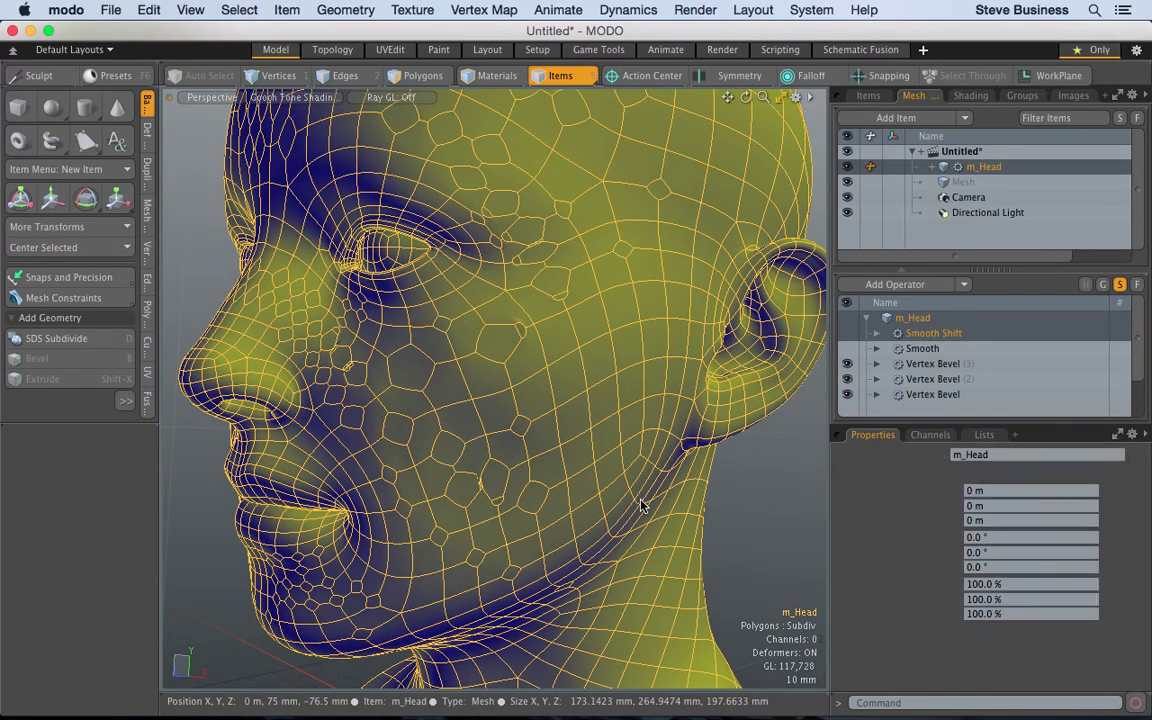
pyautogui.click(422, 76)
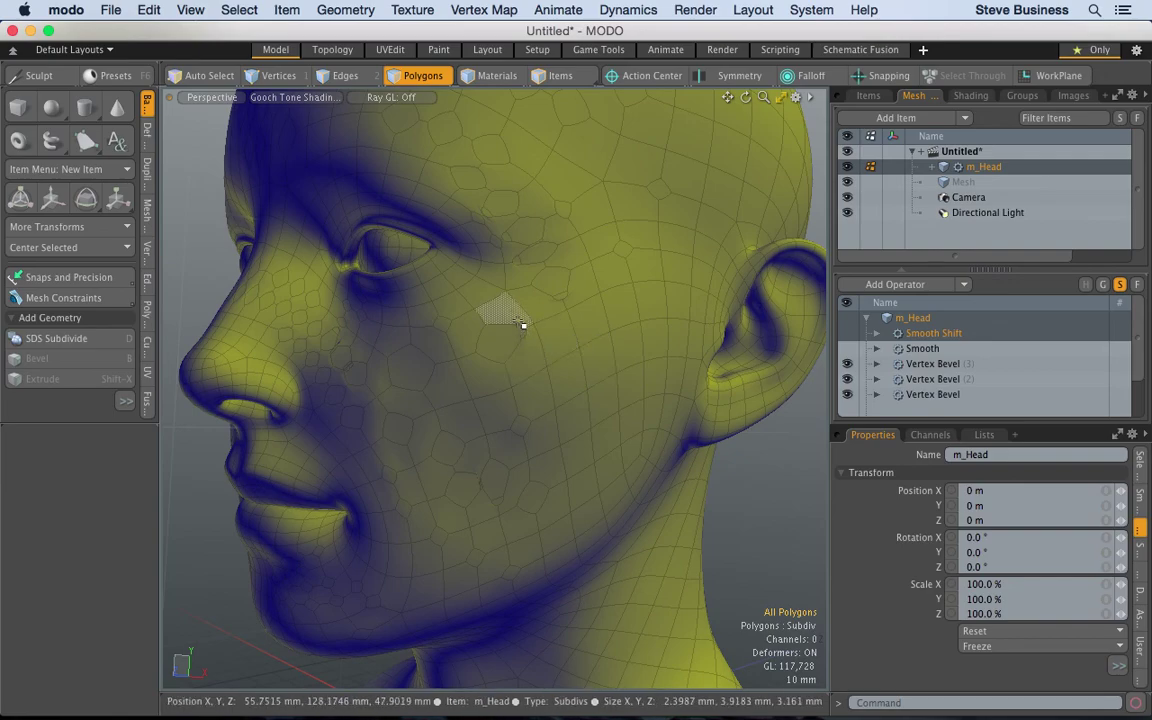
pyautogui.click(276, 76)
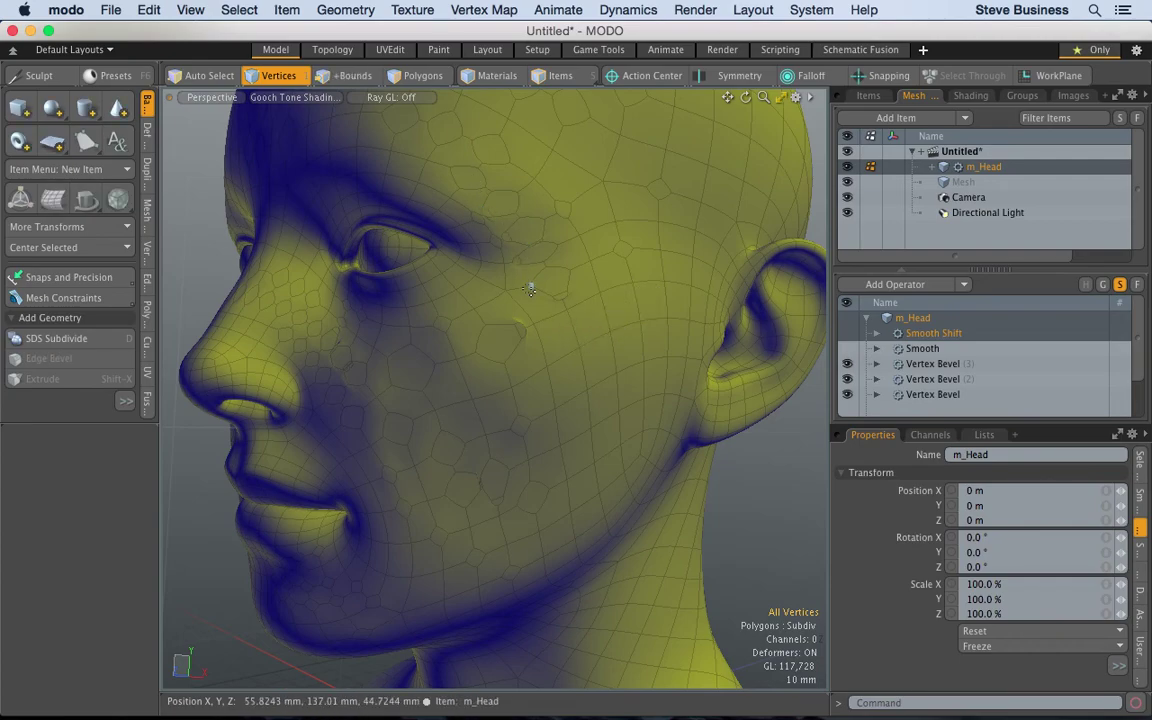
pyautogui.click(908, 318)
pyautogui.moveTo(504, 360)
pyautogui.mouseDown()
pyautogui.moveTo(586, 387)
pyautogui.moveTo(545, 293)
pyautogui.moveTo(594, 366)
pyautogui.moveTo(696, 138)
pyautogui.moveTo(709, 152)
pyautogui.moveTo(579, 446)
pyautogui.moveTo(614, 532)
pyautogui.moveTo(626, 530)
pyautogui.moveTo(633, 605)
pyautogui.moveTo(662, 675)
pyautogui.moveTo(640, 533)
pyautogui.moveTo(675, 684)
pyautogui.moveTo(526, 519)
pyautogui.moveTo(510, 541)
pyautogui.moveTo(468, 545)
pyautogui.moveTo(481, 516)
pyautogui.moveTo(481, 539)
pyautogui.moveTo(495, 535)
pyautogui.moveTo(488, 488)
pyautogui.moveTo(437, 500)
pyautogui.moveTo(403, 434)
pyautogui.moveTo(450, 412)
pyautogui.mouseUp()
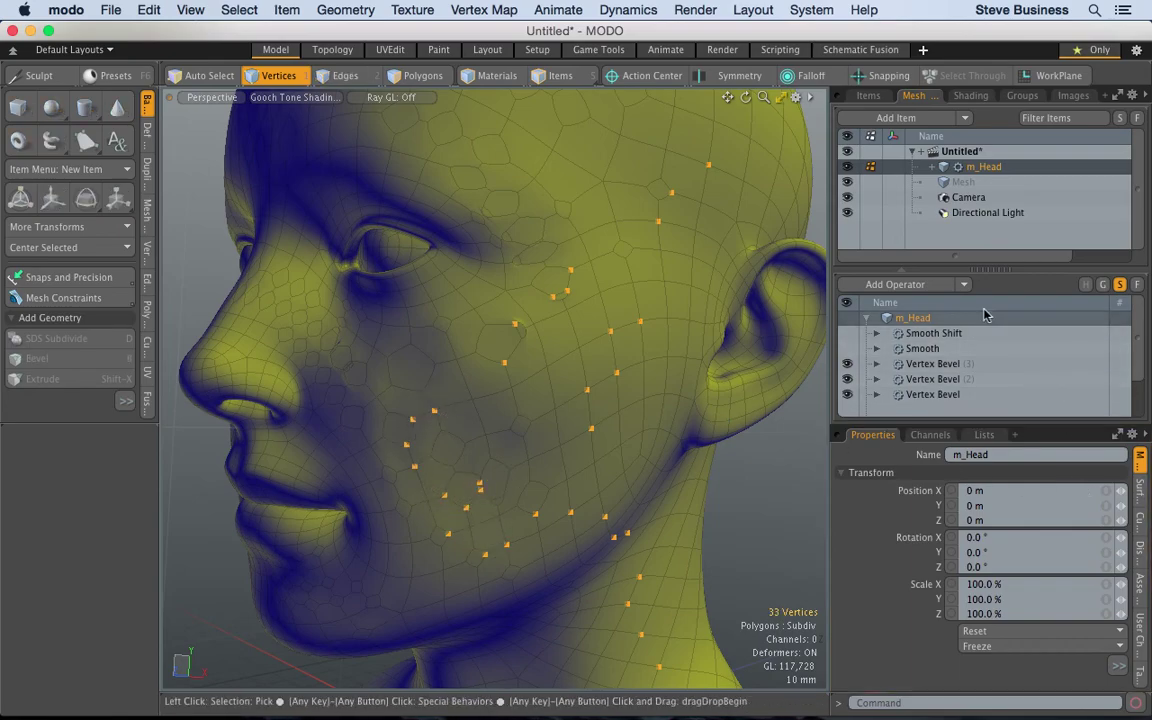
pyautogui.click(966, 286)
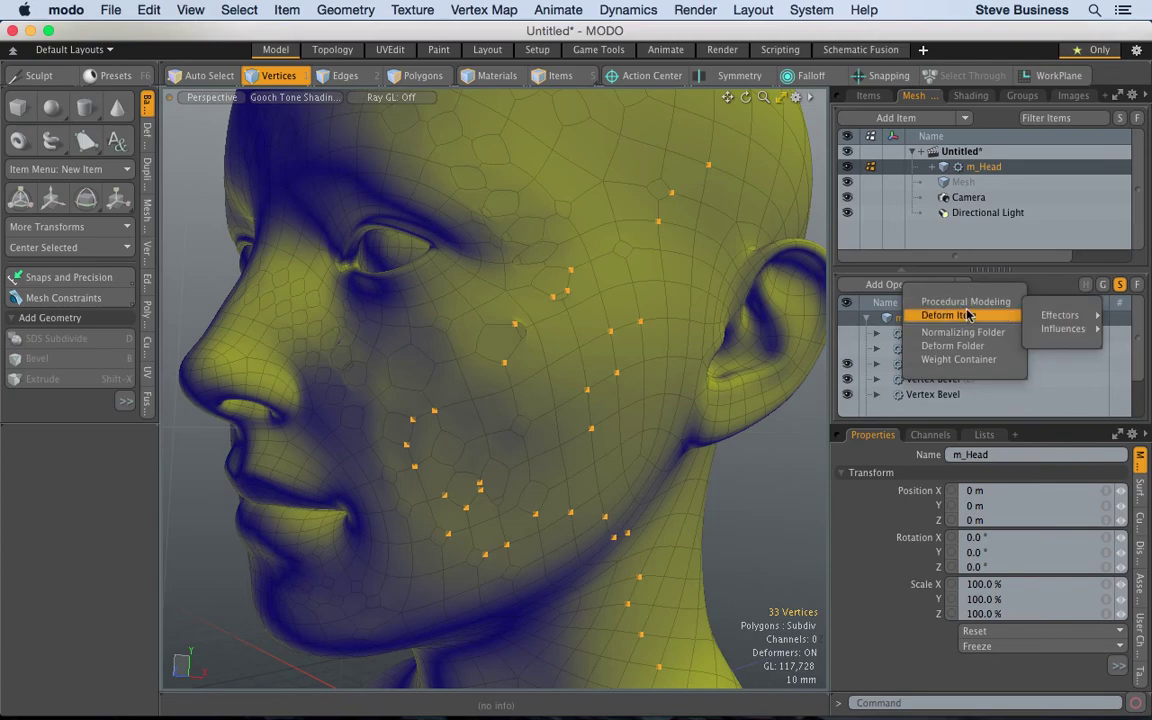
pyautogui.moveTo(975, 301)
pyautogui.moveTo(1055, 301)
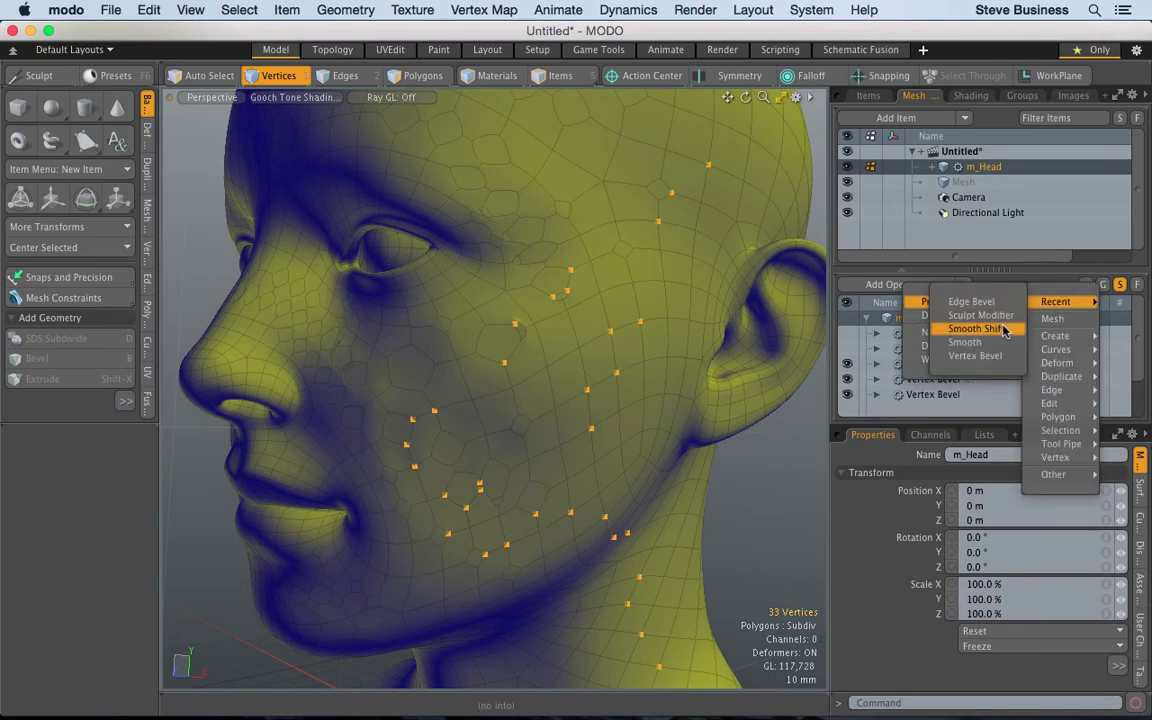
pyautogui.click(985, 356)
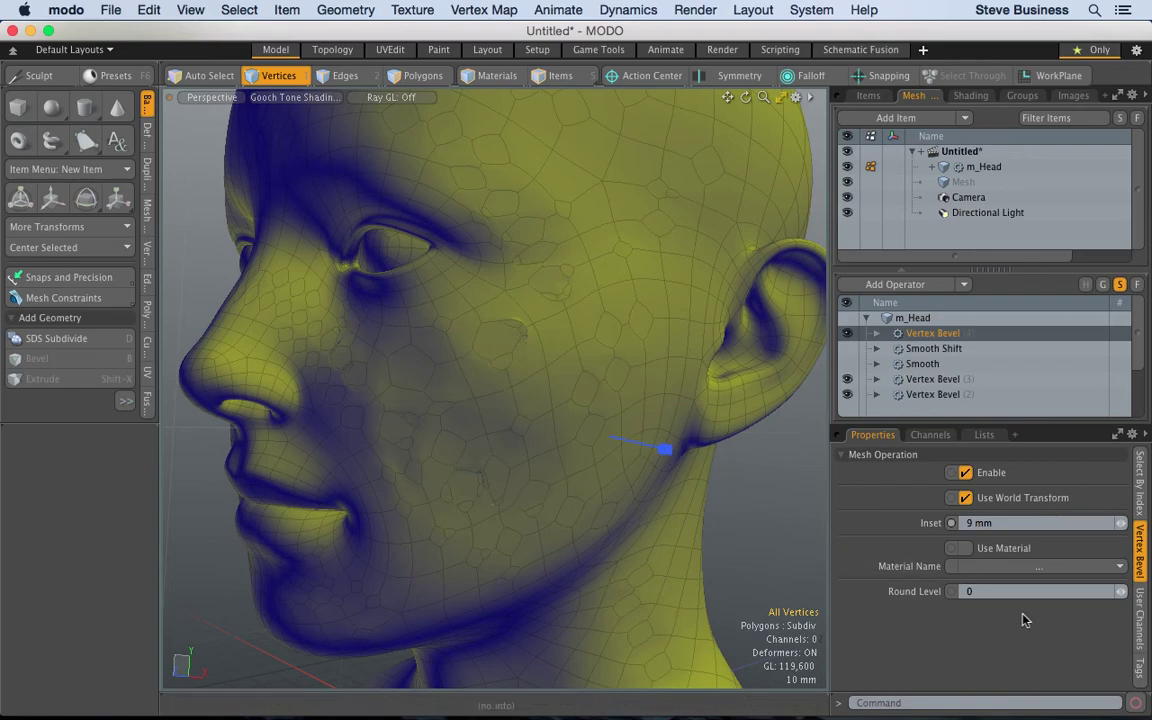
# Step: Add an Edge Bevel operator with a 700 um inset to scattered edges from crown to neck on the head's other side
pyautogui.press('2')
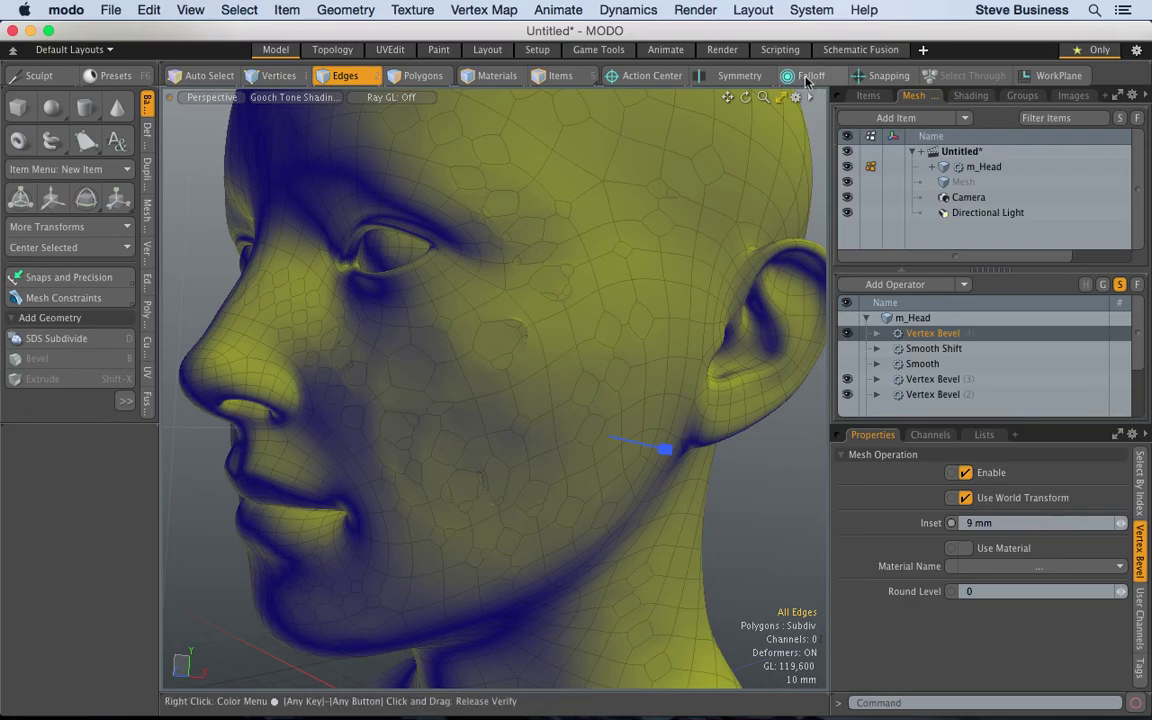
pyautogui.moveTo(763, 97); pyautogui.dragTo(500, 105)
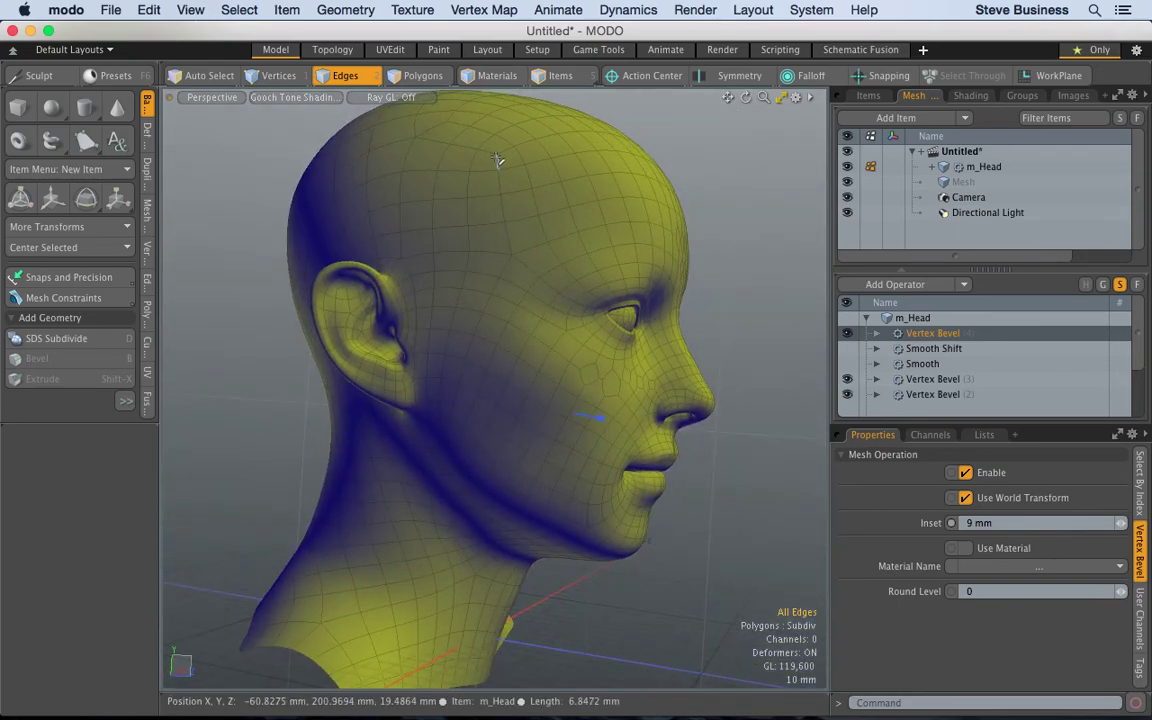
pyautogui.moveTo(493, 158)
pyautogui.mouseDown()
pyautogui.moveTo(450, 163)
pyautogui.moveTo(509, 234)
pyautogui.moveTo(487, 276)
pyautogui.moveTo(503, 318)
pyautogui.moveTo(544, 331)
pyautogui.moveTo(549, 380)
pyautogui.moveTo(498, 402)
pyautogui.moveTo(496, 415)
pyautogui.moveTo(584, 462)
pyautogui.moveTo(459, 479)
pyautogui.moveTo(391, 531)
pyautogui.moveTo(407, 546)
pyautogui.moveTo(388, 608)
pyautogui.mouseUp()
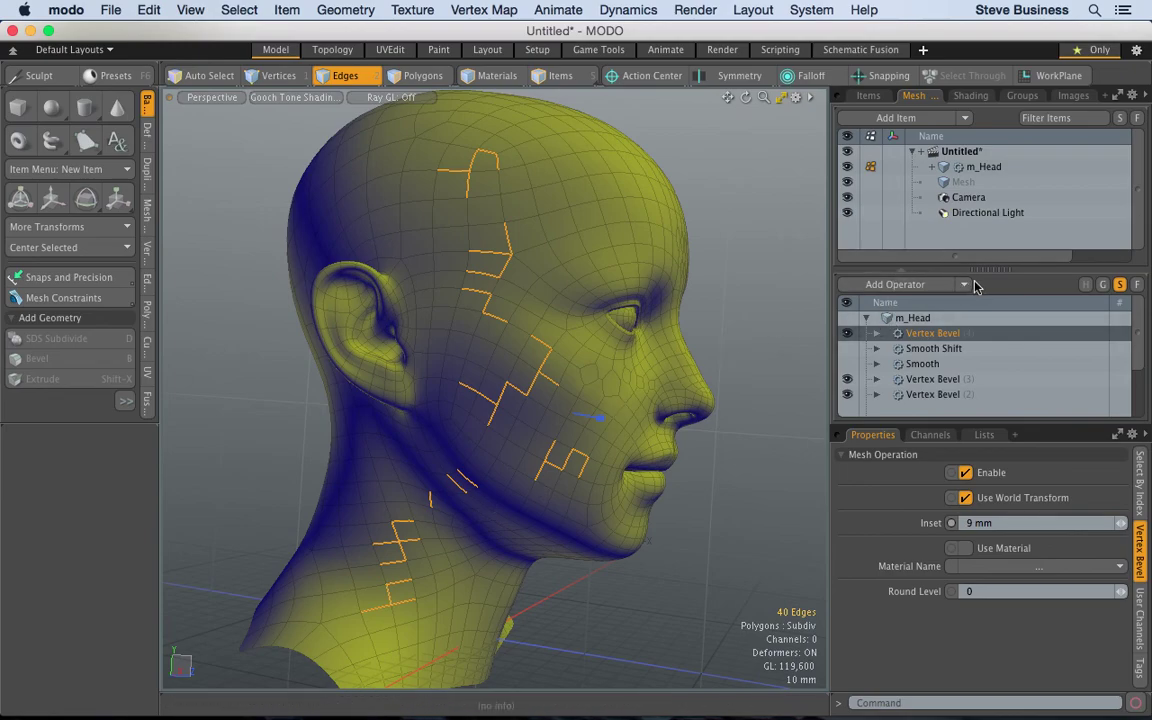
pyautogui.click(895, 284)
pyautogui.moveTo(968, 309)
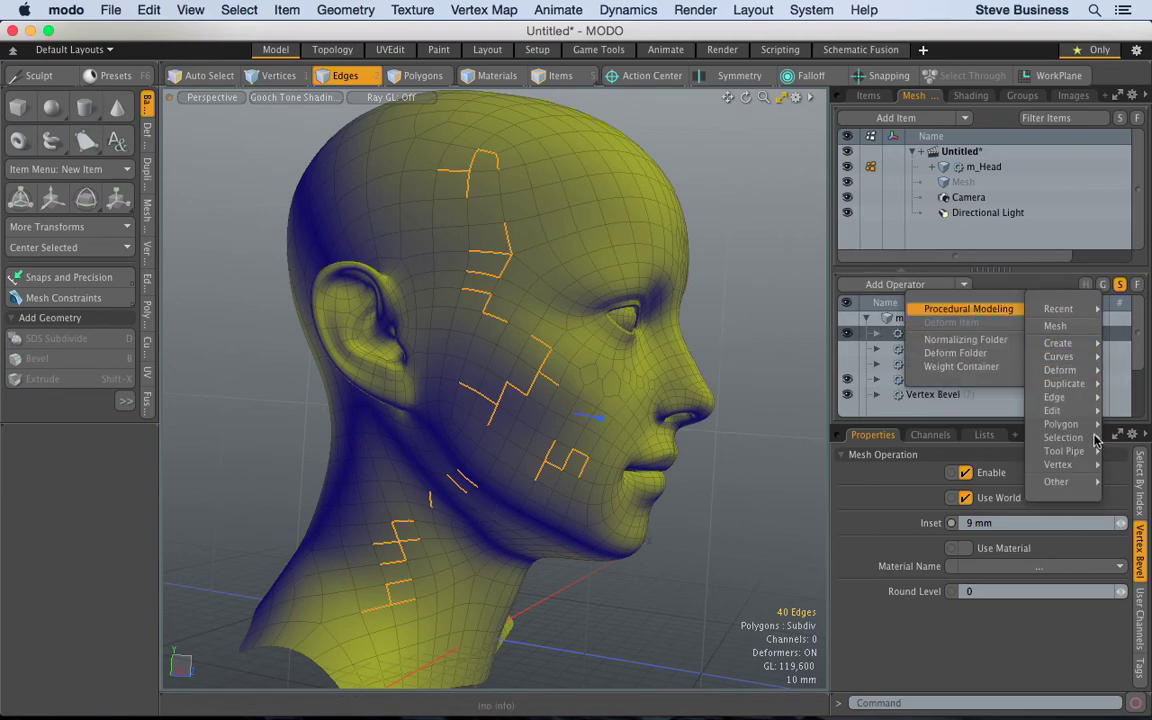
pyautogui.moveTo(1066, 402)
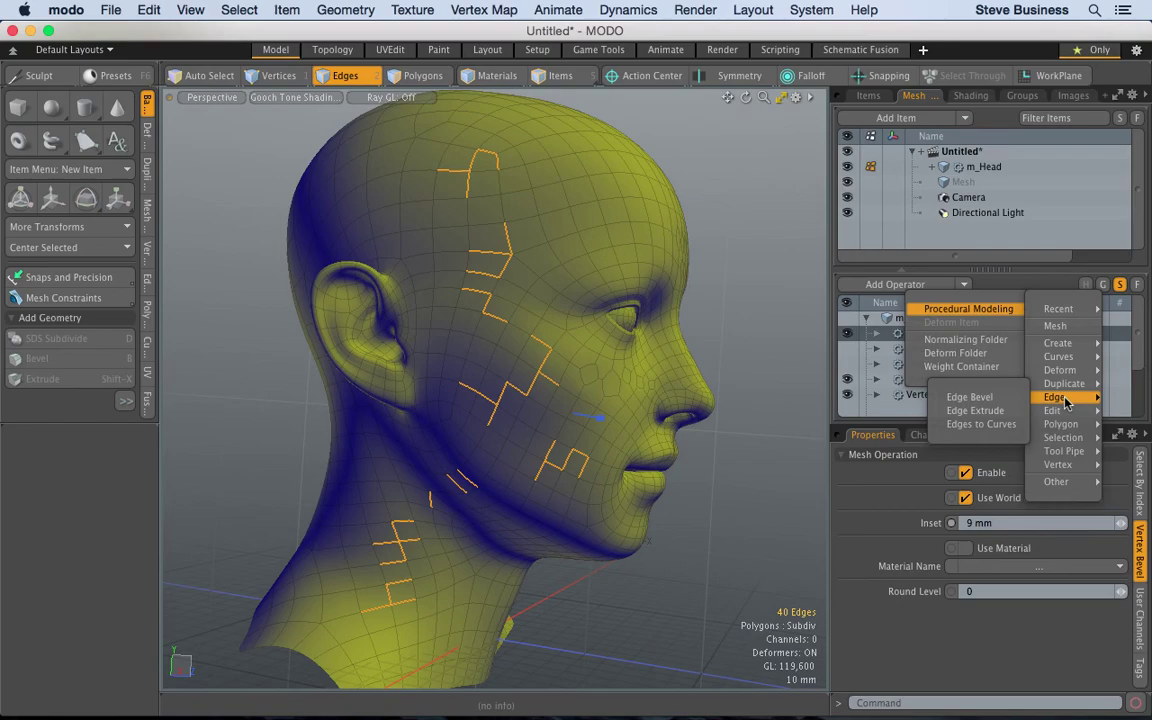
pyautogui.click(991, 397)
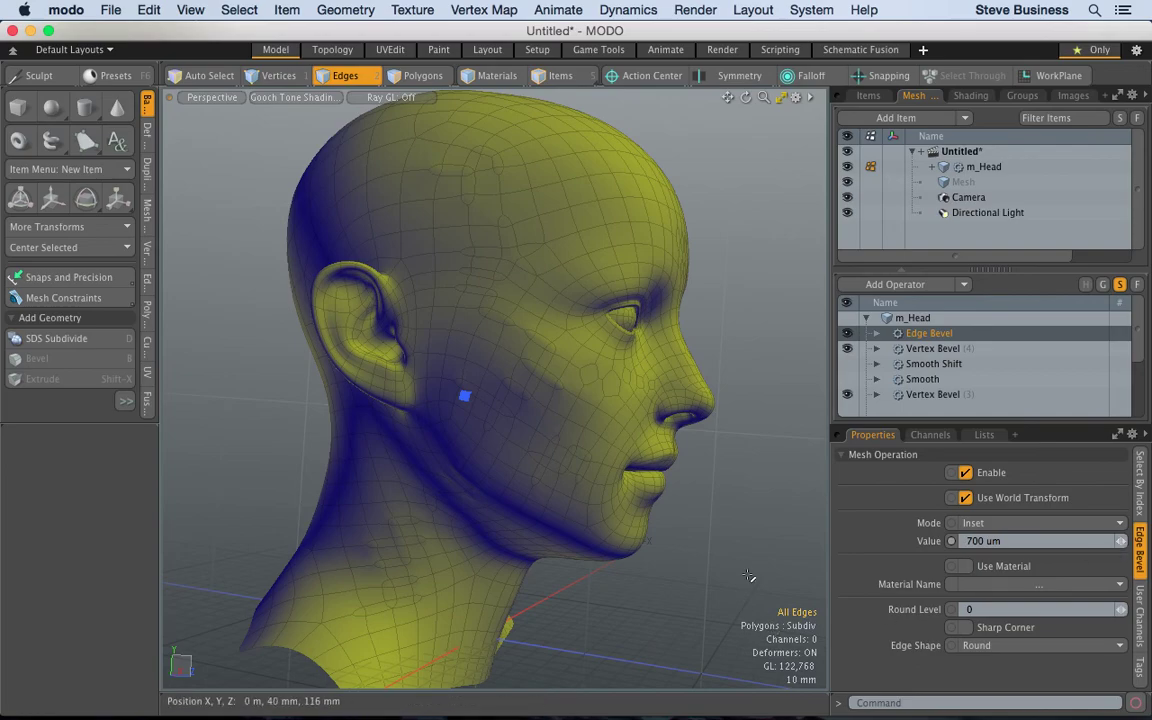
# Step: Select a scattered trail of polygons on m_Head from the crown past the ear down to the neck
pyautogui.press('3')
pyautogui.keyDown('alt'); pyautogui.moveTo(650, 398); pyautogui.dragTo(566, 445); pyautogui.keyUp('alt')
pyautogui.scroll(-10, 566, 445)
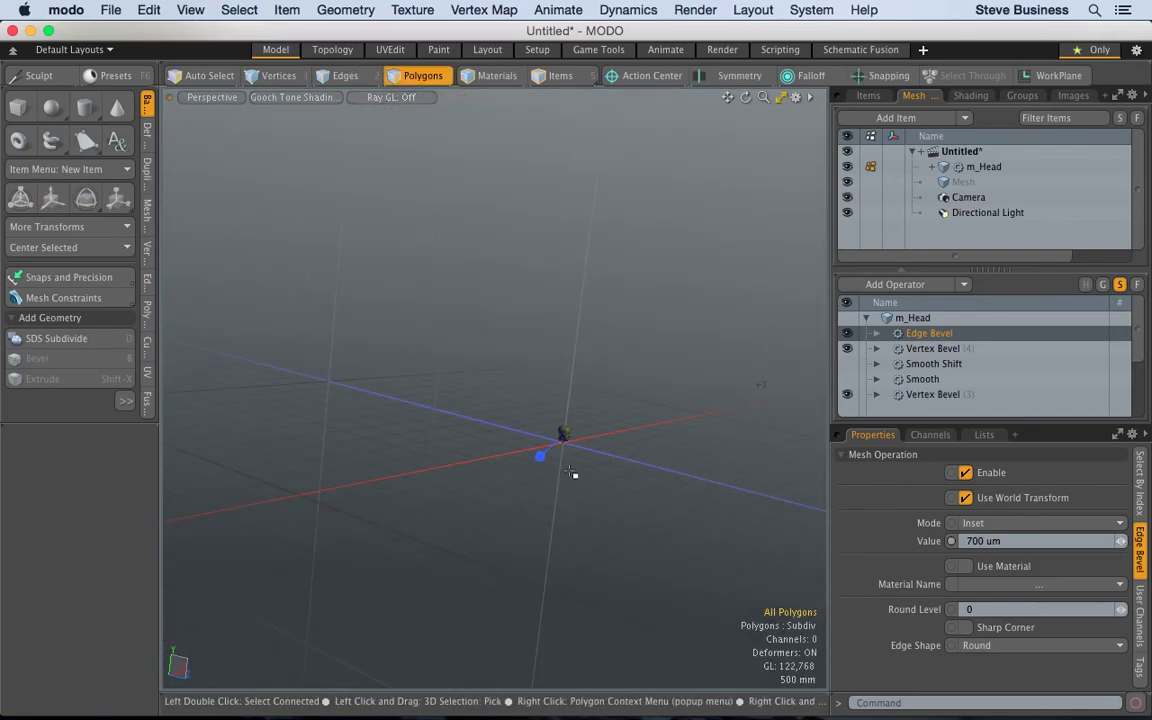
pyautogui.press('a')
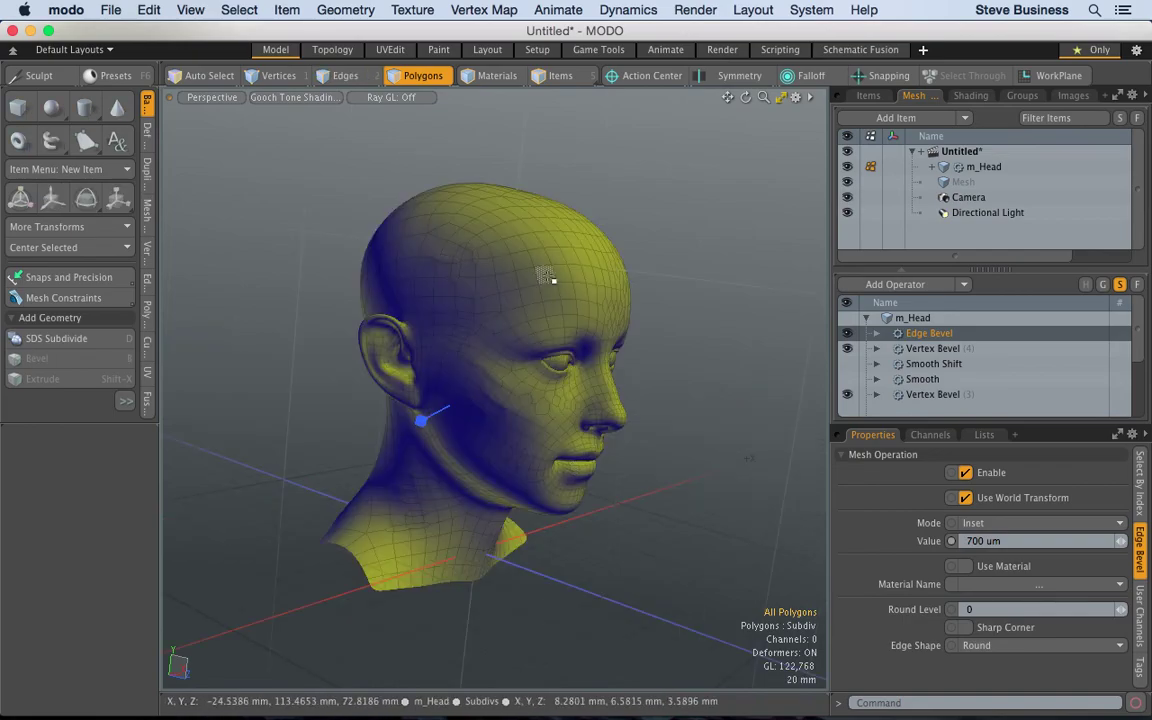
pyautogui.moveTo(545, 272)
pyautogui.mouseDown()
pyautogui.moveTo(560, 228)
pyautogui.moveTo(573, 281)
pyautogui.moveTo(524, 306)
pyautogui.moveTo(495, 289)
pyautogui.moveTo(512, 201)
pyautogui.moveTo(456, 187)
pyautogui.moveTo(413, 240)
pyautogui.moveTo(406, 271)
pyautogui.moveTo(447, 314)
pyautogui.moveTo(419, 347)
pyautogui.moveTo(390, 349)
pyautogui.moveTo(468, 366)
pyautogui.moveTo(468, 388)
pyautogui.moveTo(486, 395)
pyautogui.moveTo(489, 483)
pyautogui.moveTo(446, 487)
pyautogui.moveTo(448, 578)
pyautogui.mouseUp()
pyautogui.keyDown('alt'); pyautogui.moveTo(617, 458); pyautogui.dragTo(474, 393); pyautogui.keyUp('alt')
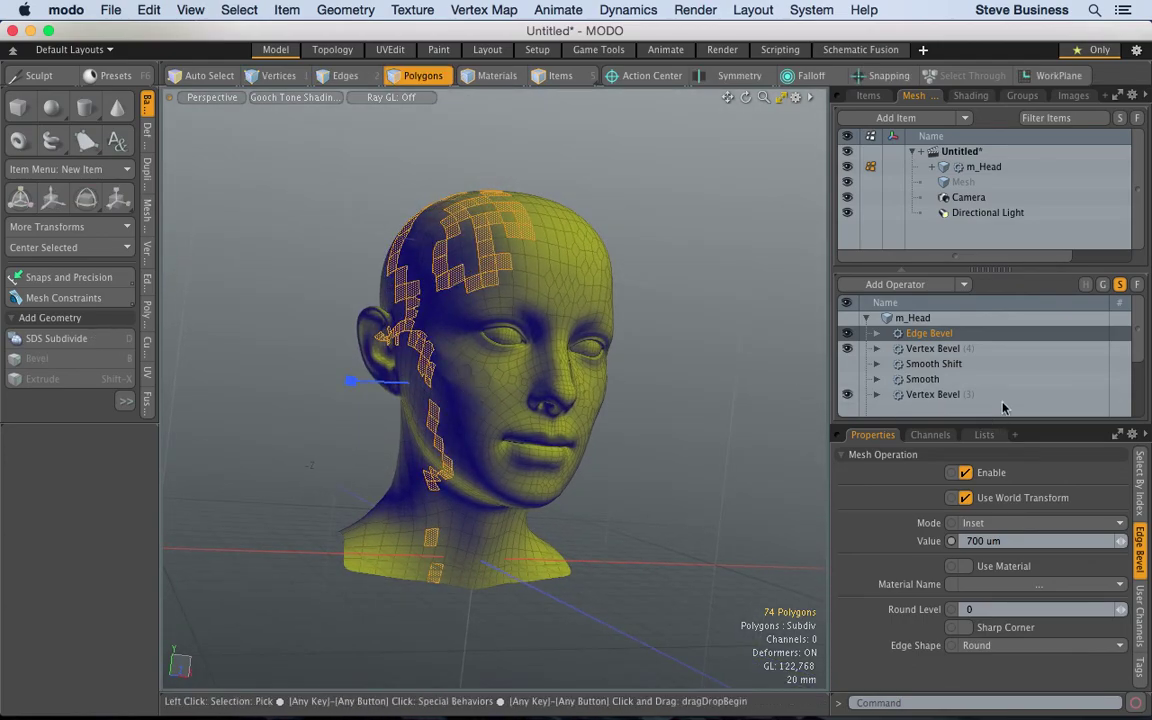
# Step: Add a Polygon Bevel operator for the selected polygons, try a 4.9 mm shift and undo that shift
pyautogui.click(960, 286)
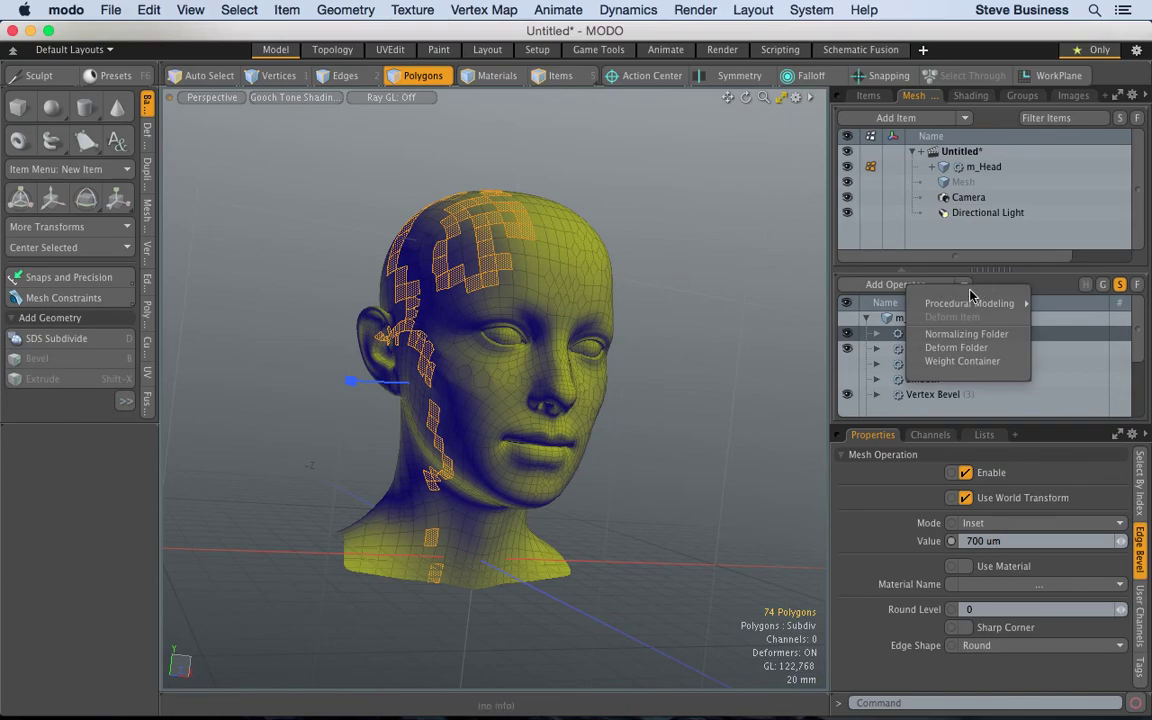
pyautogui.moveTo(966, 302)
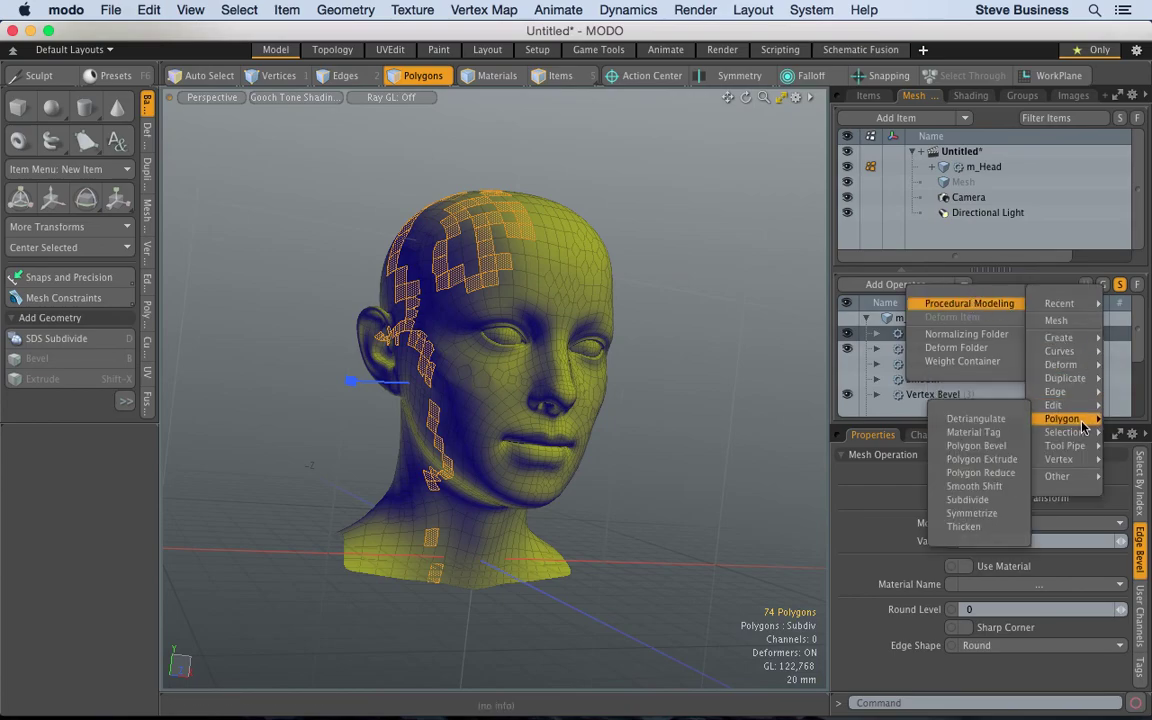
pyautogui.click(1003, 447)
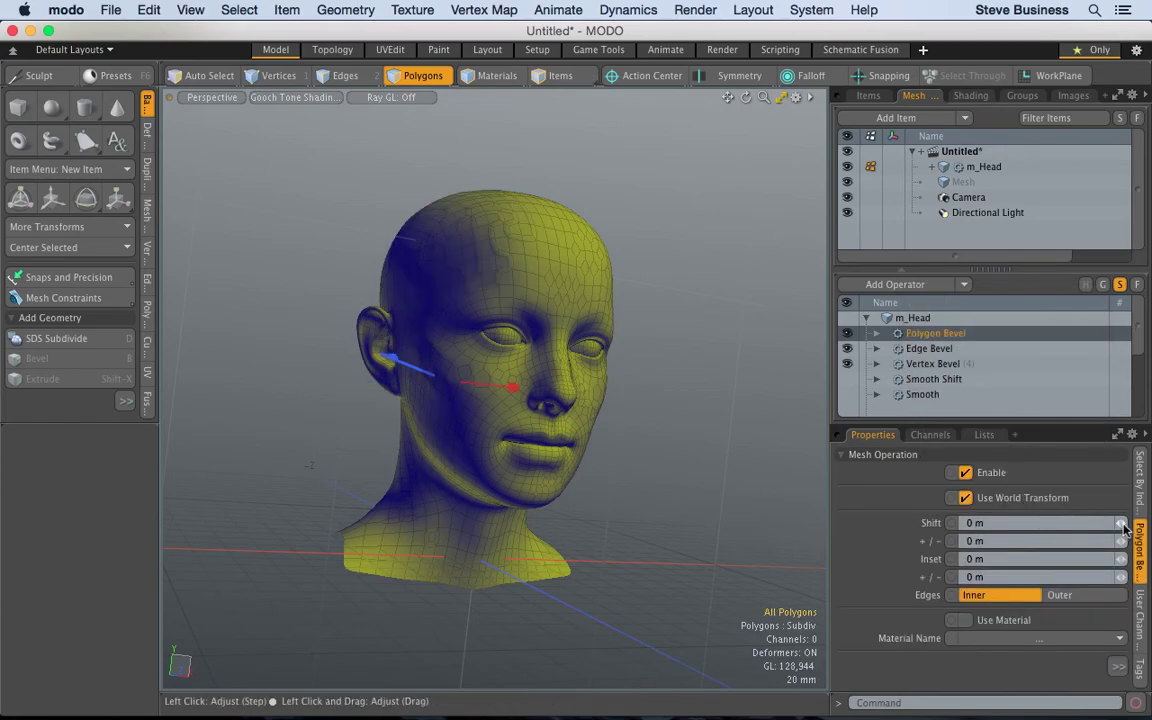
pyautogui.moveTo(1122, 527); pyautogui.dragTo(1148, 527)
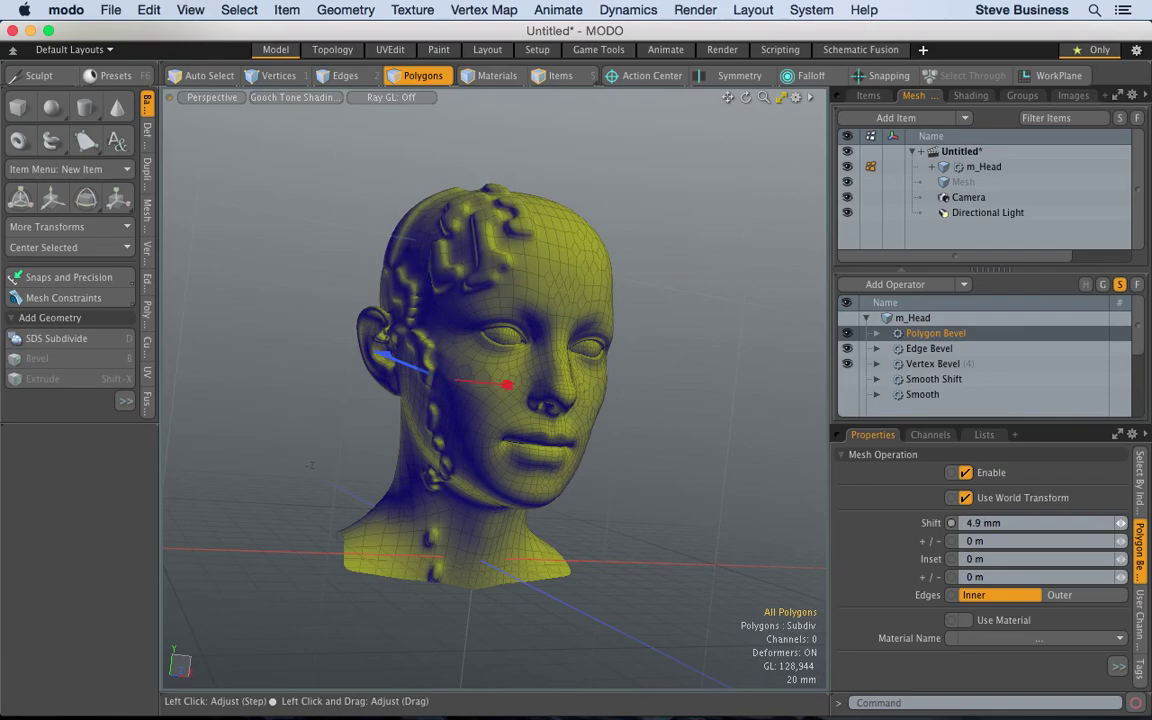
pyautogui.press('super+z')
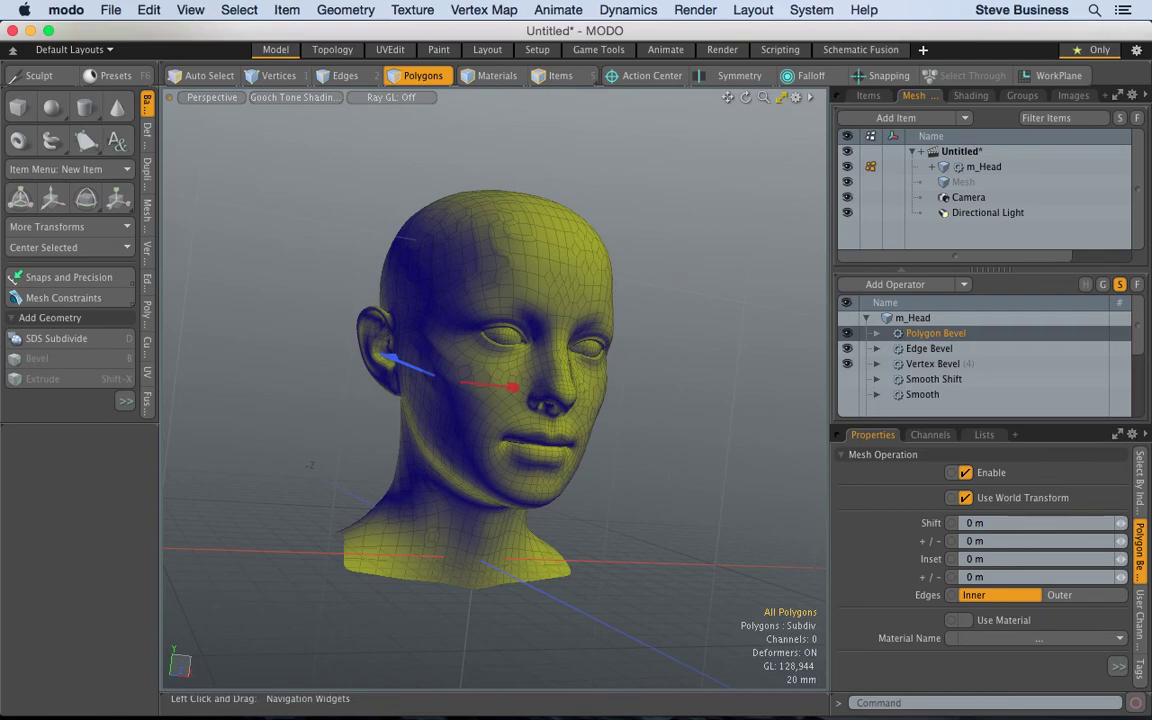
# Step: Try a 5.4 mm inset on the Polygon Bevel, undo it, and set a 100 um shift with a 2.6 mm inset instead
pyautogui.scroll(5, 656, 98)
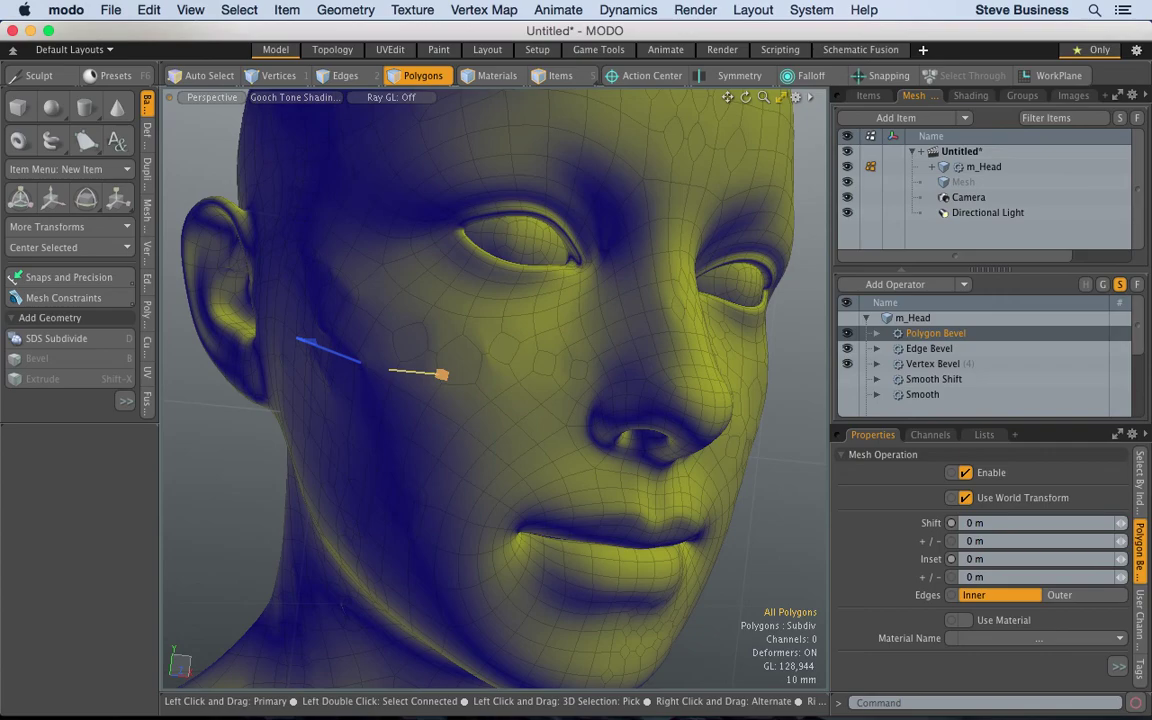
pyautogui.keyDown('alt'); pyautogui.moveTo(275, 355); pyautogui.dragTo(494, 359); pyautogui.keyUp('alt')
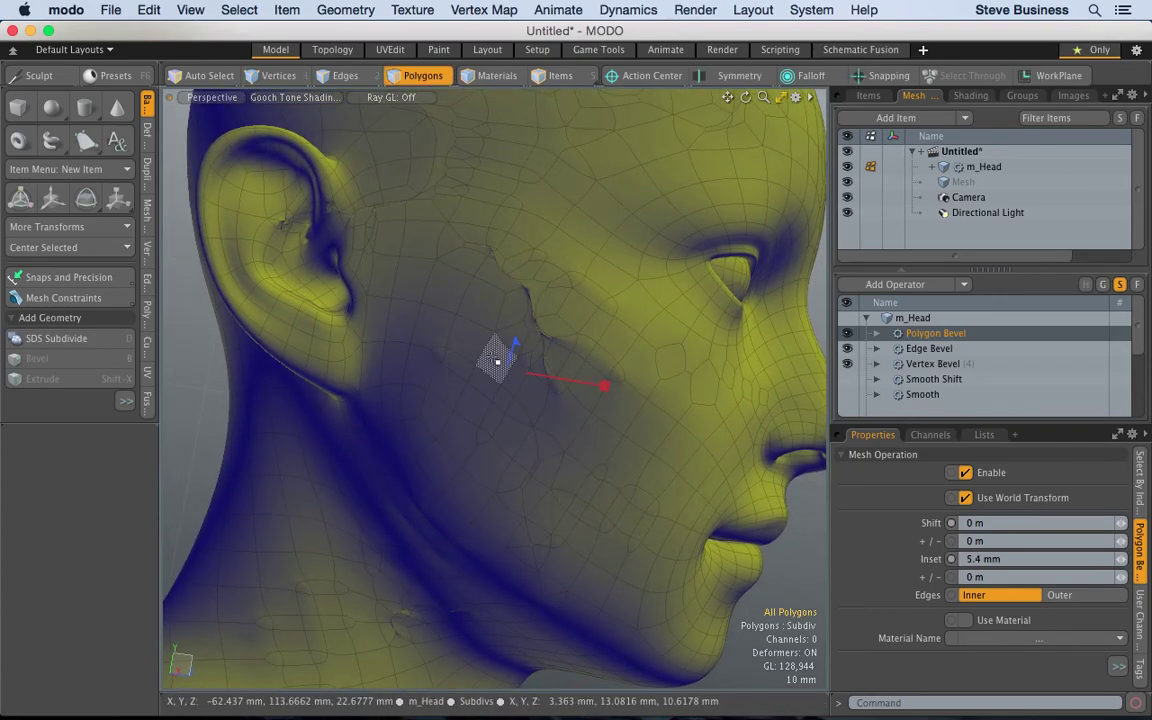
pyautogui.hotkey('ctrl', 'z')
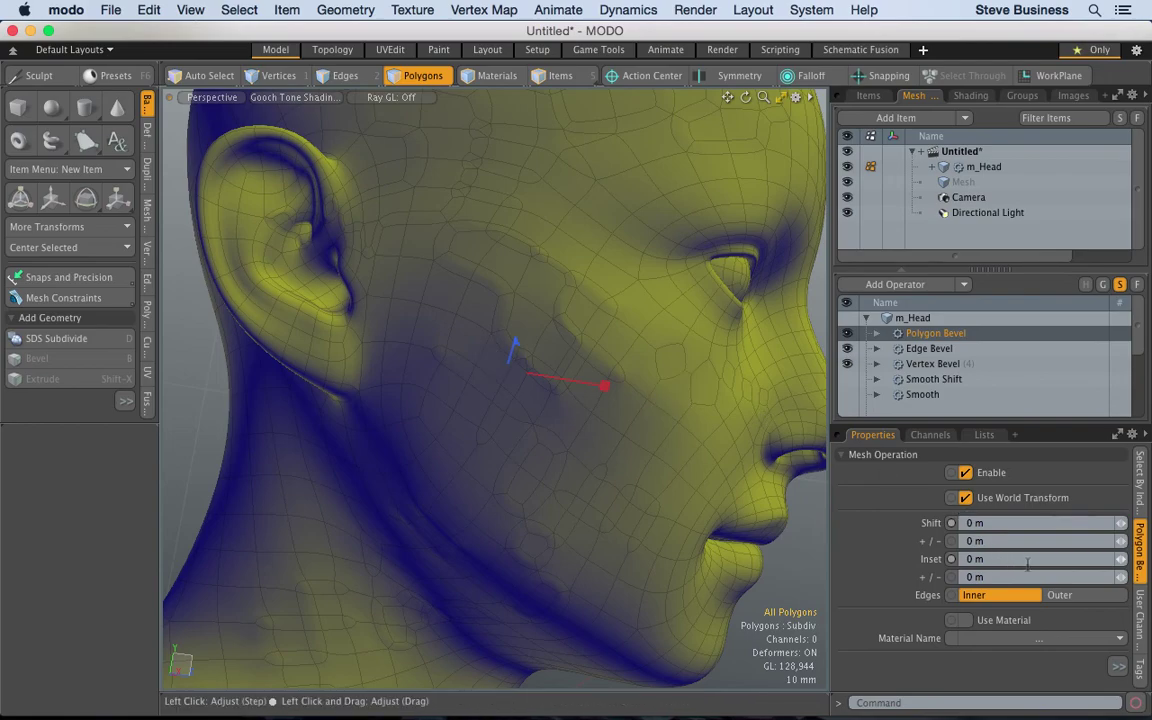
pyautogui.click(1122, 528)
pyautogui.click(1122, 563)
pyautogui.moveTo(1122, 566)
pyautogui.mouseDown()
pyautogui.moveTo(1150, 566)
pyautogui.moveTo(1095, 559)
pyautogui.moveTo(1122, 559)
pyautogui.mouseUp()
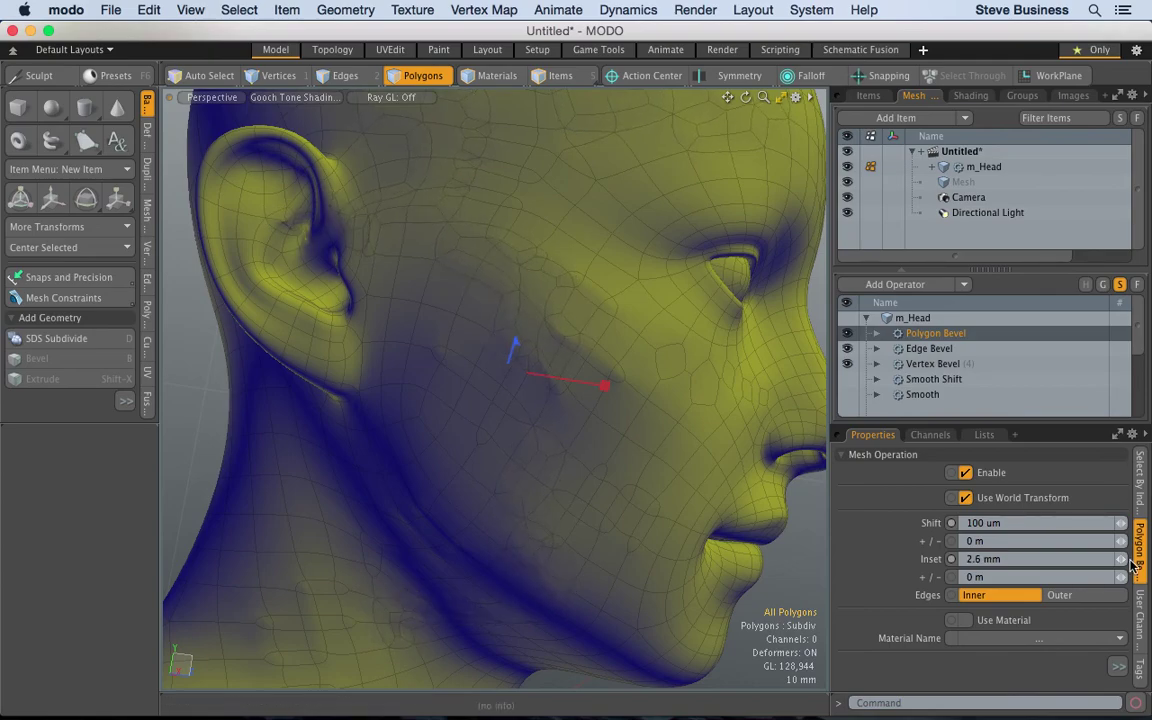
# Step: Undo the Polygon Bevel's values and the operator itself, back to the polygon selection
pyautogui.press('super+z')
pyautogui.press('super+z')
pyautogui.press('super+z')
pyautogui.press('super+z')
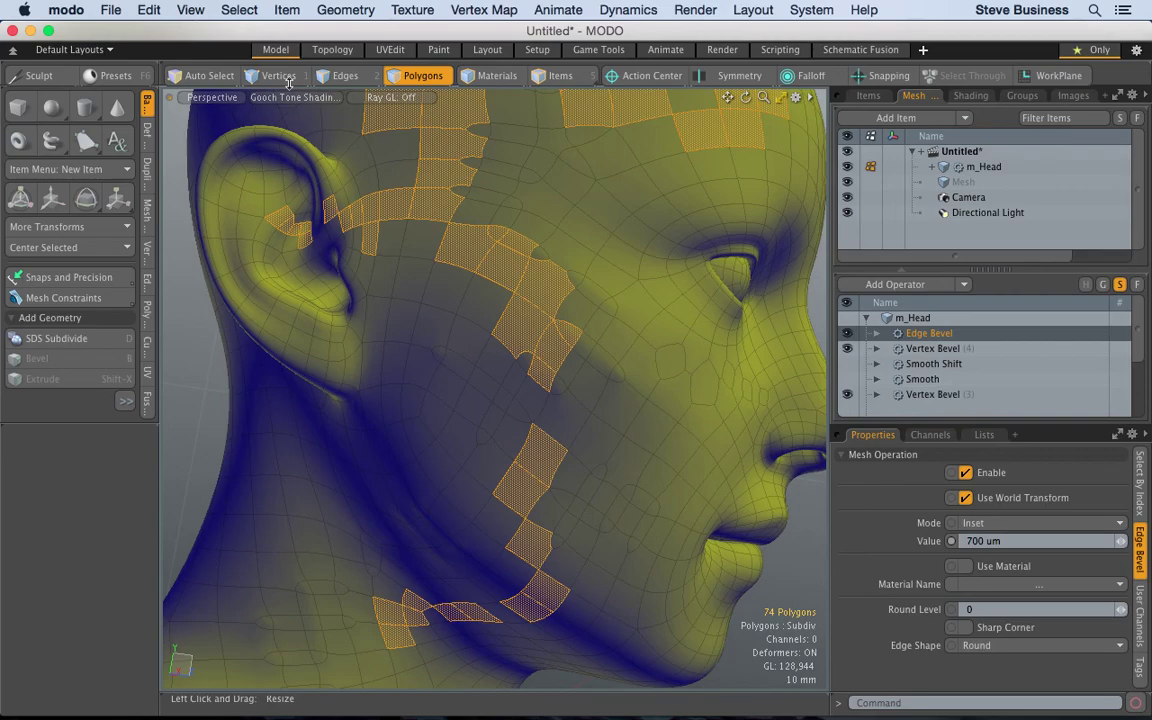
# Step: Convert the polygon selection to vertices and add a Vertex Bevel operator with a 5.7 mm inset
pyautogui.press('shift')
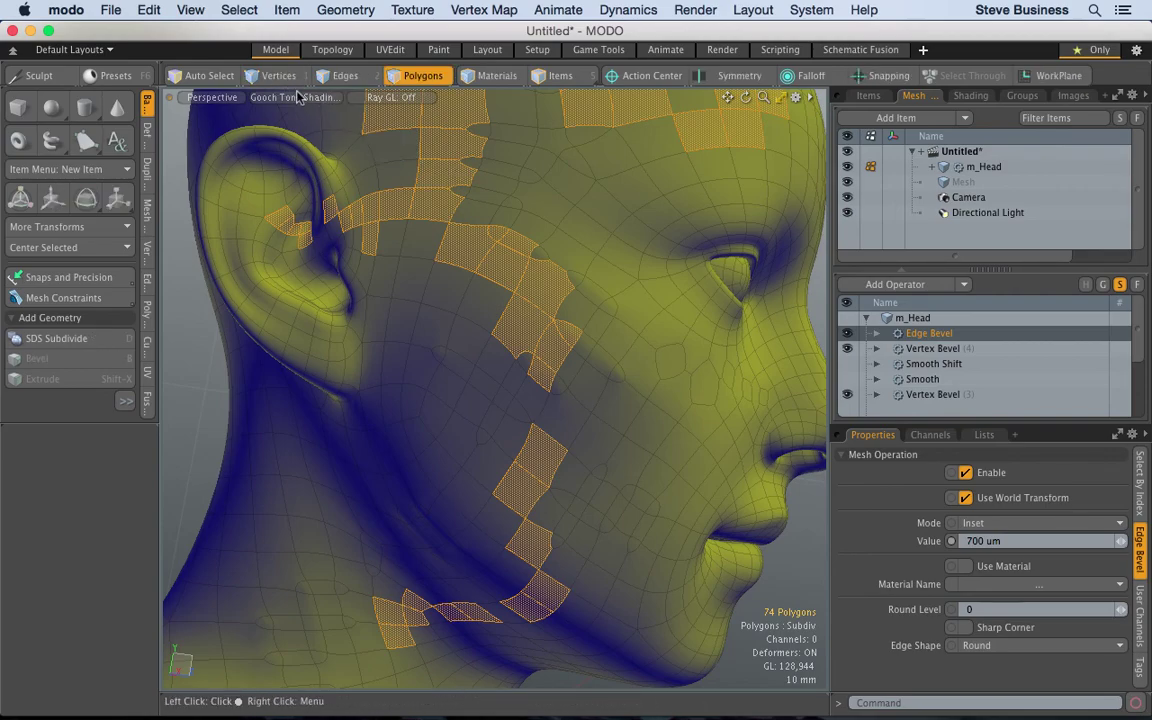
pyautogui.keyDown('shift'); pyautogui.click(287, 80); pyautogui.keyUp('shift')
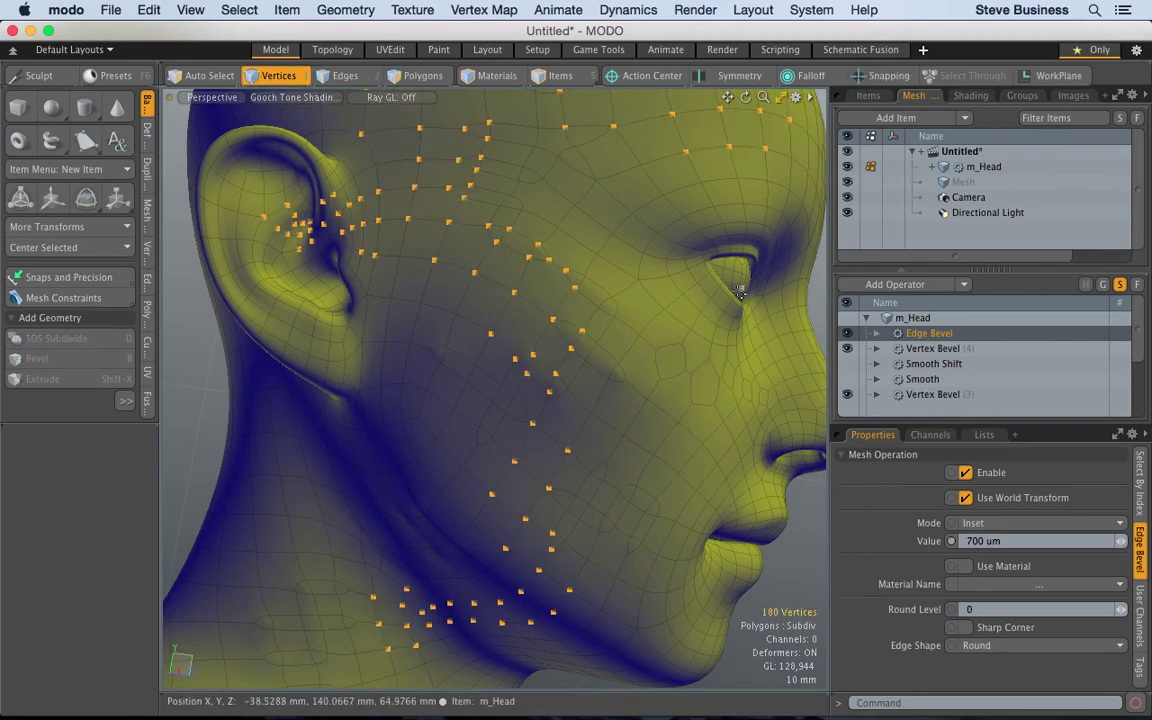
pyautogui.click(966, 287)
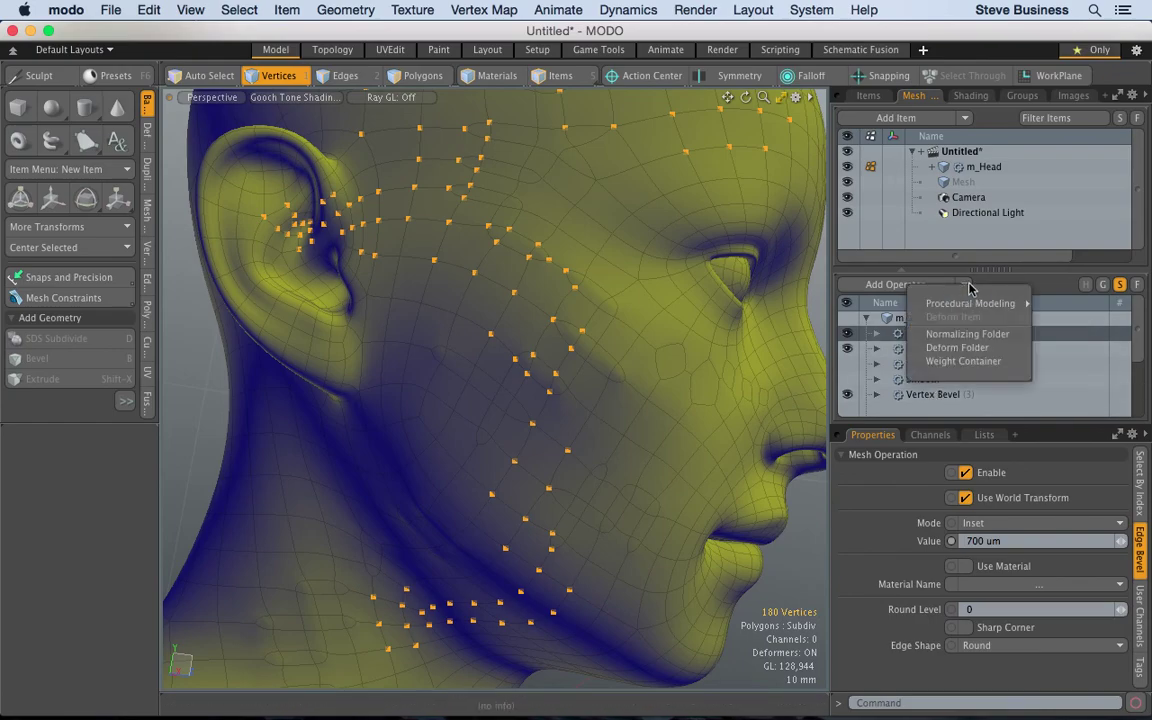
pyautogui.moveTo(1068, 308)
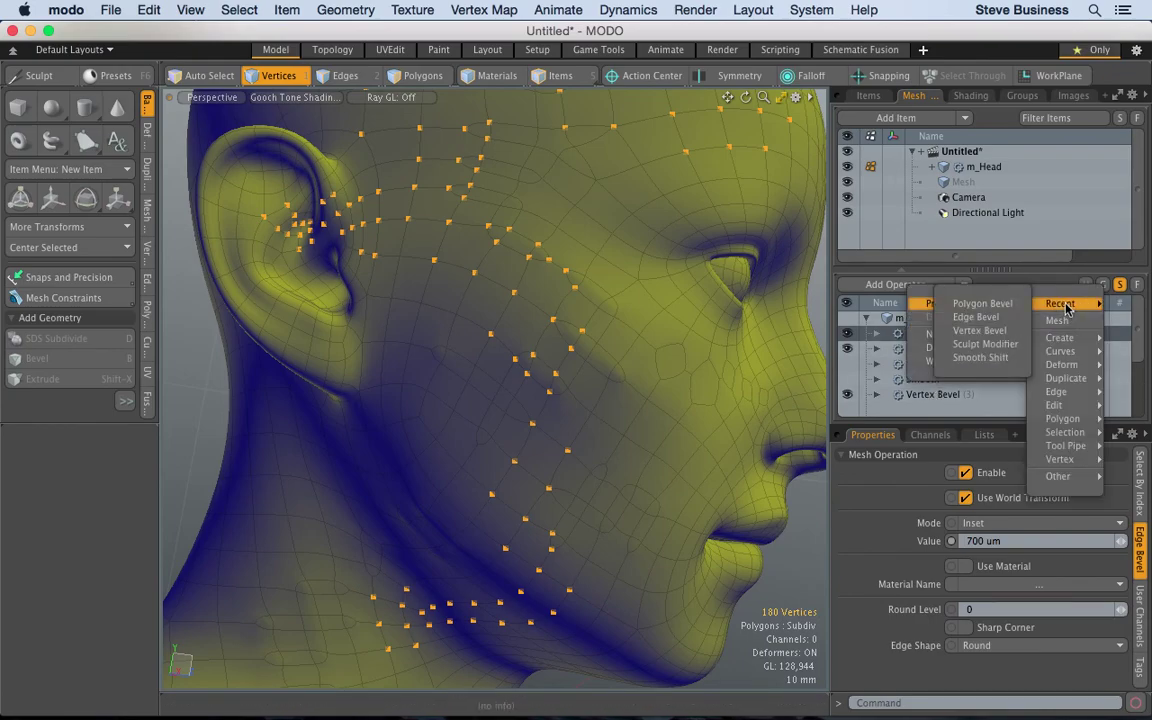
pyautogui.click(979, 330)
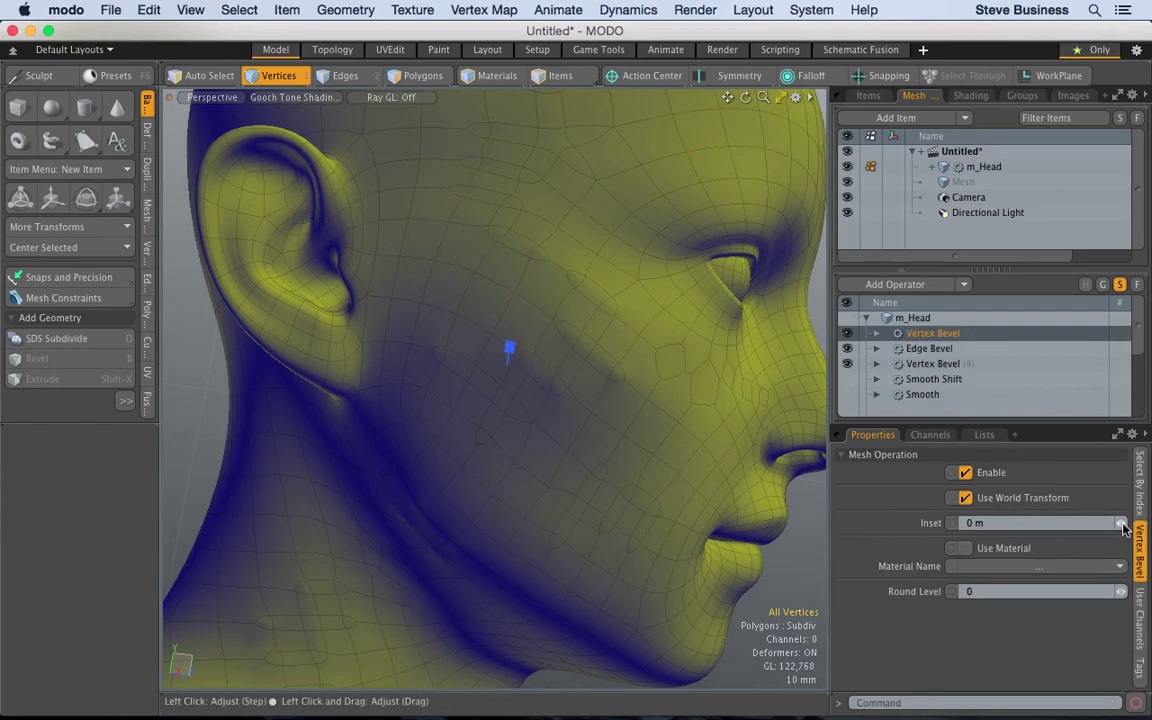
pyautogui.moveTo(1123, 528); pyautogui.dragTo(1132, 524)
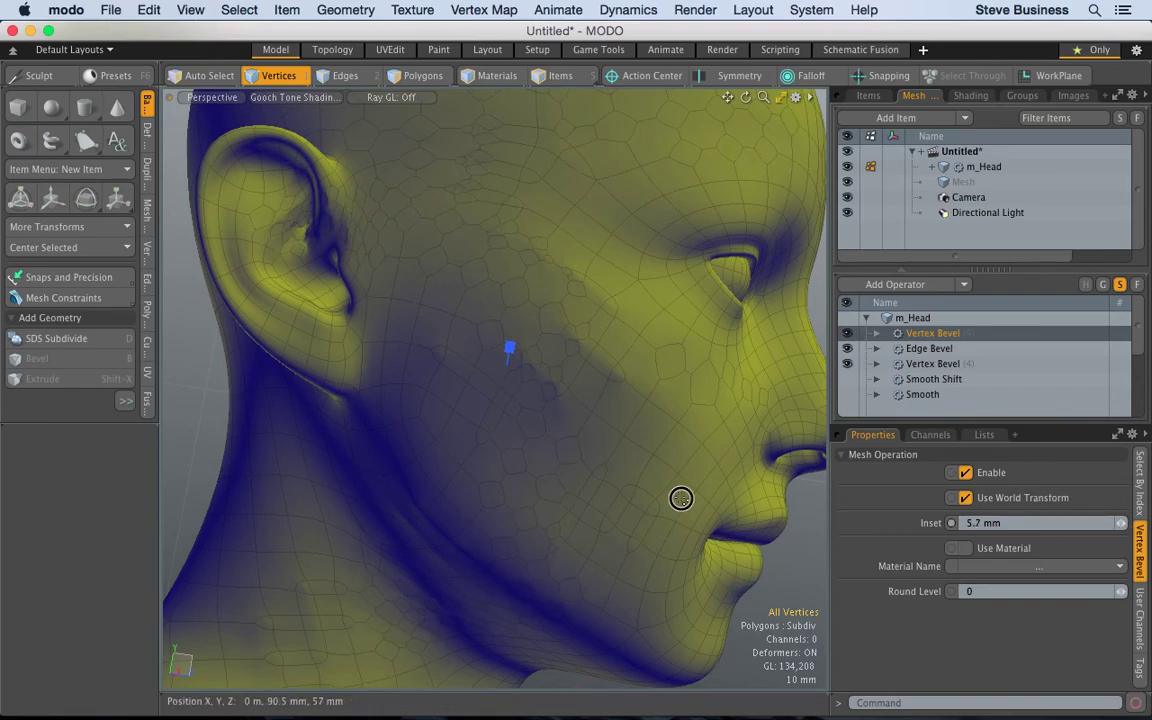
# Step: Save the scene under the file name FACE
pyautogui.click(576, 496)
pyautogui.keyDown('alt'); pyautogui.moveTo(535, 496); pyautogui.dragTo(356, 453); pyautogui.keyUp('alt')
pyautogui.keyDown('alt'); pyautogui.moveTo(541, 433); pyautogui.dragTo(628, 400); pyautogui.keyUp('alt')
pyautogui.press('2')
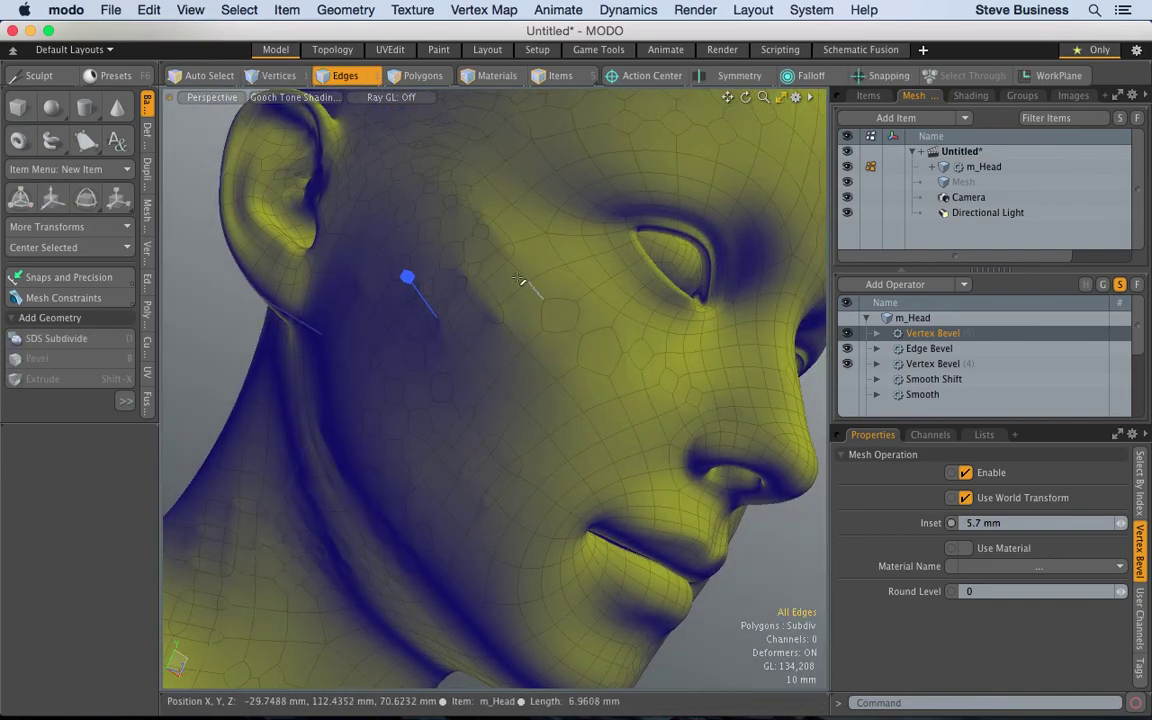
pyautogui.press('super+s')
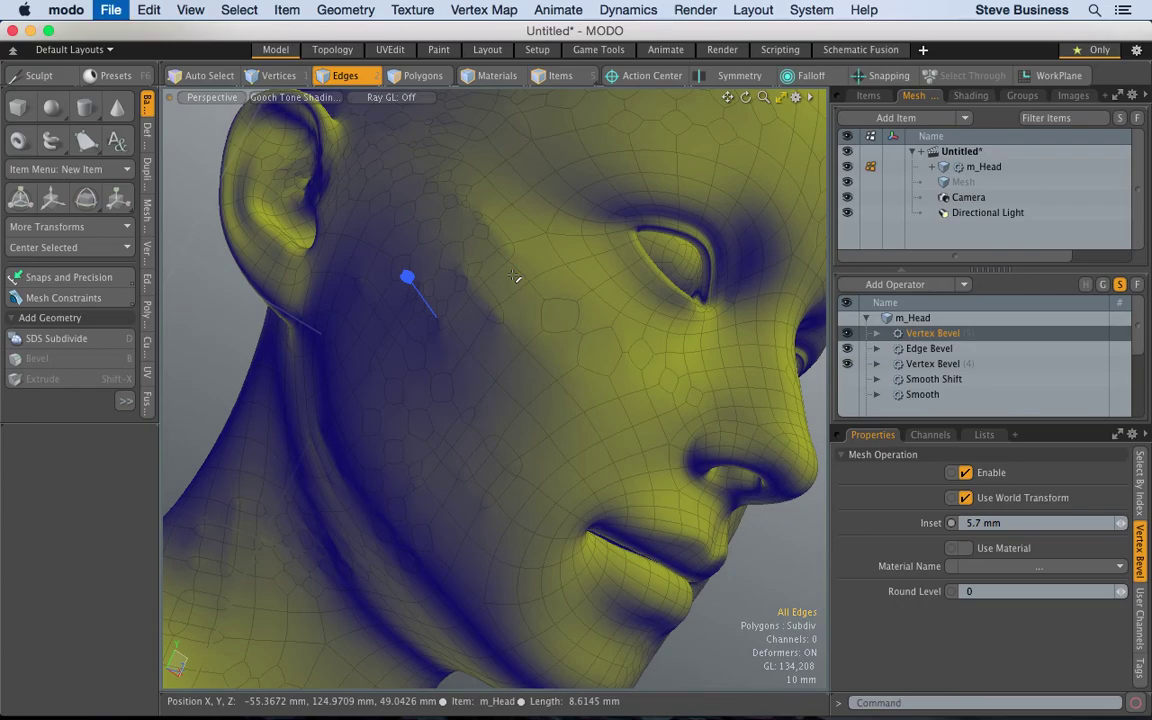
pyautogui.write('FACE')
pyautogui.press('Return')
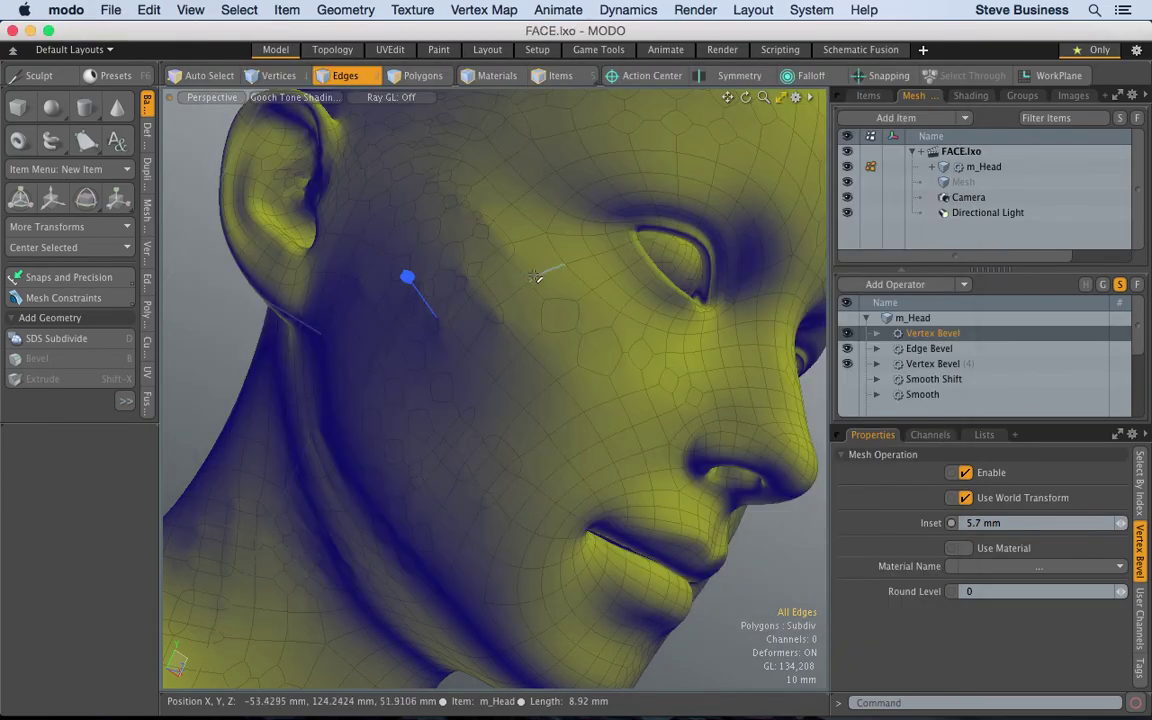
# Step: Select all polygons of both eyeballs and remove them with a procedural Delete operator
pyautogui.keyDown('alt'); pyautogui.moveTo(593, 240); pyautogui.dragTo(264, 265); pyautogui.keyUp('alt')
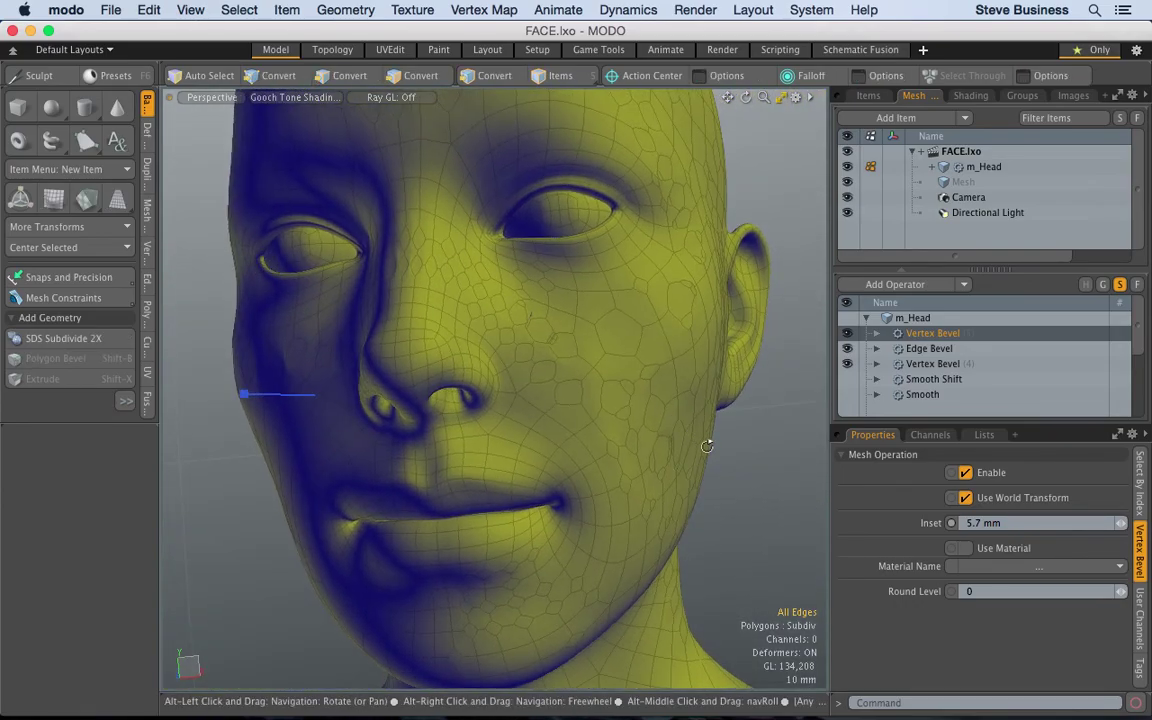
pyautogui.keyDown('alt'); pyautogui.moveTo(727, 465); pyautogui.dragTo(694, 507); pyautogui.keyUp('alt')
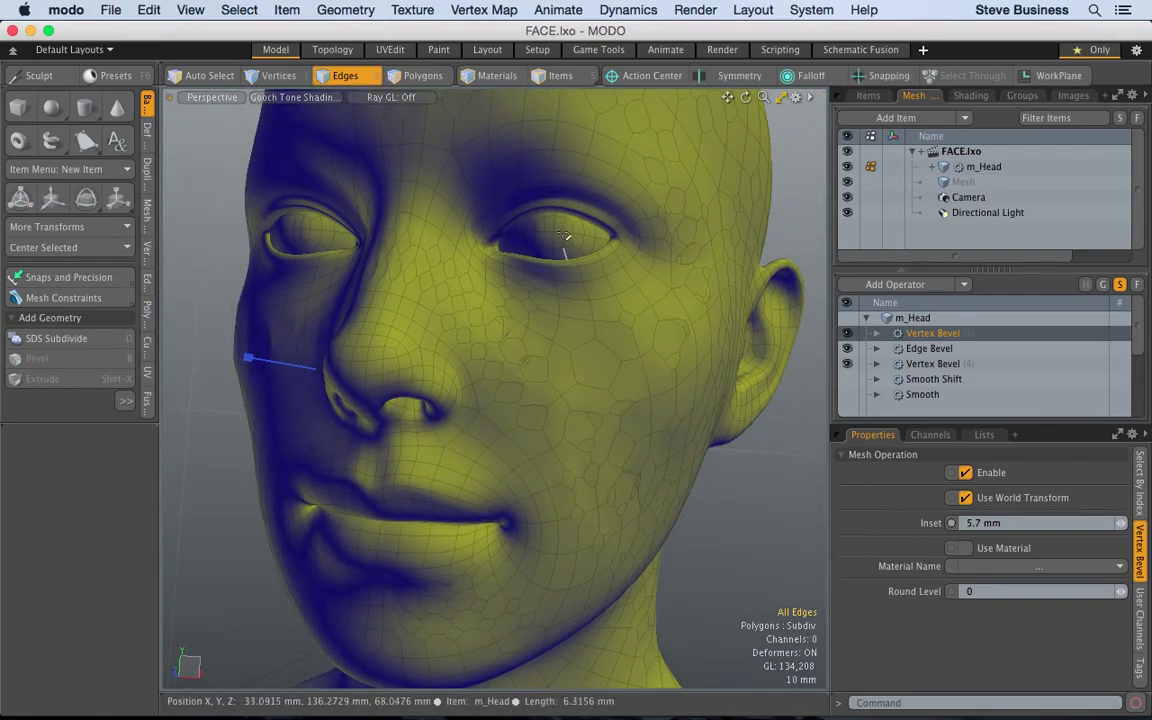
pyautogui.click(427, 76)
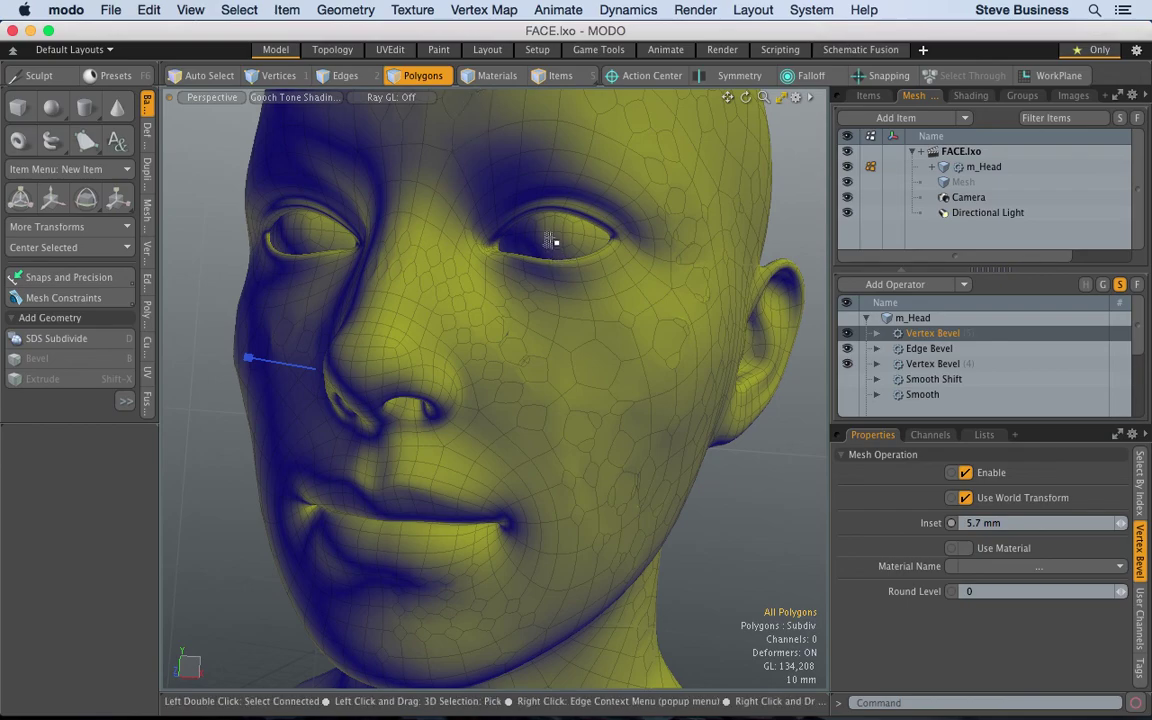
pyautogui.doubleClick(551, 241)
pyautogui.keyDown('shift'); pyautogui.doubleClick(316, 240); pyautogui.keyUp('shift')
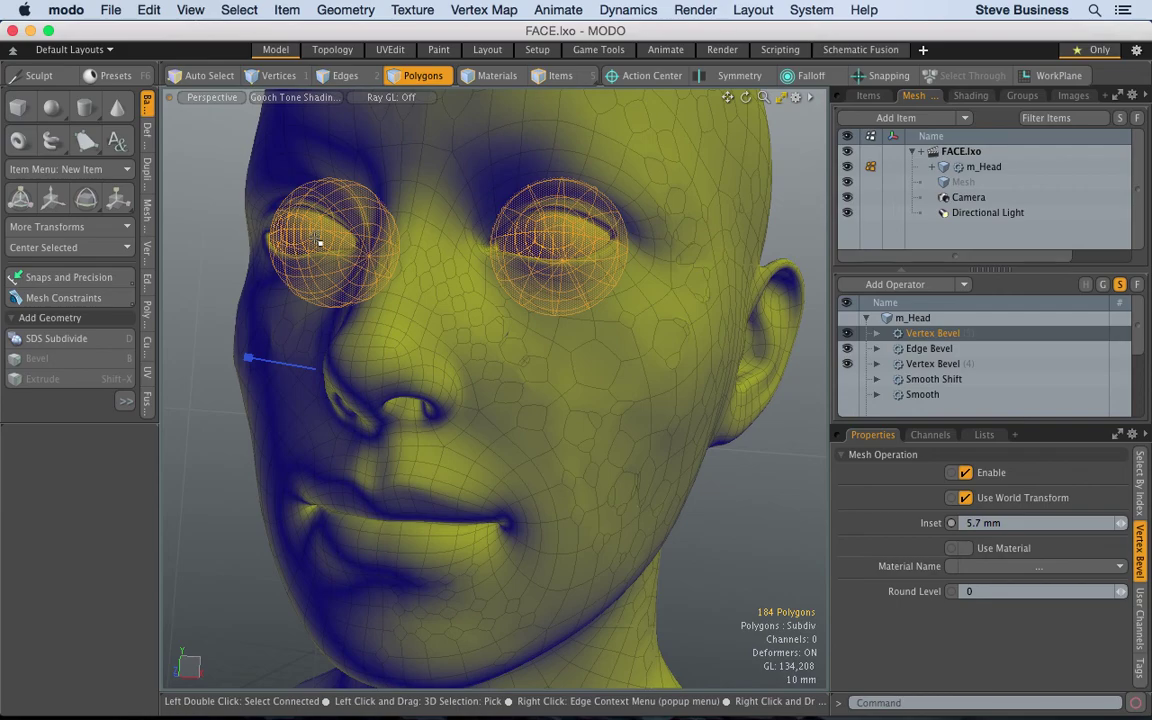
pyautogui.click(969, 287)
pyautogui.moveTo(969, 307)
pyautogui.moveTo(1090, 397)
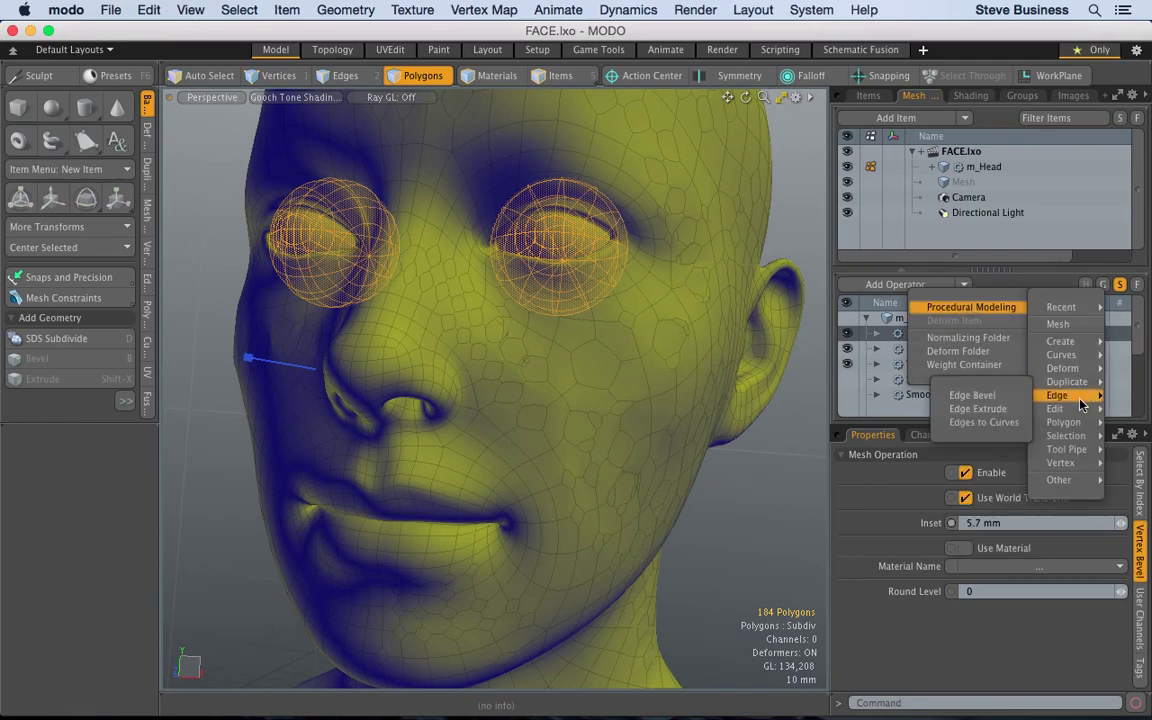
pyautogui.moveTo(1063, 414)
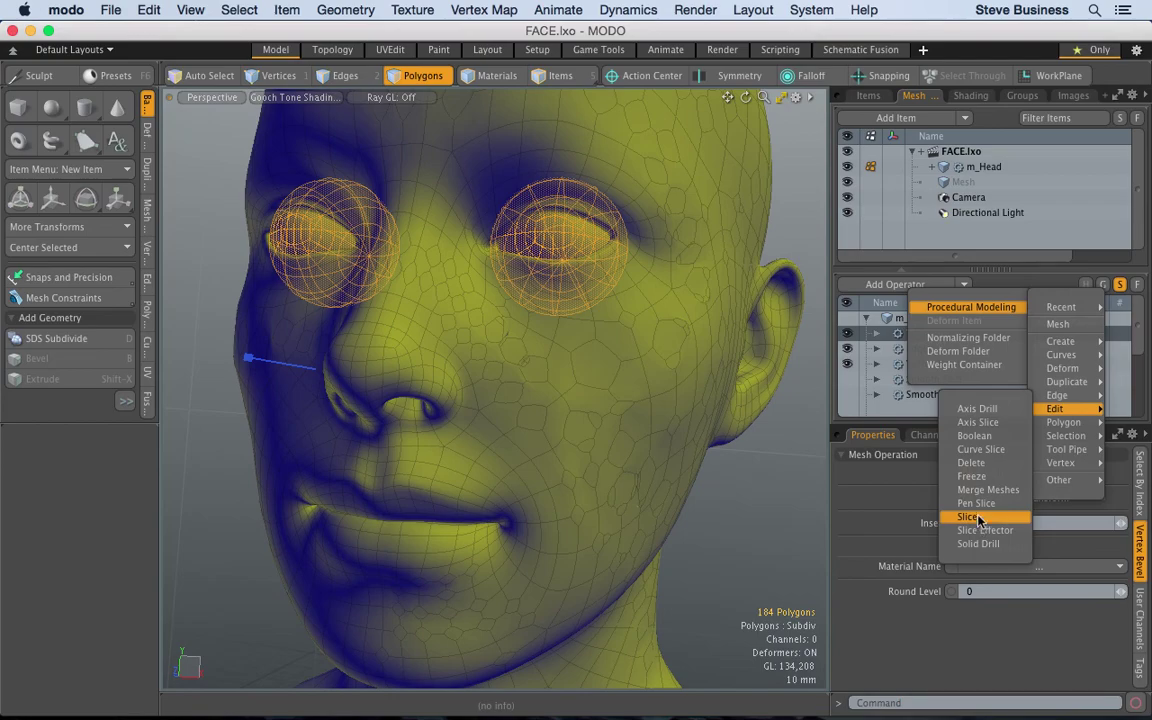
pyautogui.click(975, 462)
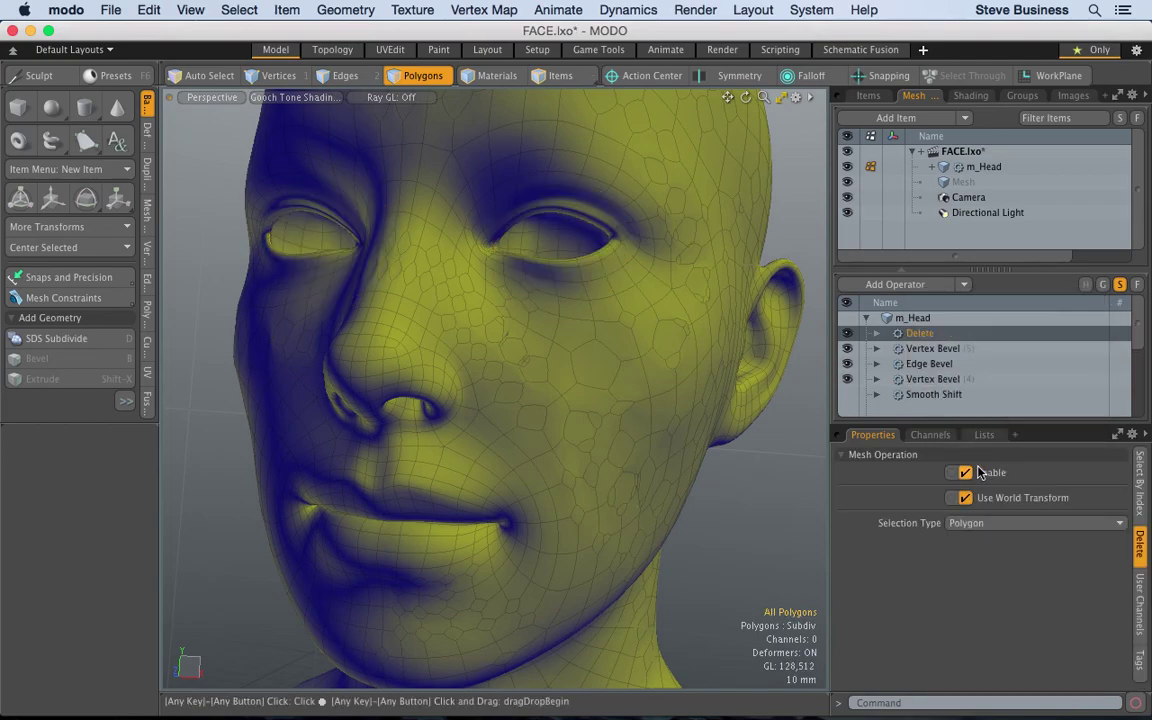
# Step: Switch the Delete operator off and on again to compare the eye sockets with and without eyeballs
pyautogui.keyDown('alt'); pyautogui.moveTo(643, 424); pyautogui.dragTo(648, 489); pyautogui.keyUp('alt')
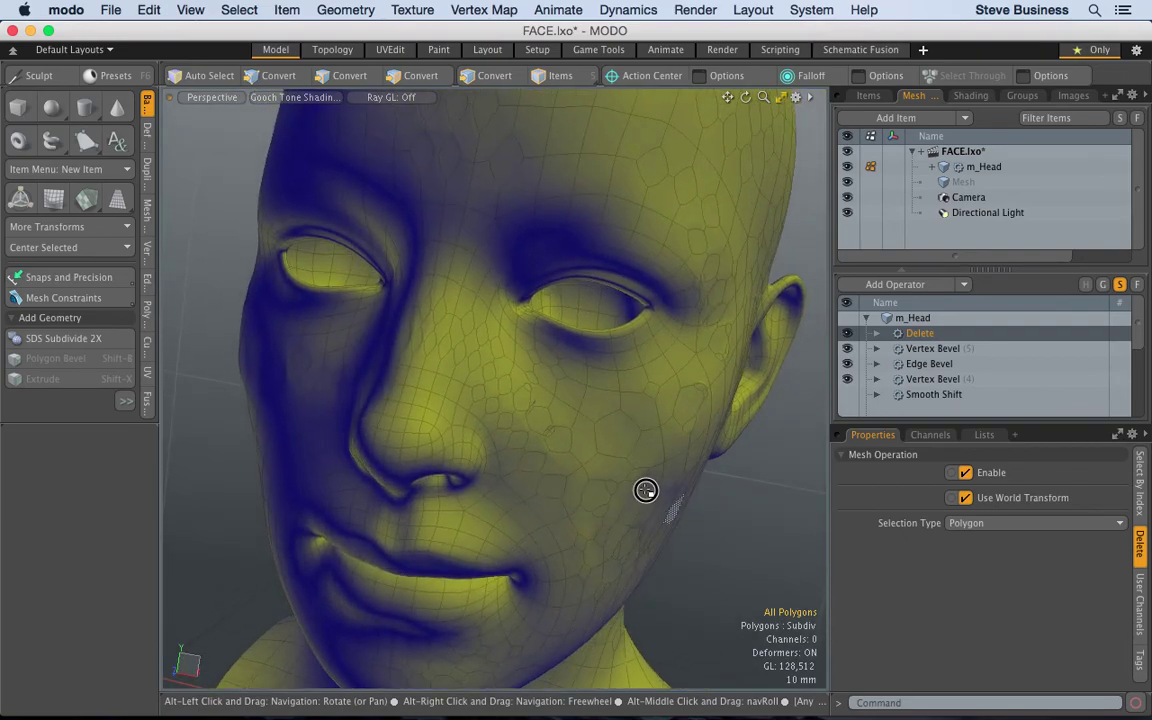
pyautogui.click(847, 333)
pyautogui.click(847, 333)
pyautogui.keyDown('alt'); pyautogui.moveTo(651, 360); pyautogui.dragTo(506, 329); pyautogui.keyUp('alt')
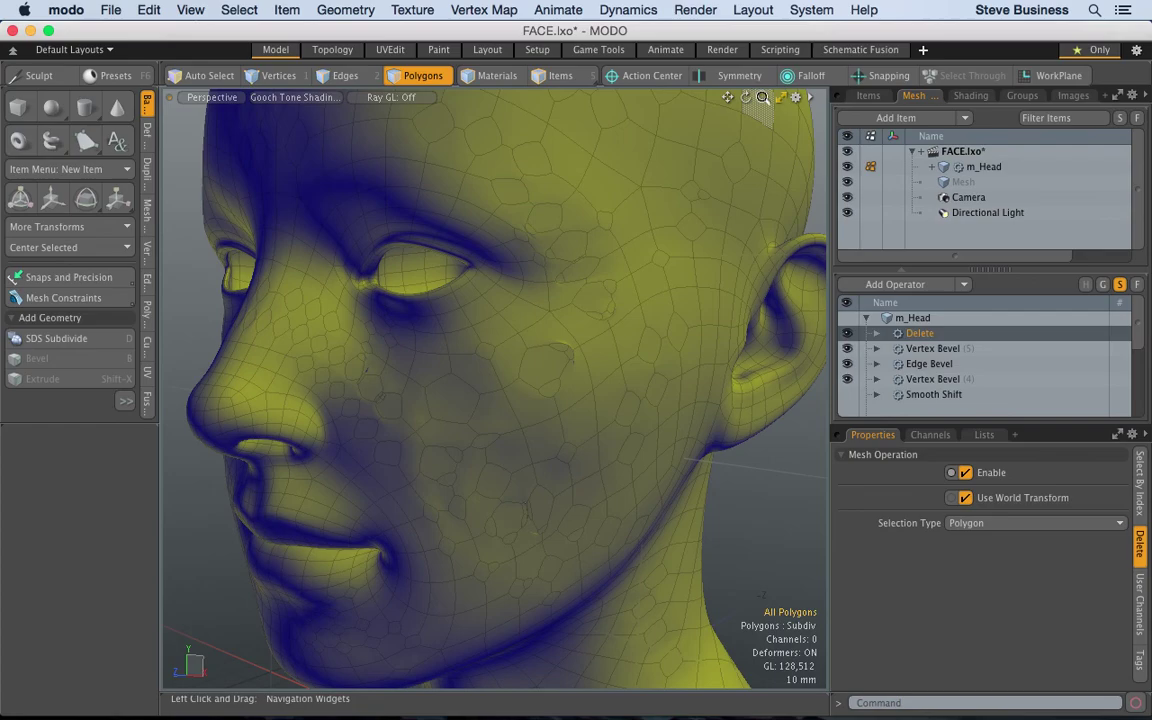
# Step: Save the scene as a new incremental version with the whole head fitted in view
pyautogui.click(781, 97)
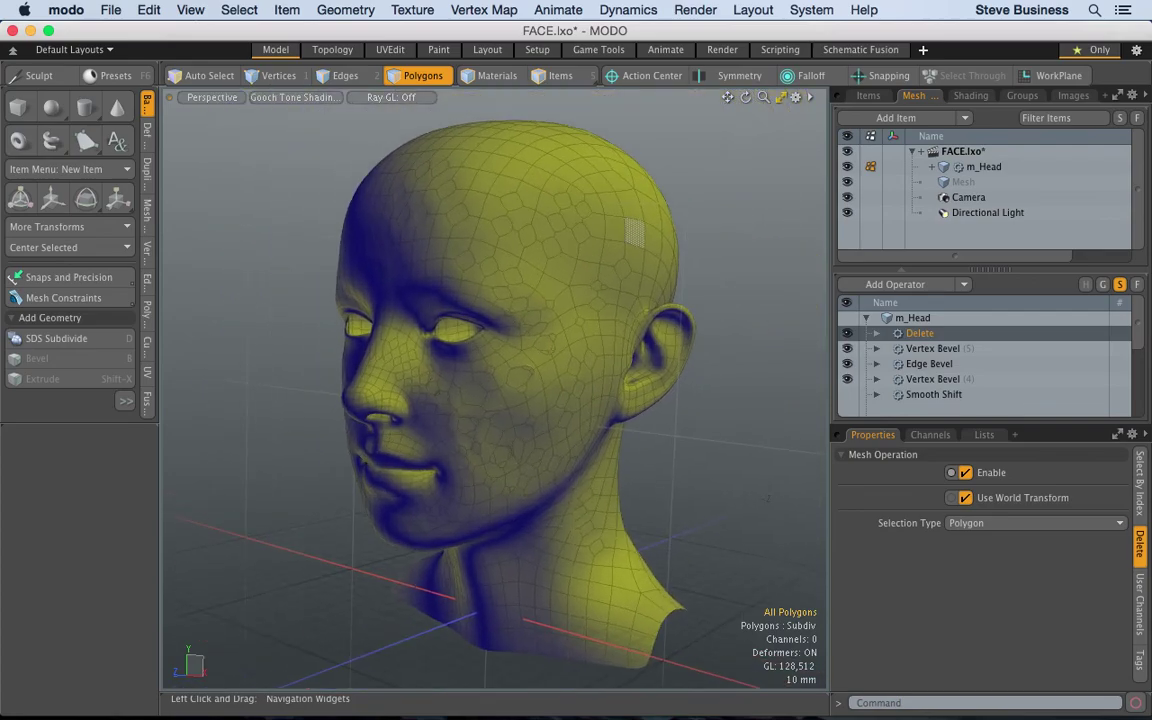
pyautogui.click(110, 8)
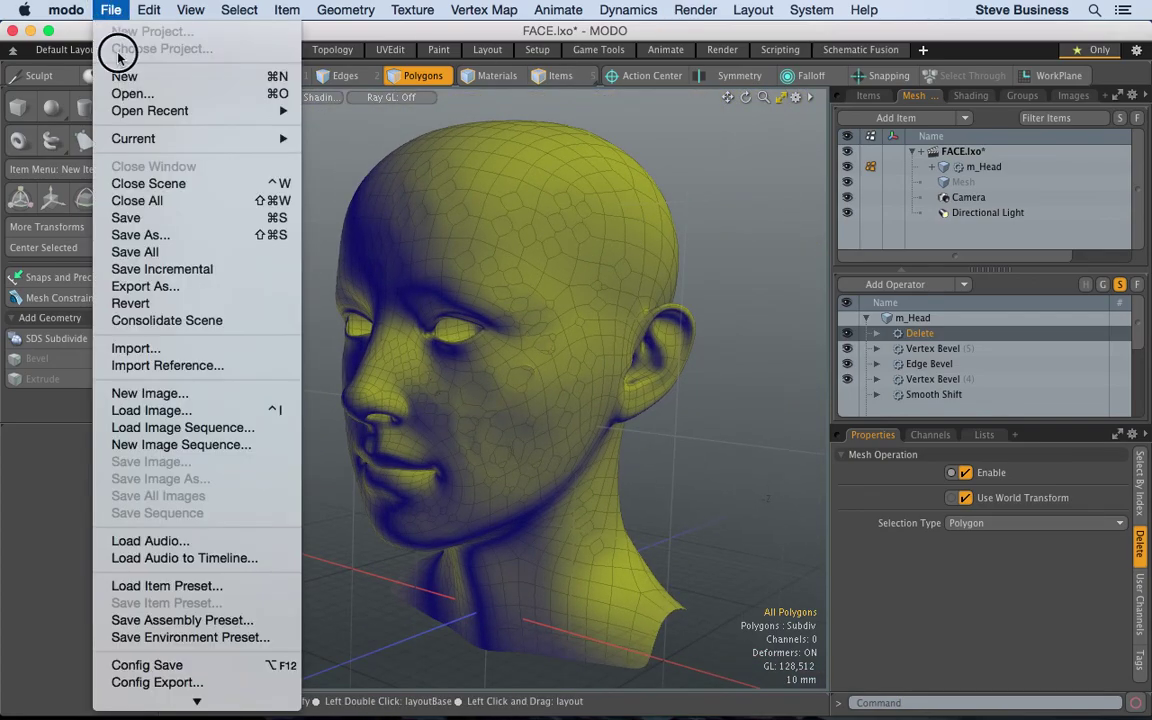
pyautogui.click(193, 267)
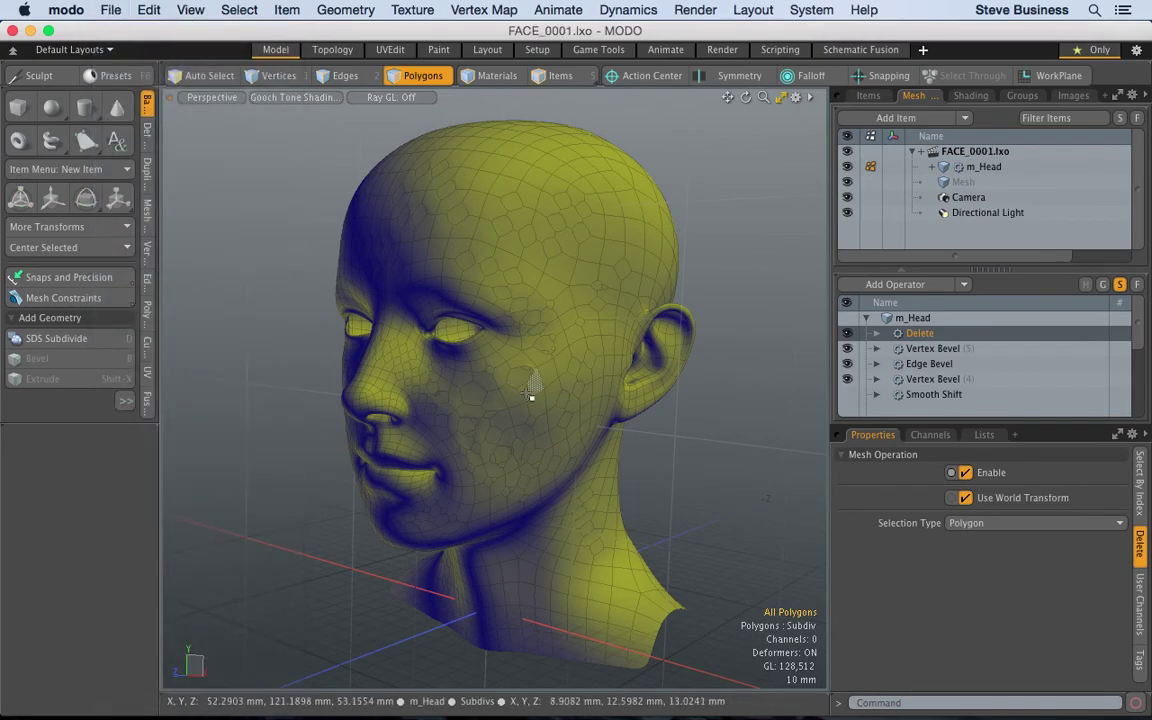
pyautogui.moveTo(442, 320)
pyautogui.keyDown('alt'); pyautogui.mouseDown()
pyautogui.moveTo(633, 309)
pyautogui.moveTo(456, 307)
pyautogui.mouseUp(); pyautogui.keyUp('alt')
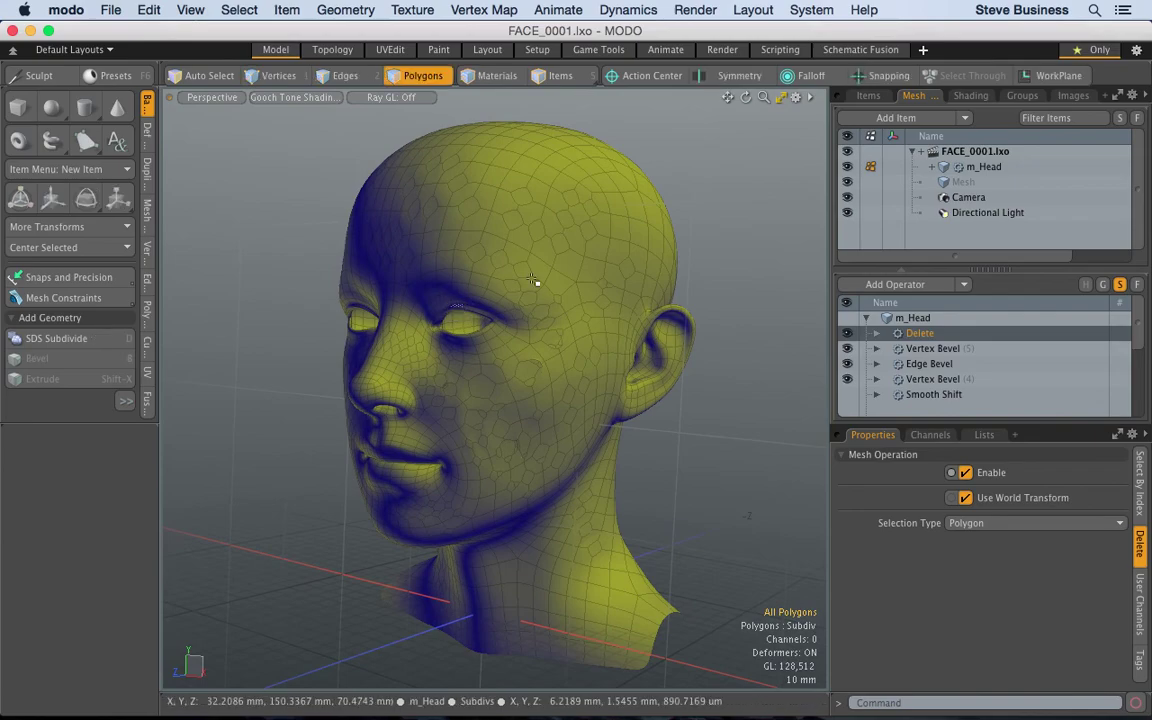
# Step: Select all polygons of the head, switch to the Topology layout and set the viewport's display to Gooch Tone Shading
pyautogui.doubleClick(612, 240)
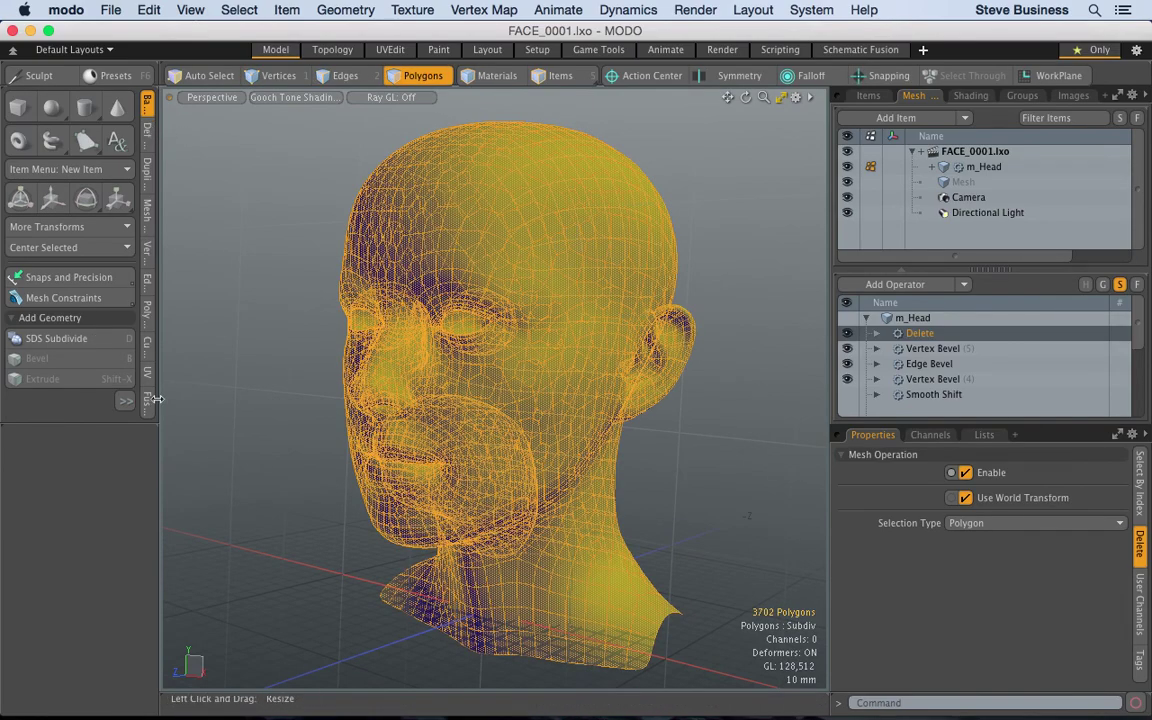
pyautogui.click(343, 52)
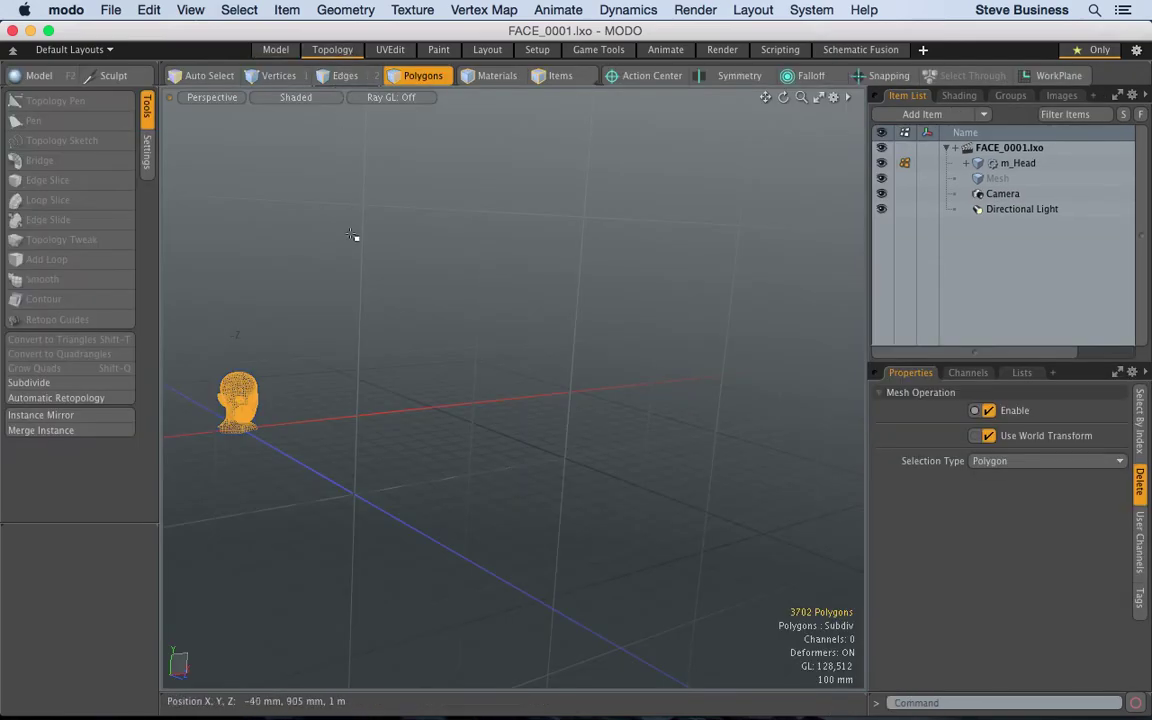
pyautogui.press('a')
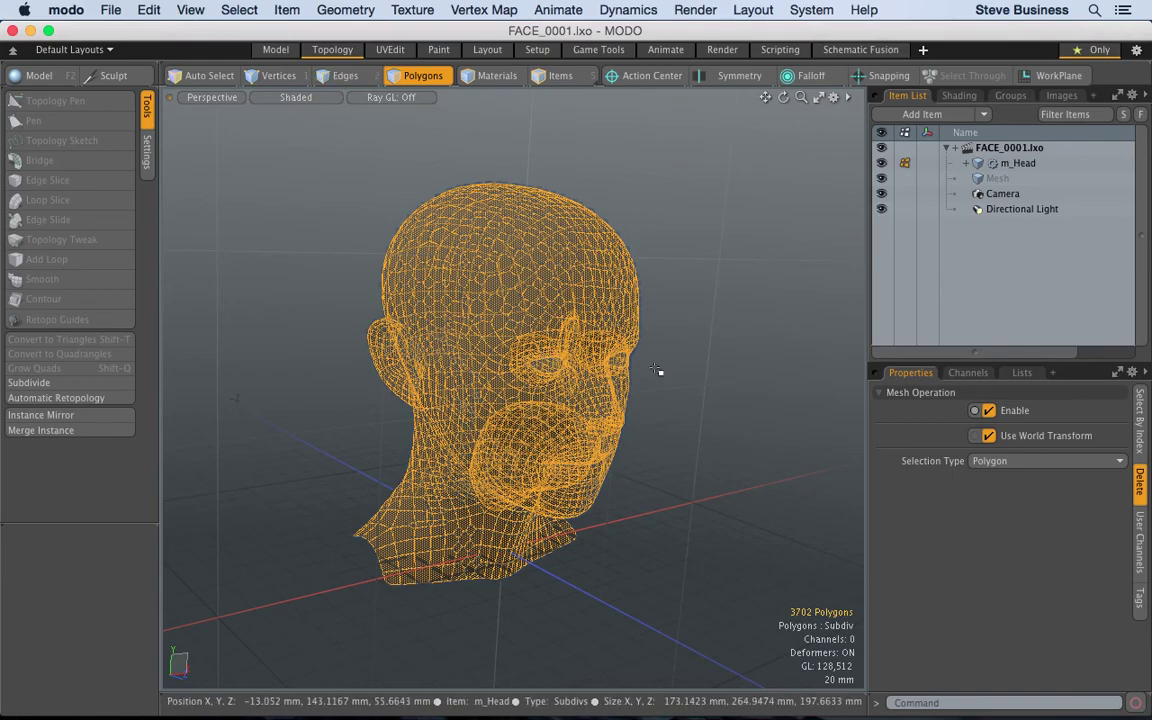
pyautogui.keyDown('alt'); pyautogui.moveTo(741, 378); pyautogui.dragTo(355, 326); pyautogui.keyUp('alt')
pyautogui.click(272, 97)
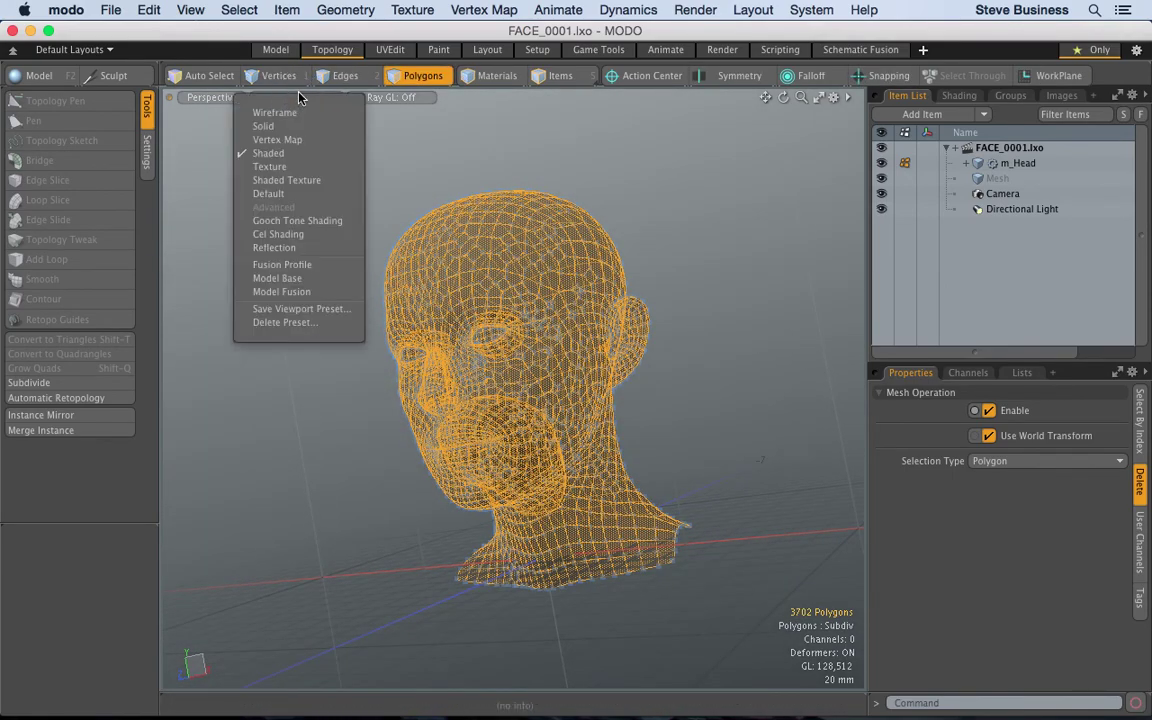
pyautogui.click(300, 220)
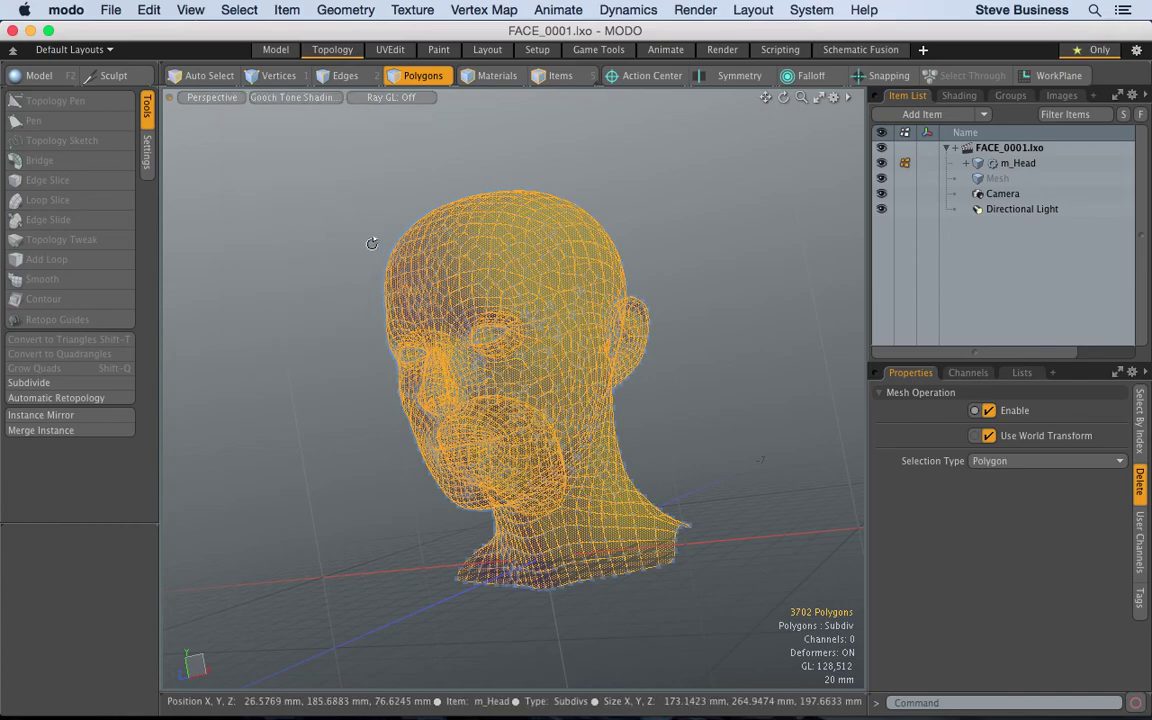
pyautogui.keyDown('alt'); pyautogui.moveTo(337, 217); pyautogui.dragTo(442, 237); pyautogui.keyUp('alt')
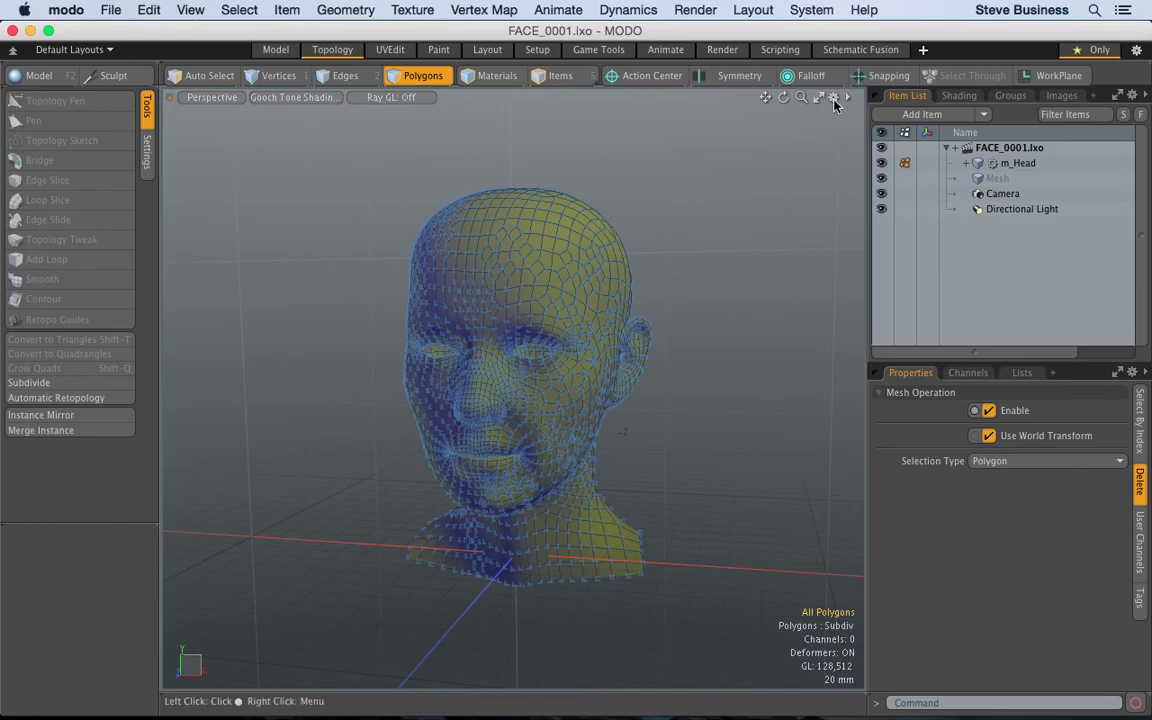
# Step: Try a quads-only Automatic Retopology of the whole head at a 200% relative polygon target count, and undo it
pyautogui.moveTo(801, 97); pyautogui.dragTo(722, 88)
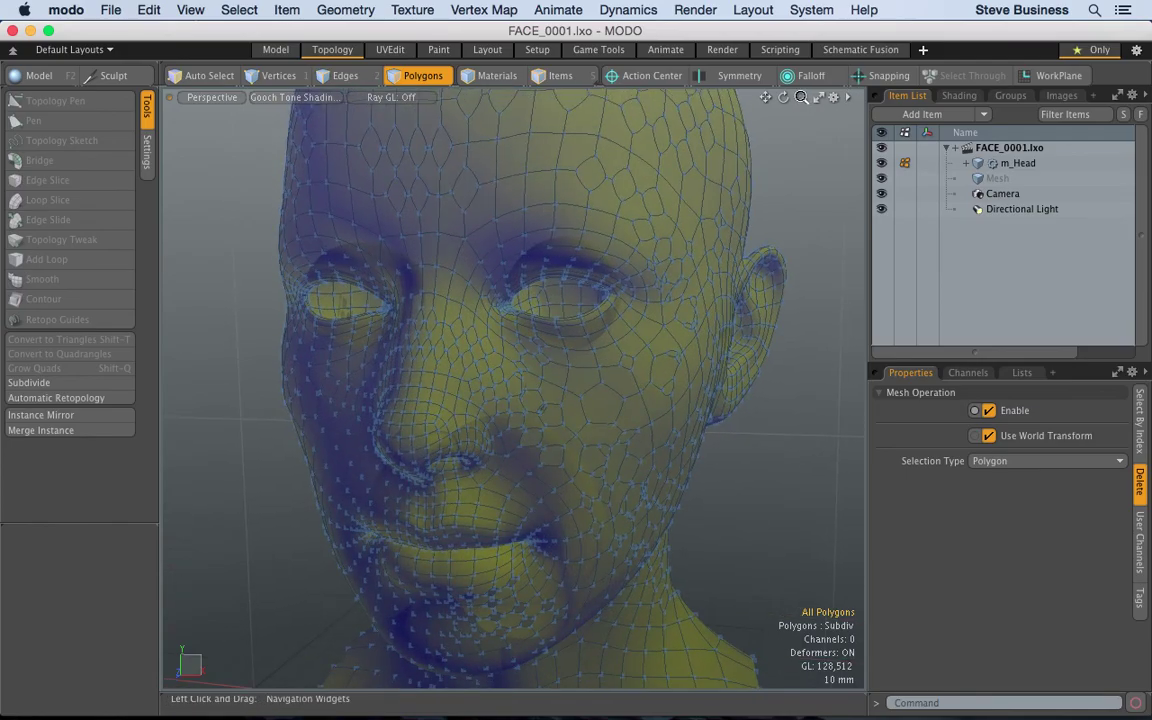
pyautogui.doubleClick(603, 215)
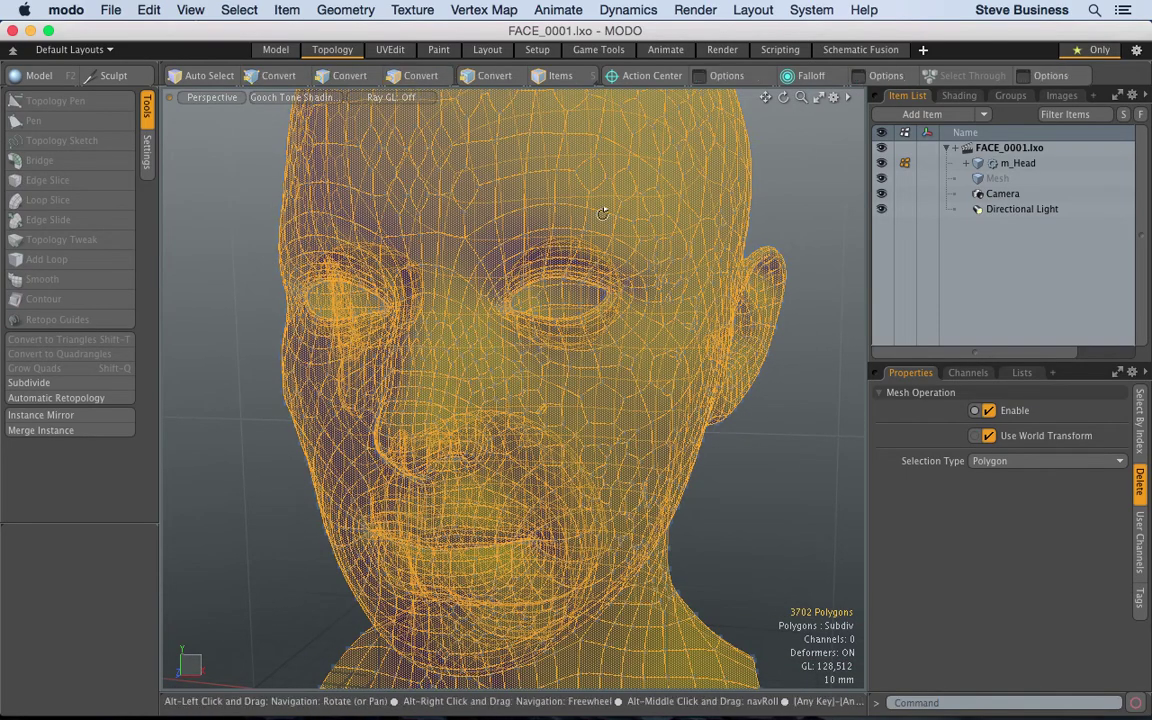
pyautogui.keyDown('alt'); pyautogui.moveTo(604, 213); pyautogui.dragTo(520, 211); pyautogui.keyUp('alt')
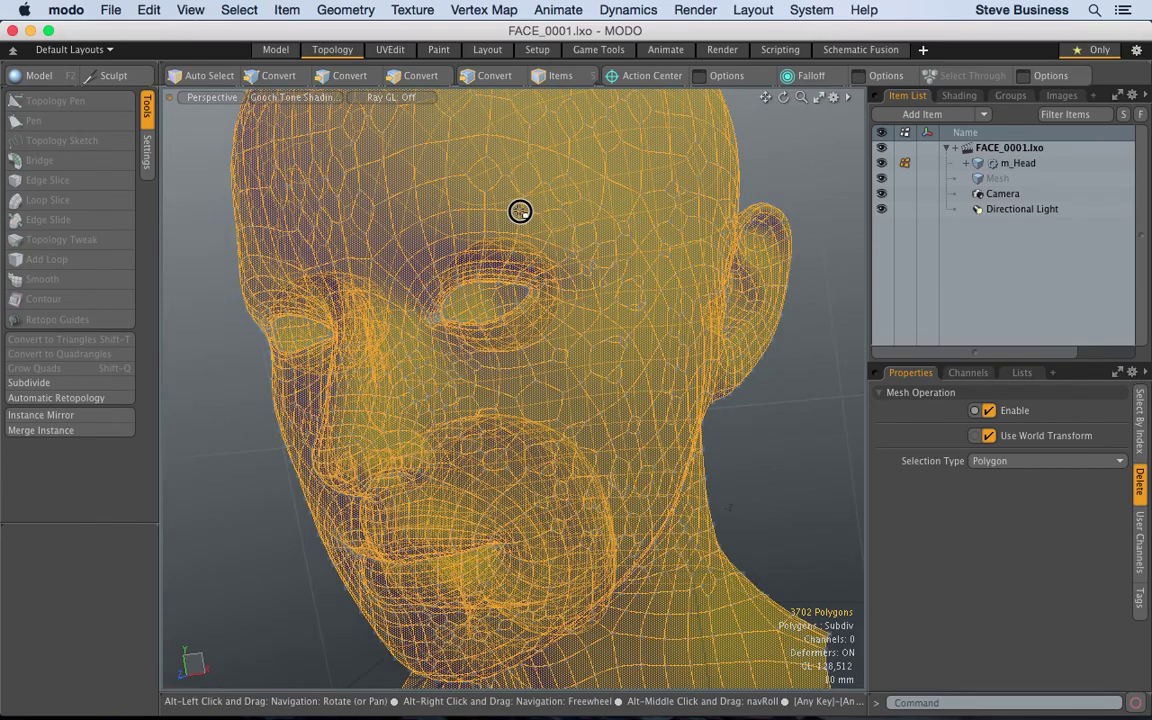
pyautogui.click(28, 399)
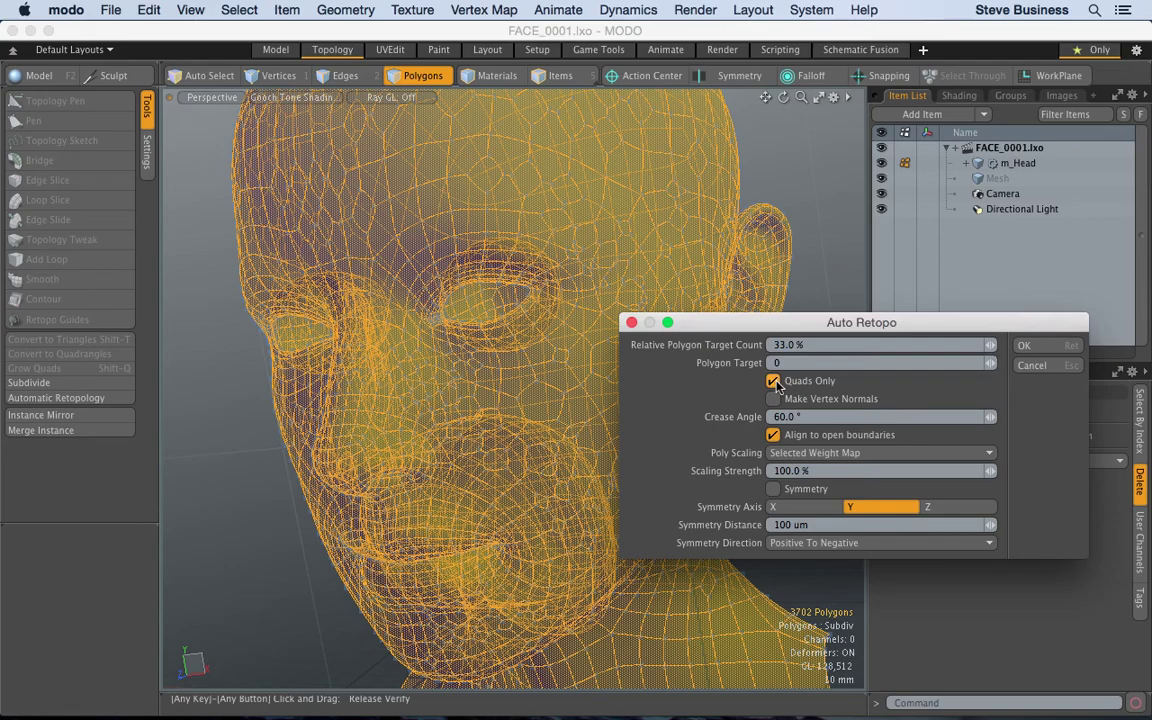
pyautogui.click(790, 344)
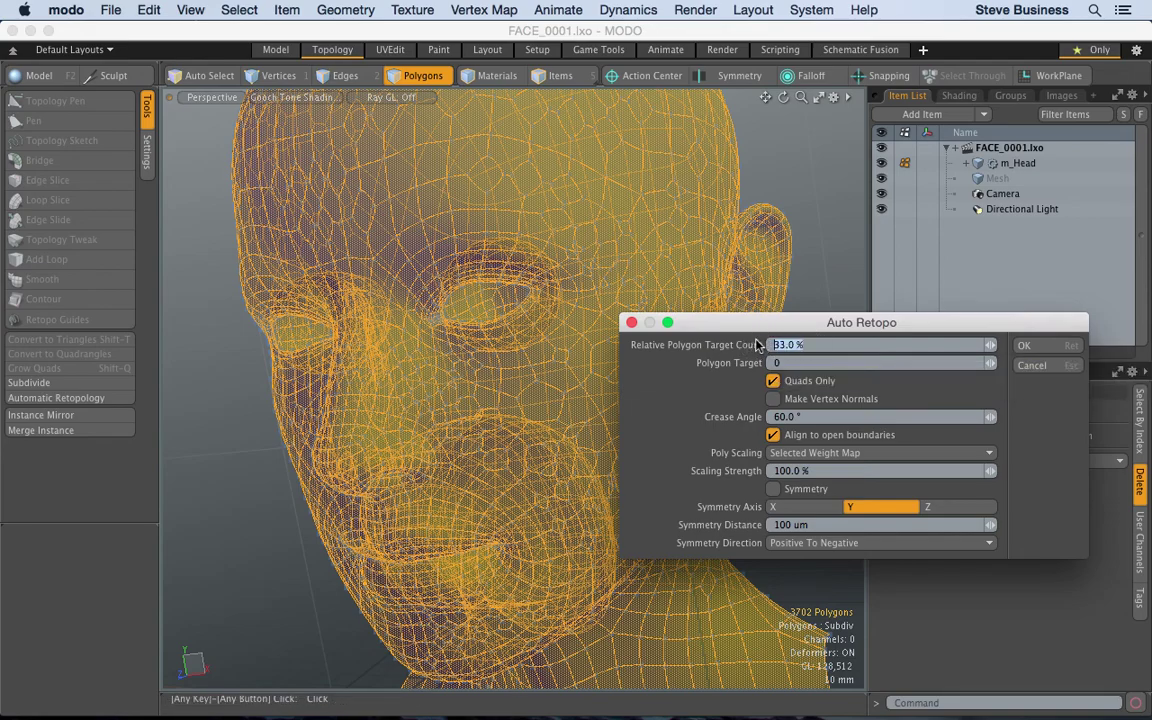
pyautogui.press('Return')
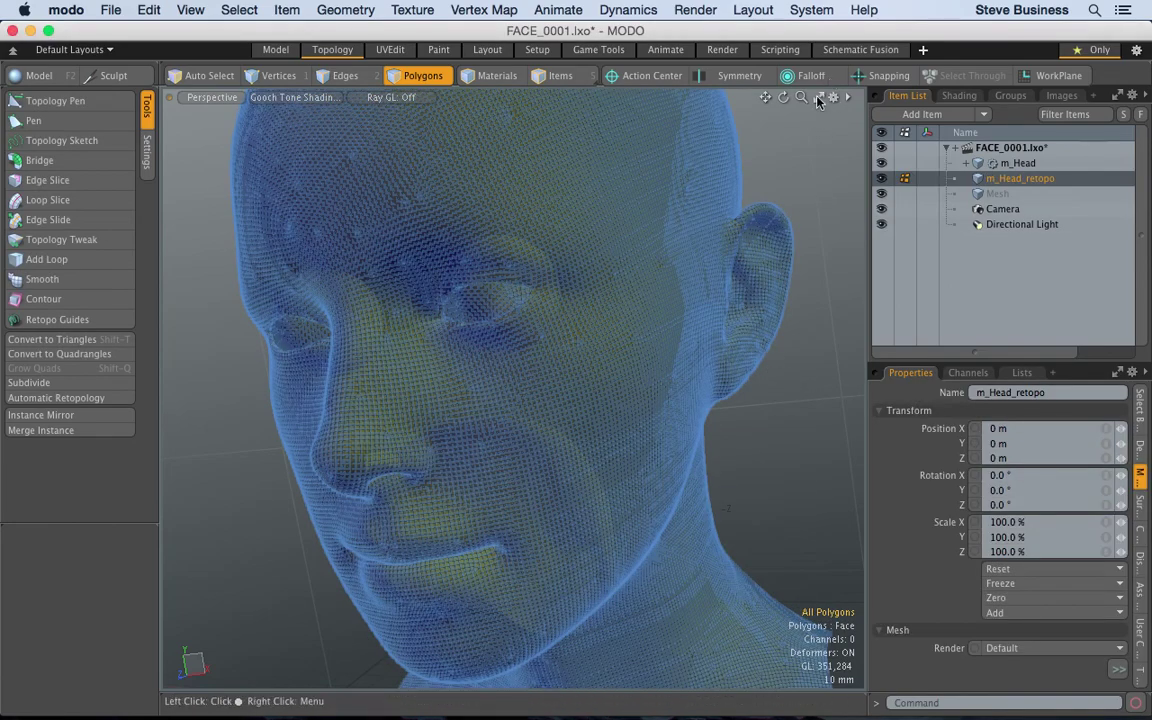
pyautogui.moveTo(801, 97)
pyautogui.mouseDown()
pyautogui.moveTo(830, 110)
pyautogui.moveTo(785, 92)
pyautogui.mouseUp()
pyautogui.keyDown('alt'); pyautogui.moveTo(460, 300); pyautogui.dragTo(460, 257); pyautogui.keyUp('alt')
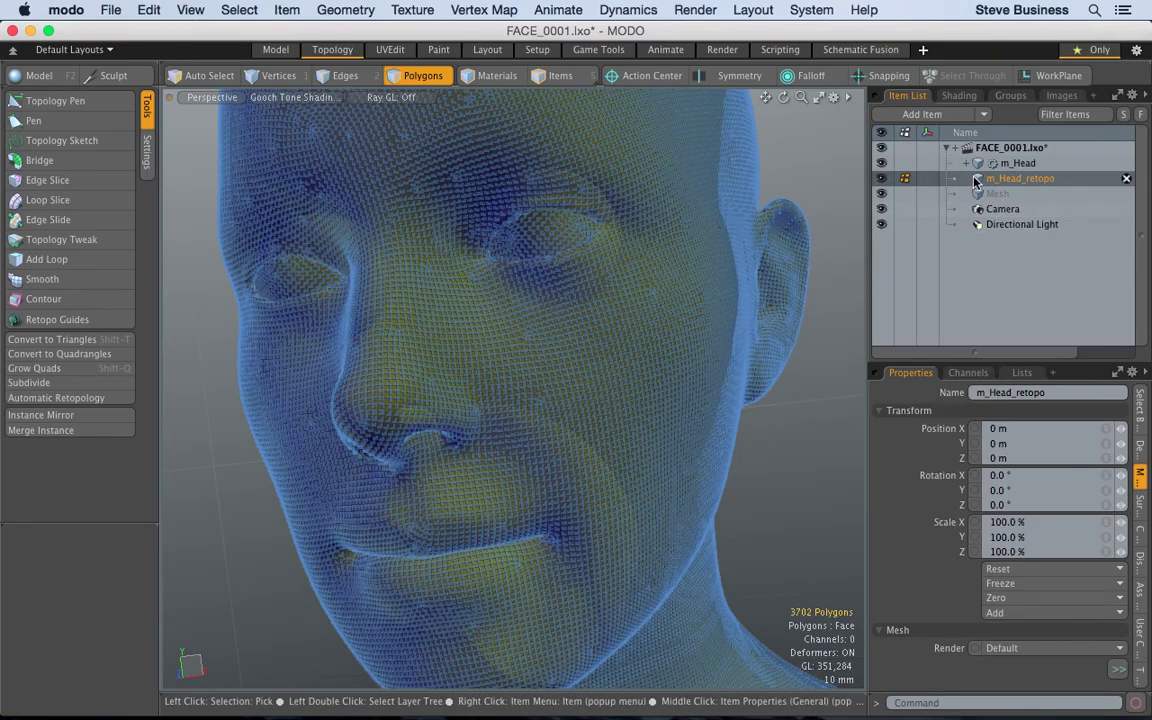
pyautogui.press('super+z')
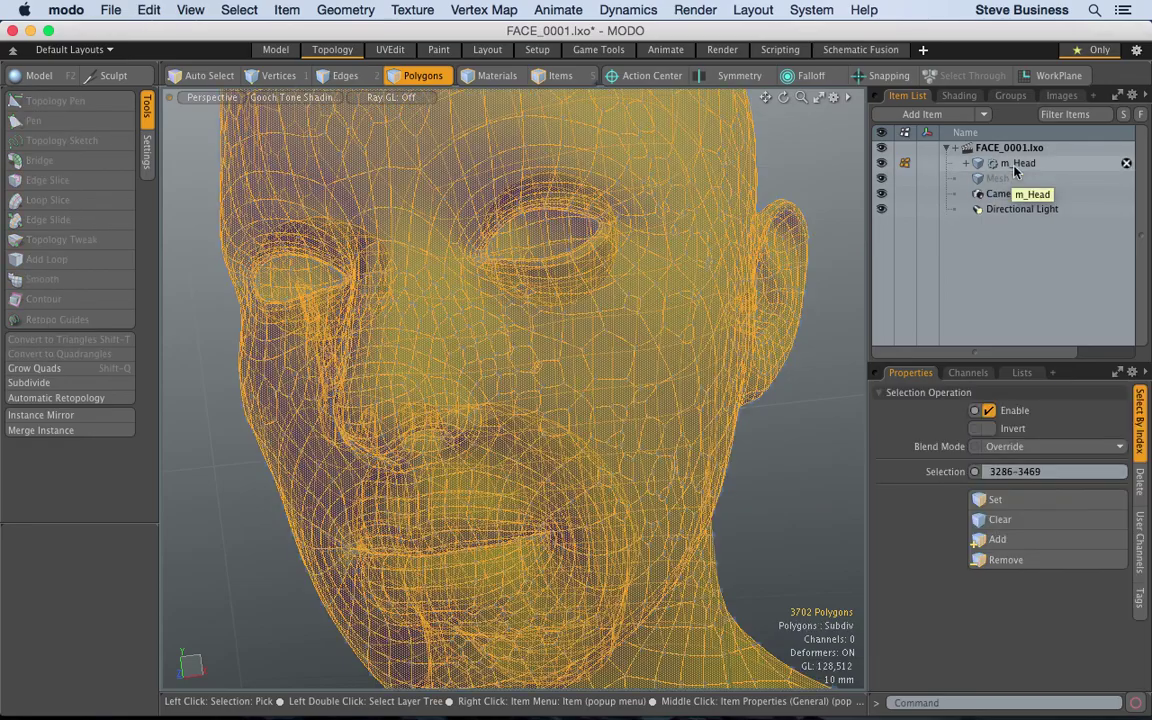
# Step: Repeat the quads-only Automatic Retopology with a lower relative polygon target count, inspect the face and undo it
pyautogui.click(85, 397)
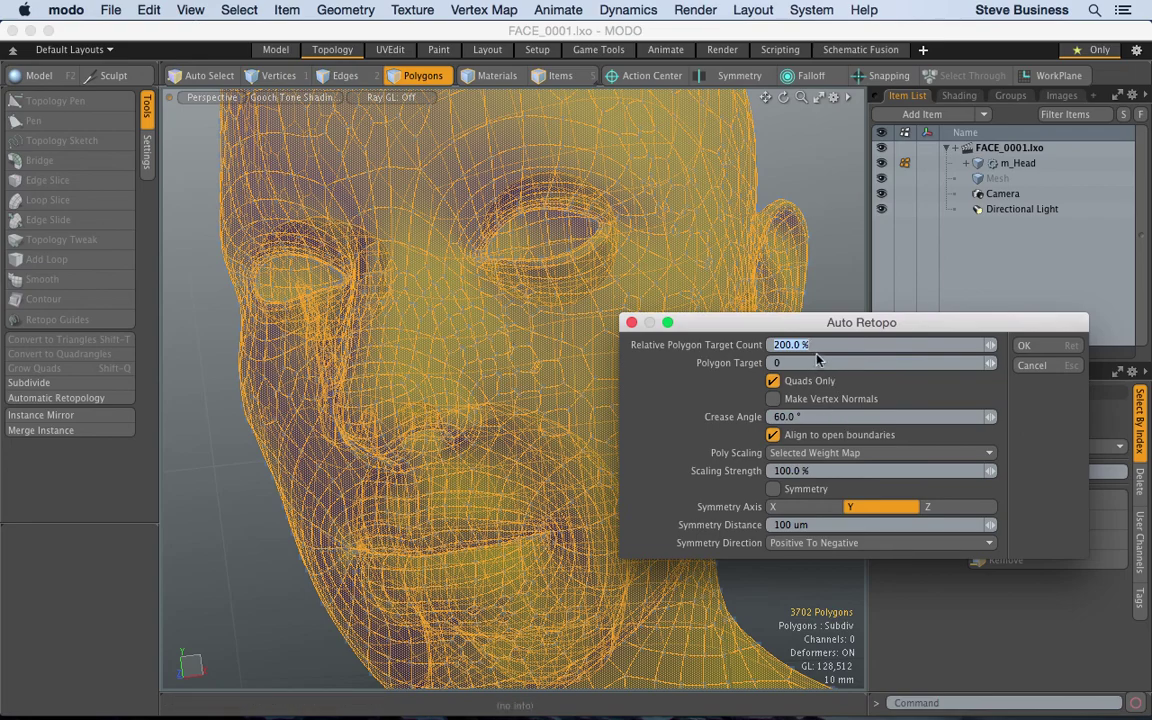
pyautogui.click(1030, 347)
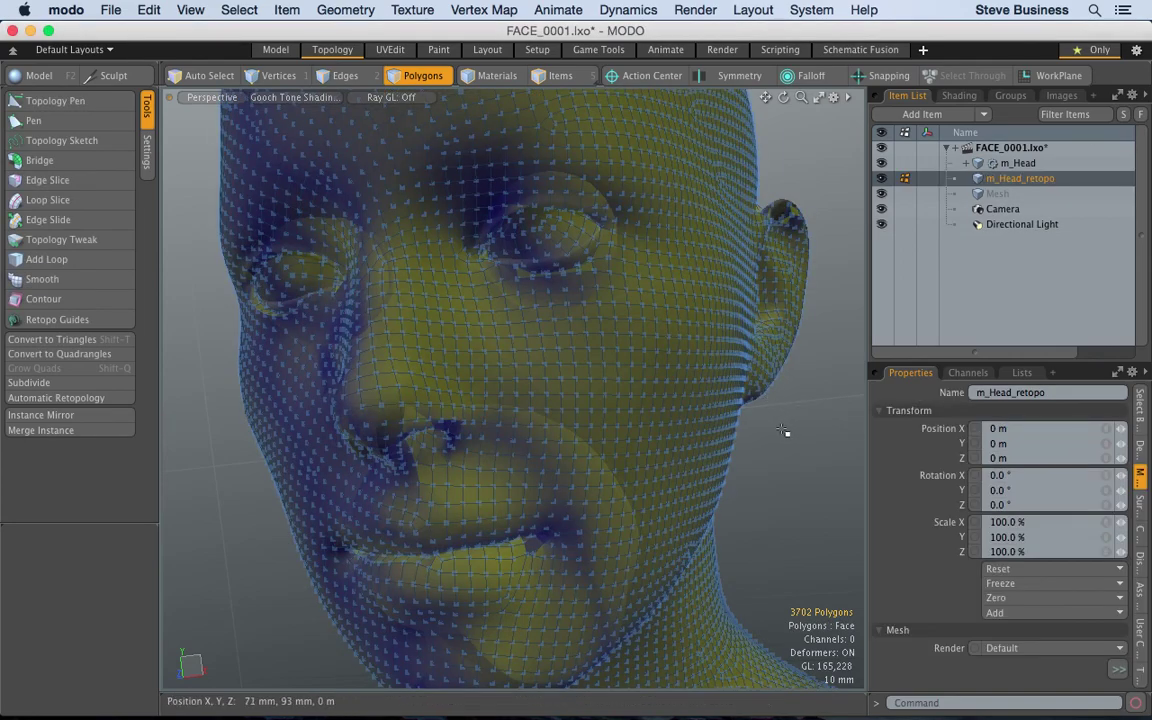
pyautogui.keyDown('alt'); pyautogui.moveTo(542, 339); pyautogui.dragTo(548, 375); pyautogui.keyUp('alt')
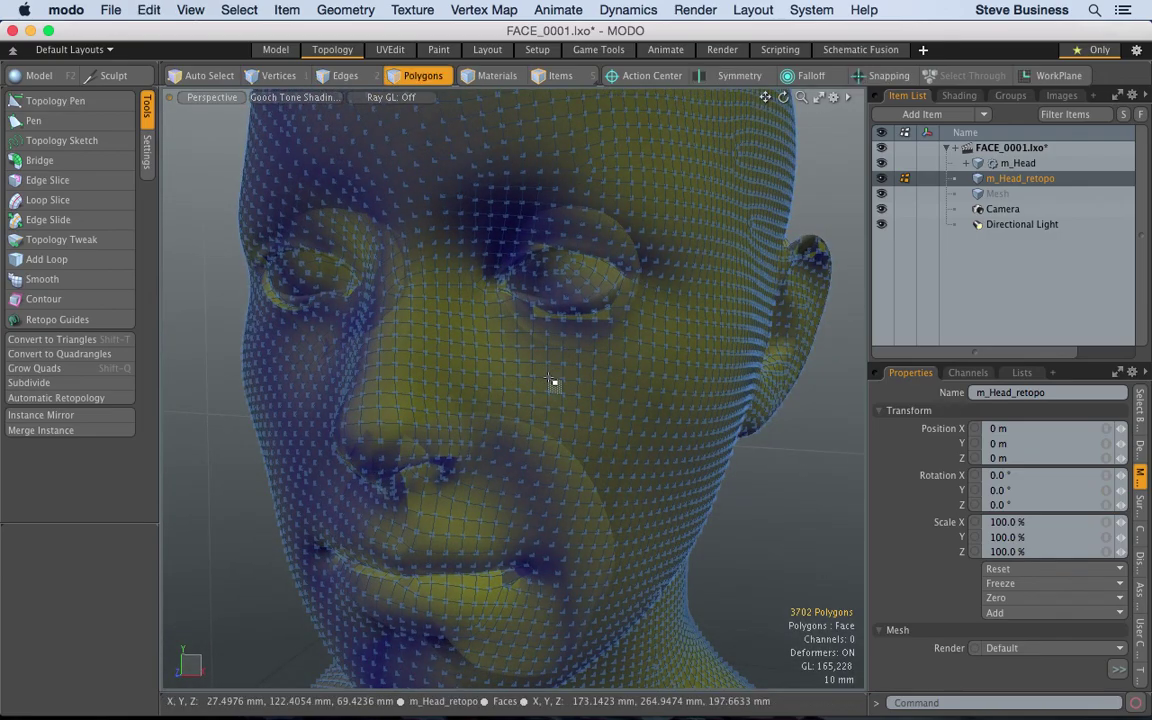
pyautogui.press('super+z')
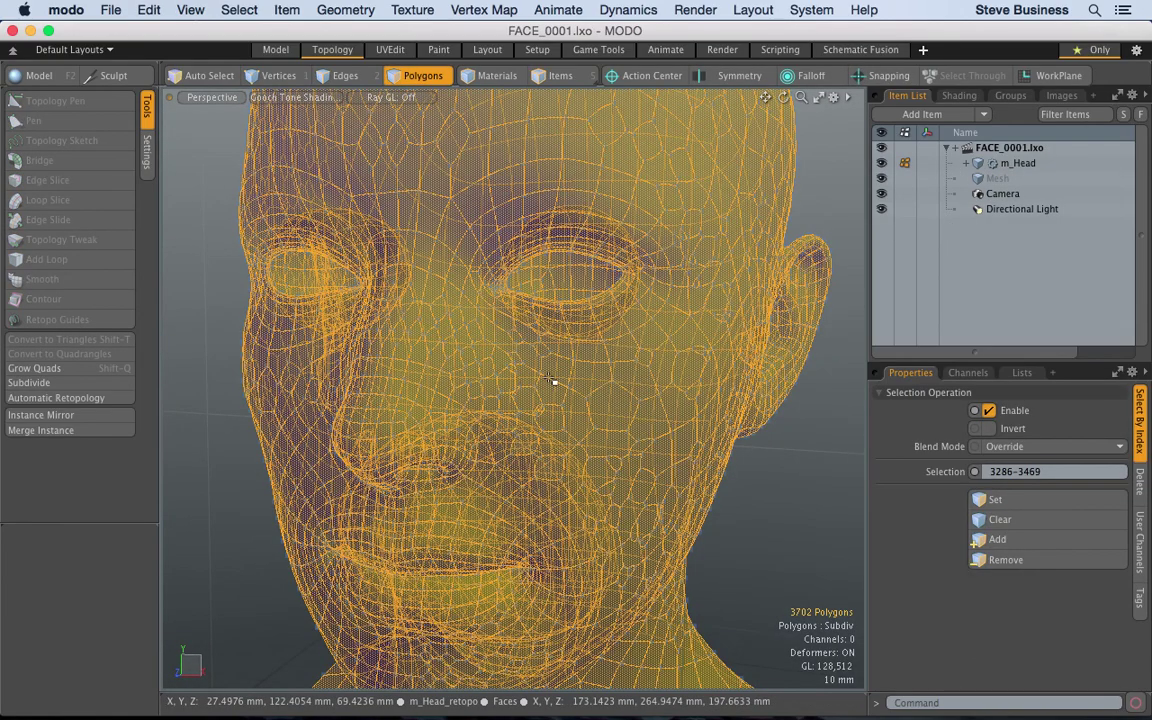
# Step: Select only one five-sided cheek polygon and, in the Model layout, try the direct Subdivide Polygons command with the Faceted method
pyautogui.click(190, 306)
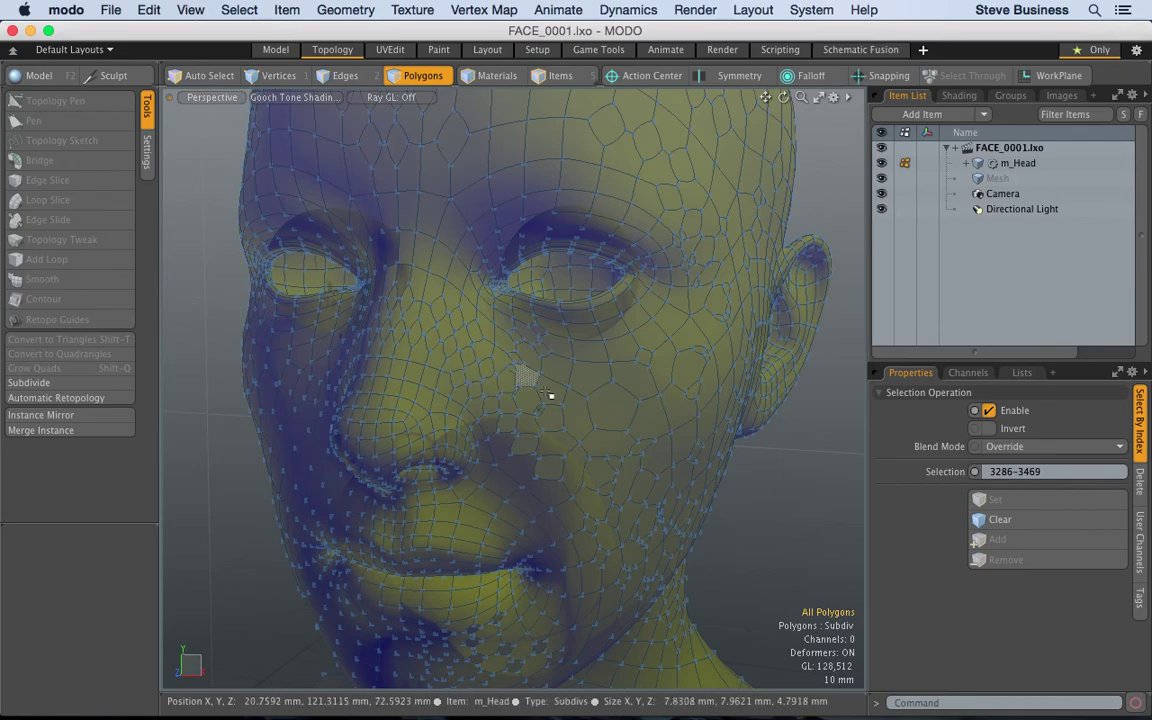
pyautogui.click(611, 409)
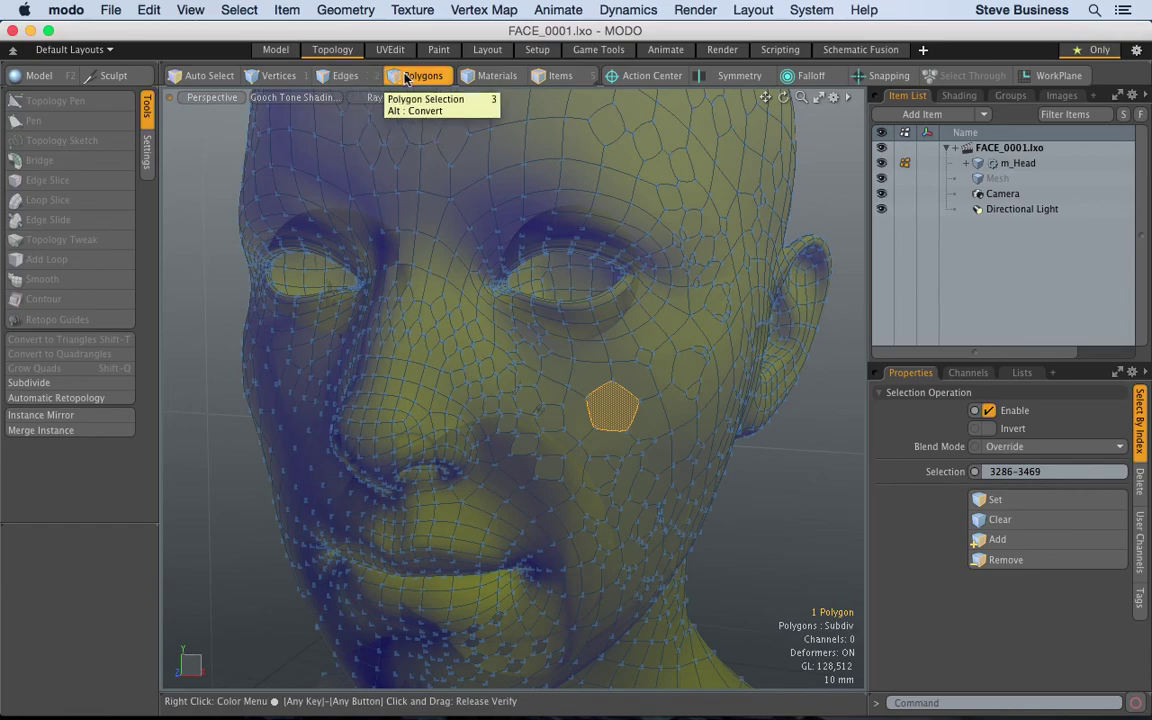
pyautogui.click(272, 49)
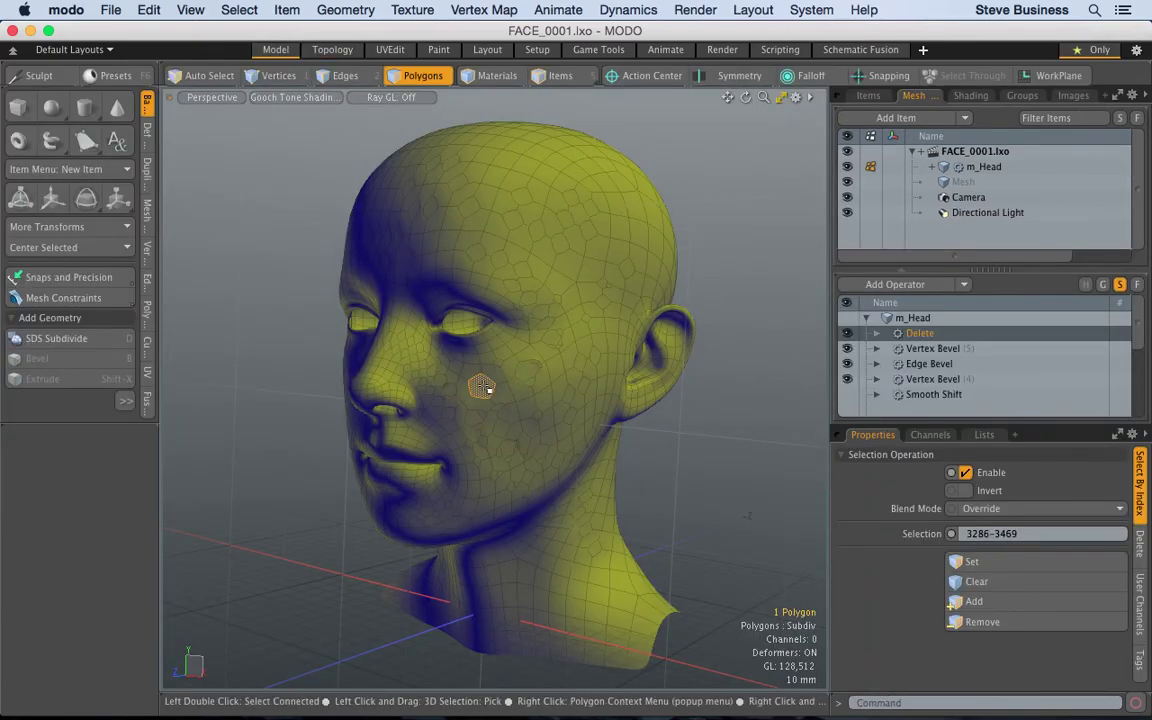
pyautogui.hotkey('shift', 'd')
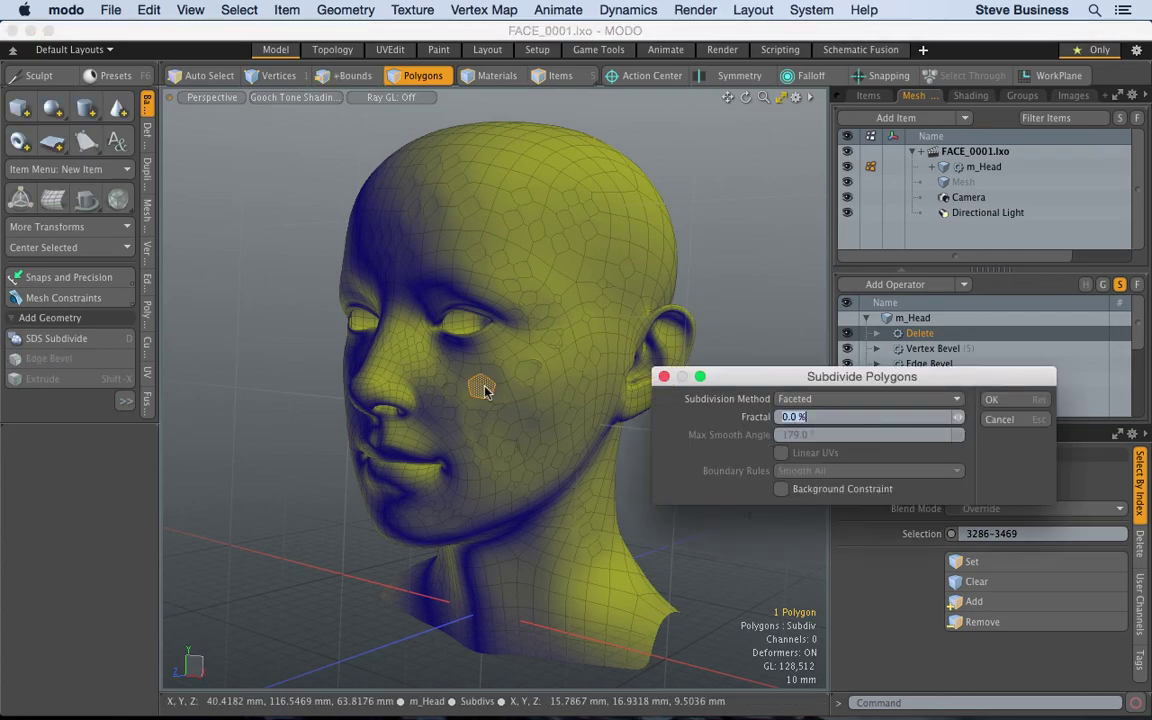
pyautogui.click(1020, 399)
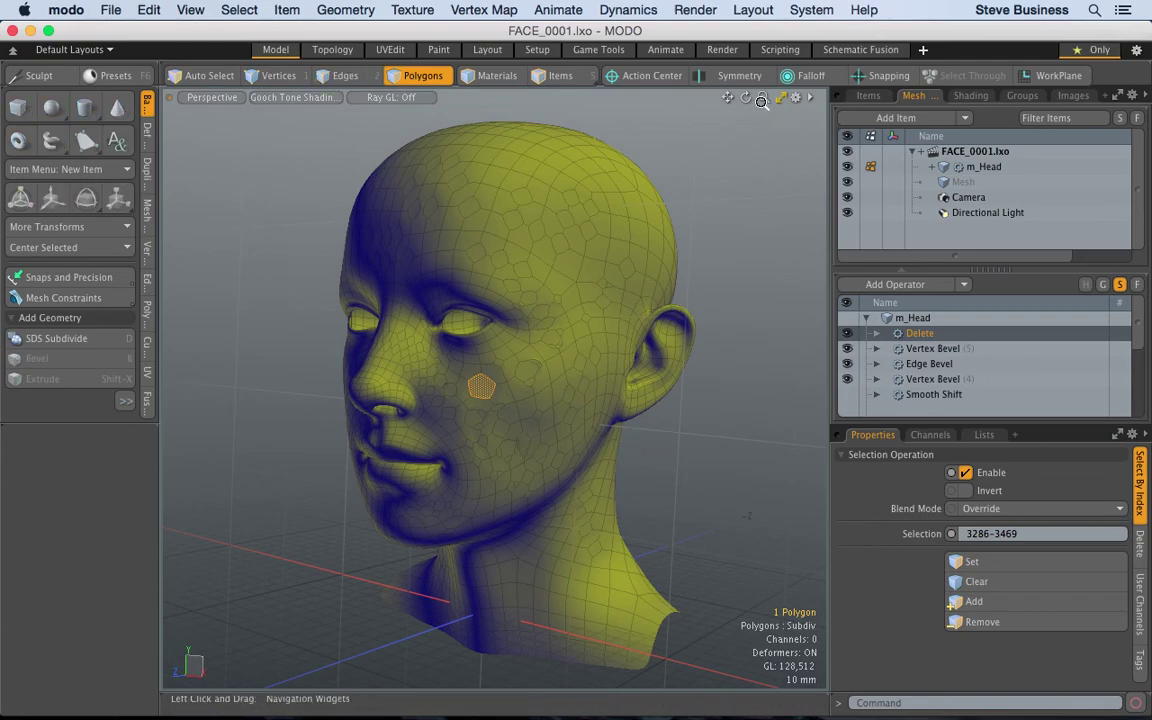
# Step: Add a procedural polygon Subdivide operator to the selected cheek polygon of m_Head
pyautogui.moveTo(763, 97); pyautogui.dragTo(610, 120)
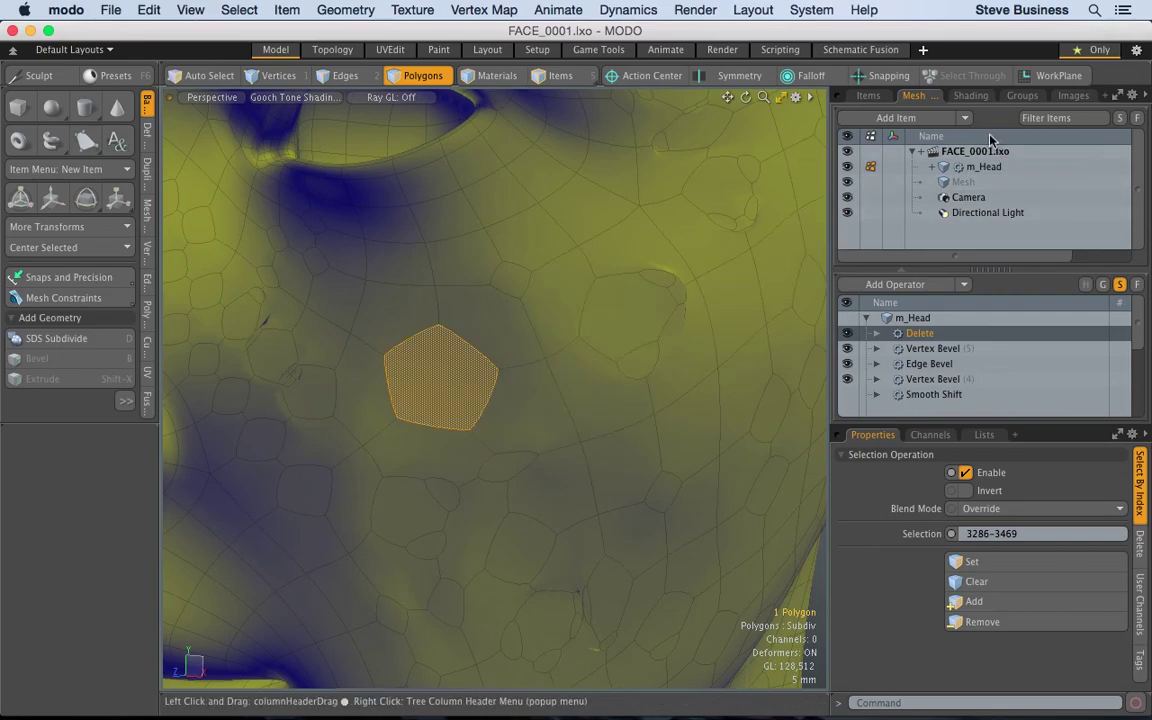
pyautogui.click(966, 285)
pyautogui.moveTo(970, 304)
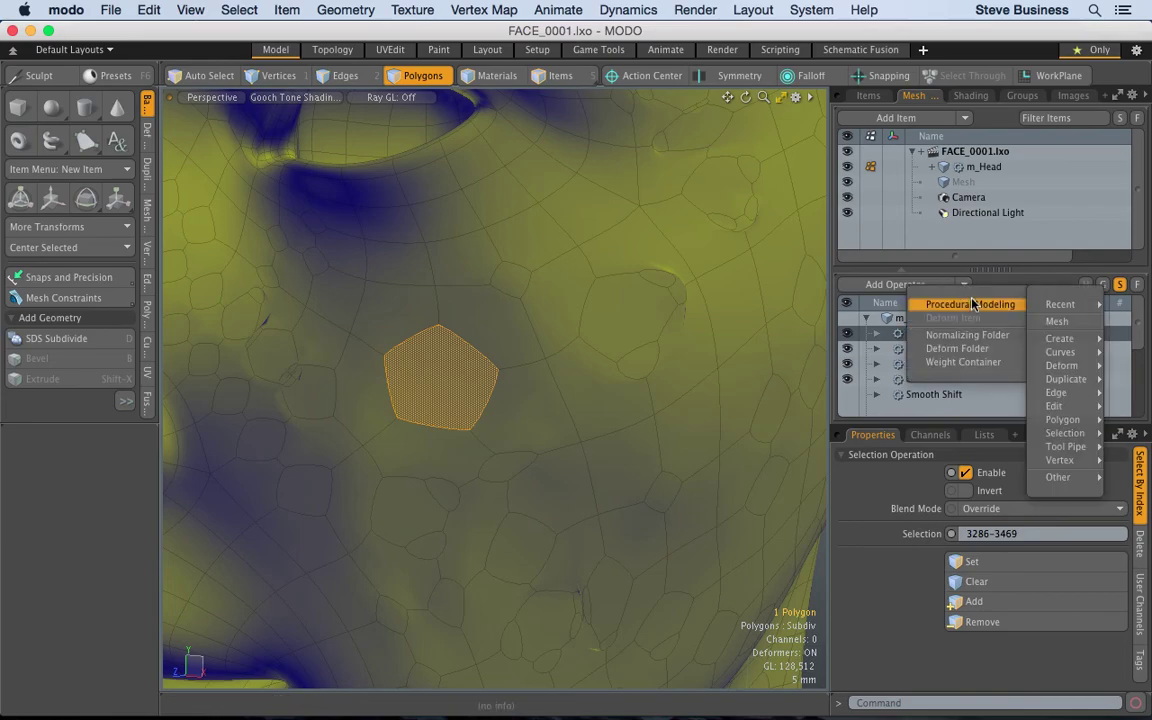
pyautogui.moveTo(1083, 386)
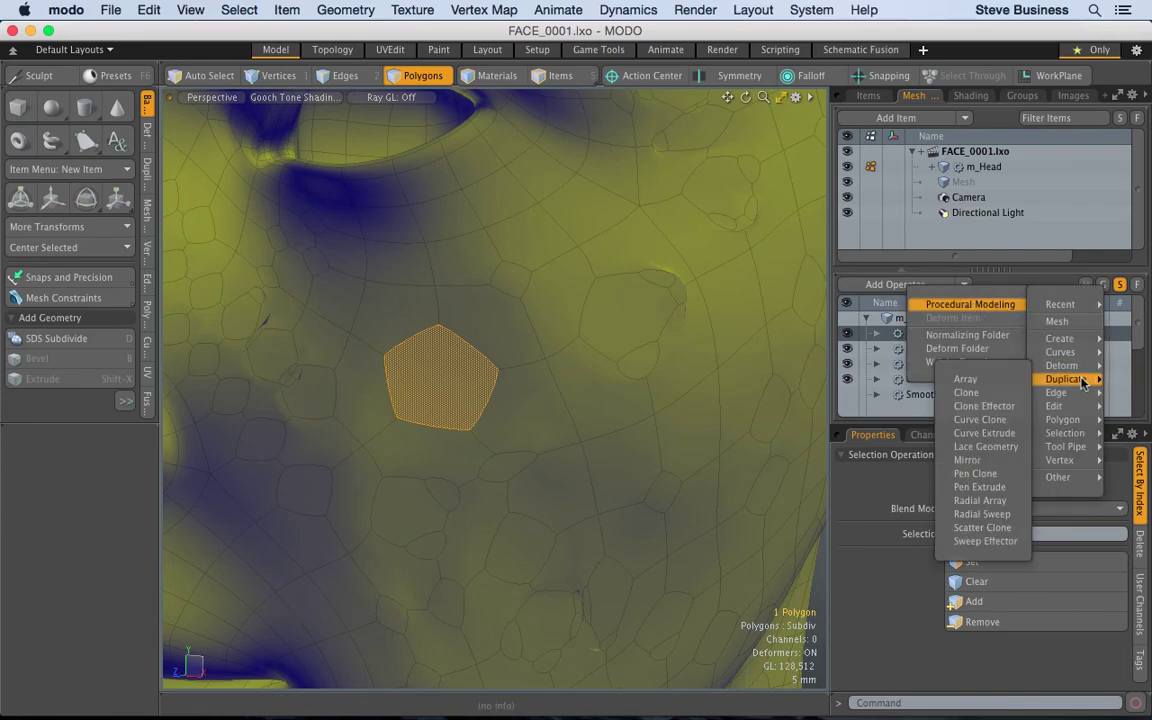
pyautogui.moveTo(1083, 424)
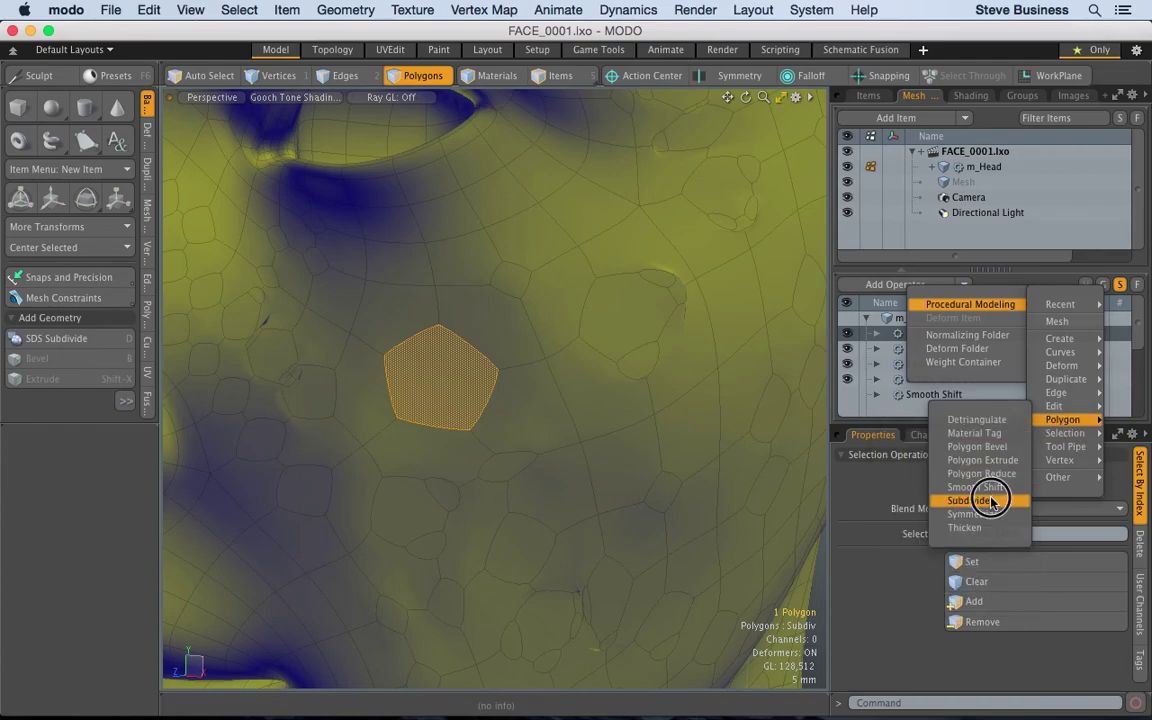
pyautogui.click(968, 500)
# Step: Add another procedural Subdivide operator to thirteen scattered polygons across the cheek, under the eye and beside the nose
pyautogui.moveTo(610, 320)
pyautogui.mouseDown(button='middle')
pyautogui.moveTo(643, 352)
pyautogui.moveTo(643, 334)
pyautogui.mouseUp(button='middle')
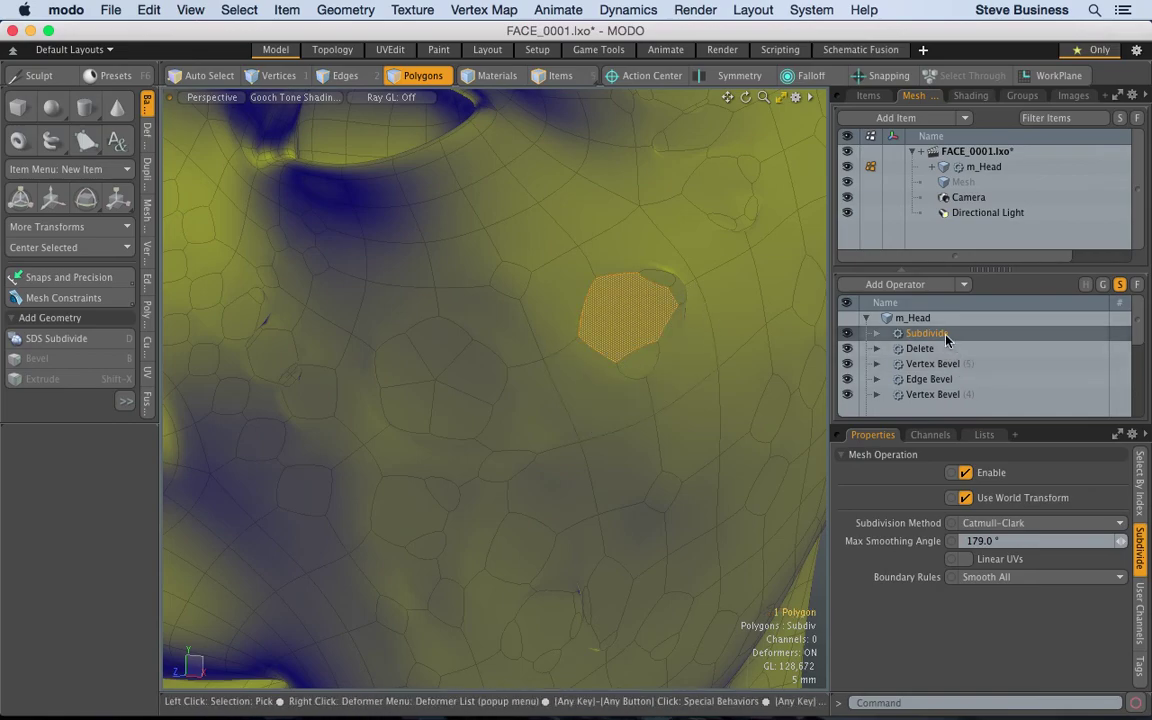
pyautogui.keyDown('shift'); pyautogui.click(562, 606); pyautogui.keyUp('shift')
pyautogui.keyDown('shift'); pyautogui.click(532, 543); pyautogui.keyUp('shift')
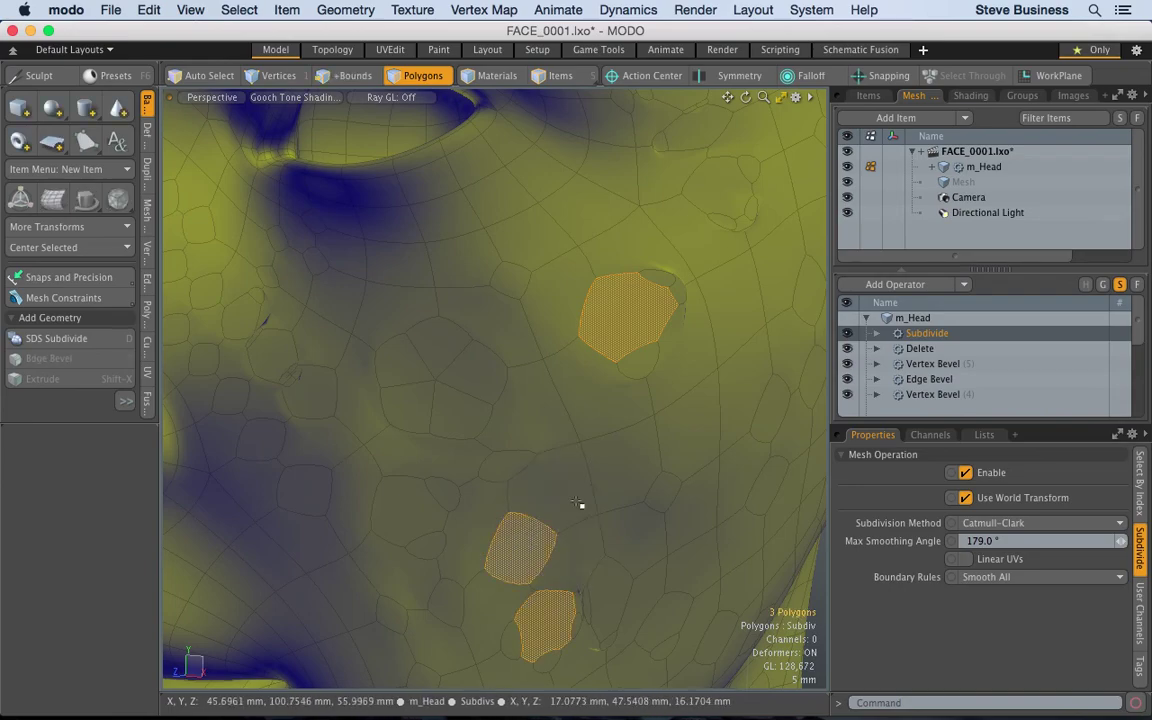
pyautogui.keyDown('shift'); pyautogui.click(649, 470); pyautogui.keyUp('shift')
pyautogui.keyDown('shift'); pyautogui.click(728, 290); pyautogui.keyUp('shift')
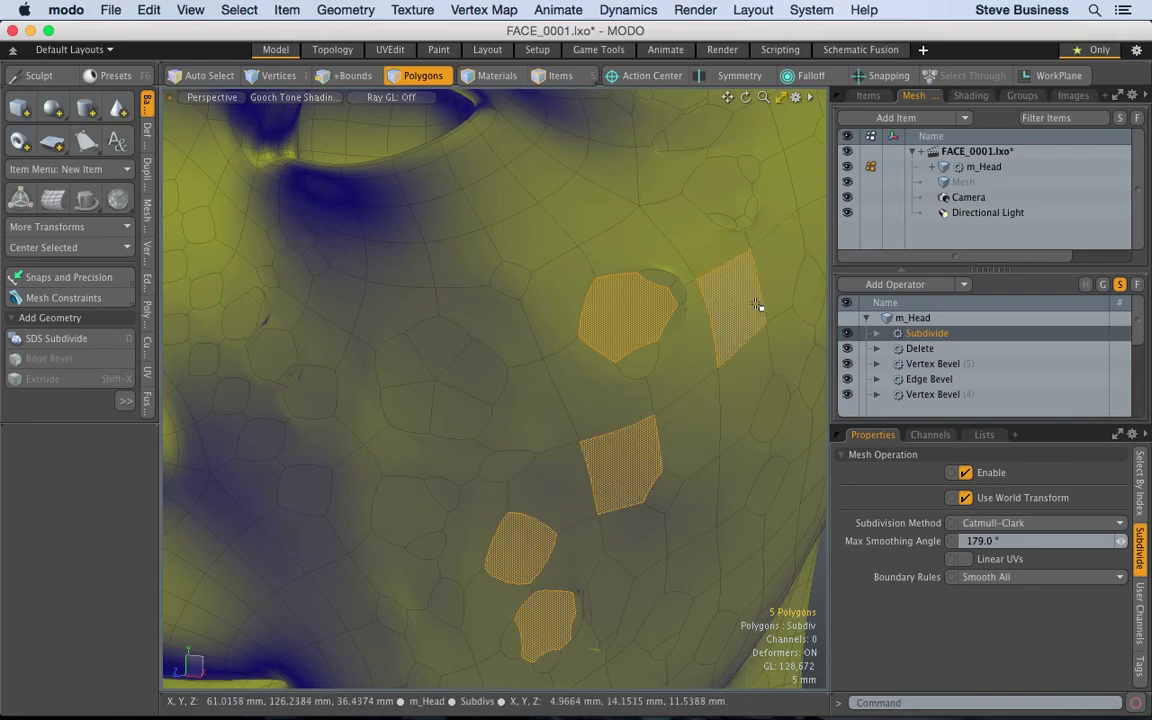
pyautogui.keyDown('shift'); pyautogui.click(456, 219); pyautogui.keyUp('shift')
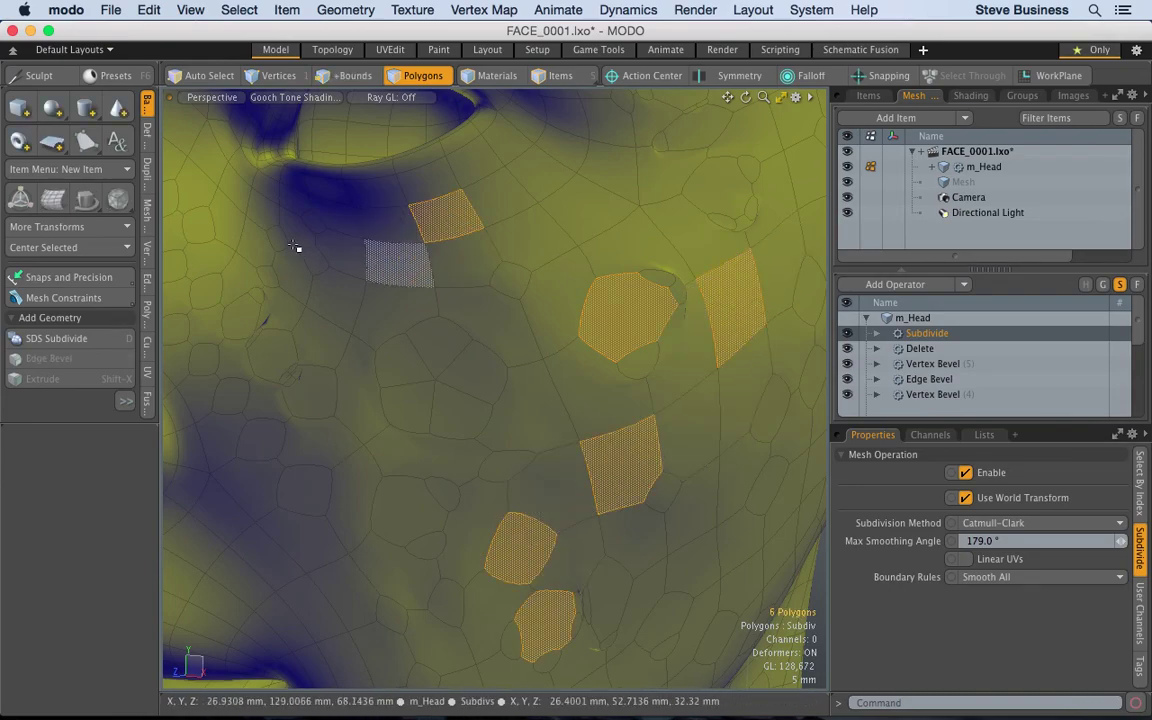
pyautogui.keyDown('shift'); pyautogui.click(230, 242); pyautogui.keyUp('shift')
pyautogui.keyDown('shift'); pyautogui.click(213, 287); pyautogui.keyUp('shift')
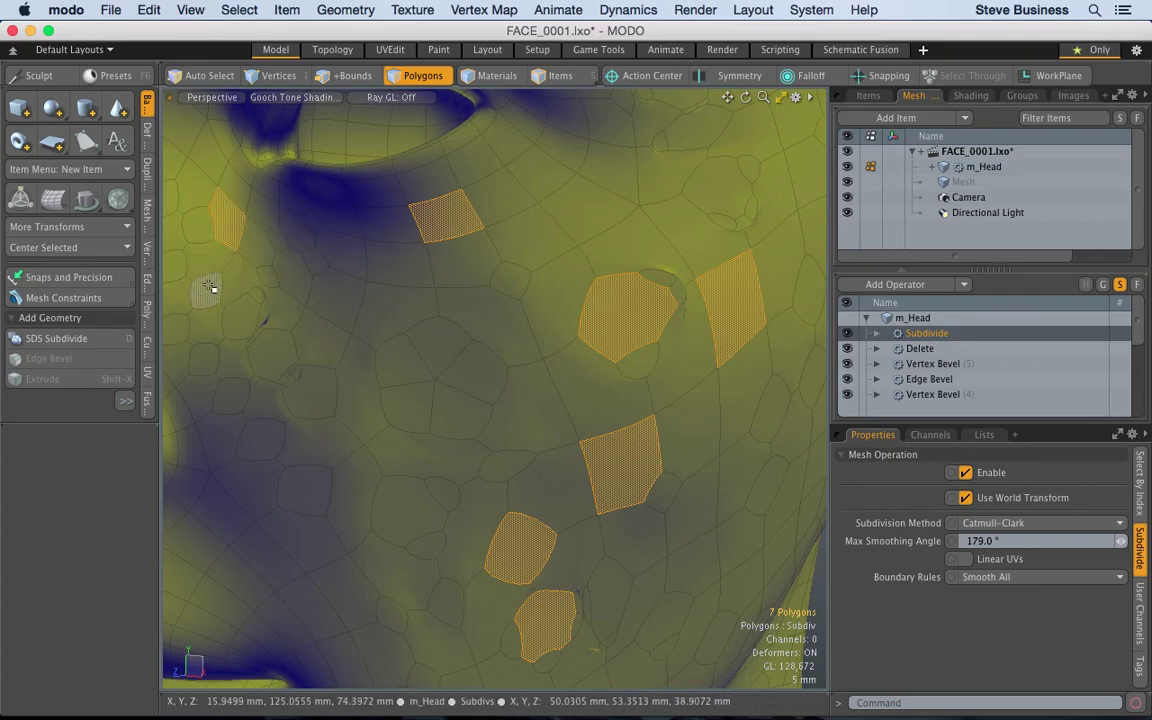
pyautogui.keyDown('shift'); pyautogui.click(229, 529); pyautogui.keyUp('shift')
pyautogui.keyDown('shift'); pyautogui.click(399, 589); pyautogui.keyUp('shift')
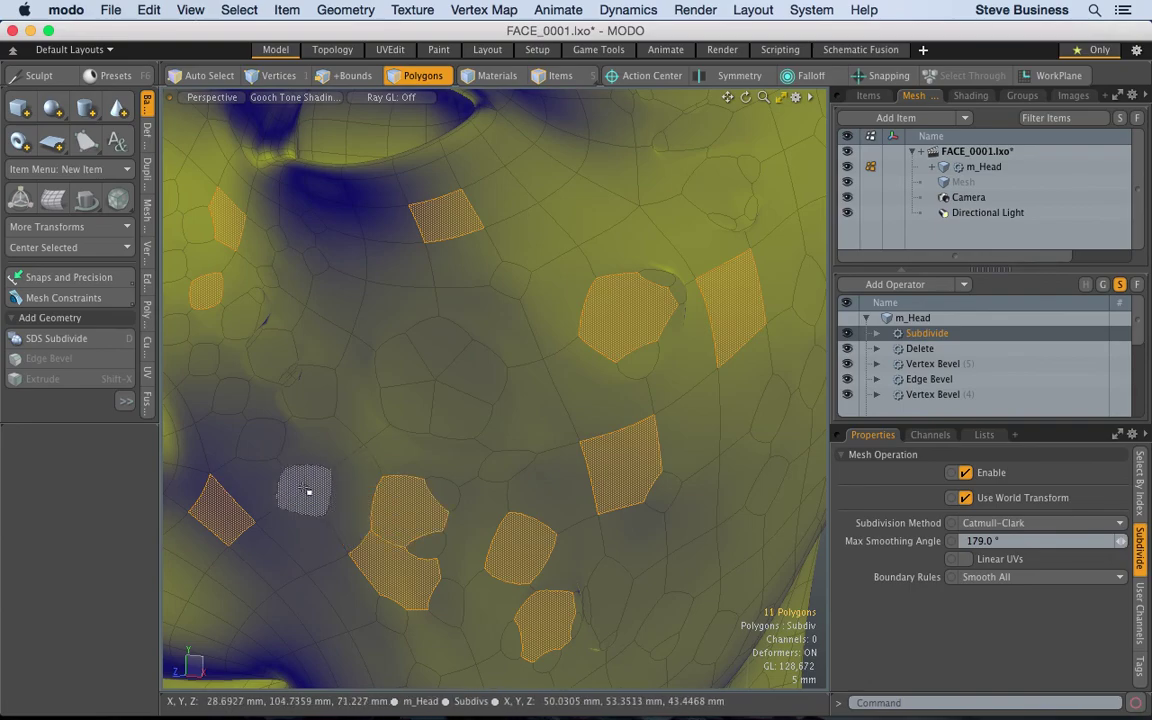
pyautogui.keyDown('shift'); pyautogui.click(440, 353); pyautogui.keyUp('shift')
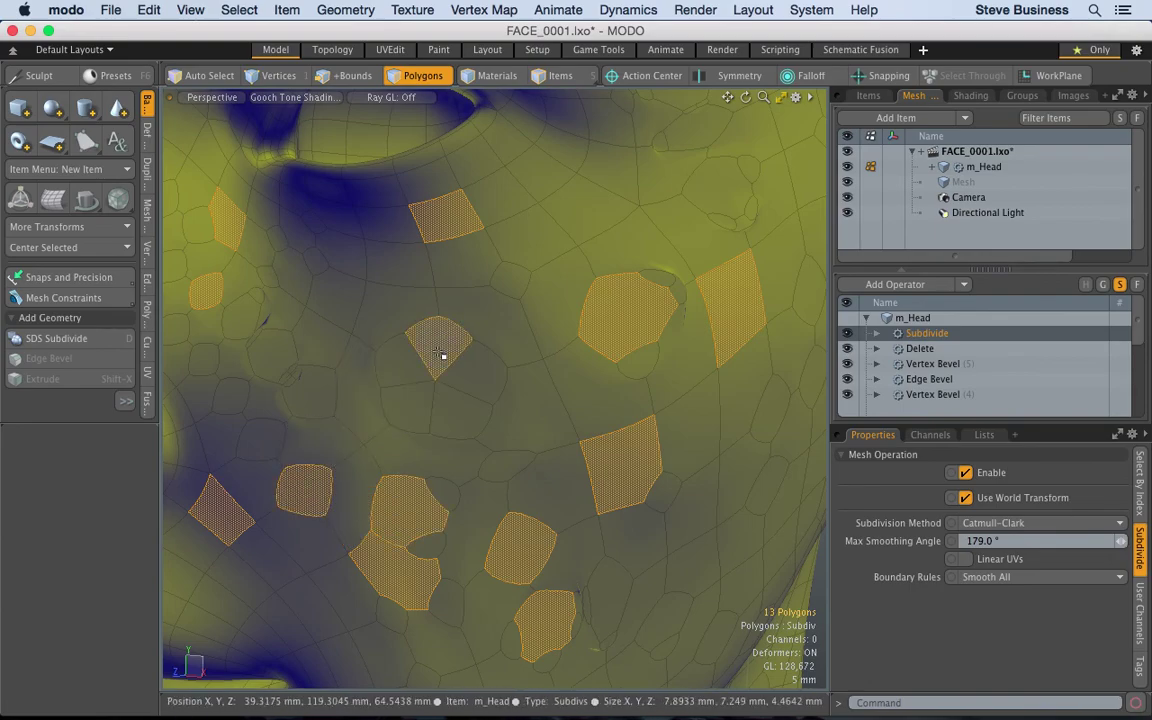
pyautogui.click(967, 288)
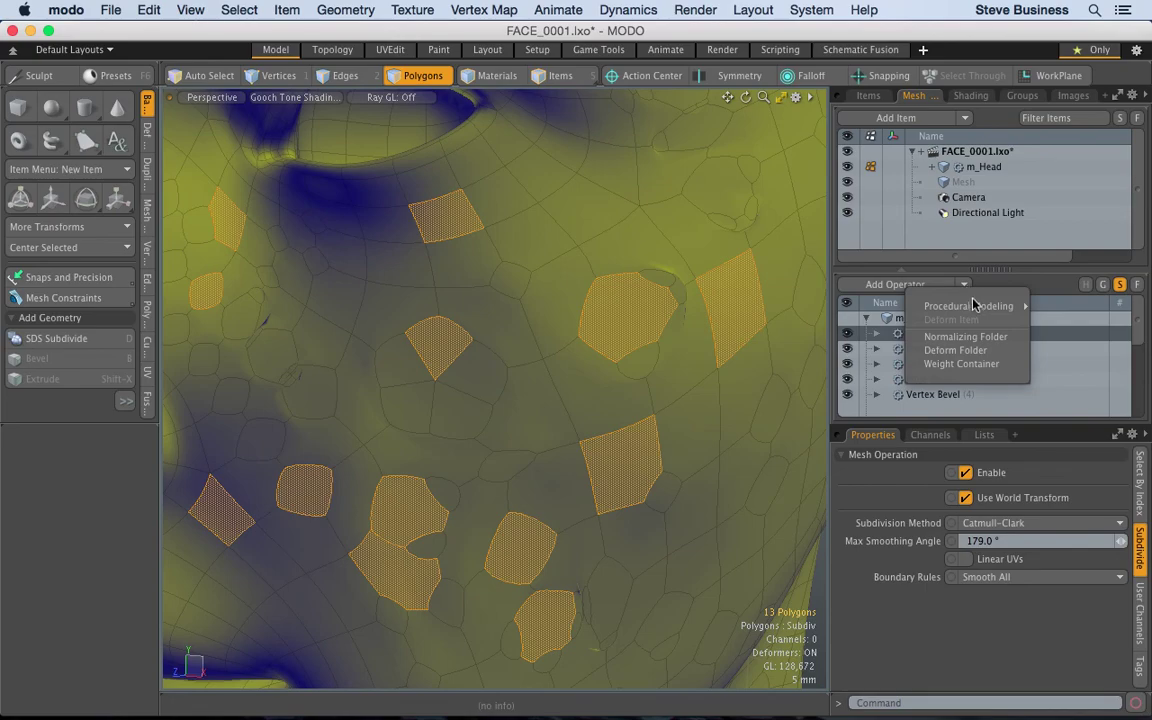
pyautogui.moveTo(930, 306)
pyautogui.moveTo(1058, 306)
pyautogui.click(1012, 309)
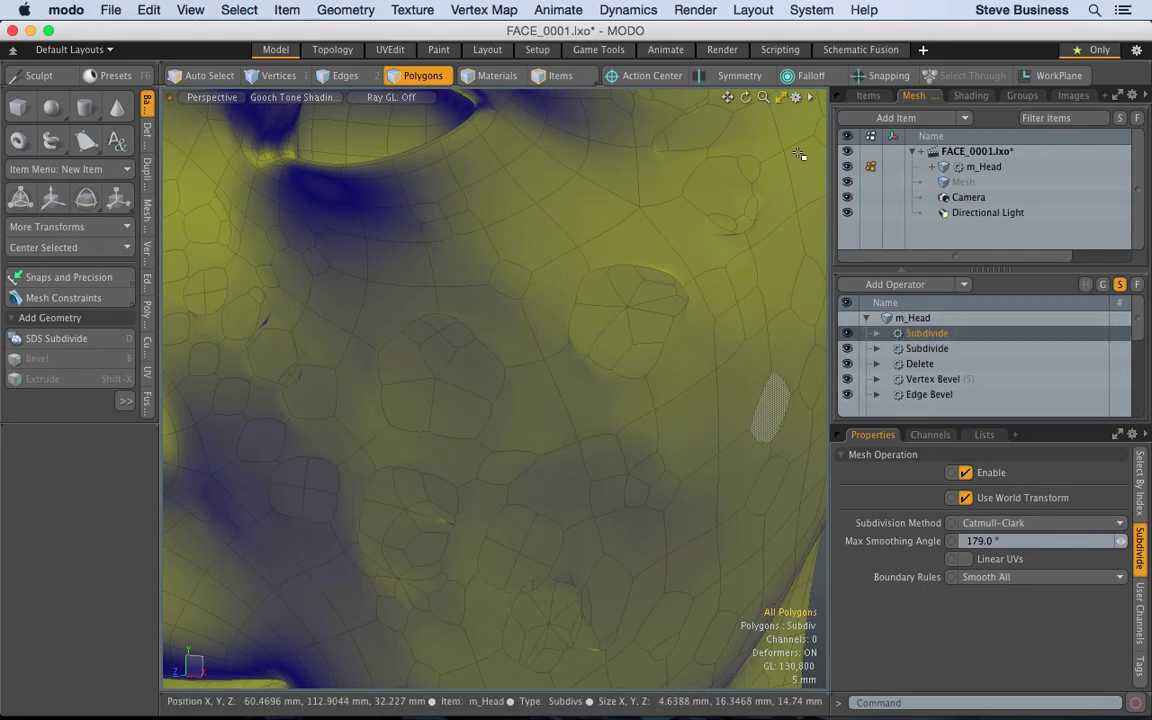
# Step: Apply a third procedural Subdivide operator to scattered polygons on the cheek, the nose and below the eye
pyautogui.click(781, 97)
pyautogui.keyDown('alt'); pyautogui.moveTo(360, 290); pyautogui.dragTo(489, 267); pyautogui.keyUp('alt')
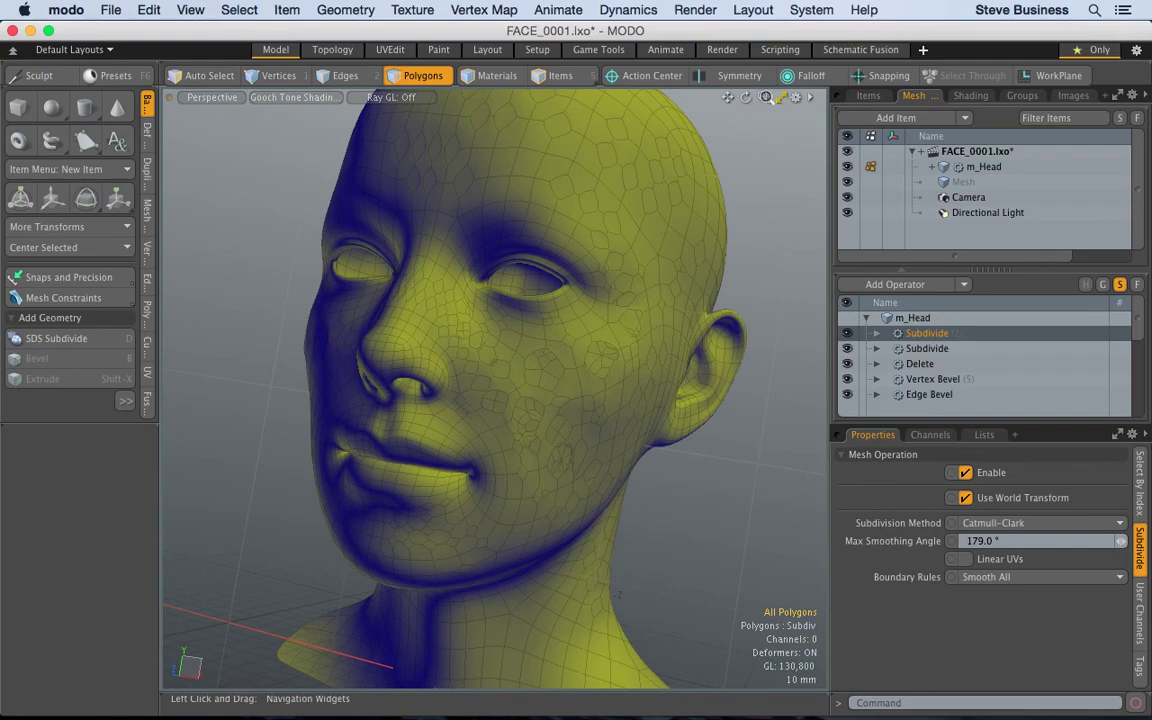
pyautogui.moveTo(765, 97); pyautogui.dragTo(695, 90)
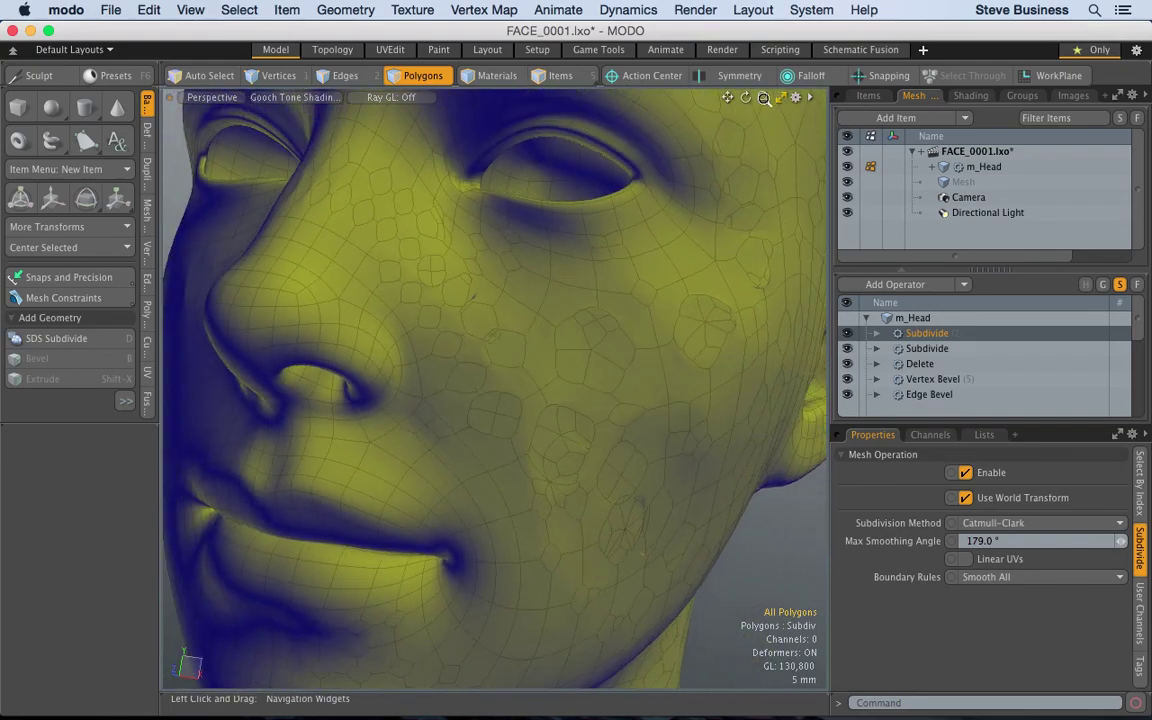
pyautogui.keyDown('shift'); pyautogui.click(571, 365); pyautogui.keyUp('shift')
pyautogui.keyDown('shift'); pyautogui.click(596, 378); pyautogui.keyUp('shift')
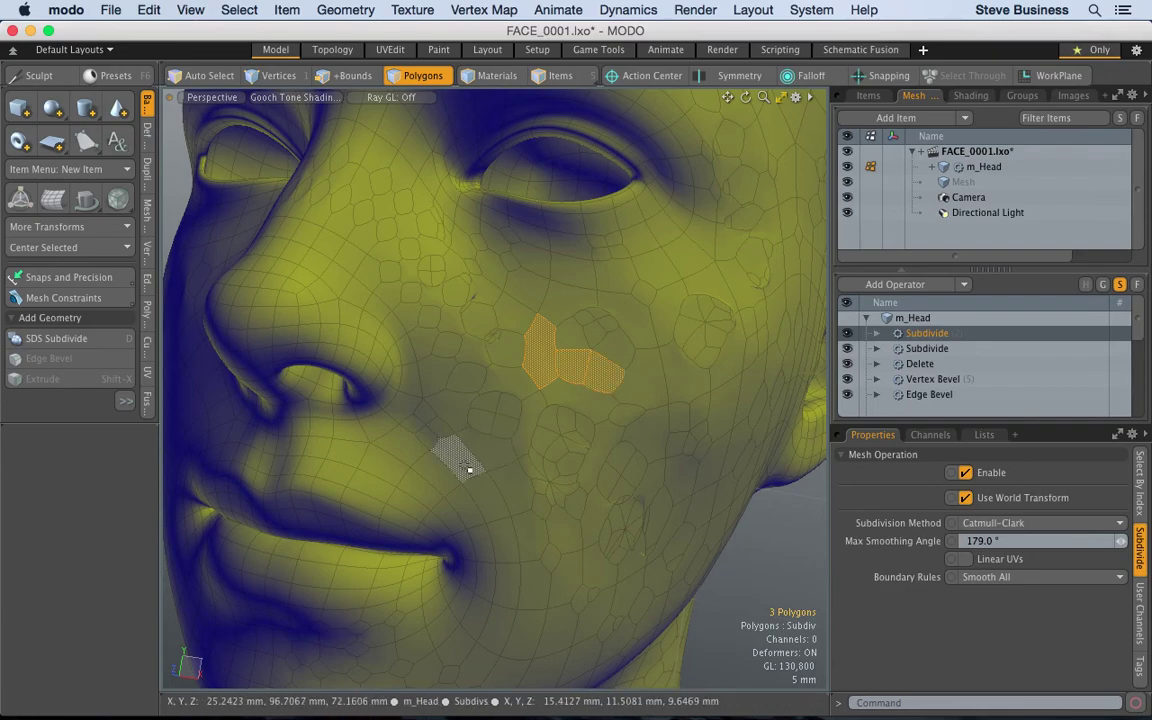
pyautogui.keyDown('shift'); pyautogui.moveTo(313, 290); pyautogui.dragTo(252, 290); pyautogui.keyUp('shift')
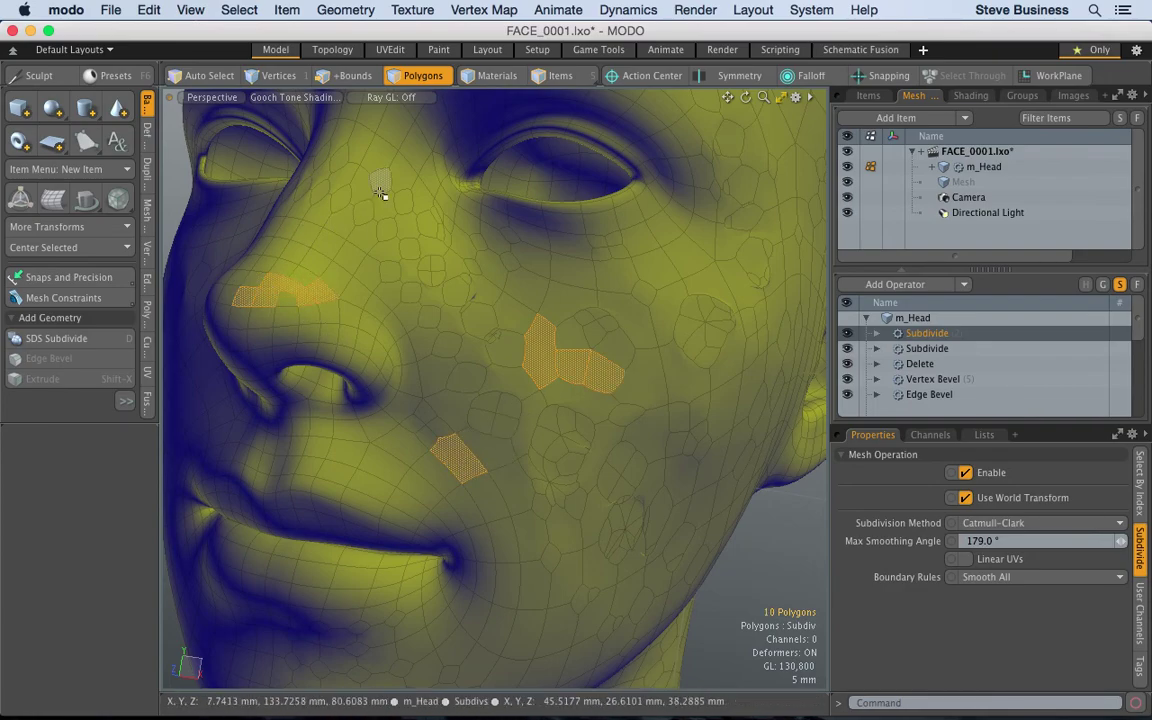
pyautogui.keyDown('shift'); pyautogui.moveTo(380, 193); pyautogui.dragTo(386, 224); pyautogui.keyUp('shift')
pyautogui.keyDown('shift'); pyautogui.click(603, 254); pyautogui.keyUp('shift')
pyautogui.keyDown('shift'); pyautogui.click(643, 291); pyautogui.keyUp('shift')
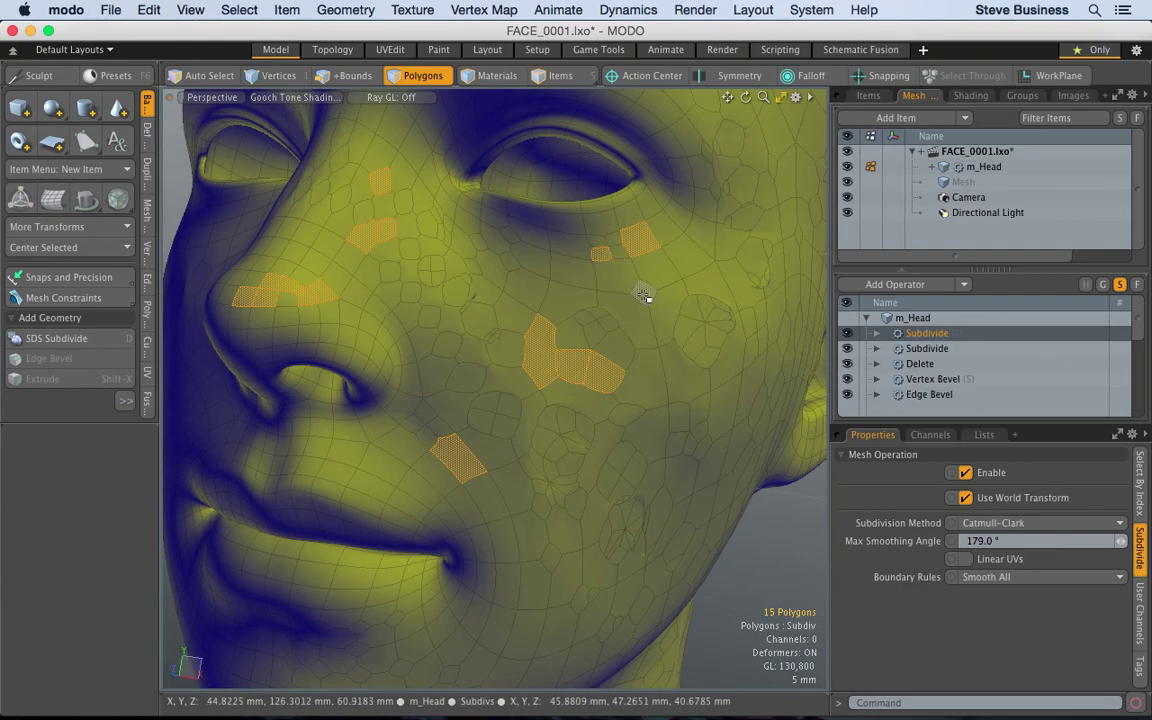
pyautogui.keyDown('shift'); pyautogui.click(655, 268); pyautogui.keyUp('shift')
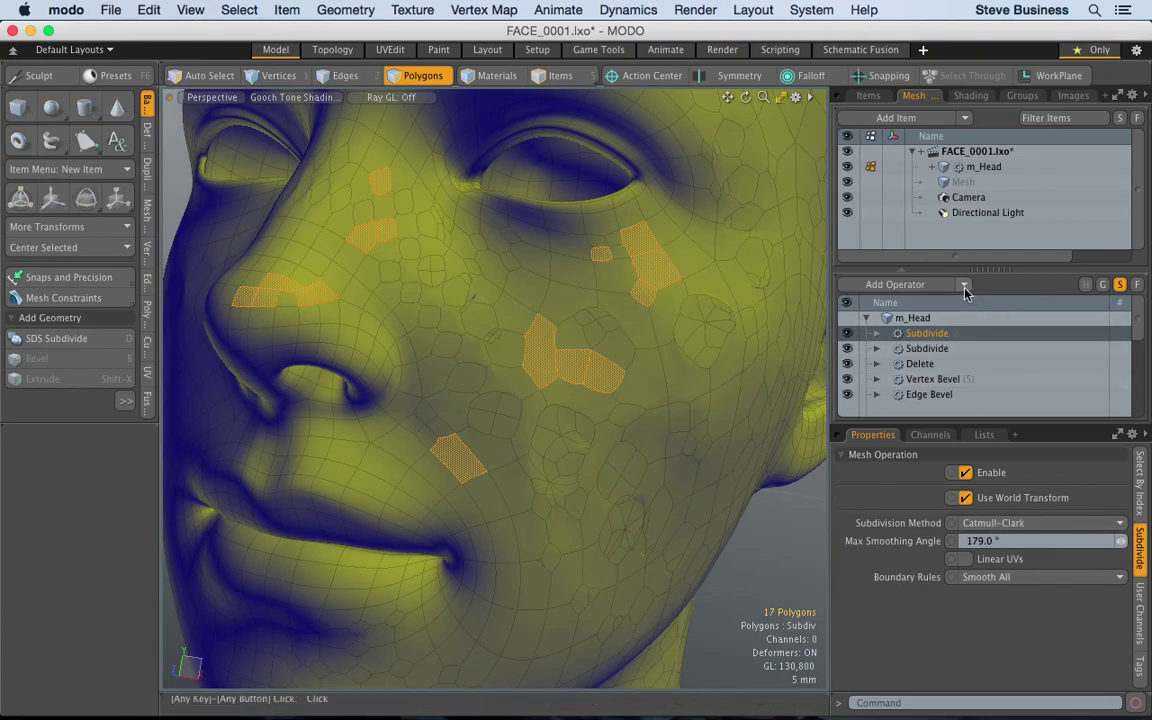
pyautogui.rightClick(912, 310)
pyautogui.moveTo(965, 309)
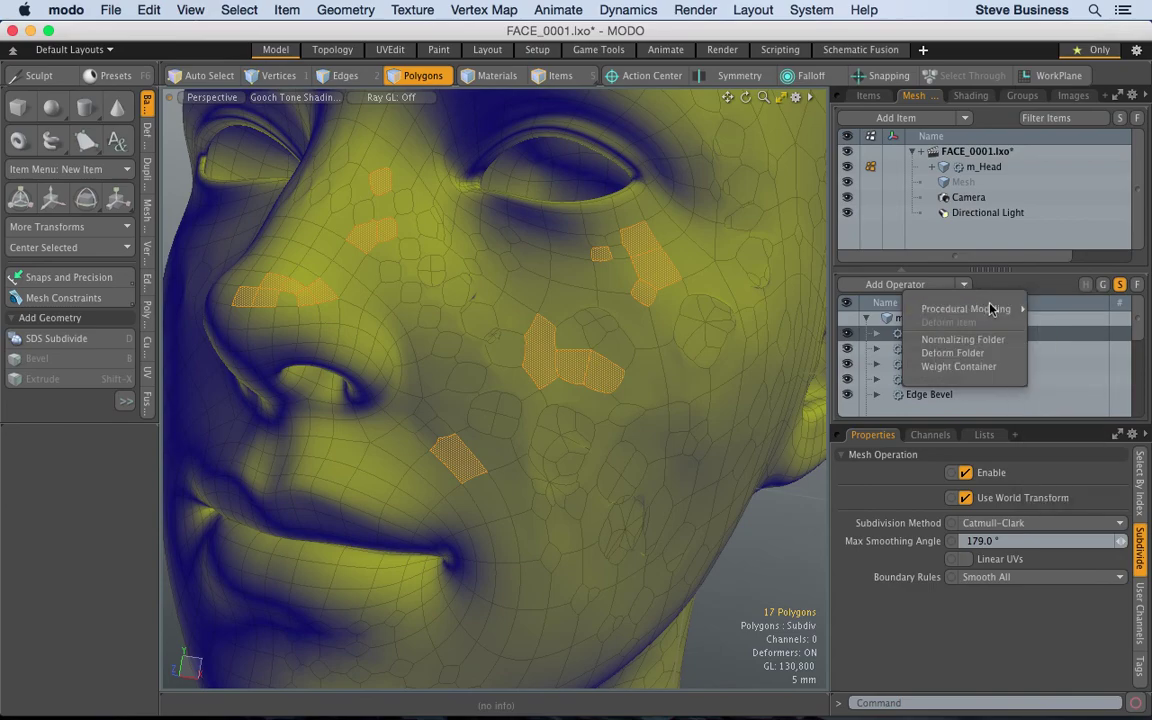
pyautogui.moveTo(1055, 309)
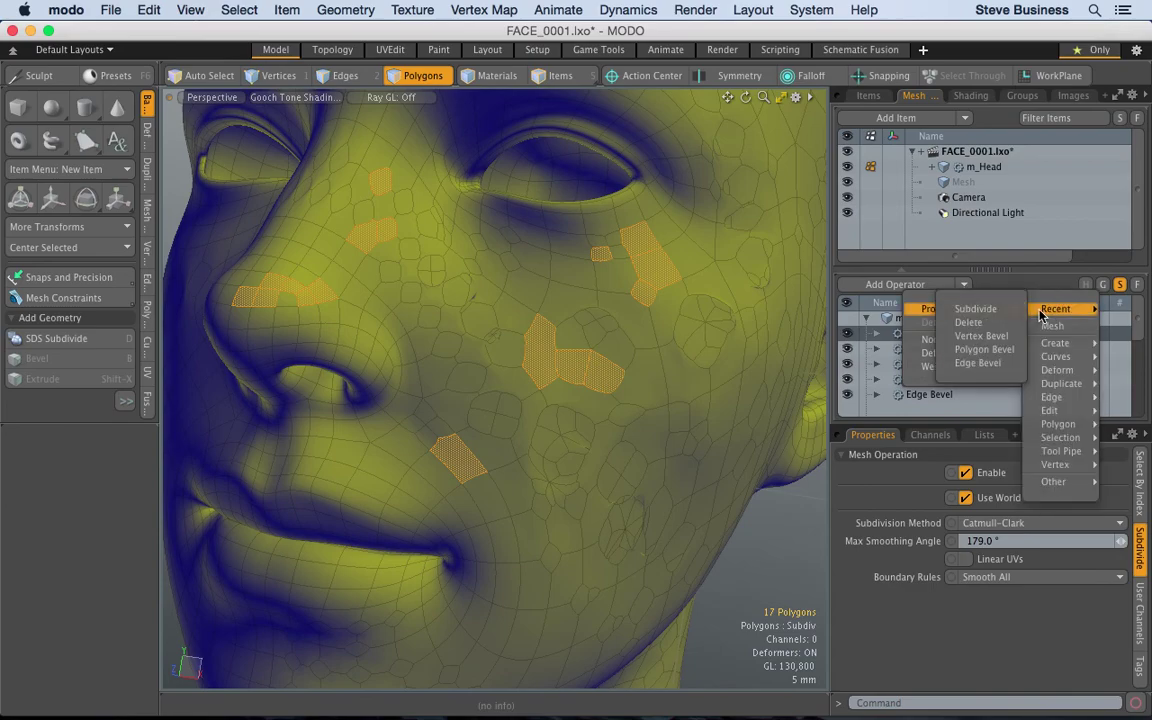
pyautogui.click(975, 309)
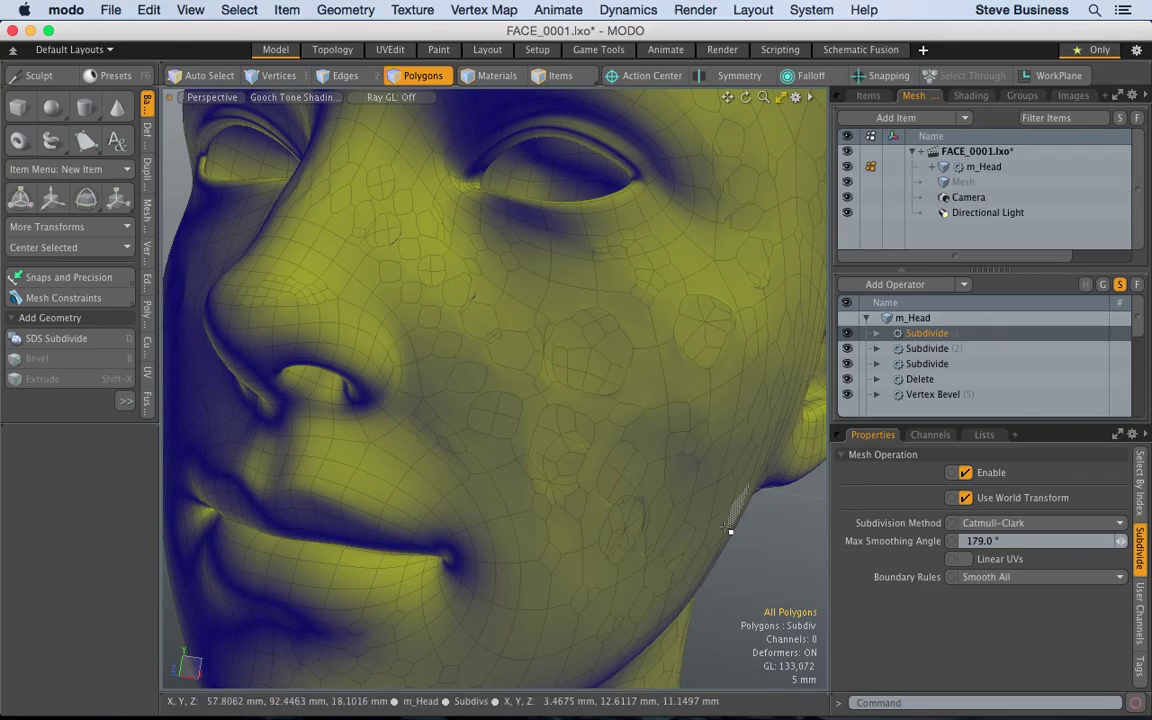
# Step: Inspect the subdivided cheek and save the scene as a new incremental version
pyautogui.scroll(5, 537, 406)
pyautogui.keyDown('alt'); pyautogui.moveTo(537, 406); pyautogui.dragTo(670, 385); pyautogui.keyUp('alt')
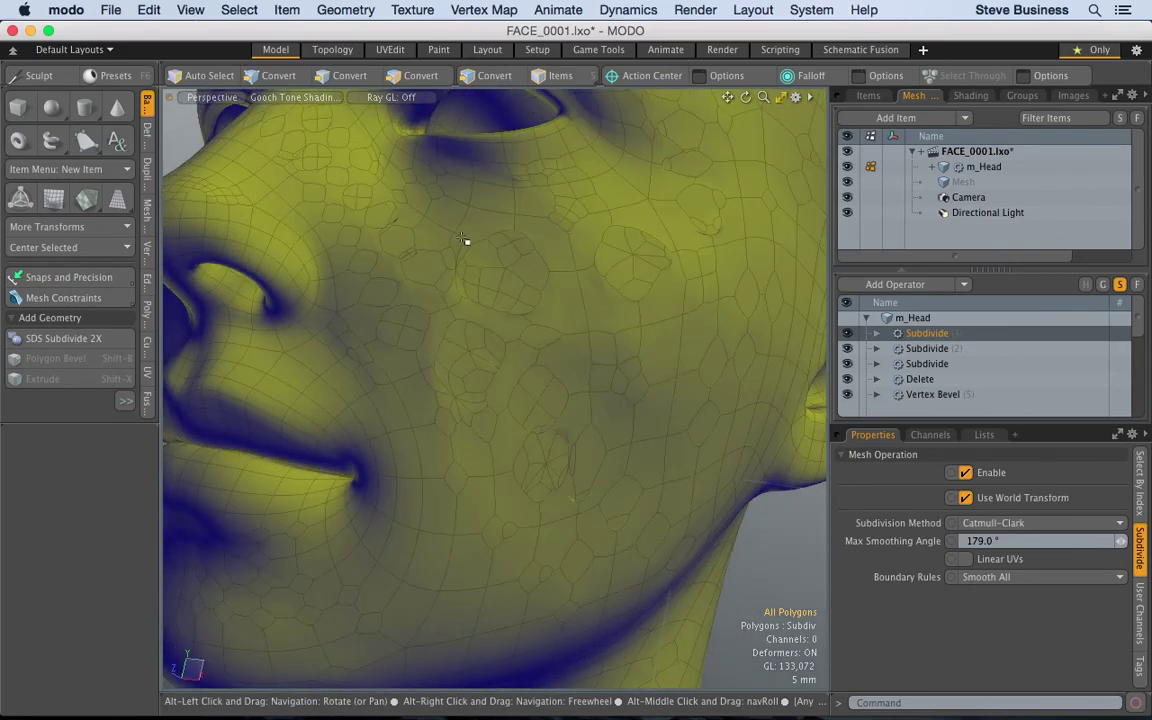
pyautogui.press('3')
pyautogui.click(113, 10)
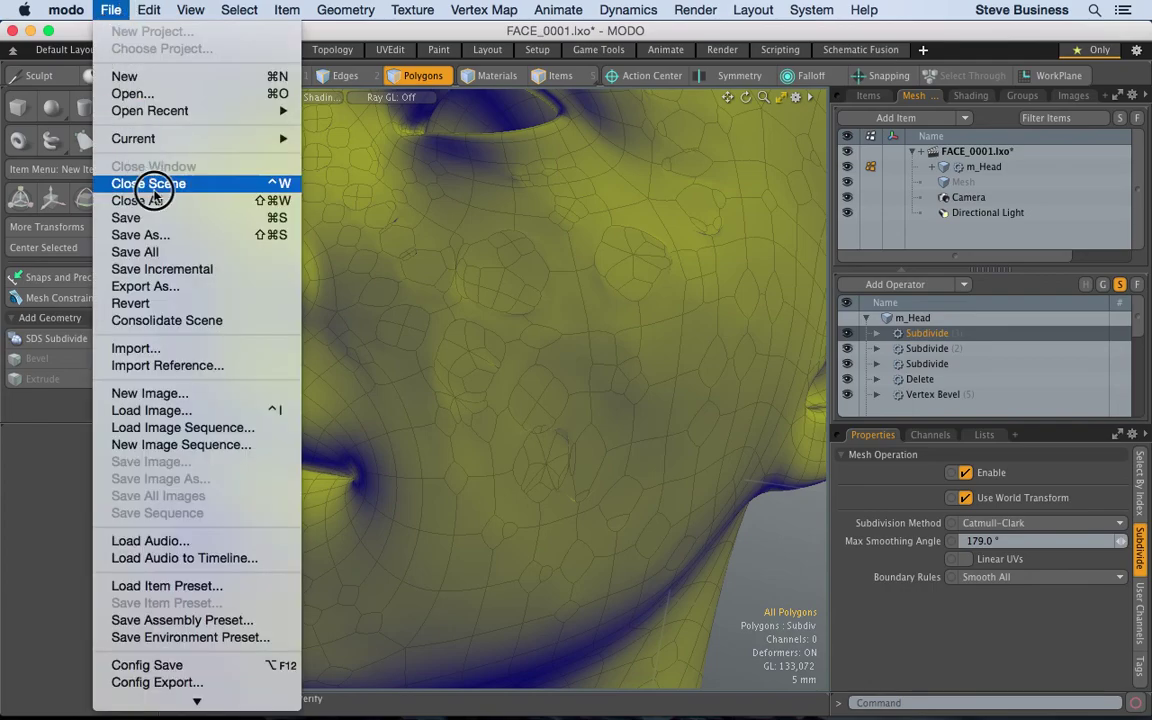
pyautogui.click(190, 266)
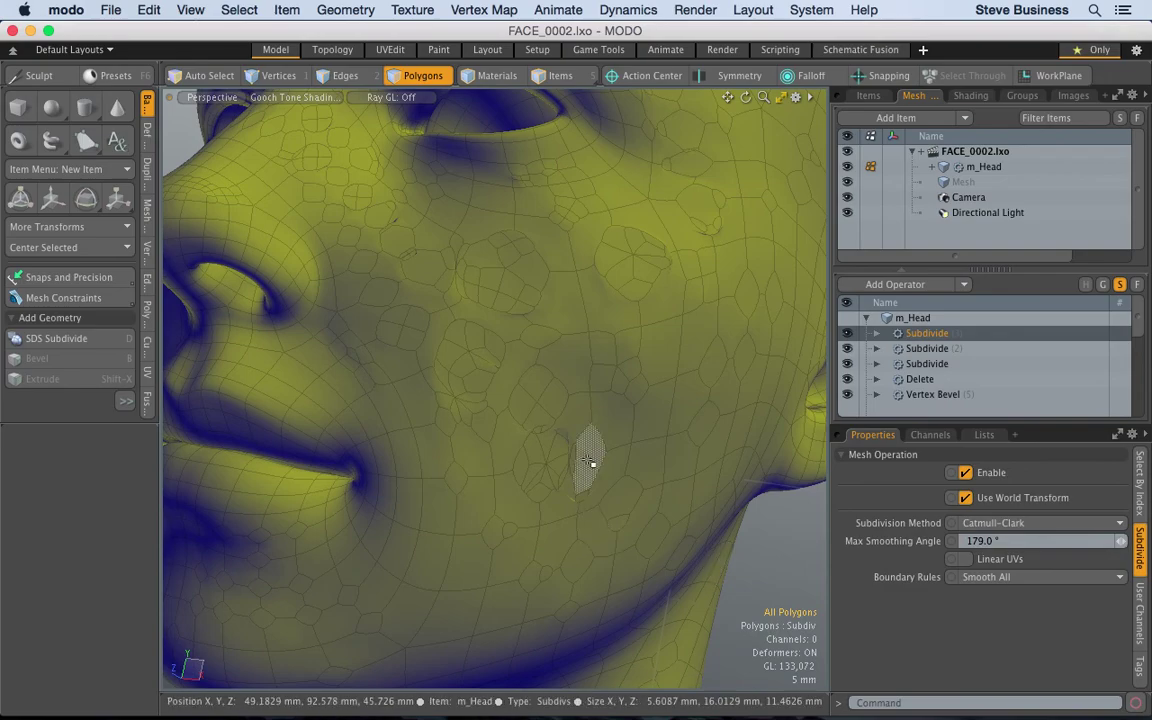
pyautogui.moveTo(766, 96); pyautogui.dragTo(720, 125)
pyautogui.press('alt')
pyautogui.keyDown('alt'); pyautogui.moveTo(335, 323); pyautogui.dragTo(429, 417); pyautogui.keyUp('alt')
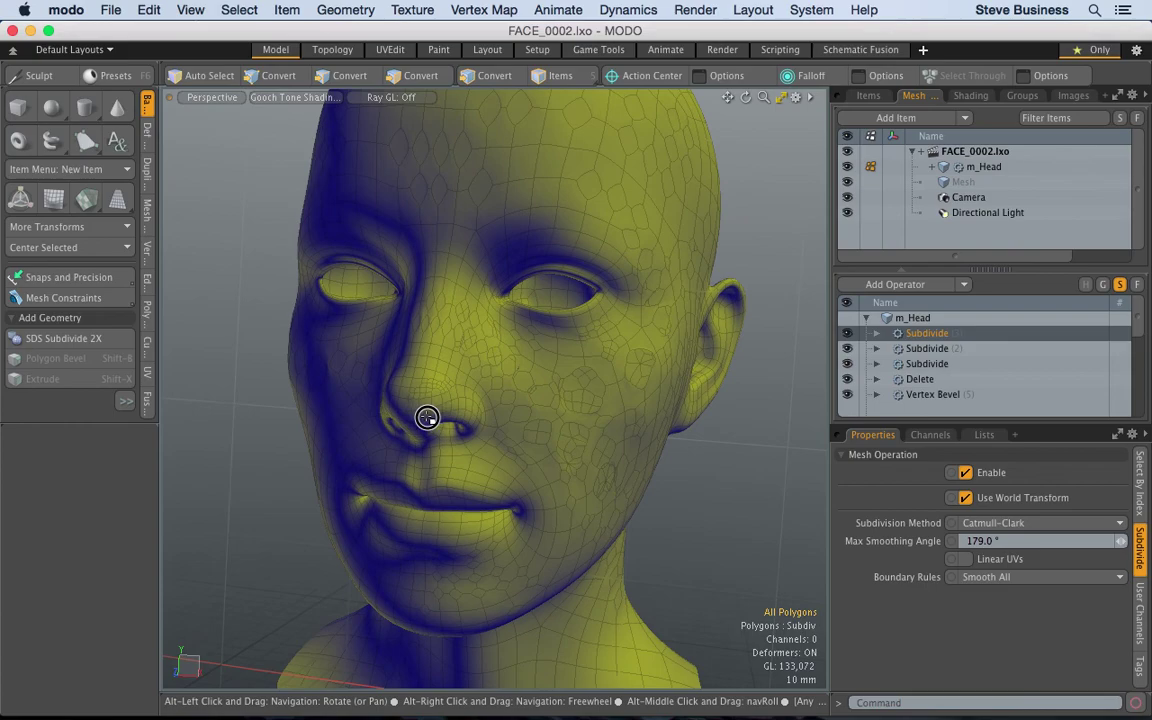
pyautogui.doubleClick(656, 383)
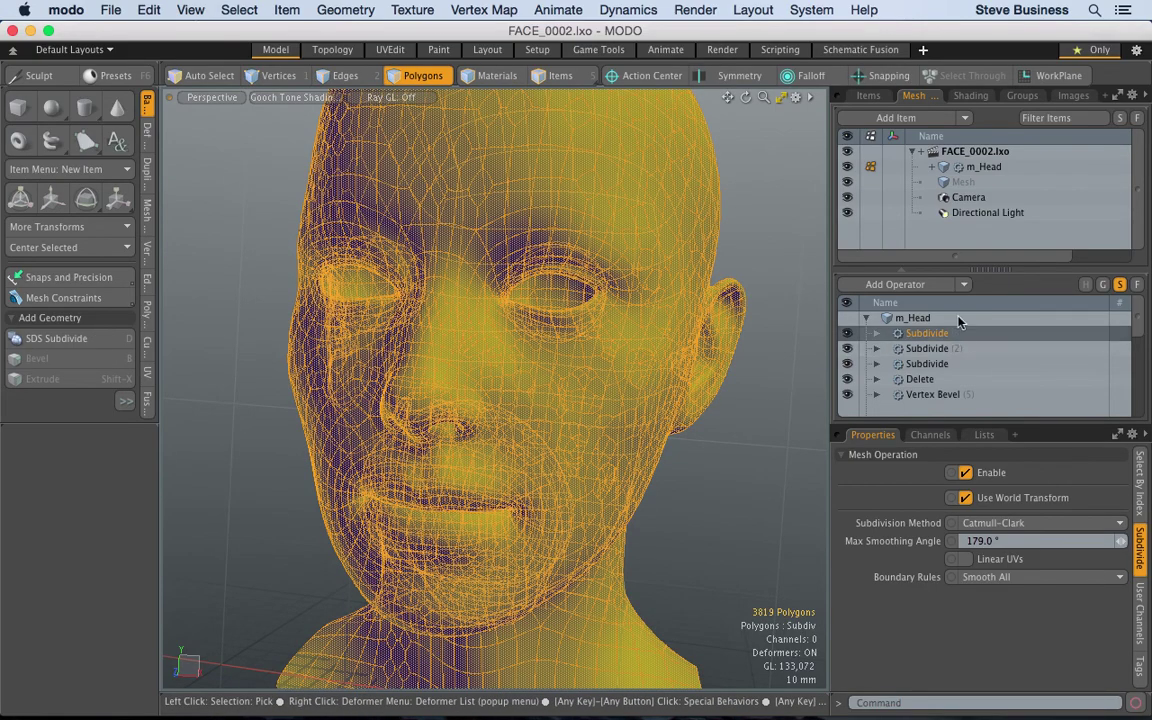
pyautogui.click(967, 286)
pyautogui.moveTo(978, 306)
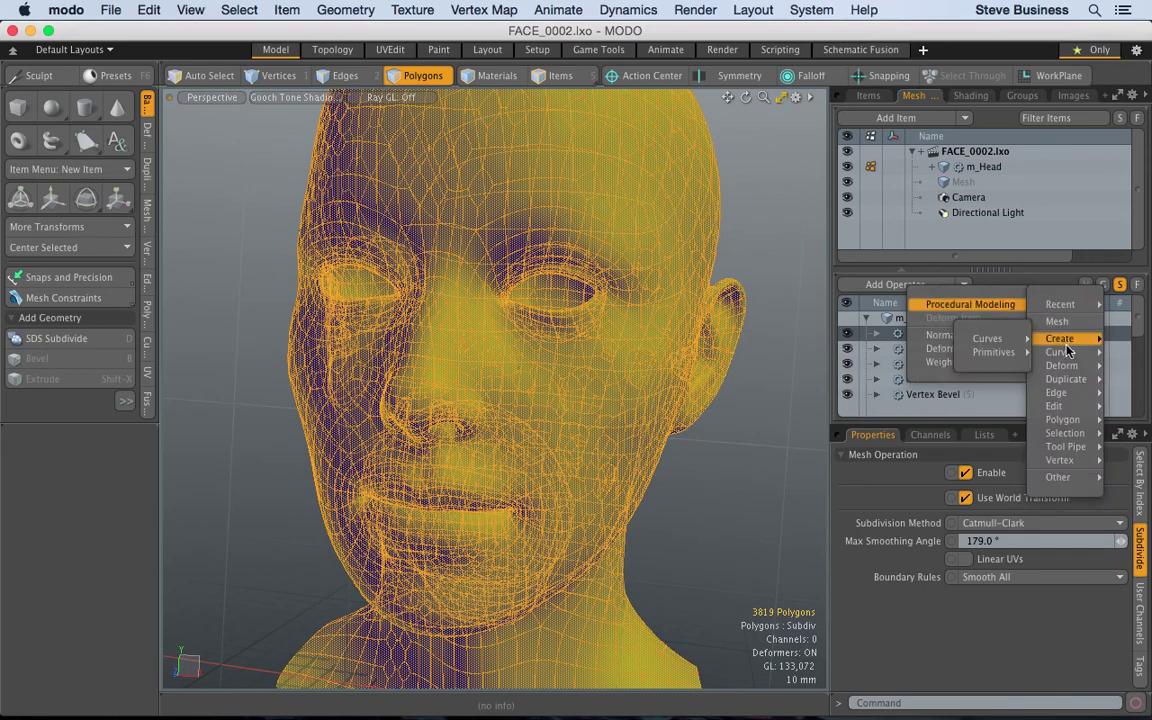
pyautogui.moveTo(1080, 424)
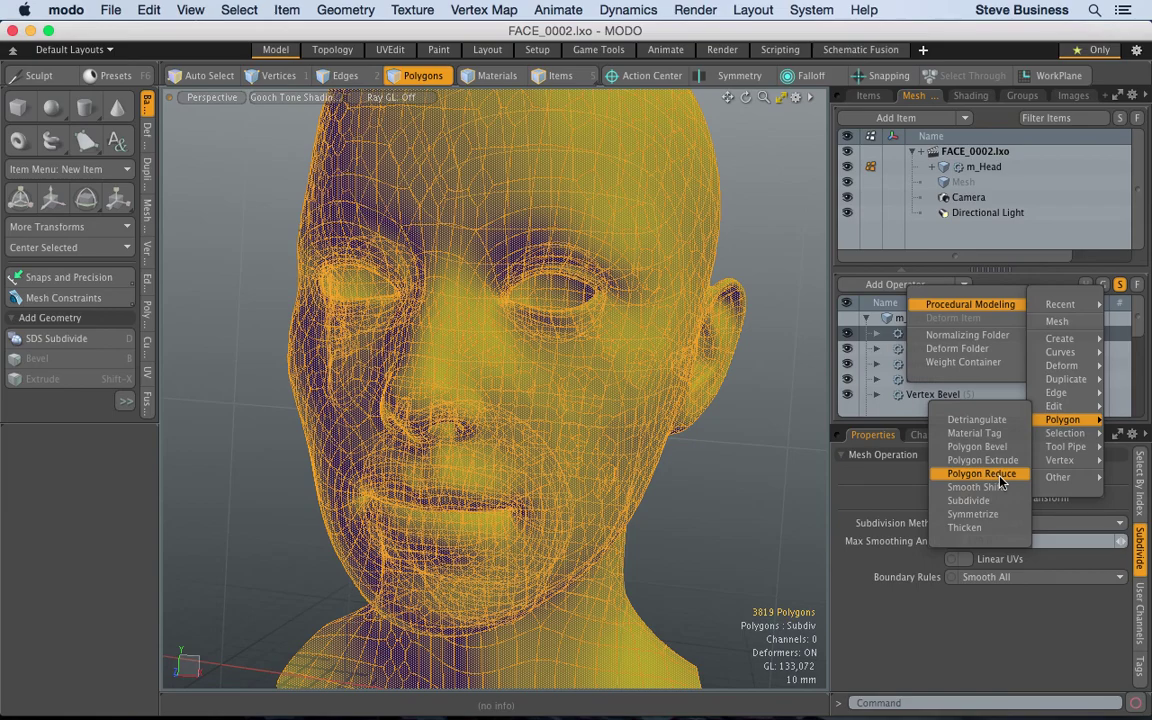
pyautogui.press('Escape')
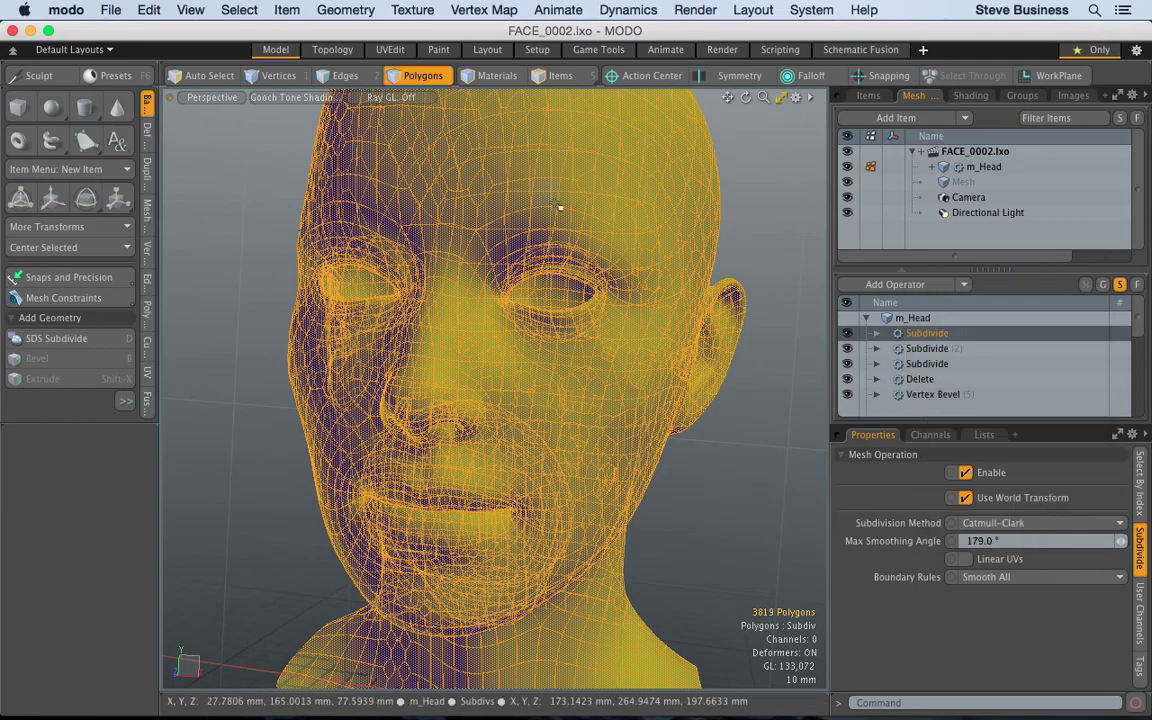
# Step: Select a patch of 16 forehead polygons above the eye and add a procedural Polygon Reduce operator to them
pyautogui.moveTo(555, 148)
pyautogui.mouseDown()
pyautogui.moveTo(595, 147)
pyautogui.moveTo(555, 159)
pyautogui.moveTo(496, 149)
pyautogui.moveTo(510, 181)
pyautogui.moveTo(573, 201)
pyautogui.moveTo(561, 229)
pyautogui.moveTo(538, 249)
pyautogui.mouseUp()
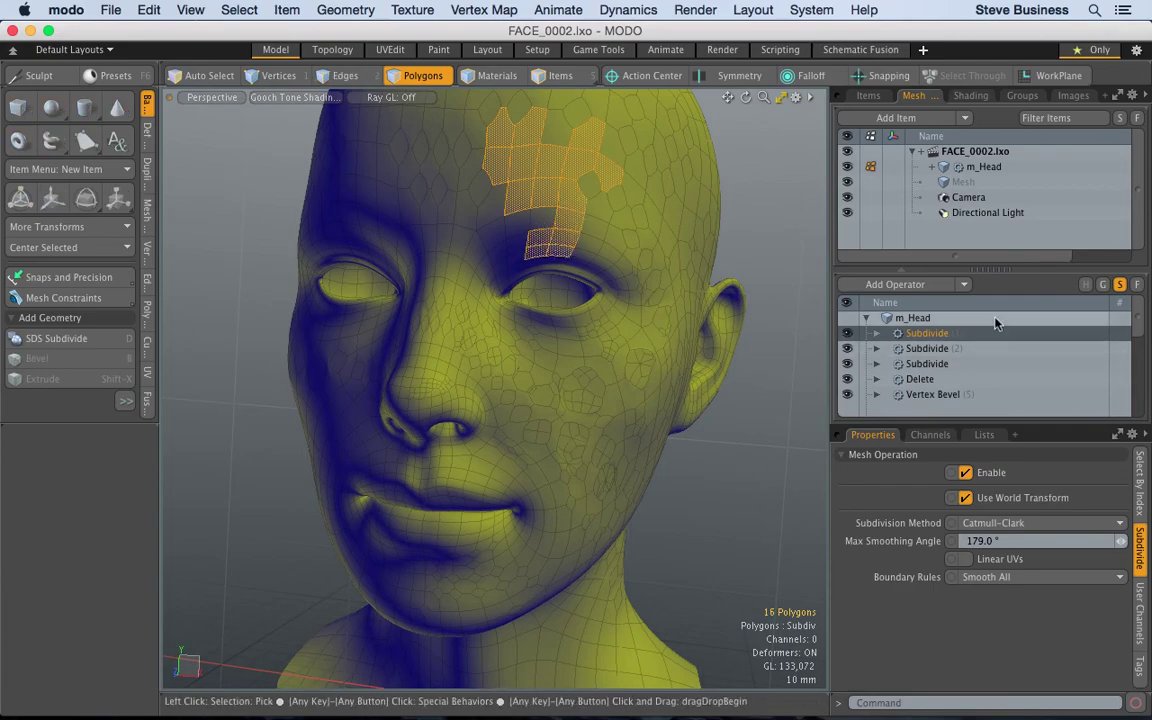
pyautogui.click(965, 287)
pyautogui.moveTo(963, 304)
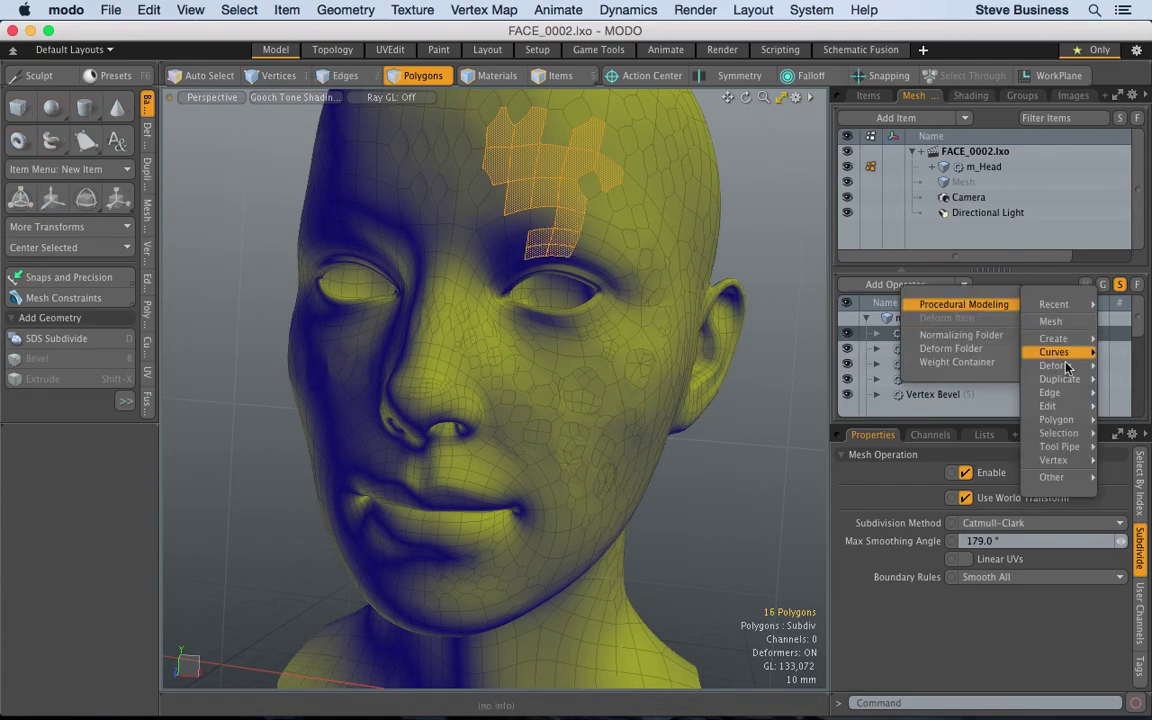
pyautogui.moveTo(1075, 384)
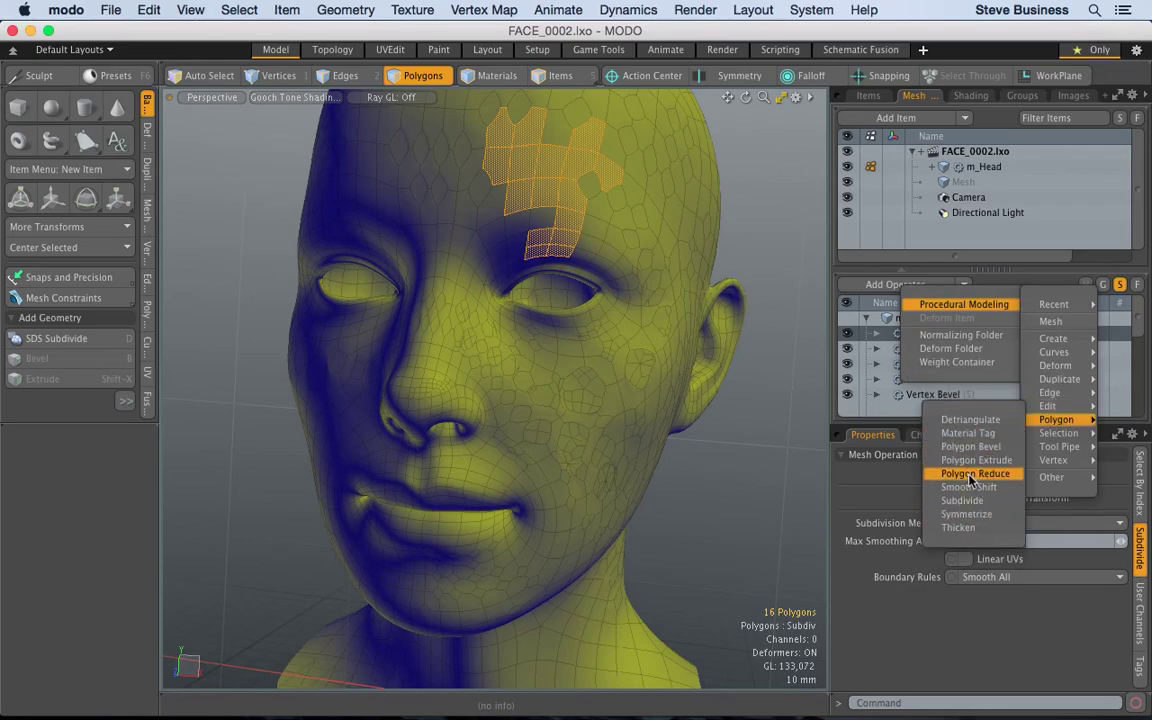
pyautogui.click(975, 474)
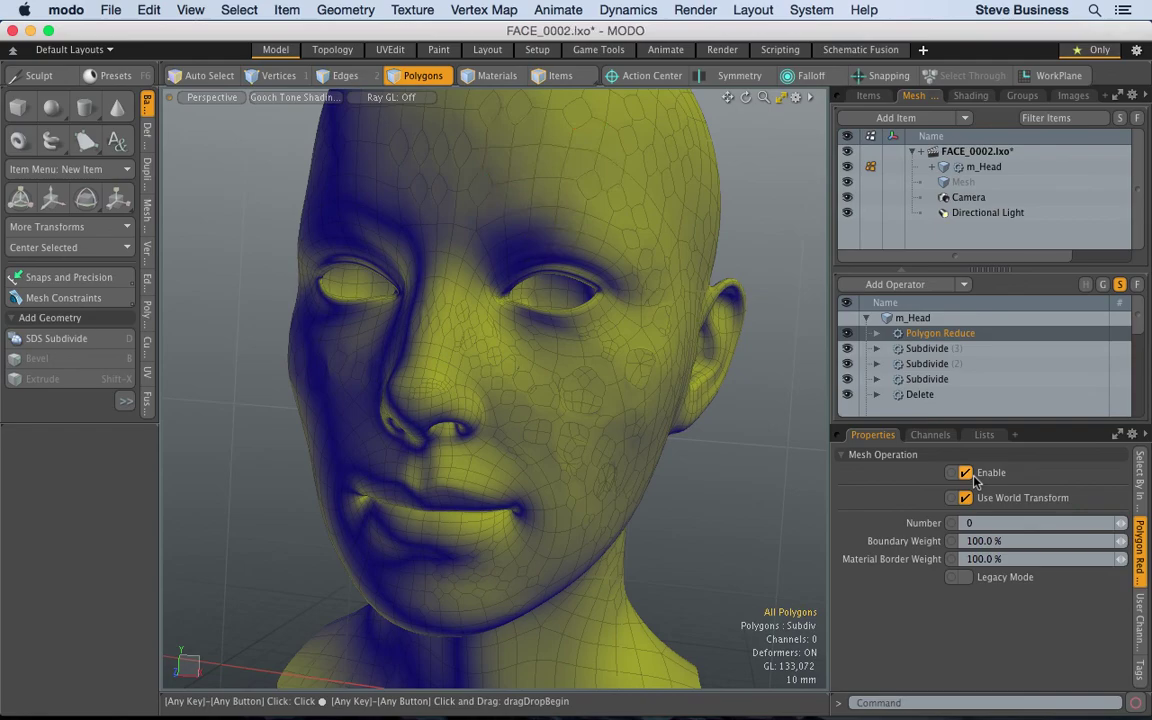
# Step: Raise the Polygon Reduce Number to 16 and disable the operator in the m_Head stack
pyautogui.click(1121, 525)
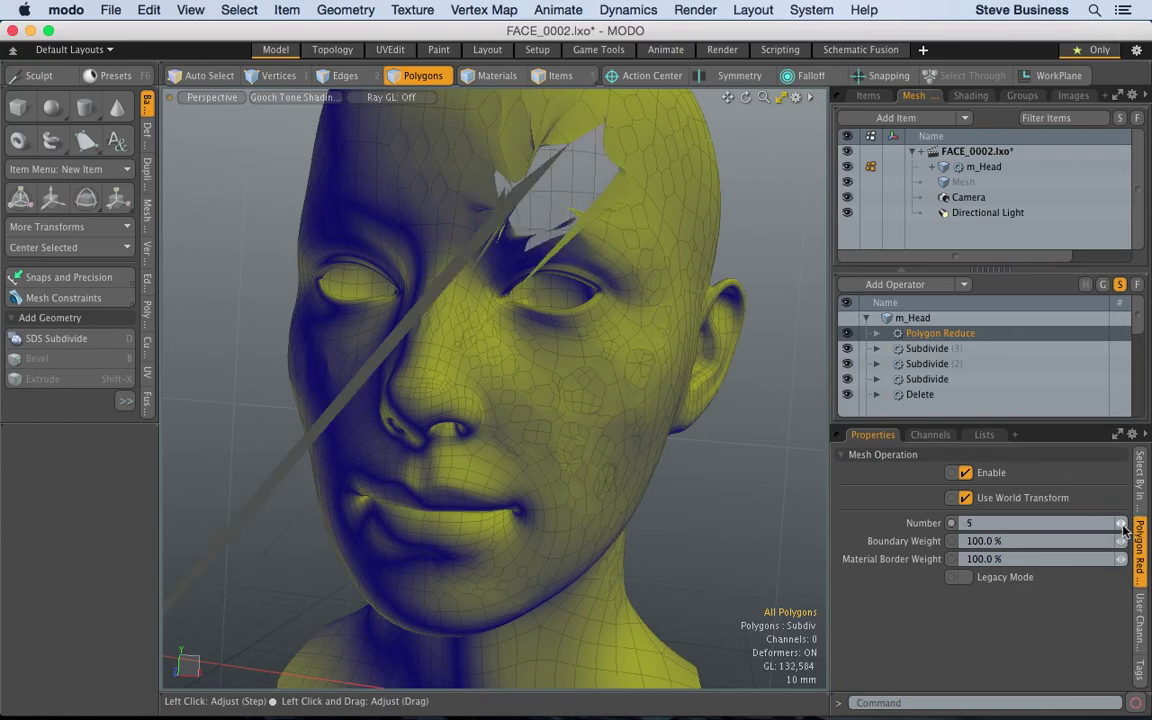
pyautogui.click(1121, 525)
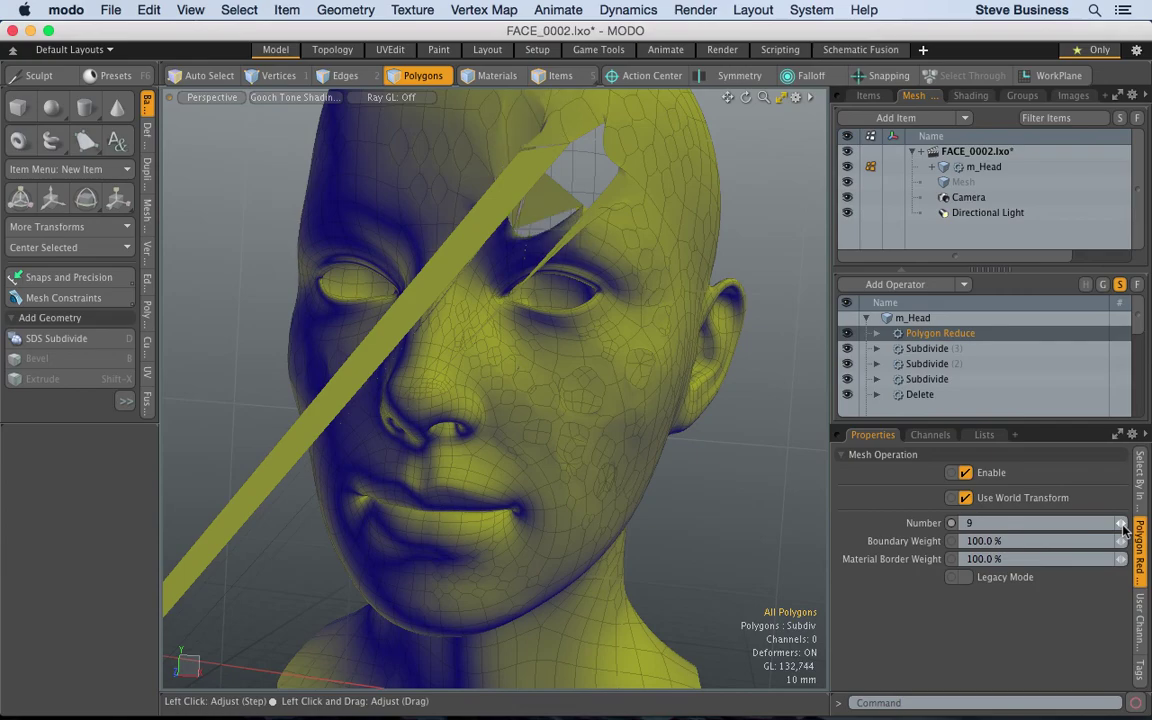
pyautogui.click(1121, 525)
pyautogui.click(1121, 525)
pyautogui.click(1121, 525)
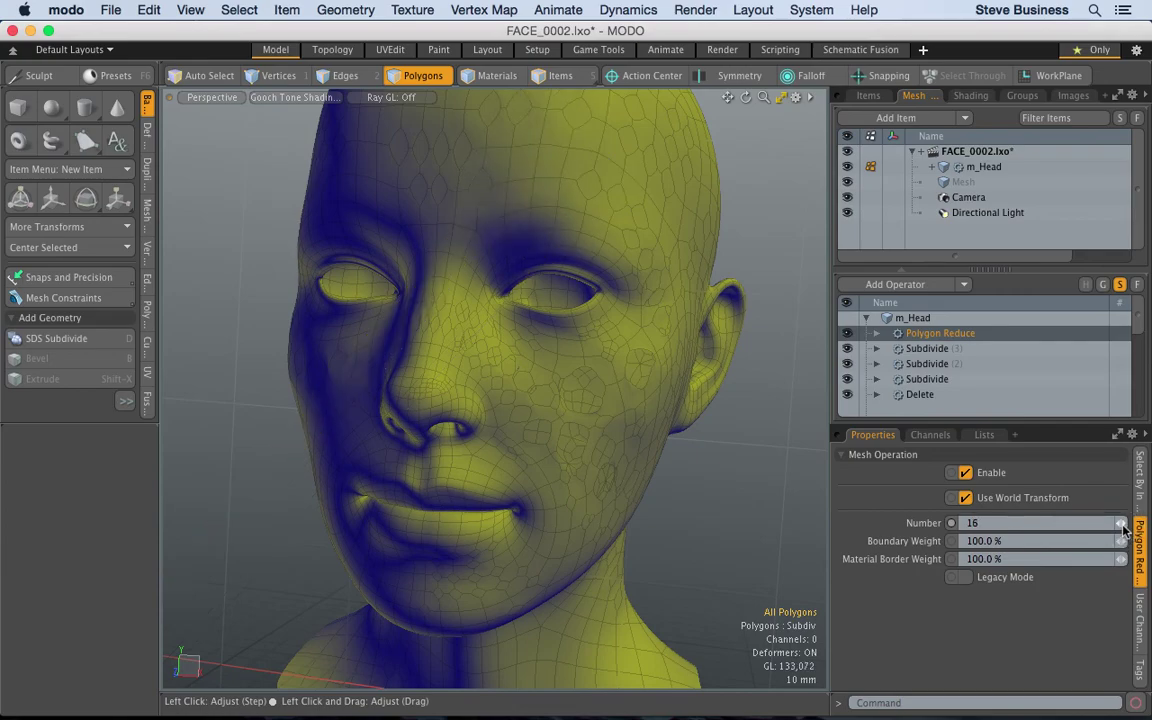
pyautogui.click(848, 333)
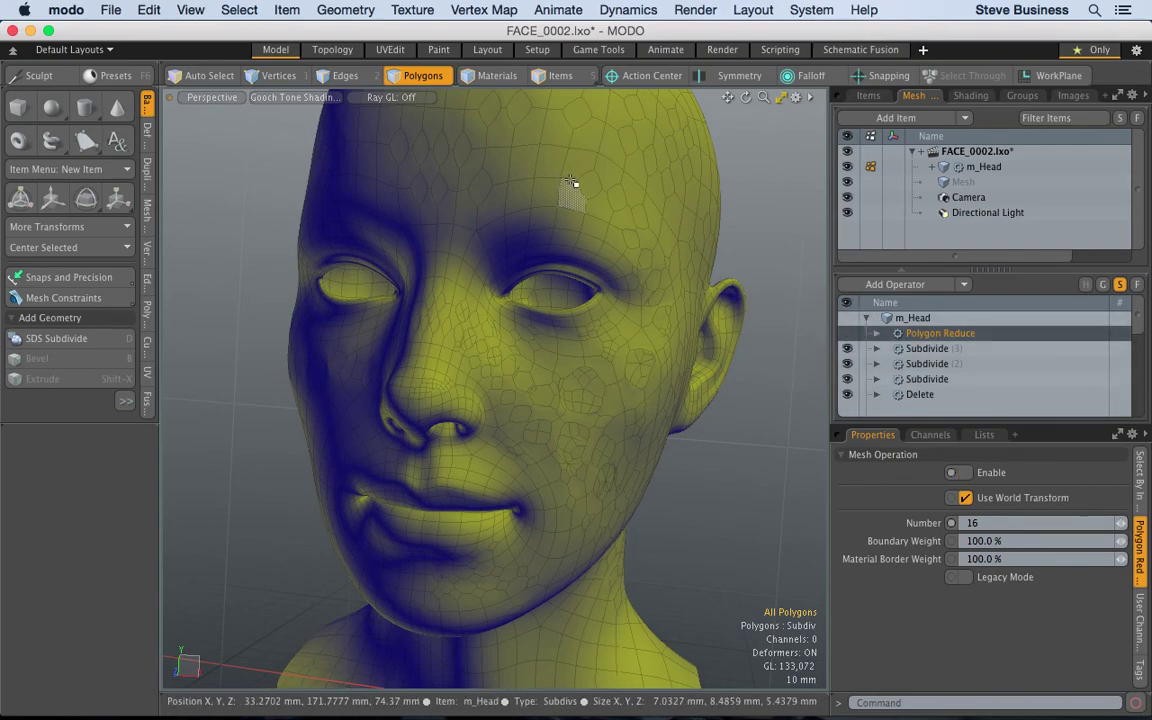
# Step: Add a procedural Vertex Bevel with a 100 um inset to vertices converted from scattered polygons on the forehead, temple and cheek
pyautogui.moveTo(594, 185)
pyautogui.keyDown('shift'); pyautogui.mouseDown()
pyautogui.moveTo(546, 131)
pyautogui.moveTo(660, 175)
pyautogui.moveTo(667, 245)
pyautogui.moveTo(659, 176)
pyautogui.moveTo(631, 206)
pyautogui.moveTo(682, 271)
pyautogui.moveTo(629, 402)
pyautogui.moveTo(557, 354)
pyautogui.moveTo(556, 386)
pyautogui.moveTo(620, 399)
pyautogui.moveTo(585, 409)
pyautogui.moveTo(607, 406)
pyautogui.moveTo(581, 444)
pyautogui.mouseUp(); pyautogui.keyUp('shift')
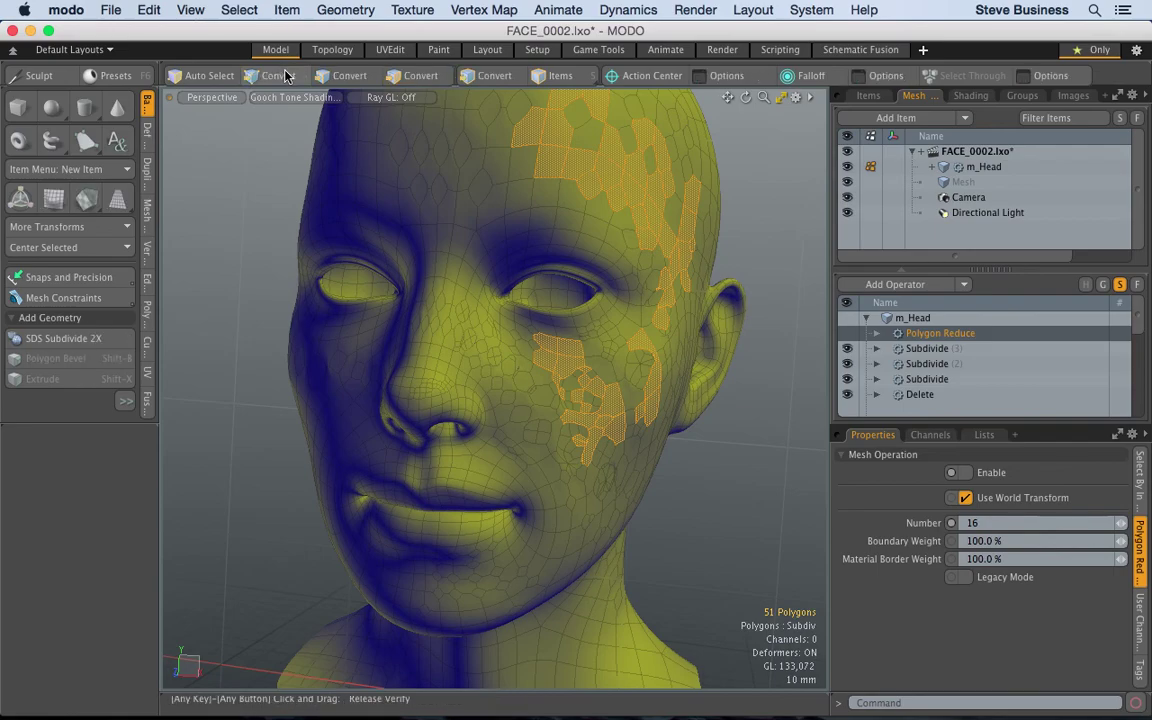
pyautogui.click(280, 76)
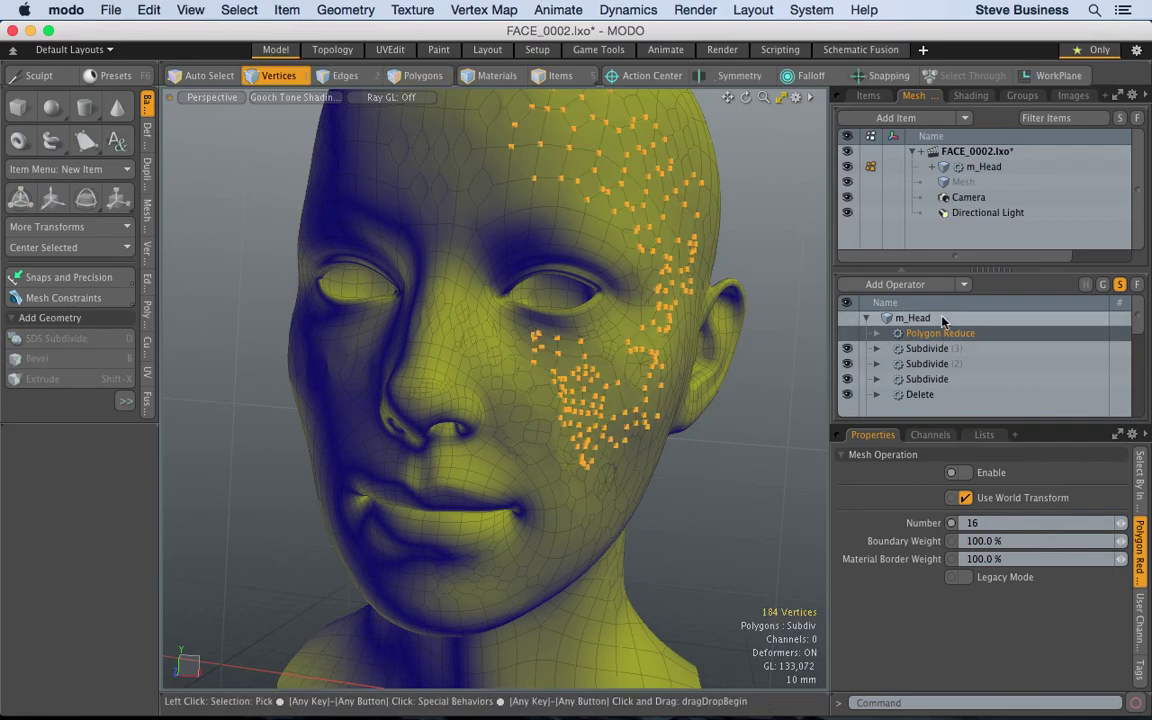
pyautogui.click(966, 288)
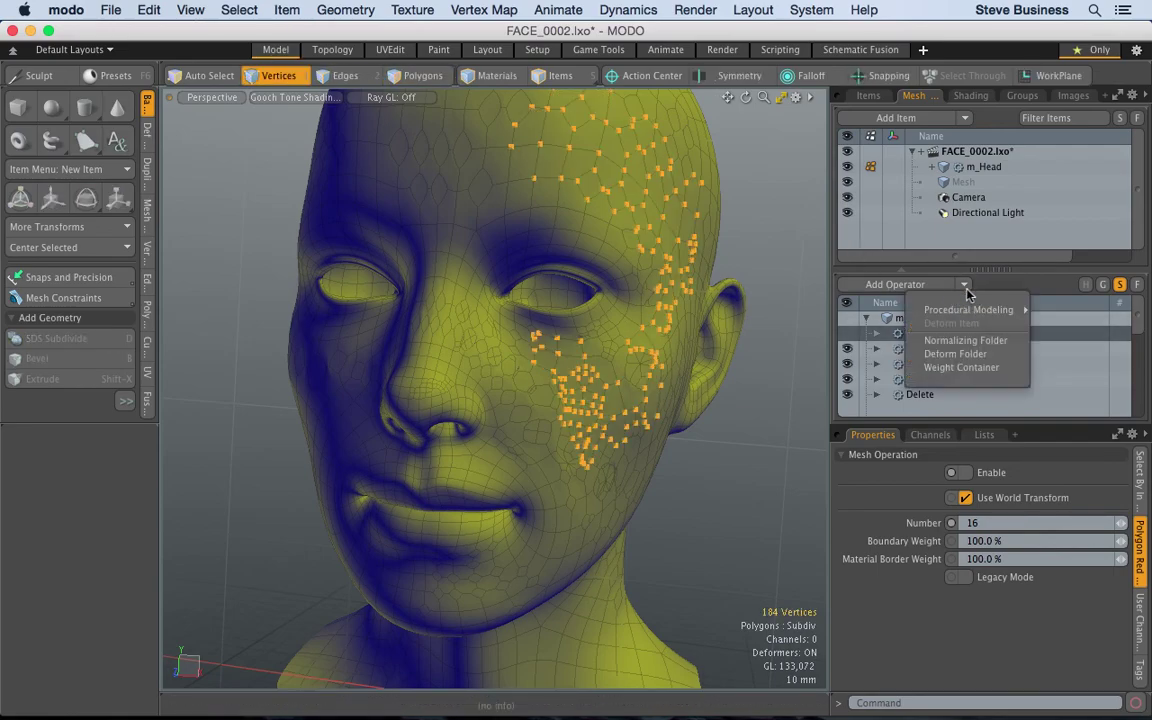
pyautogui.moveTo(935, 309)
pyautogui.moveTo(1054, 310)
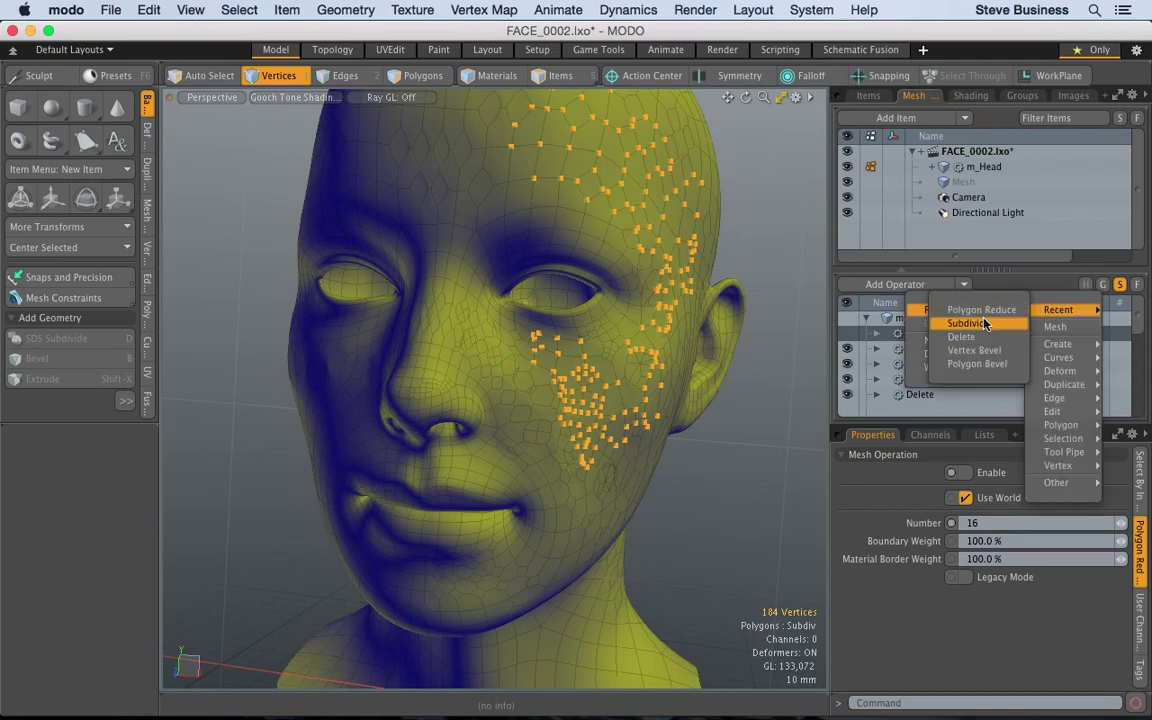
pyautogui.click(975, 351)
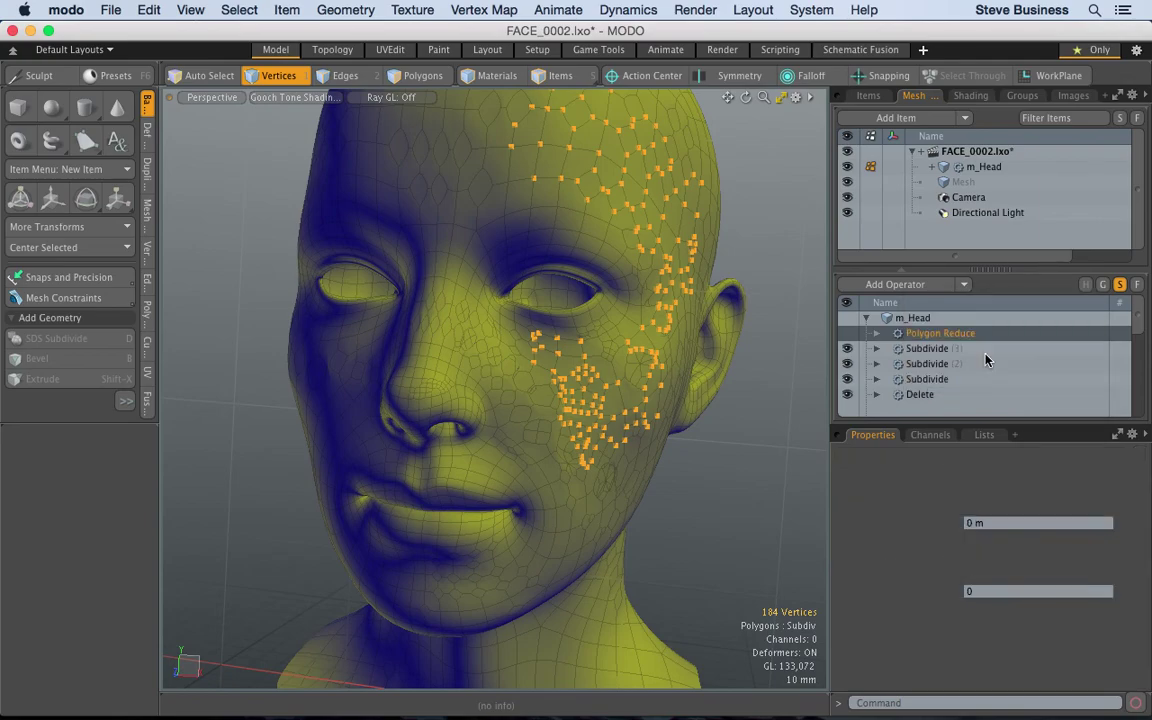
pyautogui.click(1121, 523)
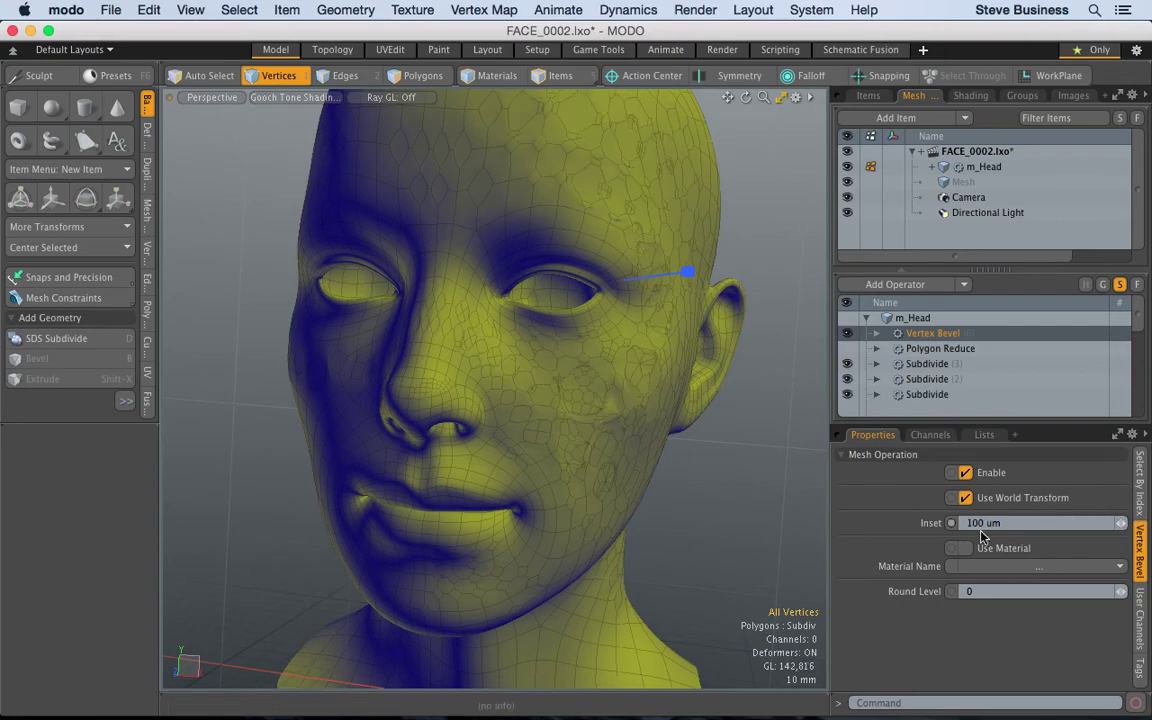
# Step: Switch to edge selection and try adding a procedural Polygon Bevel operator to m_Head
pyautogui.press('2')
pyautogui.keyDown('alt'); pyautogui.moveTo(710, 467); pyautogui.dragTo(651, 453); pyautogui.keyUp('alt')
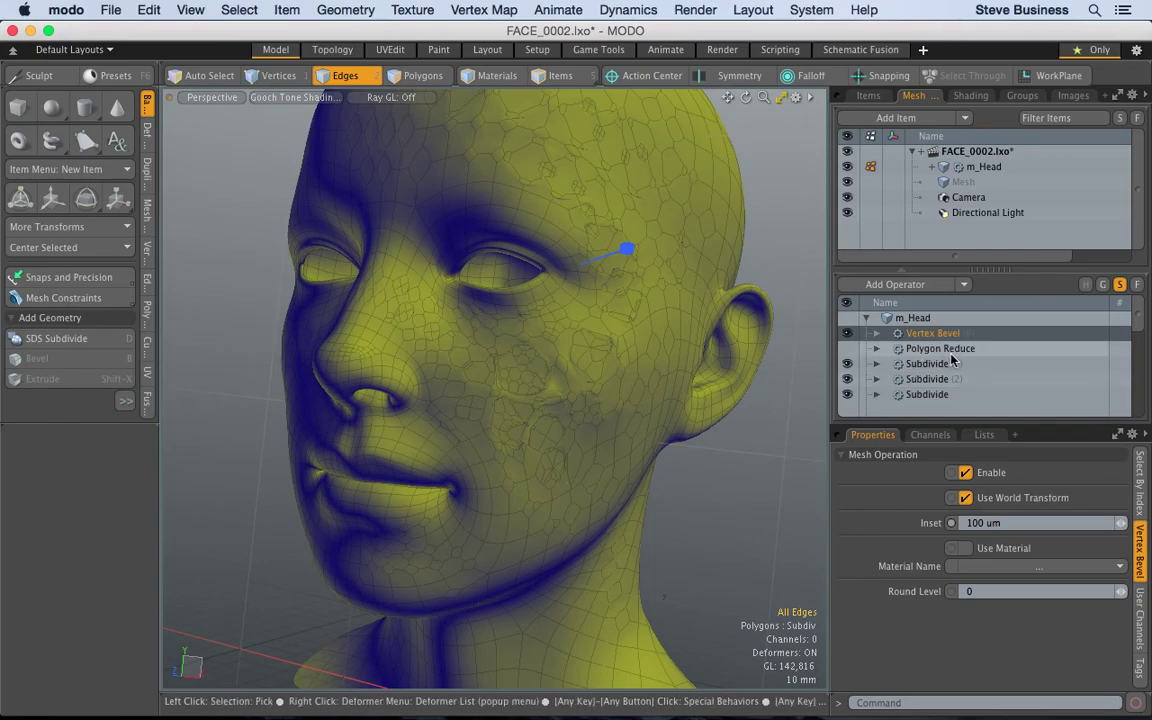
pyautogui.click(912, 318)
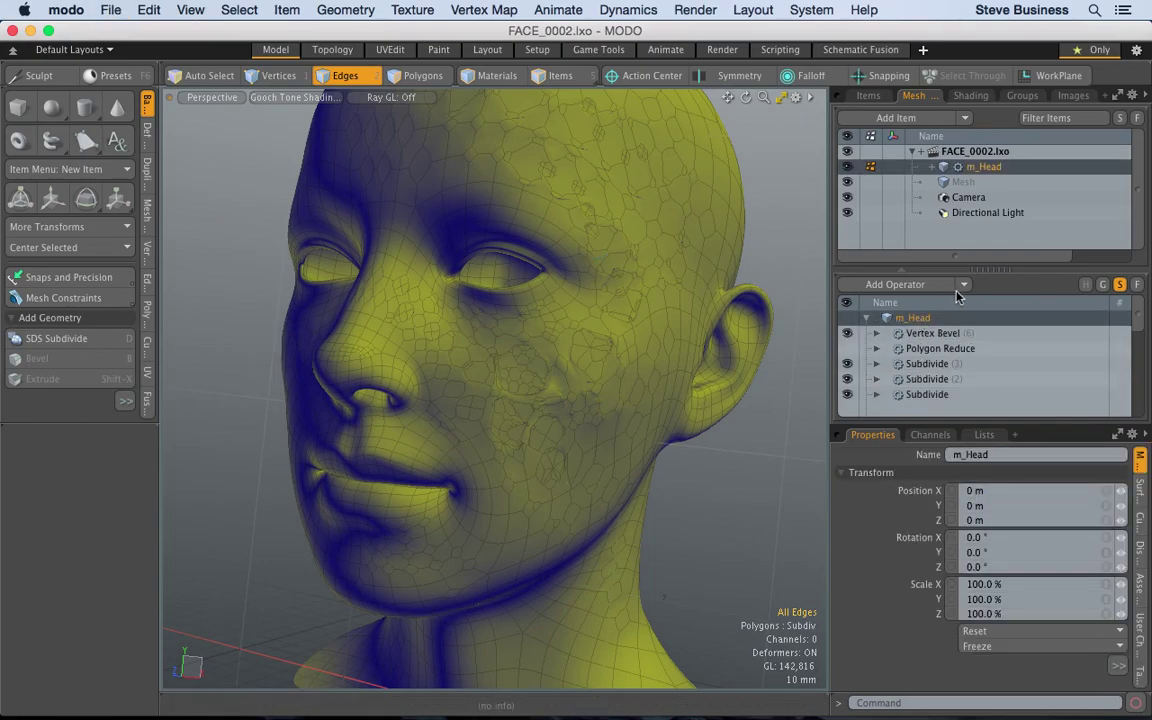
pyautogui.rightClick(908, 300)
pyautogui.moveTo(972, 320)
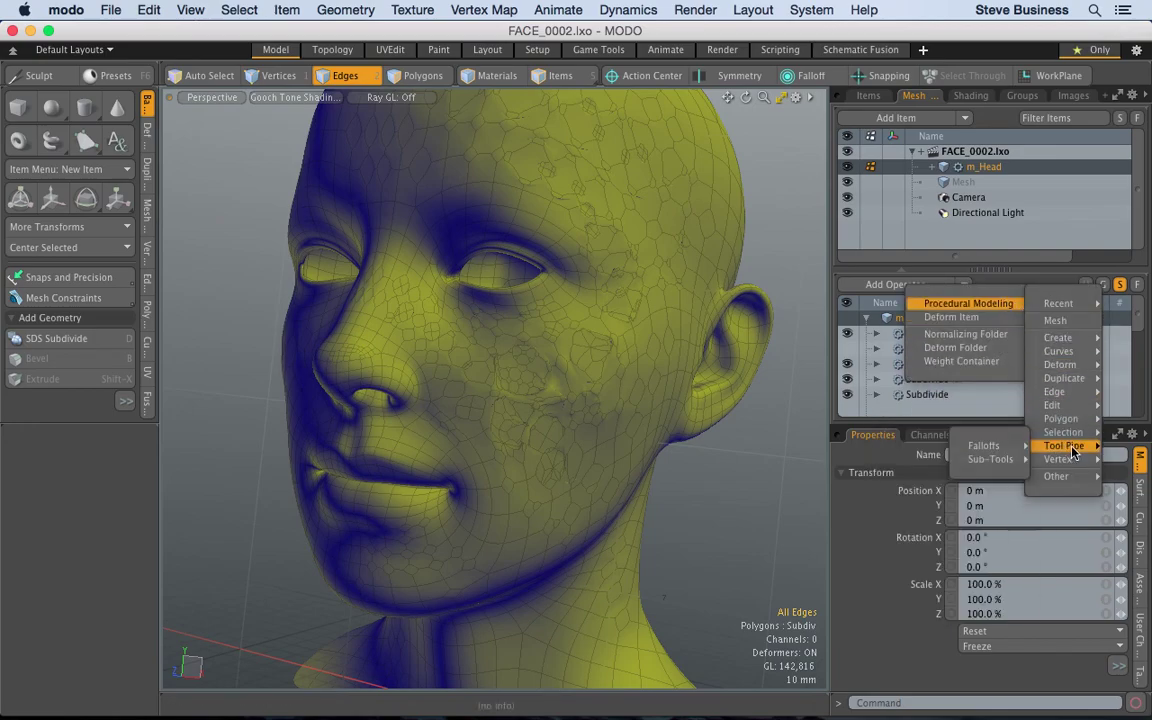
pyautogui.moveTo(1068, 420)
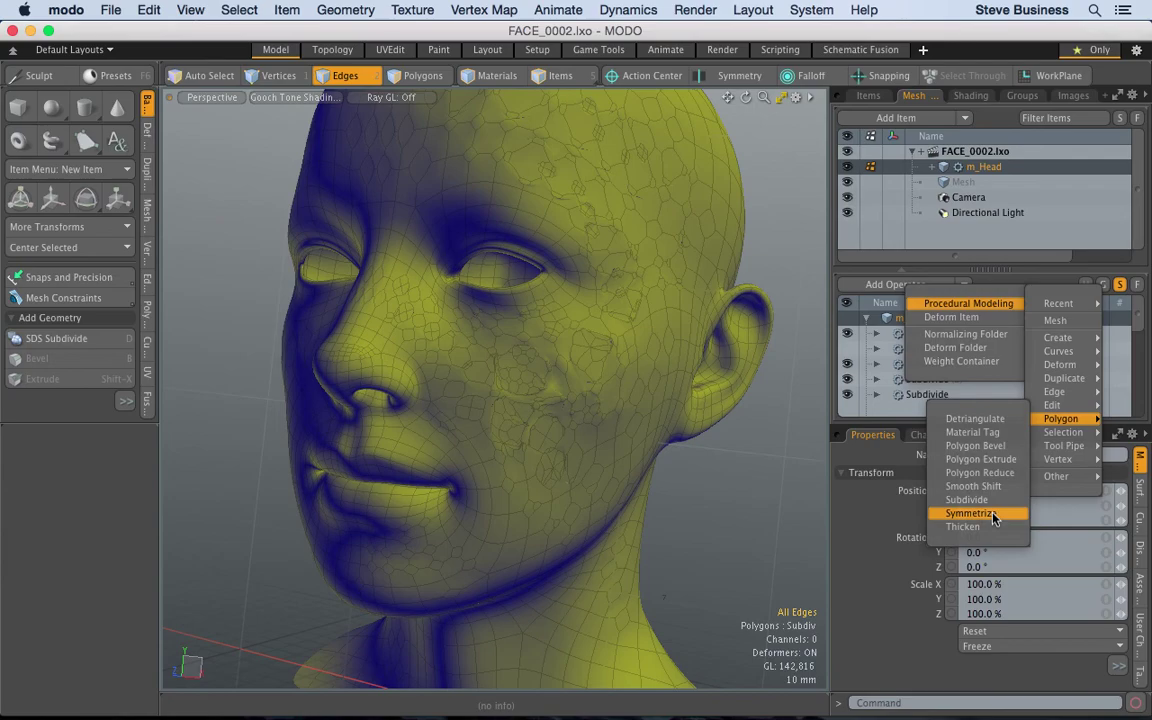
pyautogui.click(990, 446)
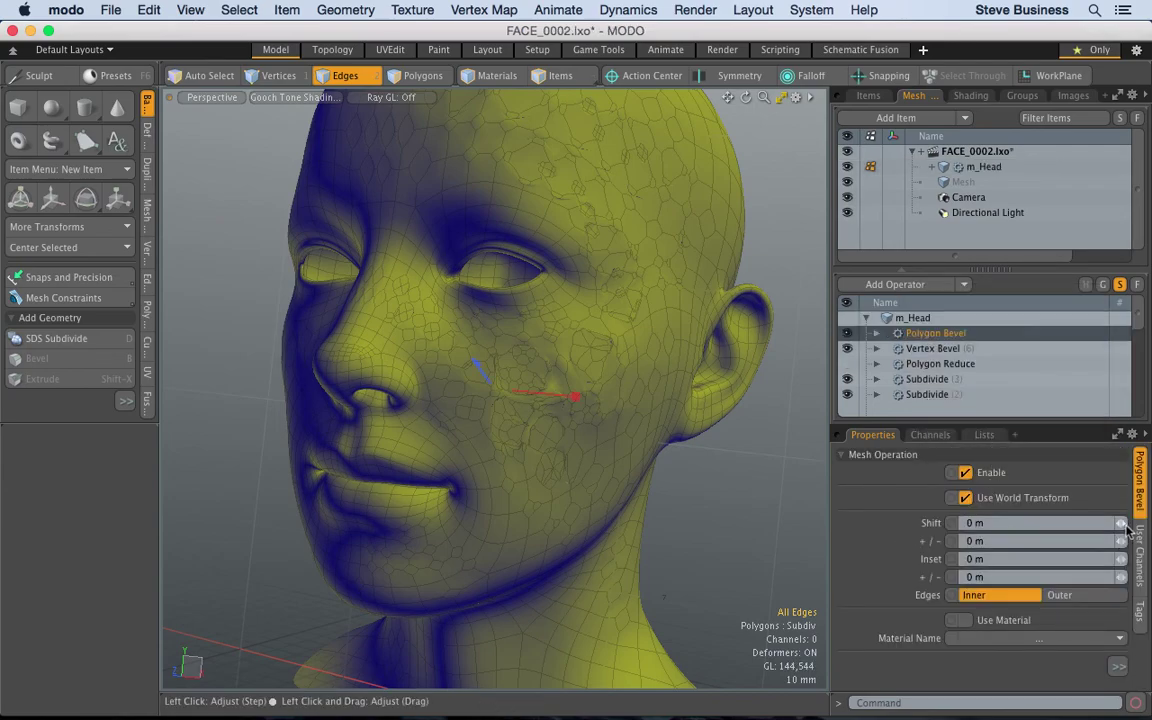
# Step: Disable Group Polygons for the Polygon Bevel and set its Shift to 14 mm and Inset to 1 mm
pyautogui.moveTo(941, 427); pyautogui.dragTo(939, 364)
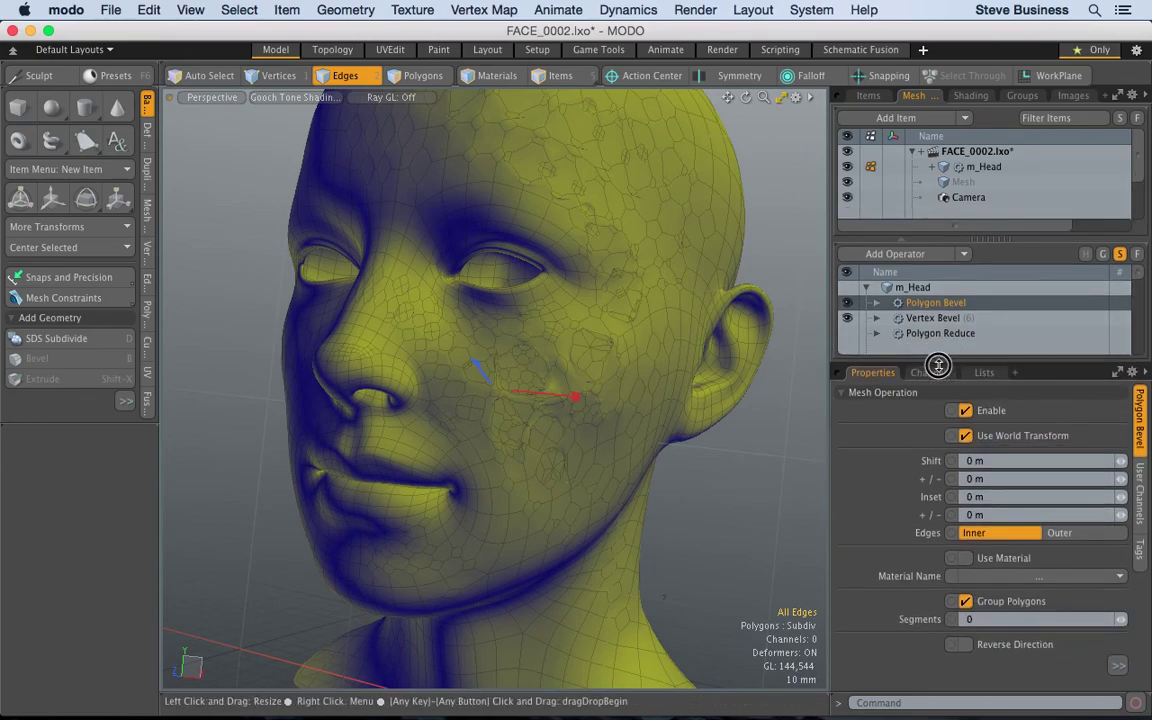
pyautogui.click(964, 601)
pyautogui.click(1124, 463)
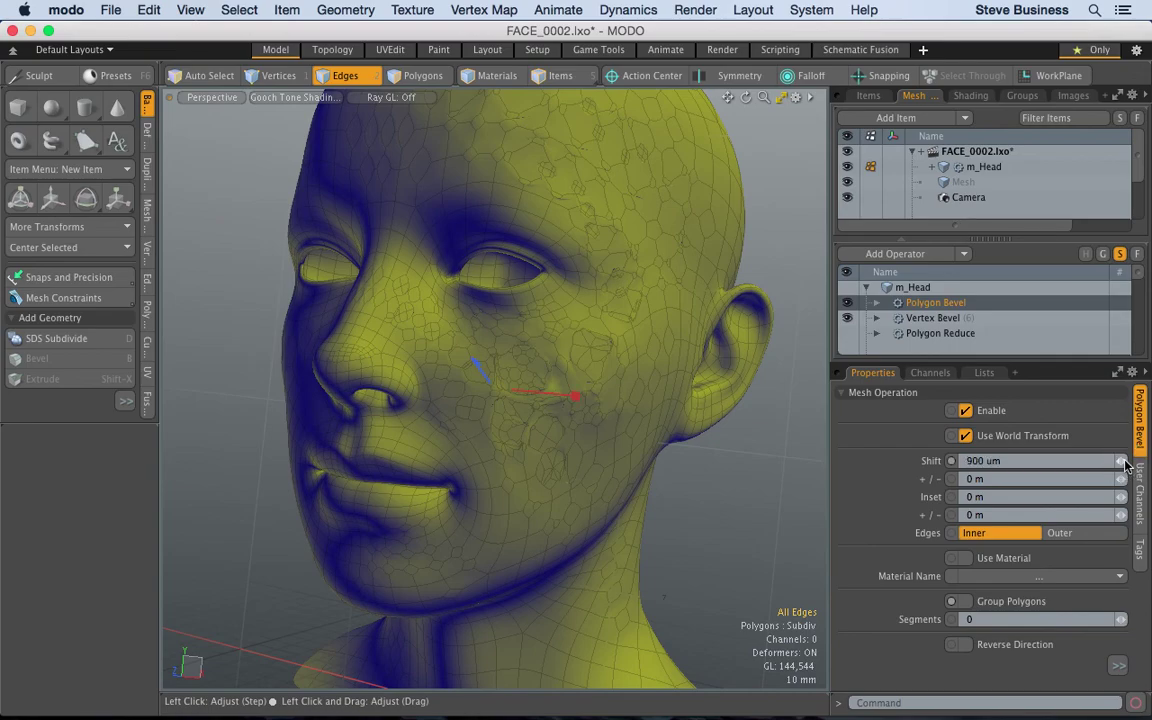
pyautogui.click(1075, 461)
pyautogui.write('5 ')
pyautogui.write('mm')
pyautogui.click(999, 497)
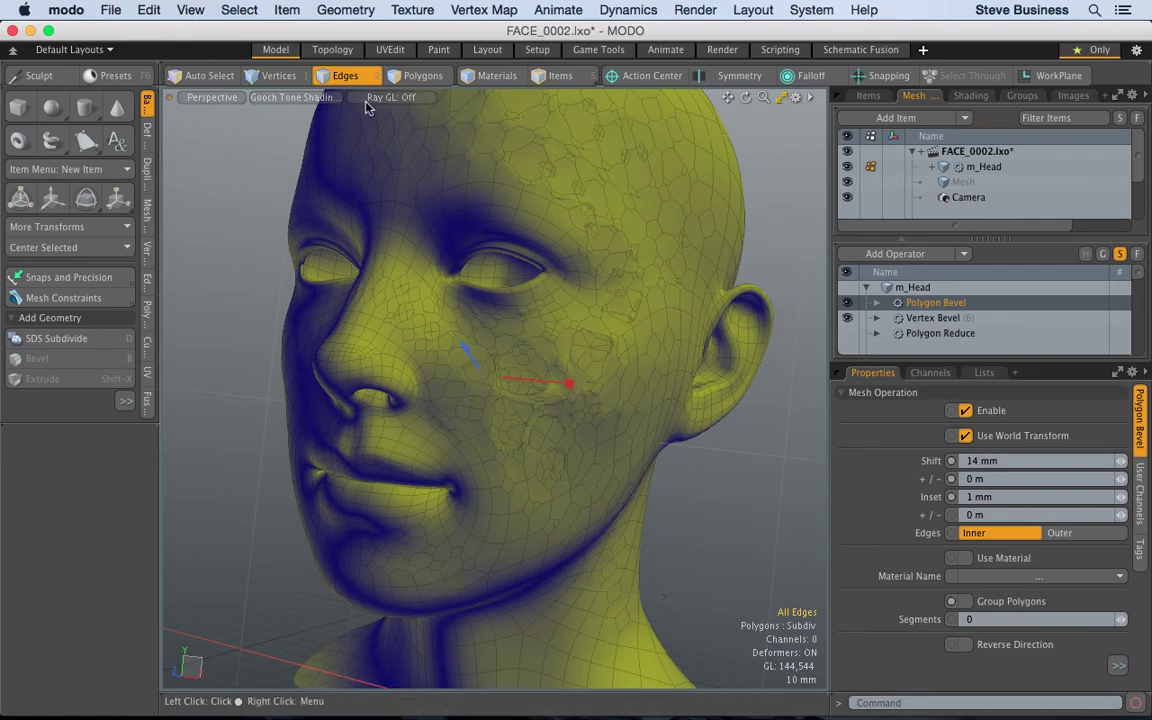
# Step: Select a single polygon on the cheek and disable the Polygon Bevel operator
pyautogui.click(424, 76)
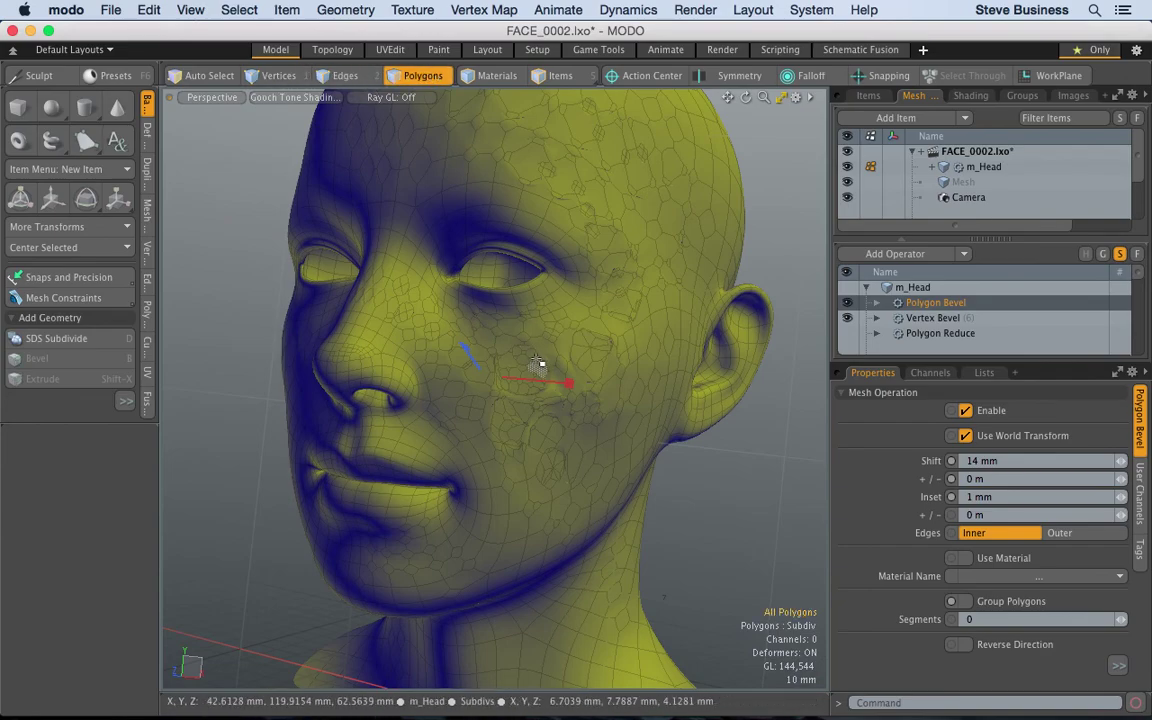
pyautogui.click(601, 399)
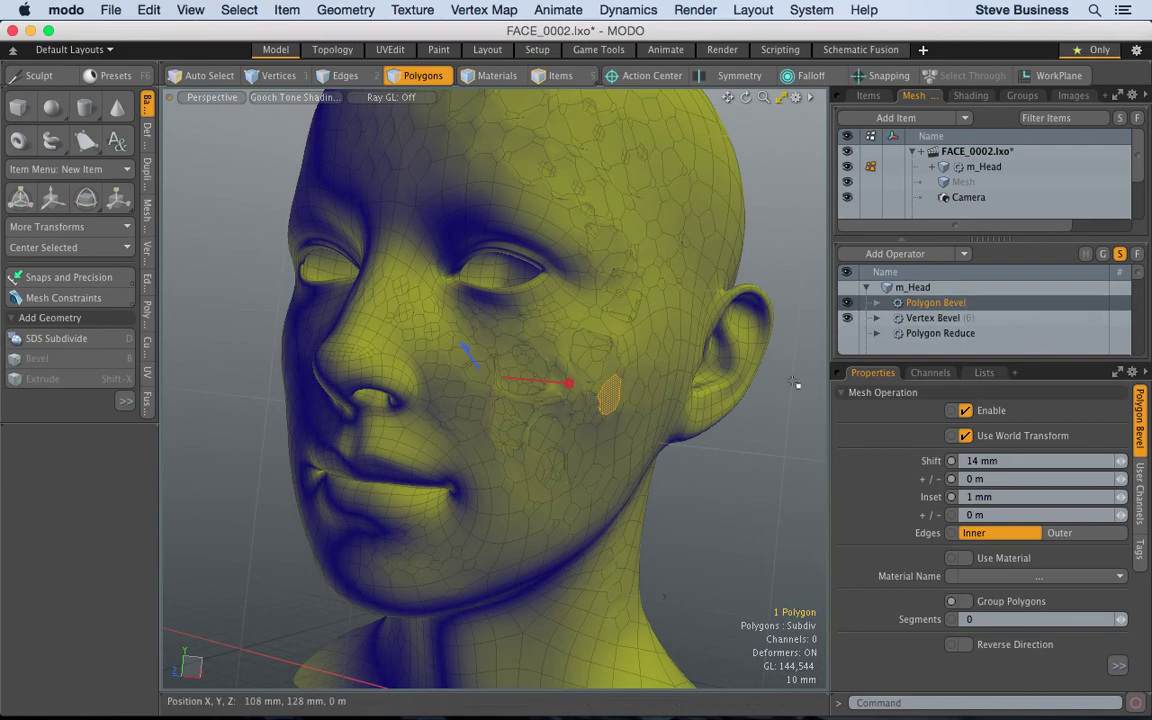
pyautogui.click(588, 436)
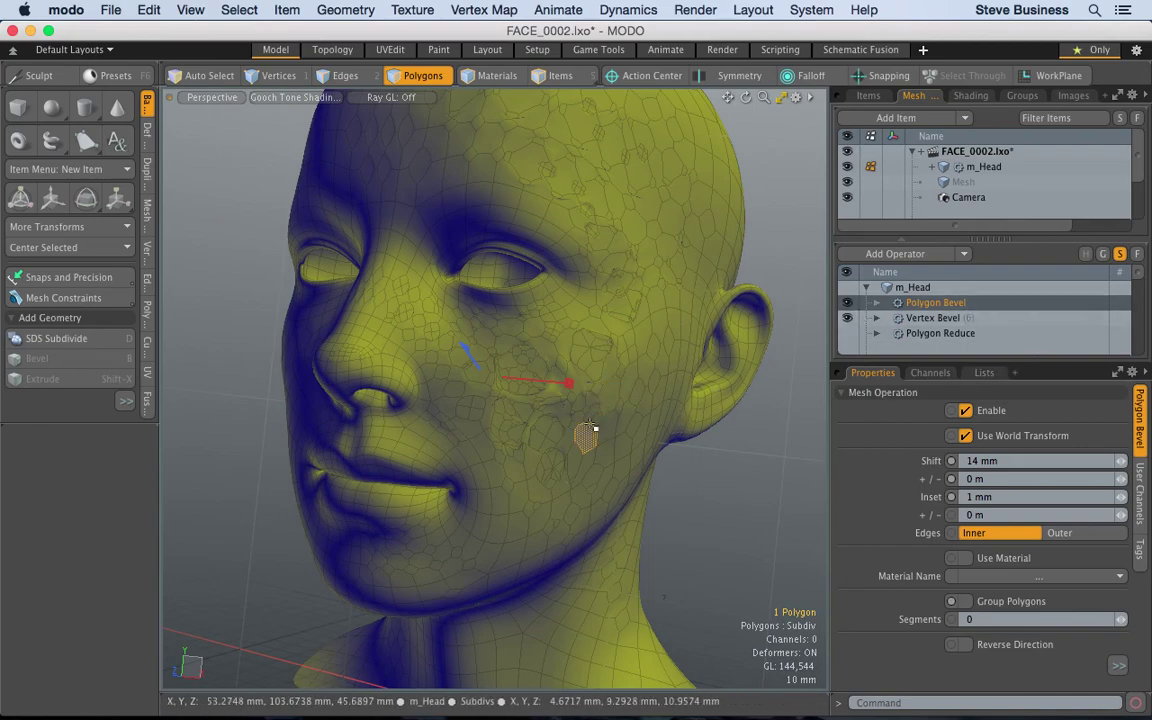
pyautogui.click(847, 302)
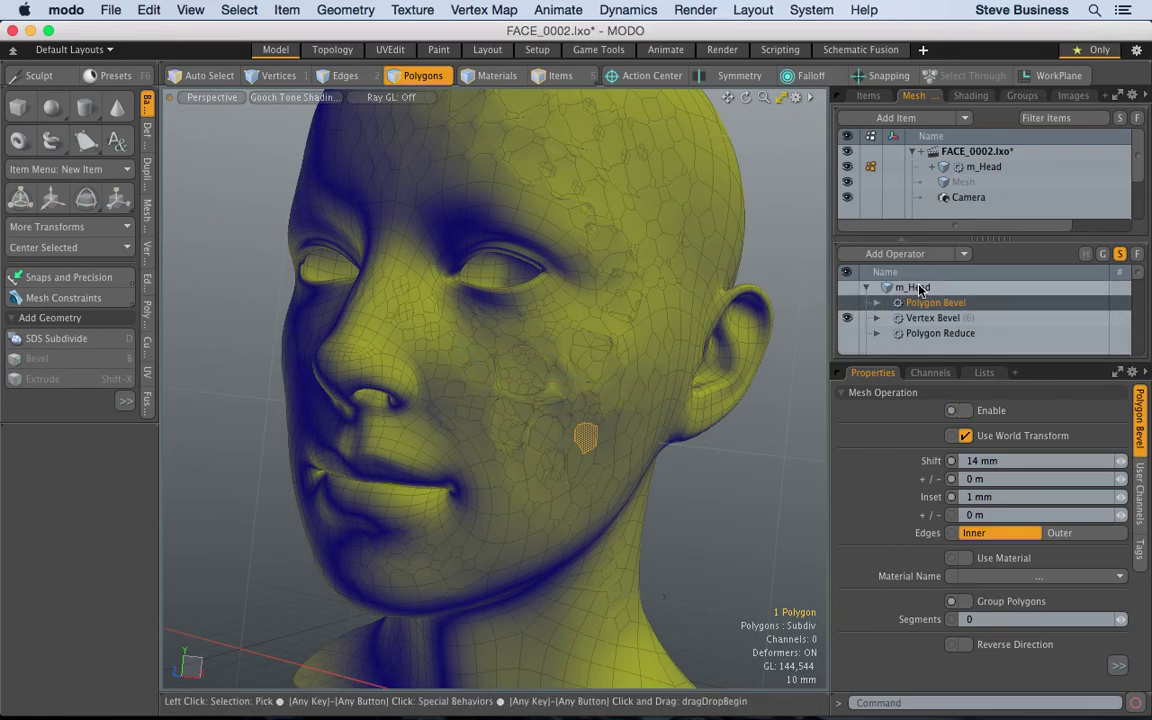
# Step: Undo the recent changes back to before the Polygon Bevel operator was added, restoring the edge selection at the temple
pyautogui.press('super+z')
pyautogui.press('super+z')
pyautogui.press('super+z')
pyautogui.press('super+z')
pyautogui.press('super+z')
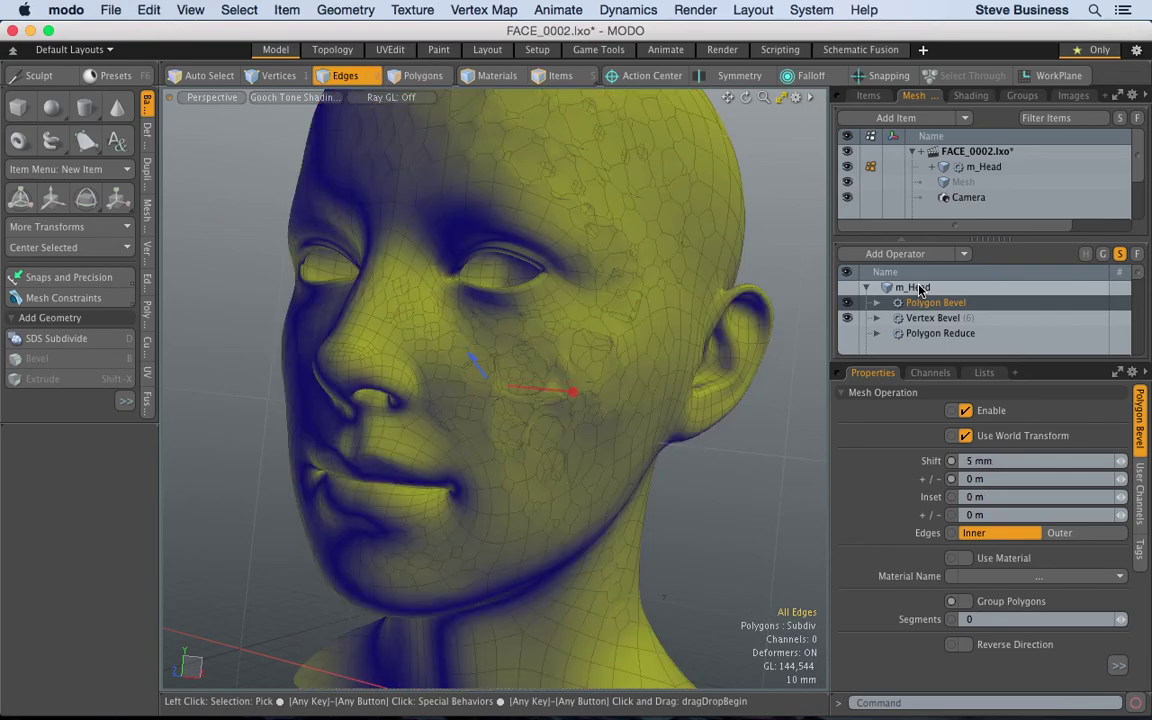
pyautogui.press('super+z')
pyautogui.press('super+z')
pyautogui.press('super+z')
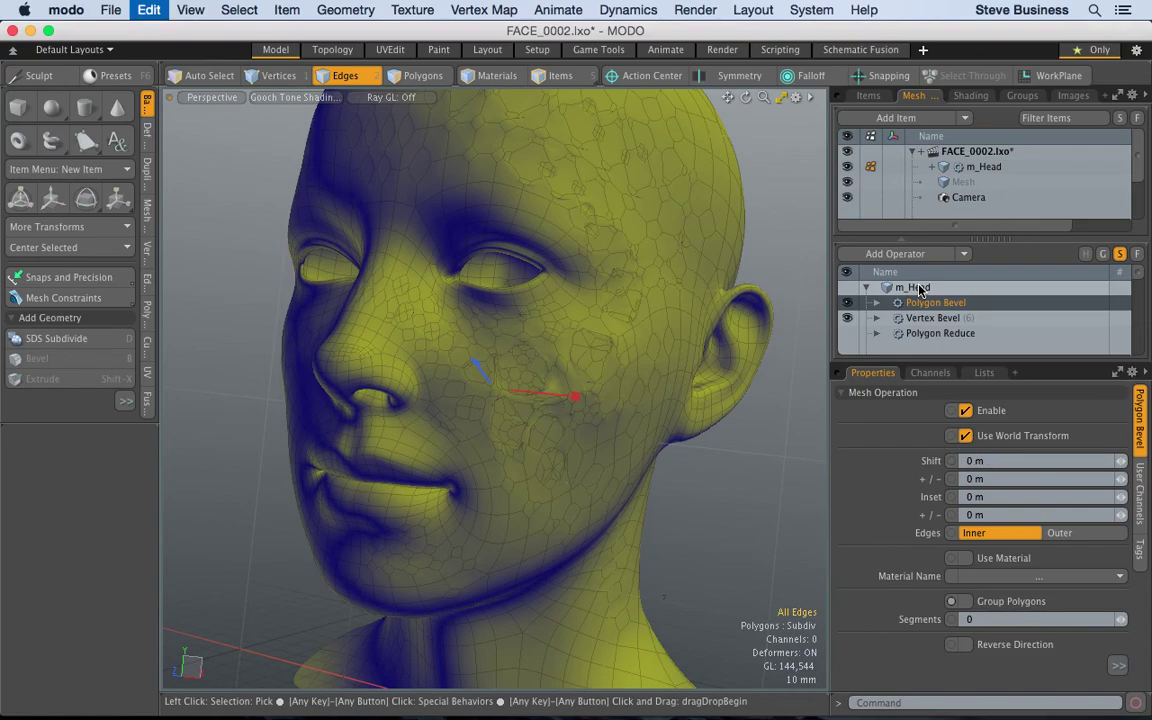
pyautogui.press('super+z')
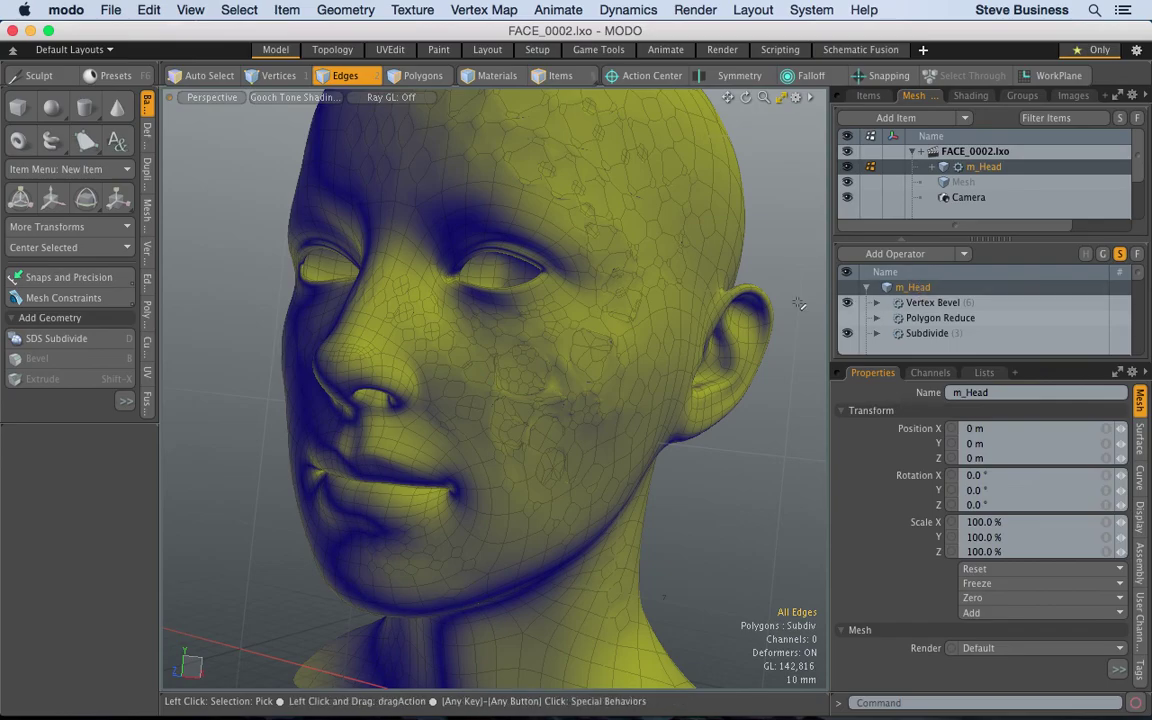
pyautogui.press('super+z')
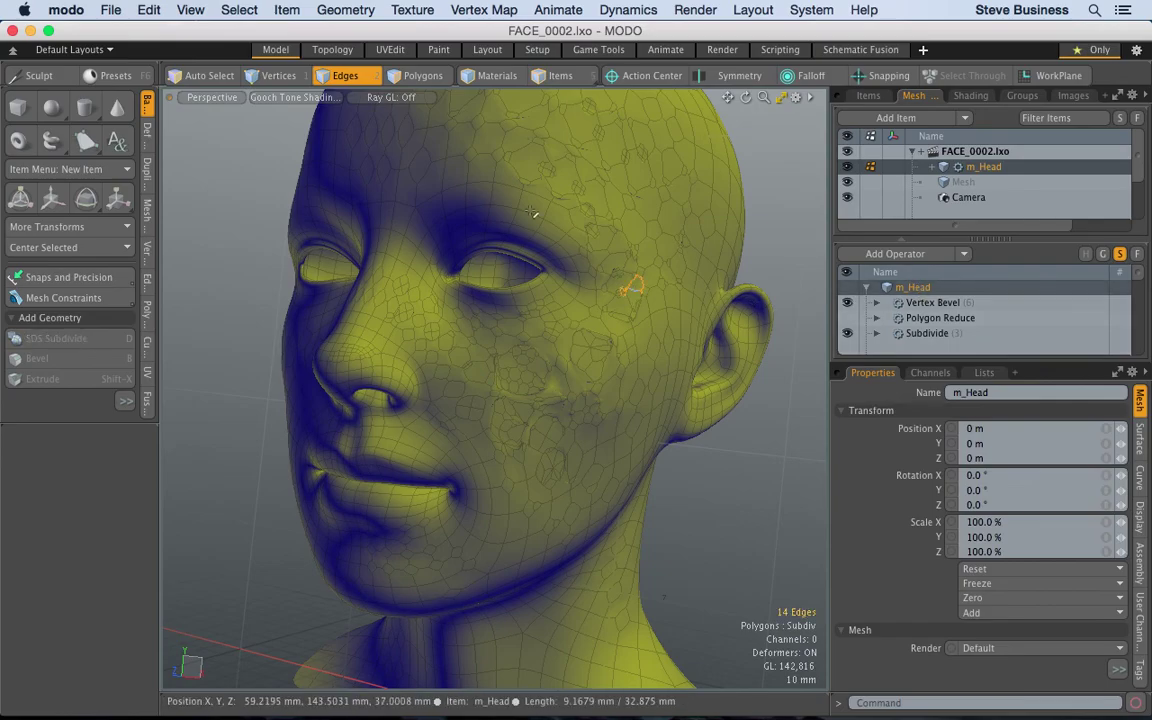
# Step: Select all connected polygons of the head and add a procedural Polygon Bevel operator to them
pyautogui.click(422, 76)
pyautogui.doubleClick(640, 340)
pyautogui.click(965, 255)
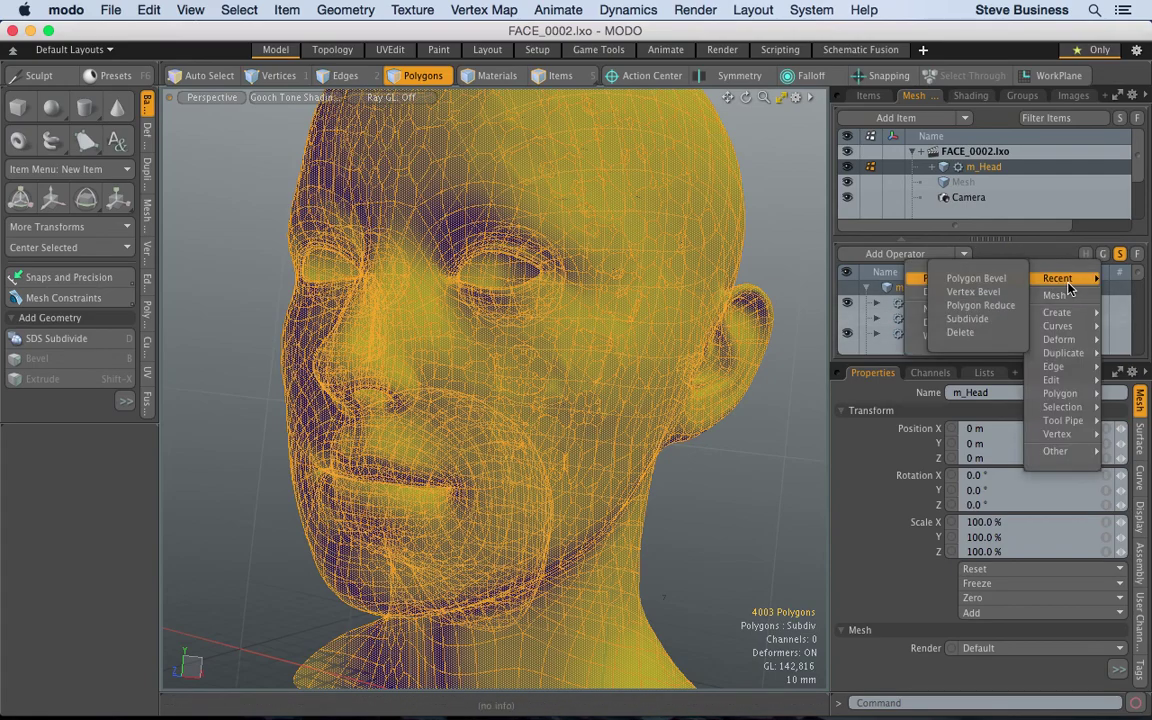
pyautogui.moveTo(1000, 284)
pyautogui.moveTo(1057, 279)
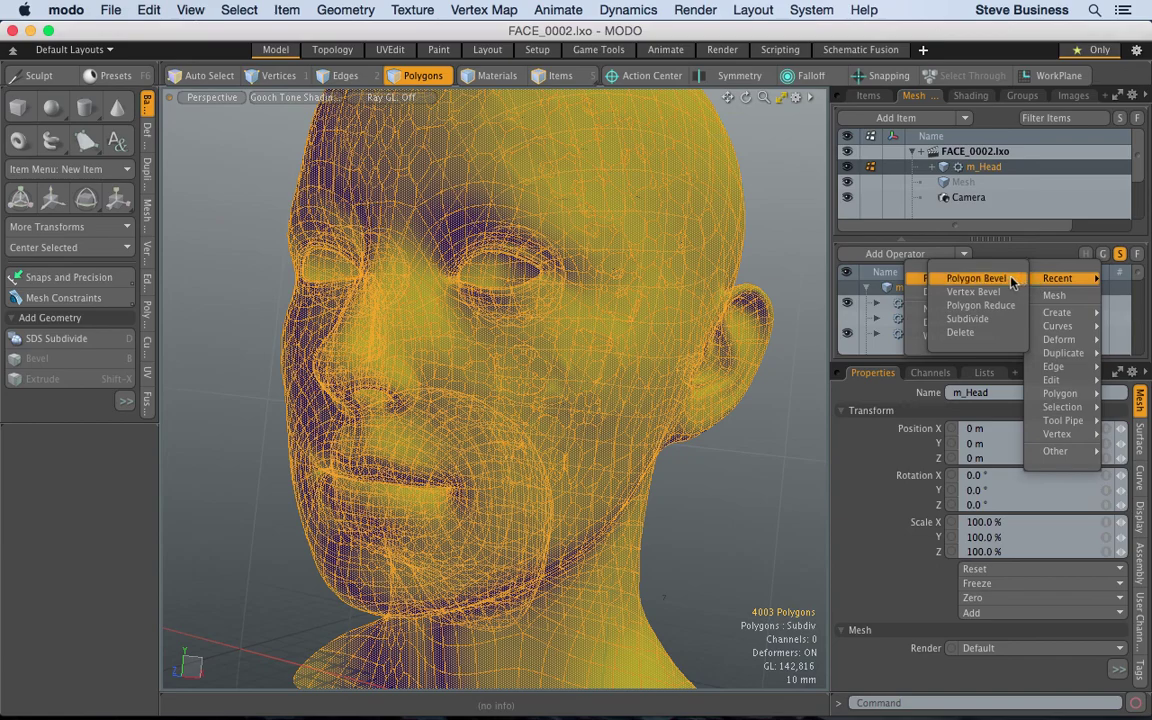
pyautogui.click(1012, 283)
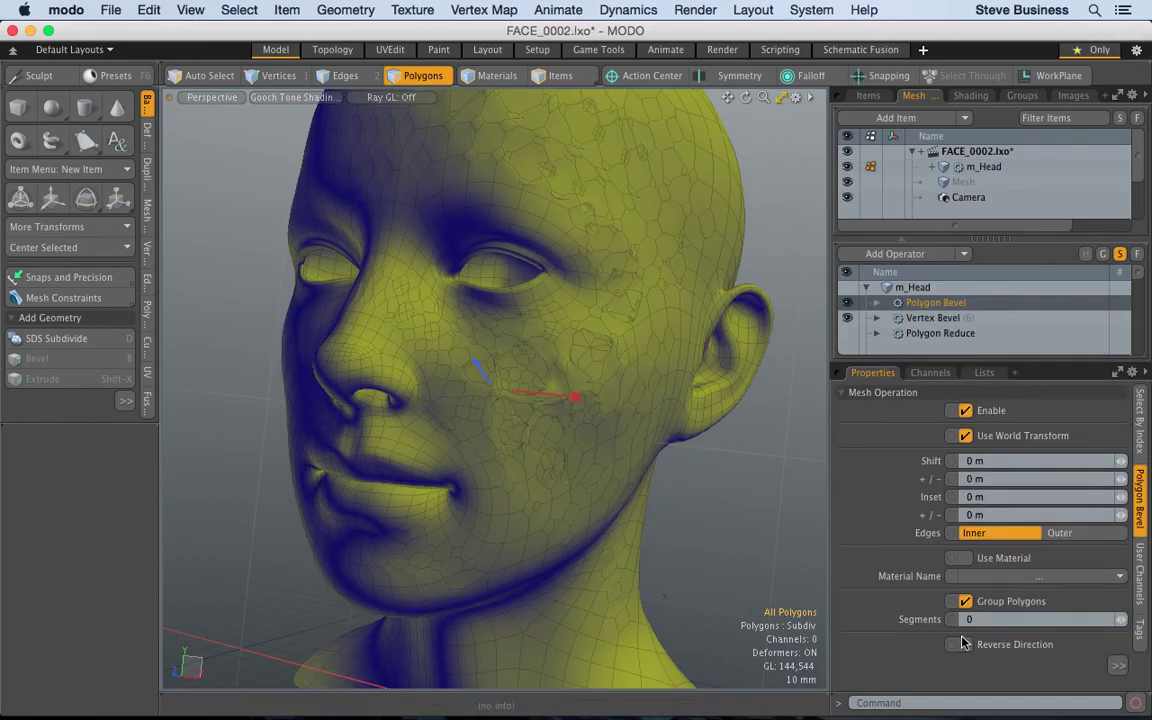
# Step: Turn off Group Polygons, set the bevel's Shift to 10 mm with Inner edges, and disable the Polygon Bevel operator
pyautogui.click(966, 603)
pyautogui.moveTo(1123, 462); pyautogui.dragTo(1145, 458)
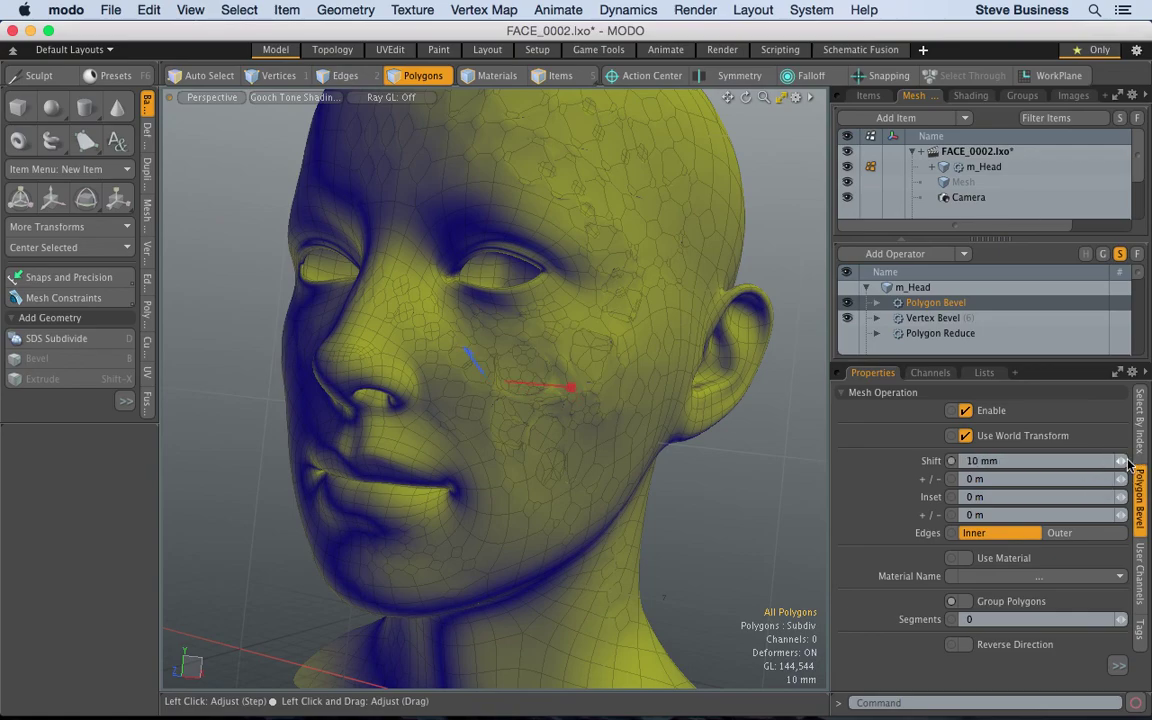
pyautogui.click(1062, 533)
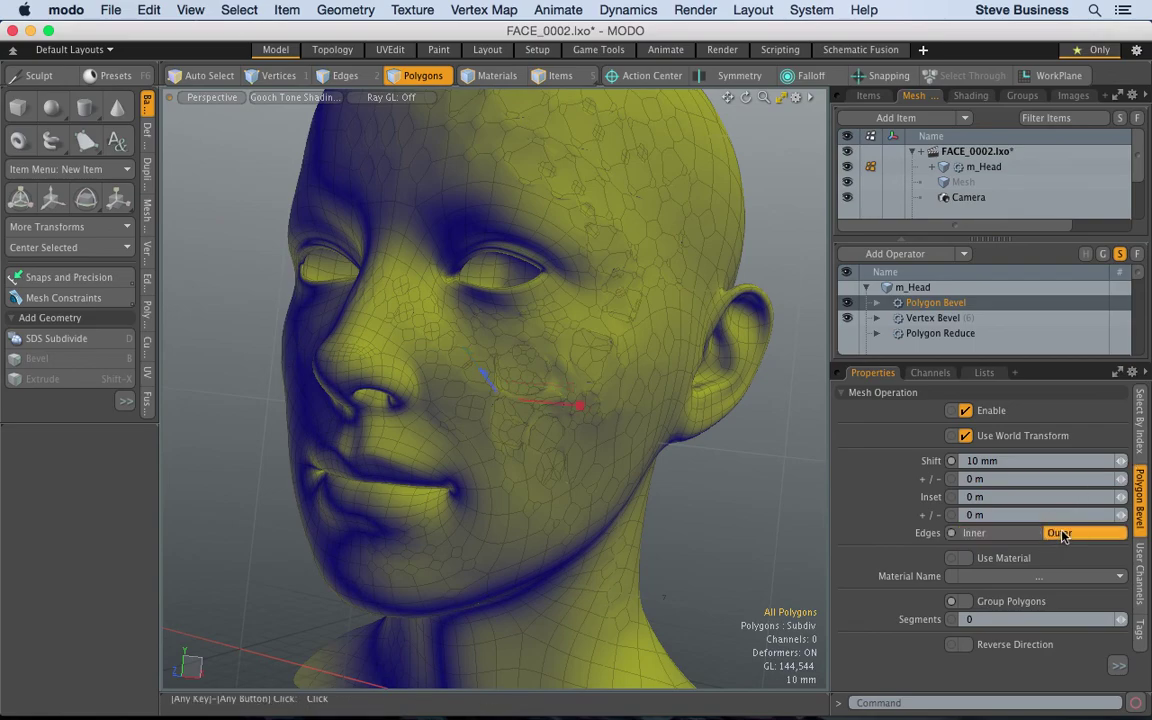
pyautogui.click(1007, 541)
pyautogui.click(847, 302)
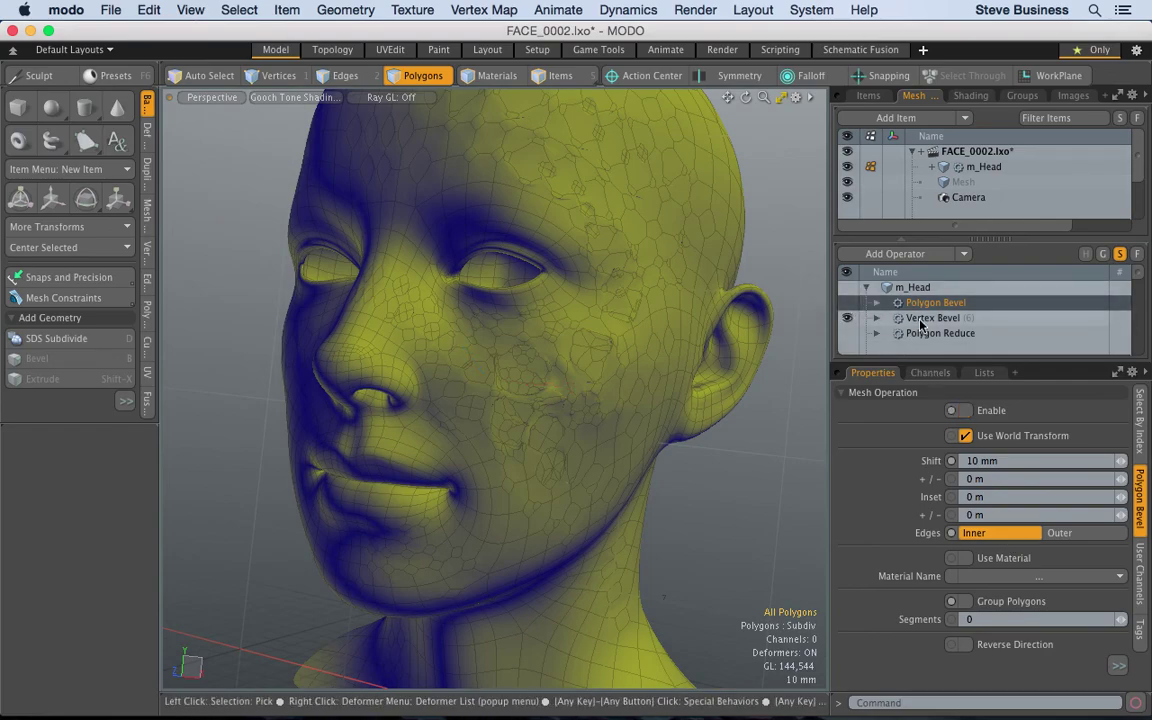
# Step: Add a procedural Freeze operator to m_Head and save the scene
pyautogui.click(915, 287)
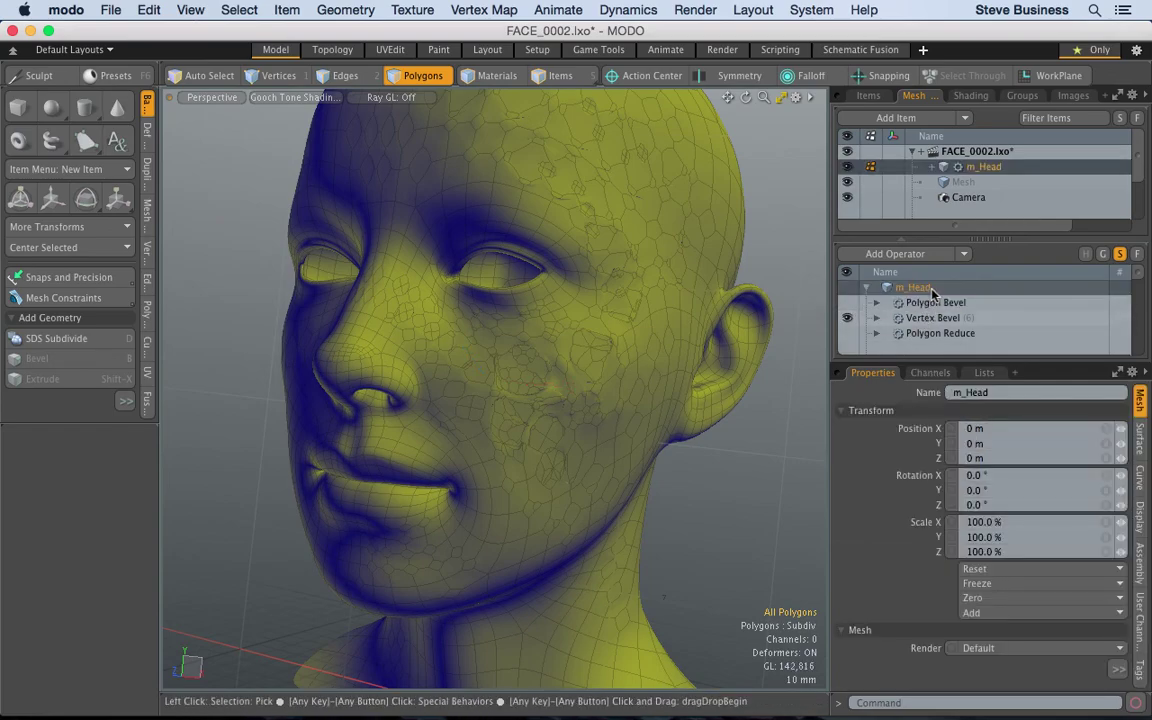
pyautogui.click(950, 254)
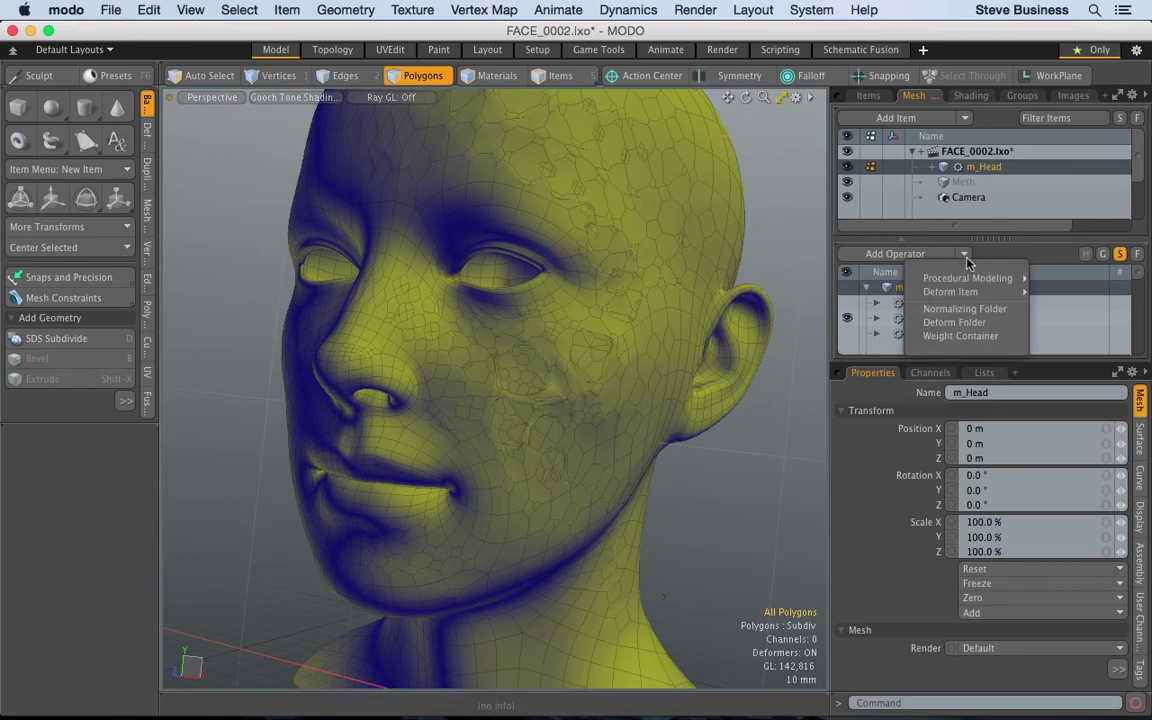
pyautogui.moveTo(971, 295)
pyautogui.moveTo(1087, 370)
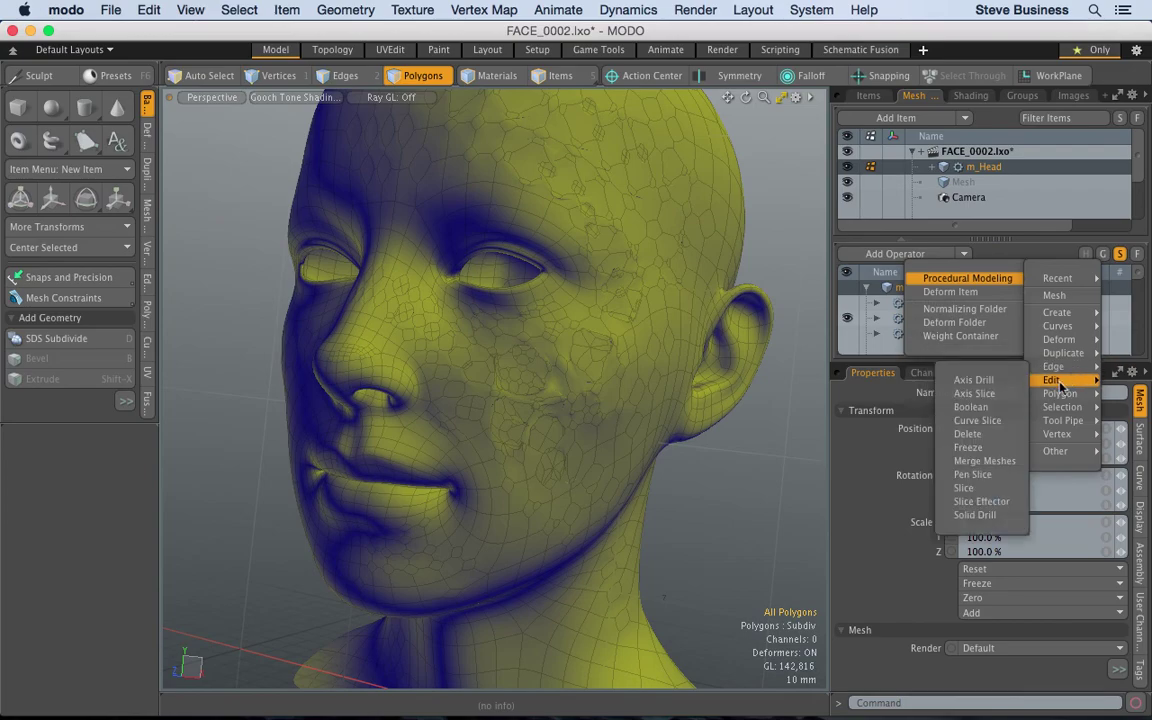
pyautogui.click(1001, 449)
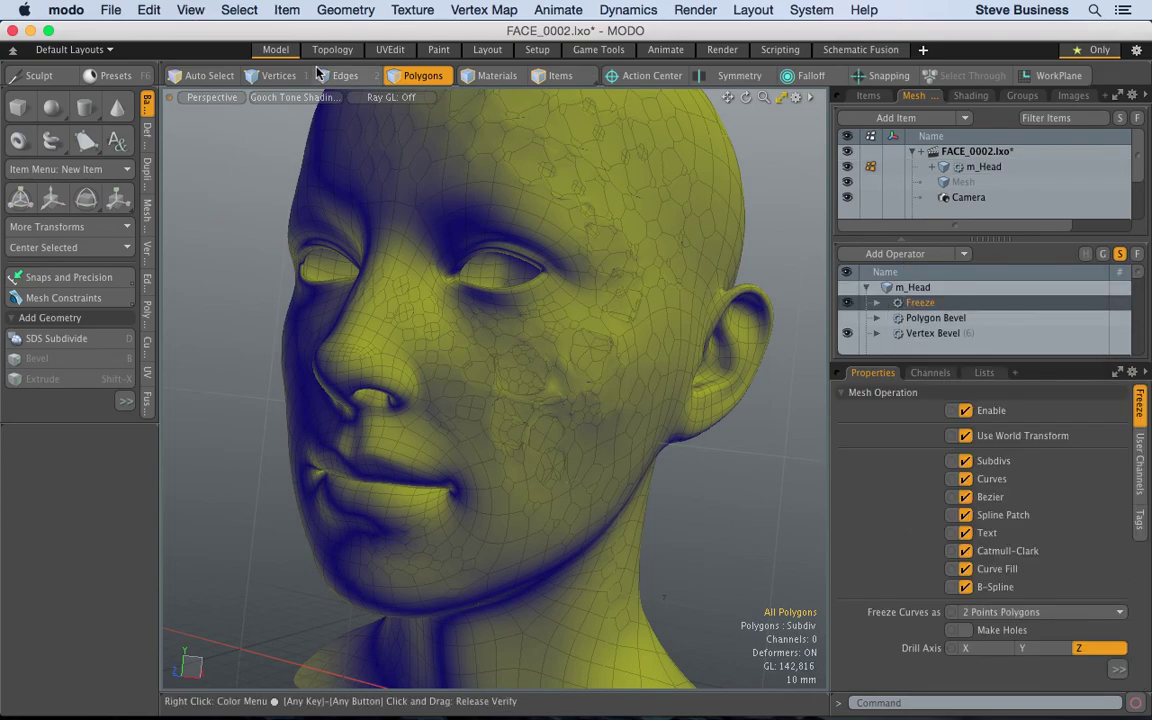
pyautogui.hotkey('ctrl', 's')
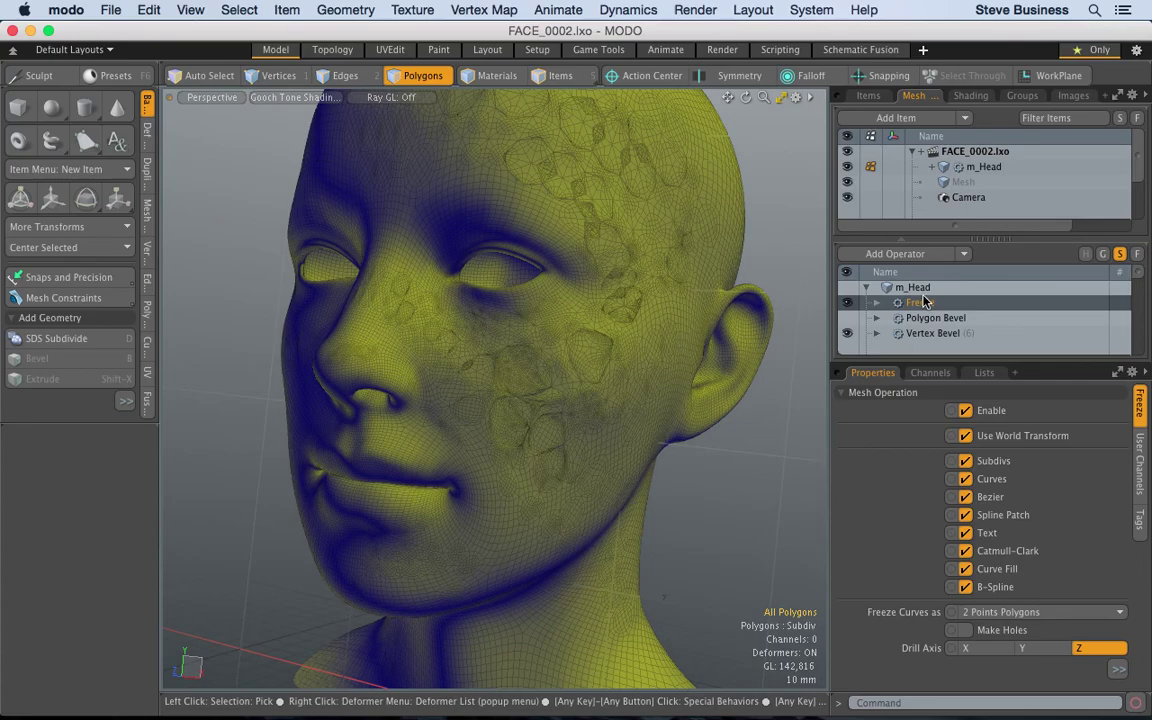
# Step: Undo the addition of the Freeze operator on m_Head
pyautogui.moveTo(763, 95)
pyautogui.mouseDown()
pyautogui.moveTo(803, 113)
pyautogui.moveTo(763, 95)
pyautogui.mouseUp()
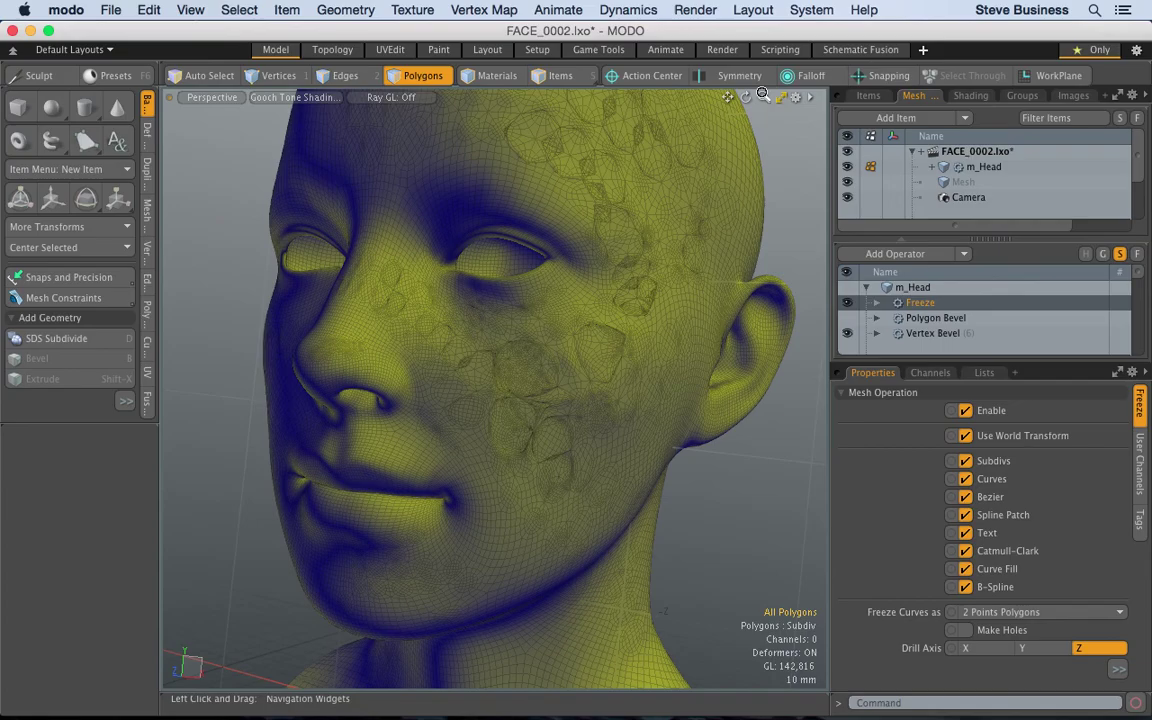
pyautogui.hotkey('ctrl', 'z')
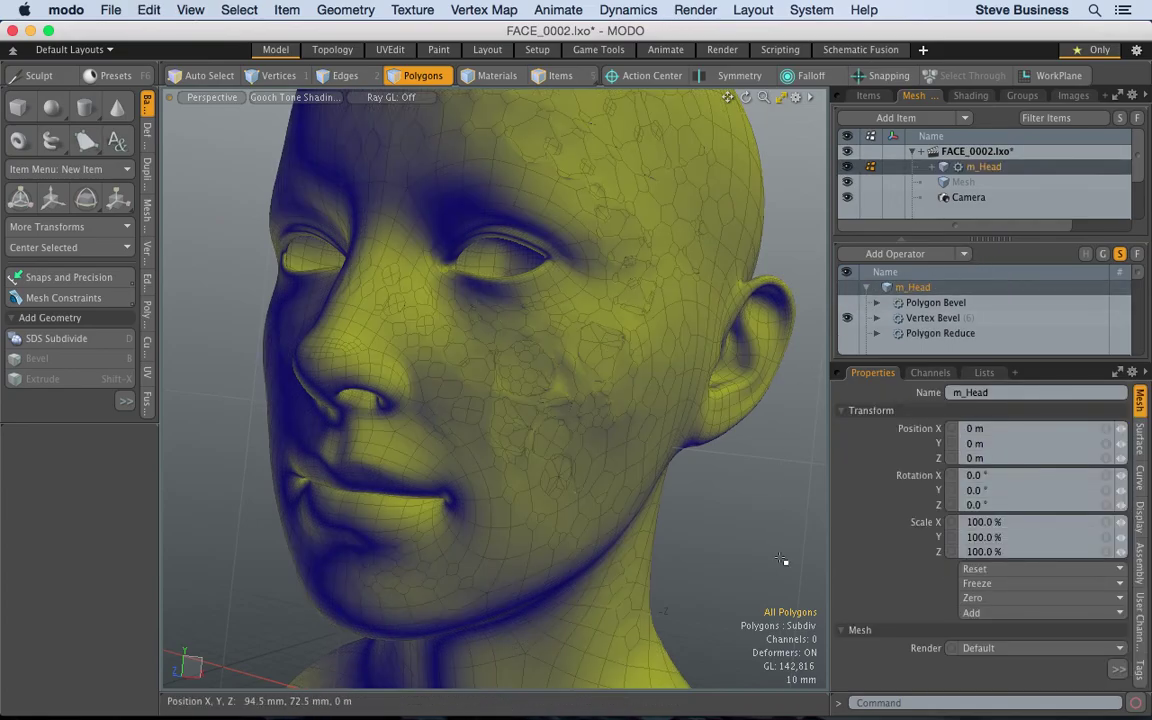
# Step: Add a procedural Polygon Bevel operator to m_Head, turn off its Group Polygons option and set Shift to 28 mm
pyautogui.click(963, 253)
pyautogui.moveTo(963, 278)
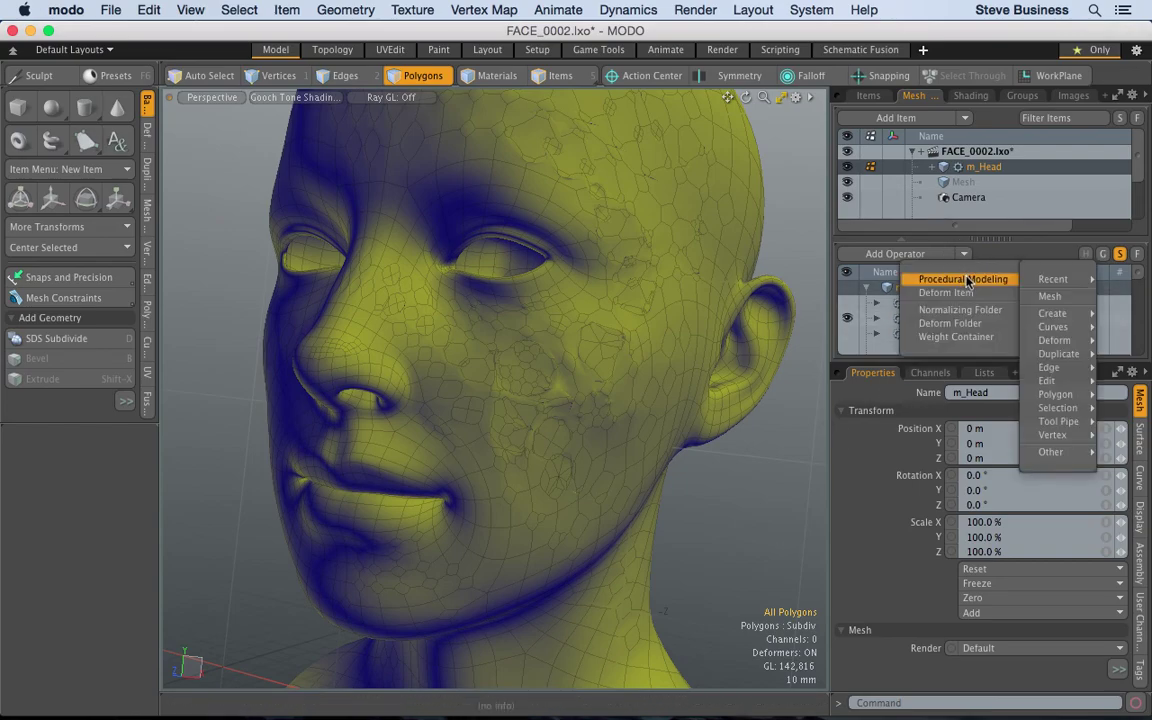
pyautogui.moveTo(1068, 408)
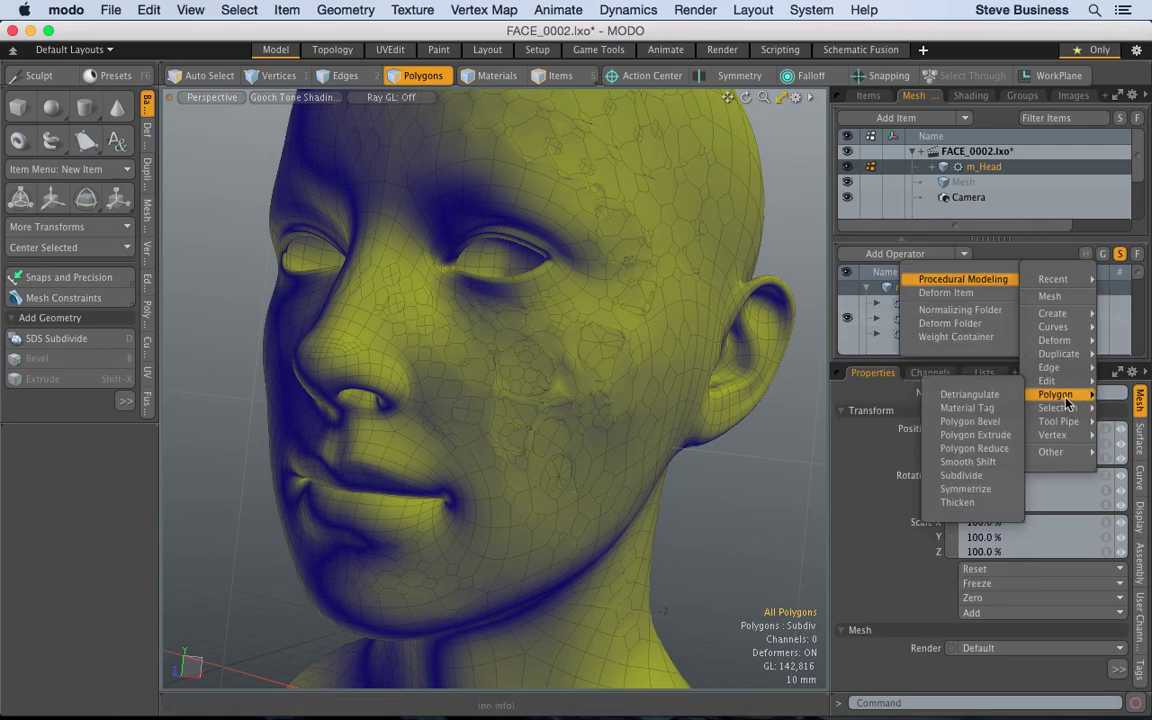
pyautogui.click(1002, 422)
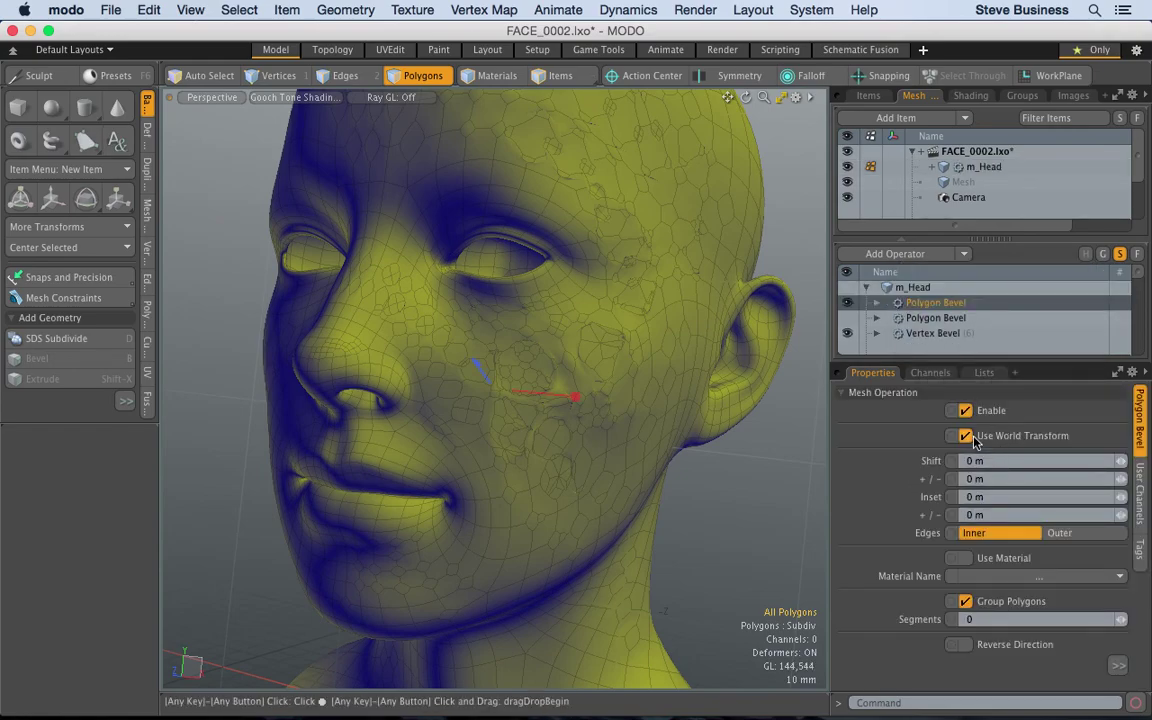
pyautogui.click(965, 603)
pyautogui.moveTo(482, 377); pyautogui.dragTo(452, 337)
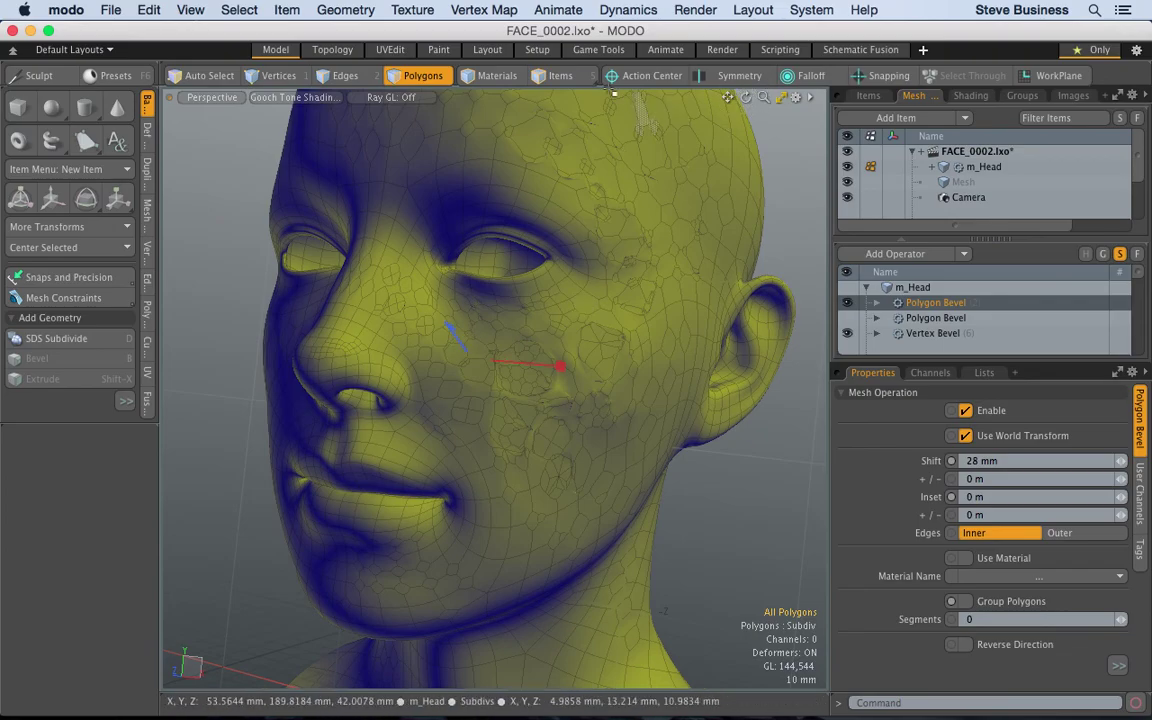
# Step: Disable the newly added Polygon Bevel operator, select the Vertex Bevel operator and save an incremental version of the scene
pyautogui.click(563, 76)
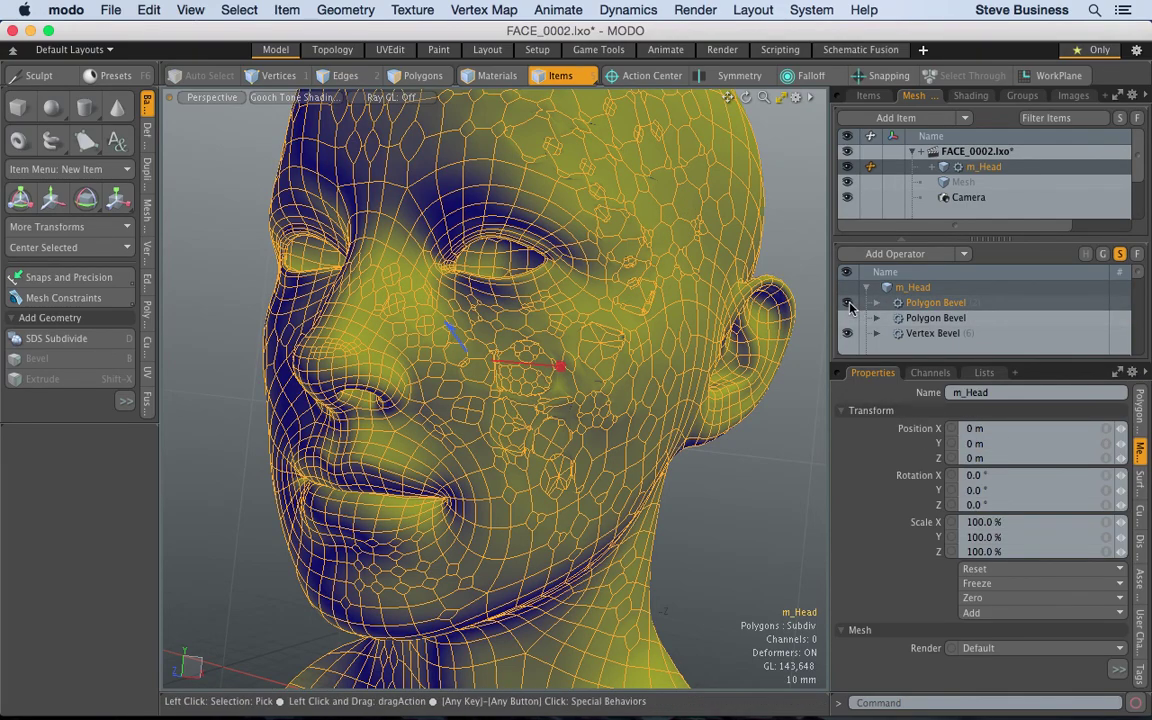
pyautogui.click(924, 334)
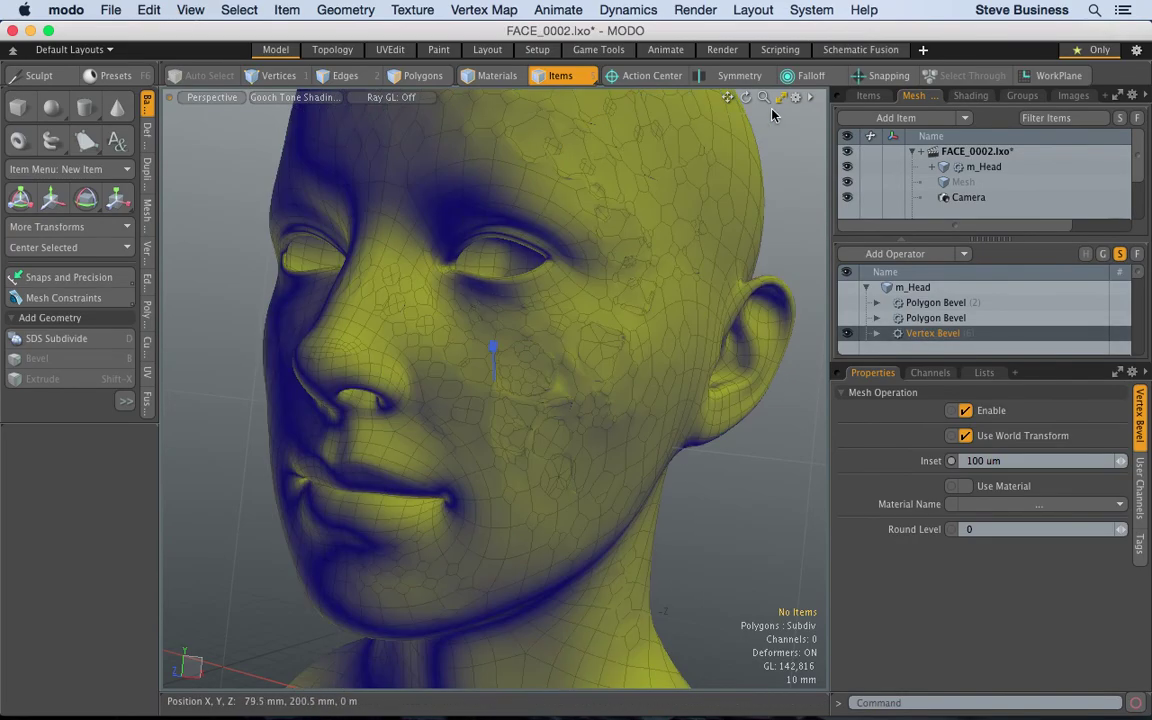
pyautogui.moveTo(762, 97); pyautogui.dragTo(700, 180)
pyautogui.keyDown('alt'); pyautogui.moveTo(450, 300); pyautogui.dragTo(571, 231); pyautogui.keyUp('alt')
pyautogui.keyDown('alt'); pyautogui.moveTo(655, 345); pyautogui.dragTo(604, 337); pyautogui.keyUp('alt')
pyautogui.click(500, 440)
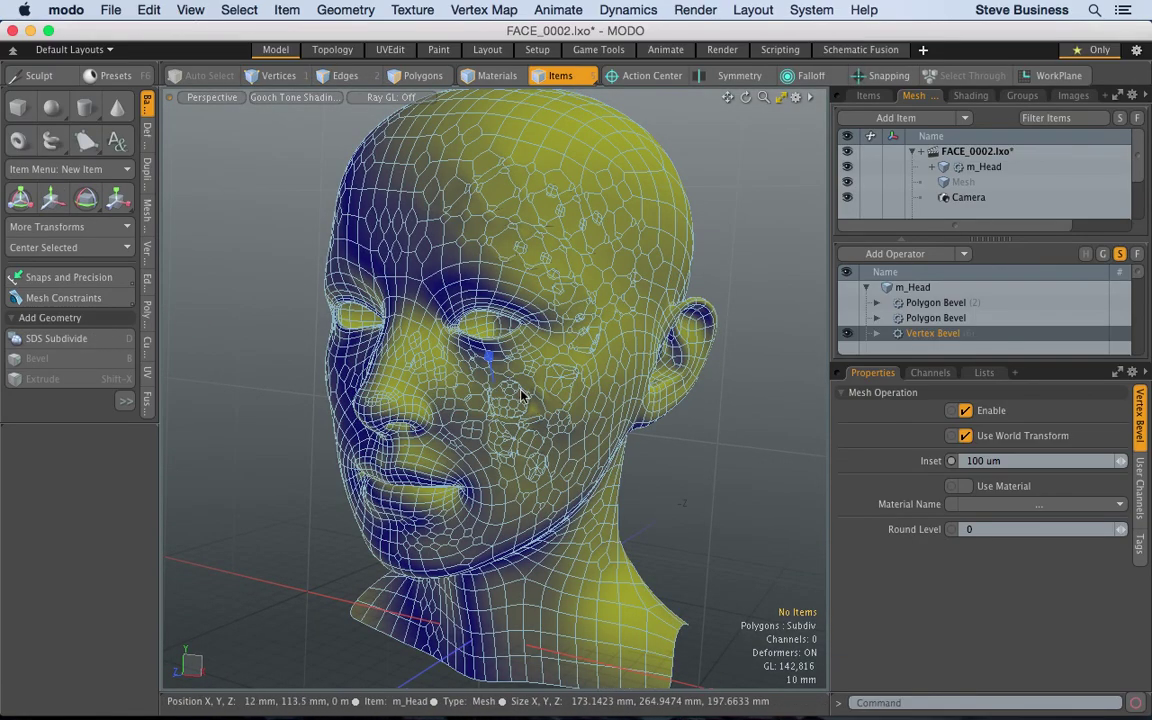
pyautogui.click(650, 478)
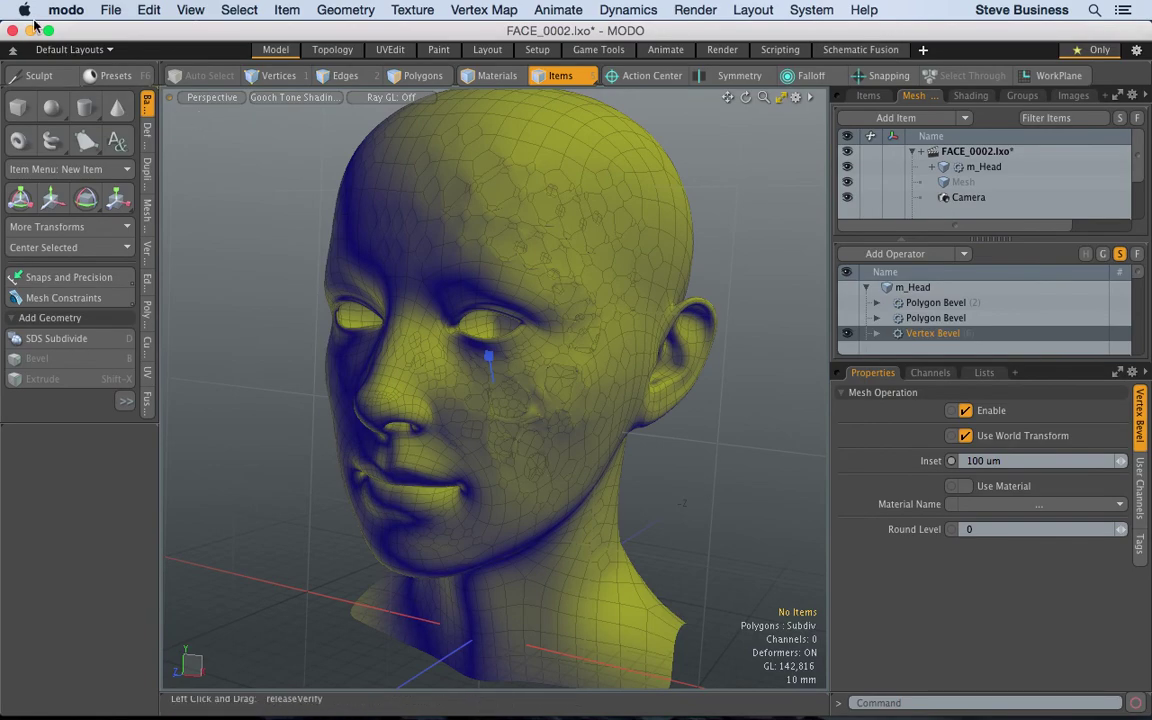
pyautogui.click(110, 10)
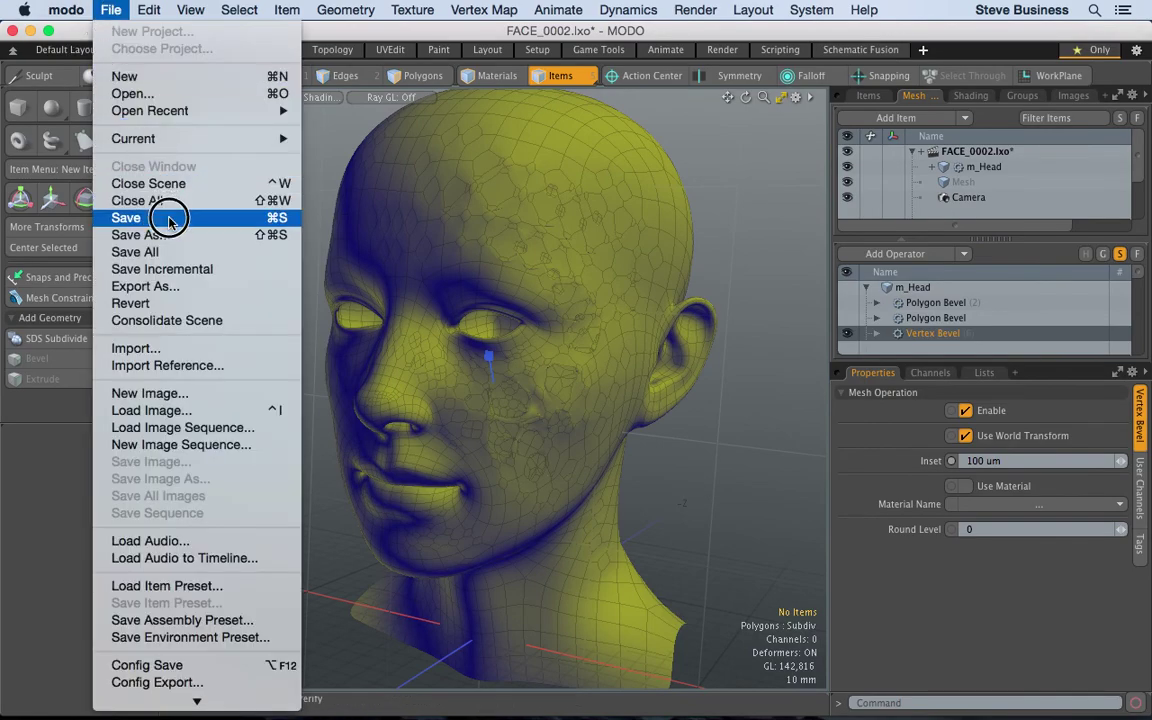
pyautogui.click(183, 269)
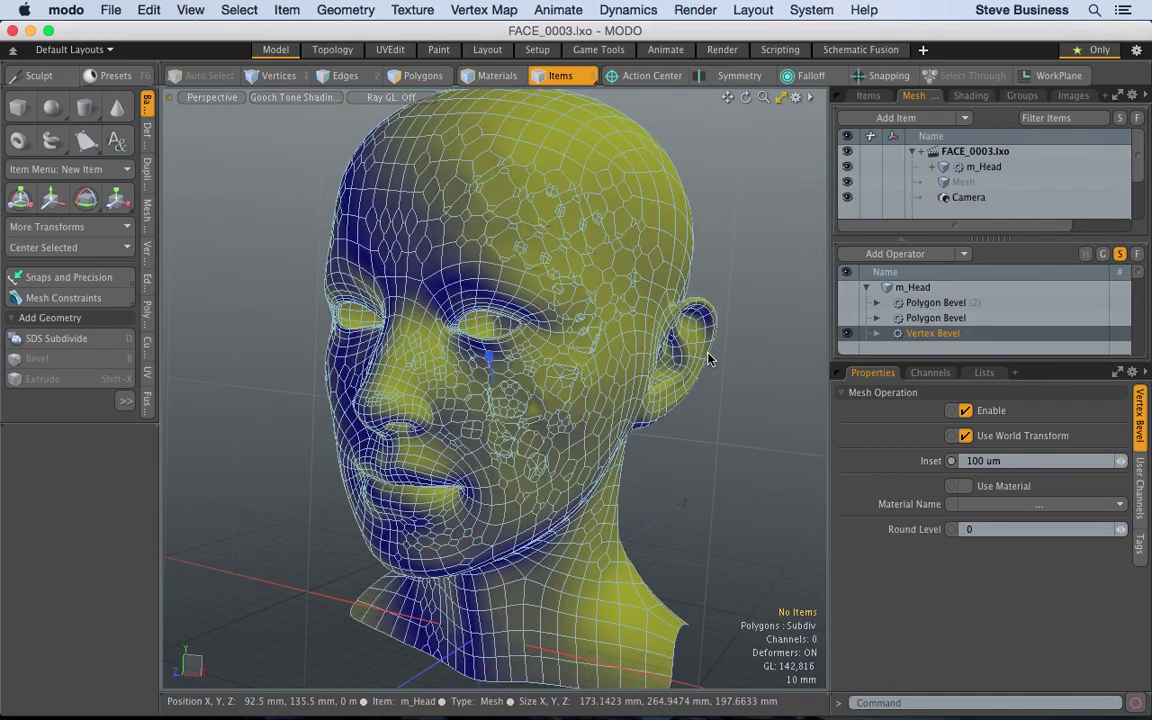
# Step: Select a cluster of small polygons on the temple and upper forehead and add a procedural Polygon Bevel operator to them
pyautogui.click(425, 75)
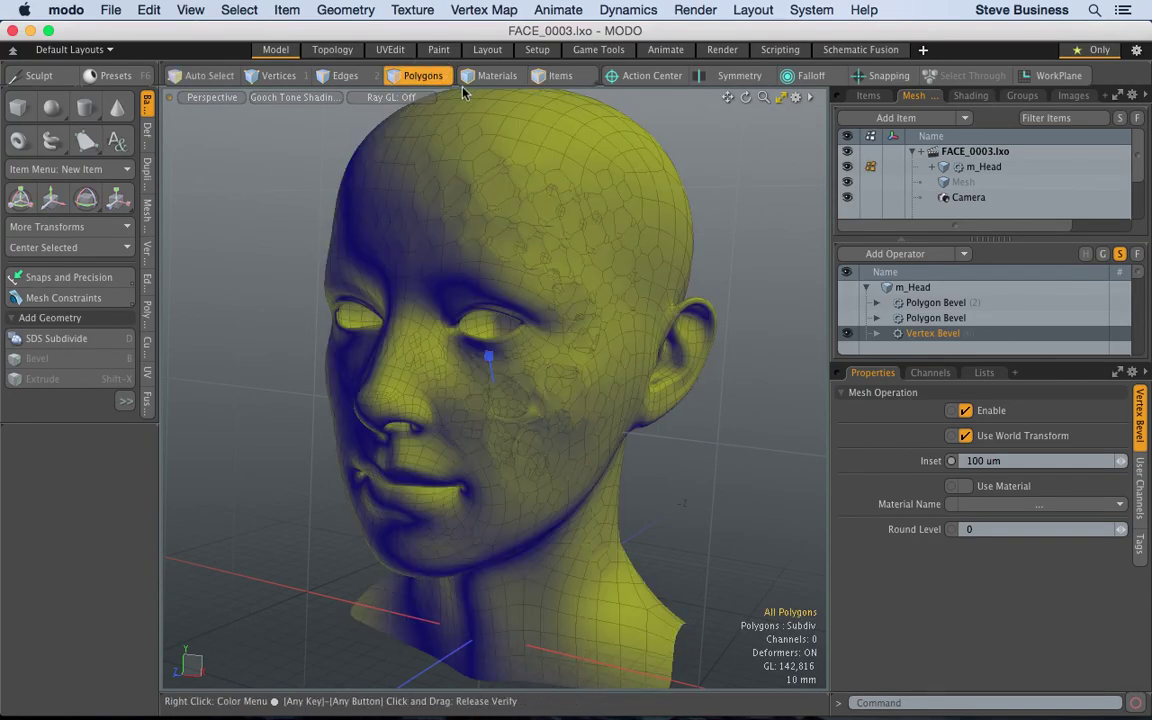
pyautogui.doubleClick(585, 215)
pyautogui.click(585, 215)
pyautogui.moveTo(540, 230)
pyautogui.mouseDown()
pyautogui.moveTo(512, 200)
pyautogui.moveTo(594, 229)
pyautogui.moveTo(584, 195)
pyautogui.moveTo(597, 234)
pyautogui.mouseUp()
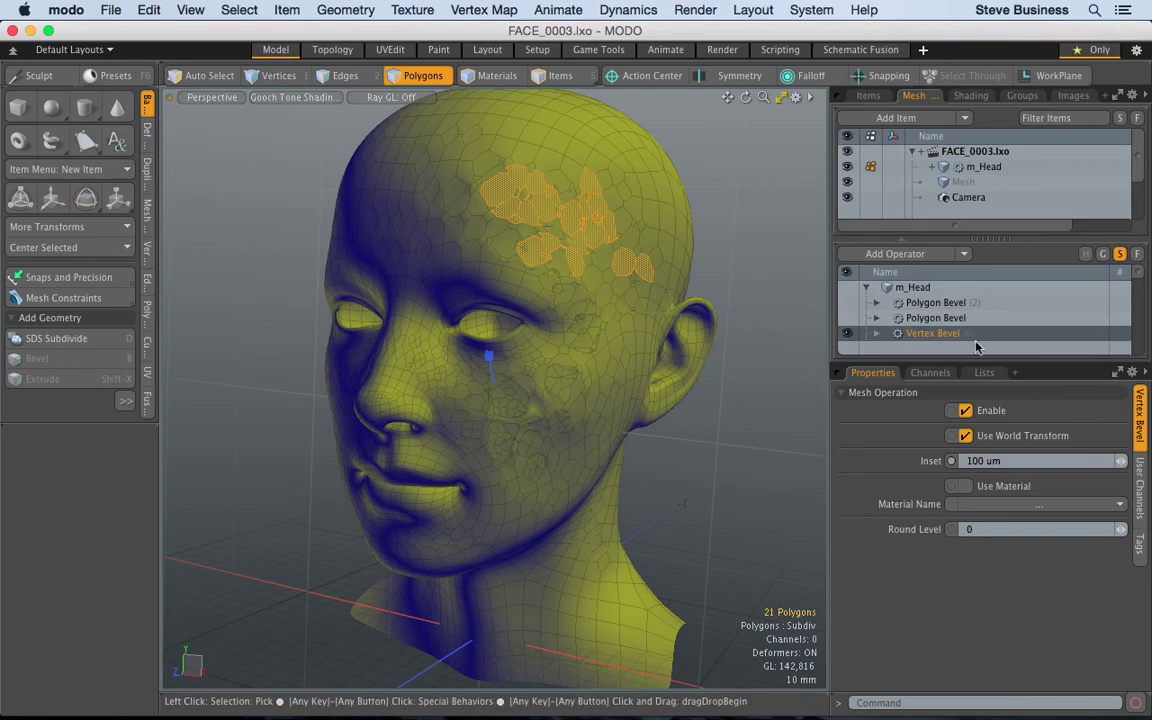
pyautogui.click(965, 256)
pyautogui.moveTo(968, 278)
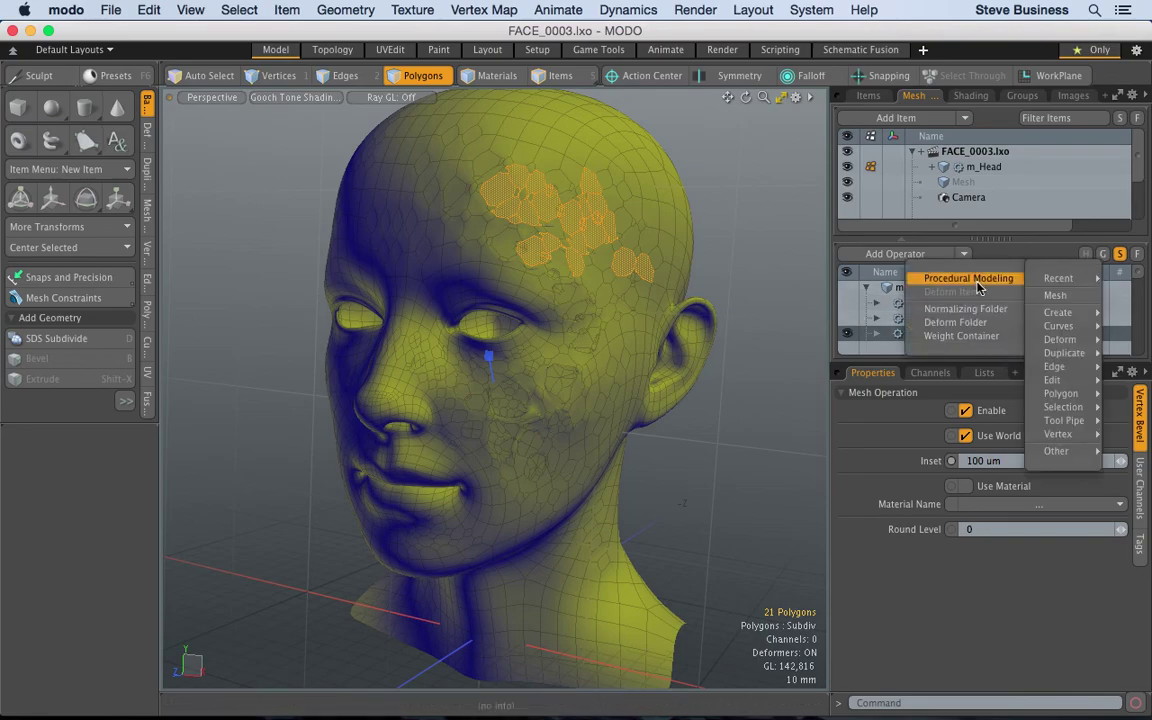
pyautogui.moveTo(1088, 395)
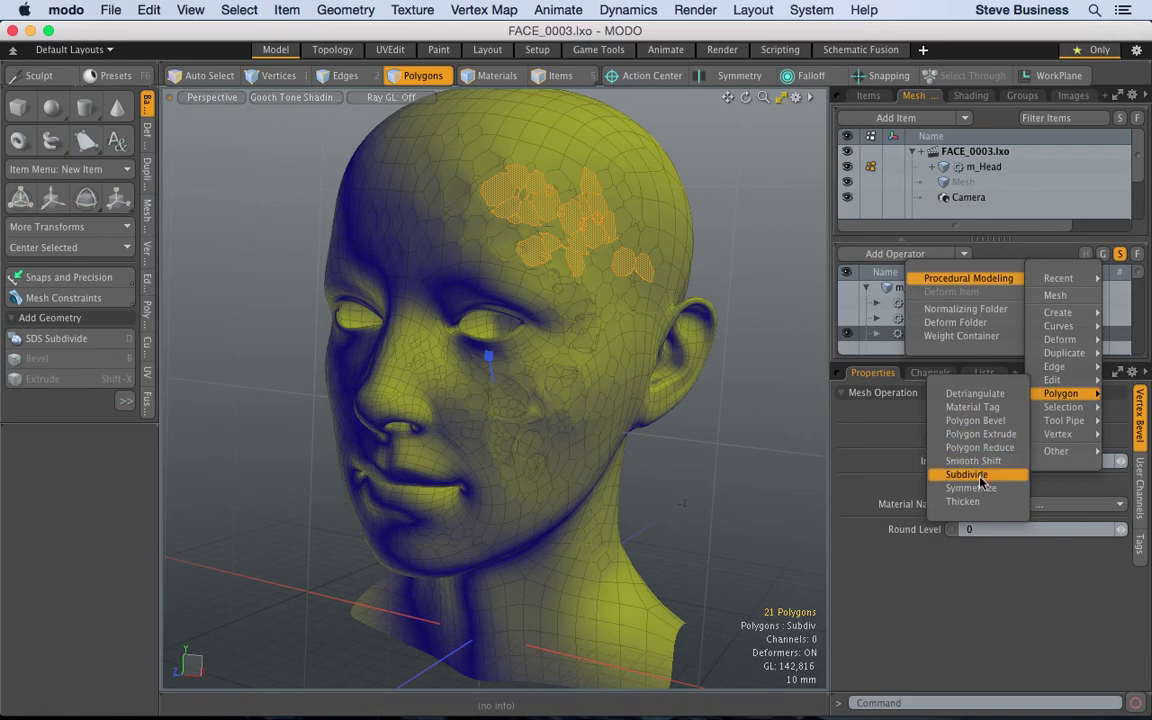
pyautogui.click(975, 425)
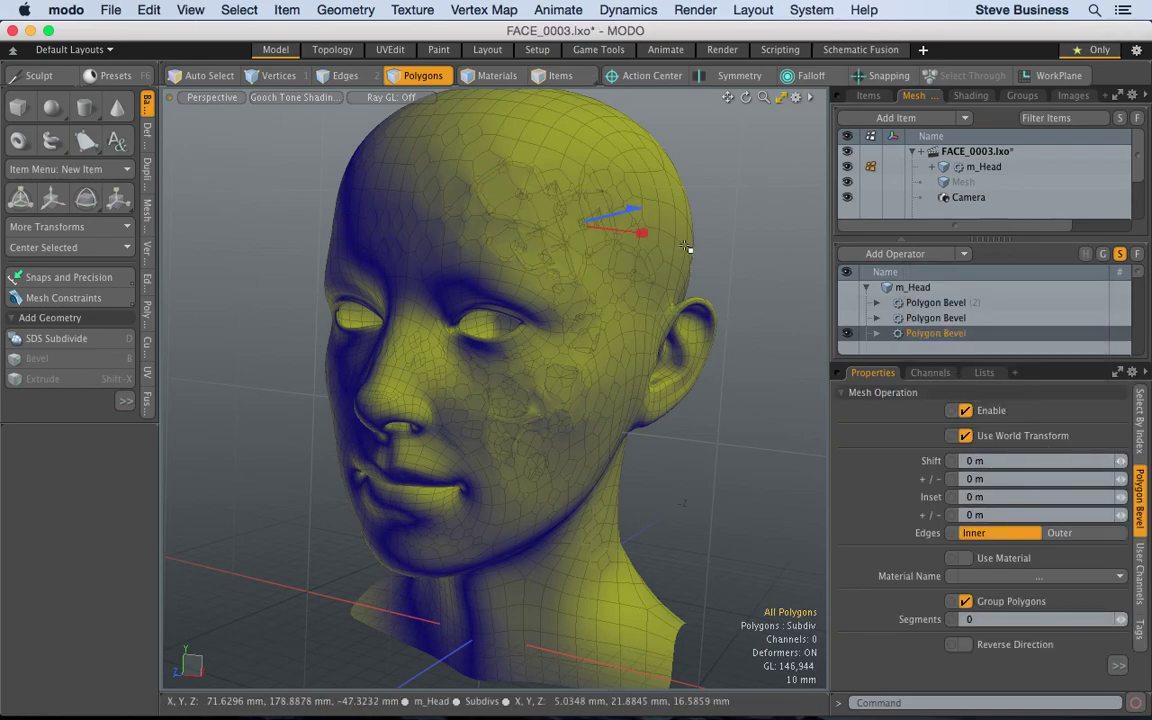
# Step: Try the temple bevel with a 1.1 mm Shift and 700 um Inset, comparing Outer edges with Inner
pyautogui.moveTo(630, 211)
pyautogui.mouseDown()
pyautogui.moveTo(612, 220)
pyautogui.moveTo(630, 211)
pyautogui.mouseUp()
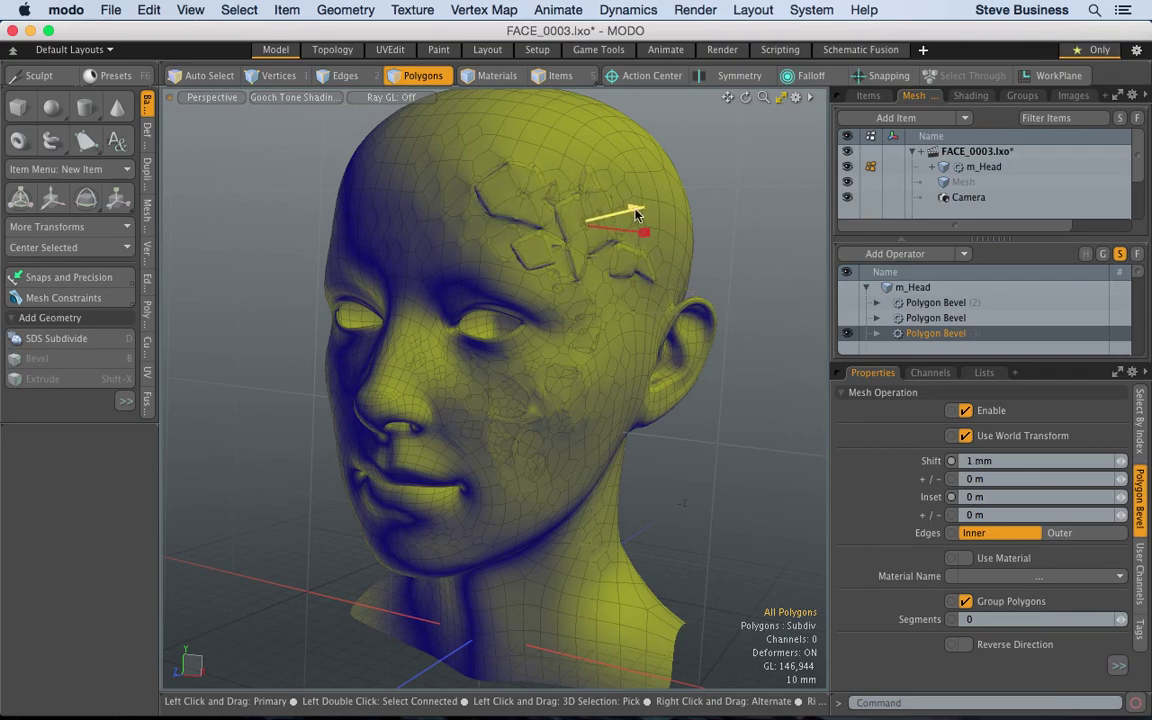
pyautogui.click(1124, 500)
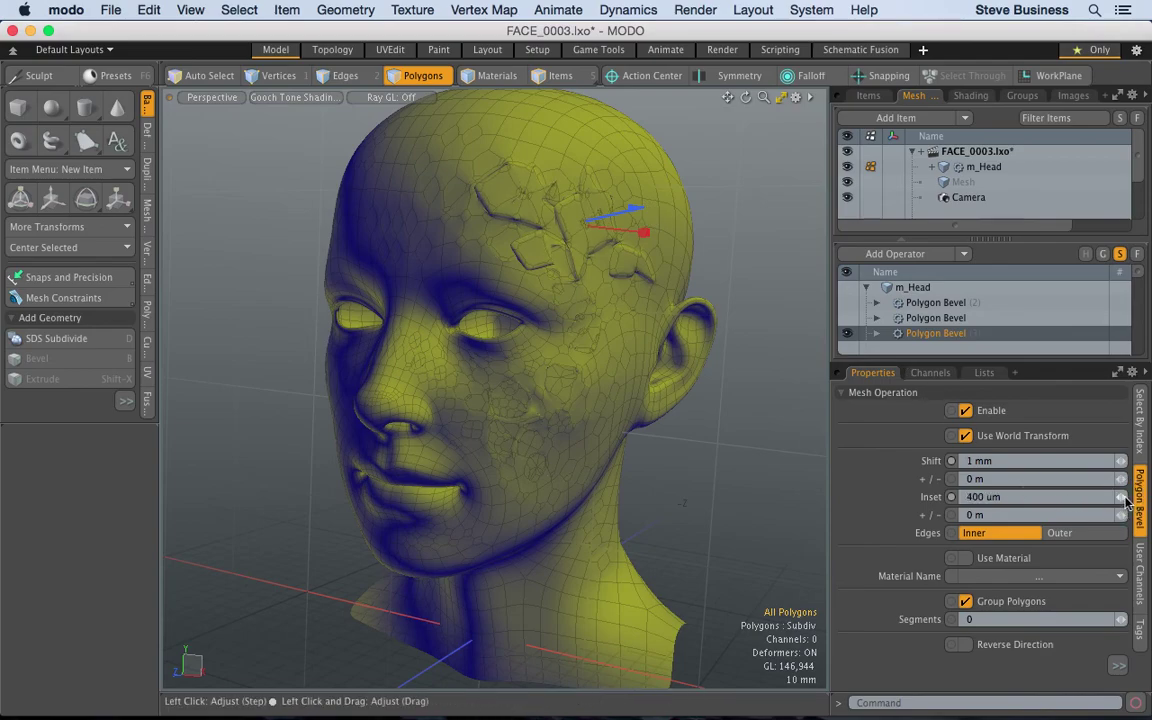
pyautogui.moveTo(1126, 500); pyautogui.dragTo(1110, 461)
pyautogui.click(1079, 536)
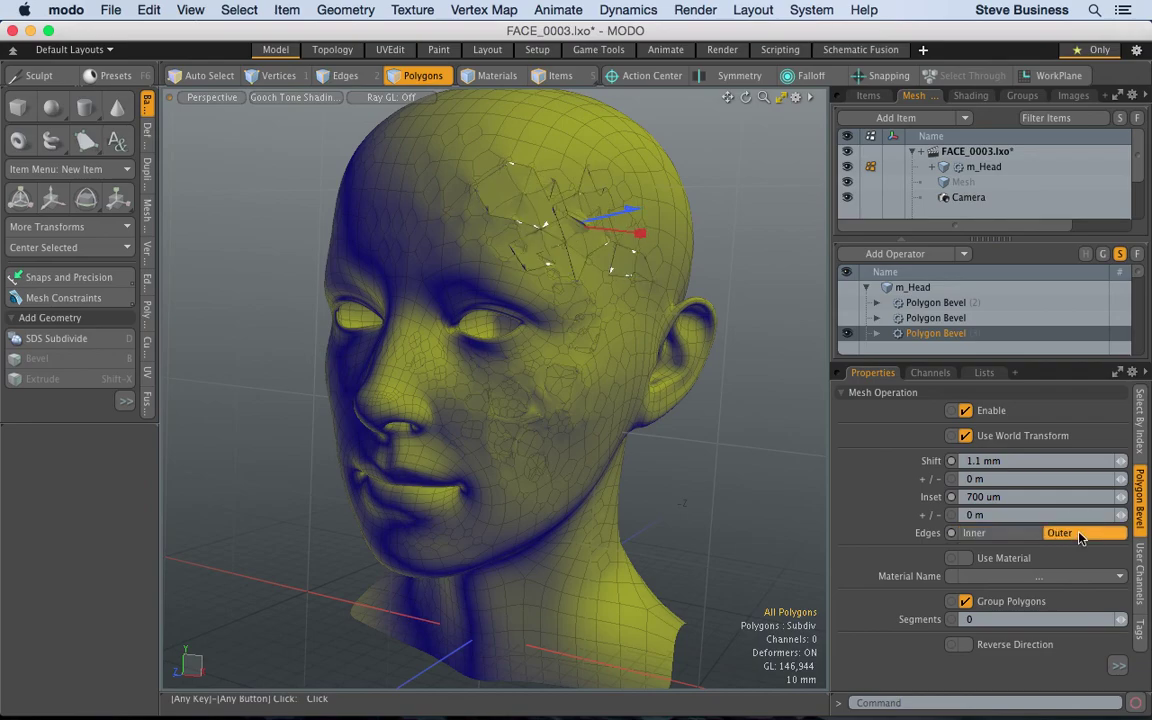
pyautogui.click(1008, 533)
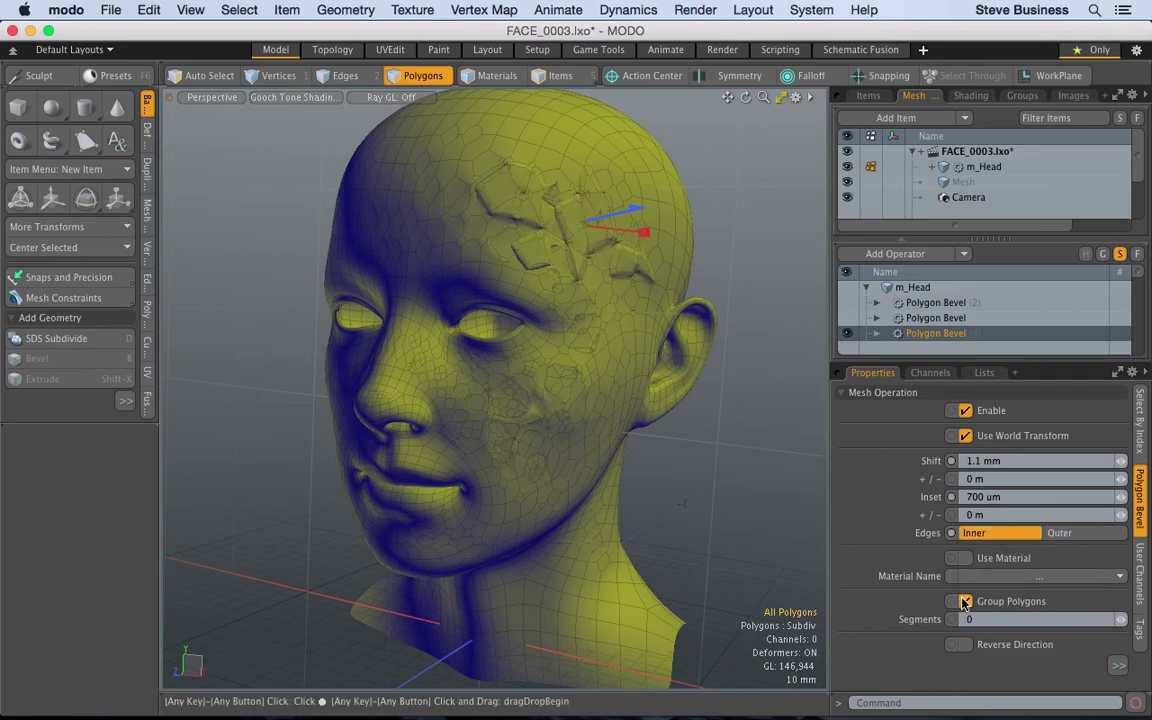
# Step: Turn off Group Polygons for the temple bevel and set its Inset to 5.3 mm and Shift to 3.1 mm
pyautogui.click(965, 601)
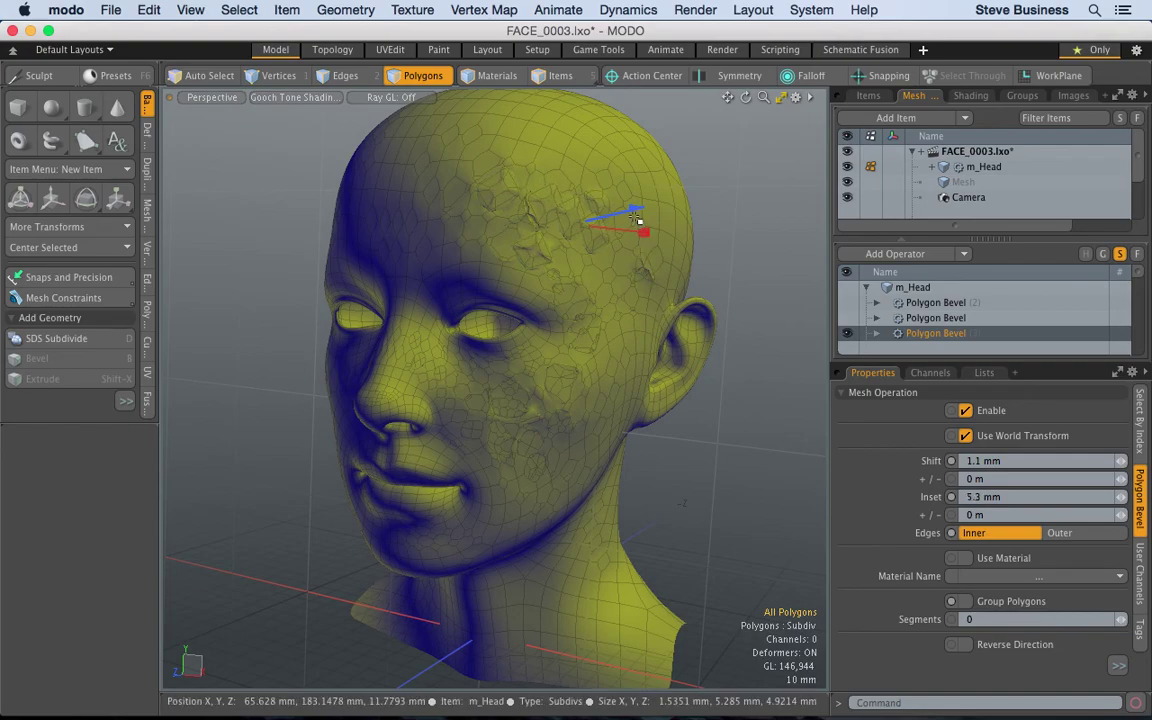
pyautogui.moveTo(630, 212)
pyautogui.mouseDown()
pyautogui.moveTo(645, 207)
pyautogui.moveTo(628, 211)
pyautogui.mouseUp()
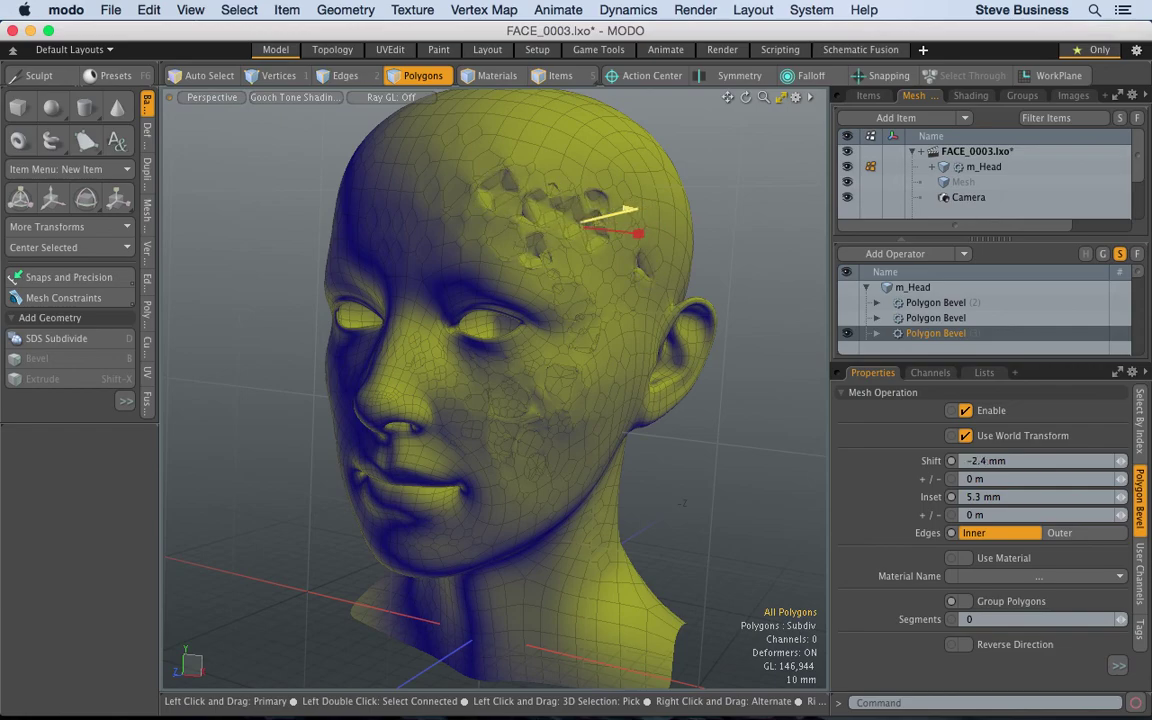
pyautogui.moveTo(640, 208); pyautogui.dragTo(665, 199)
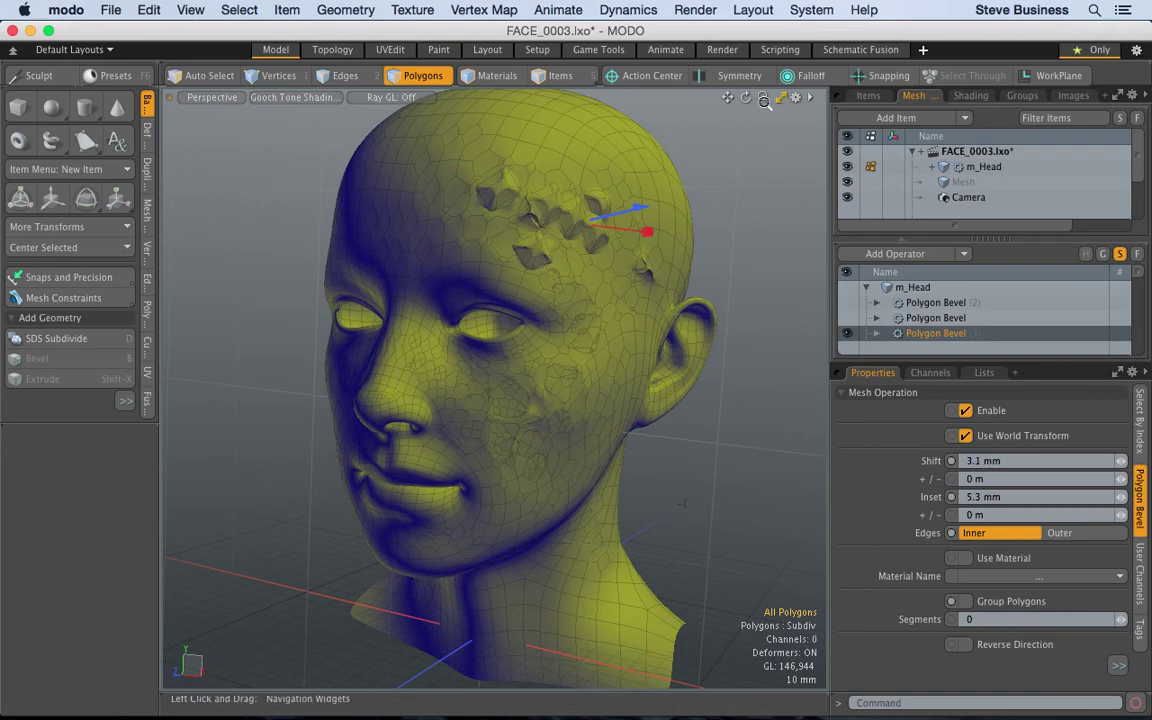
# Step: Select four polygons on the upper forehead and scalp, including beveled ones, and add another procedural Polygon Bevel operator to them
pyautogui.moveTo(763, 97); pyautogui.dragTo(648, 183)
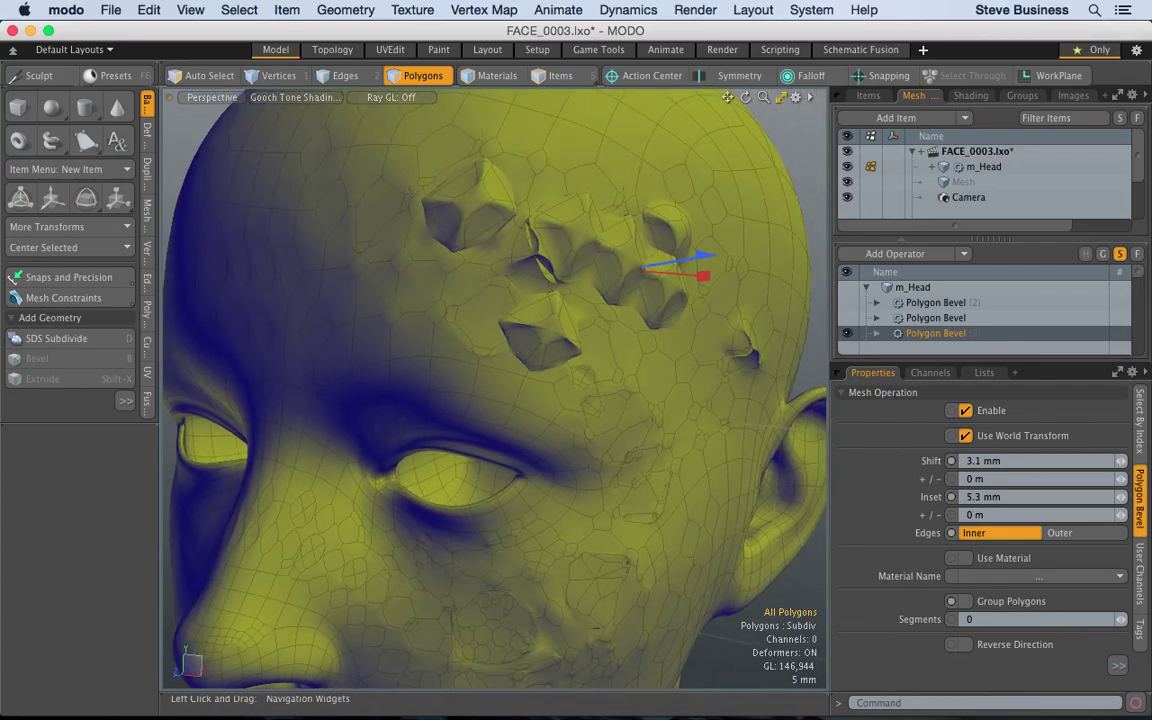
pyautogui.click(486, 188)
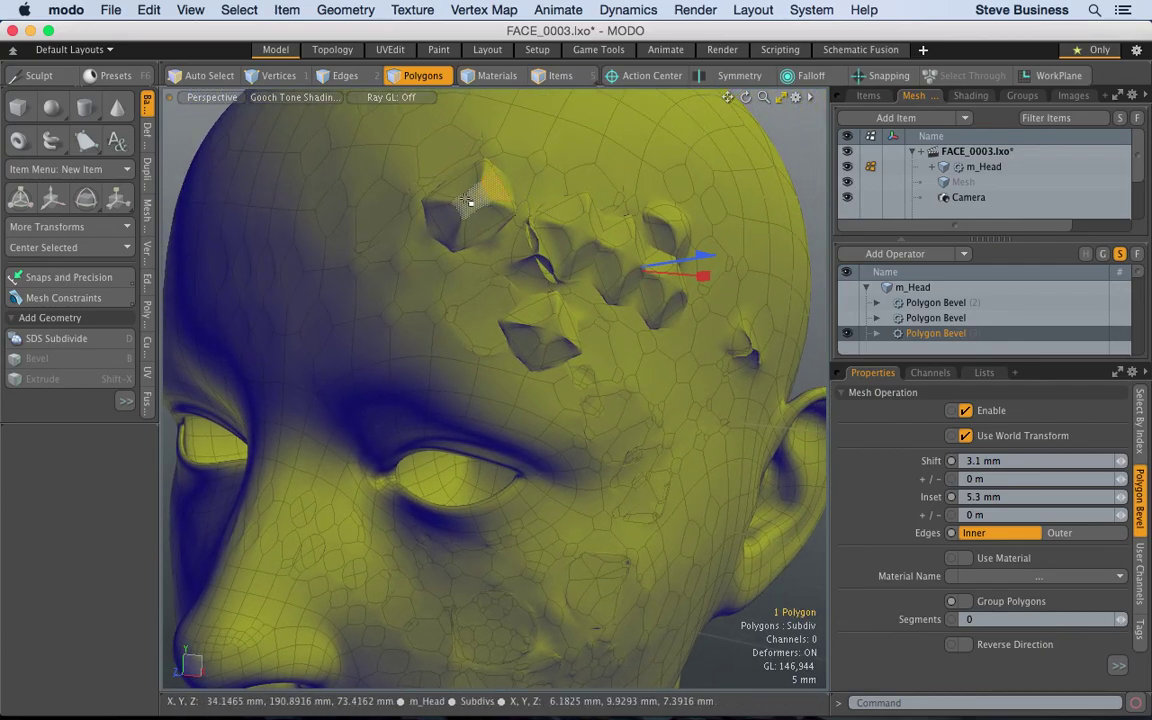
pyautogui.keyDown('shift'); pyautogui.click(472, 206); pyautogui.keyUp('shift')
pyautogui.keyDown('shift'); pyautogui.click(684, 184); pyautogui.keyUp('shift')
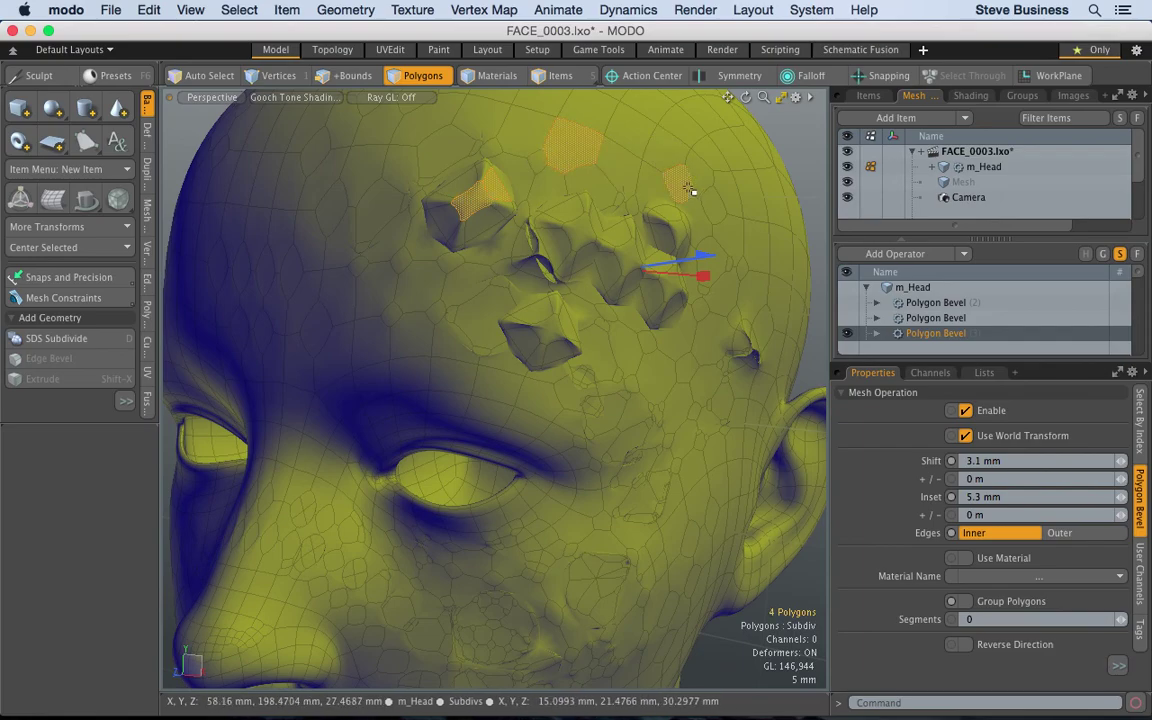
pyautogui.click(964, 253)
pyautogui.moveTo(975, 273)
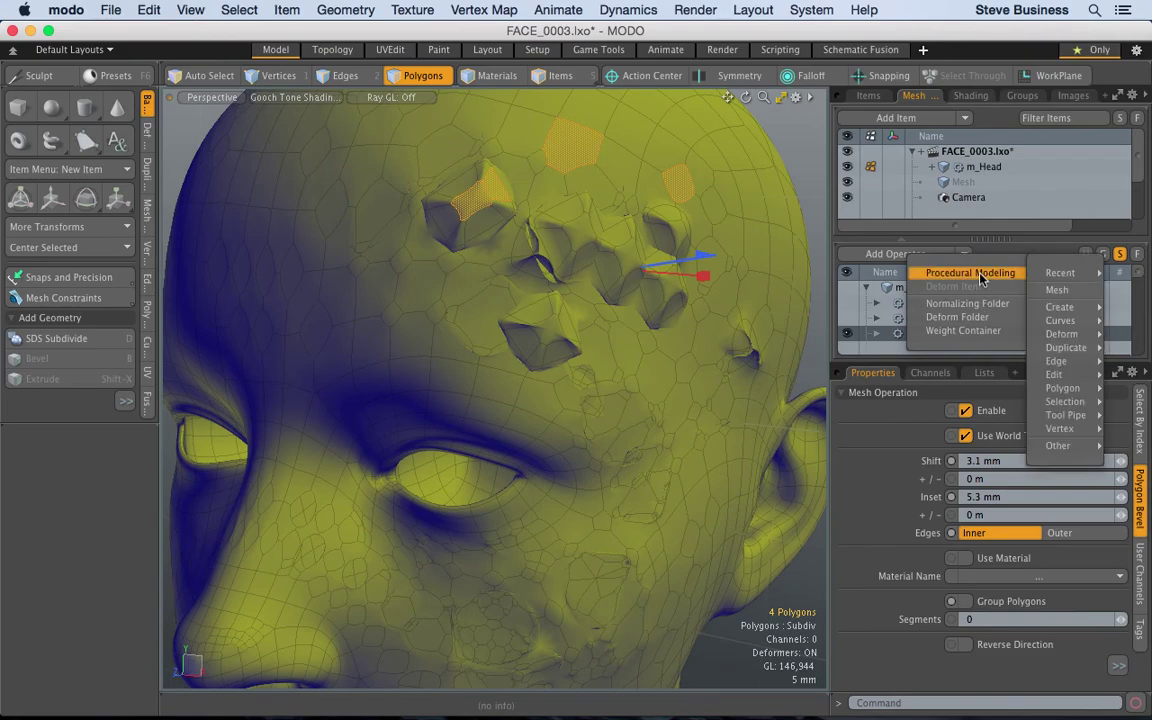
pyautogui.moveTo(1058, 273)
pyautogui.click(1005, 283)
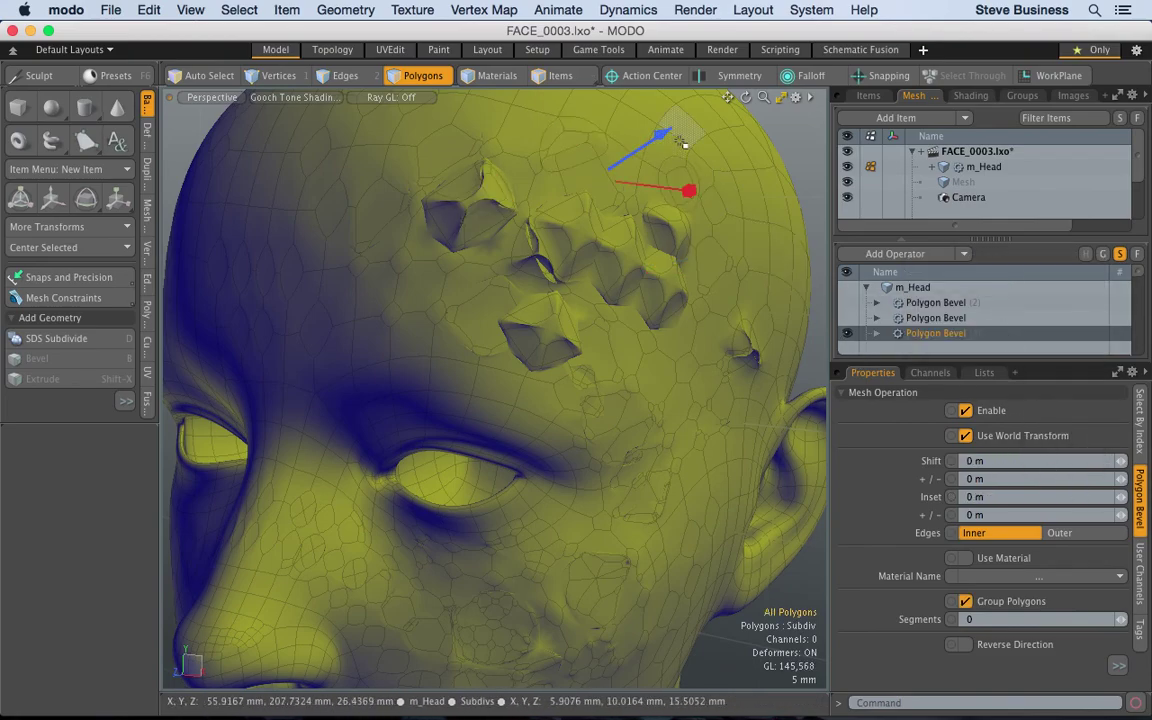
# Step: Set the new Polygon Bevel's Shift to -2 mm and save another incremental version of the scene
pyautogui.moveTo(660, 144)
pyautogui.mouseDown()
pyautogui.moveTo(676, 126)
pyautogui.moveTo(653, 140)
pyautogui.moveTo(664, 142)
pyautogui.mouseUp()
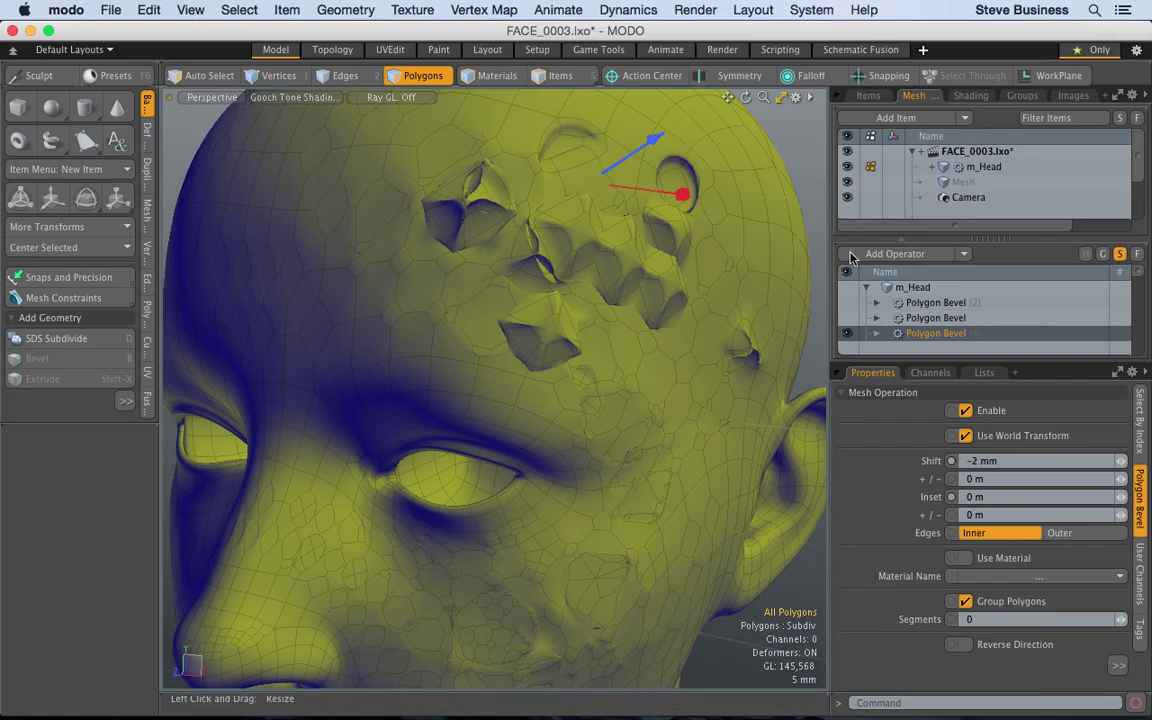
pyautogui.click(112, 9)
pyautogui.click(244, 262)
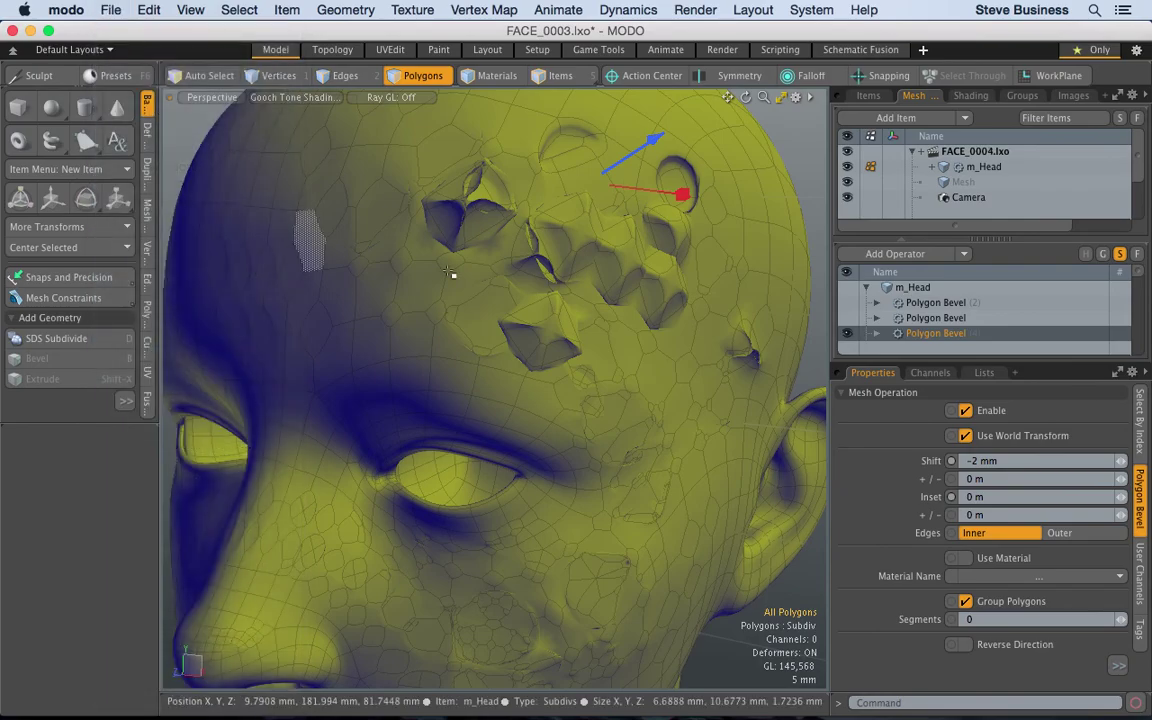
# Step: Select polygon patches across the cheek, above the jaw and beside the nose, and add a procedural Polygon Bevel operator to them
pyautogui.keyDown('alt'); pyautogui.moveTo(437, 301); pyautogui.dragTo(421, 211); pyautogui.keyUp('alt')
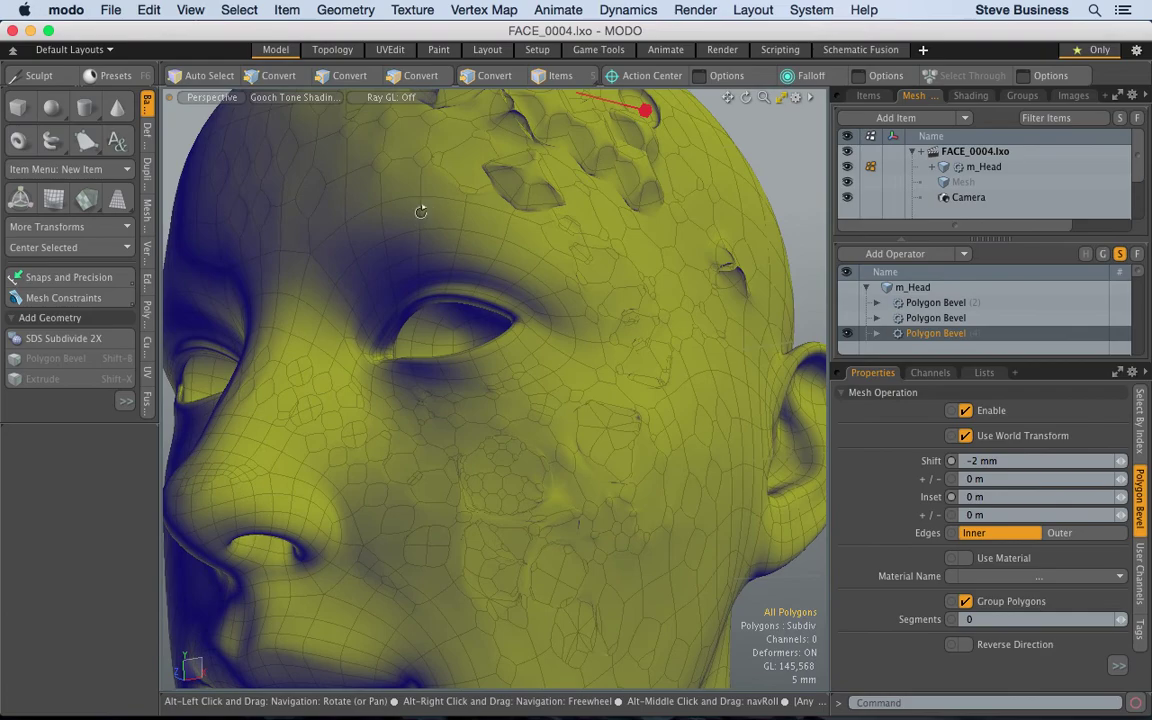
pyautogui.press('3')
pyautogui.moveTo(596, 411)
pyautogui.mouseDown()
pyautogui.moveTo(586, 406)
pyautogui.moveTo(561, 457)
pyautogui.moveTo(525, 471)
pyautogui.moveTo(504, 450)
pyautogui.moveTo(506, 499)
pyautogui.moveTo(507, 478)
pyautogui.mouseUp()
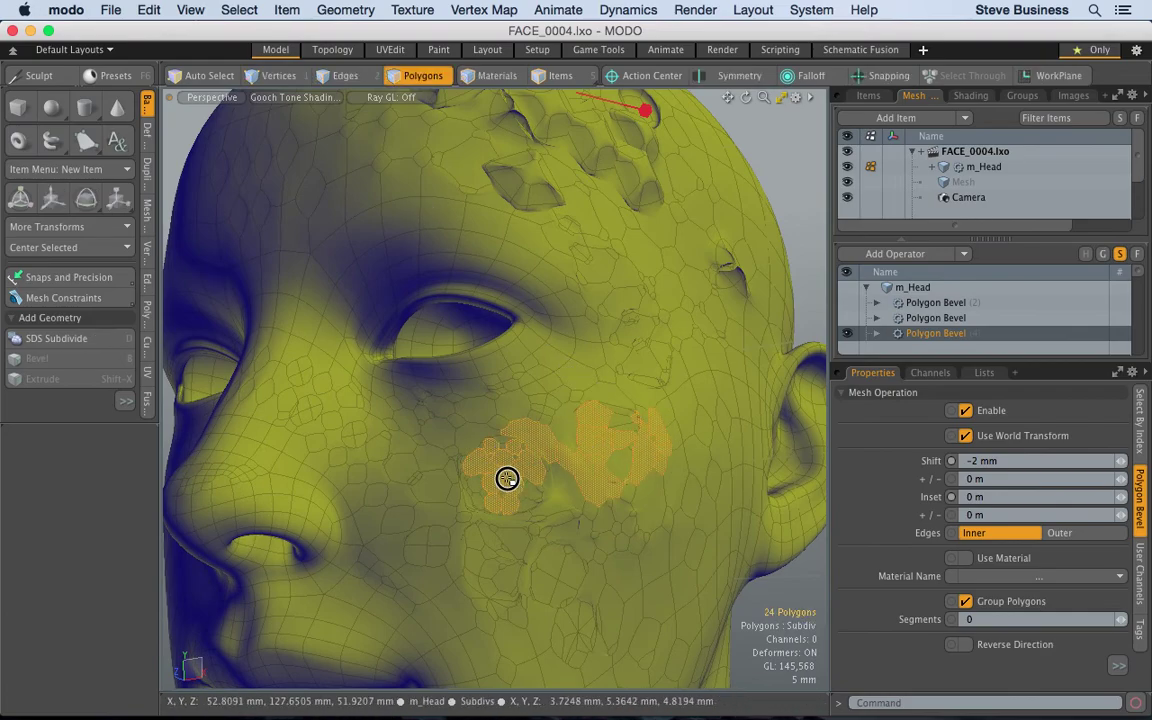
pyautogui.moveTo(605, 635)
pyautogui.keyDown('shift'); pyautogui.mouseDown()
pyautogui.moveTo(558, 563)
pyautogui.moveTo(550, 590)
pyautogui.mouseUp(); pyautogui.keyUp('shift')
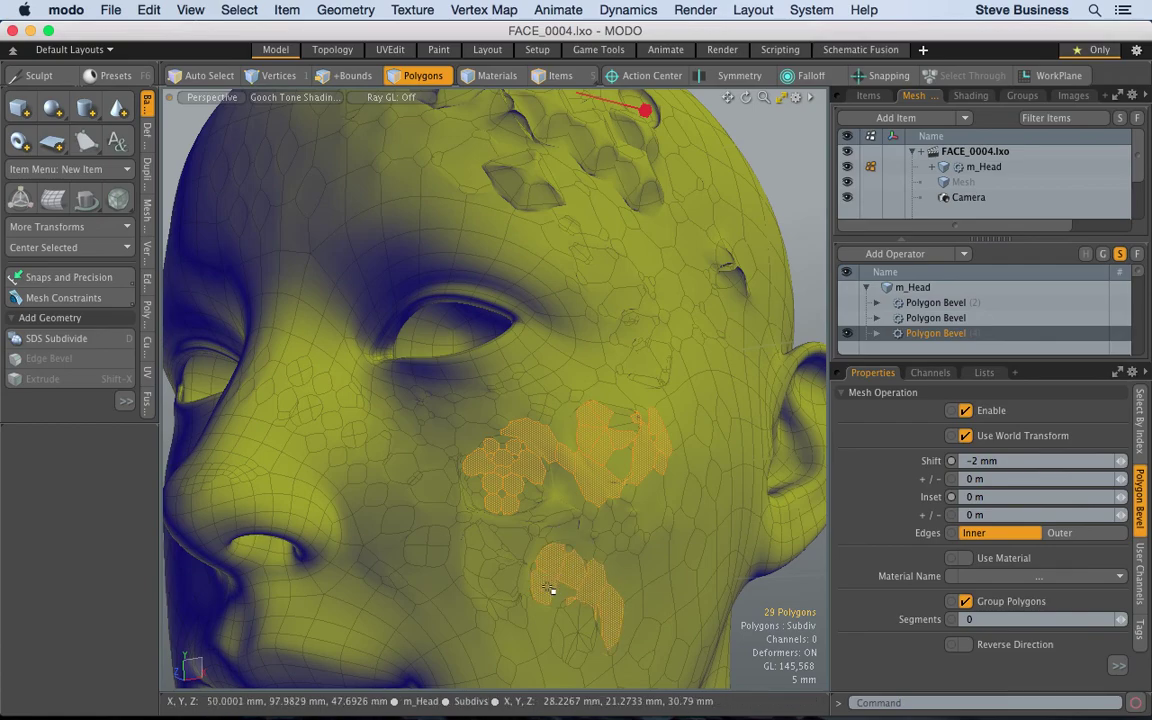
pyautogui.moveTo(380, 566)
pyautogui.keyDown('shift'); pyautogui.mouseDown()
pyautogui.moveTo(390, 520)
pyautogui.moveTo(360, 483)
pyautogui.mouseUp(); pyautogui.keyUp('shift')
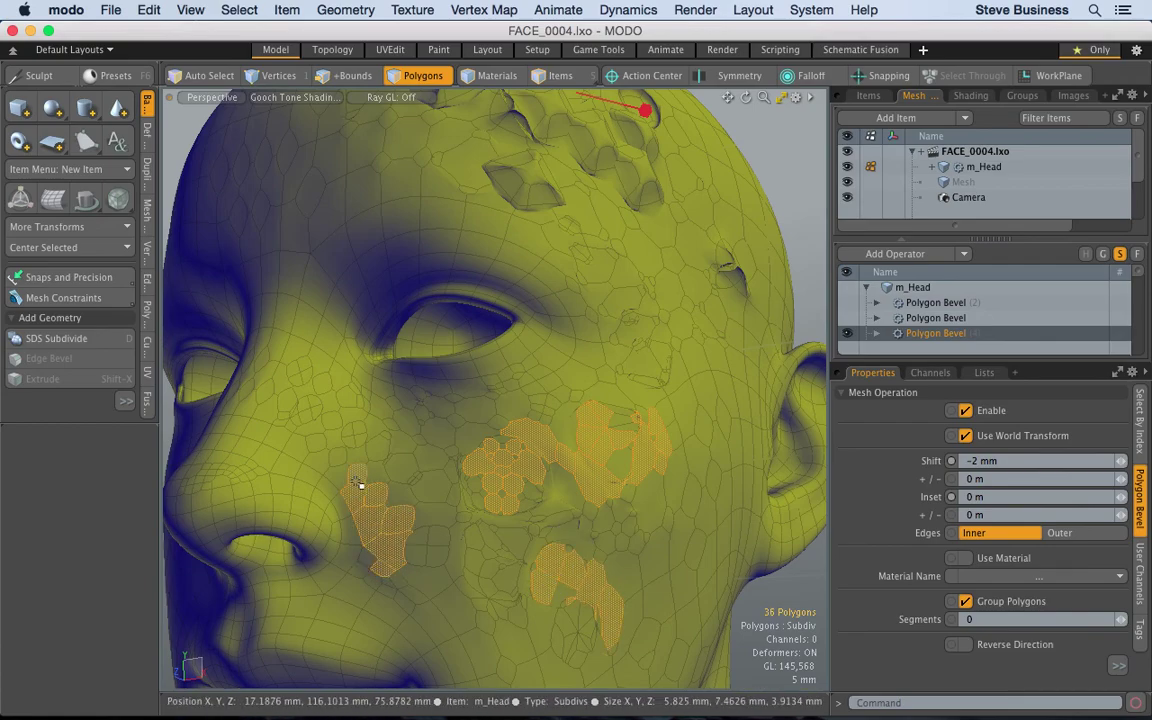
pyautogui.keyDown('shift'); pyautogui.click(334, 419); pyautogui.keyUp('shift')
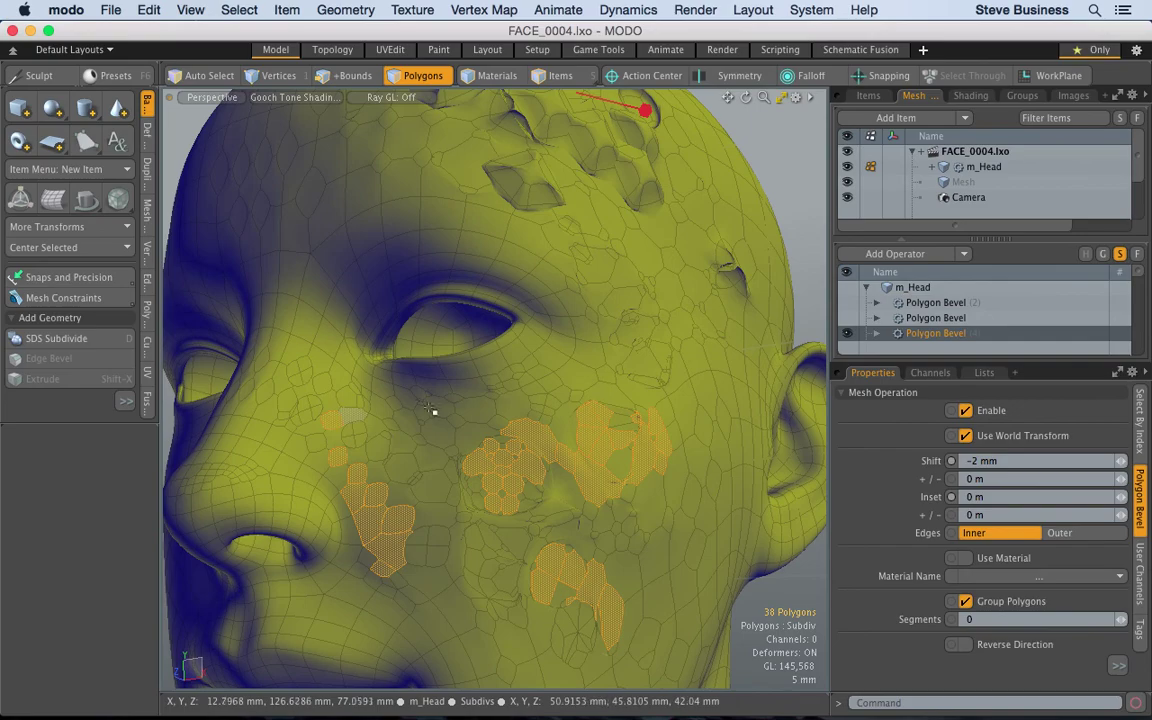
pyautogui.click(964, 253)
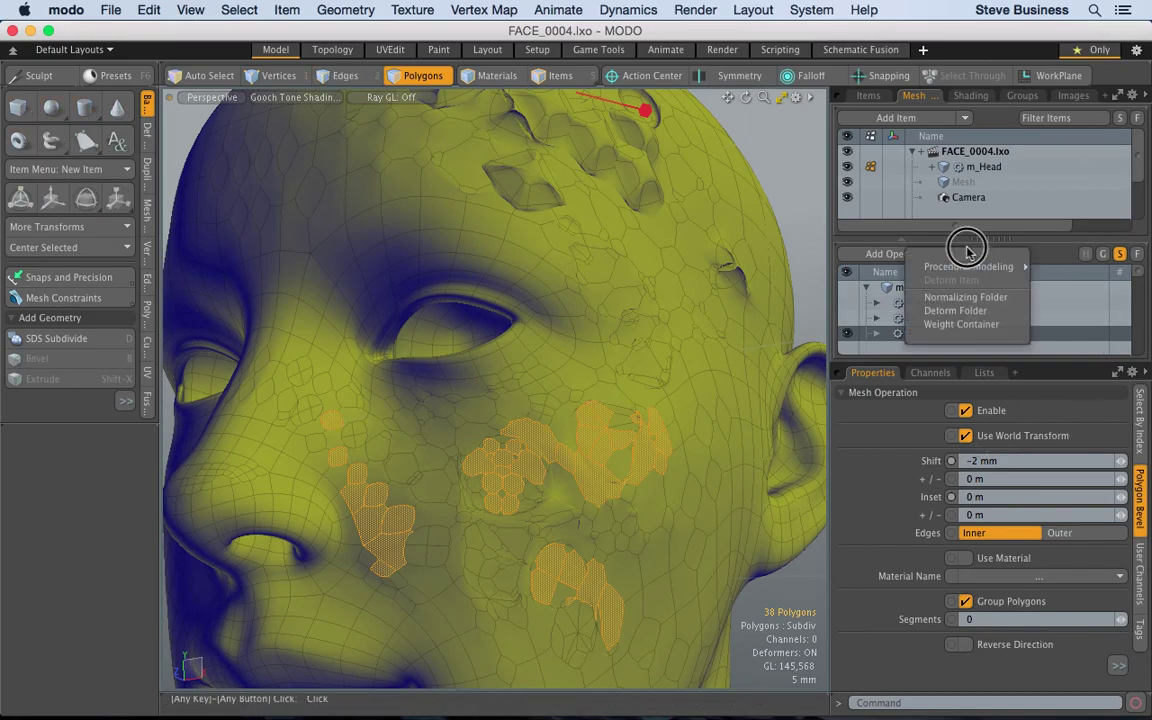
pyautogui.moveTo(968, 268)
pyautogui.moveTo(1058, 266)
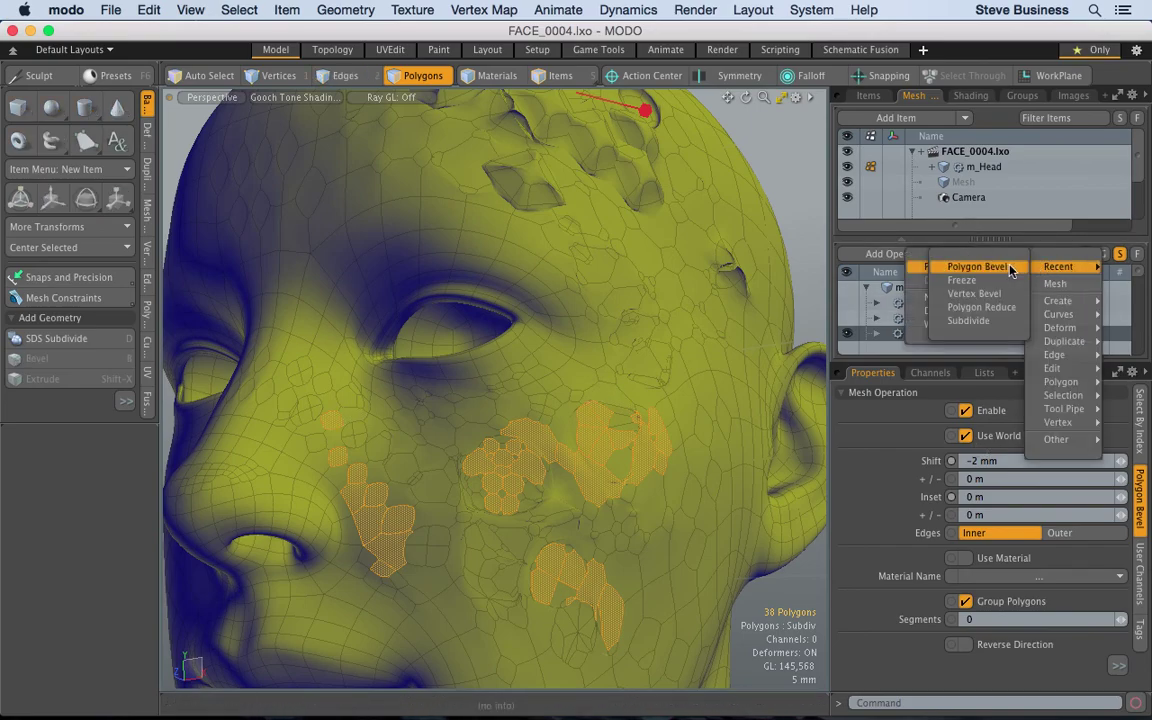
pyautogui.click(955, 261)
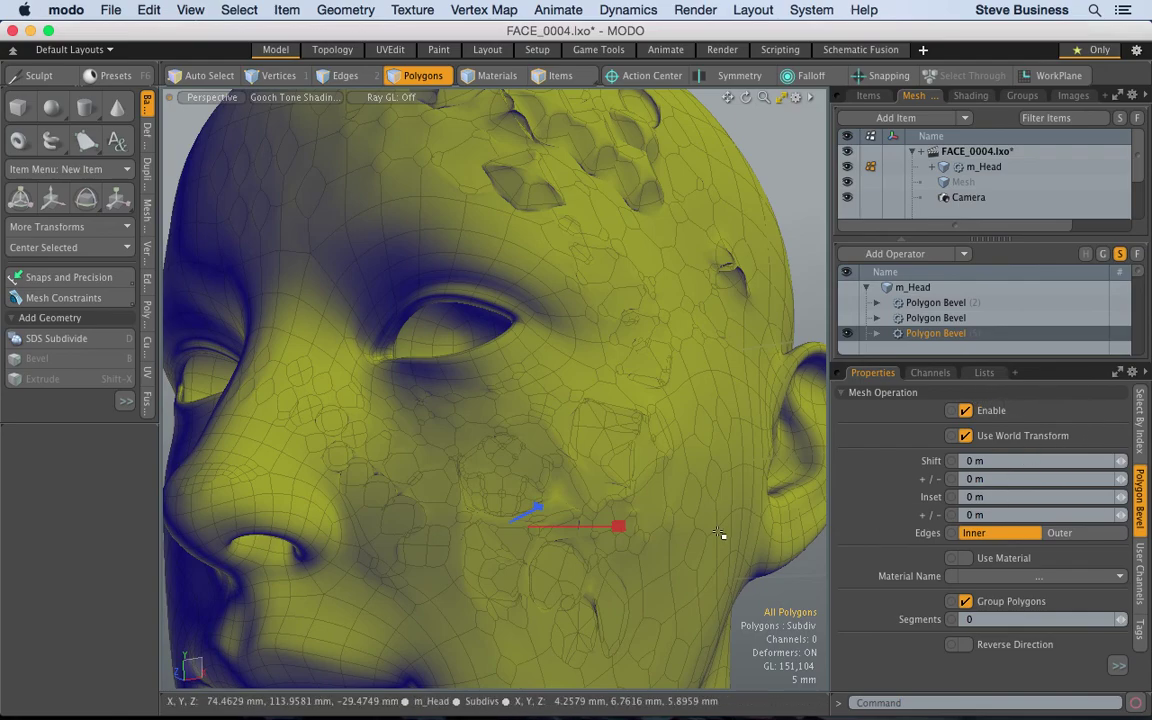
# Step: Turn off Group Polygons for the cheek bevel and set its Shift to 1 mm and Segments to 3
pyautogui.moveTo(536, 512); pyautogui.dragTo(538, 507)
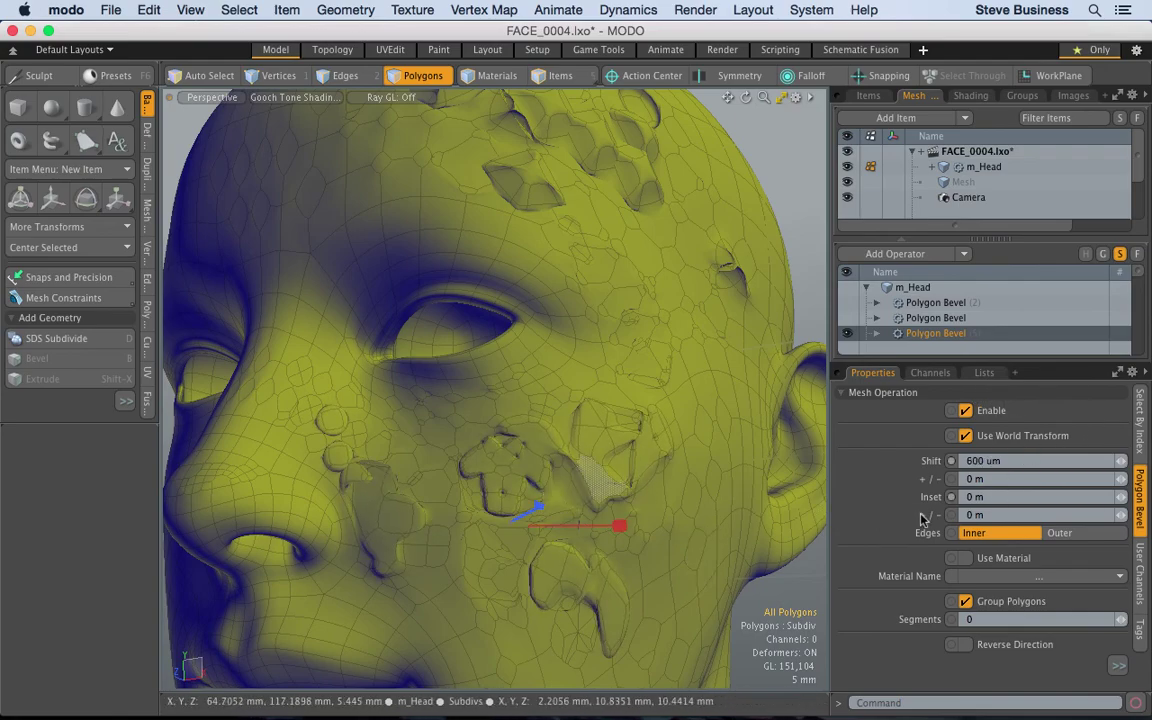
pyautogui.click(965, 602)
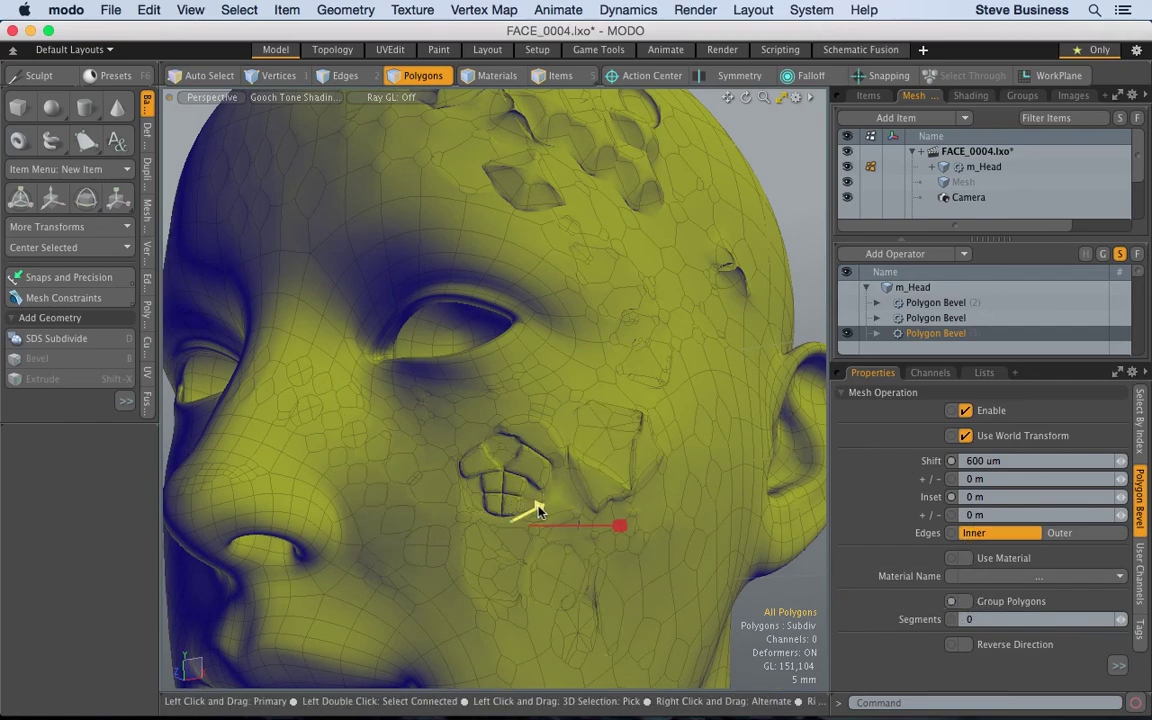
pyautogui.moveTo(538, 508); pyautogui.dragTo(539, 508)
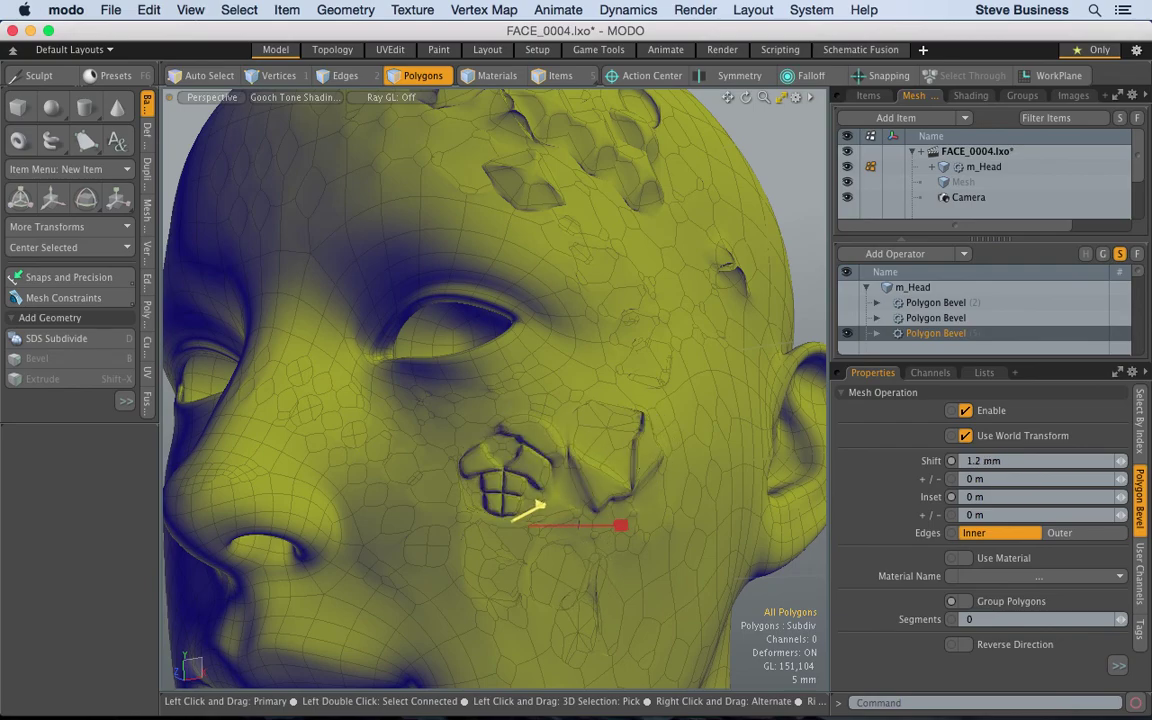
pyautogui.click(1121, 621)
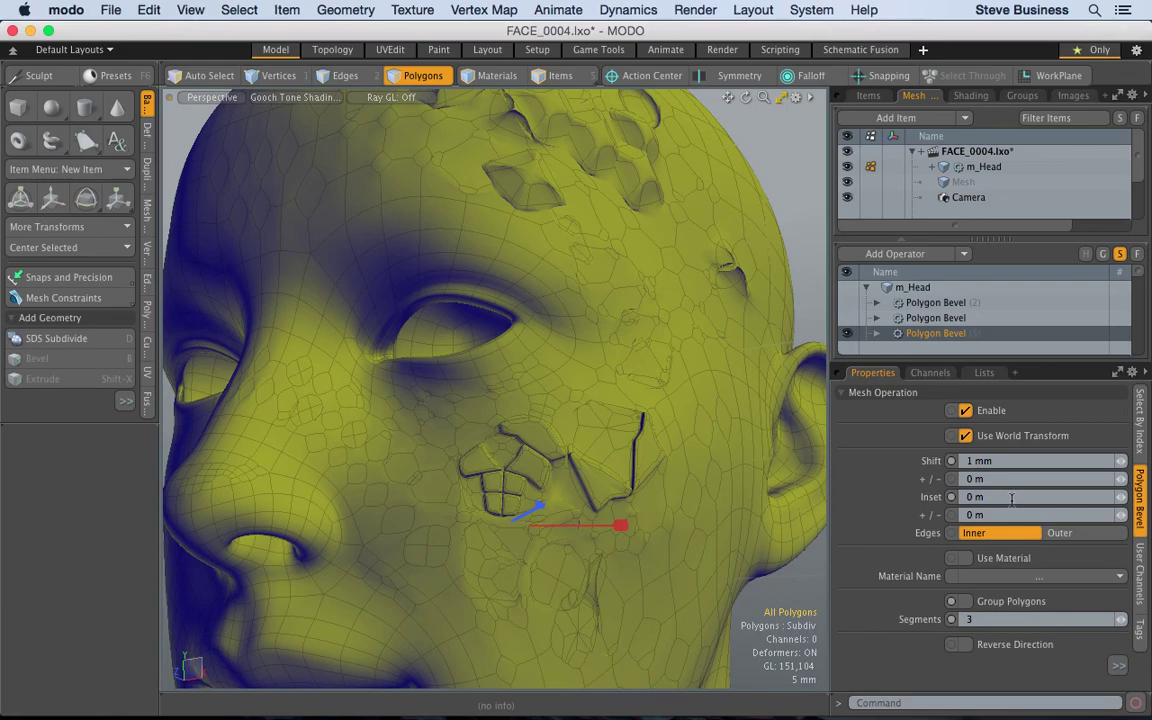
# Step: Set the cheek bevel's Inset to 300 um and its Shift to 1.3 mm
pyautogui.click(1121, 497)
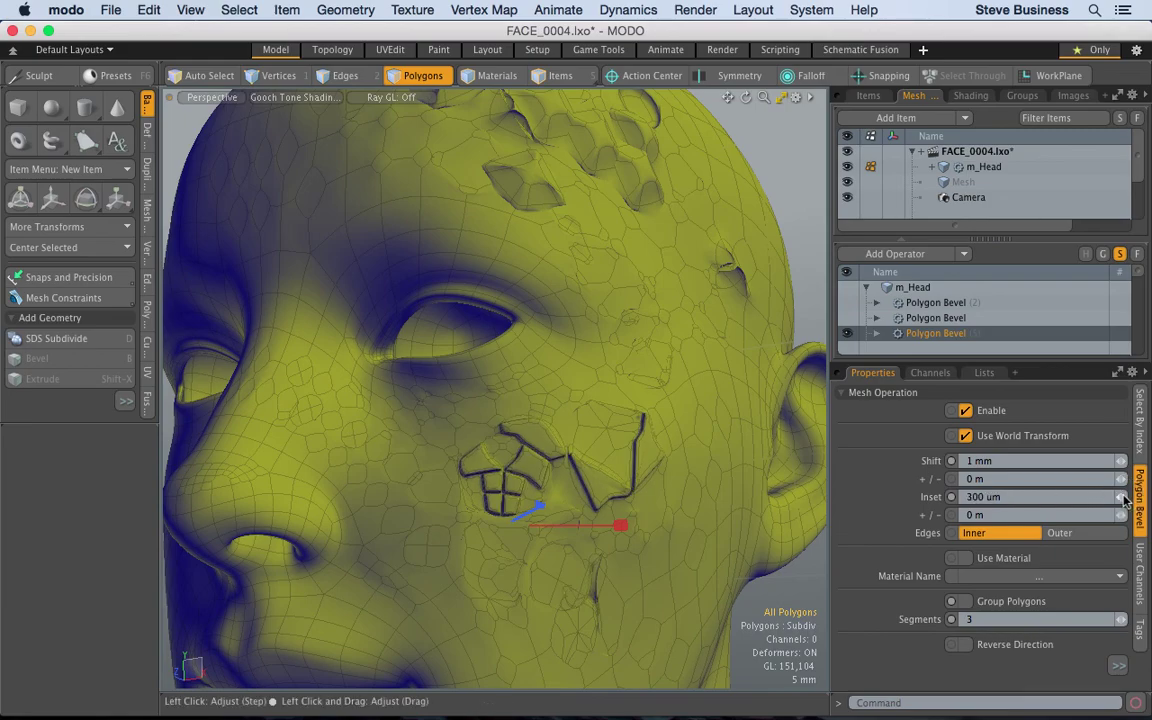
pyautogui.click(1121, 461)
pyautogui.click(1121, 461)
pyautogui.click(1121, 461)
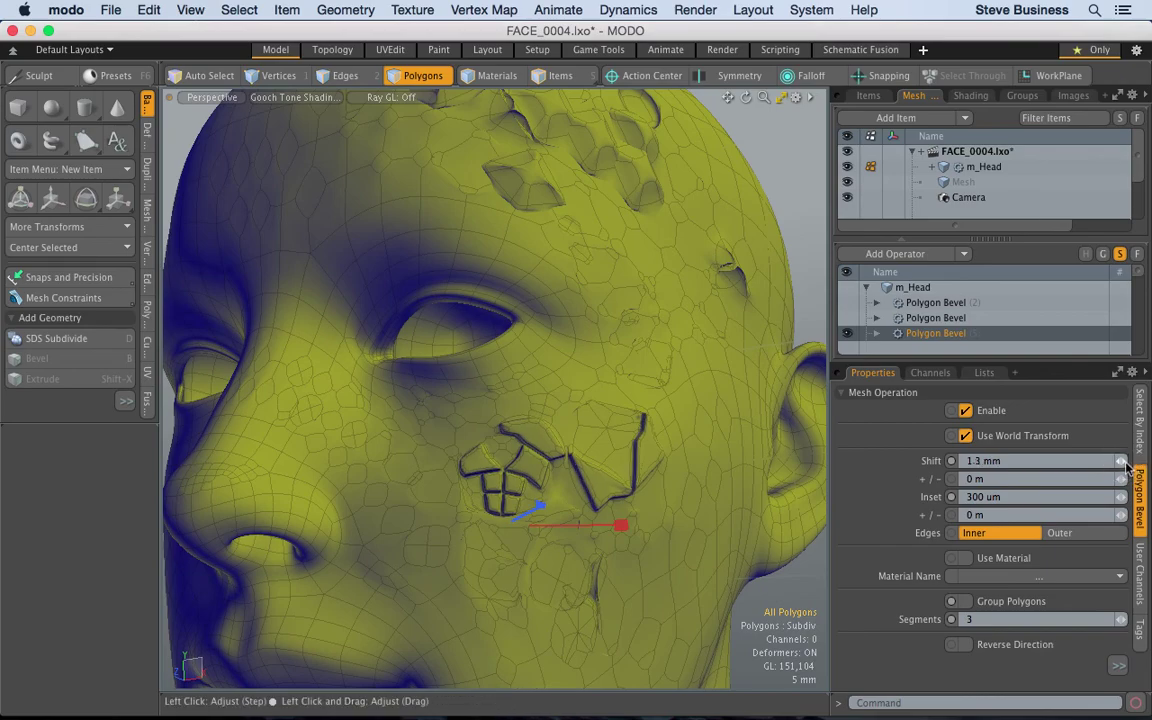
# Step: Select polygon patches along the temple, cheek and jaw, and add an ungrouped Polygon Bevel operator with a 5 mm Shift and 200 um Inset
pyautogui.moveTo(597, 287)
pyautogui.mouseDown(button='middle')
pyautogui.moveTo(654, 351)
pyautogui.moveTo(596, 341)
pyautogui.moveTo(665, 404)
pyautogui.moveTo(619, 420)
pyautogui.moveTo(595, 478)
pyautogui.moveTo(622, 456)
pyautogui.moveTo(624, 489)
pyautogui.moveTo(671, 537)
pyautogui.moveTo(625, 614)
pyautogui.moveTo(559, 590)
pyautogui.moveTo(590, 627)
pyautogui.moveTo(499, 698)
pyautogui.moveTo(439, 625)
pyautogui.moveTo(445, 565)
pyautogui.moveTo(389, 530)
pyautogui.moveTo(405, 492)
pyautogui.mouseUp(button='middle')
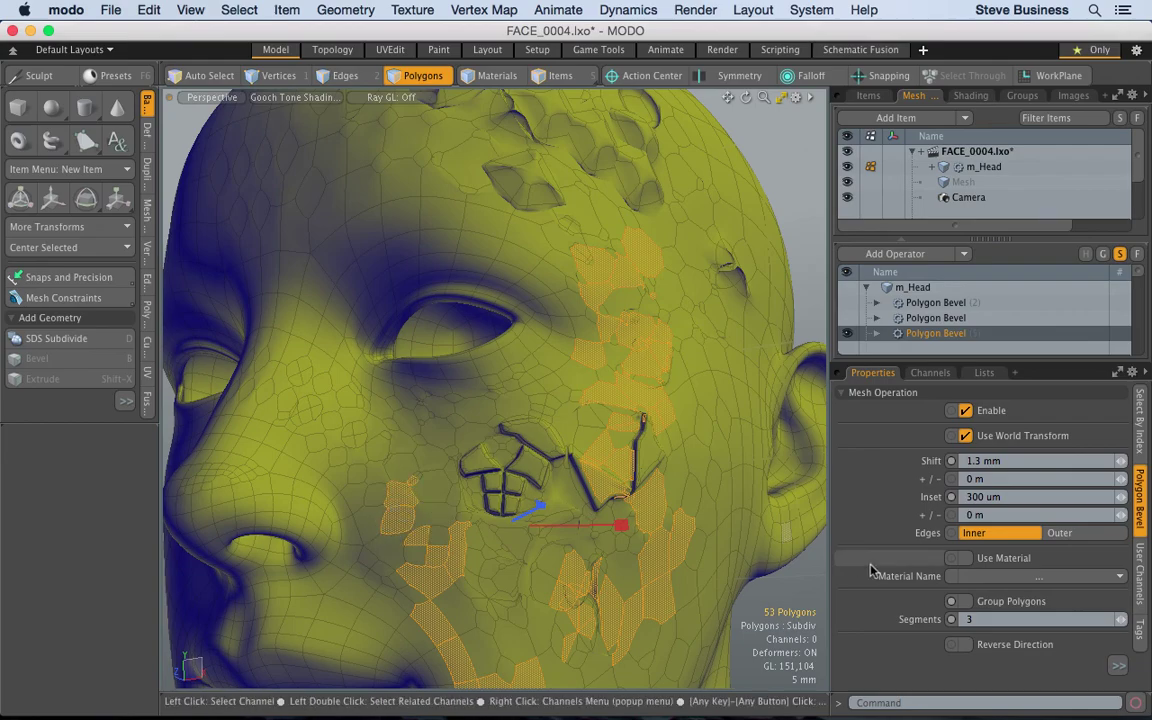
pyautogui.click(895, 253)
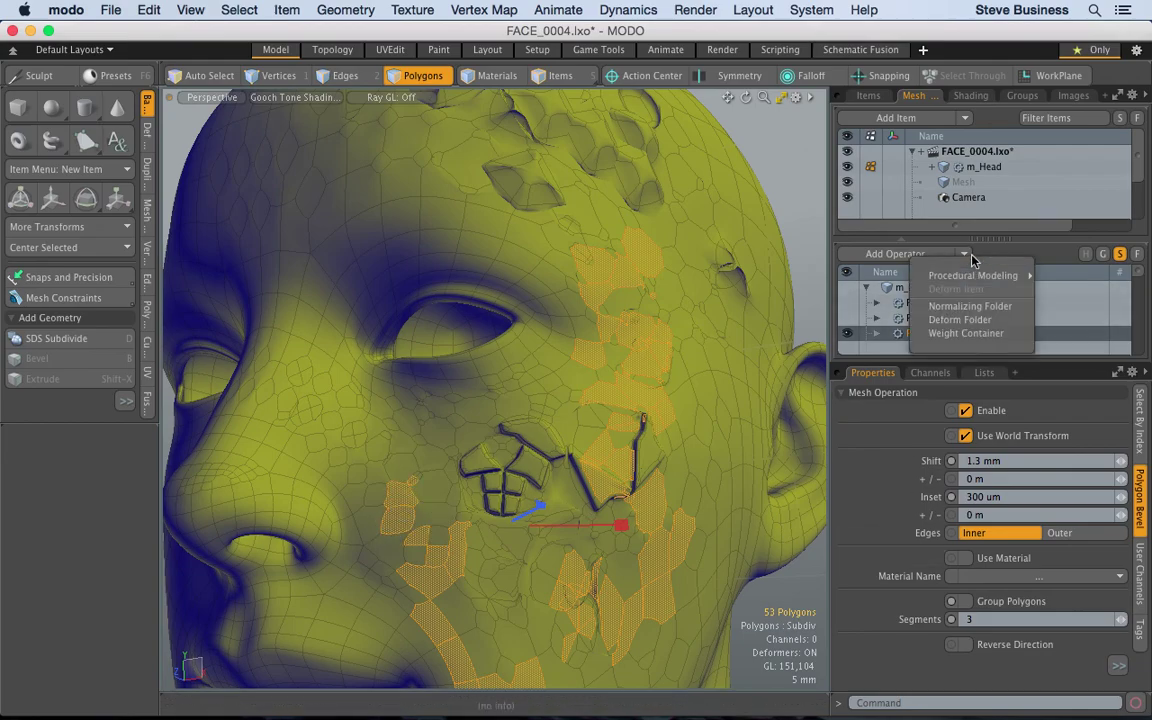
pyautogui.moveTo(960, 274)
pyautogui.moveTo(1057, 280)
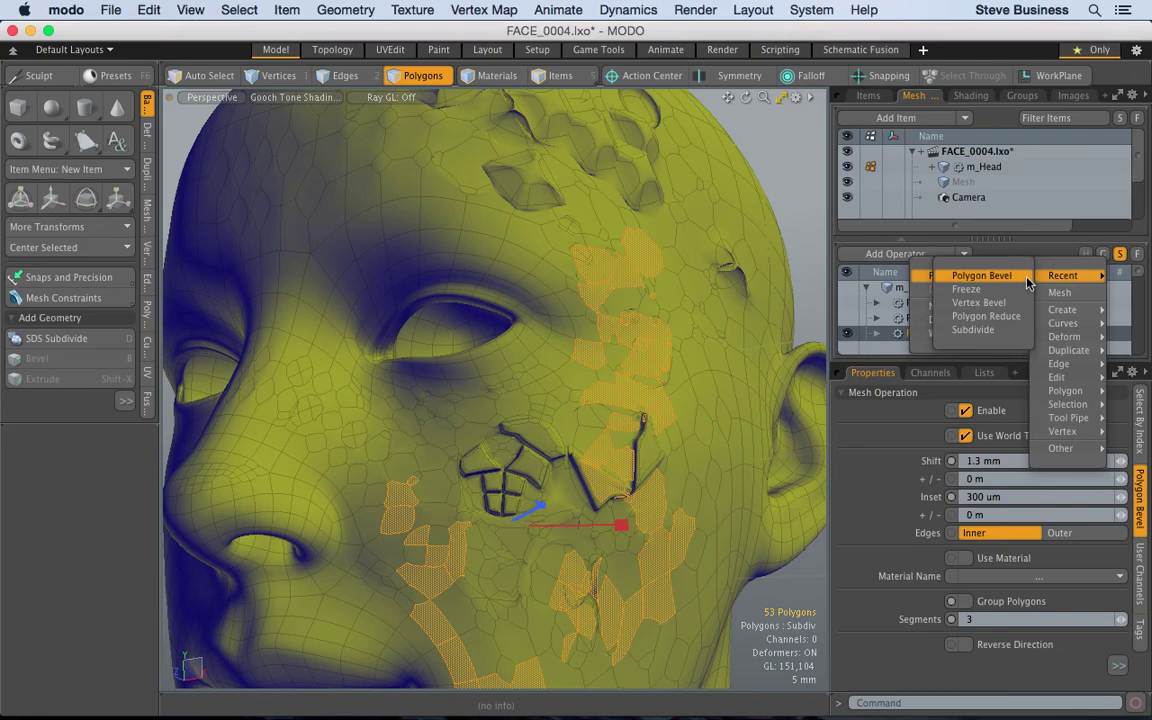
pyautogui.click(981, 275)
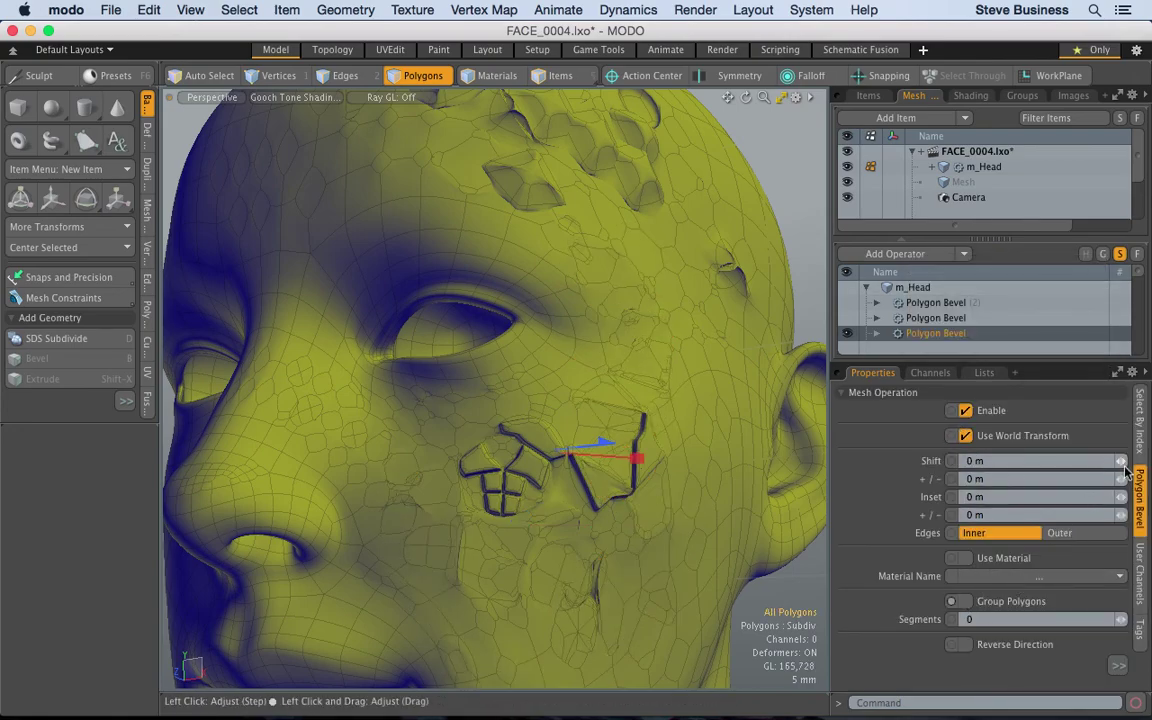
pyautogui.moveTo(1122, 462); pyautogui.dragTo(1124, 502)
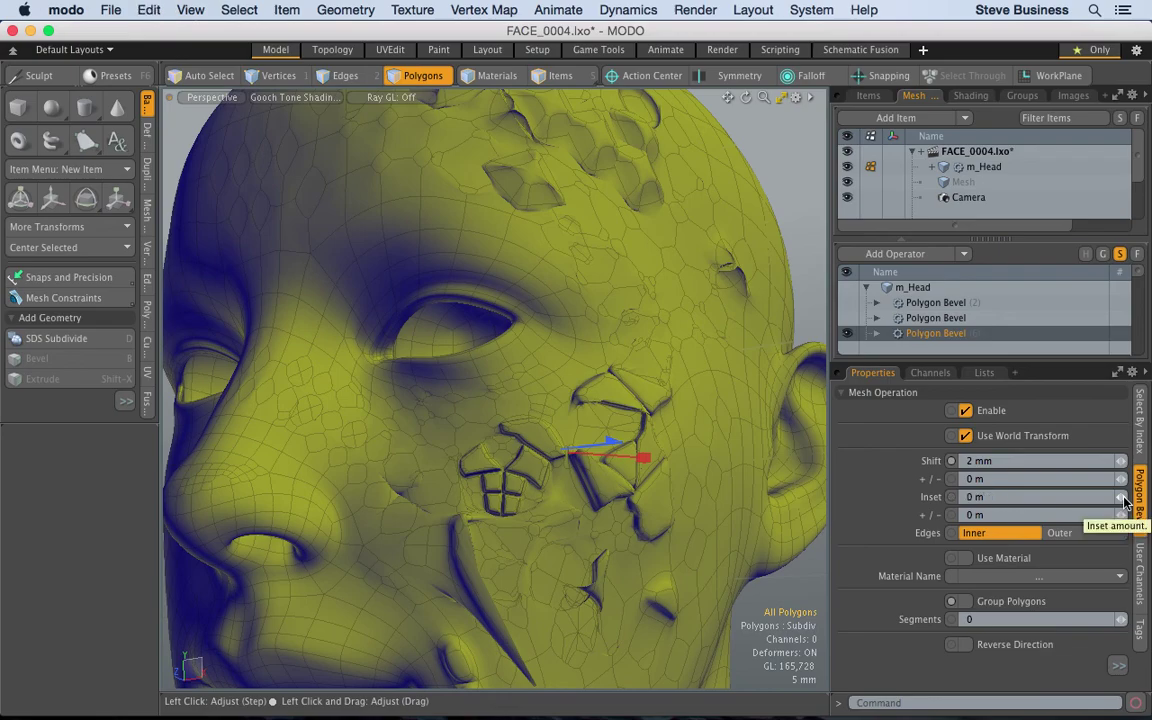
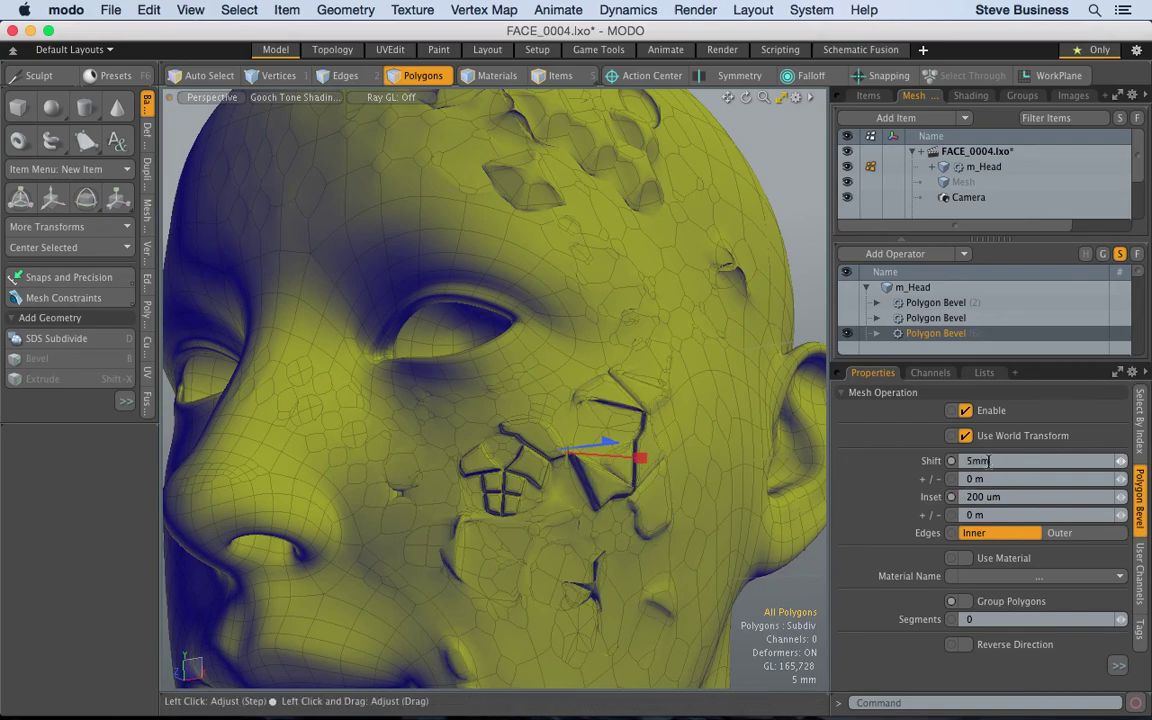
pyautogui.press('Return')
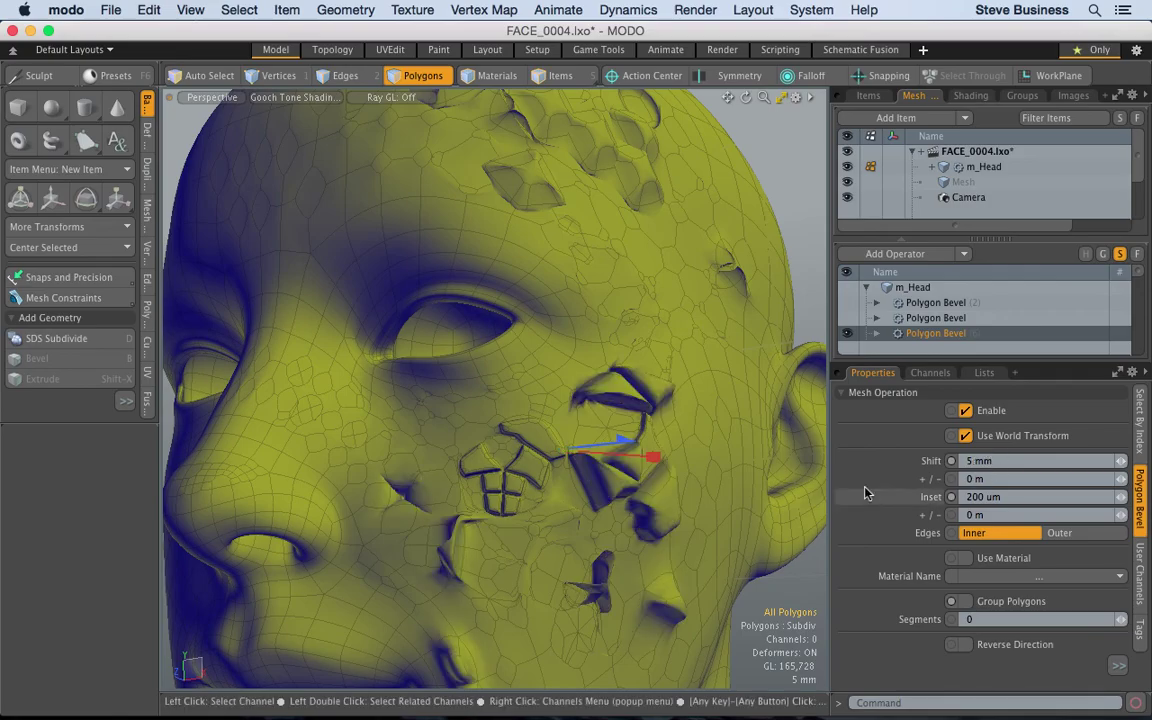
# Step: Select eight separate polygons across the nose and below the inner eye, and add another procedural Polygon Bevel operator to them
pyautogui.press('alt')
pyautogui.keyDown('alt'); pyautogui.moveTo(489, 423); pyautogui.dragTo(512, 430); pyautogui.keyUp('alt')
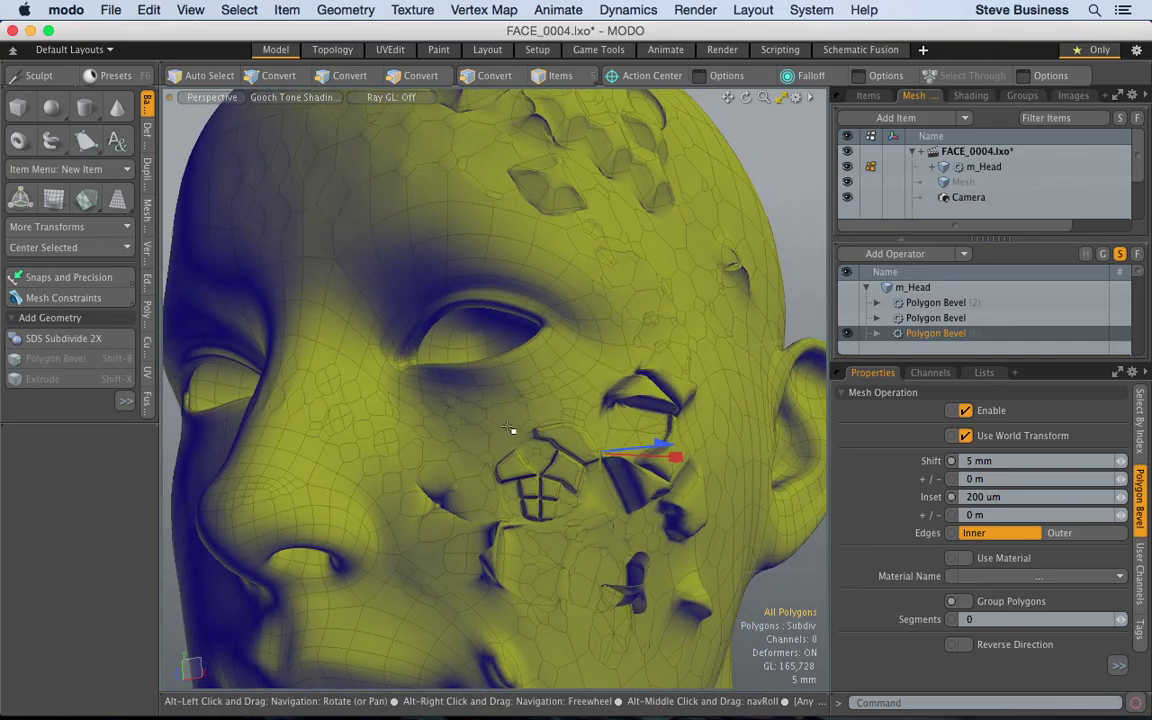
pyautogui.keyDown('shift'); pyautogui.click(370, 425); pyautogui.keyUp('shift')
pyautogui.keyDown('shift'); pyautogui.click(372, 405); pyautogui.keyUp('shift')
pyautogui.keyDown('shift'); pyautogui.click(356, 392); pyautogui.keyUp('shift')
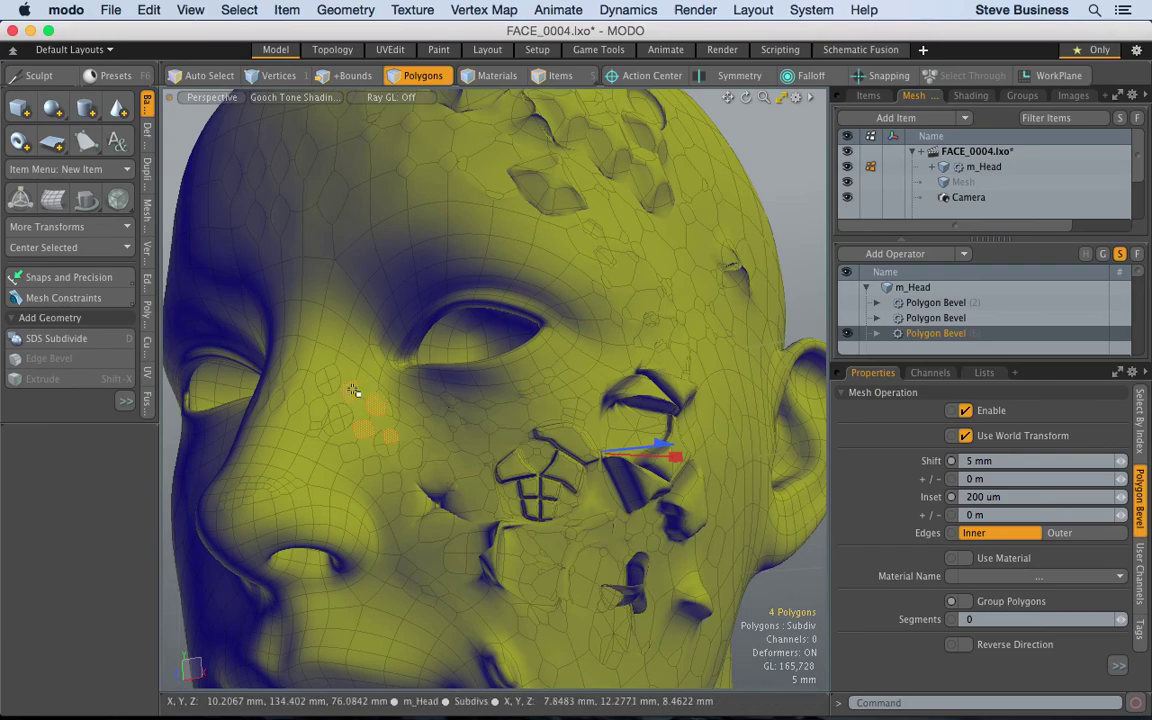
pyautogui.keyDown('shift'); pyautogui.click(292, 401); pyautogui.keyUp('shift')
pyautogui.keyDown('shift'); pyautogui.click(336, 498); pyautogui.keyUp('shift')
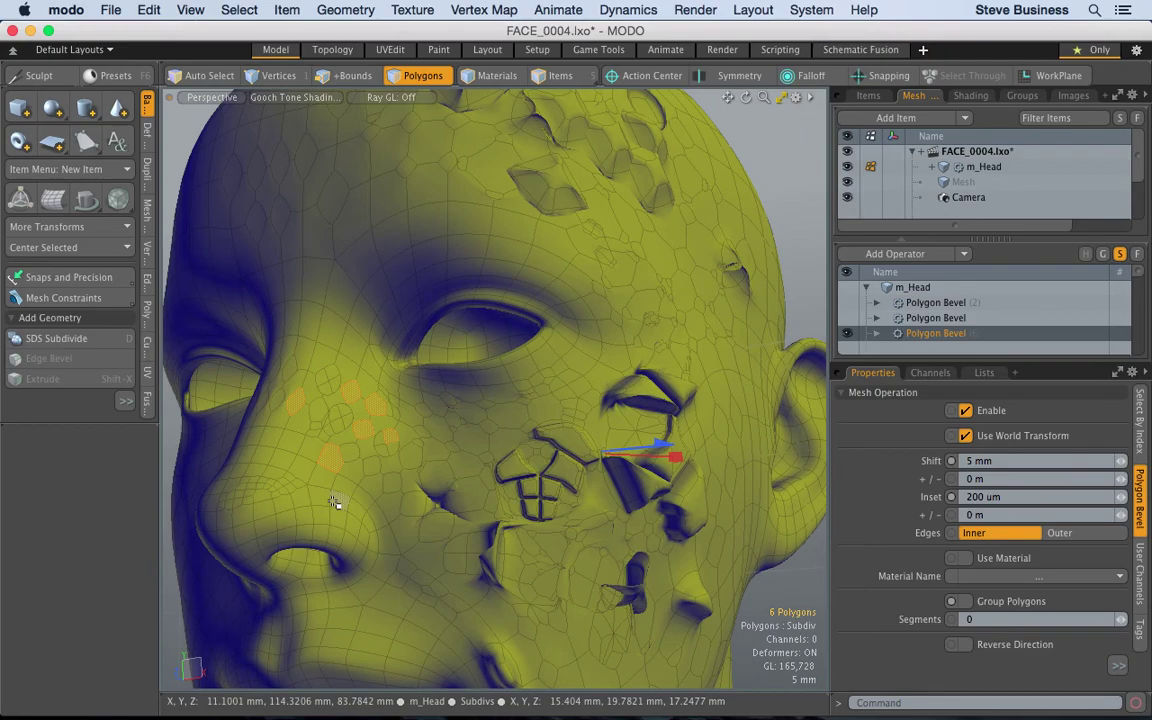
pyautogui.keyDown('shift'); pyautogui.click(438, 432); pyautogui.keyUp('shift')
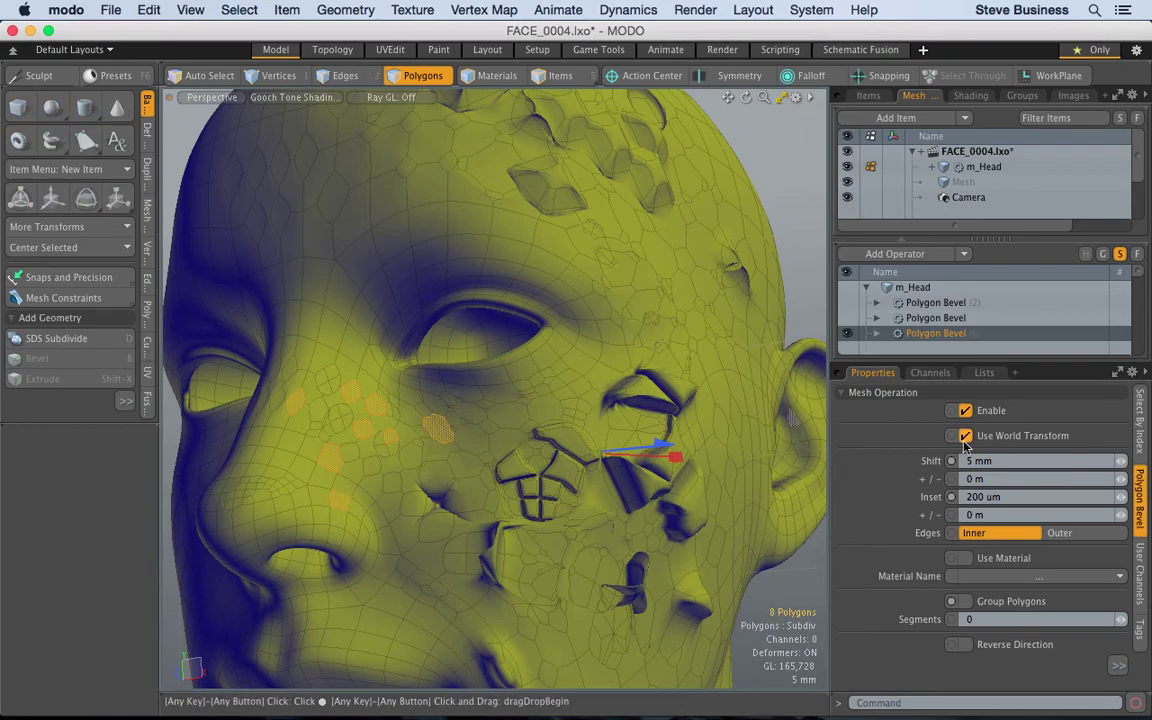
pyautogui.click(958, 254)
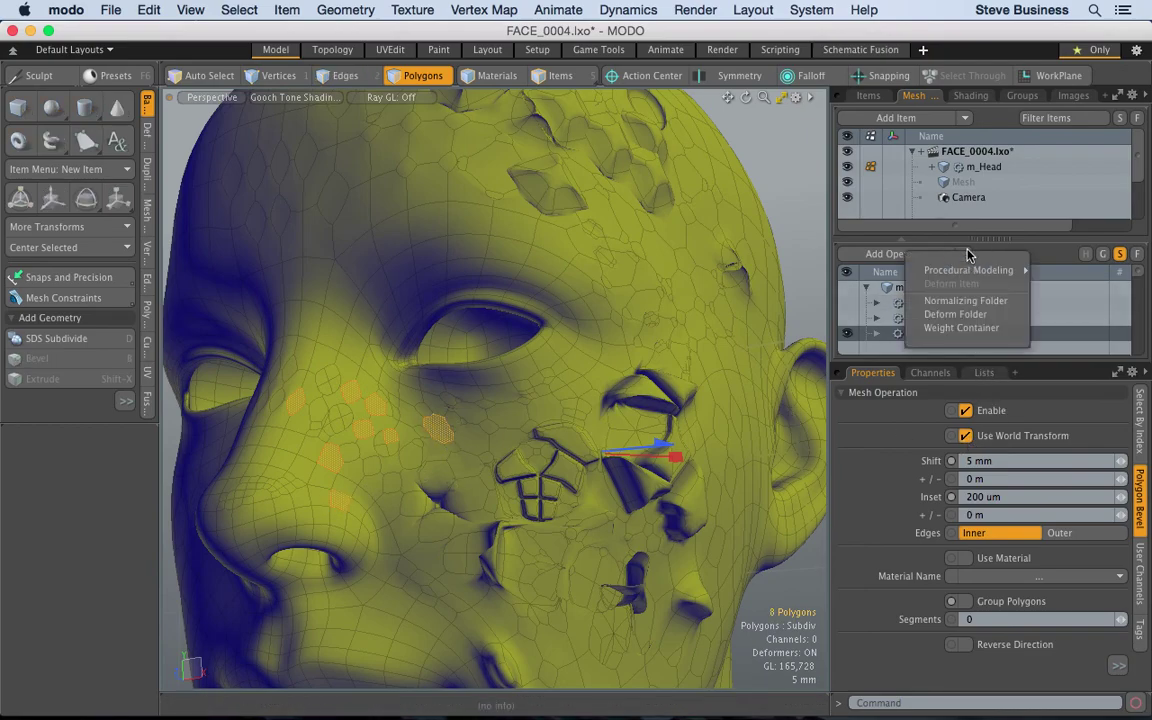
pyautogui.moveTo(967, 270)
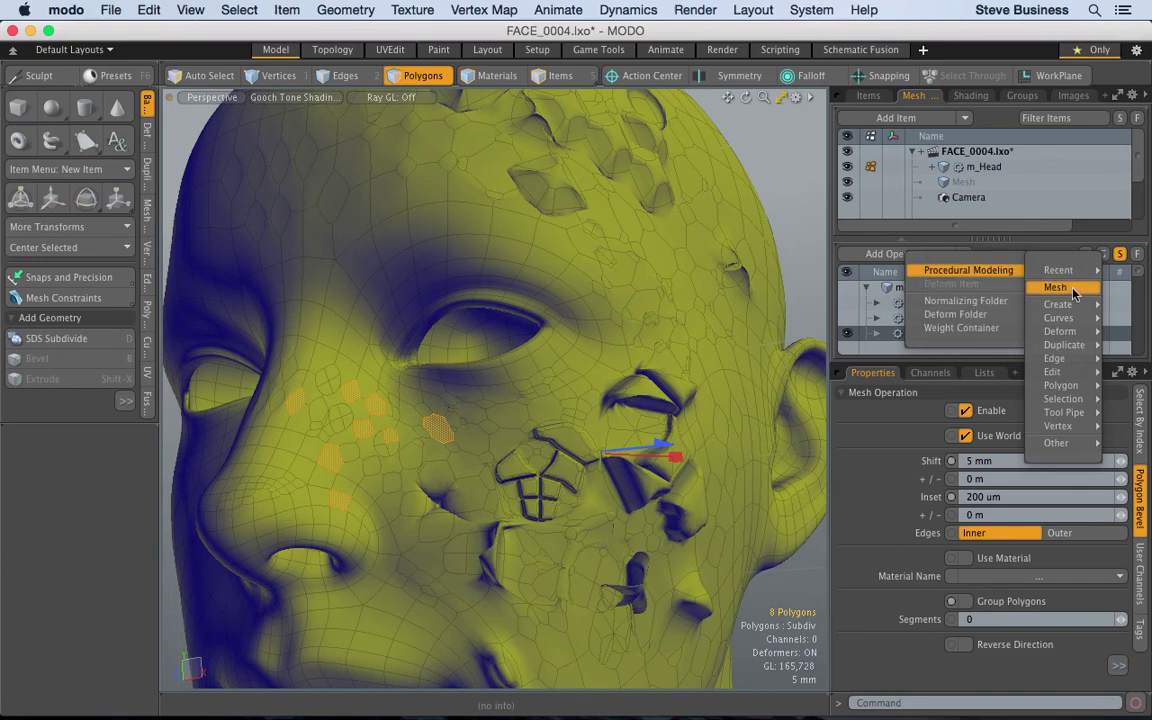
pyautogui.moveTo(1061, 385)
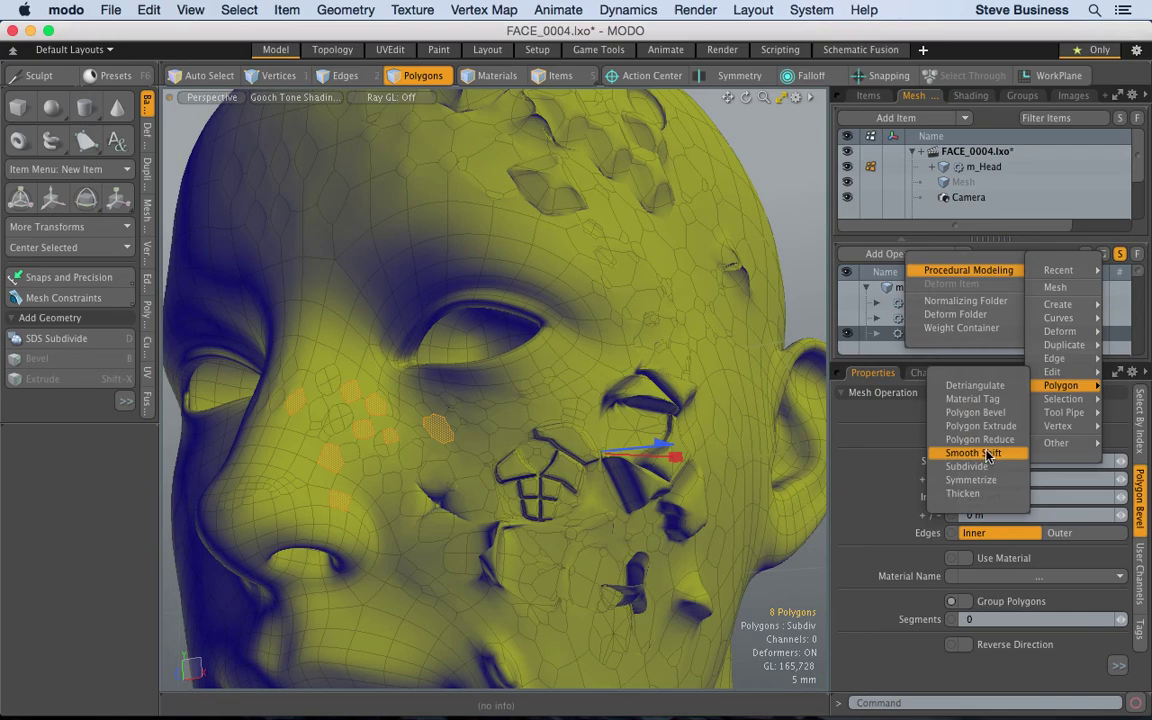
pyautogui.click(975, 412)
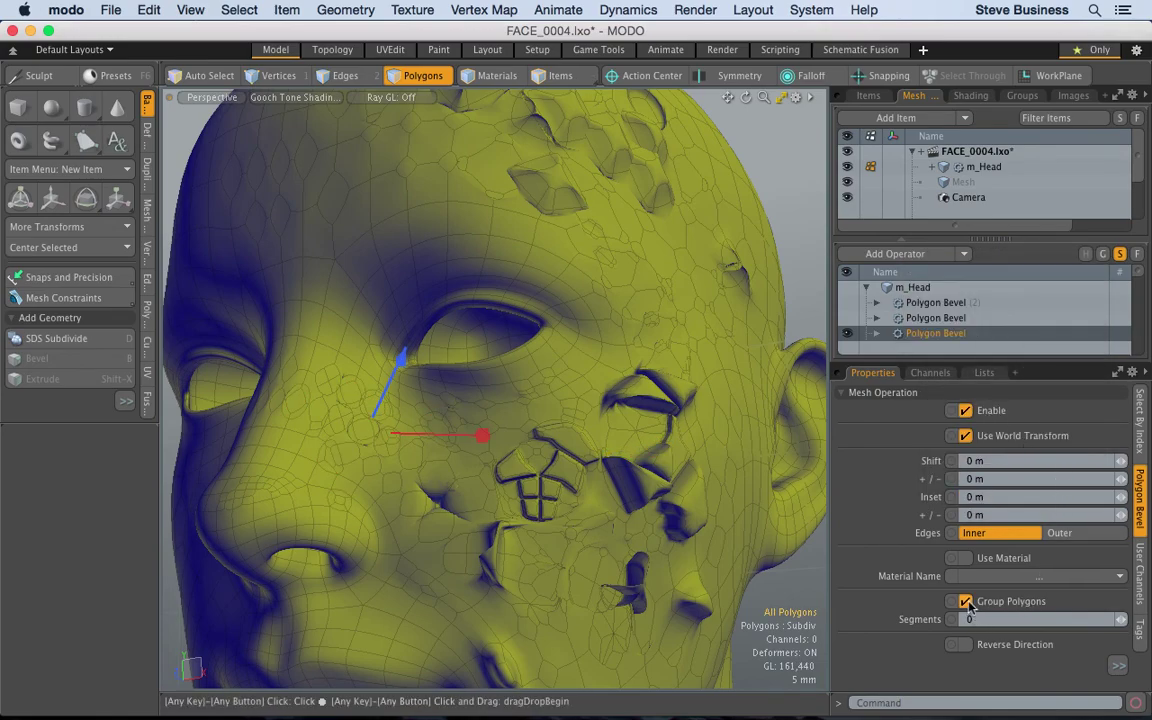
# Step: Turn off Group Polygons for the nose bevel, set its Shift to 1.3 mm, and try different Insets before setting 1 mm
pyautogui.moveTo(1122, 466); pyautogui.dragTo(1124, 446)
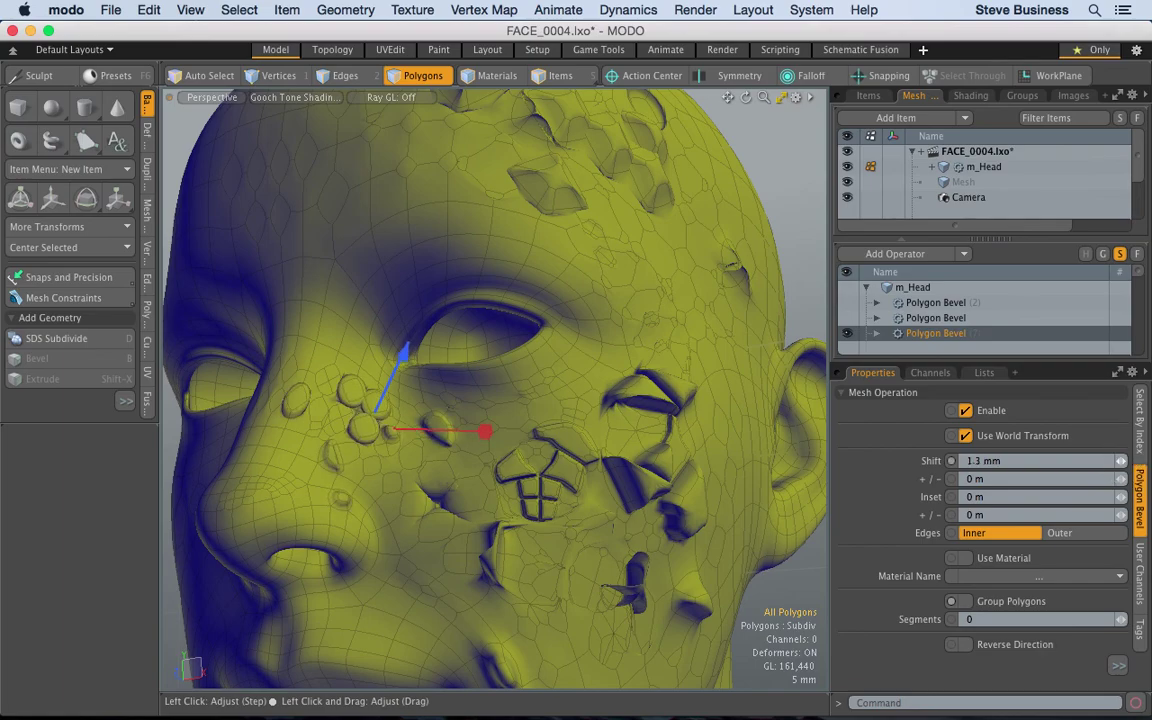
pyautogui.moveTo(1122, 502)
pyautogui.mouseDown()
pyautogui.moveTo(1118, 482)
pyautogui.moveTo(1120, 502)
pyautogui.mouseUp()
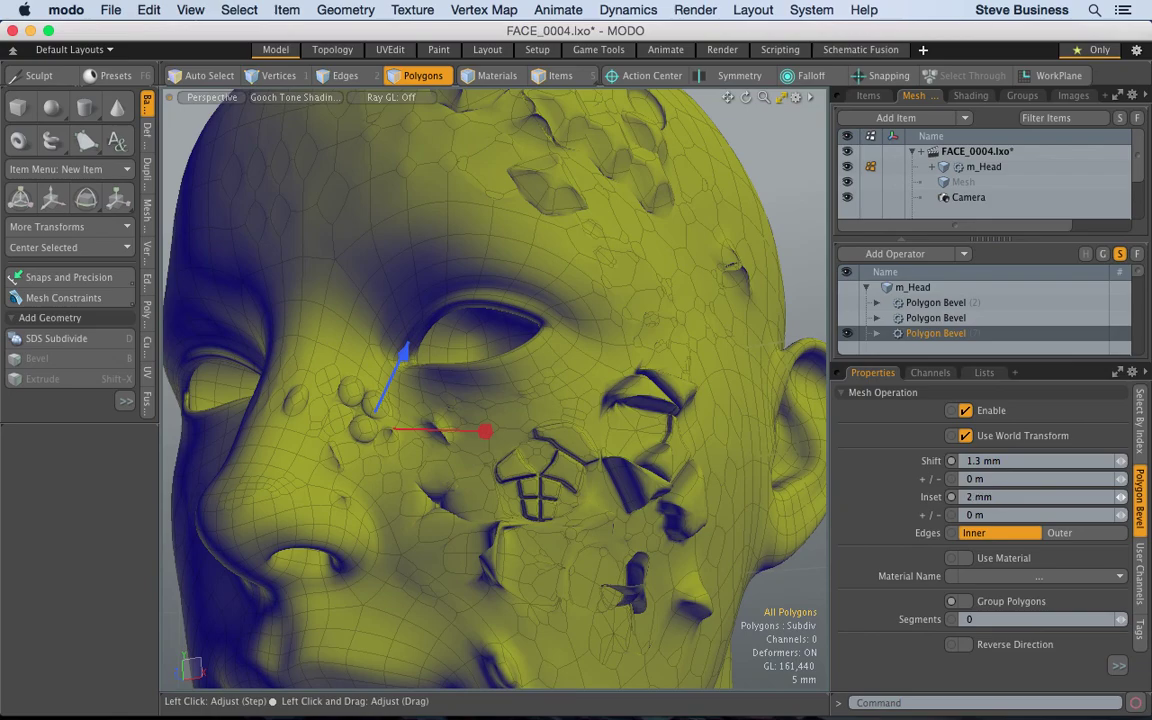
pyautogui.moveTo(1120, 496)
pyautogui.mouseDown()
pyautogui.moveTo(1120, 480)
pyautogui.moveTo(1120, 503)
pyautogui.mouseUp()
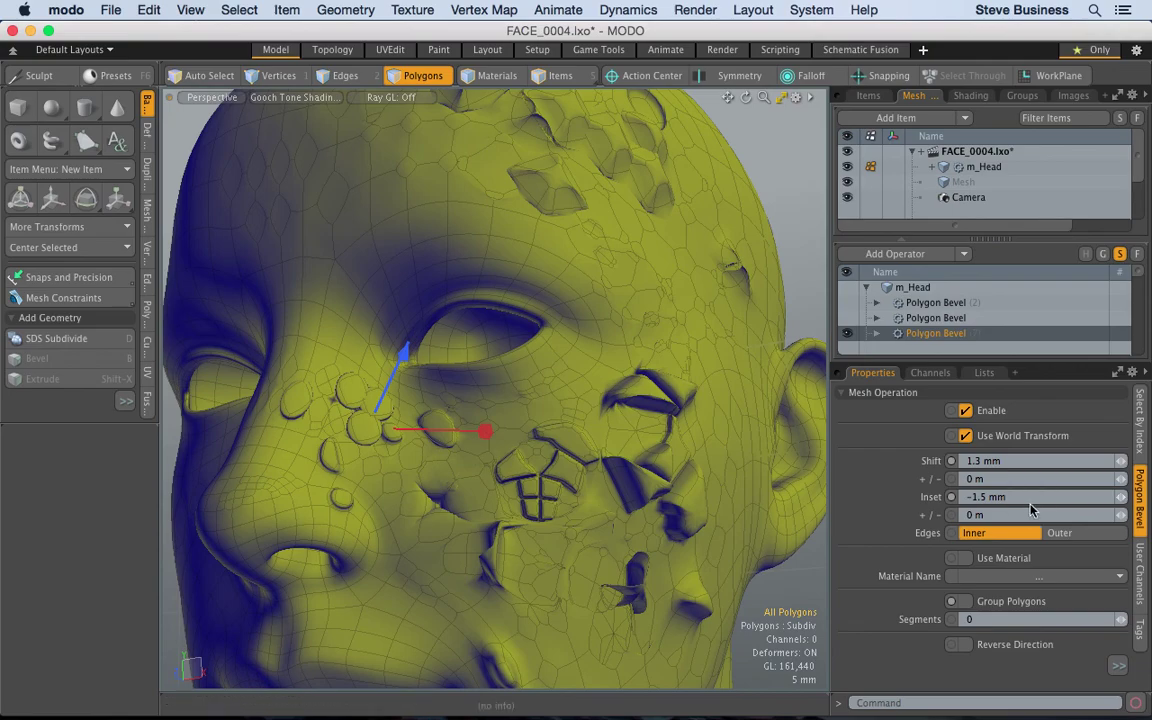
pyautogui.doubleClick(995, 497)
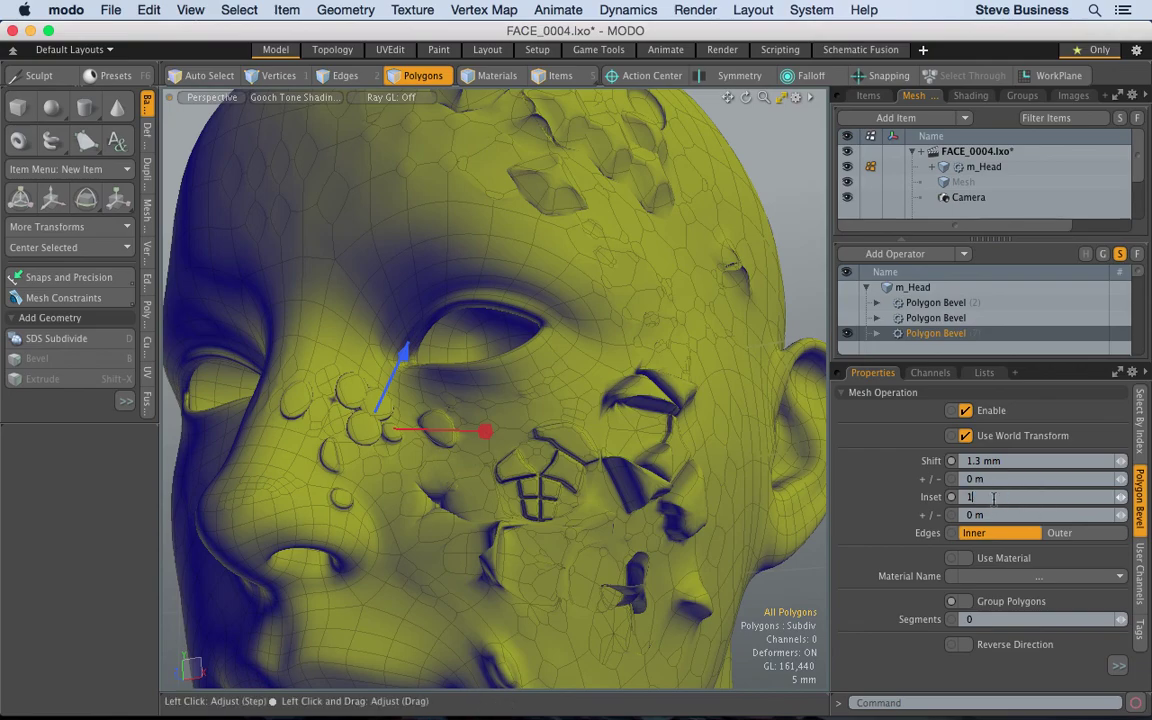
pyautogui.press('Return')
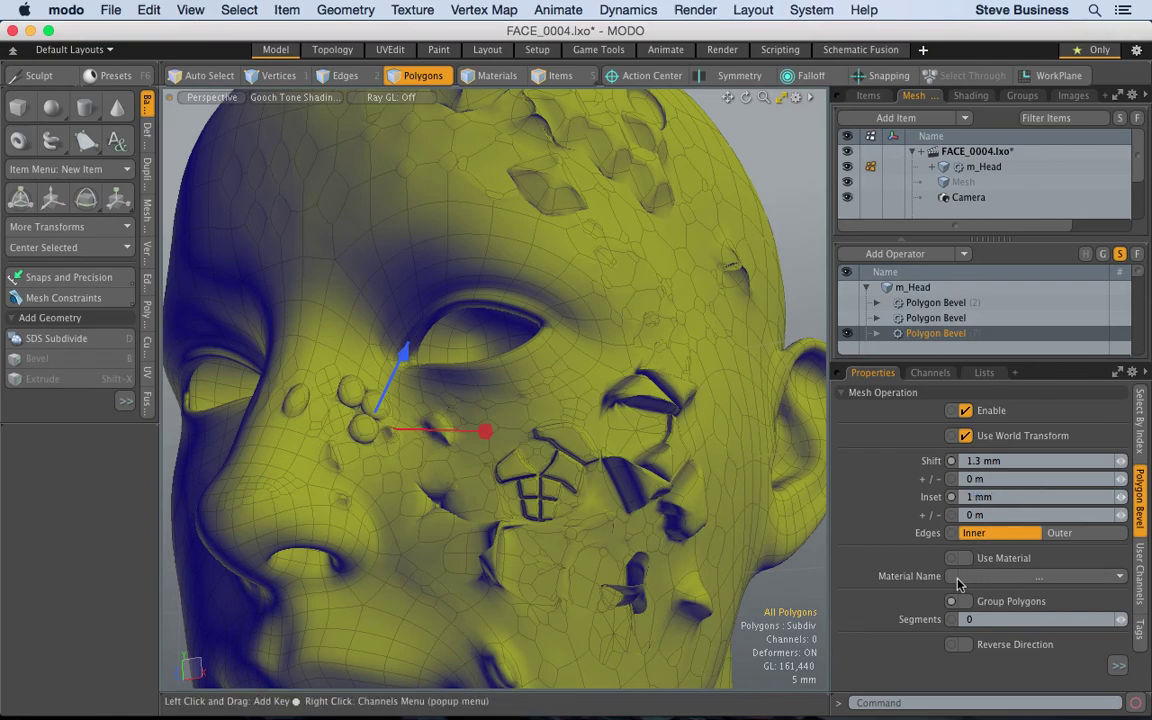
pyautogui.moveTo(764, 97); pyautogui.dragTo(660, 250)
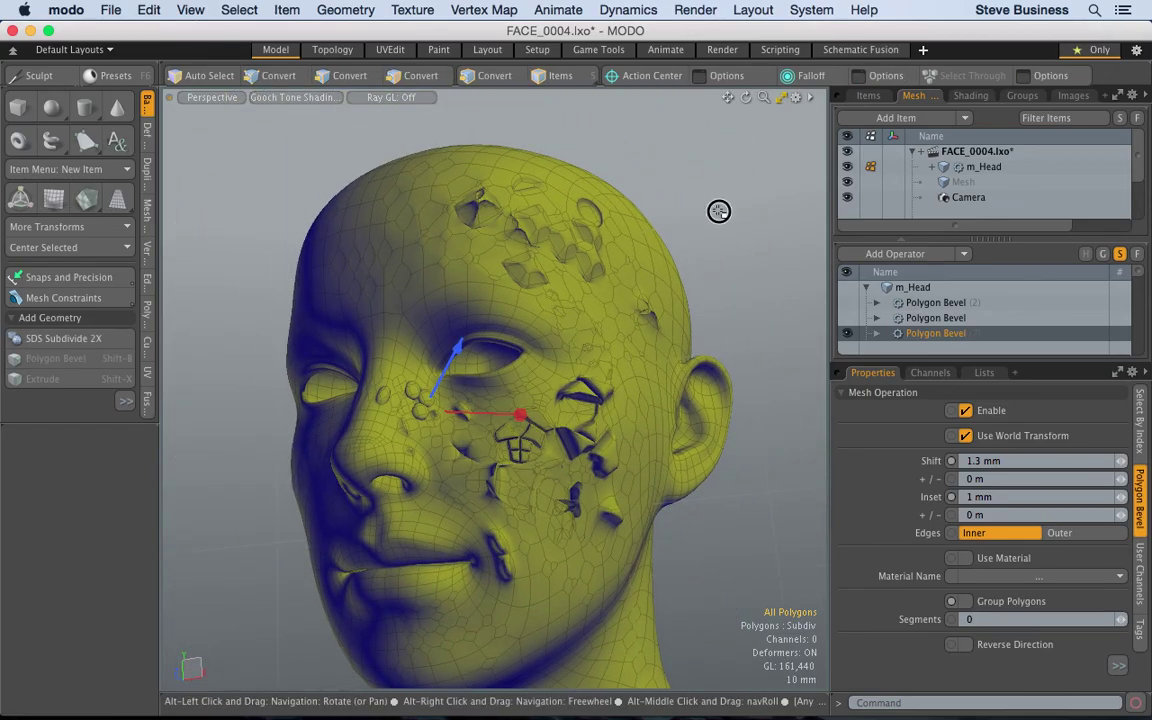
# Step: Save an incremental version of the head scene and switch to item selection mode
pyautogui.moveTo(719, 211); pyautogui.dragTo(764, 246)
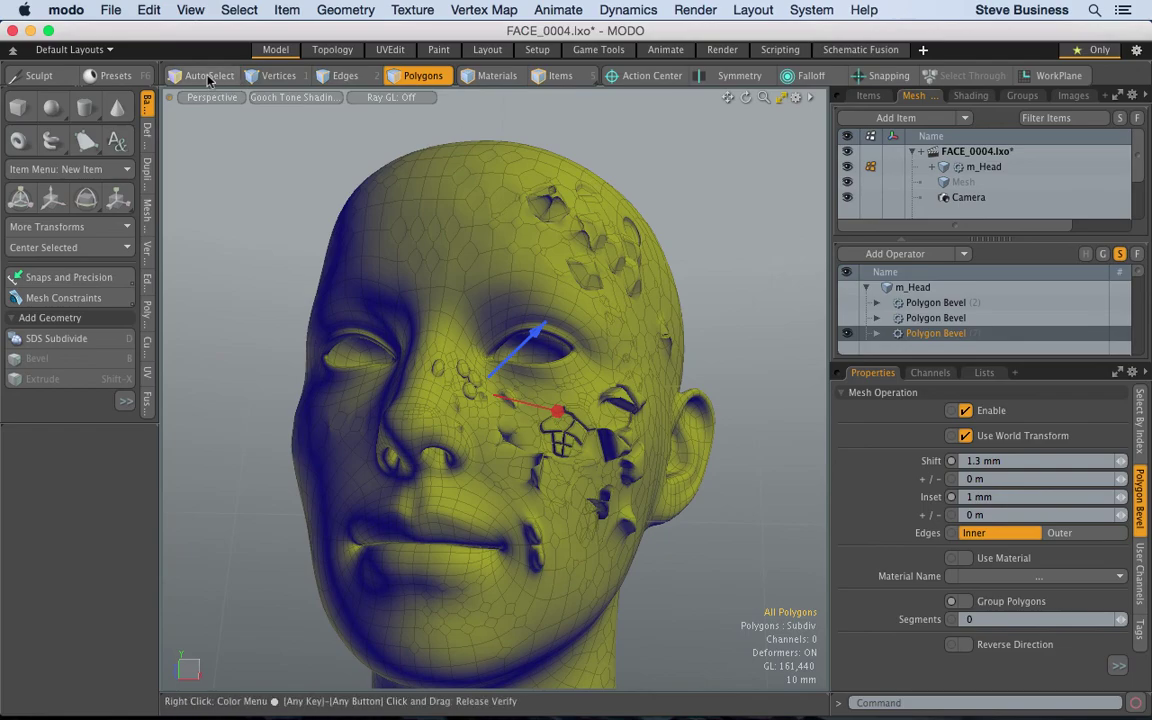
pyautogui.click(112, 10)
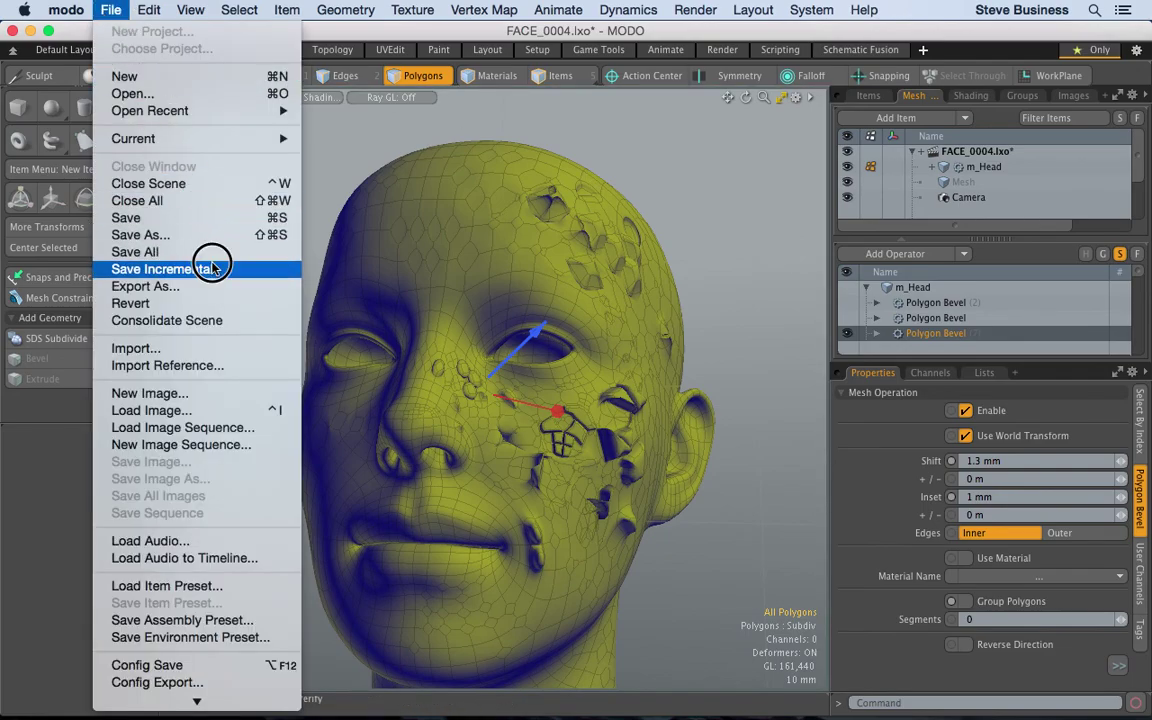
pyautogui.click(208, 259)
pyautogui.click(560, 76)
pyautogui.keyDown('alt'); pyautogui.moveTo(712, 244); pyautogui.dragTo(748, 247); pyautogui.keyUp('alt')
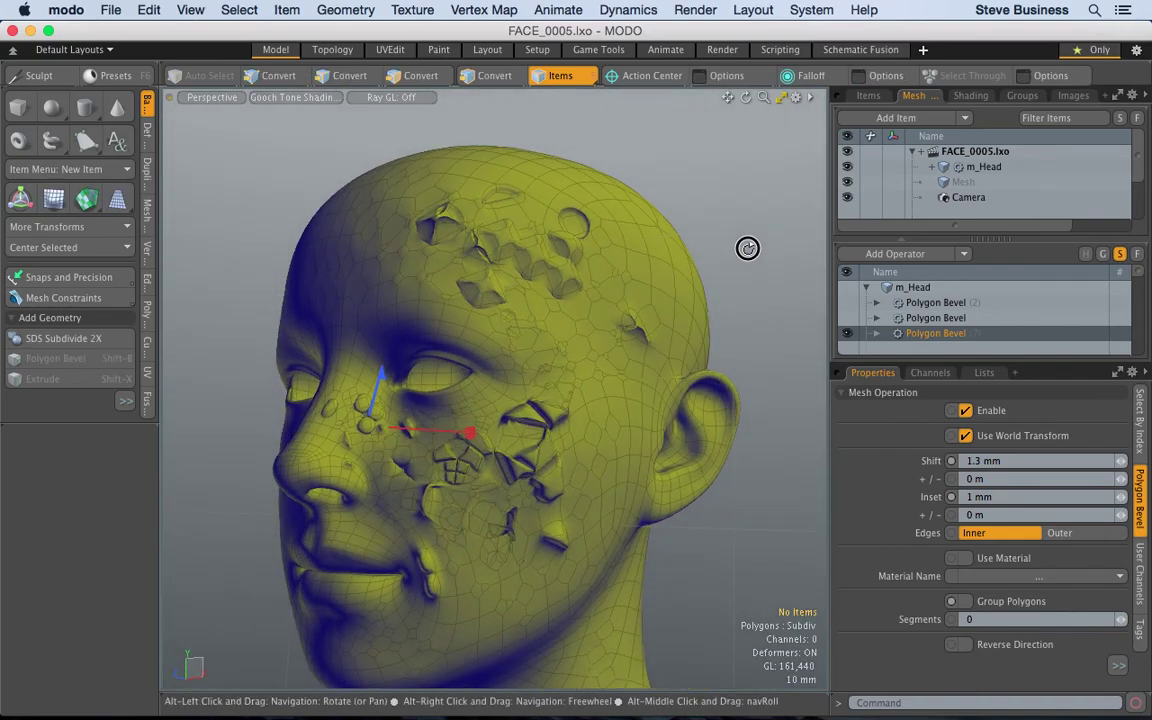
# Step: Run a preview render in the Render layout, pick the head's material, and frame the head in a closer three-quarter view
pyautogui.click(722, 49)
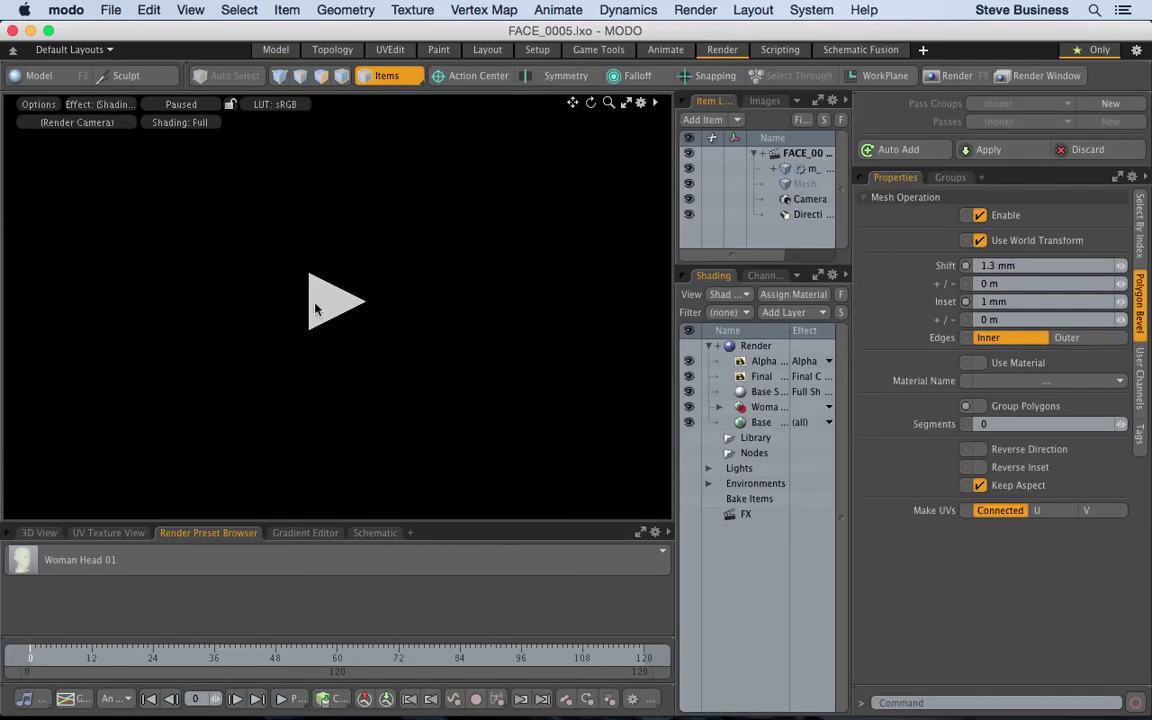
pyautogui.click(315, 306)
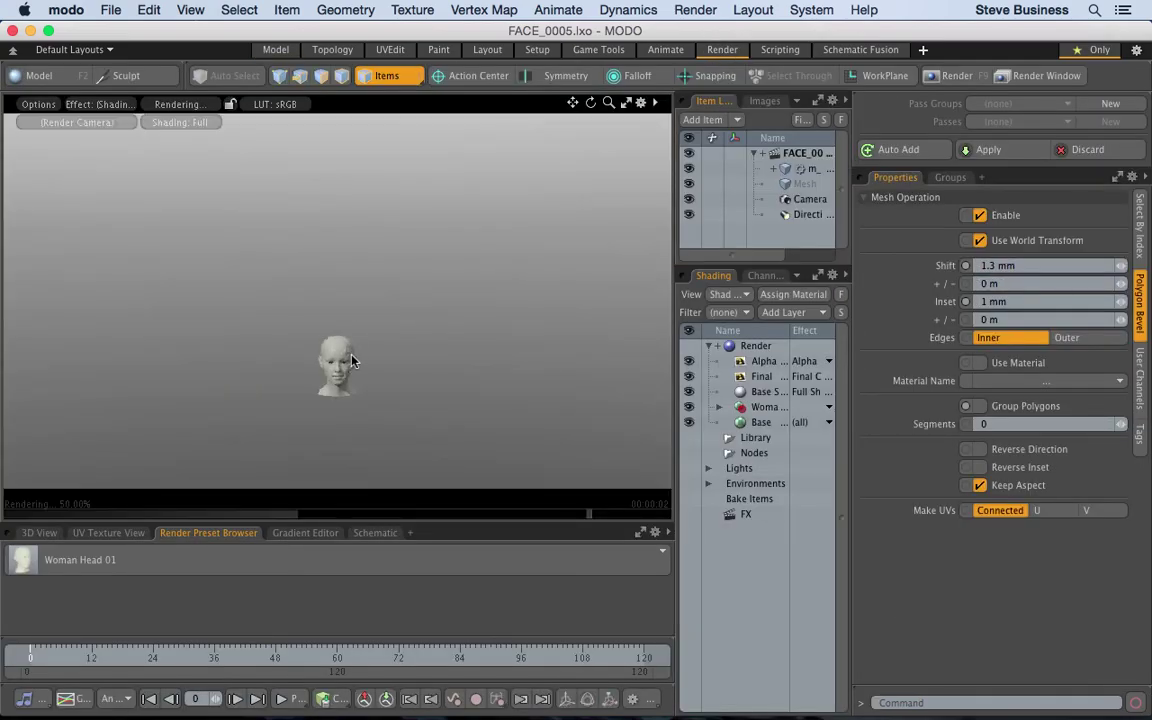
pyautogui.click(350, 360)
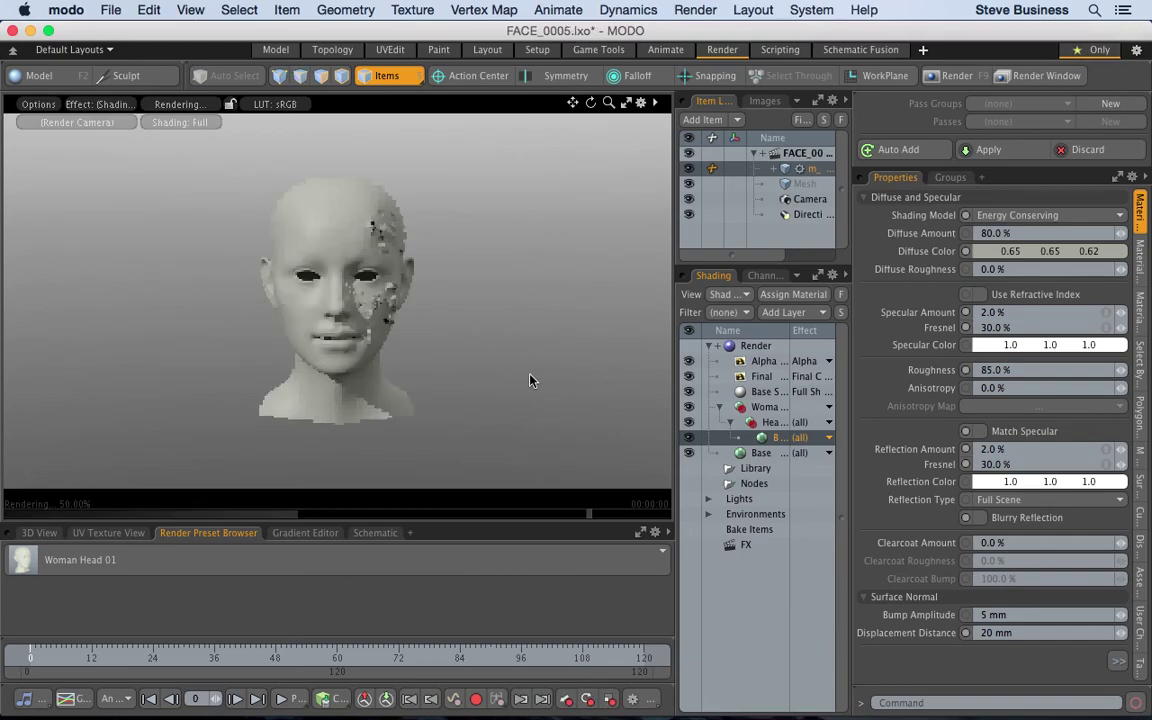
pyautogui.keyDown('alt'); pyautogui.moveTo(487, 360); pyautogui.dragTo(340, 355); pyautogui.keyUp('alt')
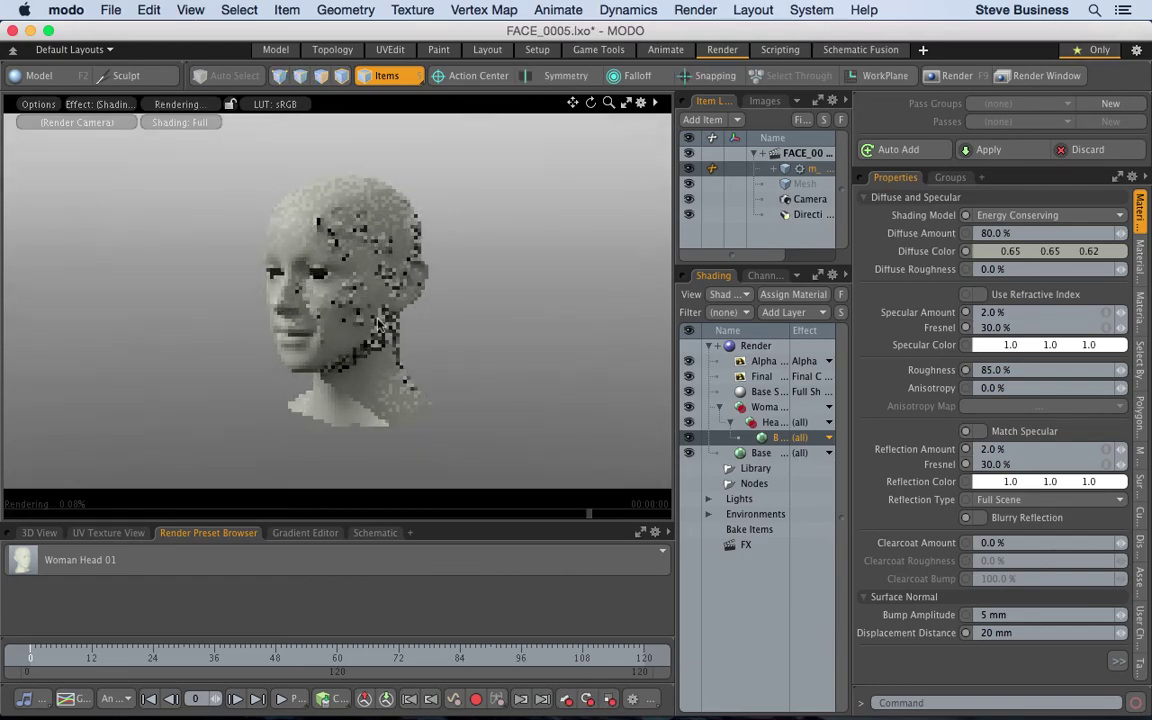
pyautogui.scroll(5, 318, 202)
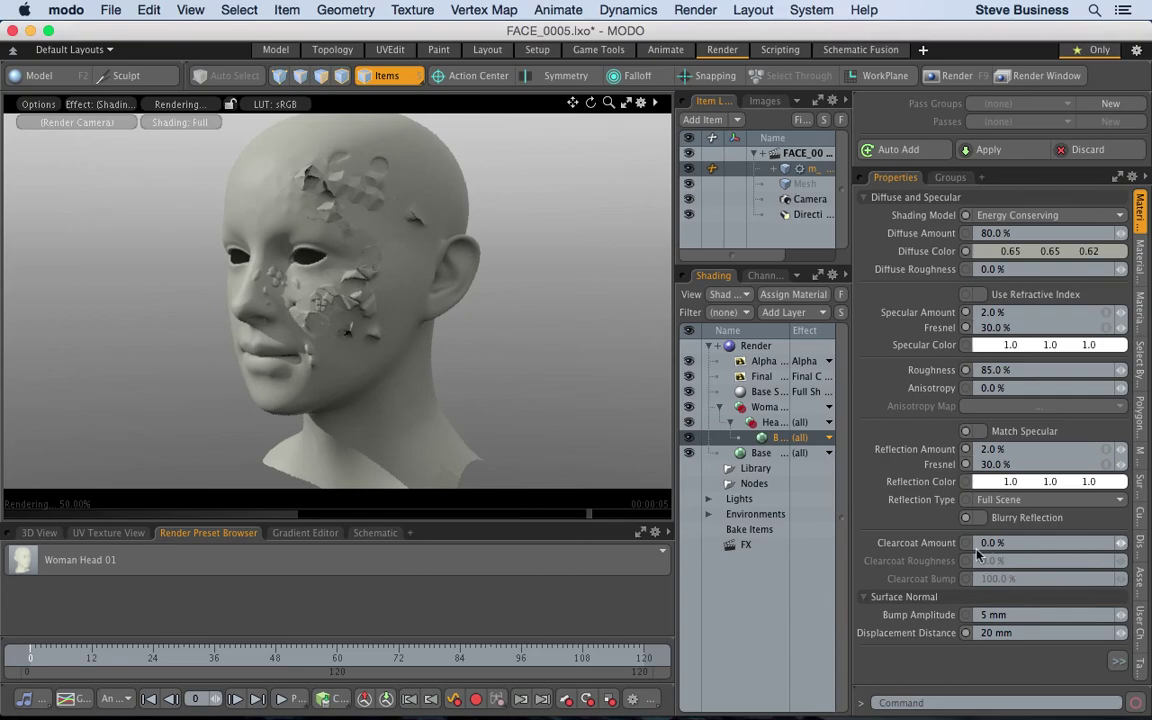
# Step: Enable Double Sided in the surface normal settings of the head's material, and save another incremental version of the scene
pyautogui.click(1143, 256)
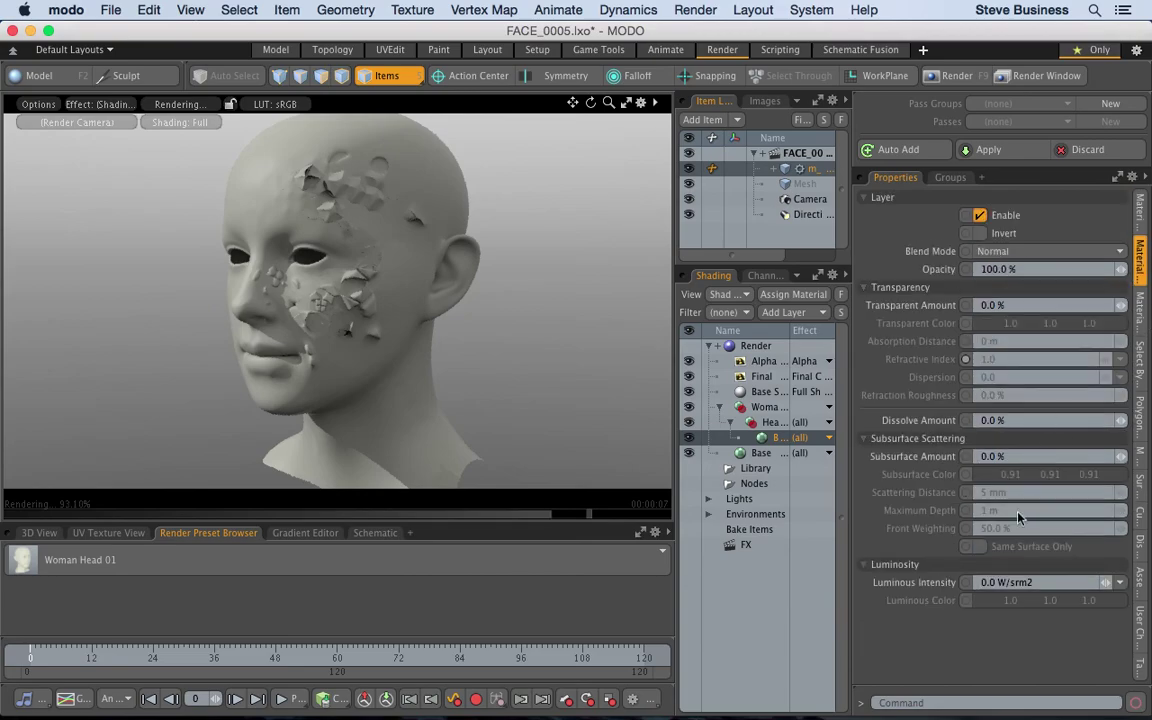
pyautogui.click(1140, 306)
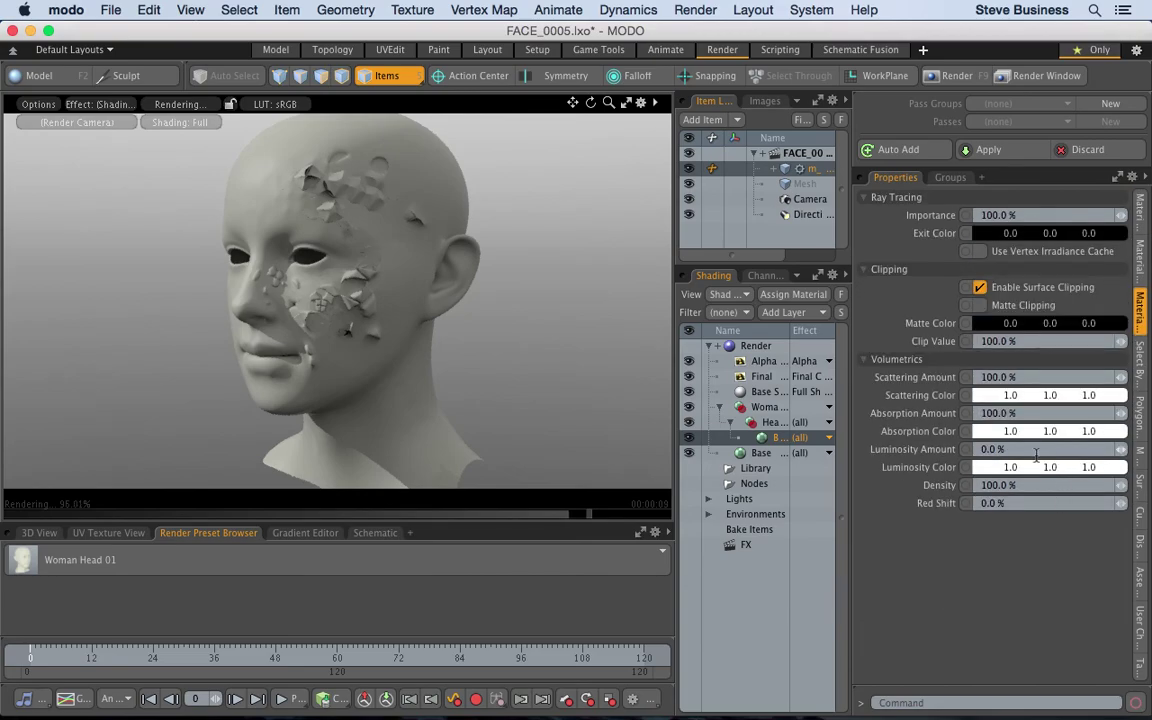
pyautogui.click(1143, 210)
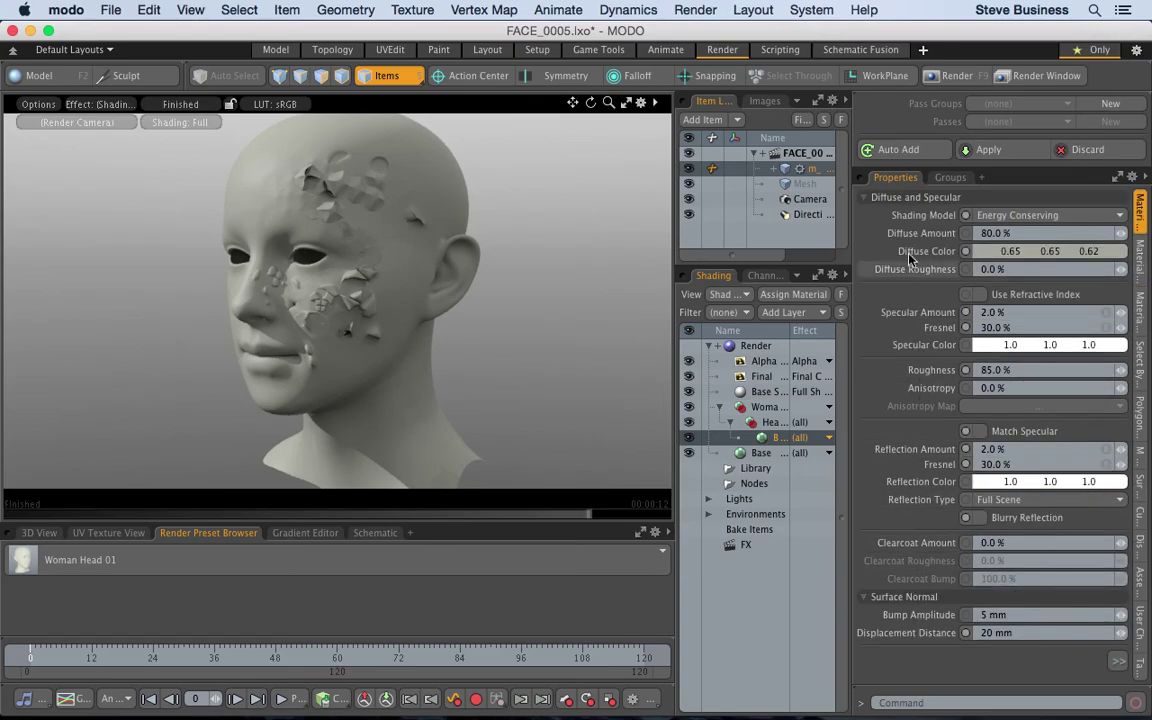
pyautogui.click(864, 199)
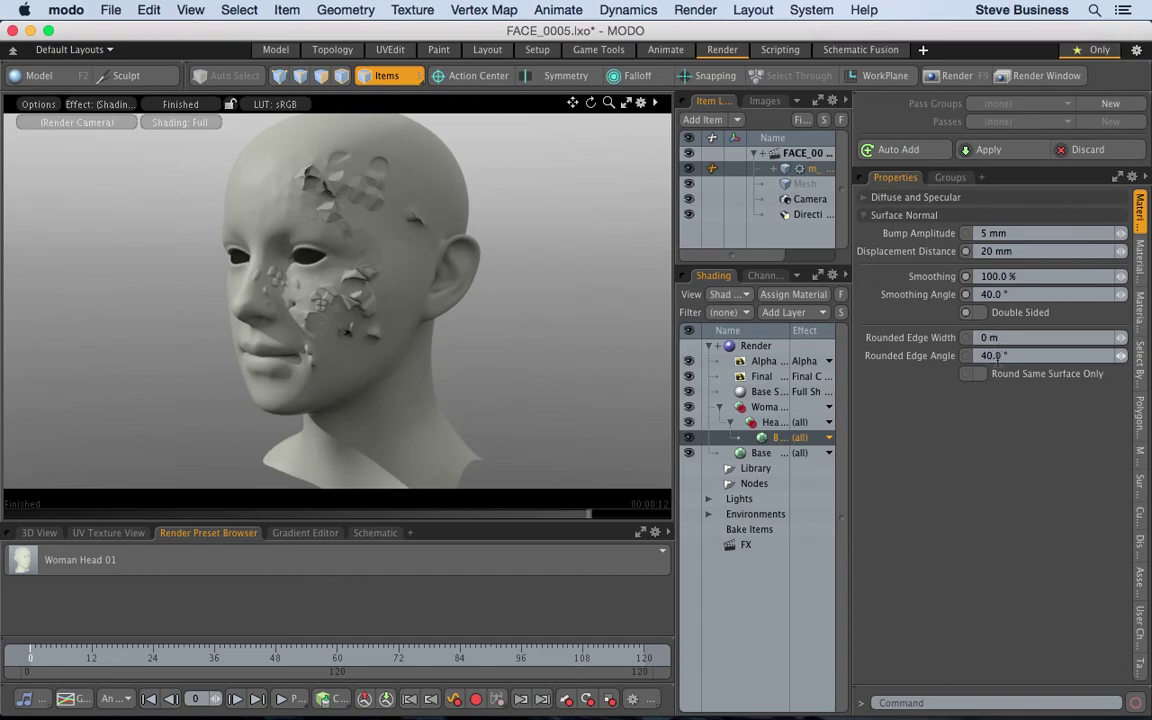
pyautogui.click(980, 312)
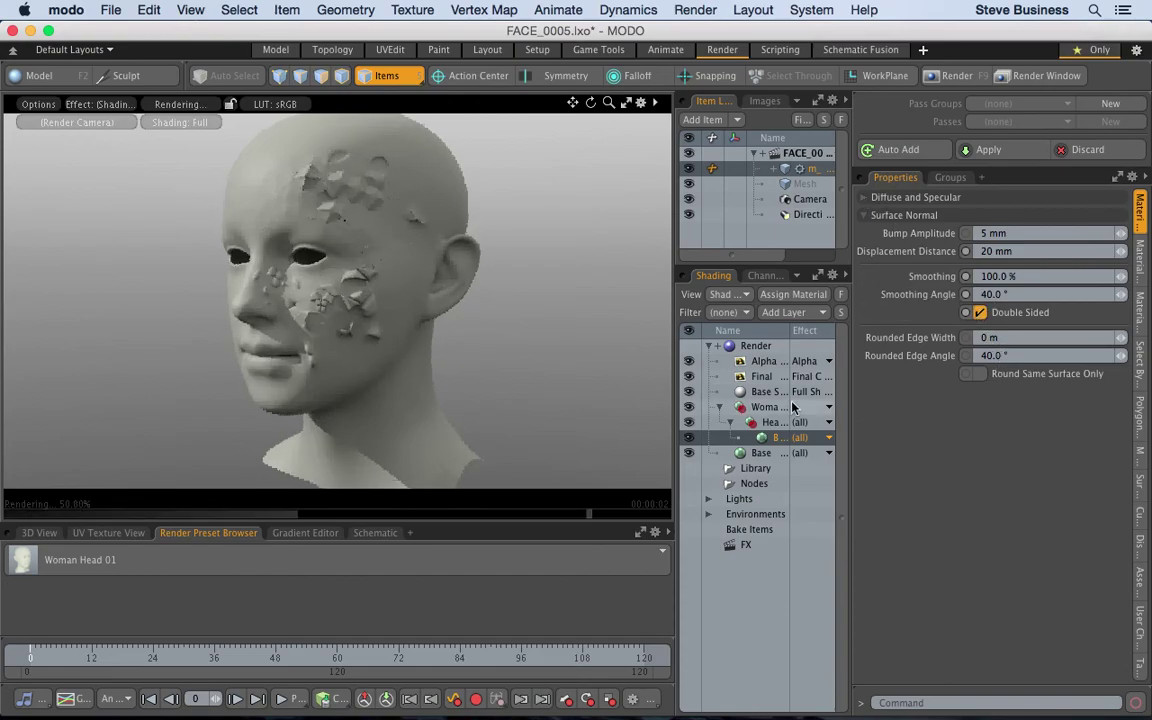
pyautogui.click(117, 12)
pyautogui.click(206, 265)
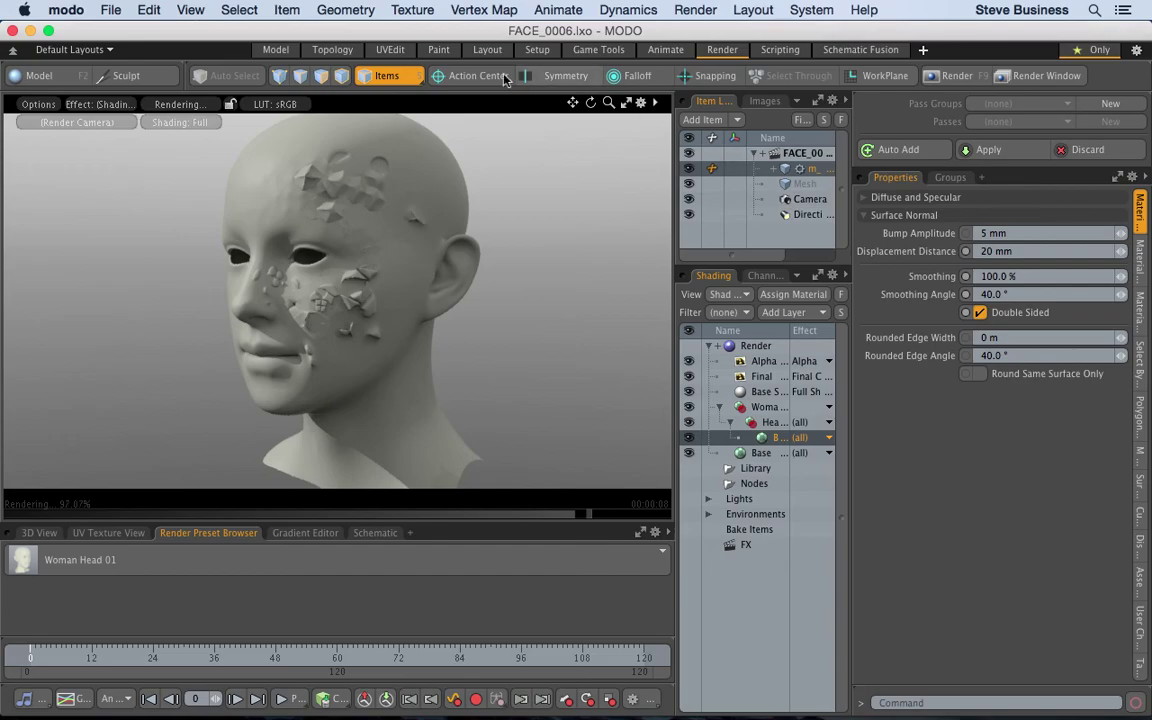
# Step: Disable the Delete operator in m_Head's operator stack in the Model layout to compare the mesh without it, and re-enable it
pyautogui.click(277, 50)
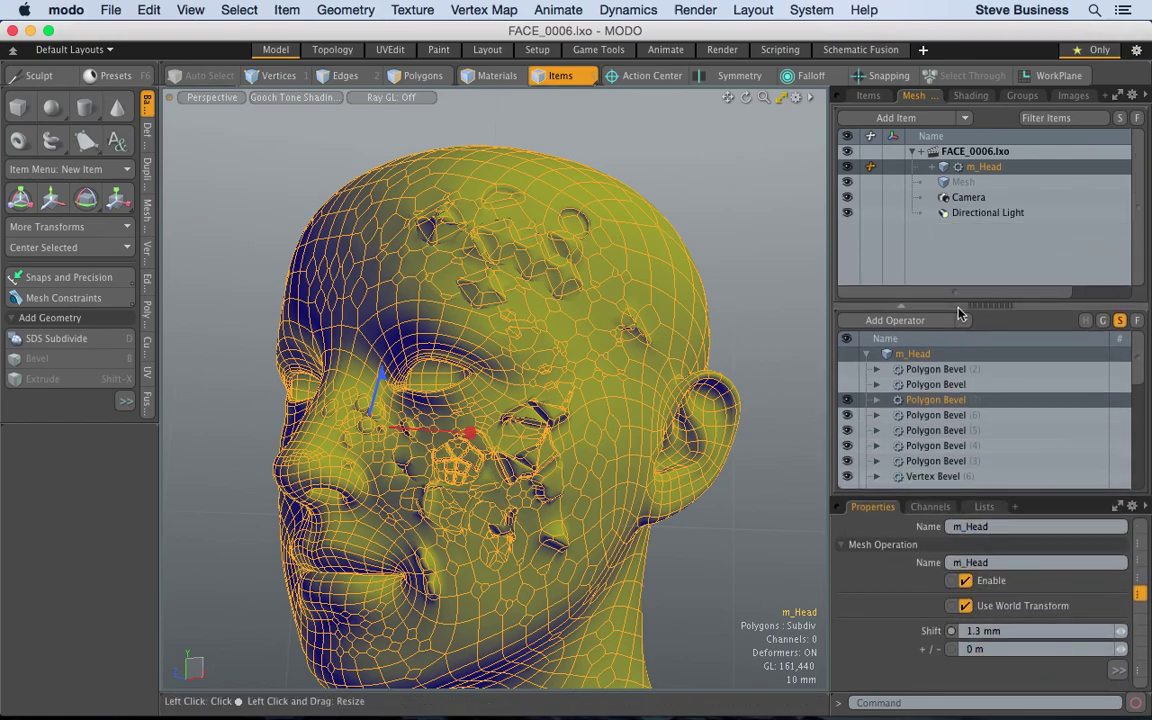
pyautogui.moveTo(958, 311); pyautogui.dragTo(941, 238)
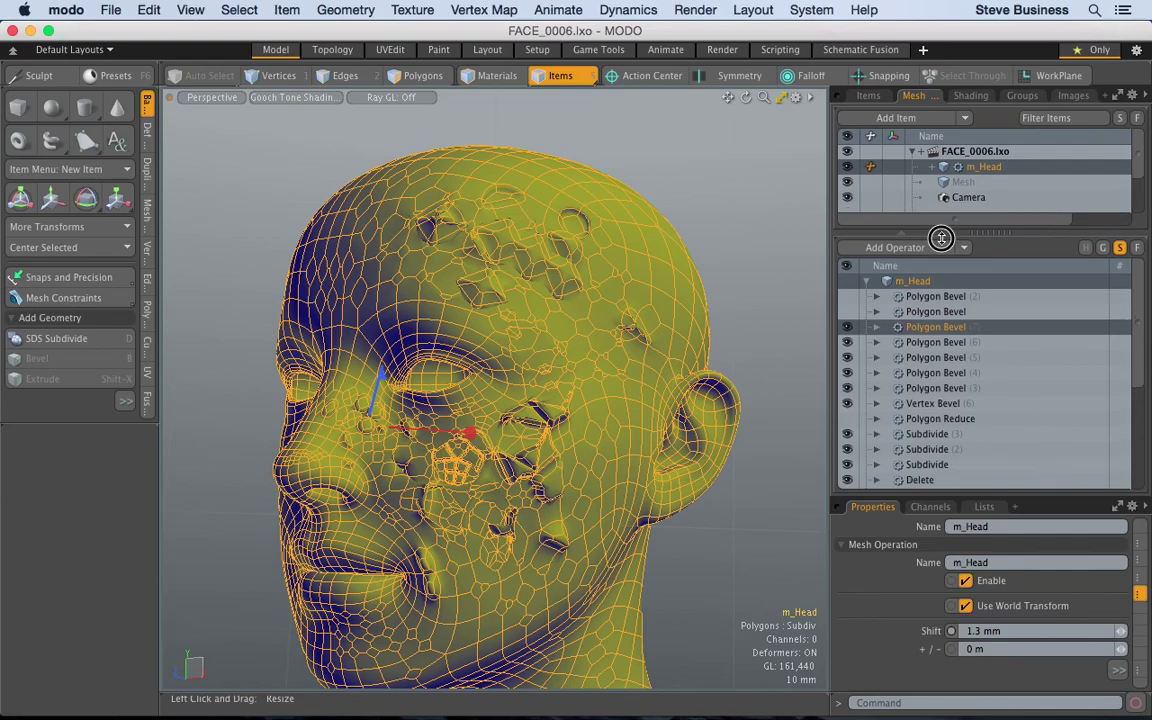
pyautogui.click(846, 480)
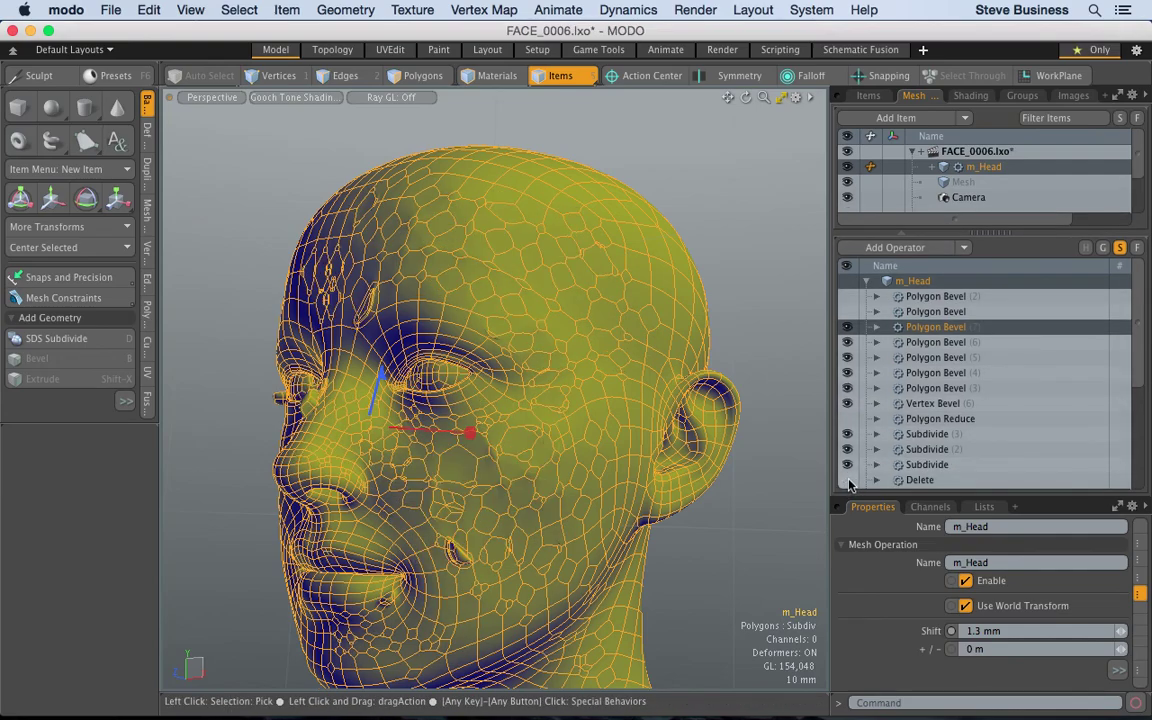
pyautogui.click(742, 510)
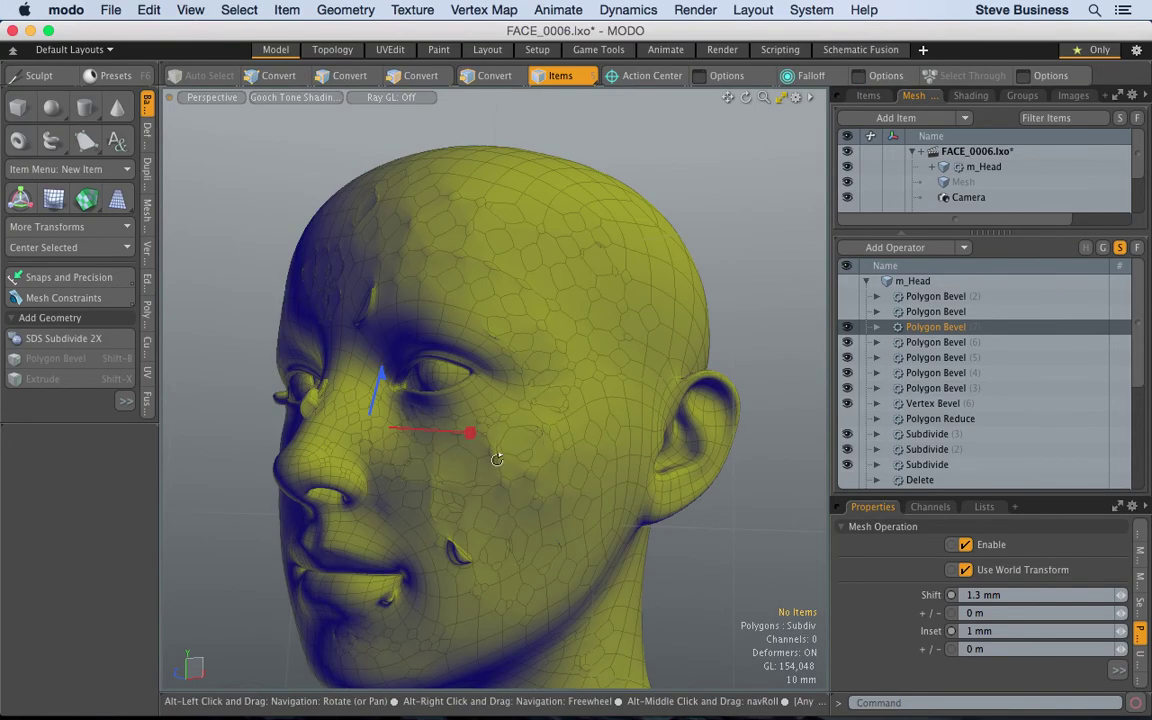
pyautogui.keyDown('alt'); pyautogui.moveTo(480, 471); pyautogui.dragTo(684, 442); pyautogui.keyUp('alt')
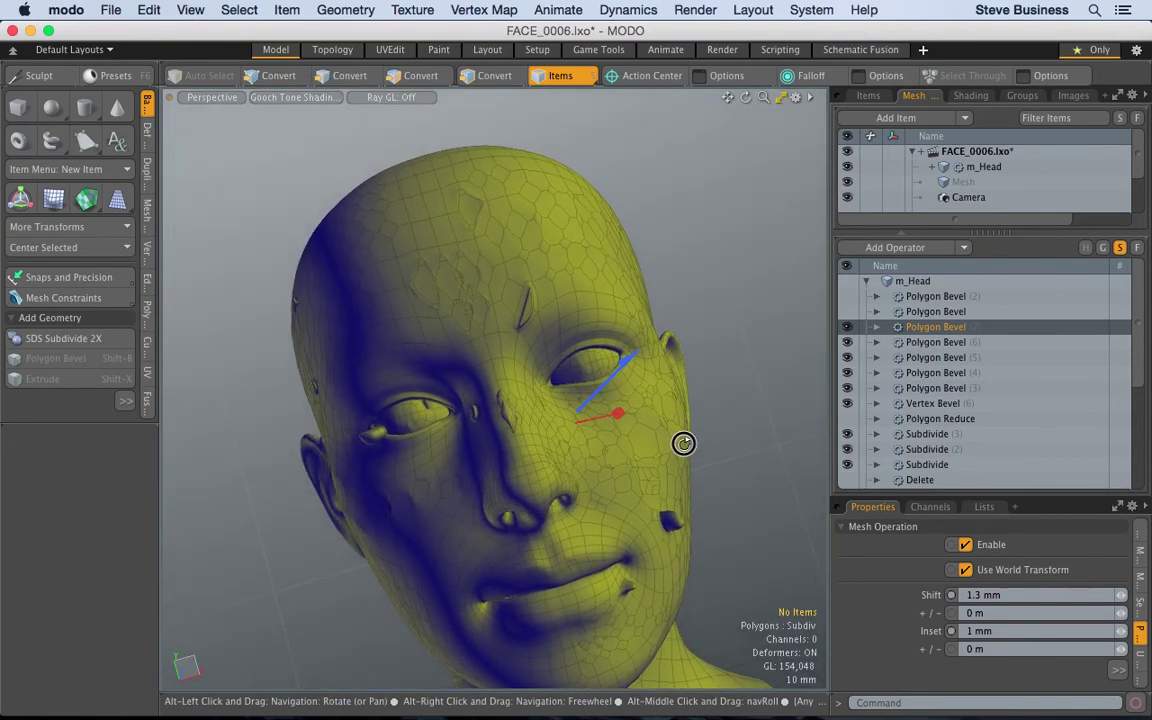
pyautogui.click(848, 480)
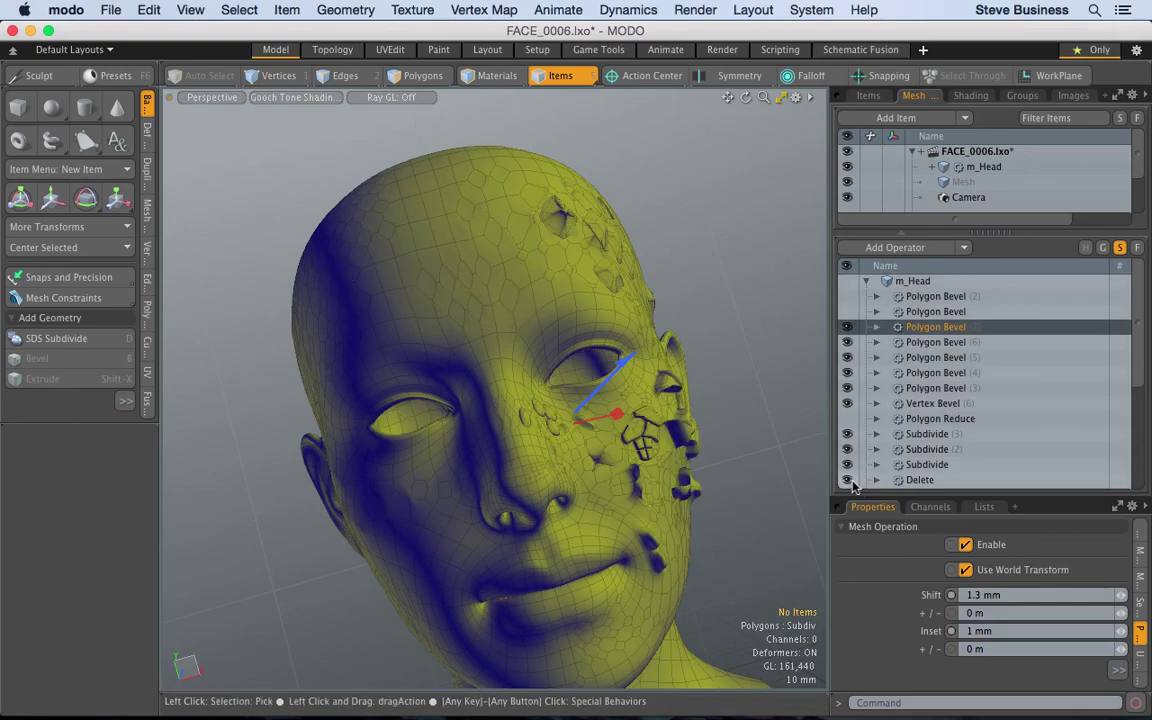
pyautogui.keyDown('alt'); pyautogui.moveTo(743, 387); pyautogui.dragTo(543, 404); pyautogui.keyUp('alt')
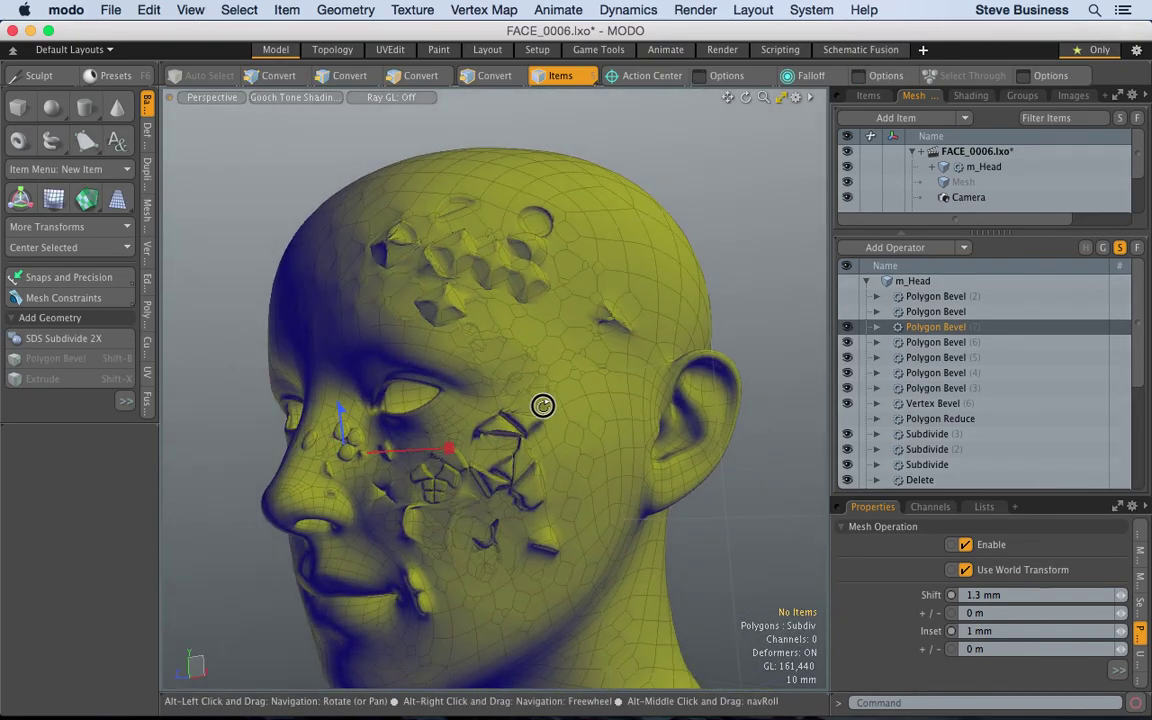
# Step: Return to the Render layout and restart the preview render of the beveled head
pyautogui.click(730, 51)
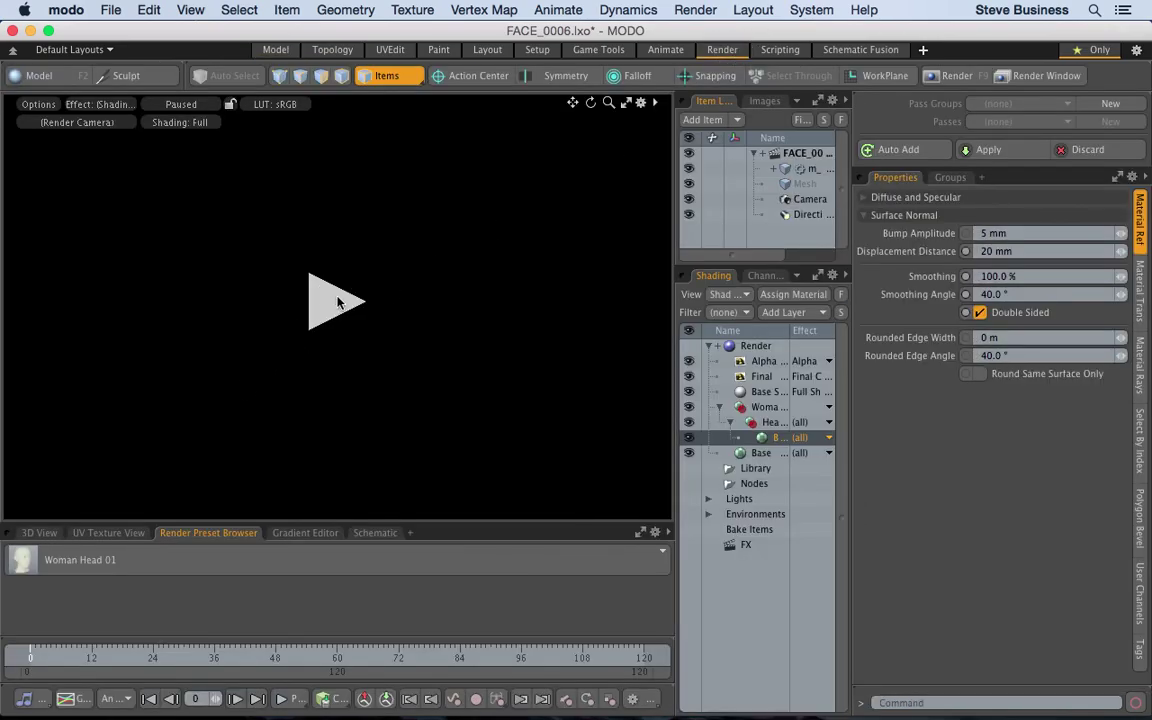
pyautogui.click(337, 303)
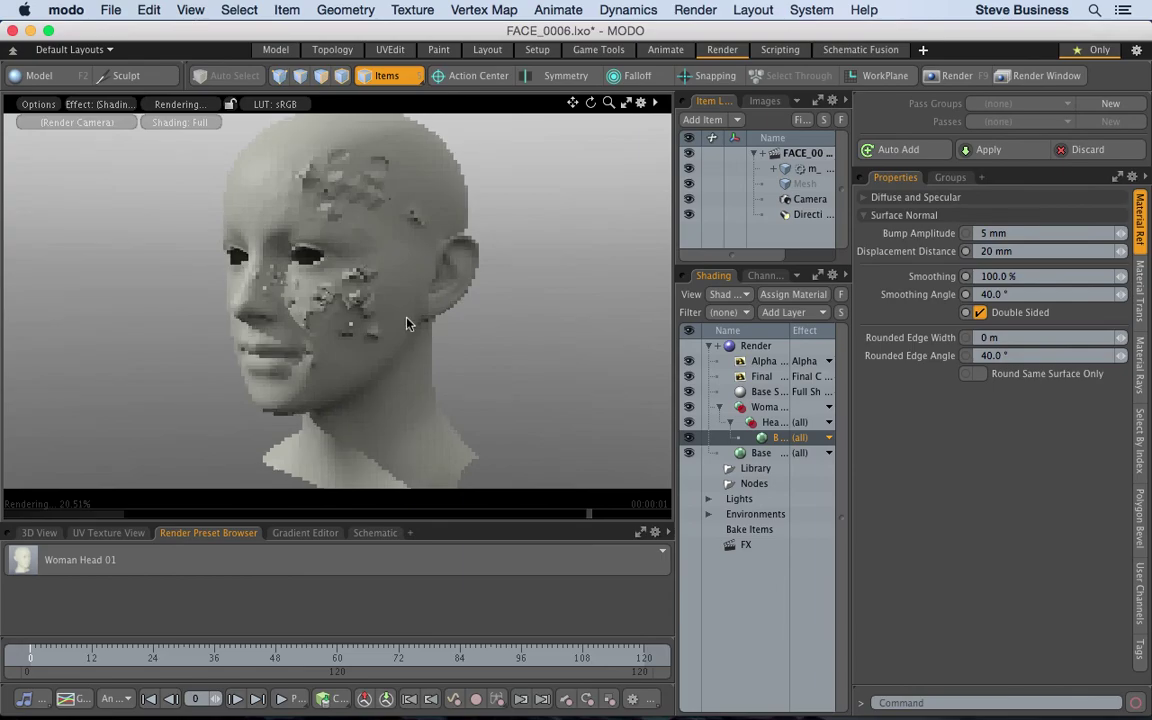
# Step: Add a Merge Meshes operator to m_Head and check the polygon bevel beneath it by disabling and re-enabling it
pyautogui.click(283, 48)
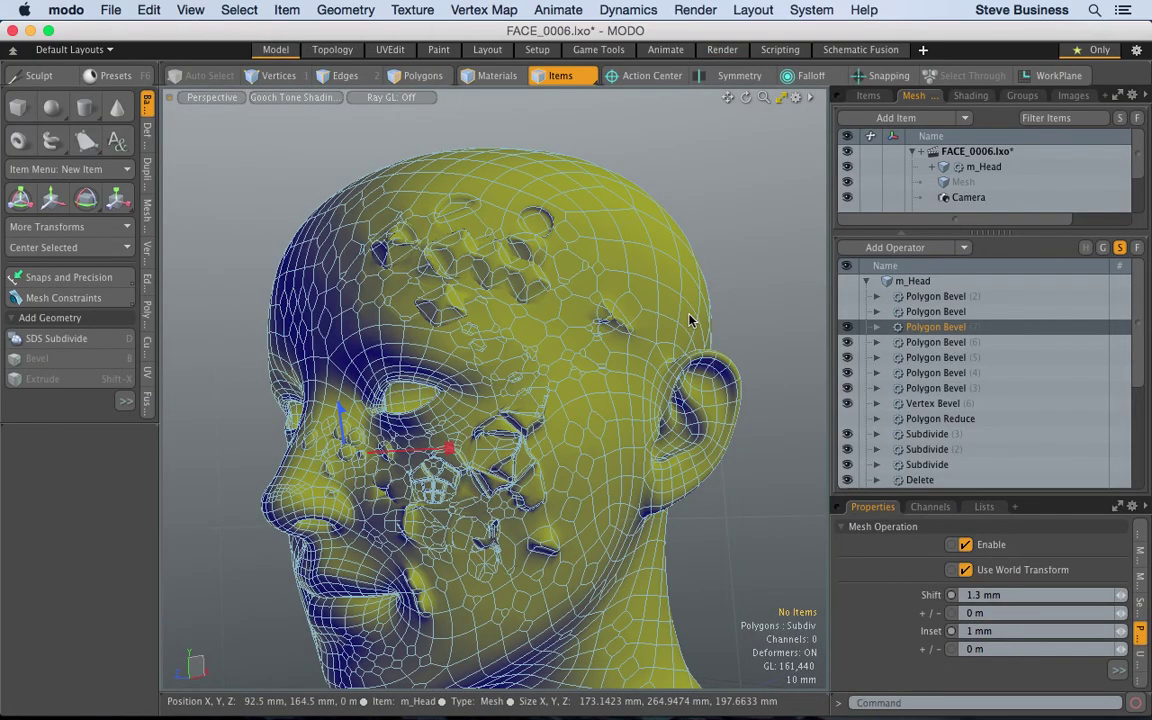
pyautogui.click(689, 320)
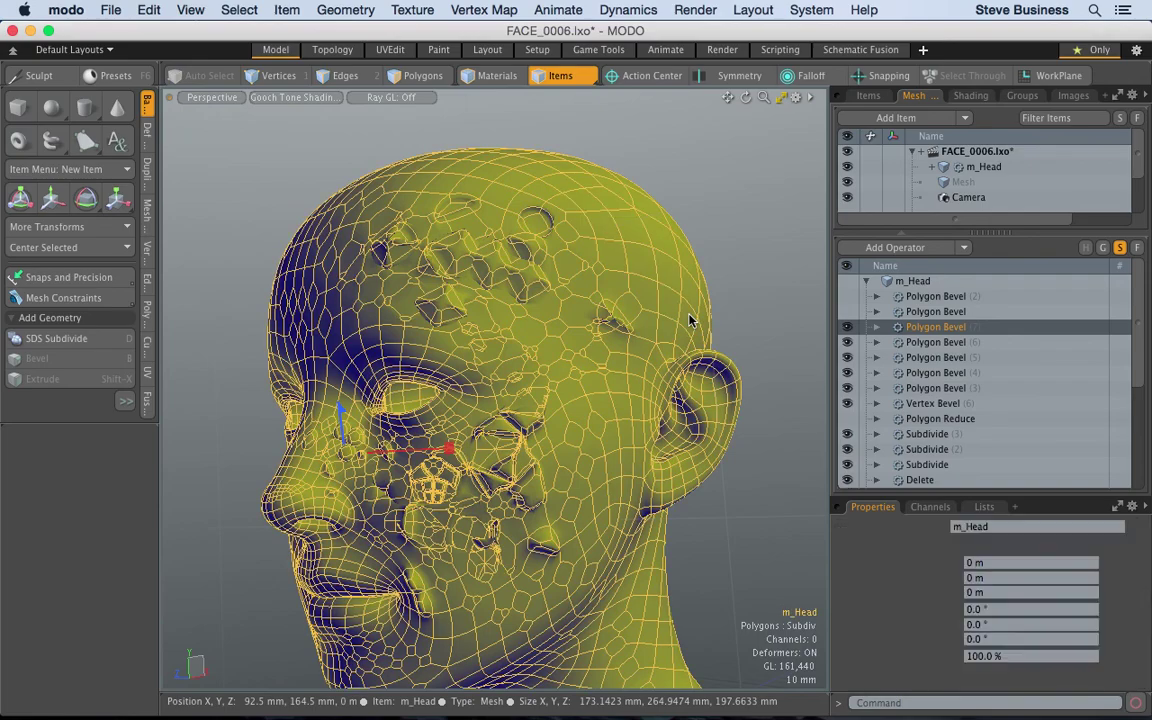
pyautogui.click(965, 249)
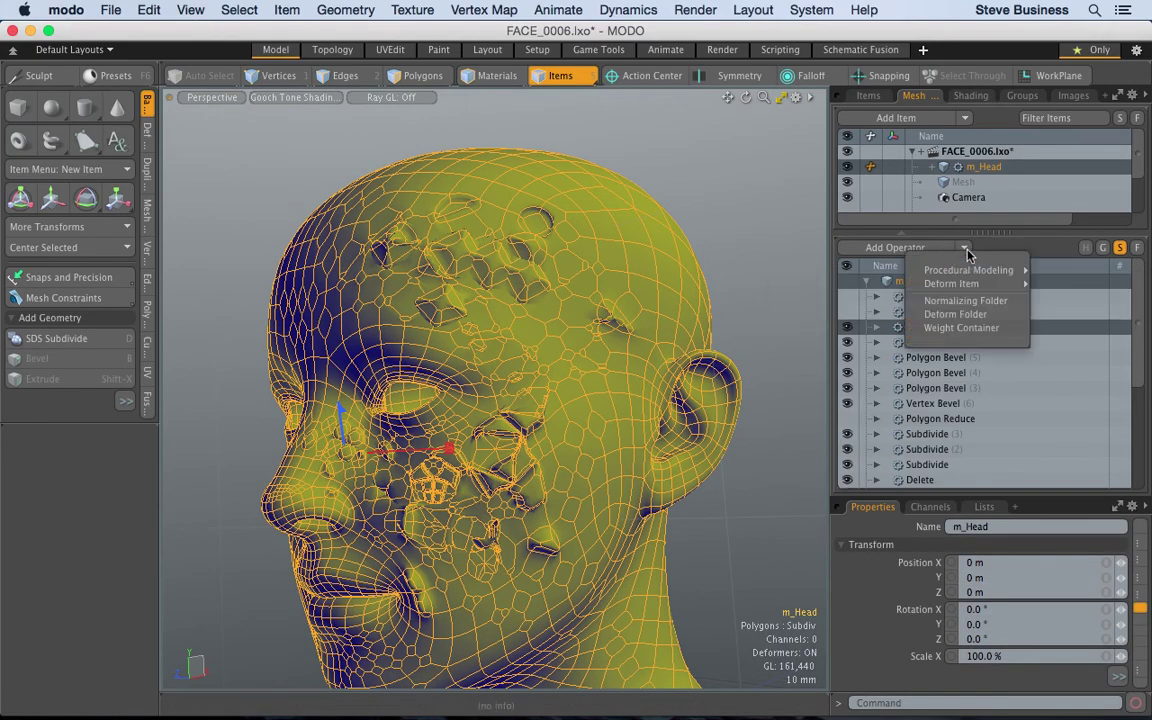
pyautogui.moveTo(968, 270)
pyautogui.moveTo(1087, 338)
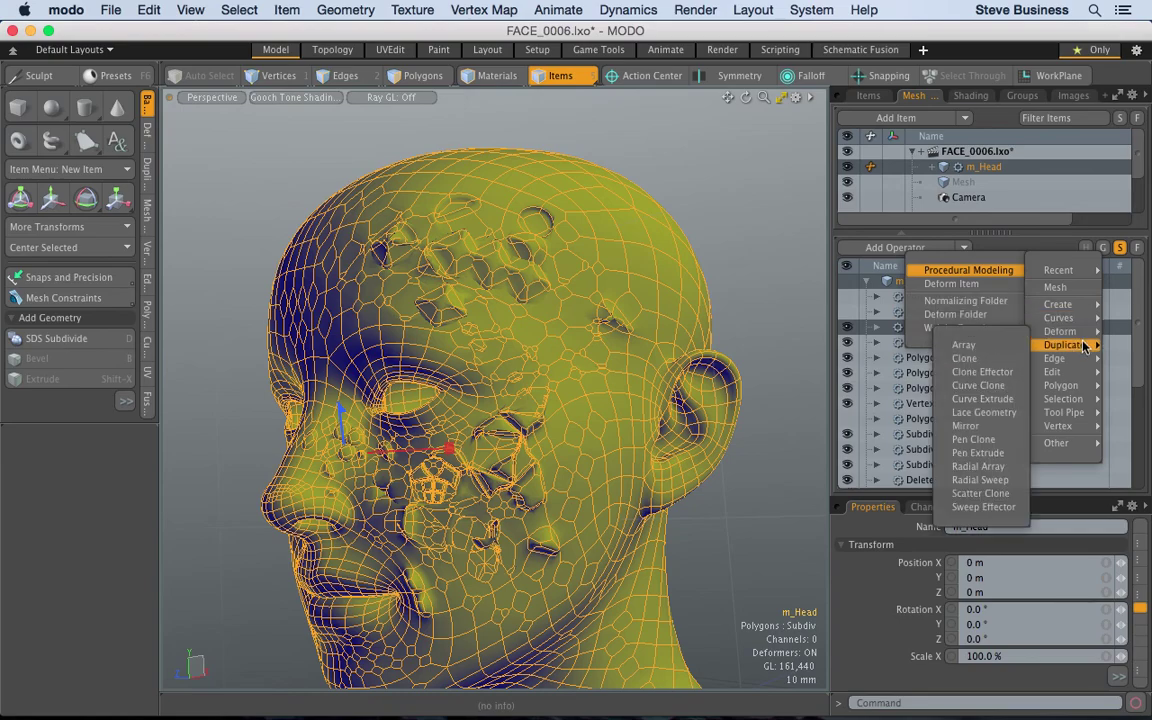
pyautogui.moveTo(1076, 372)
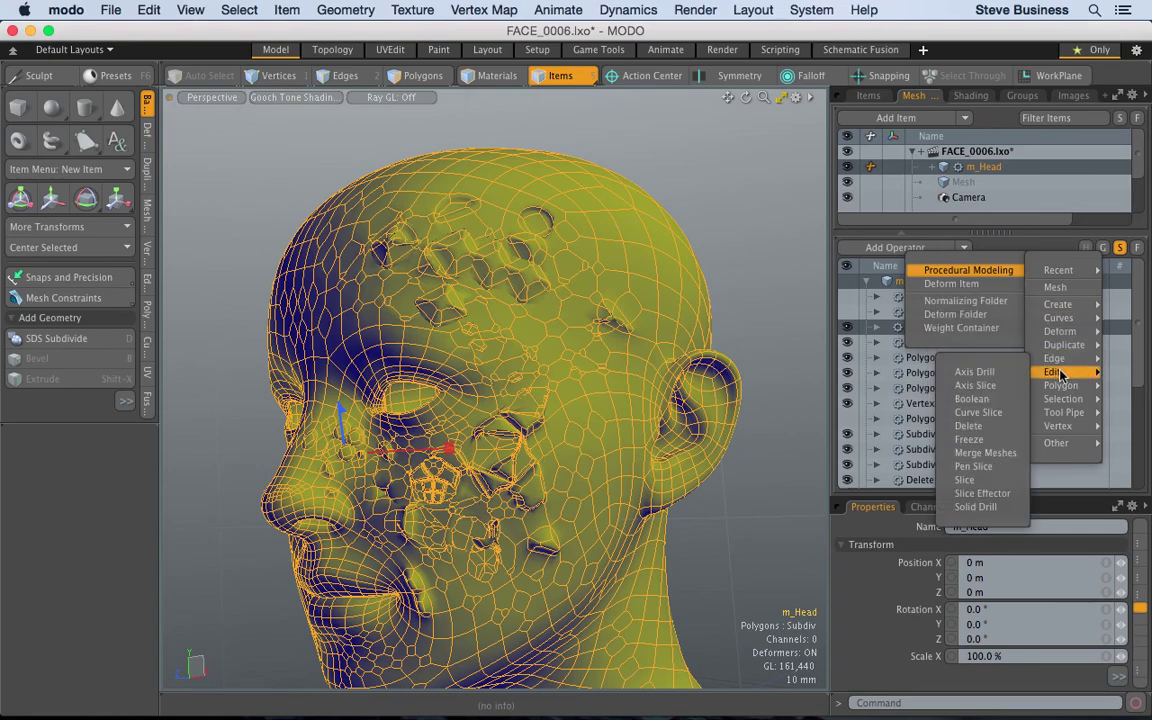
pyautogui.click(988, 453)
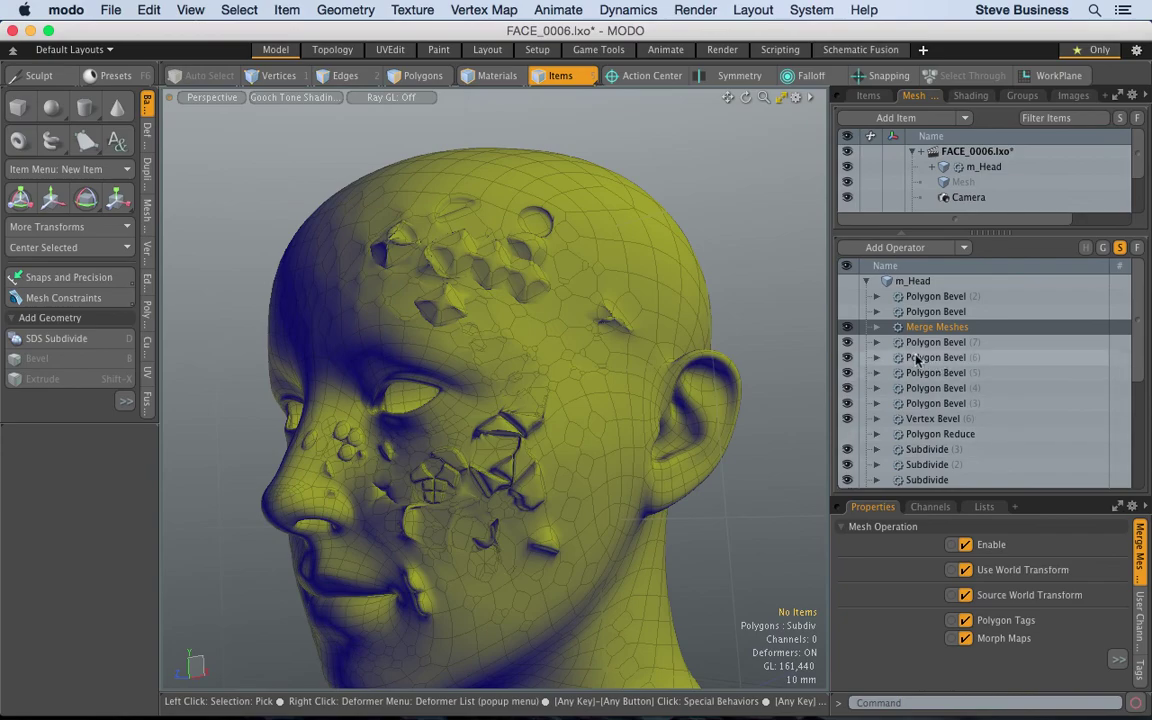
pyautogui.click(848, 335)
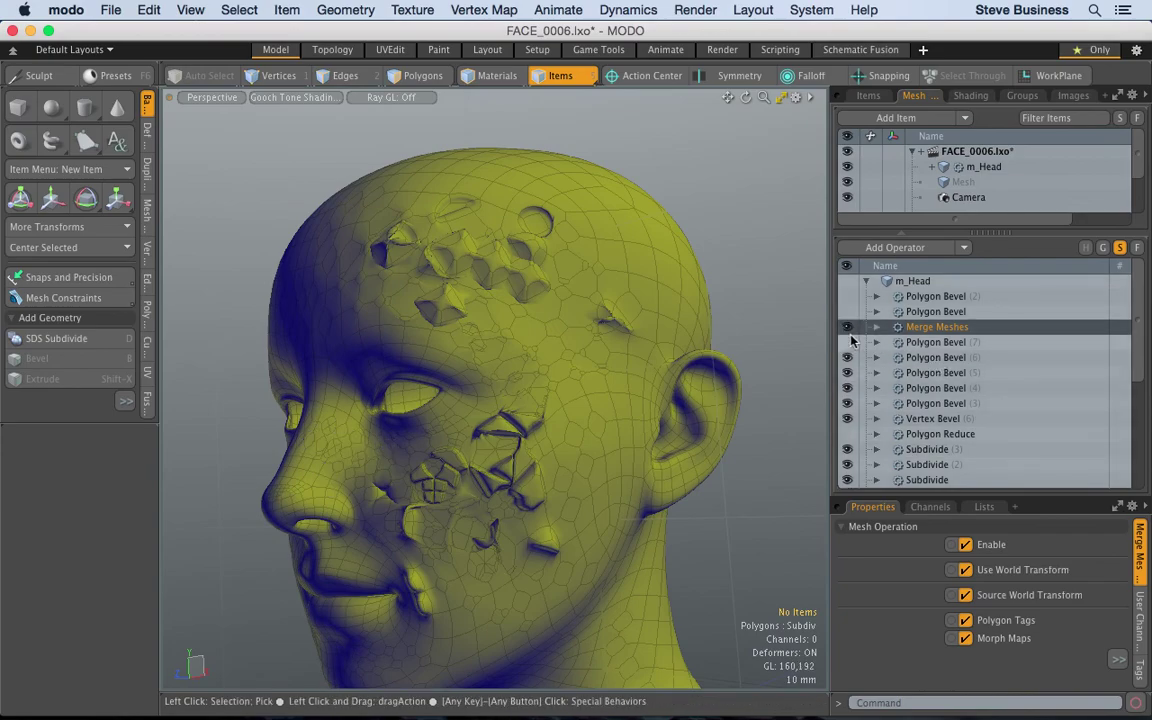
pyautogui.click(848, 335)
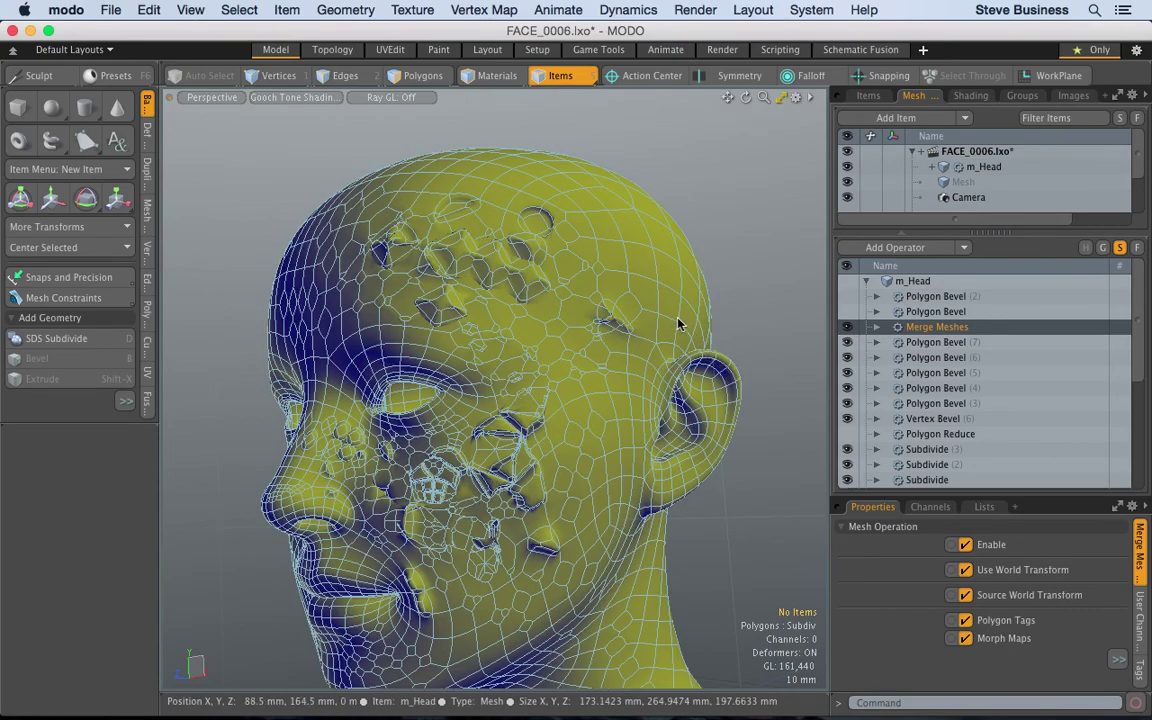
# Step: Add a procedural Slice operator to the m_Head mesh above Merge Meshes
pyautogui.click(500, 400)
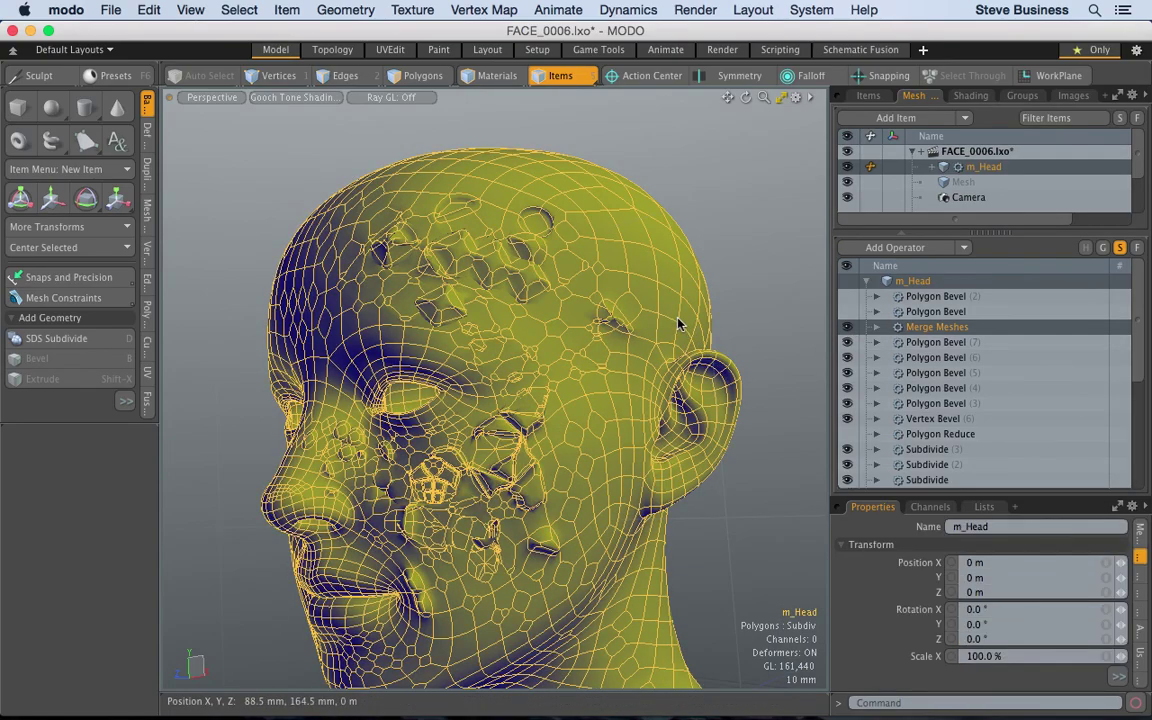
pyautogui.click(968, 250)
pyautogui.moveTo(975, 265)
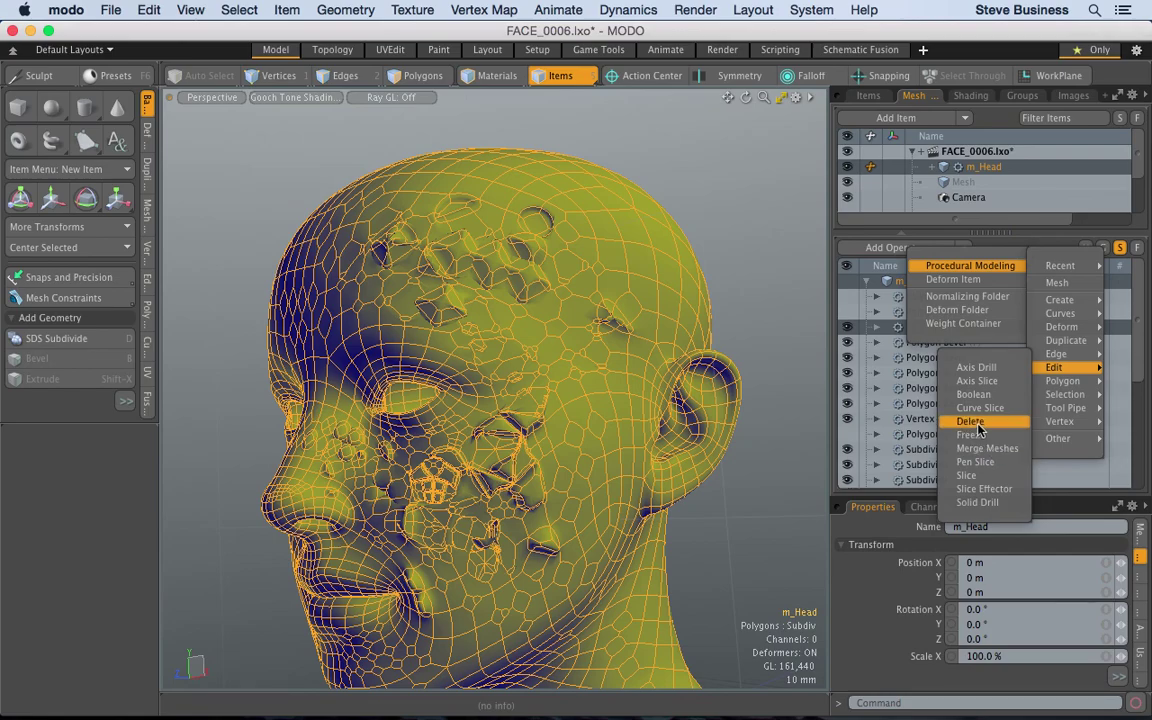
pyautogui.click(988, 482)
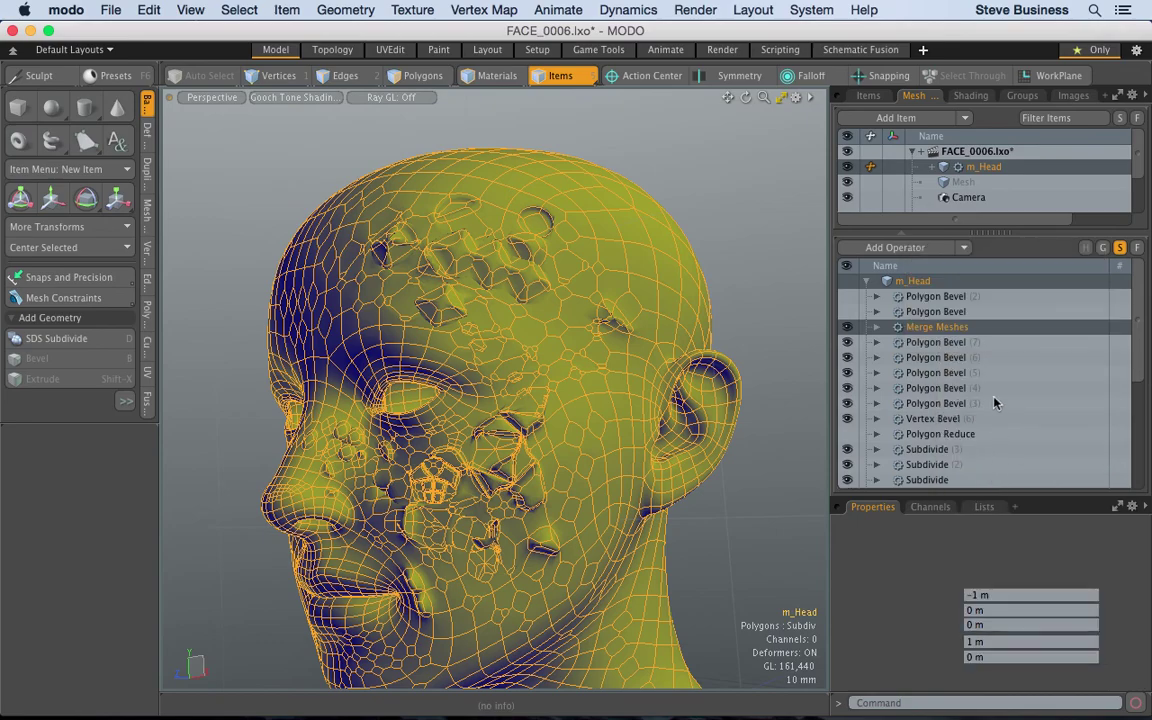
# Step: Tilt the slice plane through the head by moving its end point to about X 545 mm, Y 95 mm
pyautogui.click(635, 309)
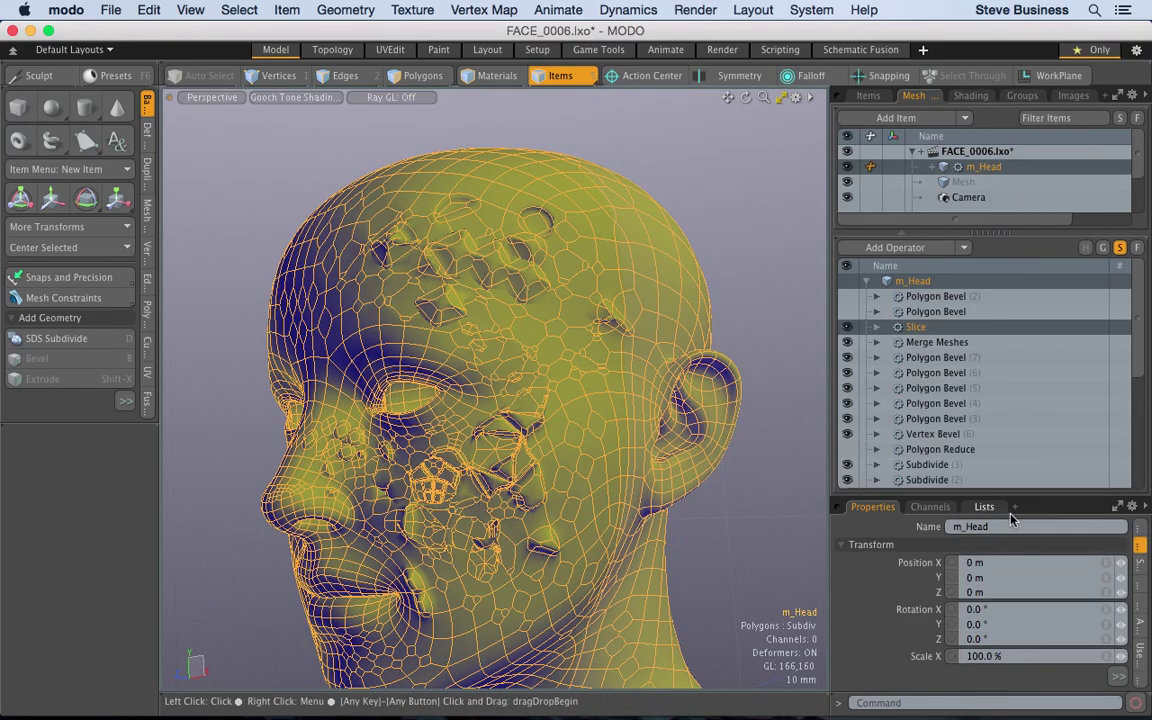
pyautogui.click(609, 278)
pyautogui.click(569, 316)
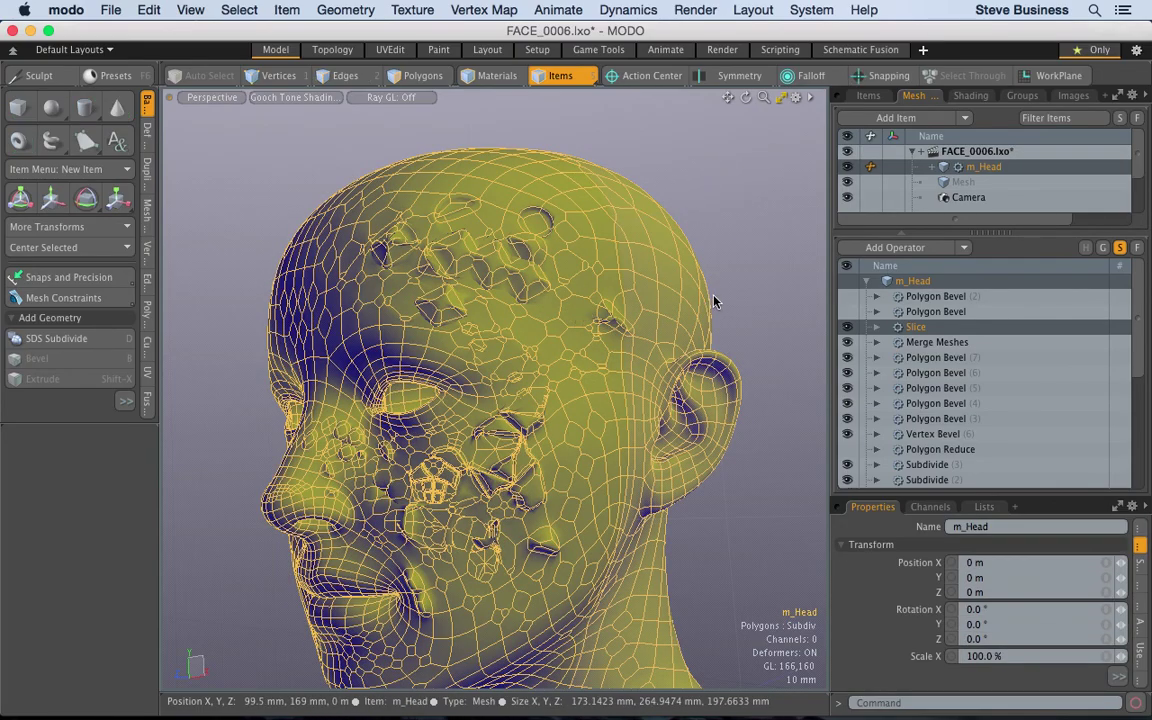
pyautogui.keyDown('alt'); pyautogui.moveTo(707, 292); pyautogui.dragTo(826, 284); pyautogui.keyUp('alt')
pyautogui.moveTo(763, 97); pyautogui.dragTo(720, 140)
pyautogui.moveTo(296, 380); pyautogui.dragTo(738, 481)
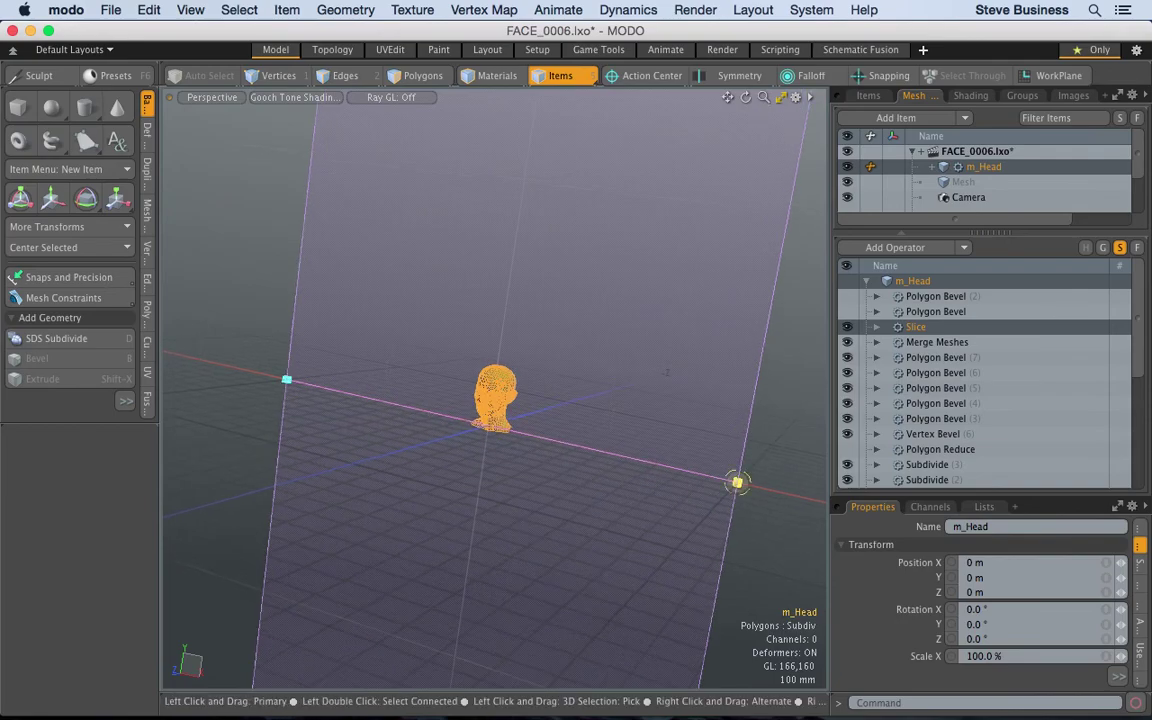
pyautogui.moveTo(737, 482); pyautogui.dragTo(622, 432)
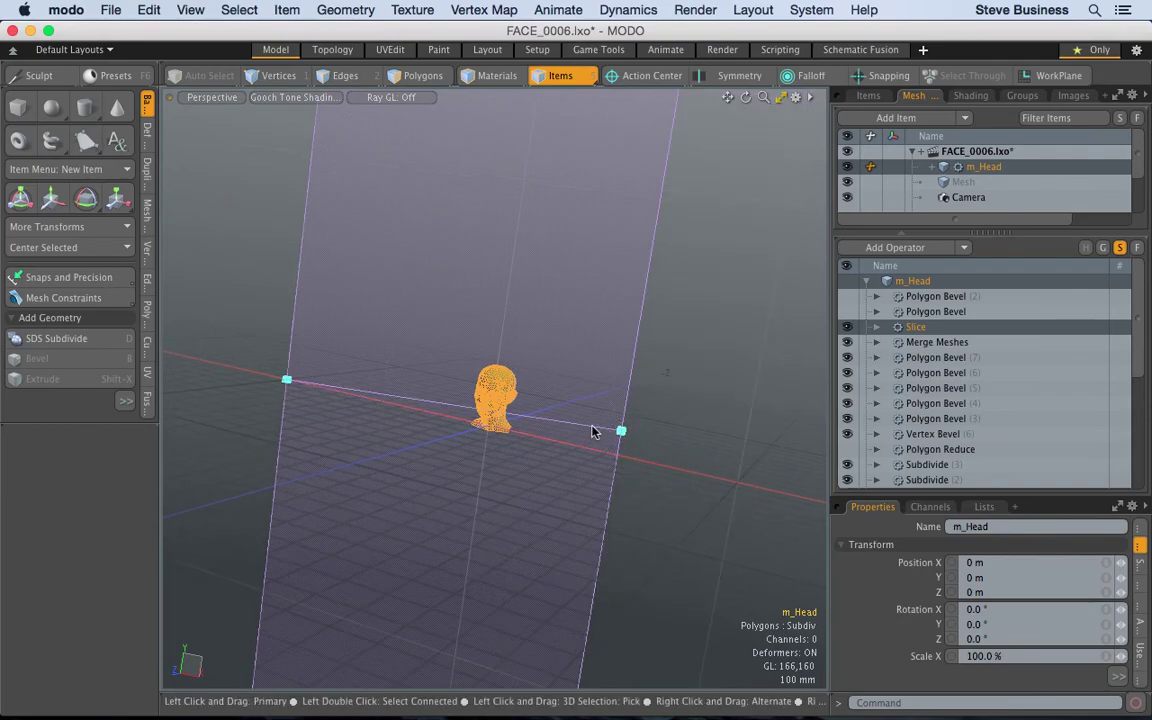
# Step: Enlarge the properties area, collapse the head's transform values and display the Slice operator's settings
pyautogui.keyDown('alt'); pyautogui.moveTo(676, 378); pyautogui.dragTo(455, 380); pyautogui.keyUp('alt')
pyautogui.moveTo(765, 96)
pyautogui.mouseDown()
pyautogui.moveTo(800, 96)
pyautogui.moveTo(772, 97)
pyautogui.mouseUp()
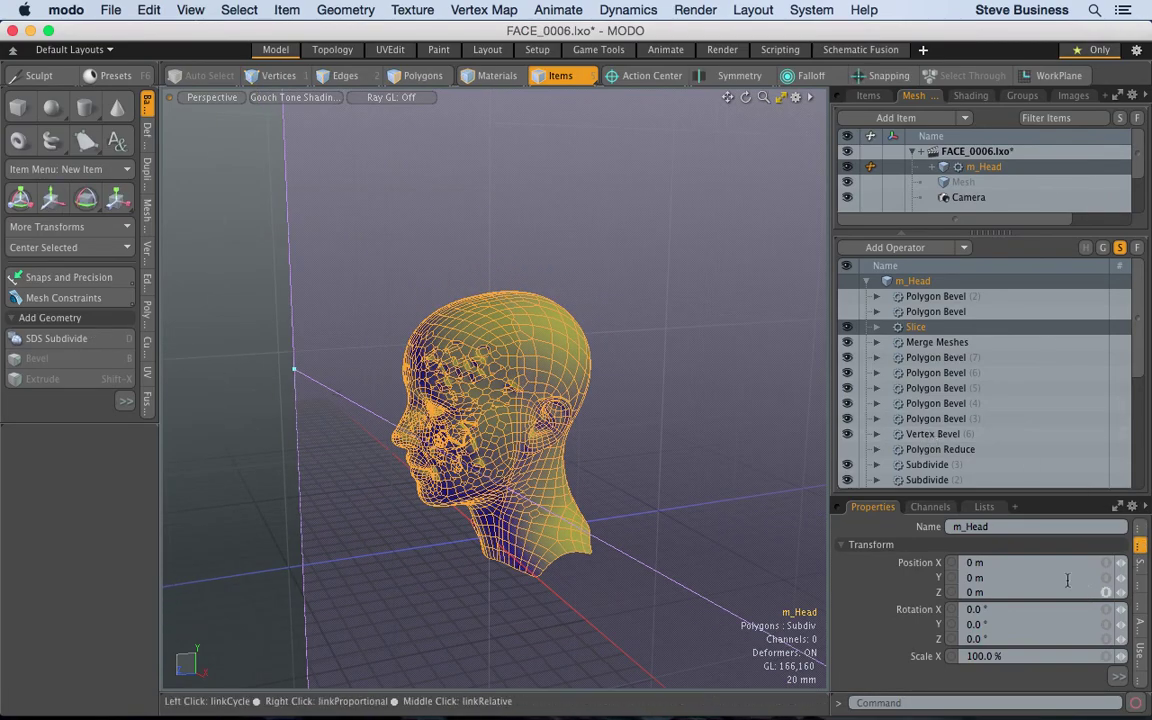
pyautogui.moveTo(952, 497); pyautogui.dragTo(957, 212)
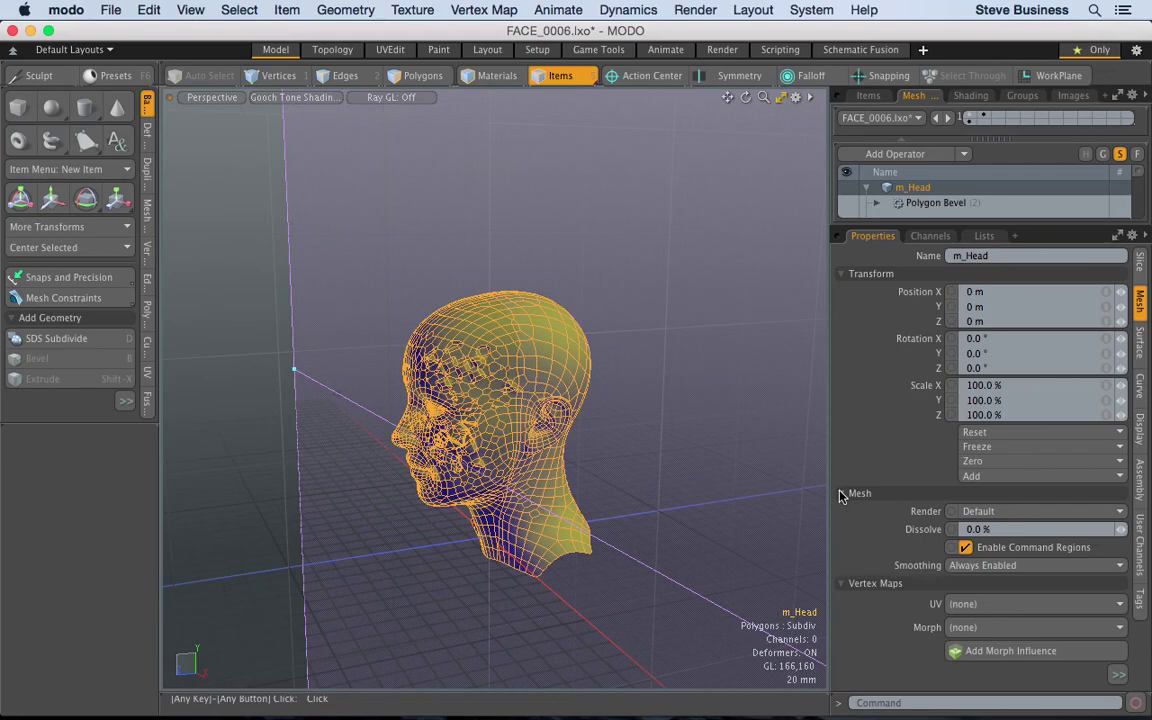
pyautogui.click(842, 275)
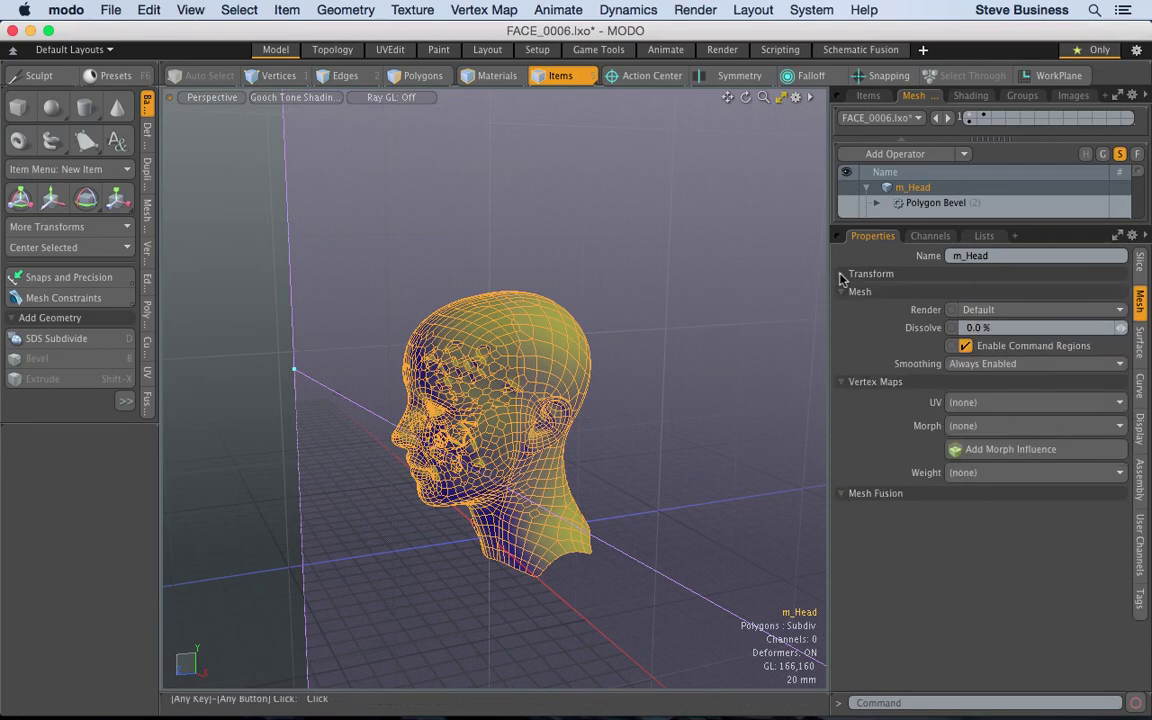
pyautogui.click(1141, 268)
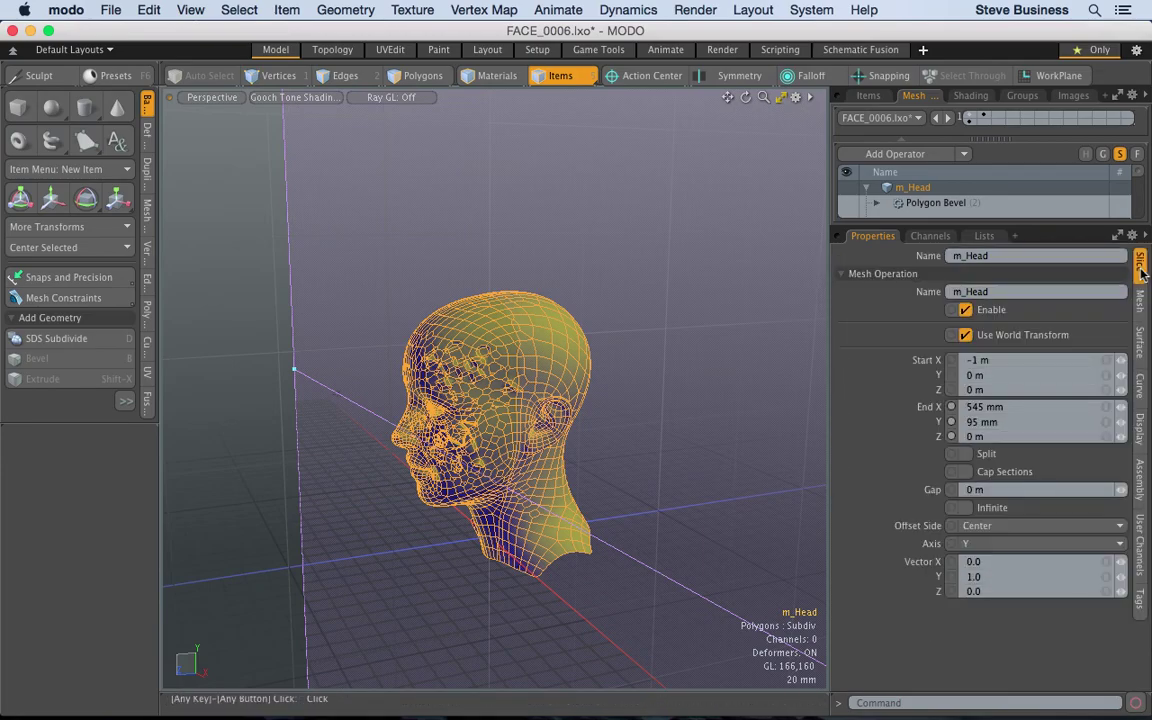
# Step: Give the slice a 1 mm gap, enable Cap Sections, Infinite and Split, and increase the gap to 5 mm
pyautogui.click(968, 489)
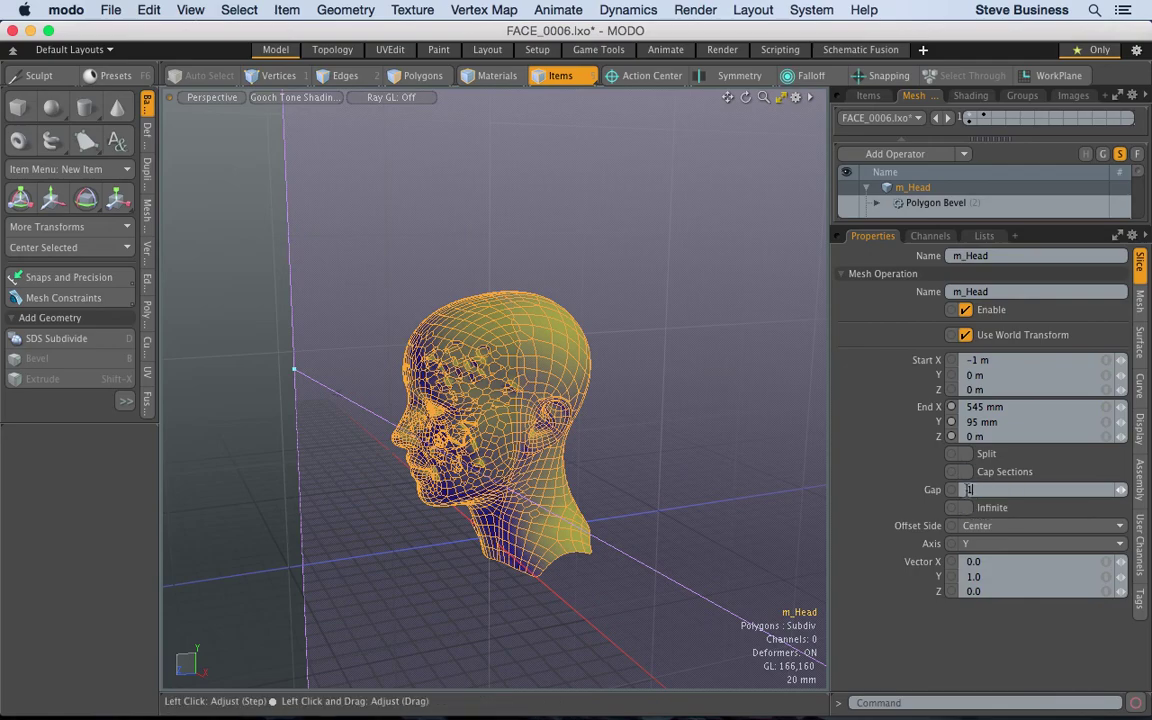
pyautogui.press('Return')
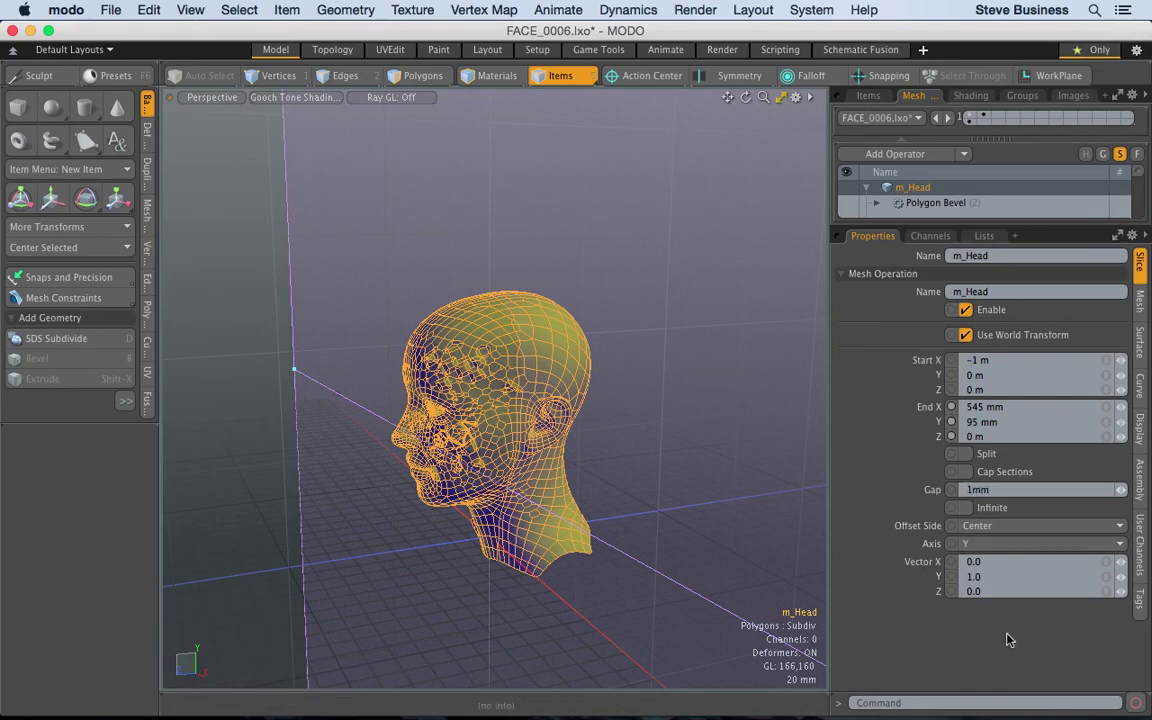
pyautogui.click(966, 472)
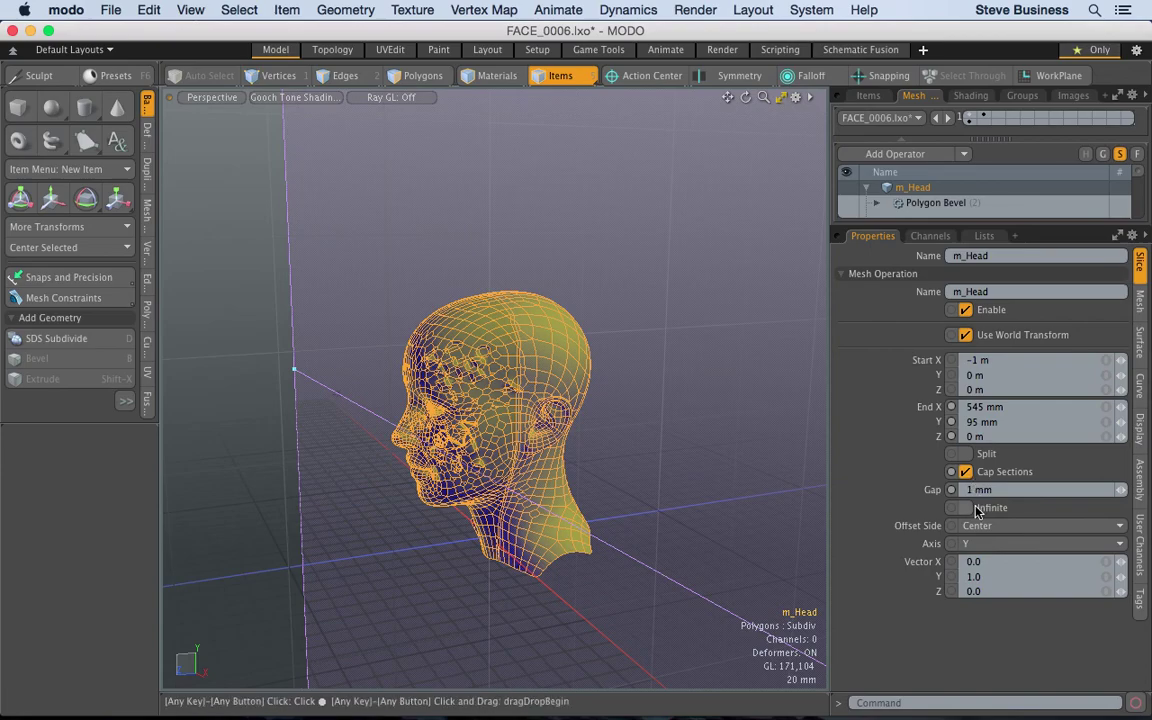
pyautogui.click(966, 508)
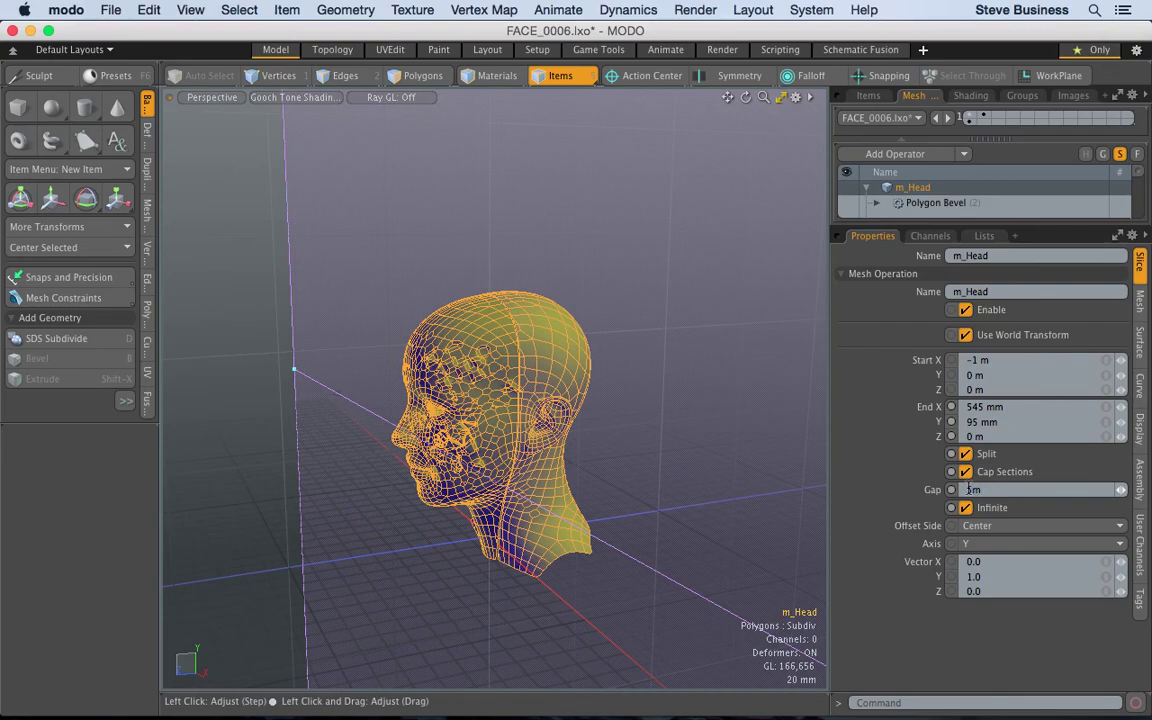
pyautogui.press('Return')
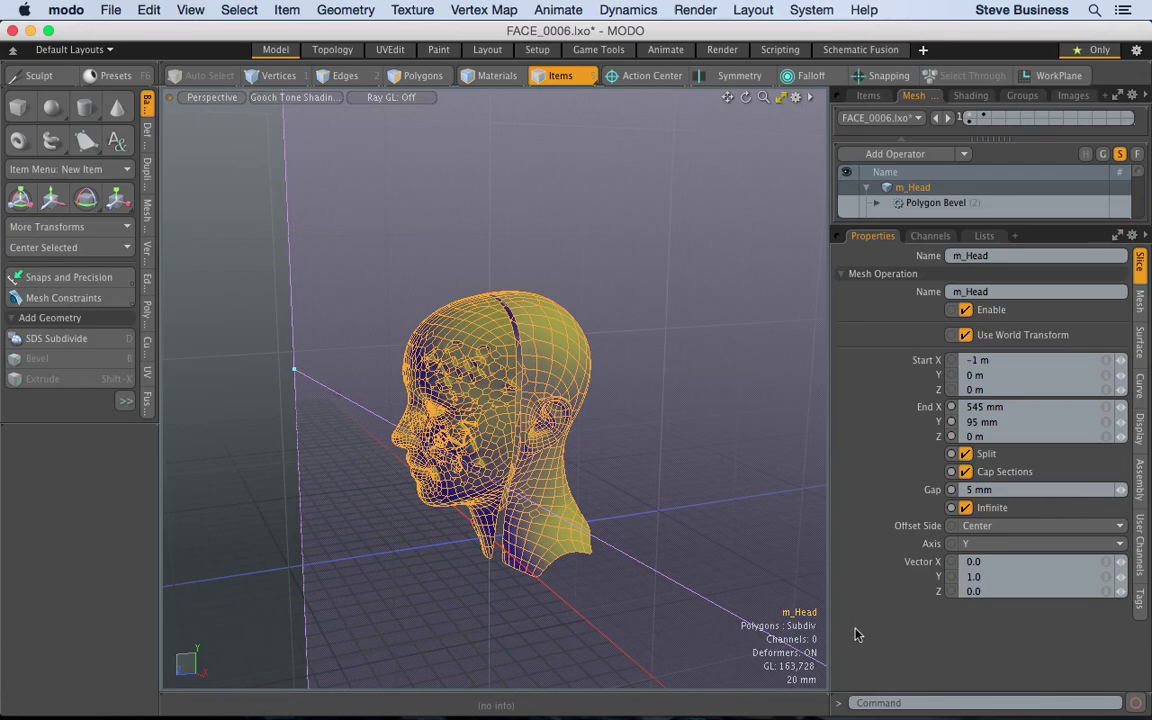
# Step: Toggle Split off and back on, disable Cap Sections, and widen the slice's gap to 20 mm
pyautogui.keyDown('alt'); pyautogui.moveTo(589, 460); pyautogui.dragTo(622, 406); pyautogui.keyUp('alt')
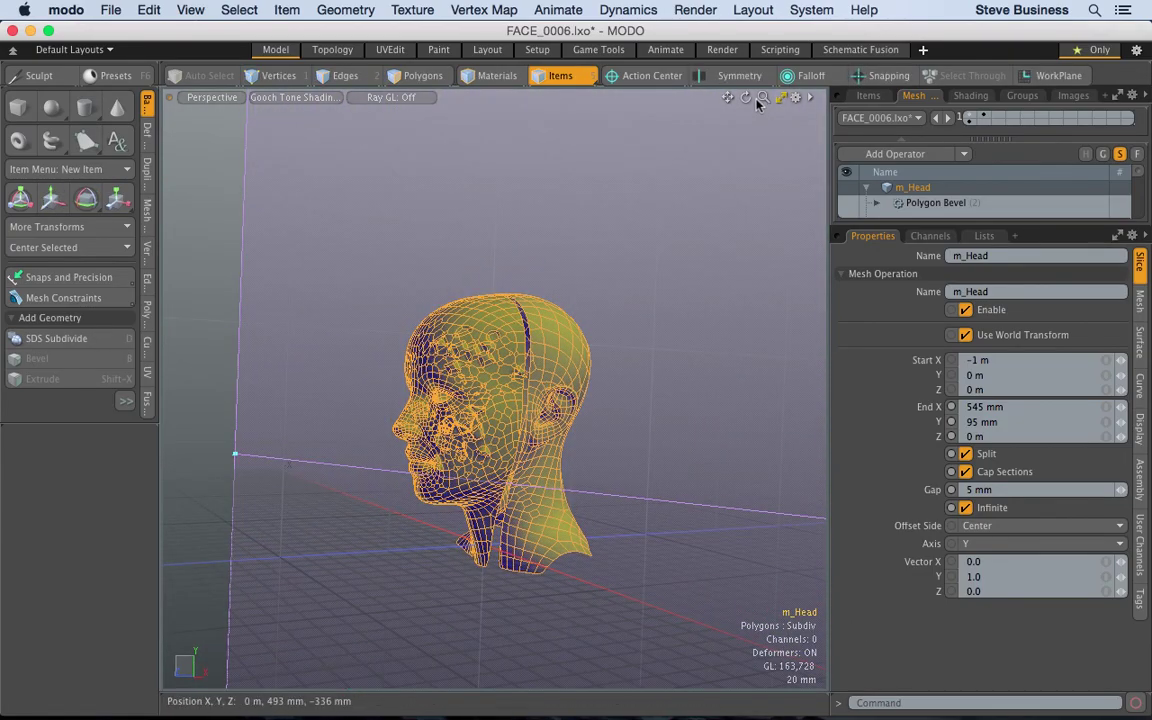
pyautogui.moveTo(763, 97); pyautogui.dragTo(795, 355)
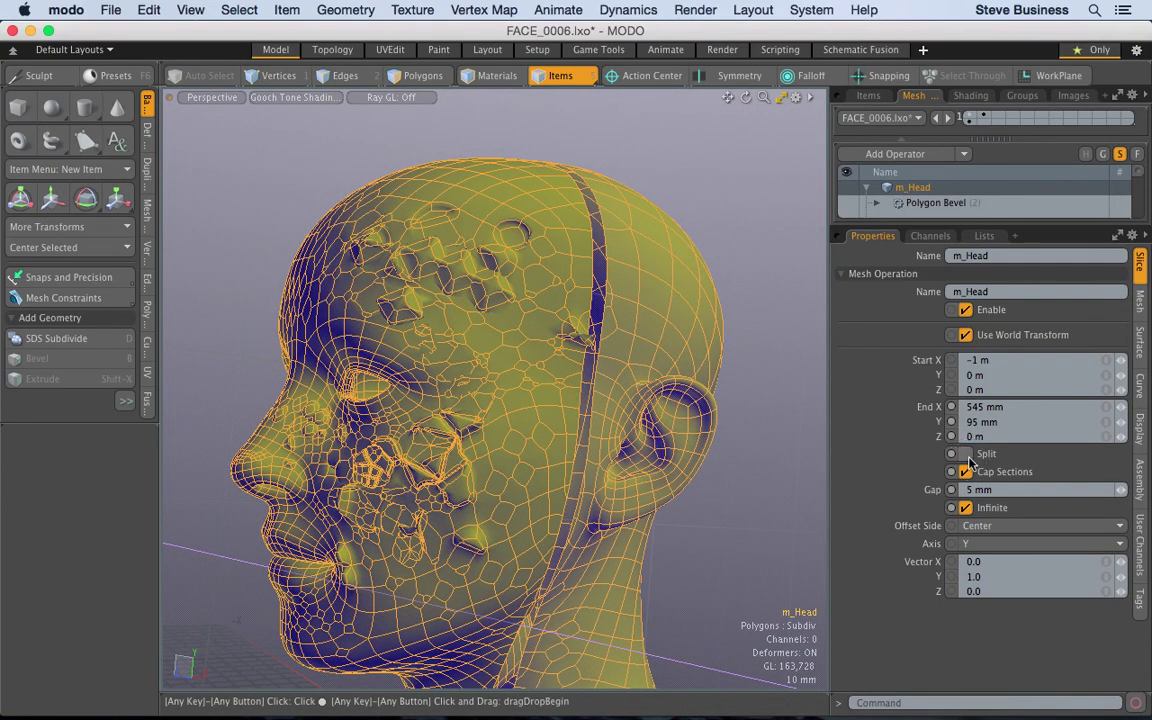
pyautogui.keyDown('alt'); pyautogui.moveTo(753, 437); pyautogui.dragTo(684, 411); pyautogui.keyUp('alt')
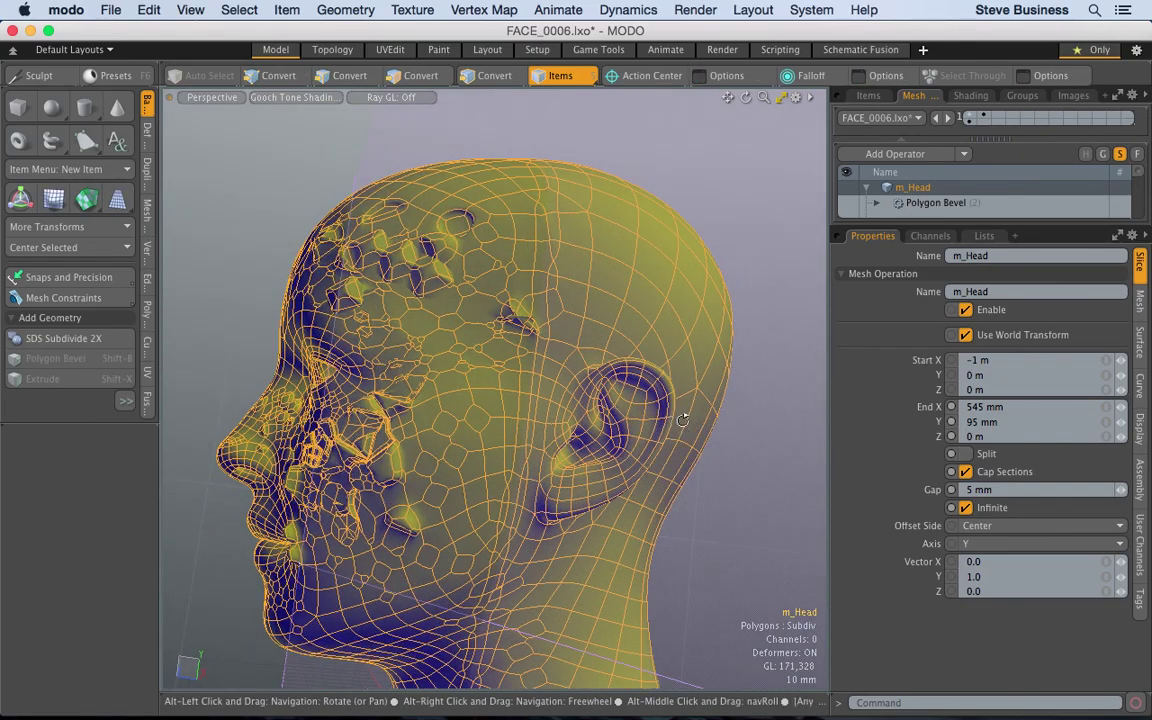
pyautogui.click(966, 474)
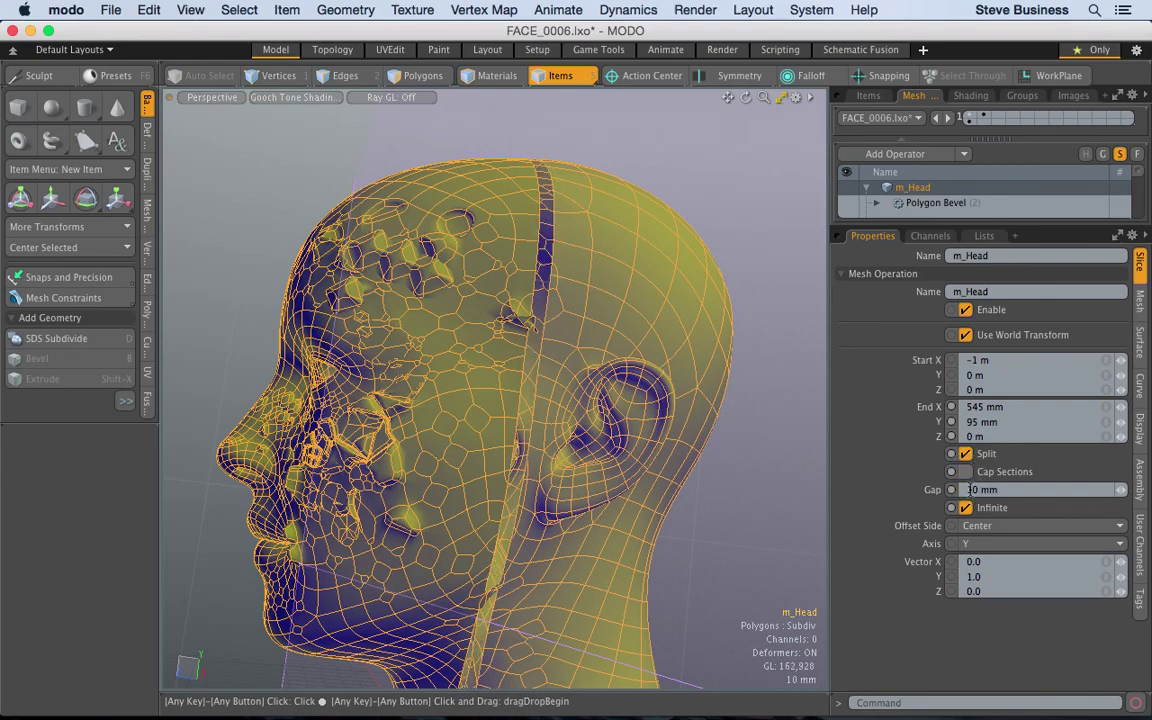
pyautogui.keyDown('alt'); pyautogui.moveTo(773, 453); pyautogui.dragTo(665, 366); pyautogui.keyUp('alt')
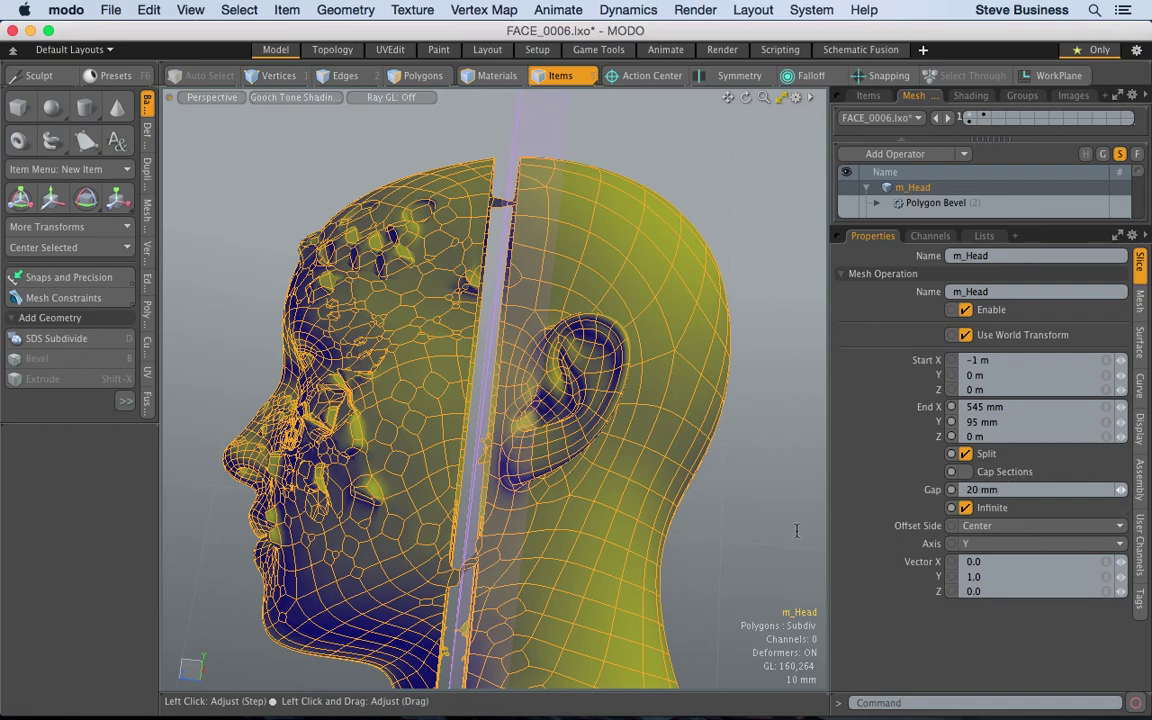
pyautogui.press('alt')
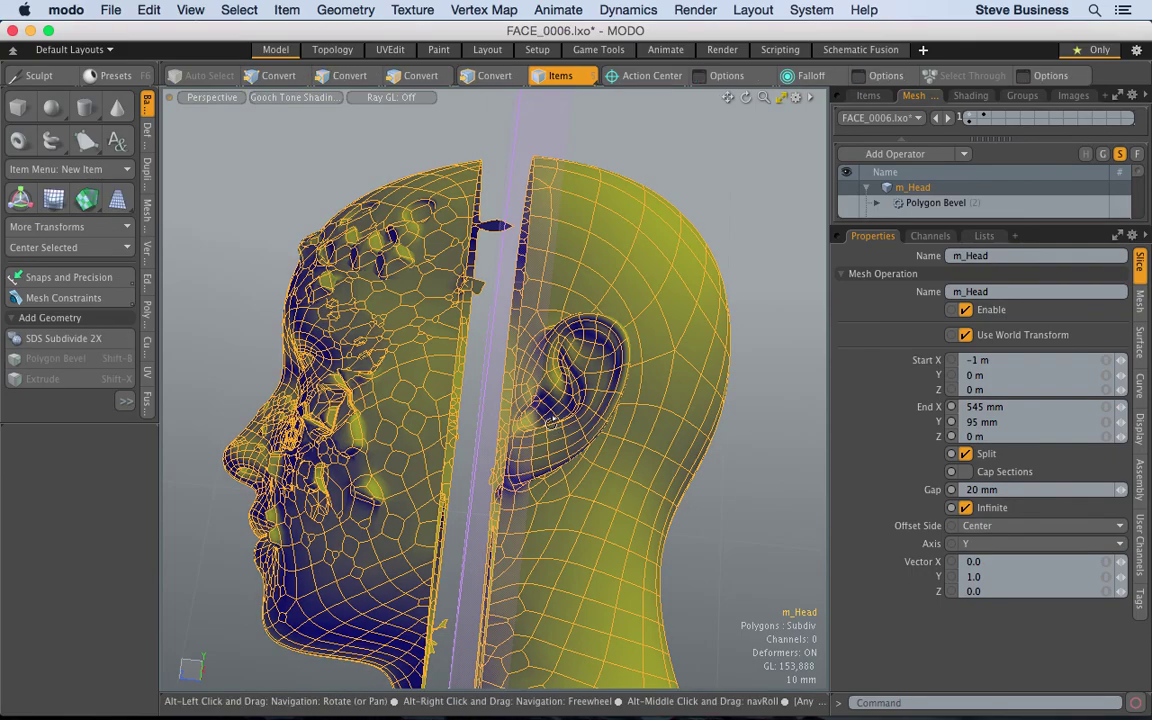
# Step: Inspect the sliced head from several sides and save an incremental version of the scene
pyautogui.keyDown('alt'); pyautogui.moveTo(550, 424); pyautogui.dragTo(845, 440); pyautogui.keyUp('alt')
pyautogui.keyDown('alt'); pyautogui.moveTo(427, 437); pyautogui.dragTo(168, 477); pyautogui.keyUp('alt')
pyautogui.keyDown('alt'); pyautogui.moveTo(458, 396); pyautogui.dragTo(722, 460); pyautogui.keyUp('alt')
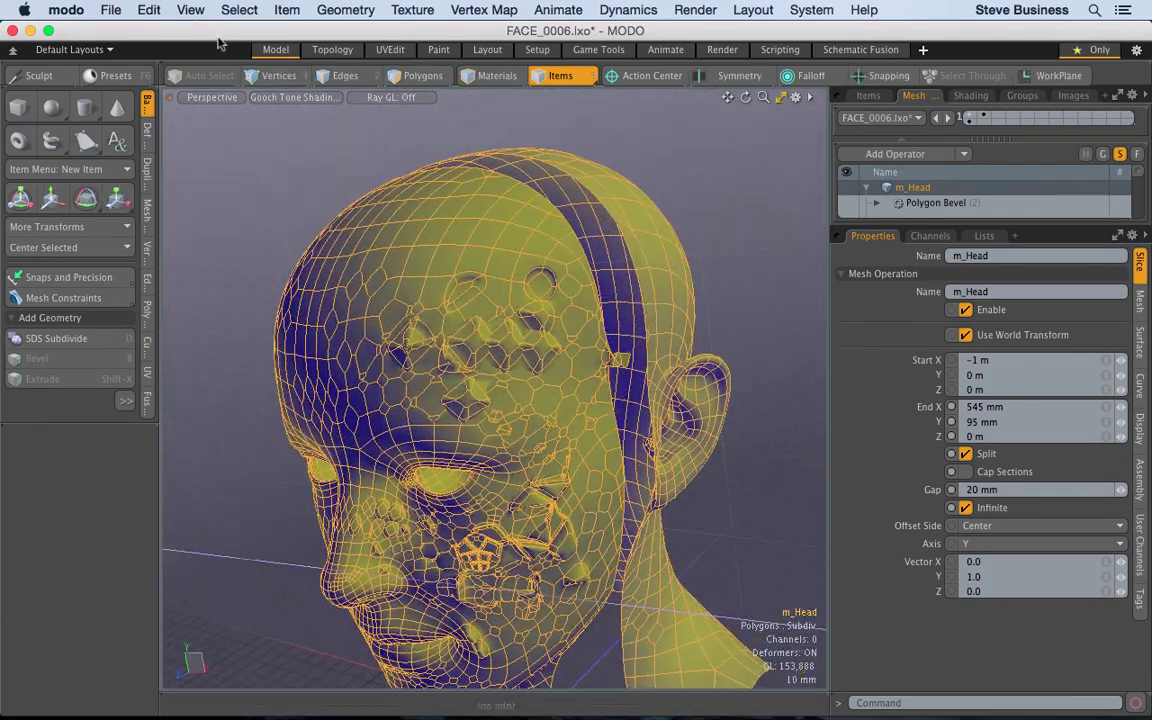
pyautogui.click(110, 9)
pyautogui.click(168, 270)
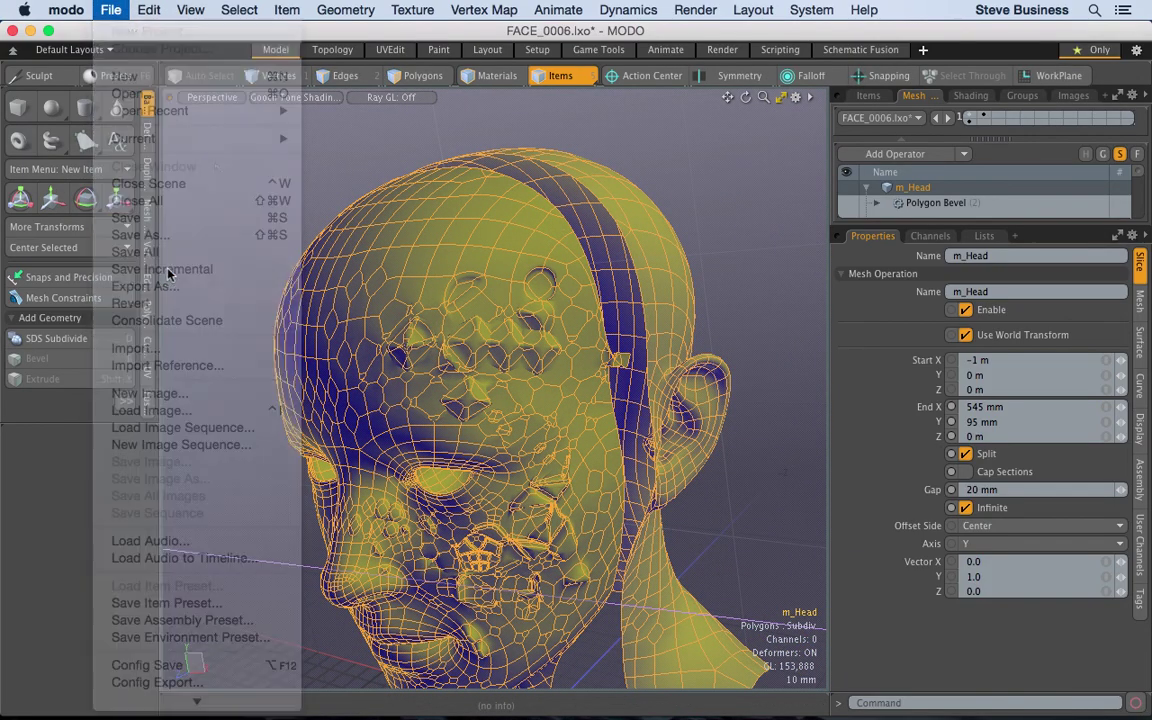
# Step: Run Automatic Retopology on the head with a 33% relative polygon target, Quads Only and Align to open boundaries
pyautogui.click(345, 51)
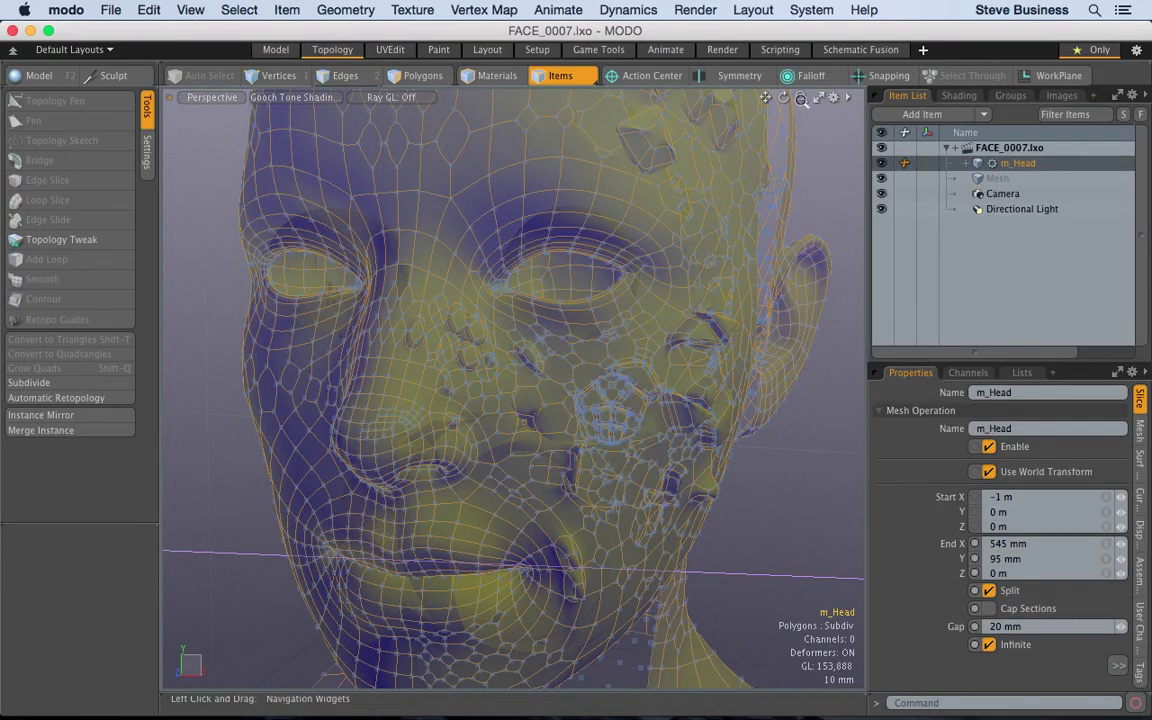
pyautogui.moveTo(802, 97); pyautogui.dragTo(927, 242)
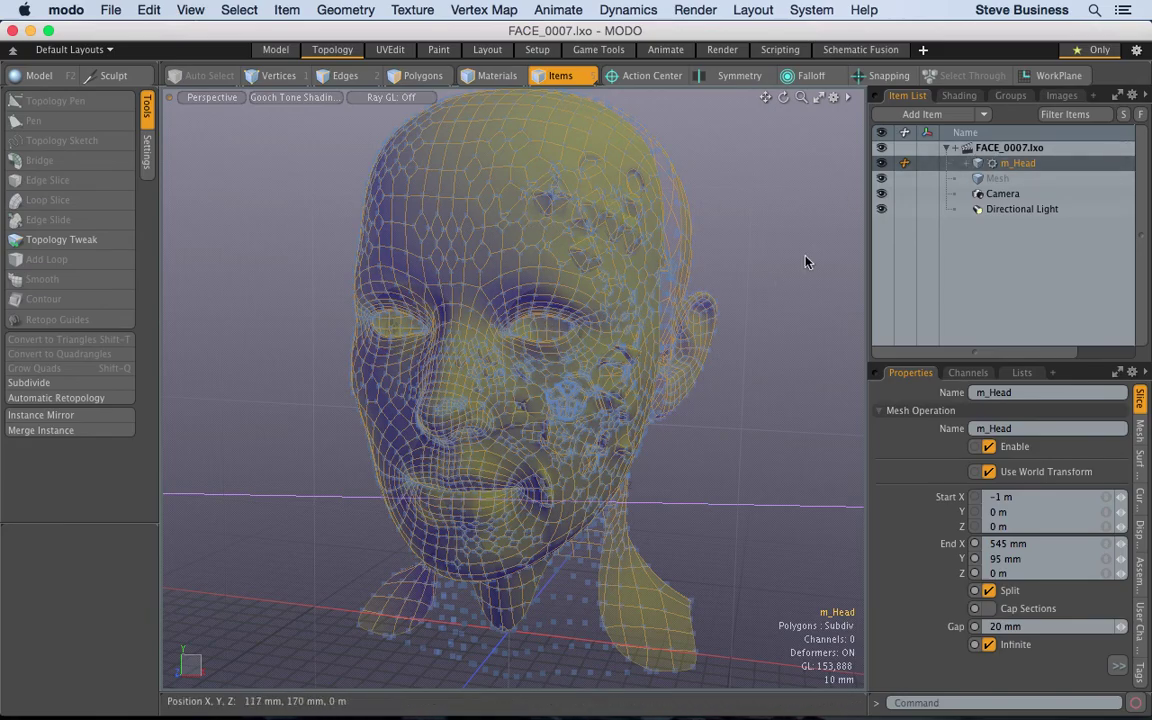
pyautogui.click(80, 397)
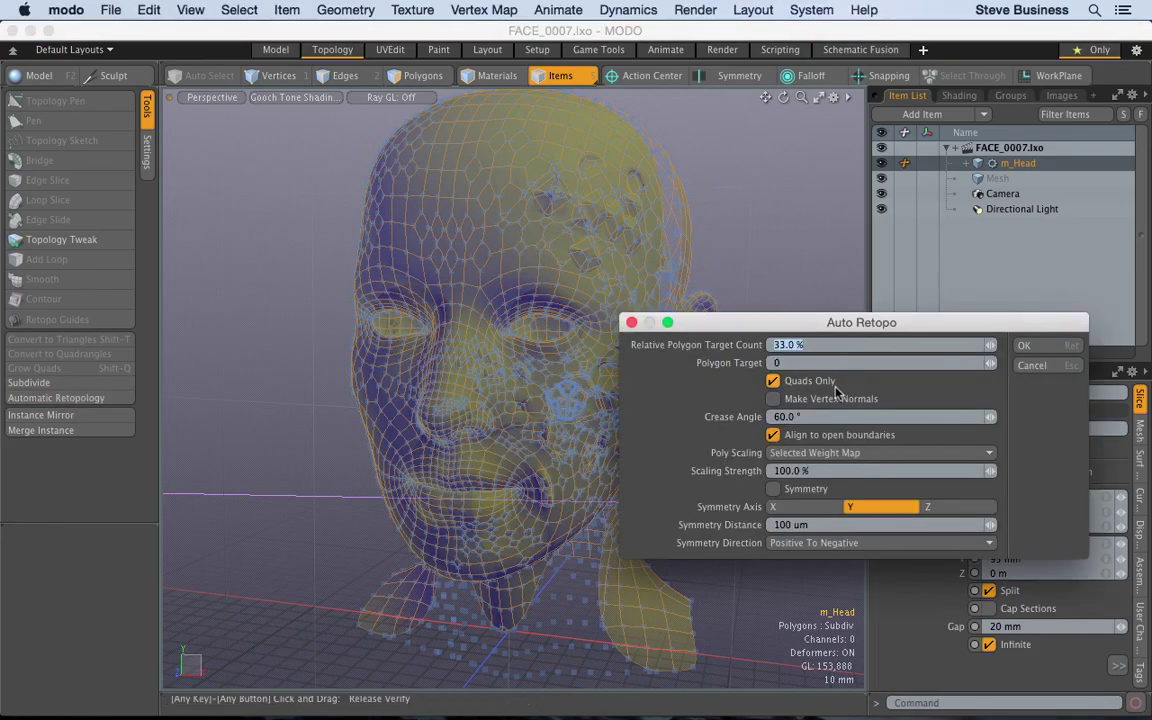
pyautogui.click(1038, 345)
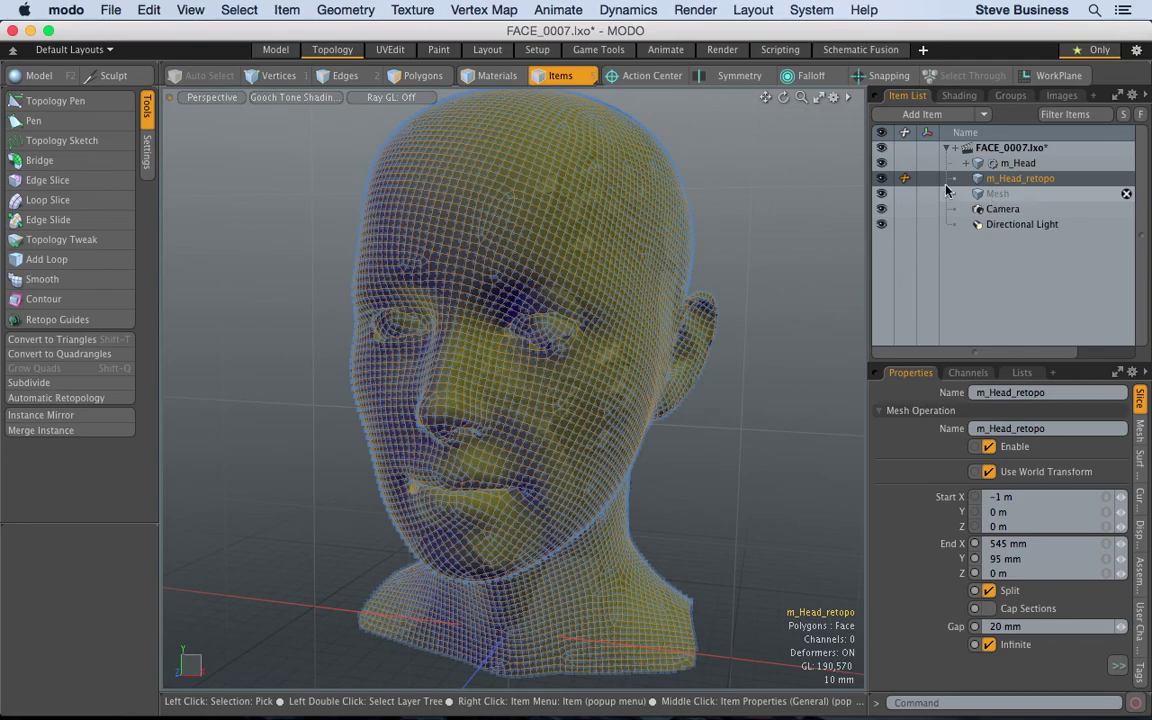
# Step: Hide the original head, keep only the retopologized mesh visible and inspect it from another angle
pyautogui.click(881, 179)
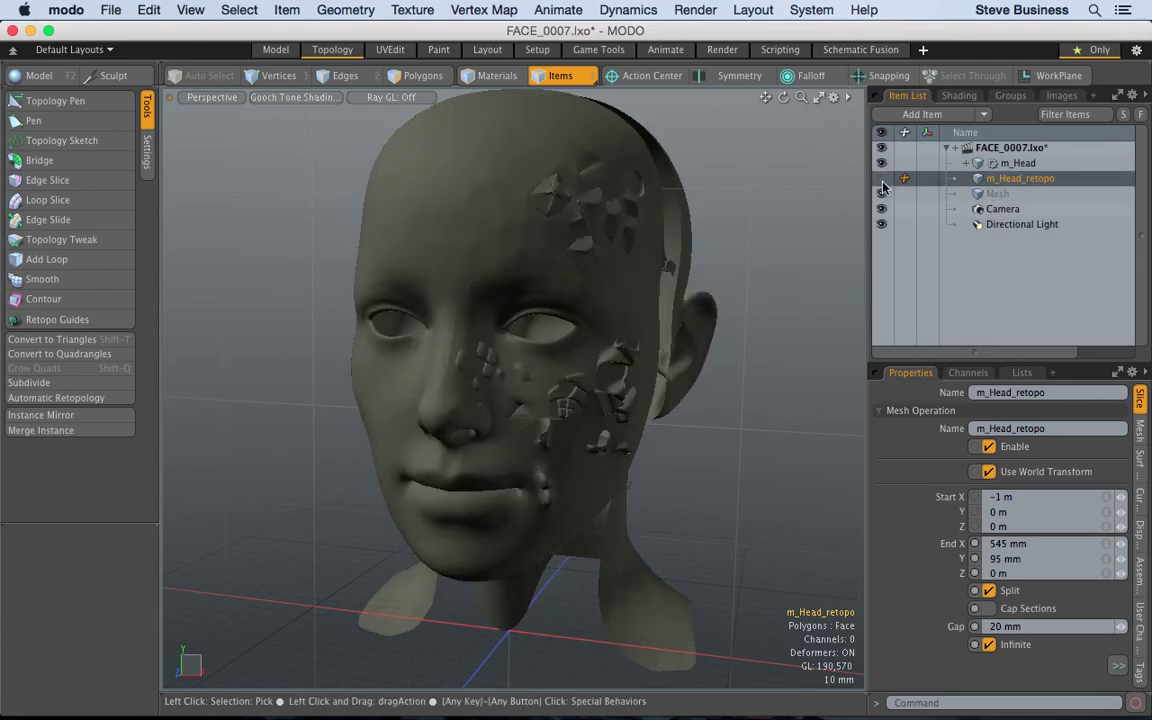
pyautogui.click(881, 163)
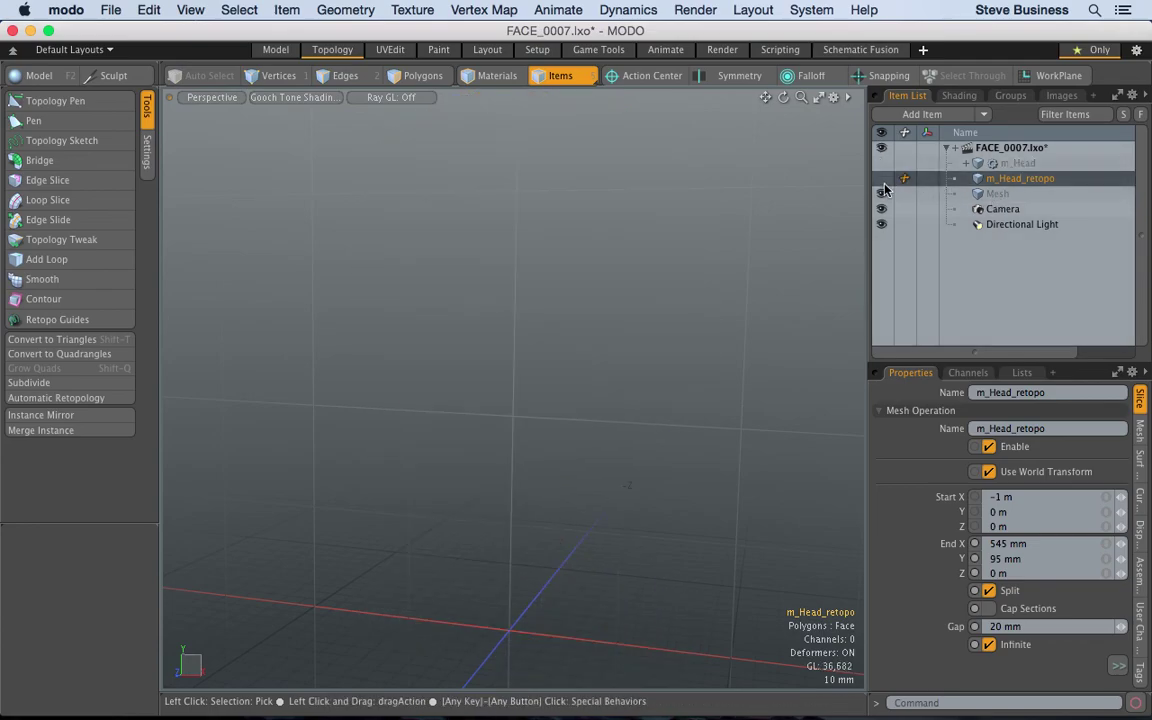
pyautogui.click(881, 179)
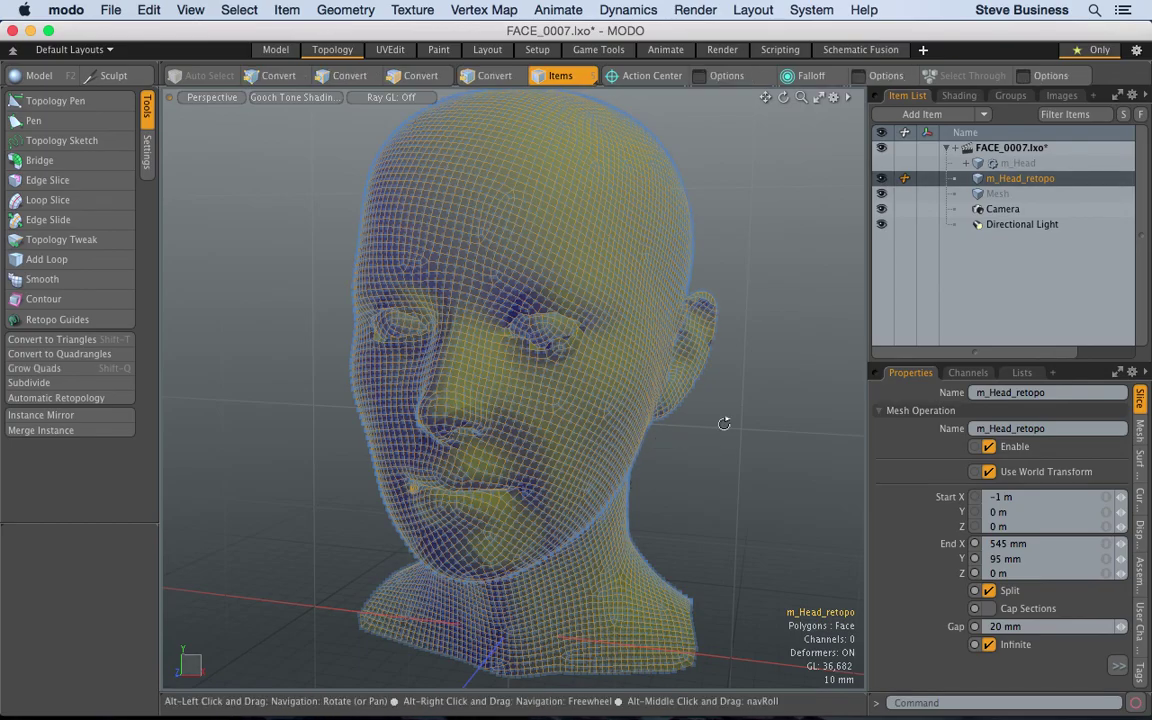
pyautogui.keyDown('alt'); pyautogui.moveTo(634, 407); pyautogui.dragTo(700, 419); pyautogui.keyUp('alt')
pyautogui.click(784, 447)
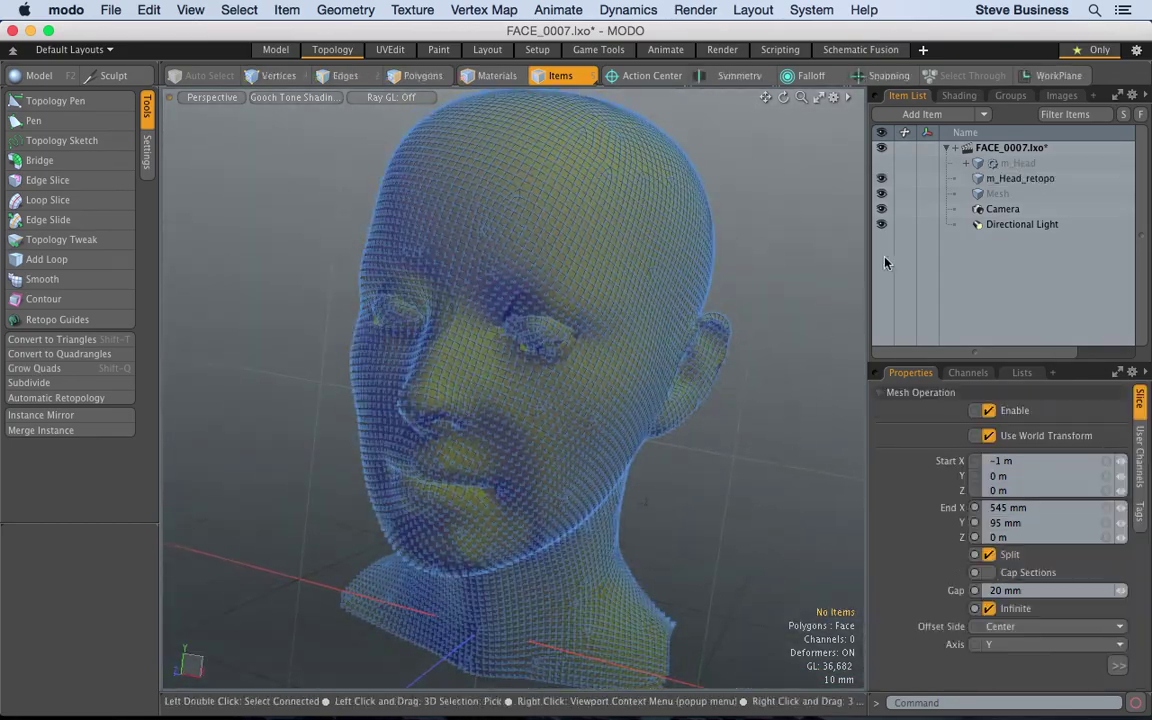
# Step: Undo the visibility changes and the automatic retopology, and leave no item selected
pyautogui.press('super+z')
pyautogui.press('super+z')
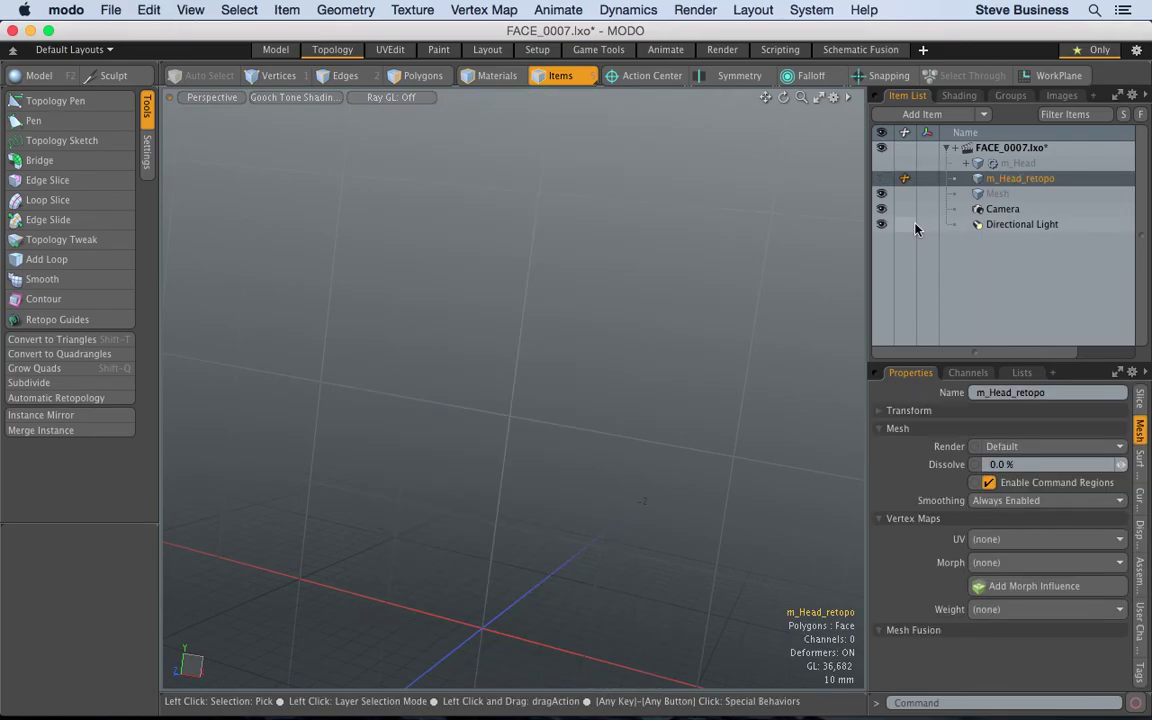
pyautogui.press('super+z')
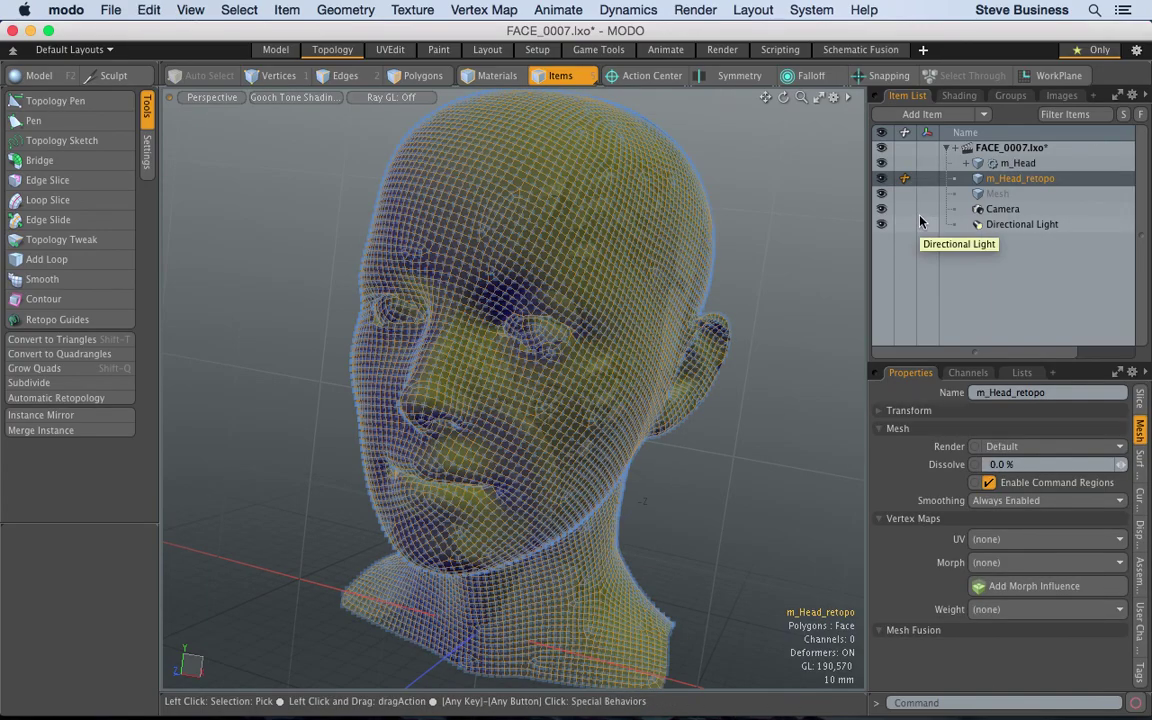
pyautogui.press('super+z')
pyautogui.click(761, 309)
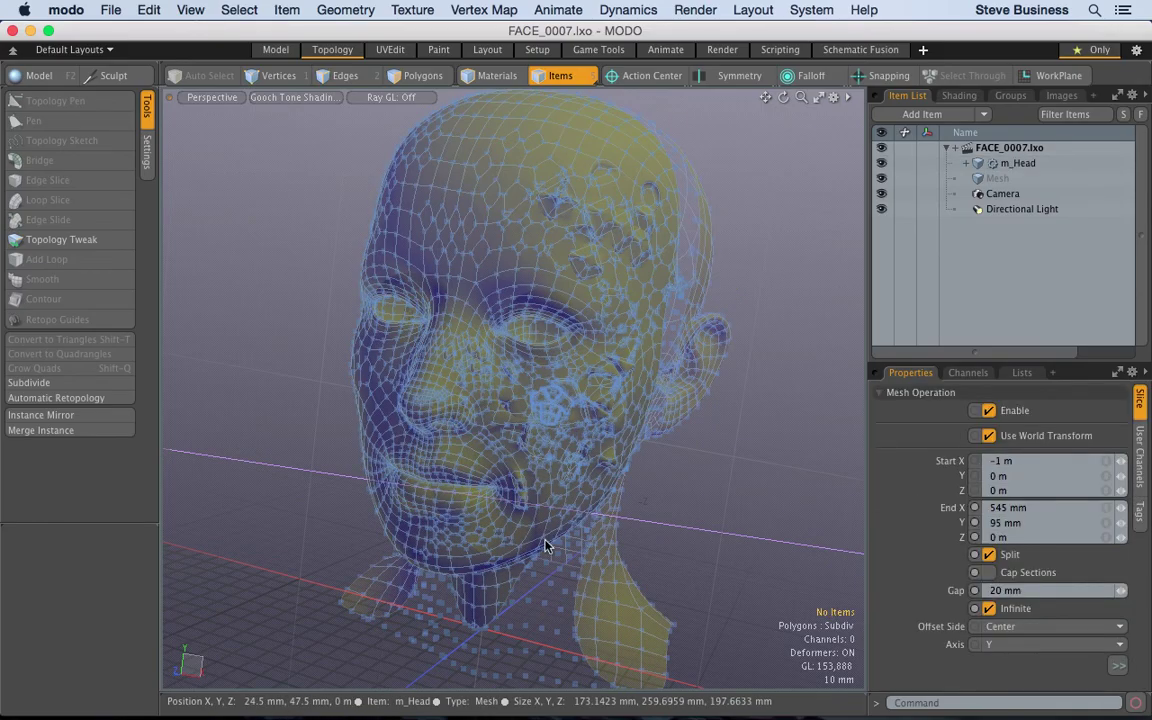
# Step: Check the sliced head from below and the front, and start the live render preview in the Render layout
pyautogui.press('alt')
pyautogui.keyDown('alt'); pyautogui.moveTo(300, 681); pyautogui.dragTo(407, 614); pyautogui.keyUp('alt')
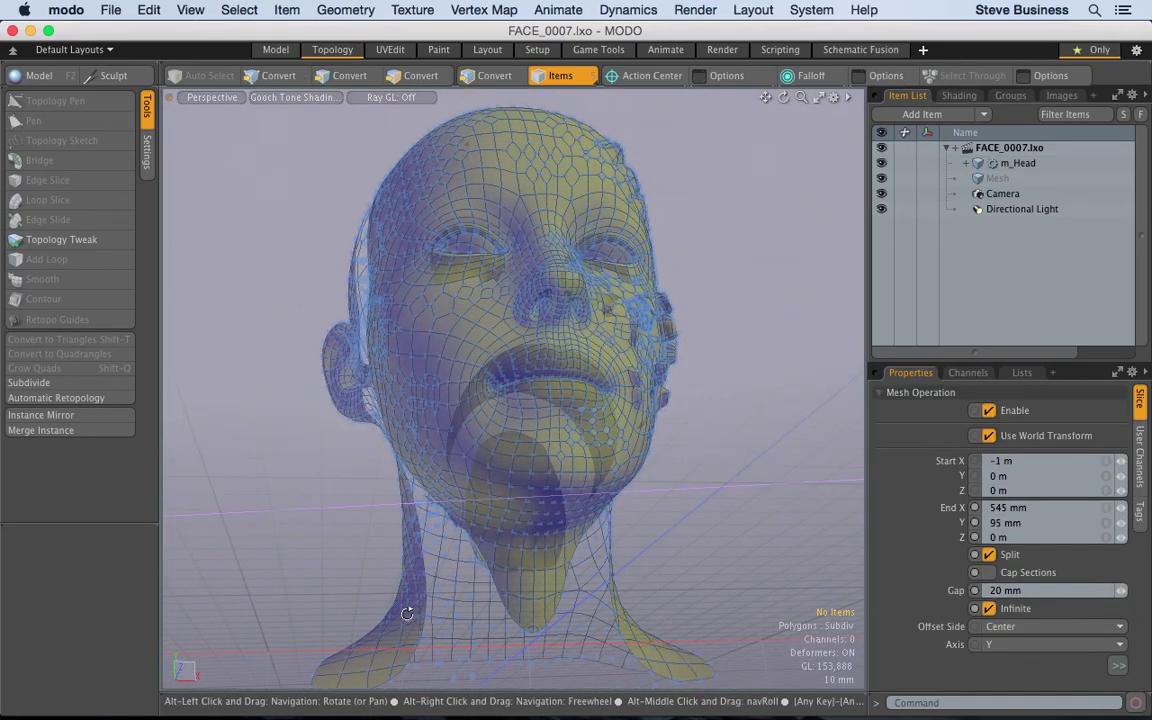
pyautogui.keyDown('alt'); pyautogui.moveTo(554, 412); pyautogui.dragTo(500, 531); pyautogui.keyUp('alt')
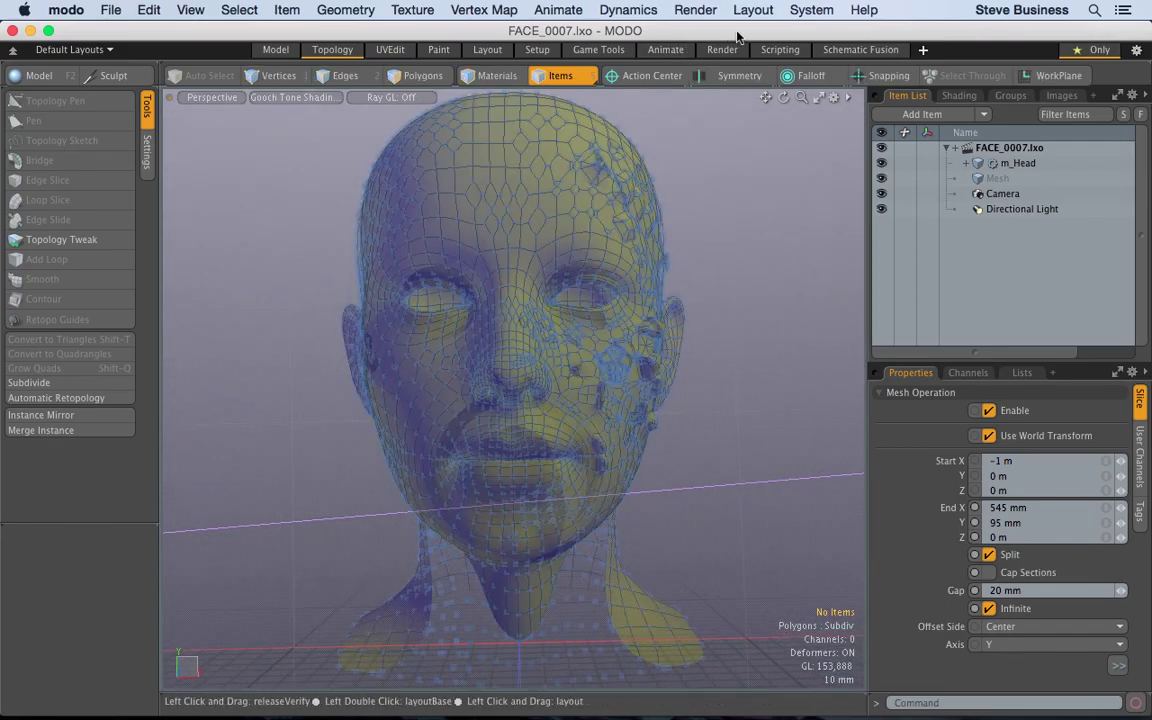
pyautogui.click(722, 50)
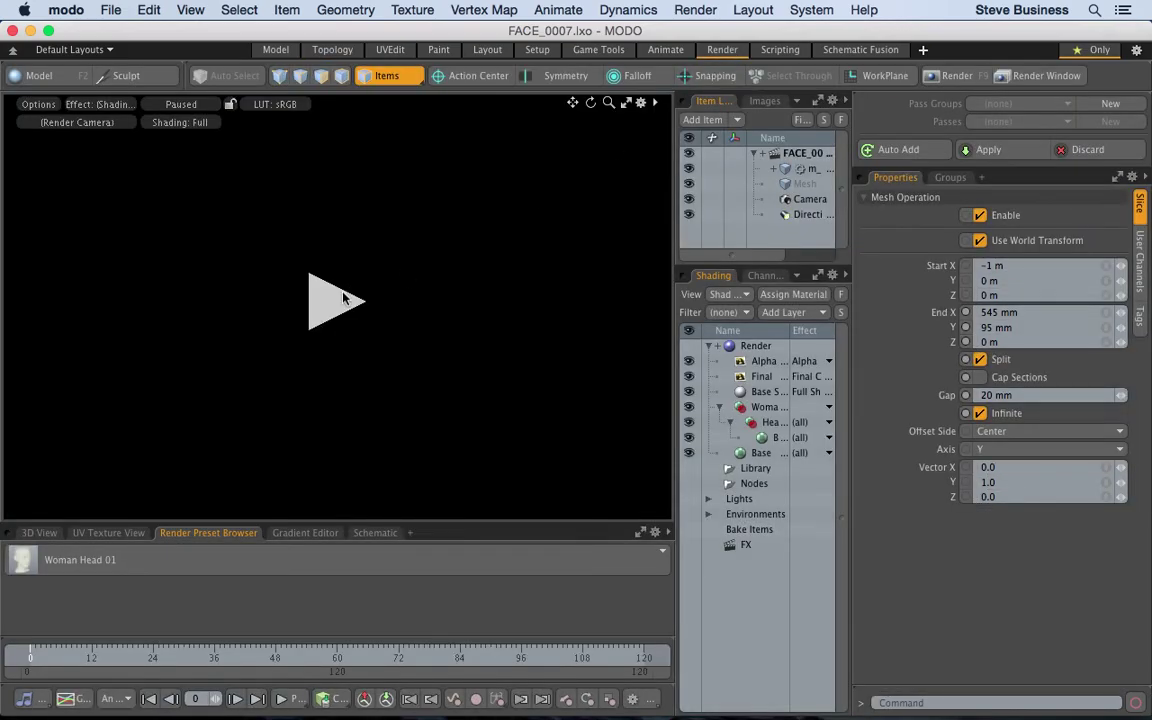
pyautogui.click(327, 304)
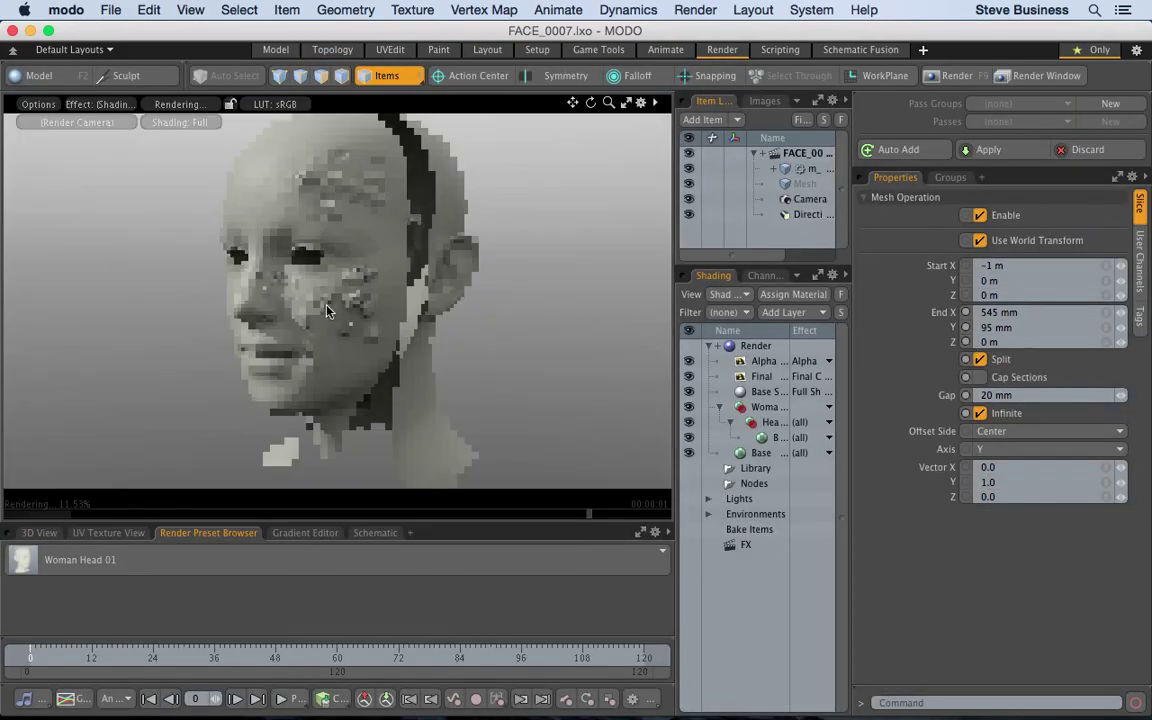
# Step: Reframe the render camera to show the head larger in a three-quarter view of its sliced side
pyautogui.moveTo(327, 310)
pyautogui.keyDown('alt'); pyautogui.mouseDown()
pyautogui.moveTo(460, 291)
pyautogui.moveTo(407, 301)
pyautogui.moveTo(520, 225)
pyautogui.moveTo(483, 202)
pyautogui.mouseUp(); pyautogui.keyUp('alt')
pyautogui.click(537, 231)
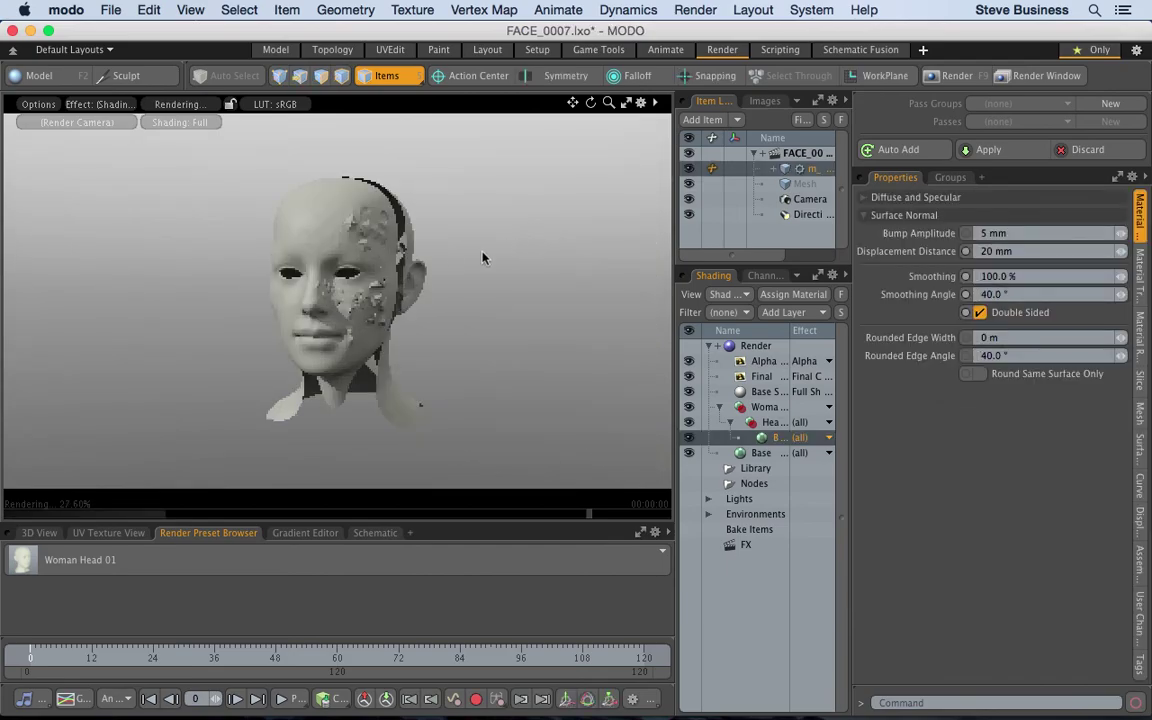
pyautogui.keyDown('alt'); pyautogui.moveTo(400, 285); pyautogui.dragTo(330, 256); pyautogui.keyUp('alt')
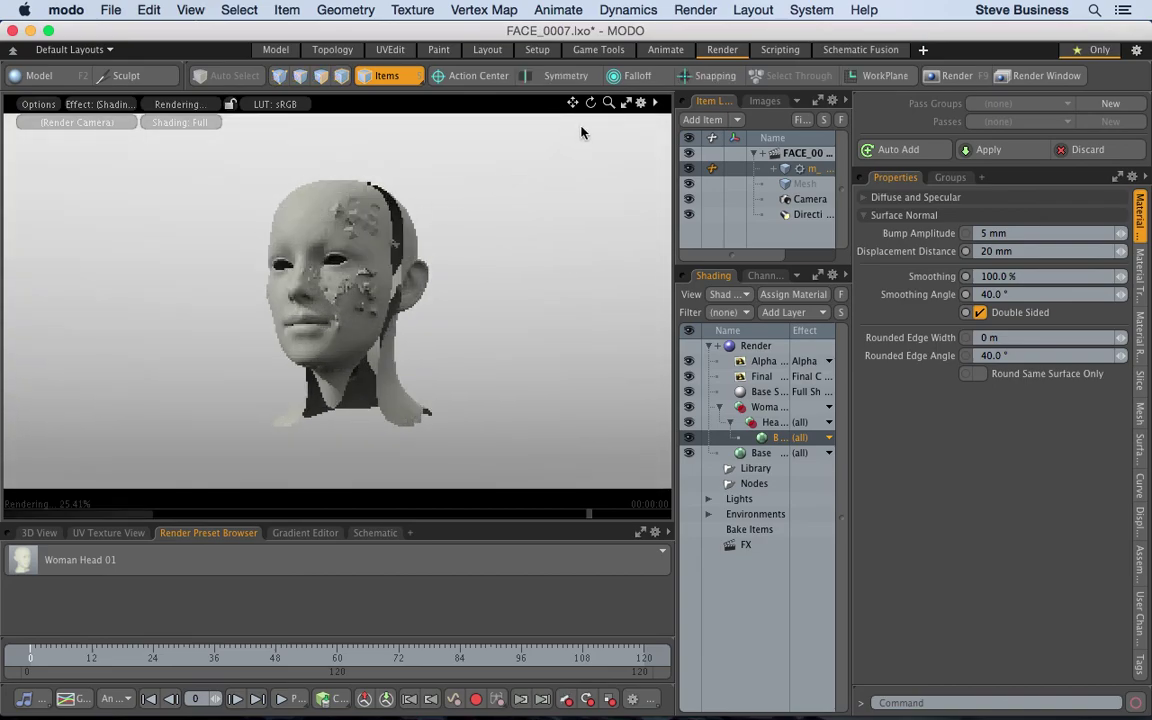
pyautogui.moveTo(607, 102)
pyautogui.mouseDown()
pyautogui.moveTo(632, 98)
pyautogui.moveTo(610, 100)
pyautogui.mouseUp()
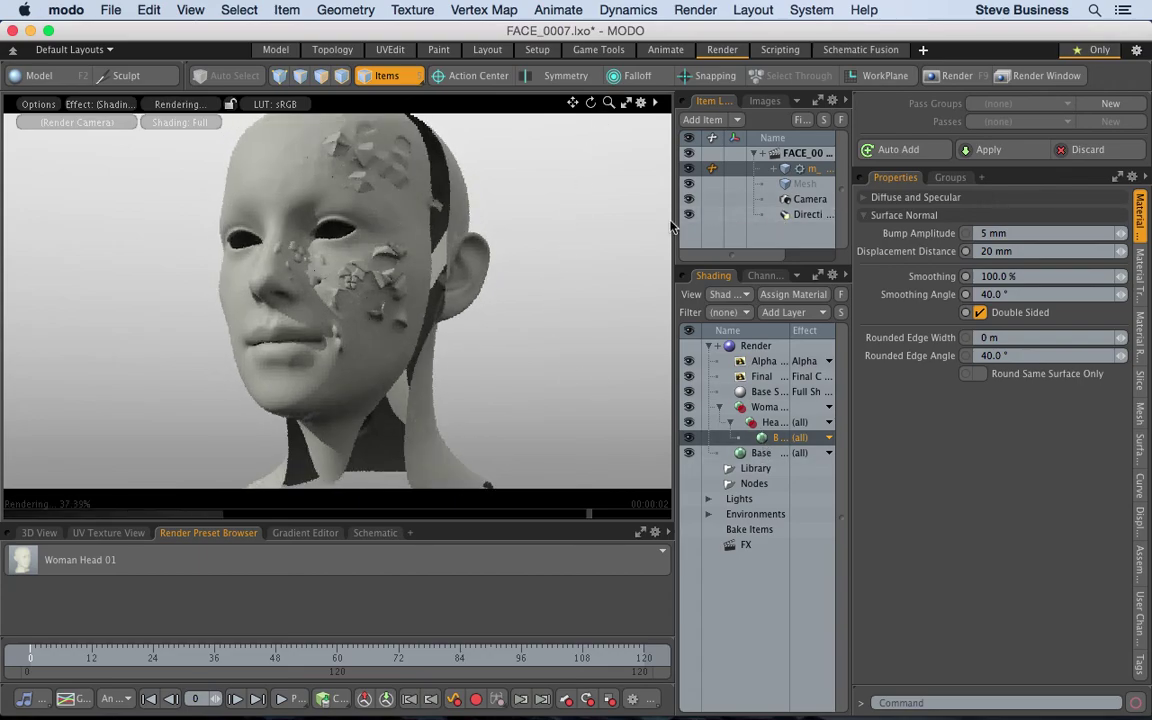
# Step: Widen the item list and shader tree area, and set the render frame height to 1280 pixels
pyautogui.moveTo(673, 220); pyautogui.dragTo(586, 221)
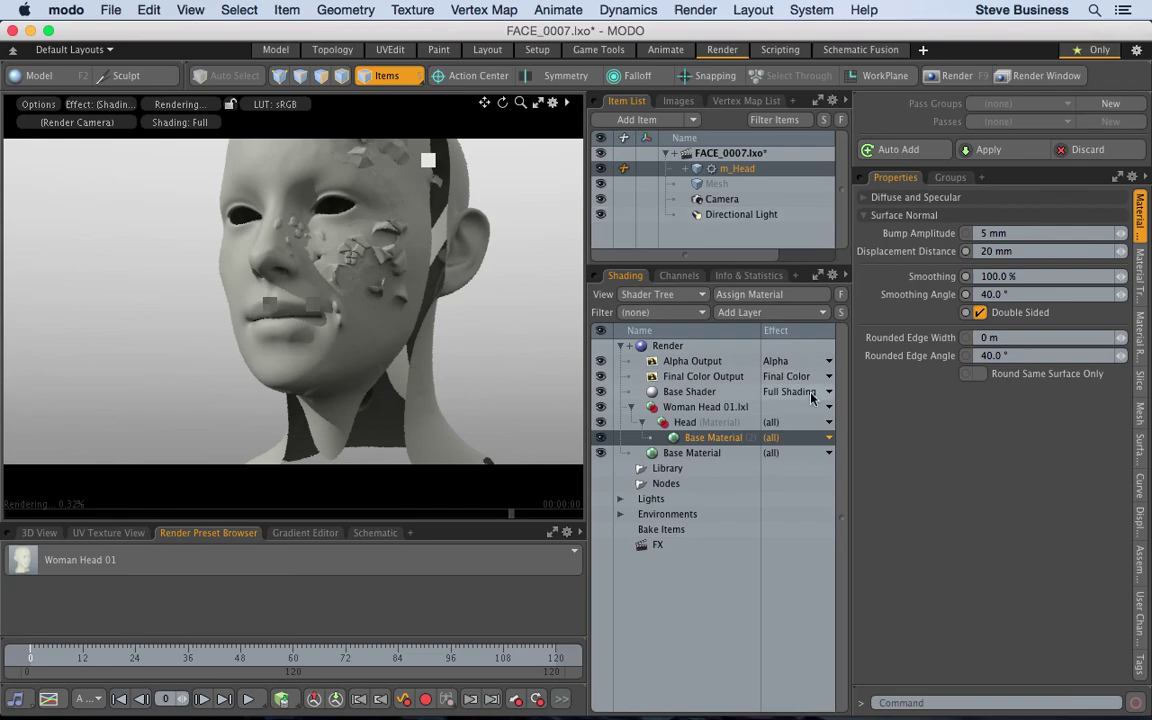
pyautogui.click(709, 346)
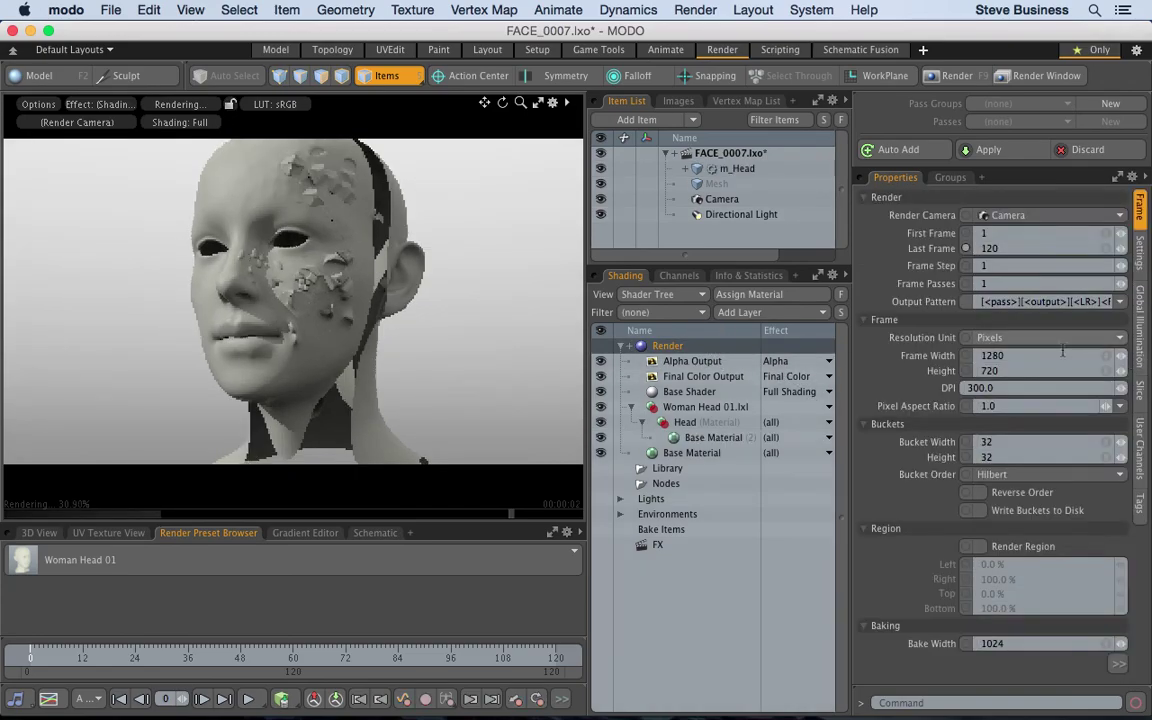
pyautogui.click(1007, 371)
pyautogui.write('1280')
pyautogui.press('Return')
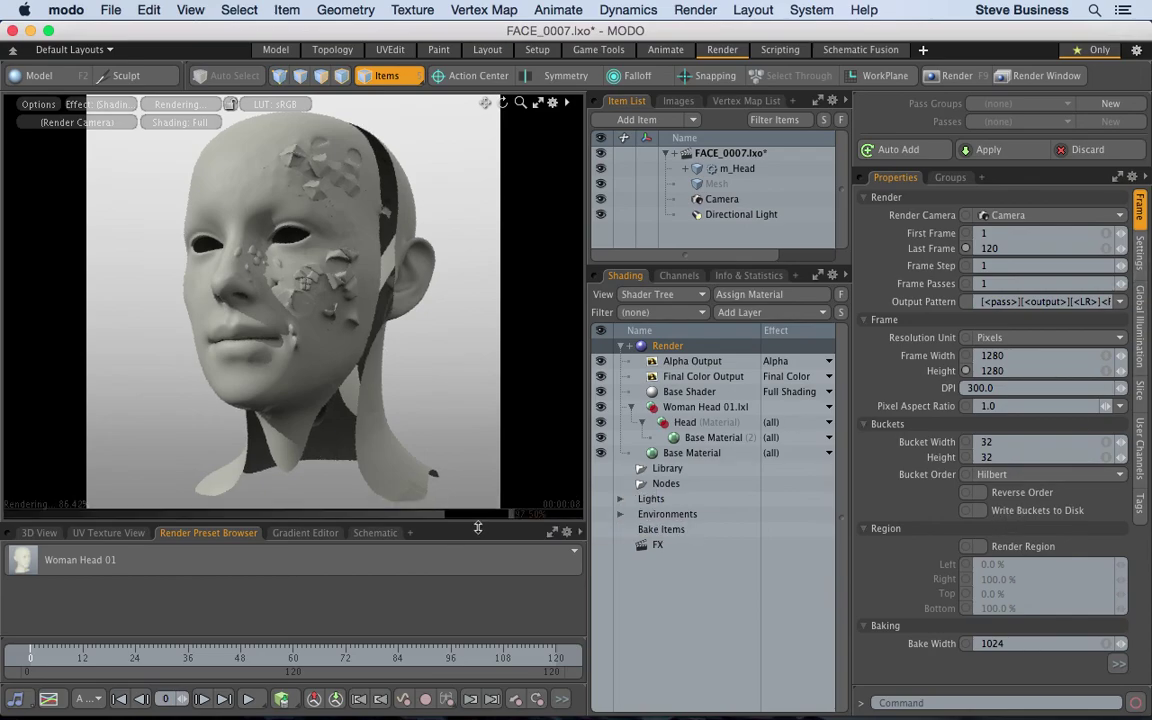
# Step: Enlarge the render preview, expand m_Head's operator stack and make the item list tall enough to show it all
pyautogui.moveTo(478, 527); pyautogui.dragTo(471, 573)
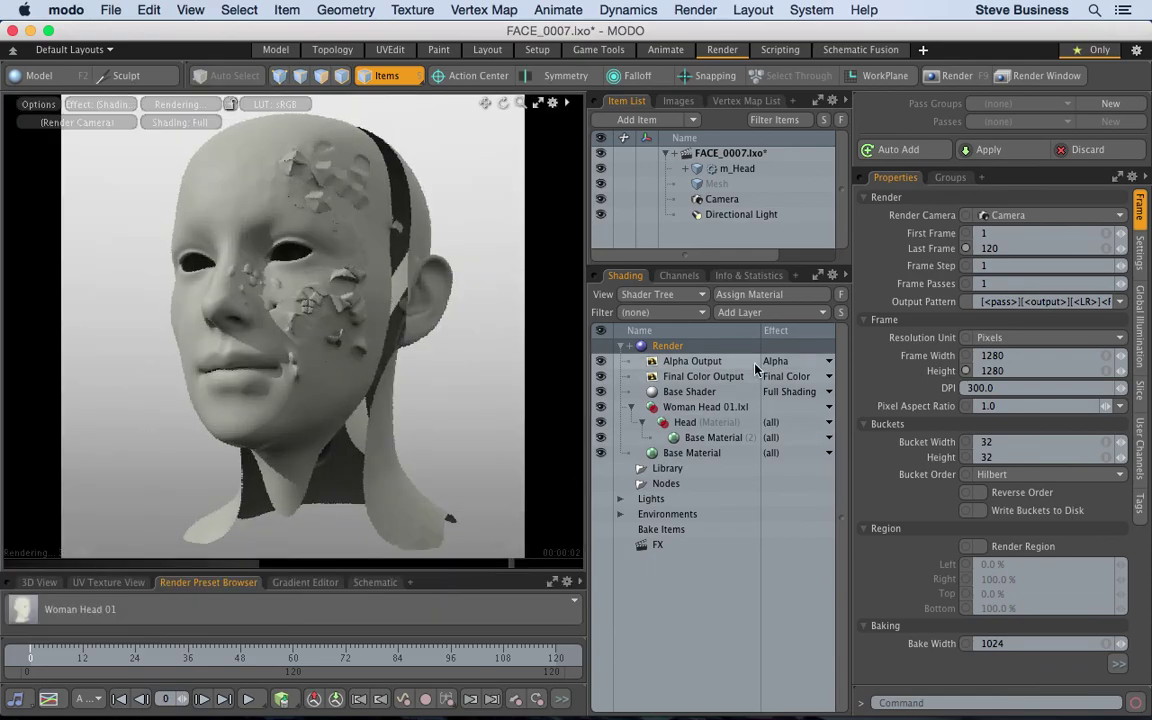
pyautogui.click(686, 171)
pyautogui.moveTo(707, 268); pyautogui.dragTo(737, 601)
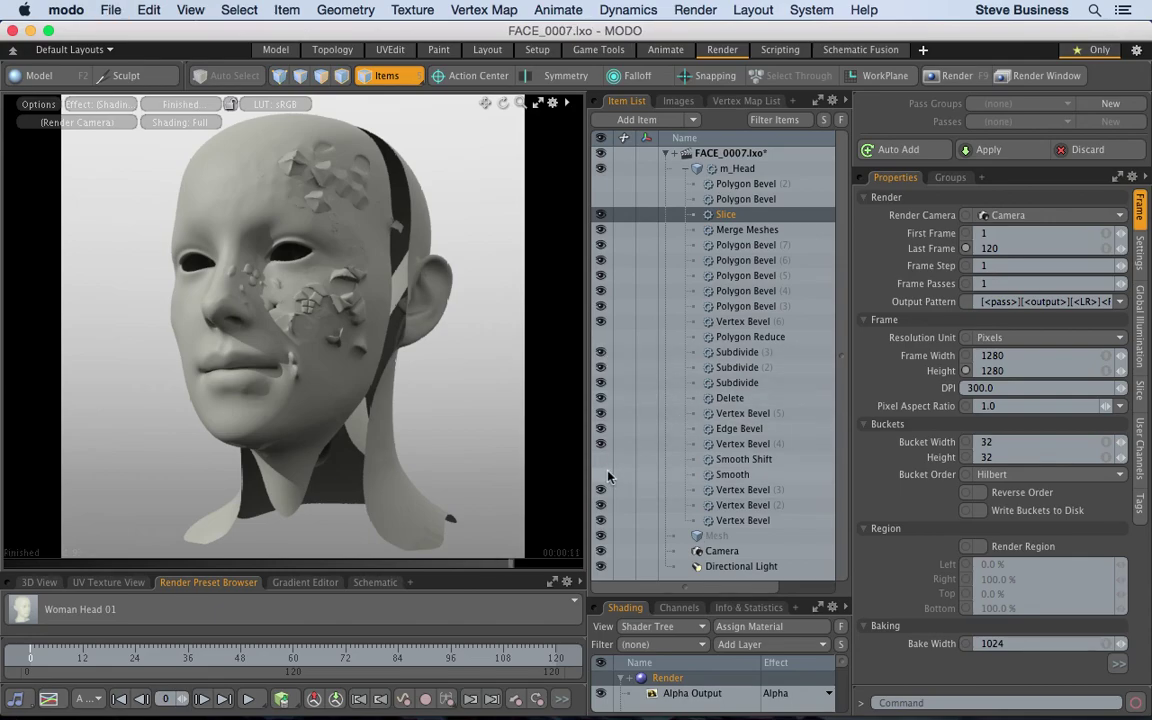
# Step: Disable m_Head's operators from Slice and Merge Meshes through Polygon Bevel (7) to (3), Vertex Bevel (6), the Subdivides and Delete
pyautogui.click(601, 216)
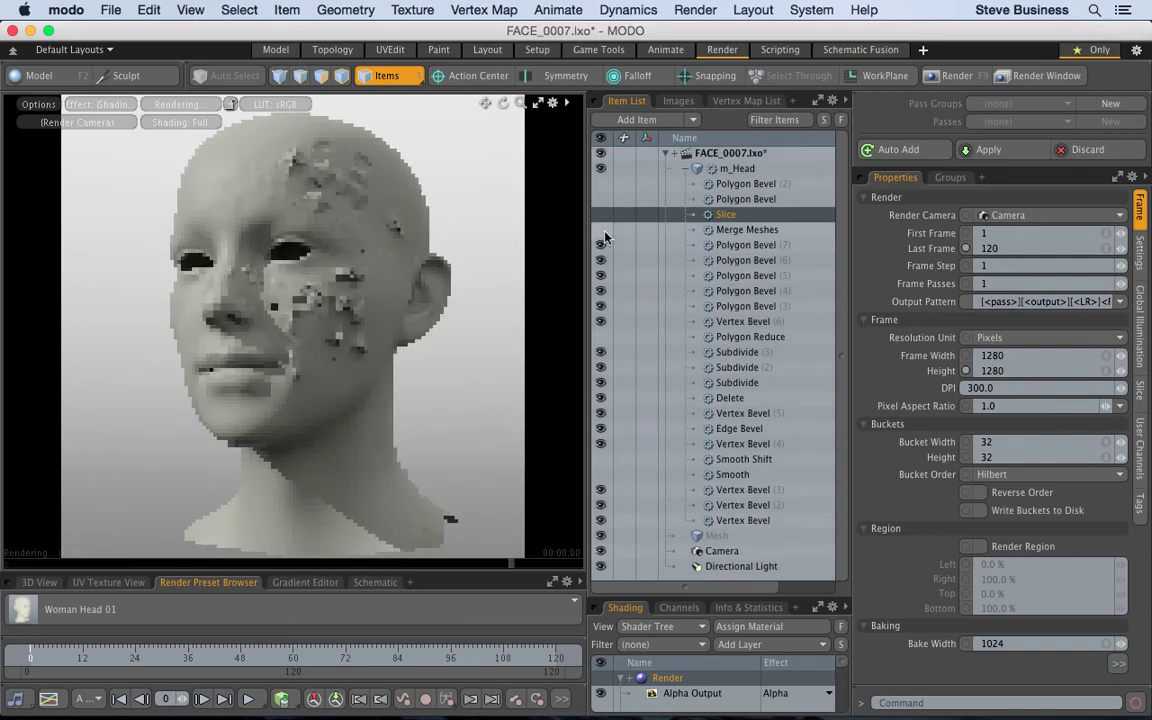
pyautogui.click(601, 230)
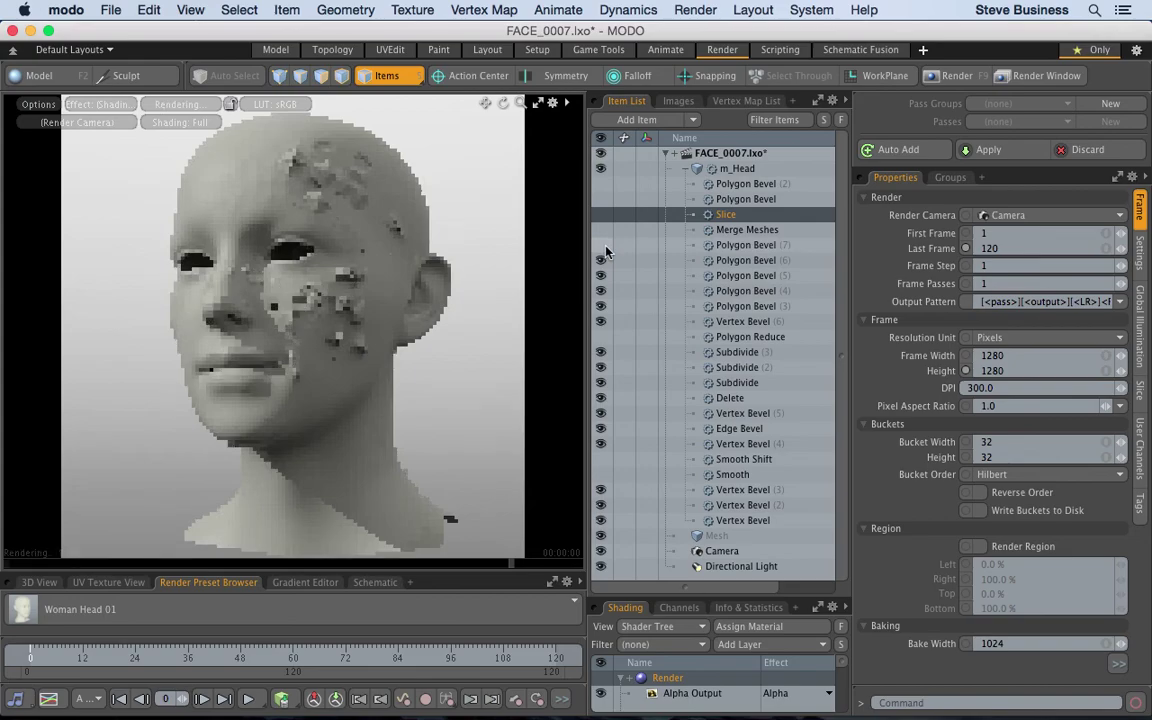
pyautogui.click(601, 246)
pyautogui.click(601, 261)
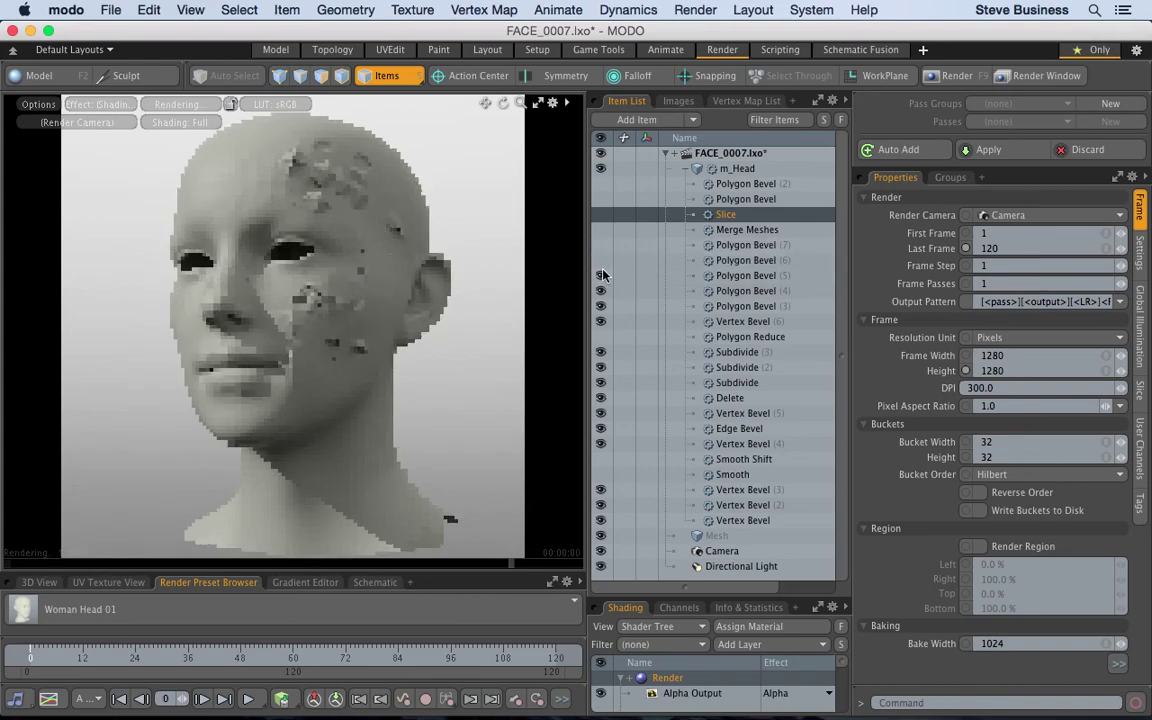
pyautogui.click(601, 276)
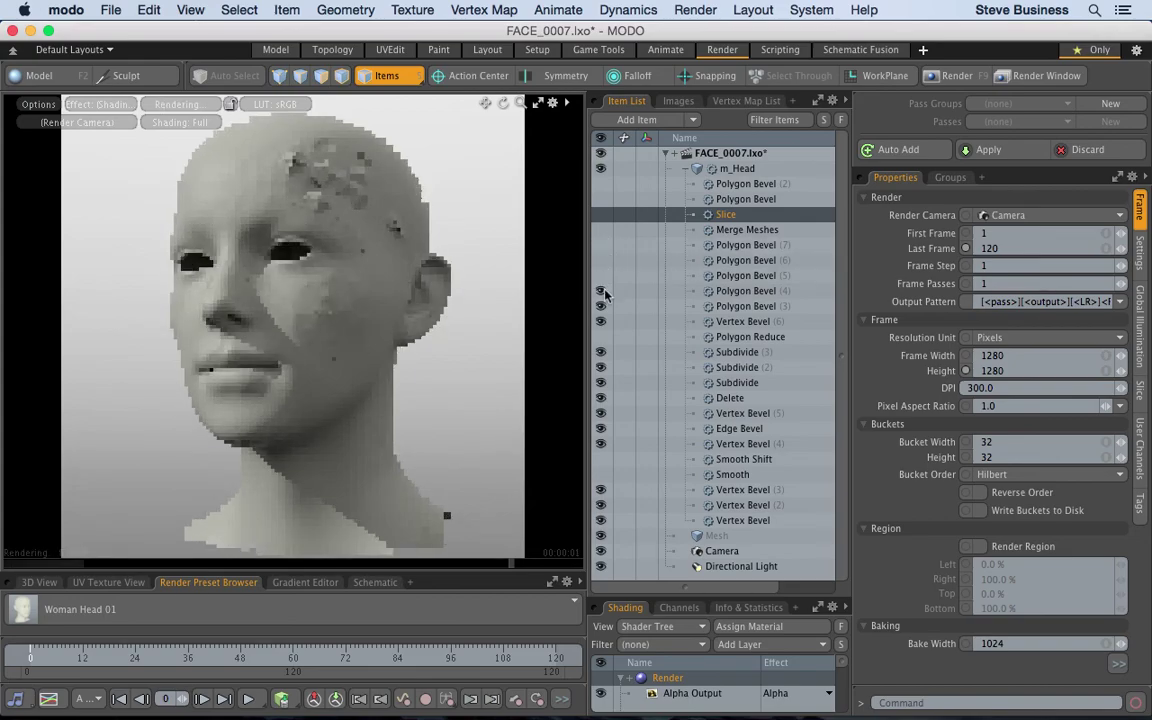
pyautogui.click(601, 291)
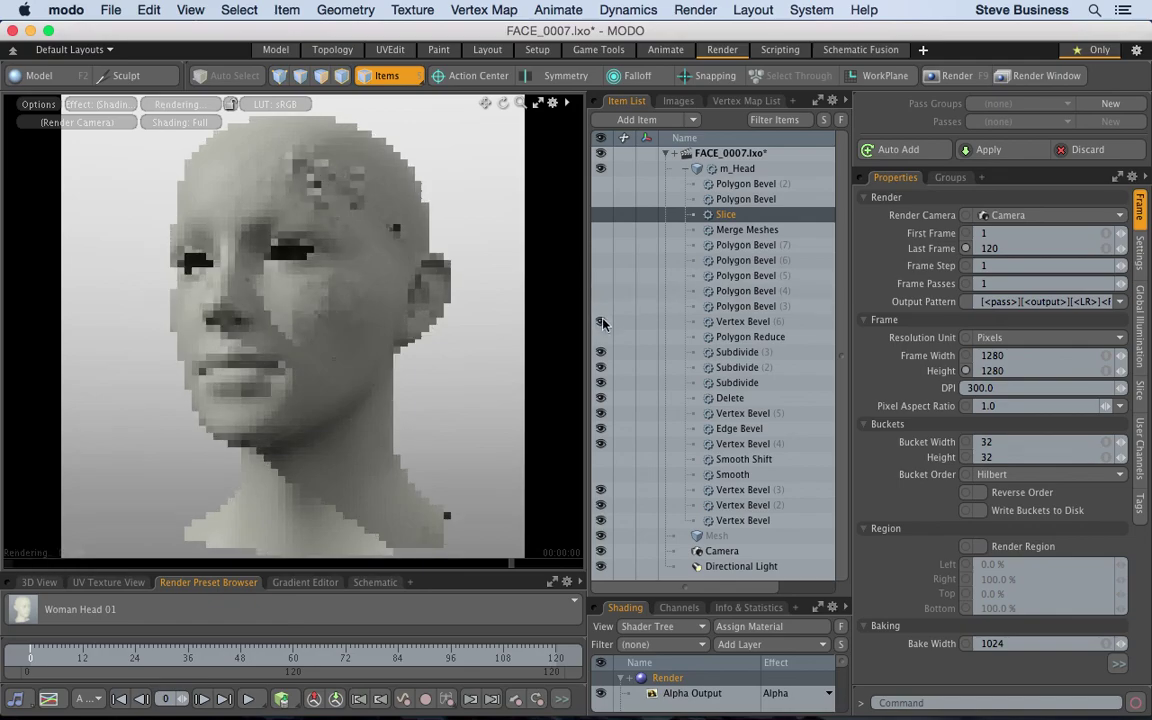
pyautogui.click(601, 306)
pyautogui.click(601, 321)
pyautogui.click(601, 367)
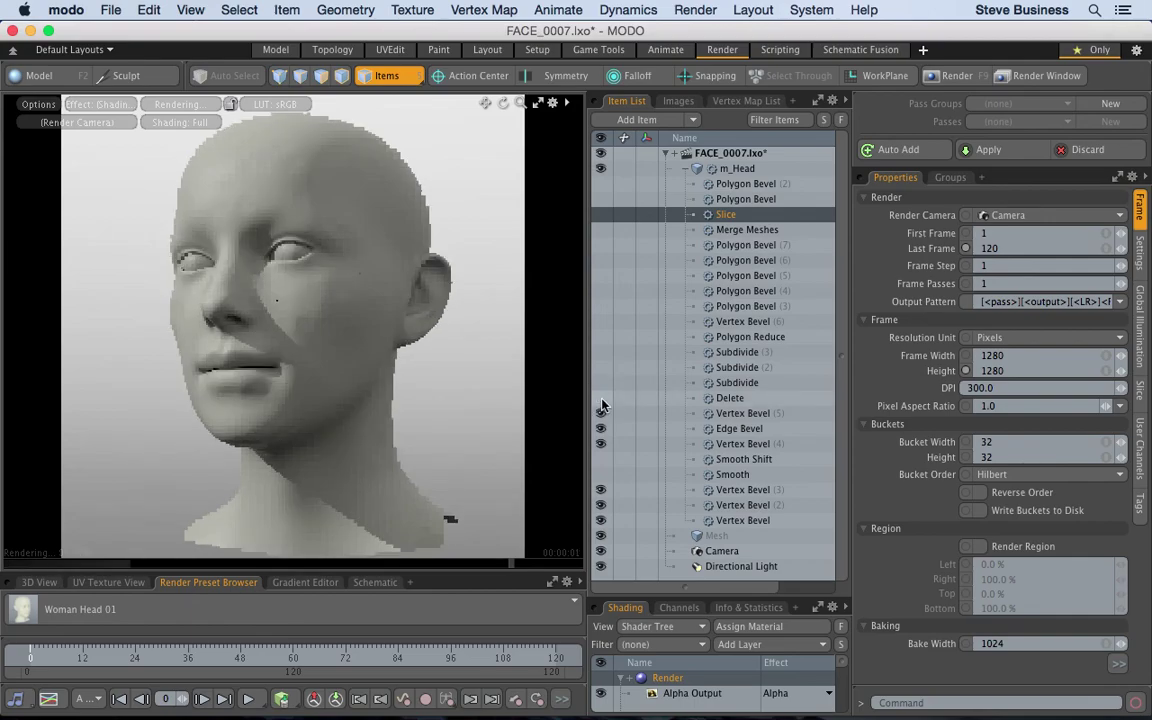
# Step: Re-enable Subdivide, Subdivide (2) and Subdivide (3) one after another
pyautogui.click(601, 382)
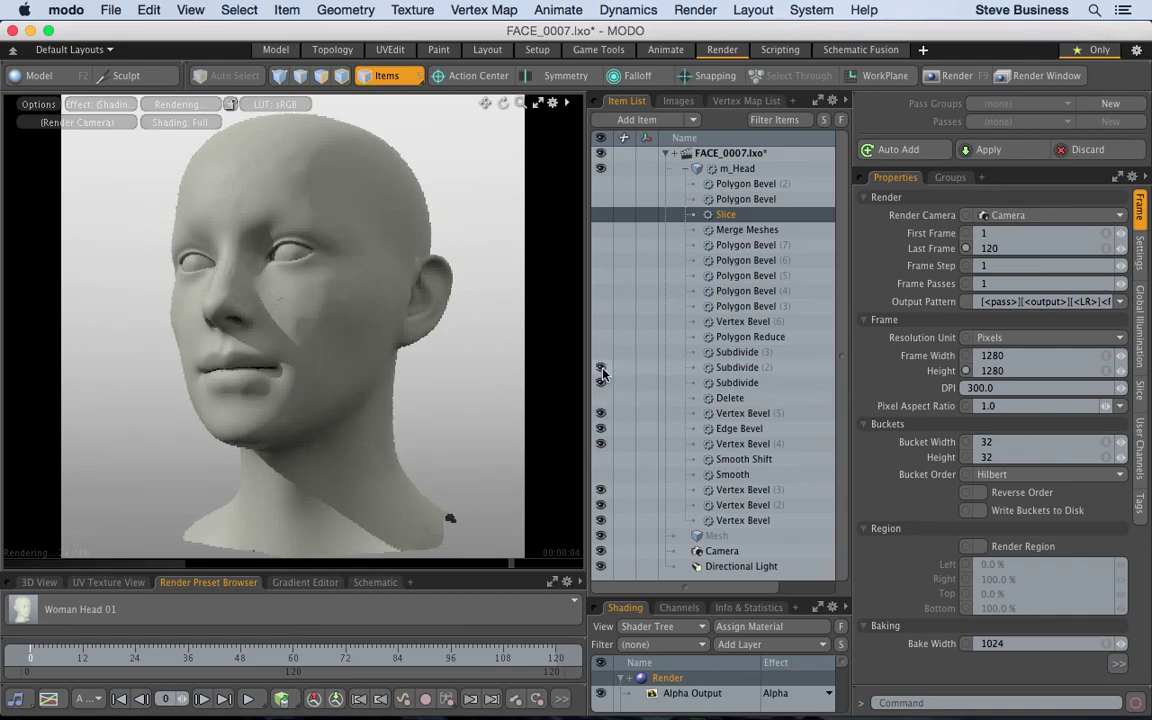
pyautogui.click(601, 367)
pyautogui.click(601, 352)
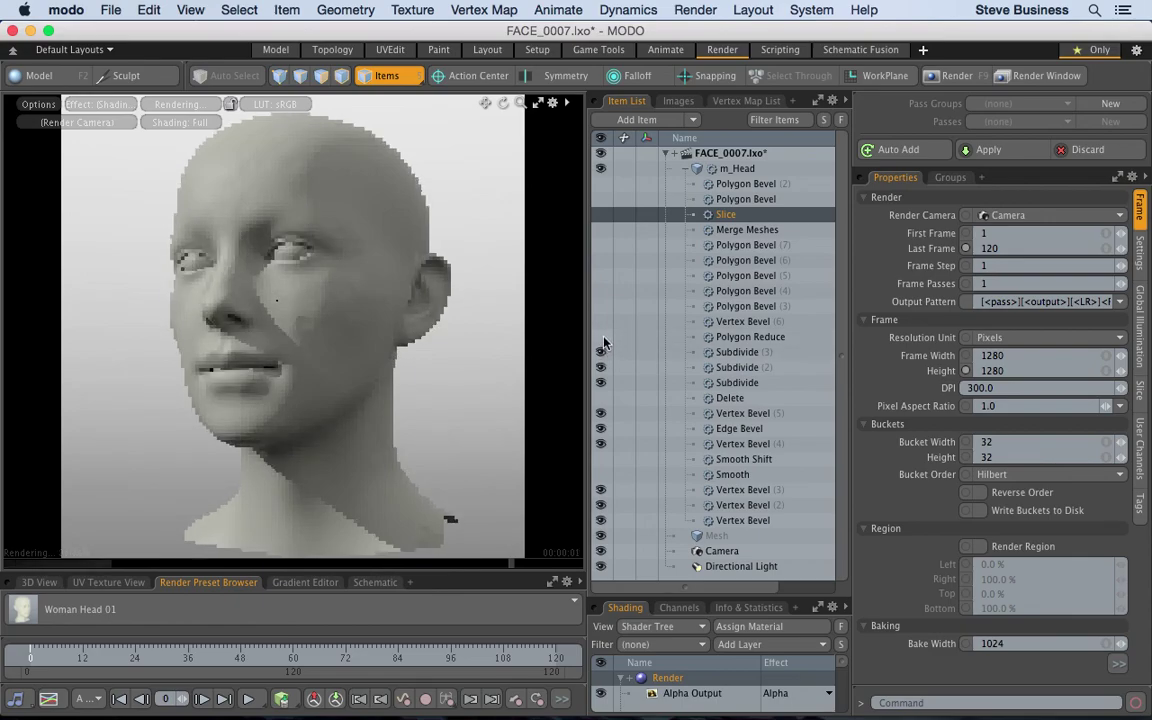
# Step: Preview the Polygon Reduce operator on and off, and re-enable m_Head's Vertex Bevel (6) and Polygon Bevel (3) to (5)
pyautogui.click(601, 337)
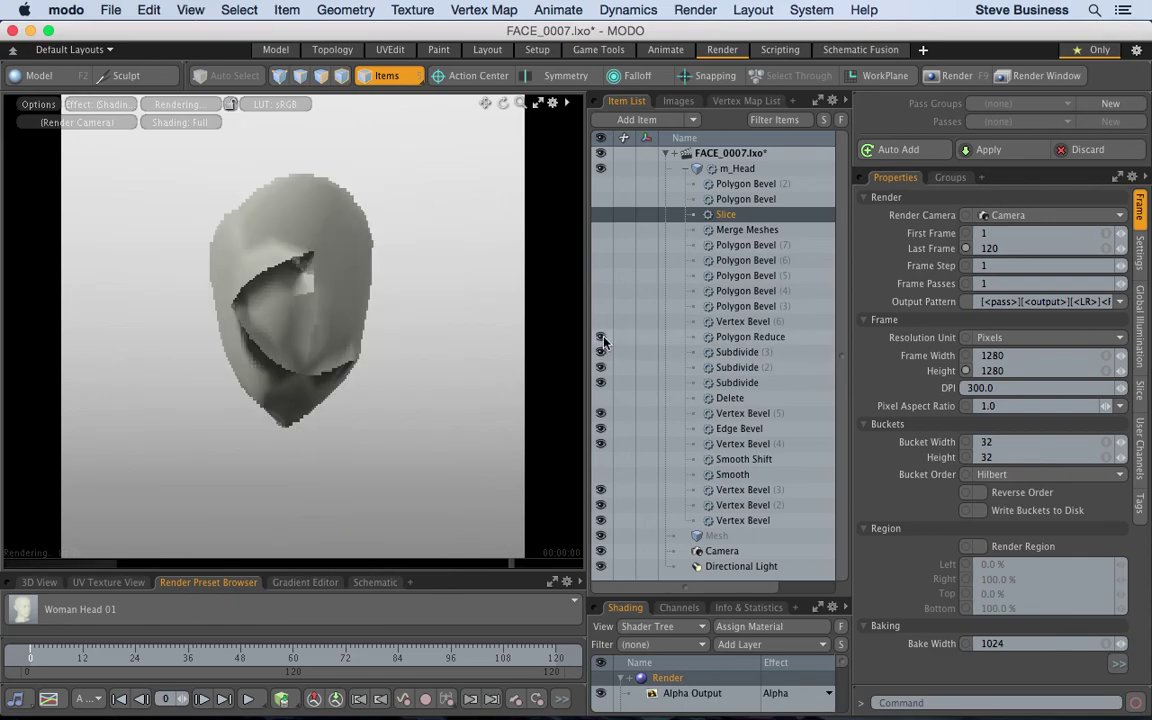
pyautogui.click(601, 337)
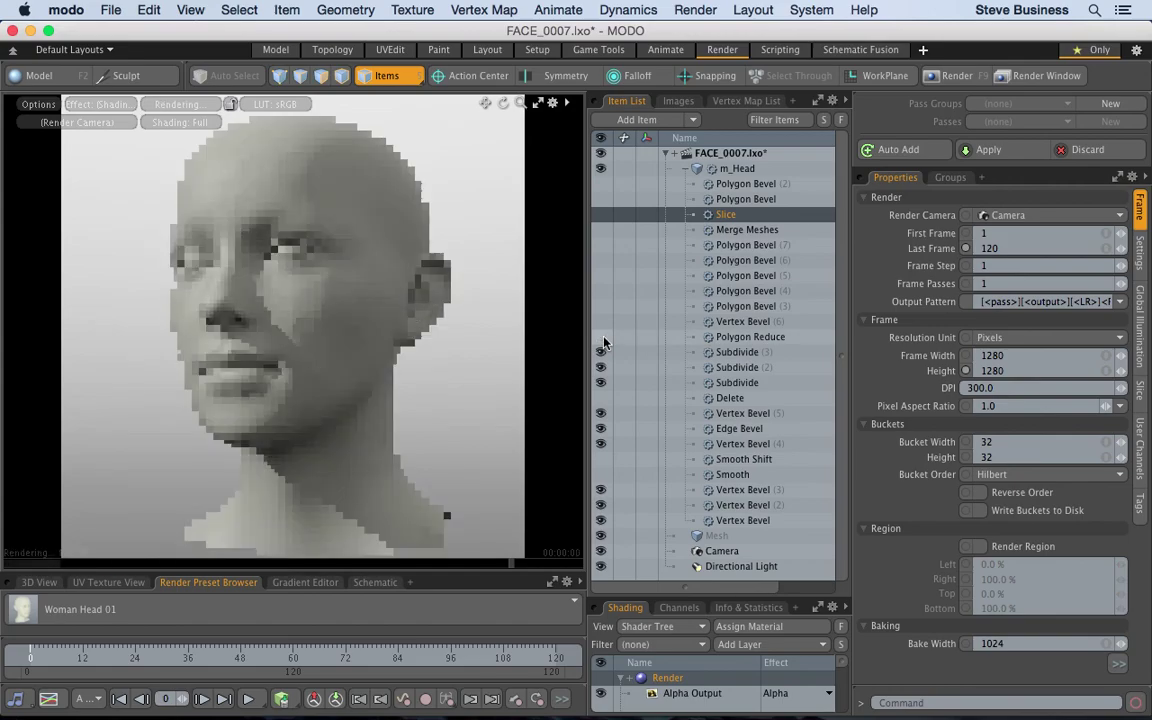
pyautogui.click(602, 321)
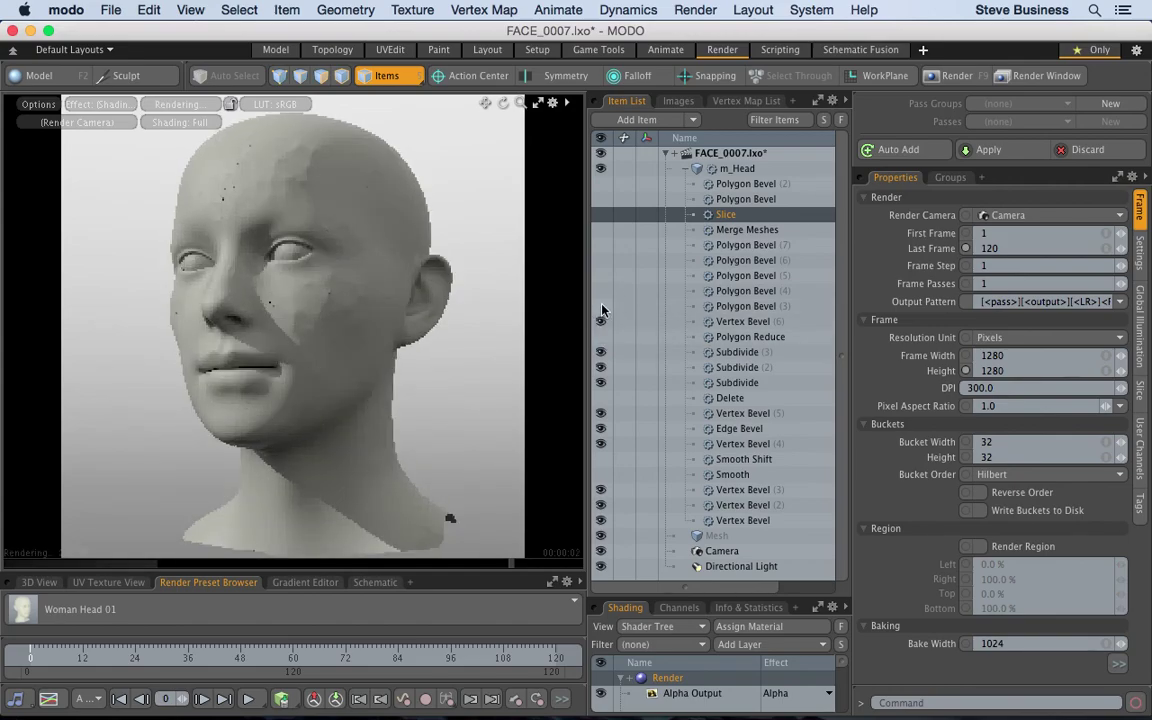
pyautogui.click(602, 306)
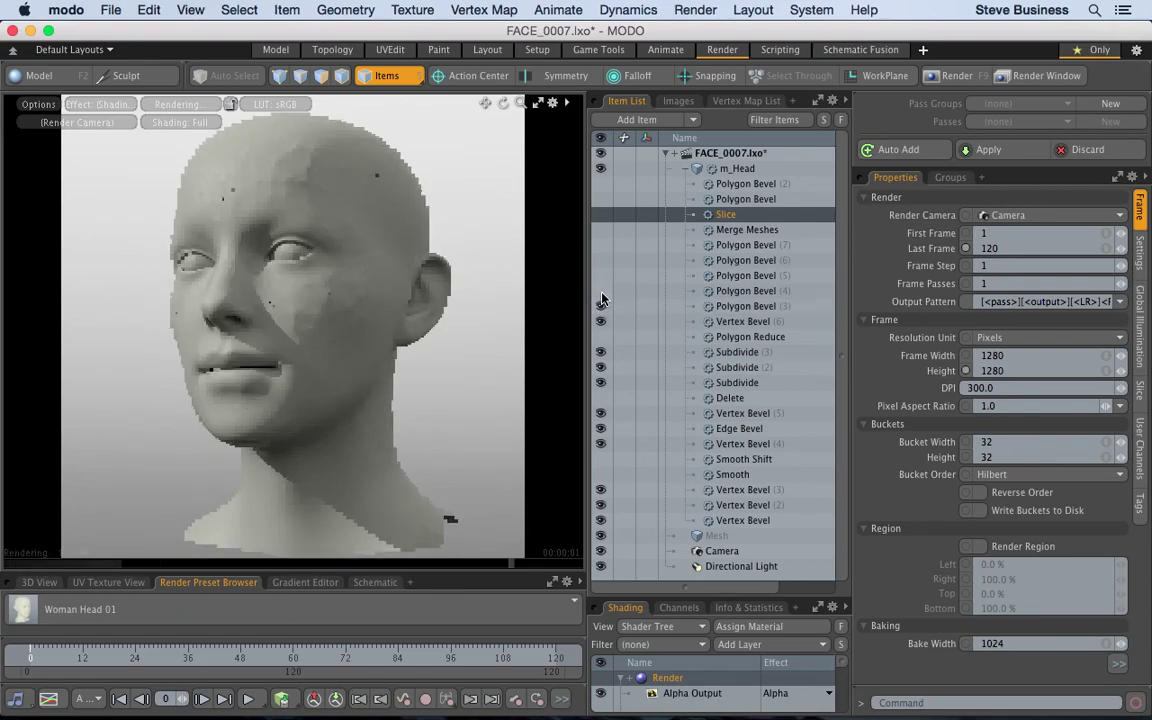
pyautogui.click(601, 292)
pyautogui.click(601, 276)
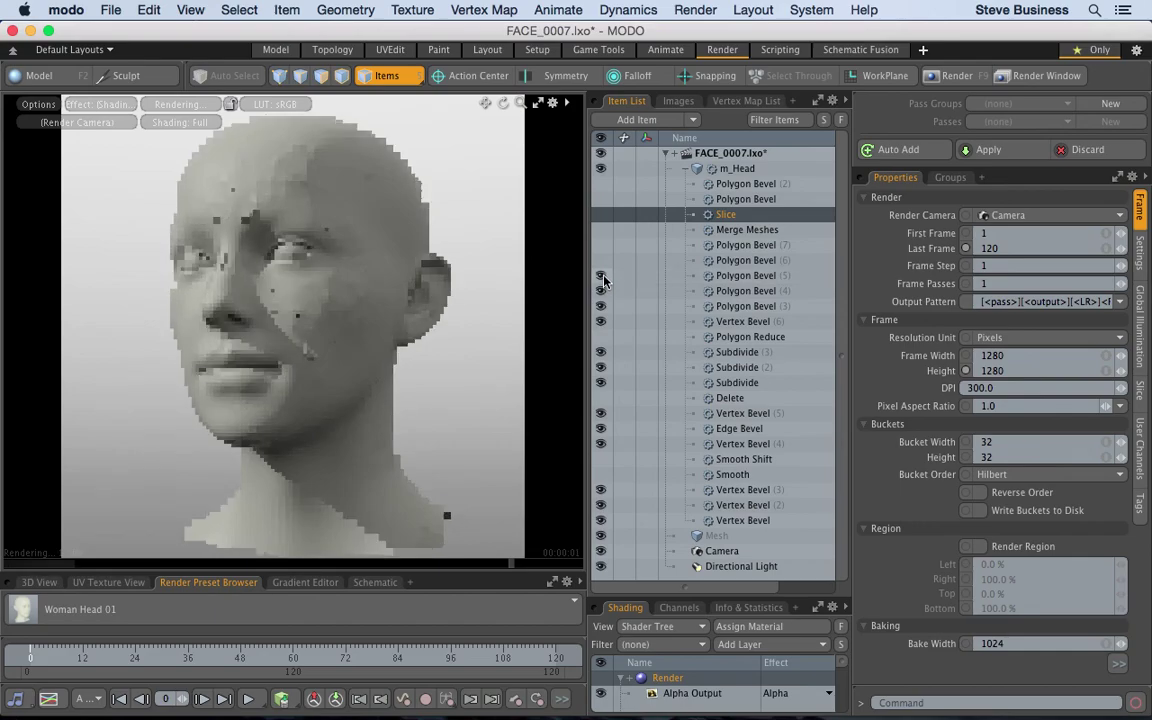
# Step: Re-enable Polygon Bevel (6), Polygon Bevel (7), Merge Meshes and Delete in m_Head's operator stack
pyautogui.click(601, 275)
pyautogui.click(601, 261)
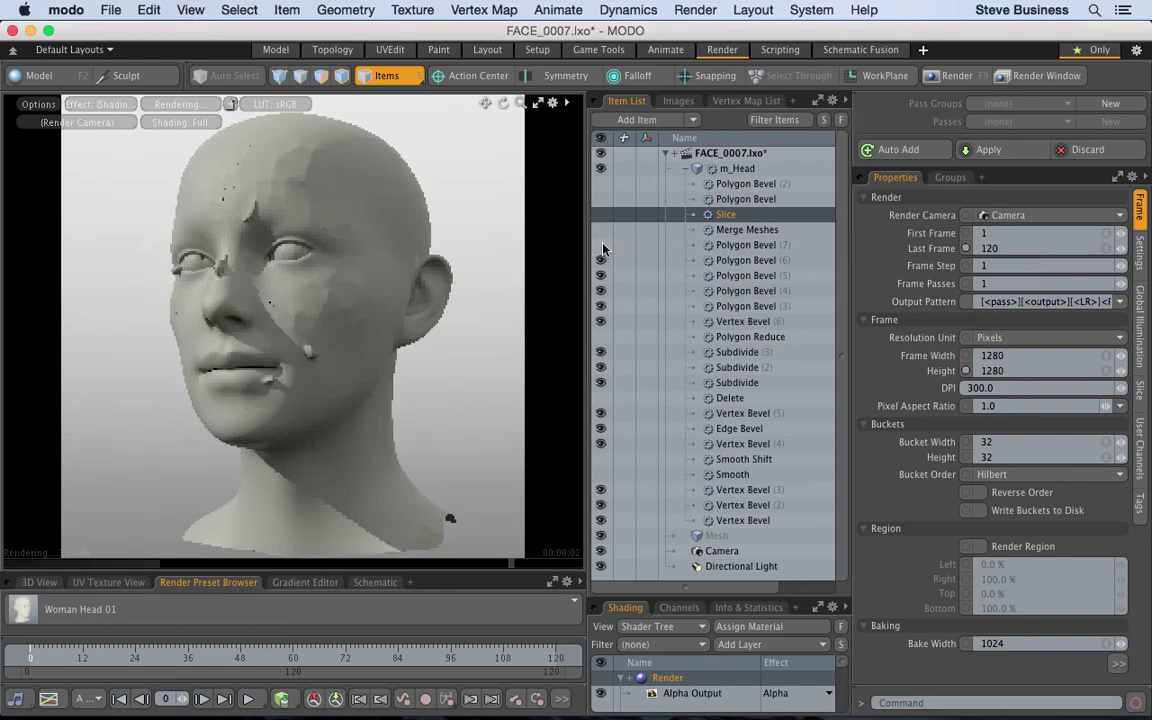
pyautogui.click(601, 245)
pyautogui.click(601, 230)
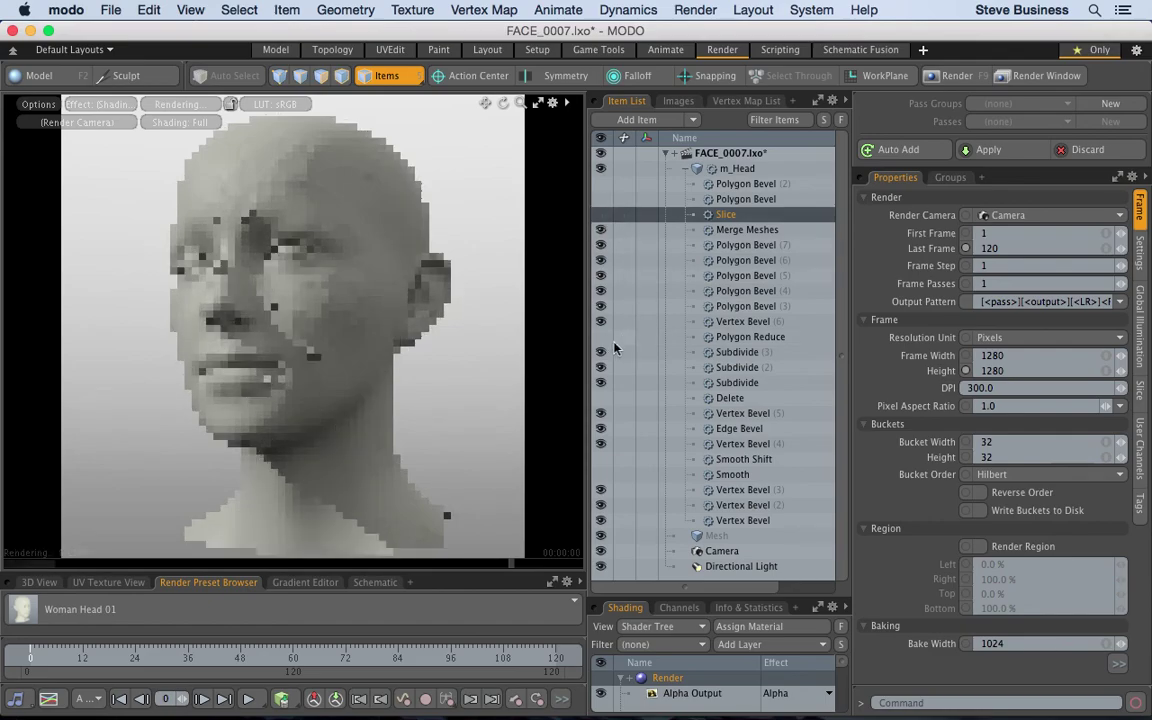
pyautogui.click(601, 398)
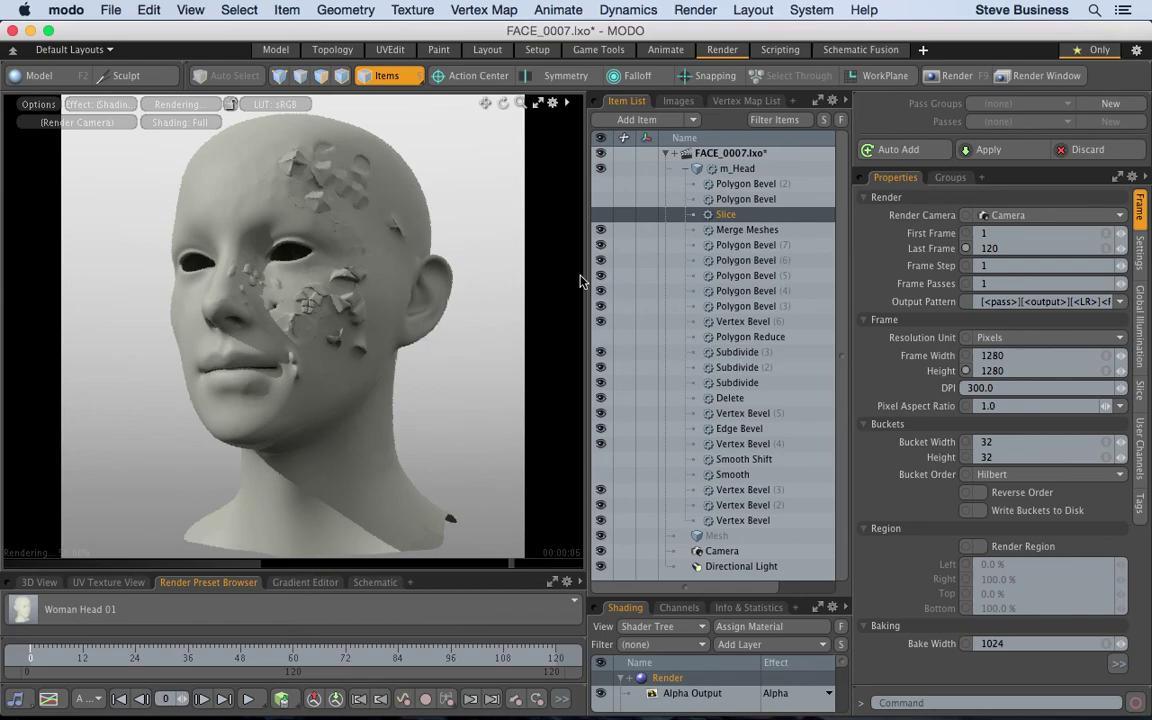
# Step: Set the Directional Light's spread angle to 32°
pyautogui.click(734, 570)
pyautogui.click(990, 386)
pyautogui.write('32')
pyautogui.press('Return')
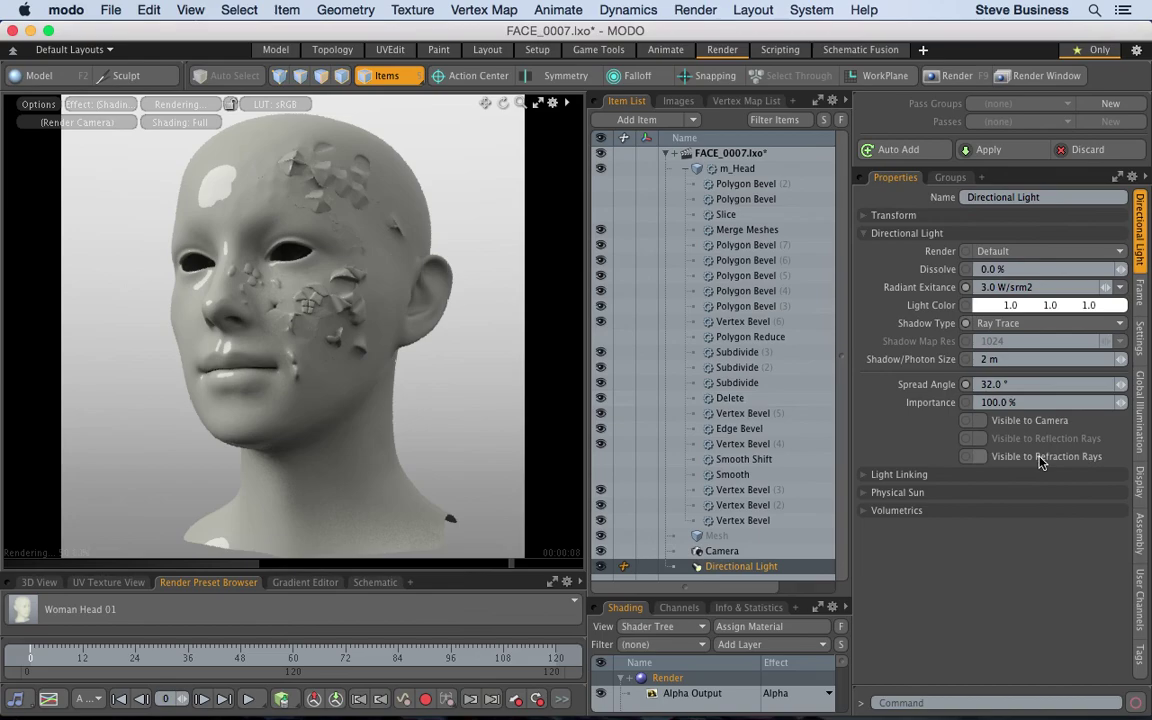
# Step: Collapse the scene's item list, enlarge the shader tree, and set the Head group's Base Material to the Physically Based shading model
pyautogui.click(667, 154)
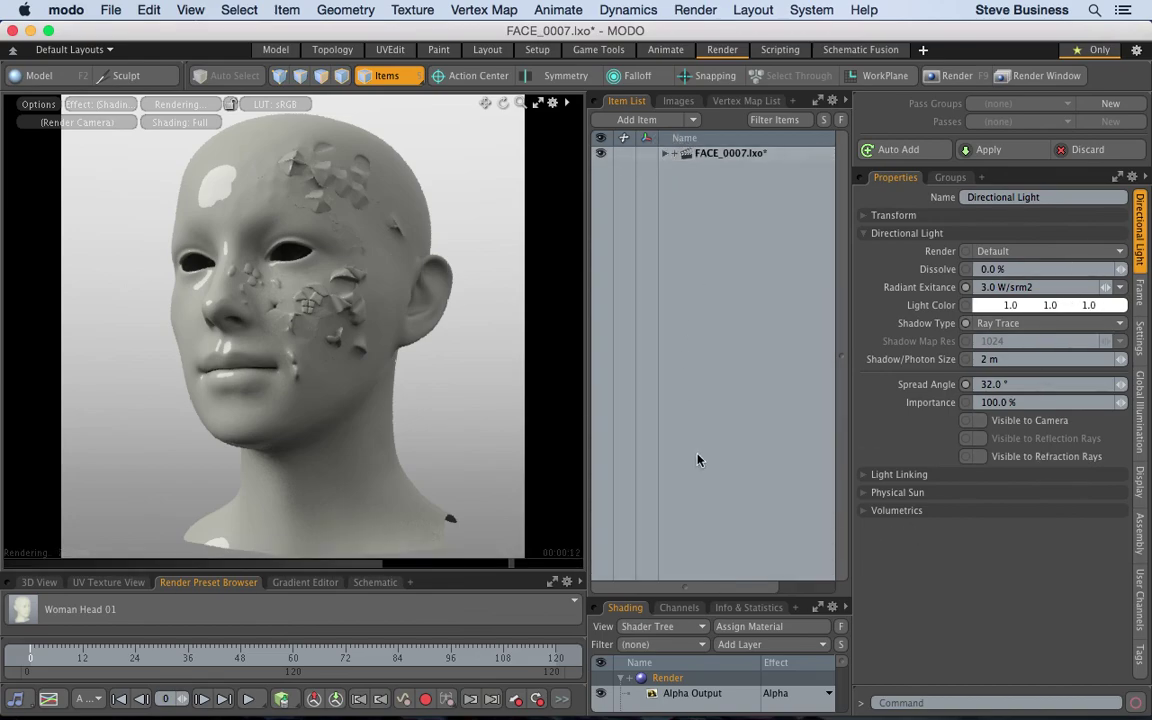
pyautogui.moveTo(726, 597); pyautogui.dragTo(689, 340)
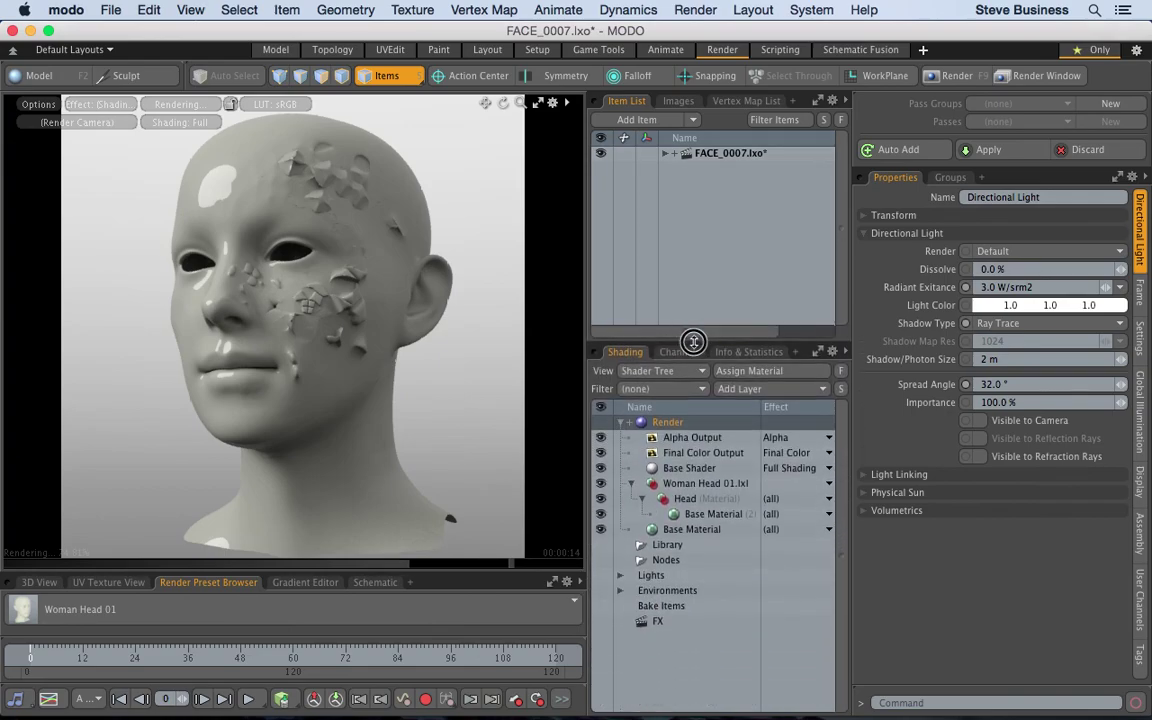
pyautogui.click(713, 515)
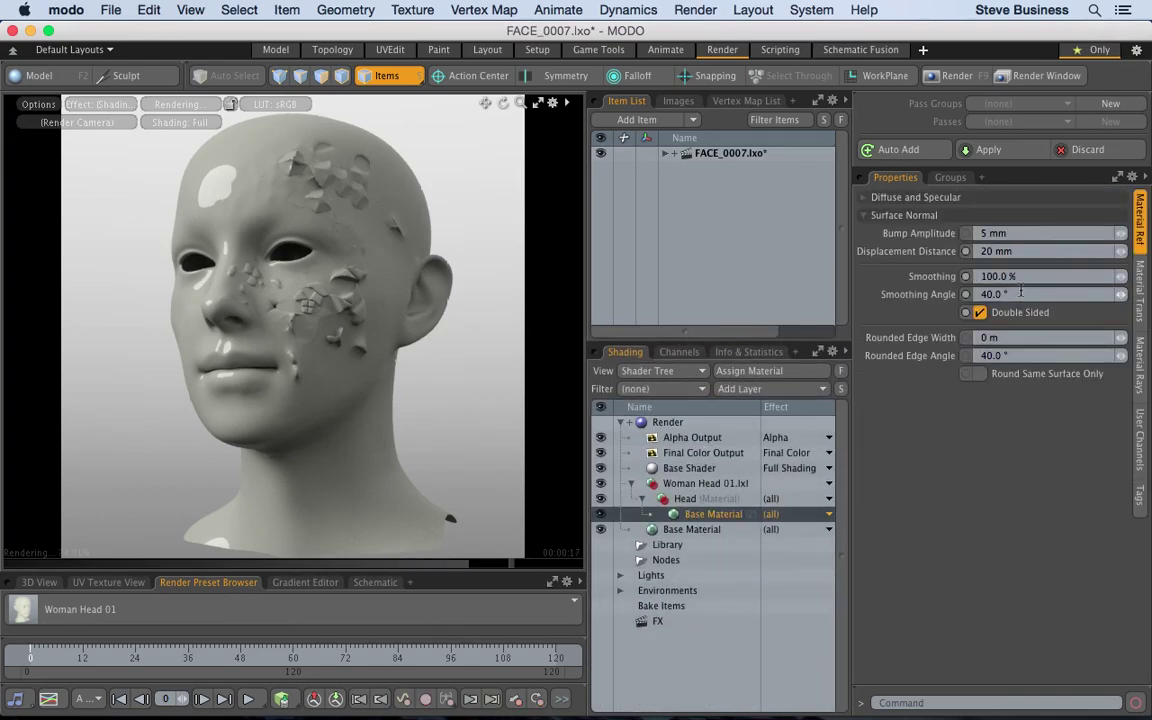
pyautogui.click(864, 199)
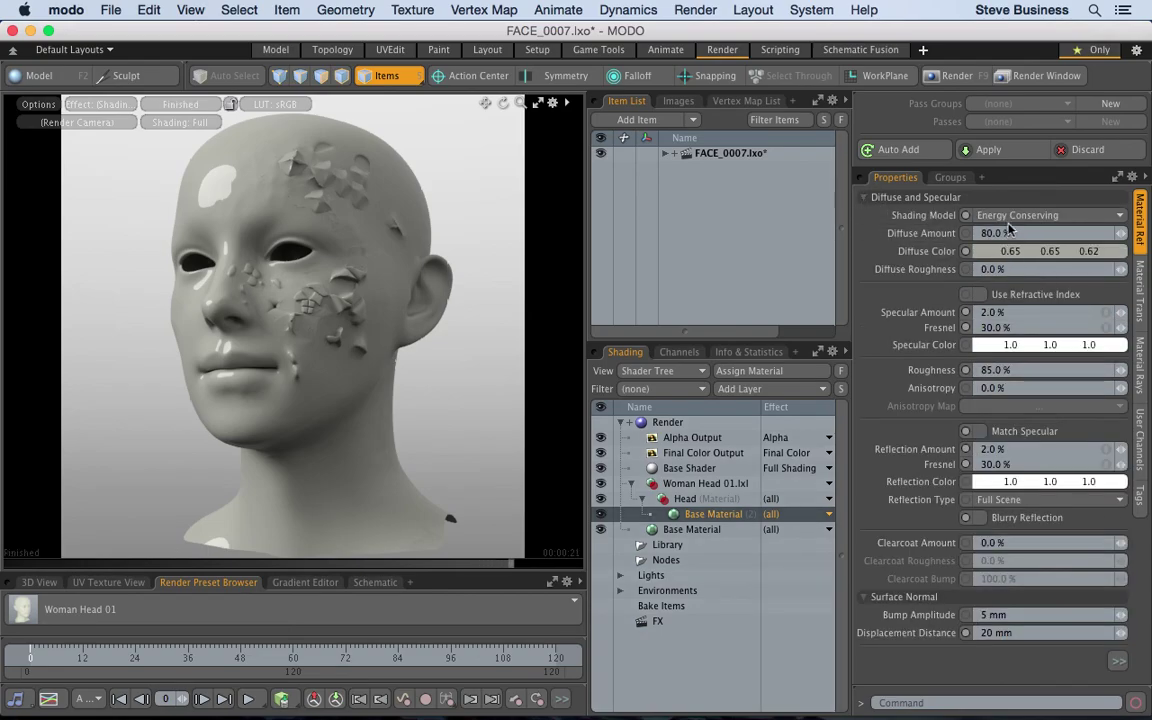
pyautogui.click(1040, 215)
pyautogui.click(1012, 232)
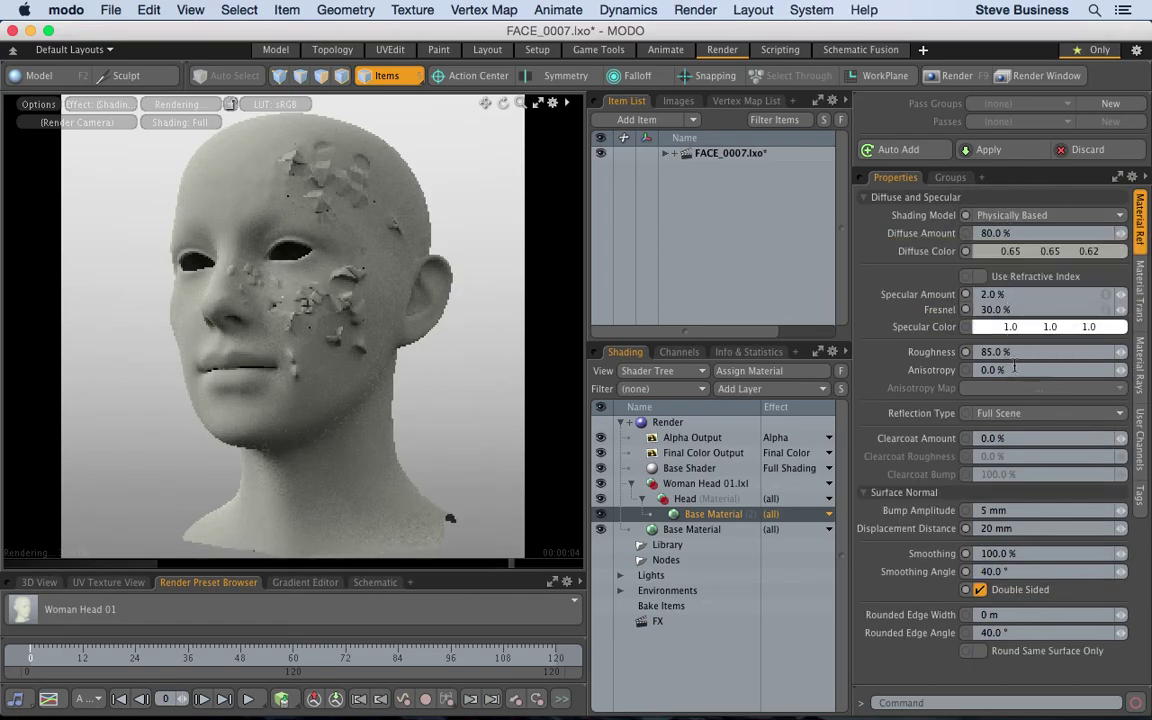
# Step: Try 100% roughness on the head's Base Material, and settle on a roughness of 20%
pyautogui.click(1000, 352)
pyautogui.write('100')
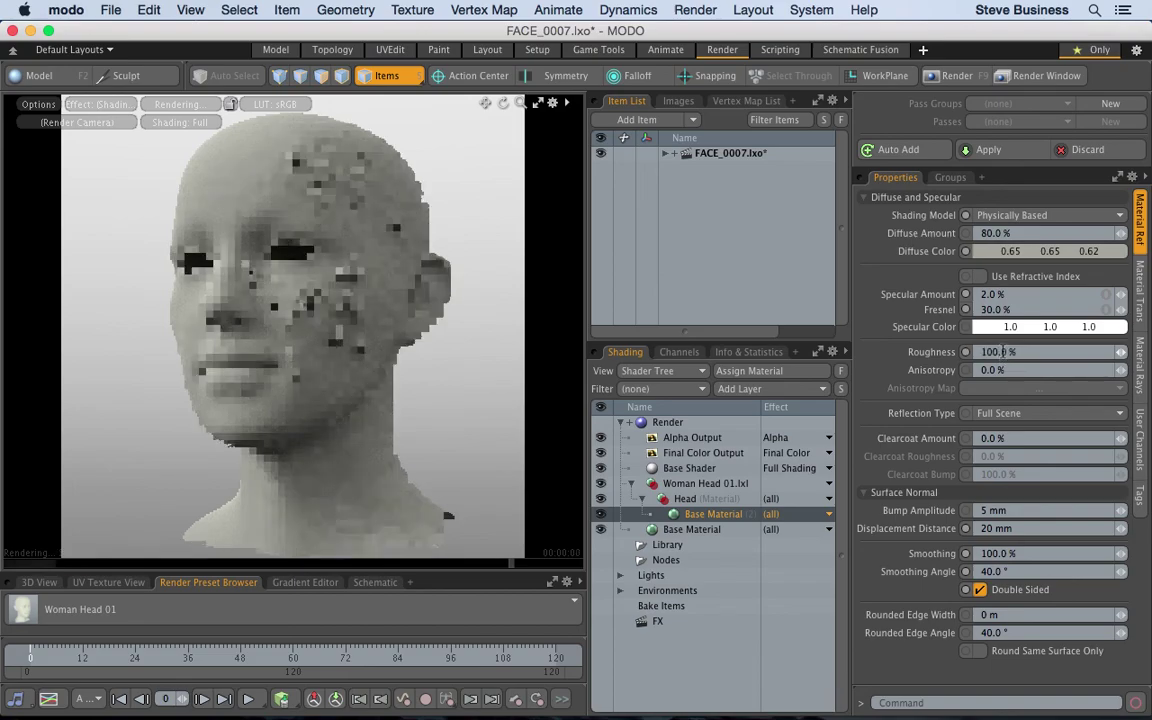
pyautogui.click(1005, 351)
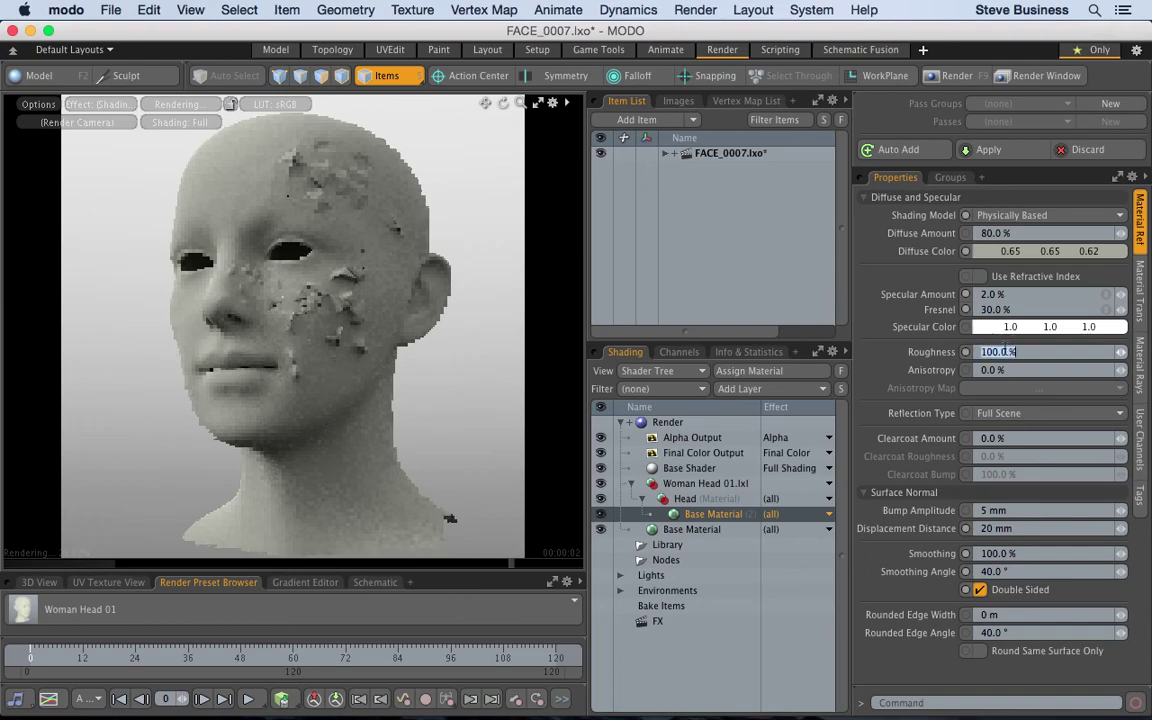
pyautogui.write('20')
pyautogui.press('Return')
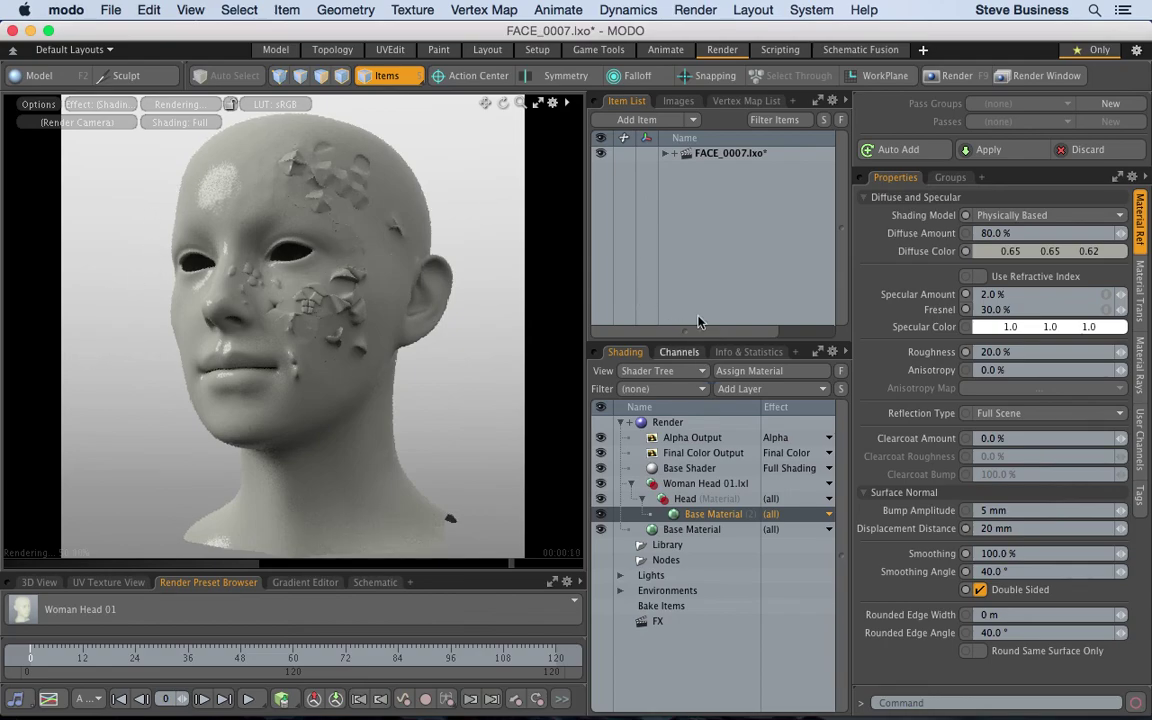
# Step: Expand the scene's item list with m_Head's operators collapsed, select m_Head and save the scene
pyautogui.click(666, 154)
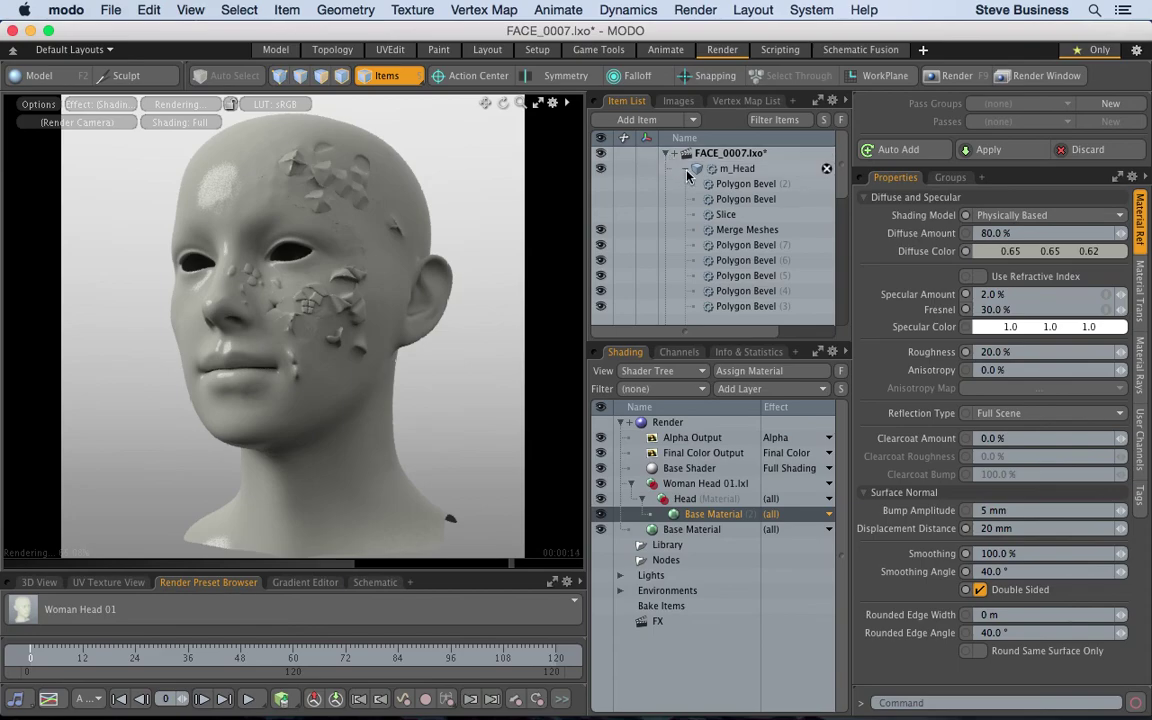
pyautogui.click(687, 172)
pyautogui.click(733, 170)
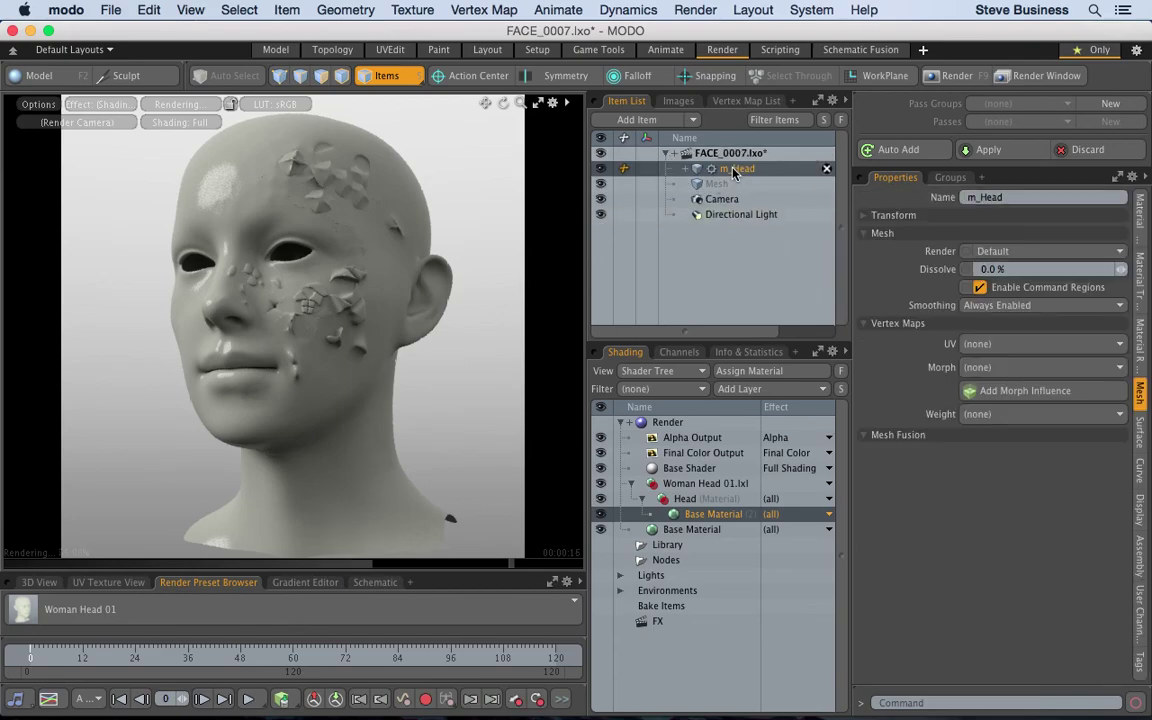
pyautogui.press('super+s')
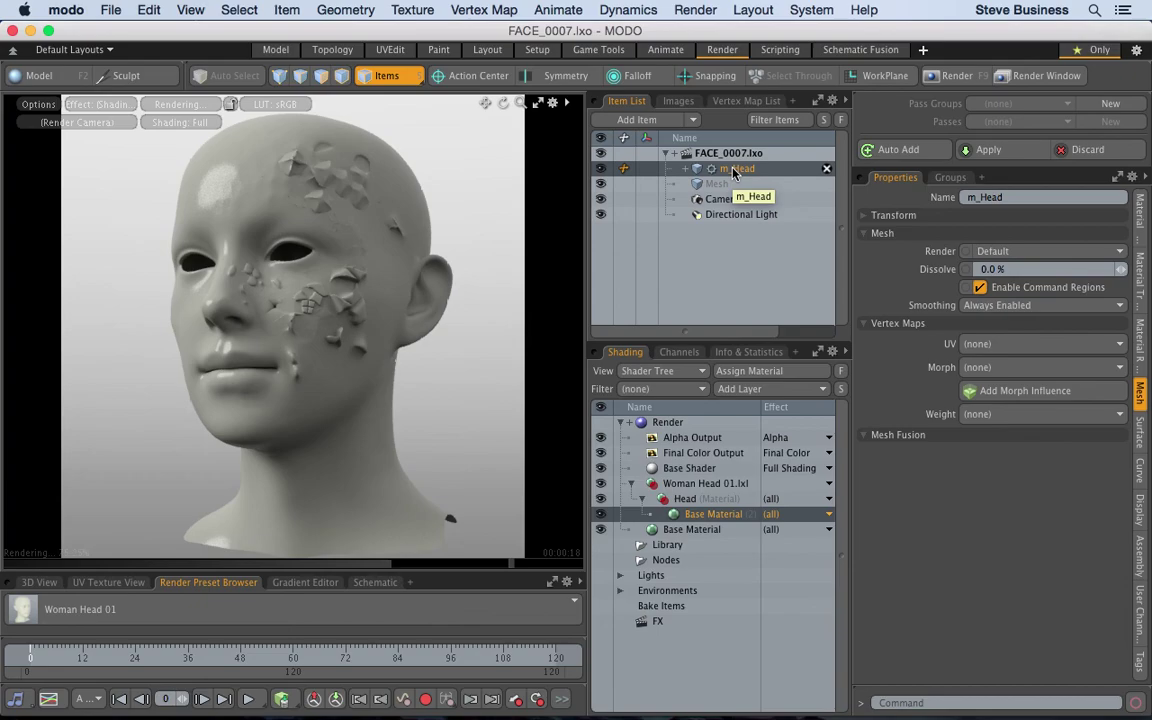
pyautogui.click(698, 120)
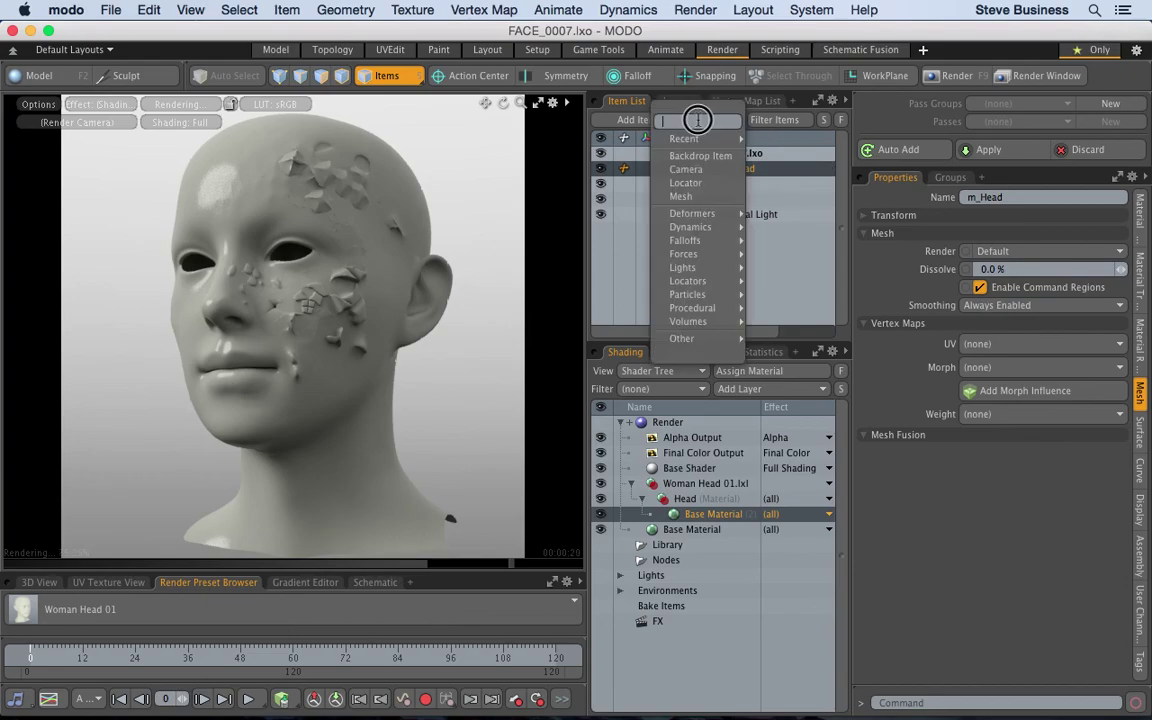
pyautogui.moveTo(703, 268)
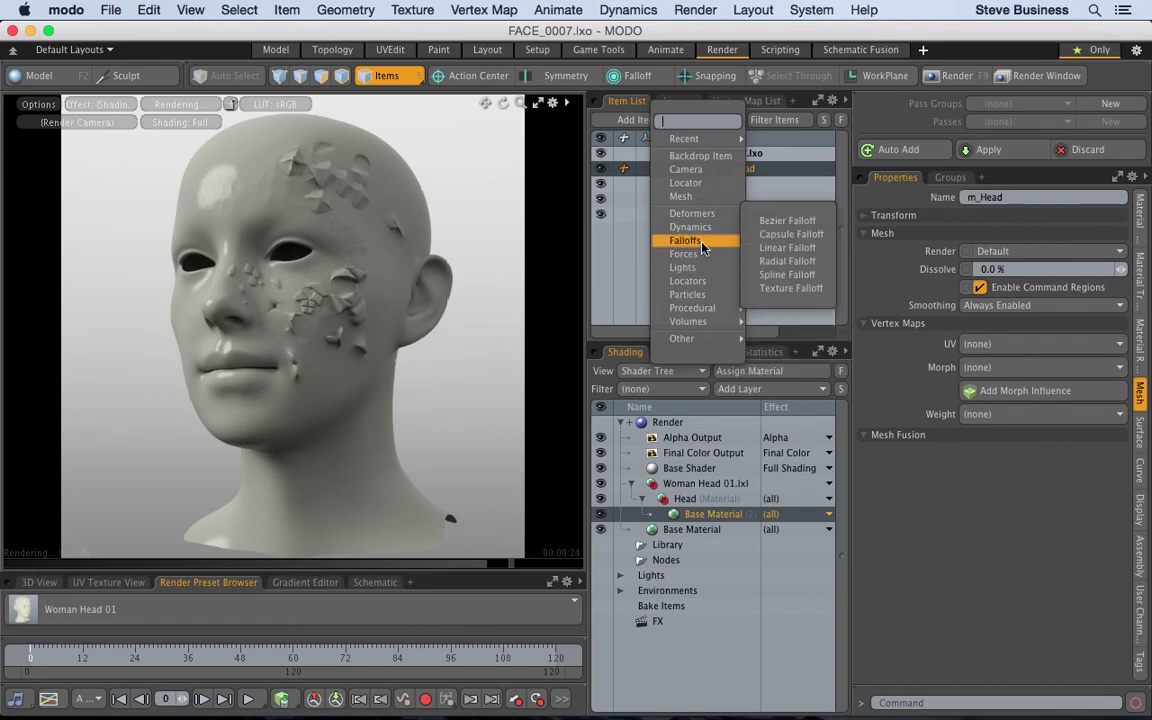
pyautogui.click(648, 223)
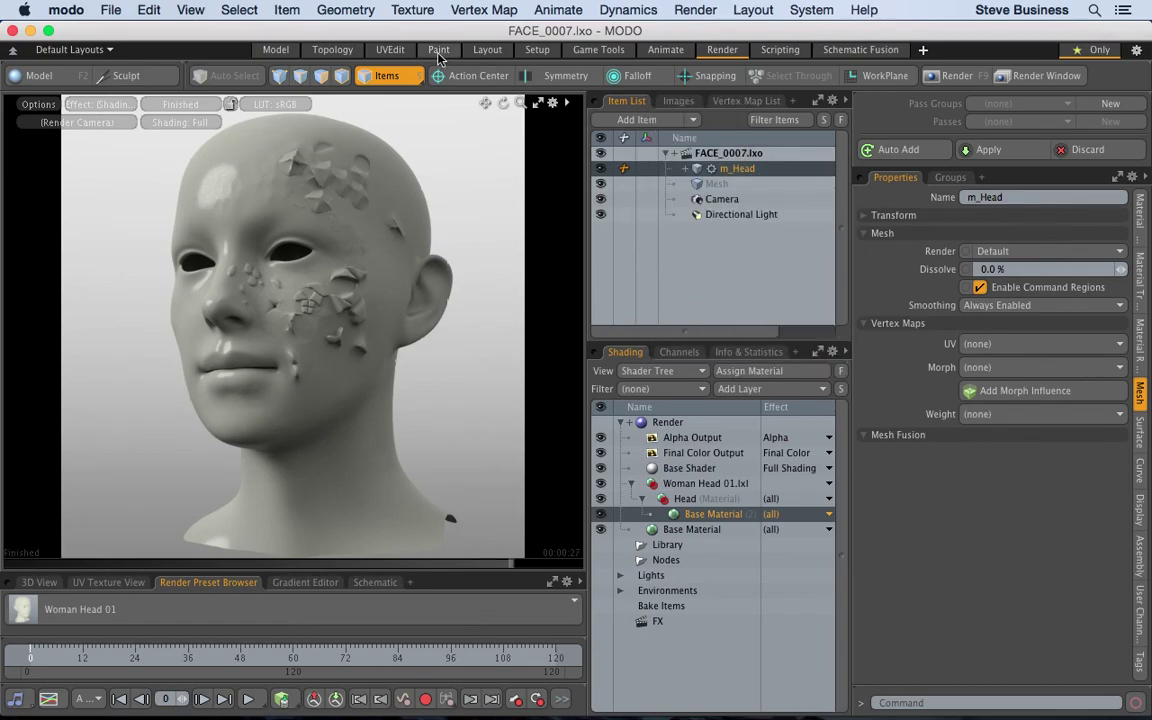
# Step: Switch to the Model layout, enlarge the mesh operations list and collapse m_Head's operator stack
pyautogui.click(276, 50)
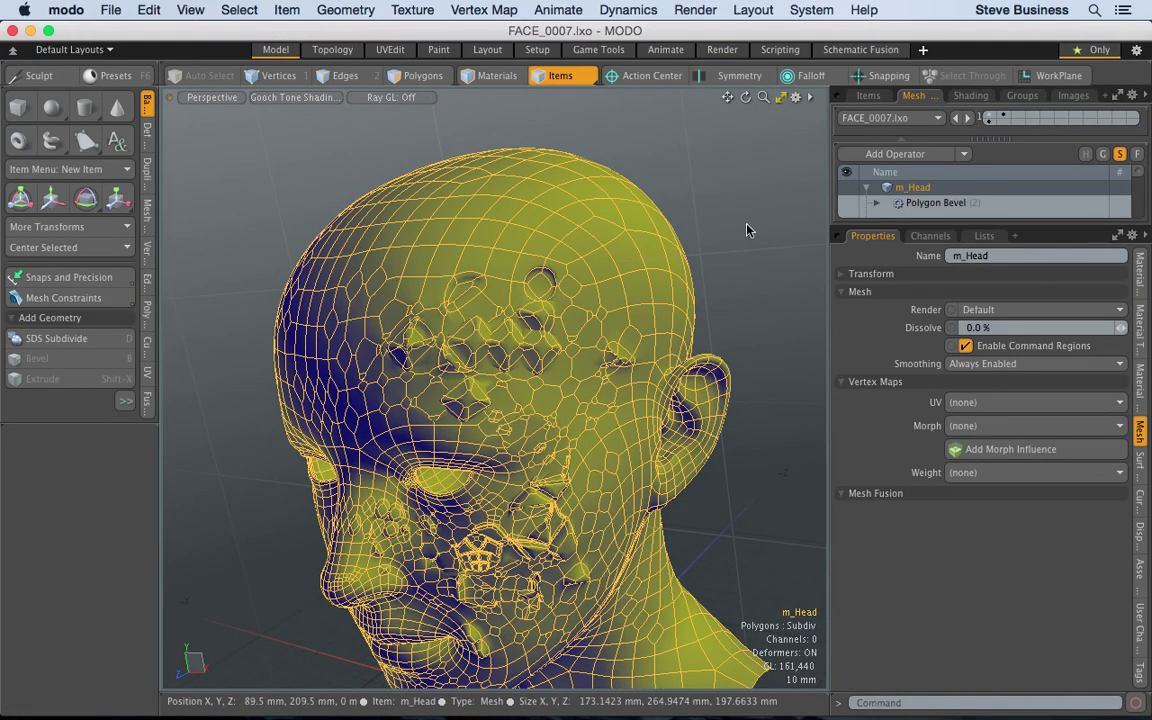
pyautogui.moveTo(1005, 227); pyautogui.dragTo(1024, 478)
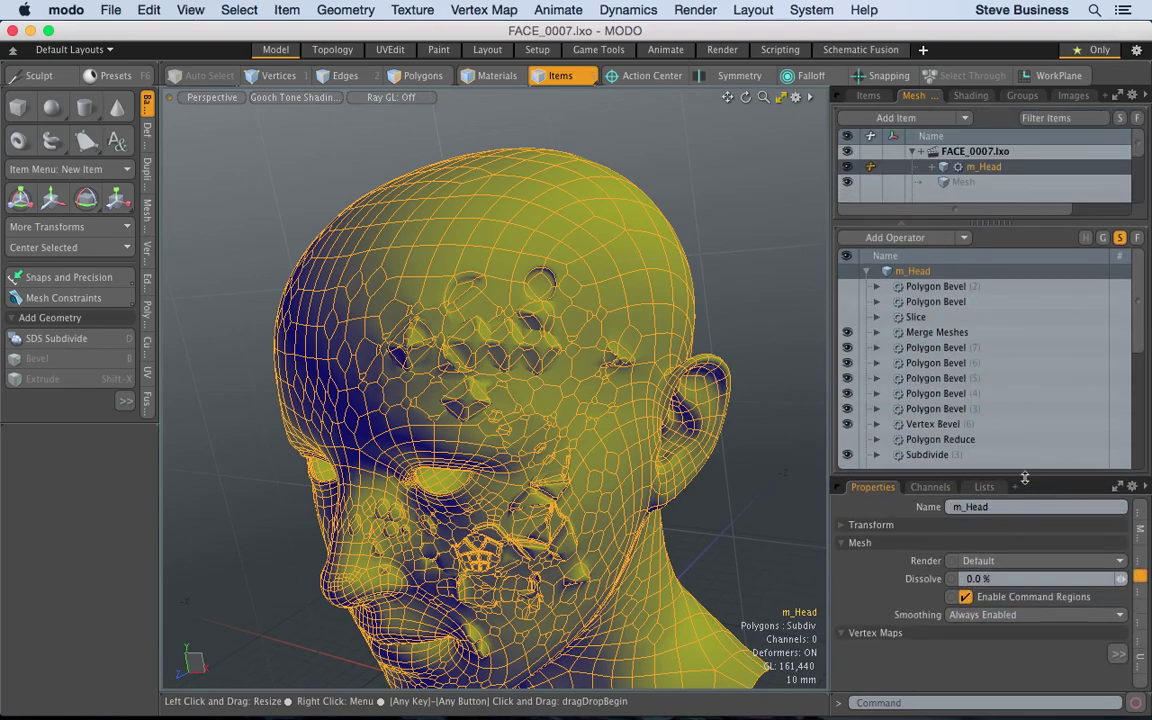
pyautogui.click(870, 278)
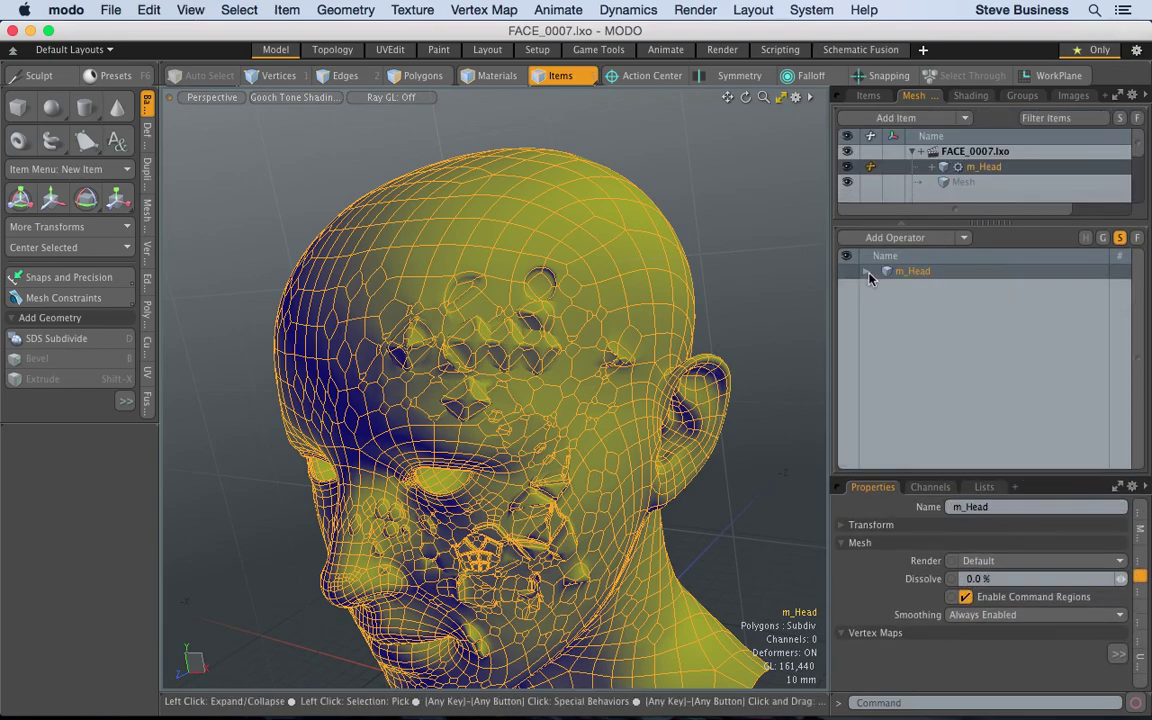
# Step: Browse the item types and the procedural modeling operators available to add, including the Edit, Create and Duplicate categories
pyautogui.click(962, 237)
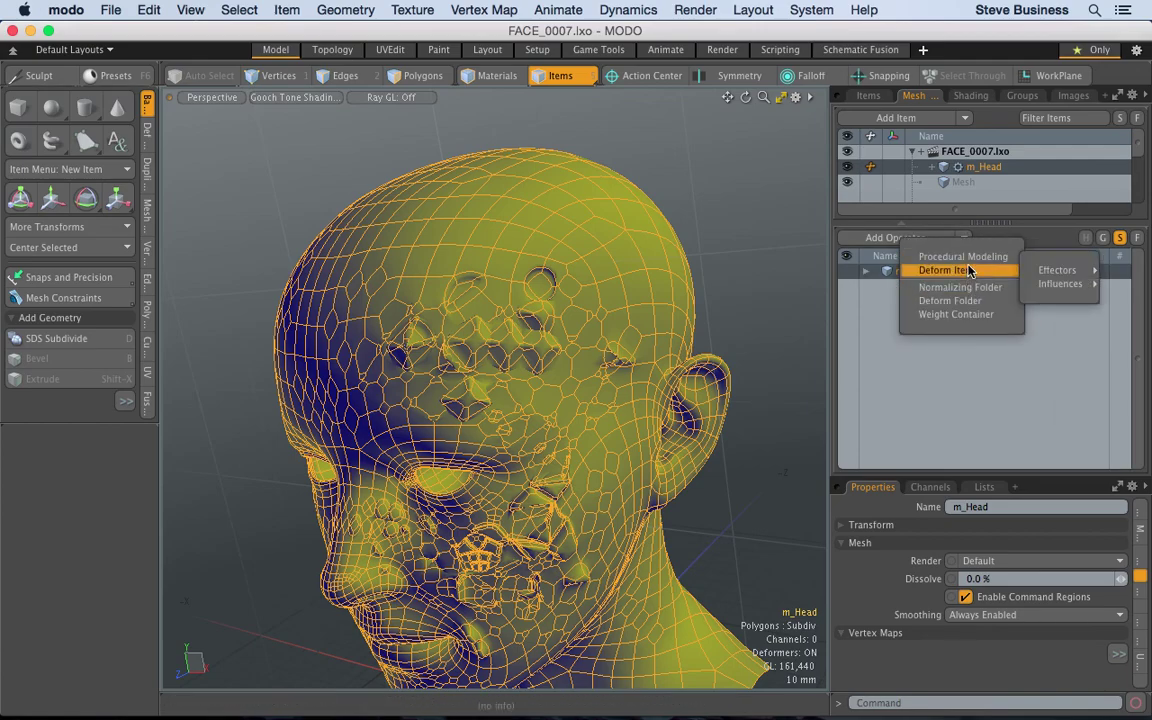
pyautogui.moveTo(960, 256)
pyautogui.moveTo(1088, 358)
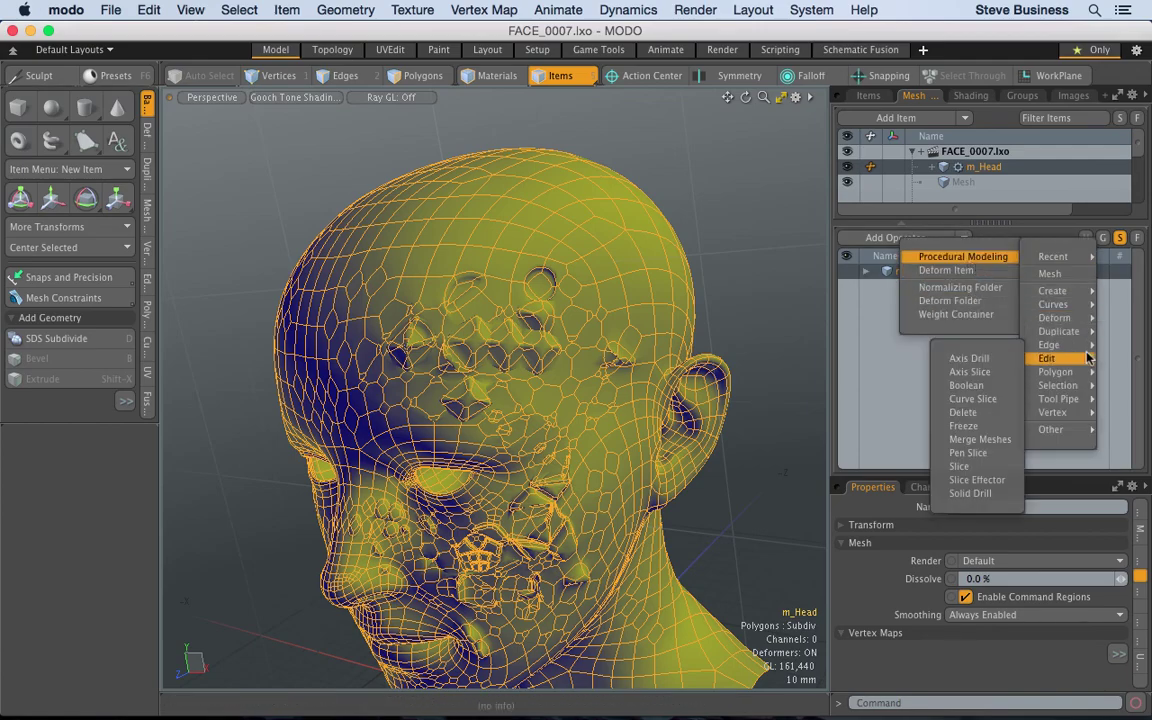
pyautogui.click(887, 355)
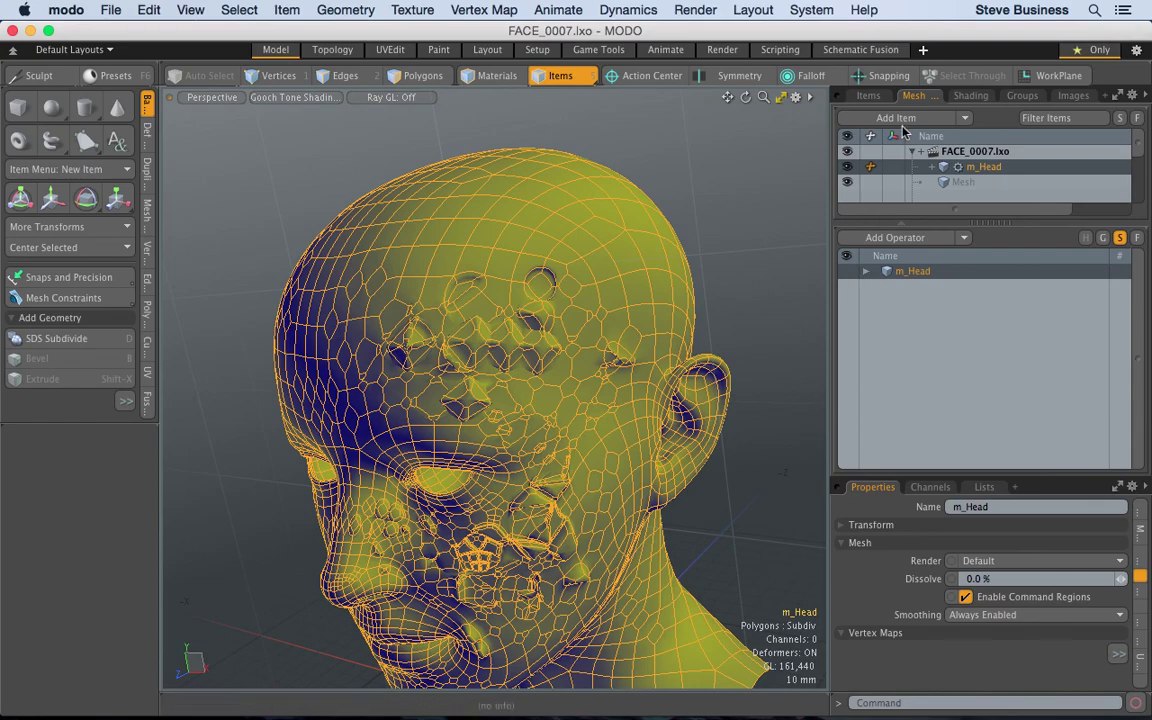
pyautogui.click(967, 119)
pyautogui.moveTo(981, 252)
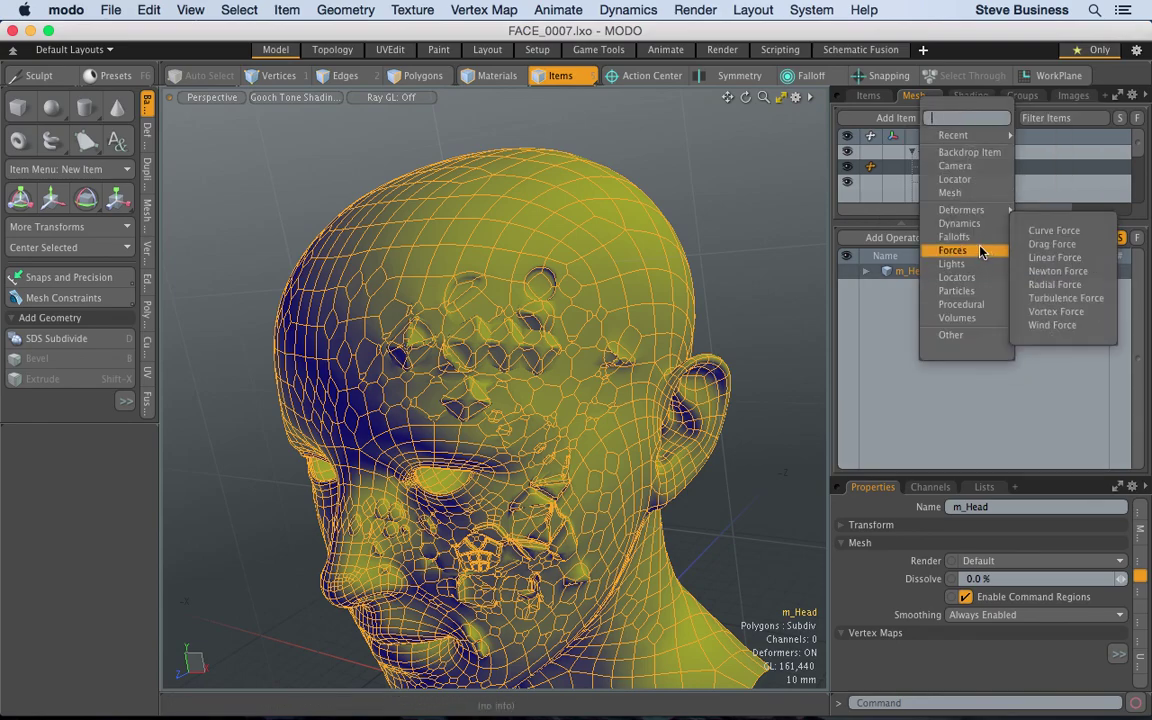
pyautogui.moveTo(977, 228)
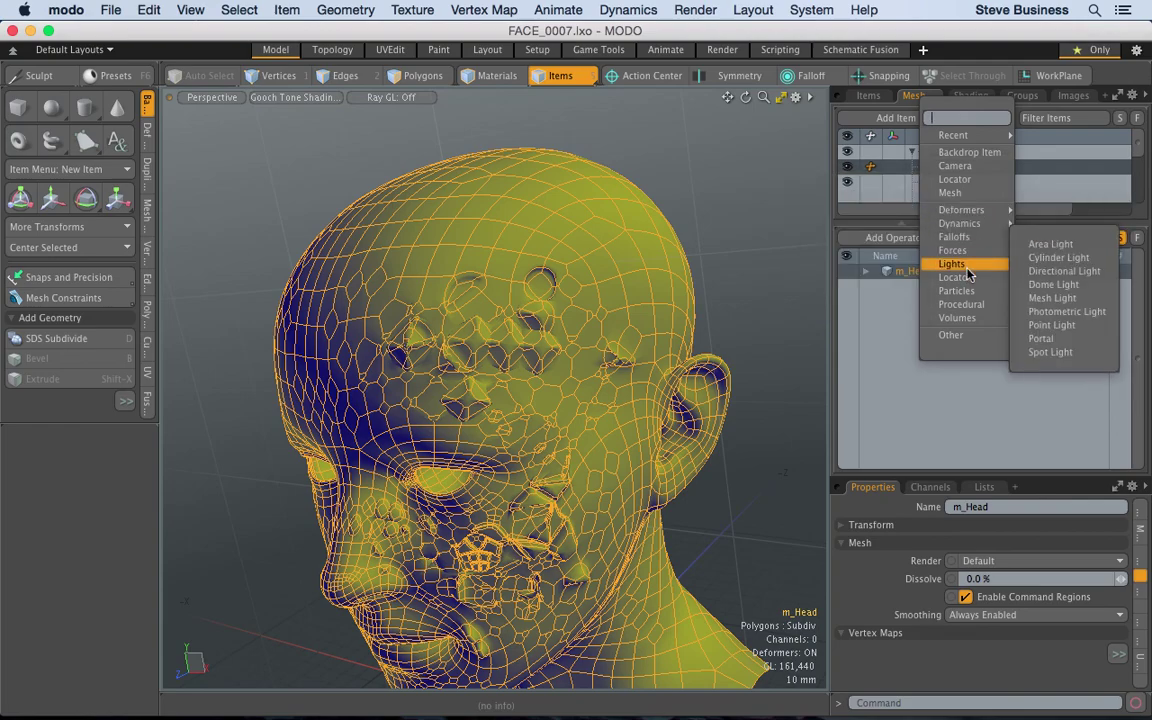
pyautogui.moveTo(968, 308)
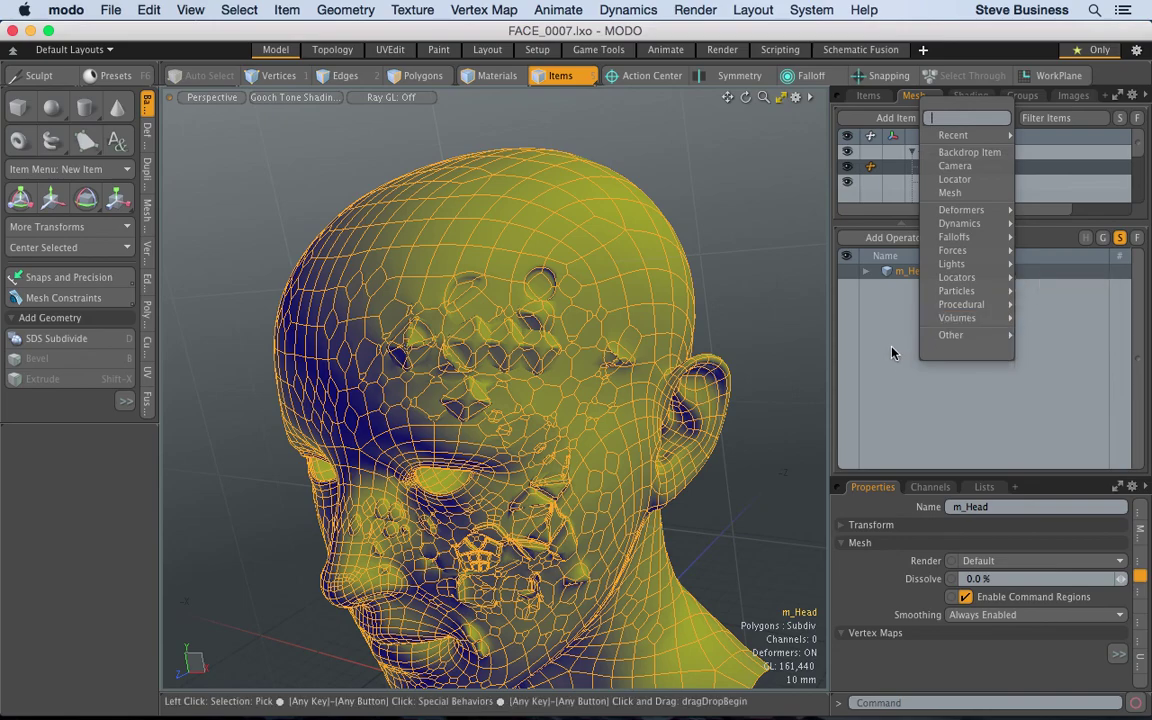
pyautogui.click(962, 238)
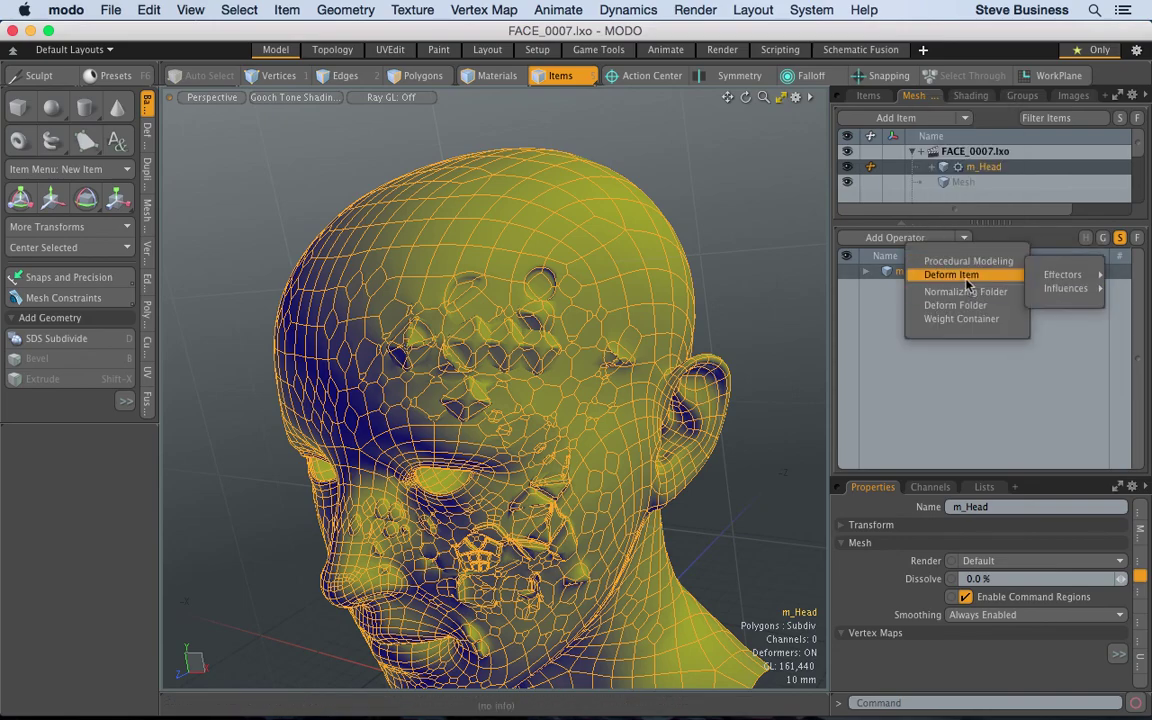
pyautogui.moveTo(1052, 277)
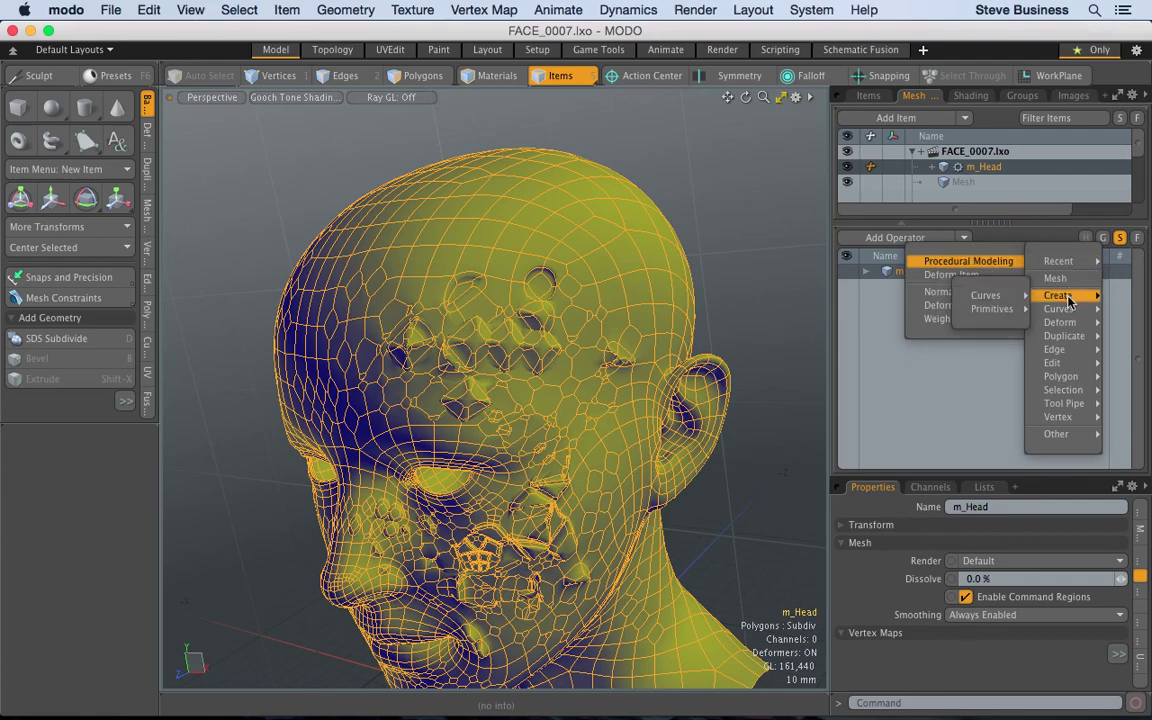
pyautogui.moveTo(1060, 352)
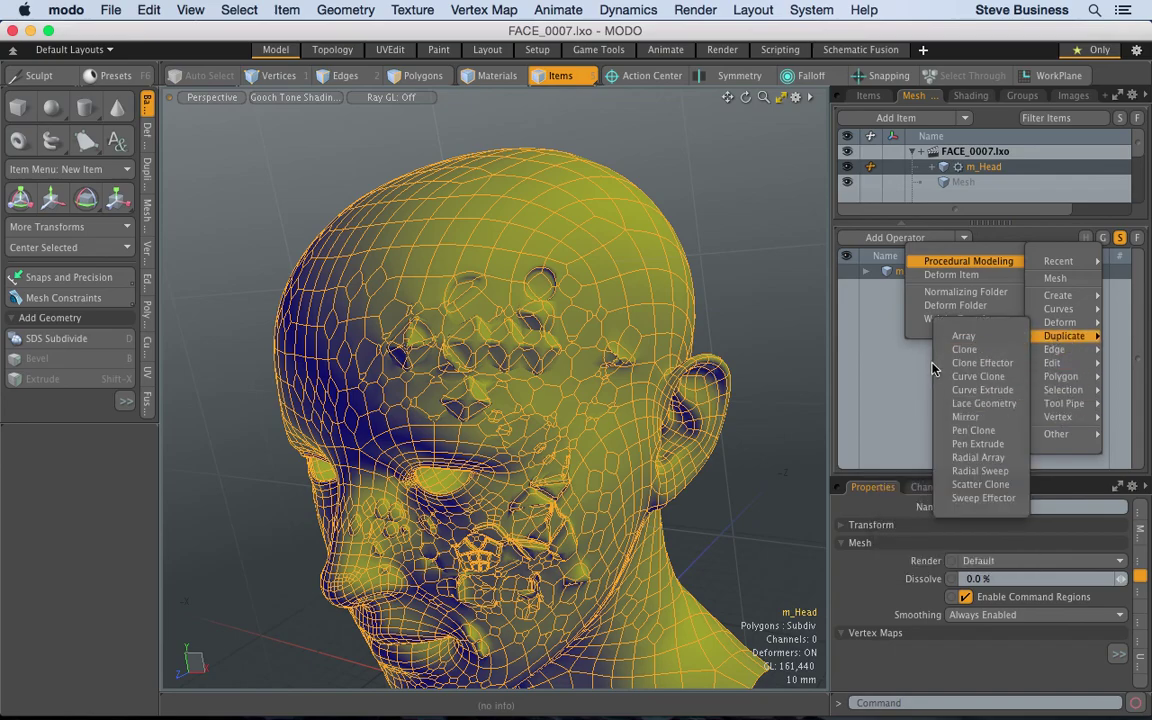
# Step: Browse the item types available to add, including Particles, and search them for "freez" without adding anything
pyautogui.click(811, 328)
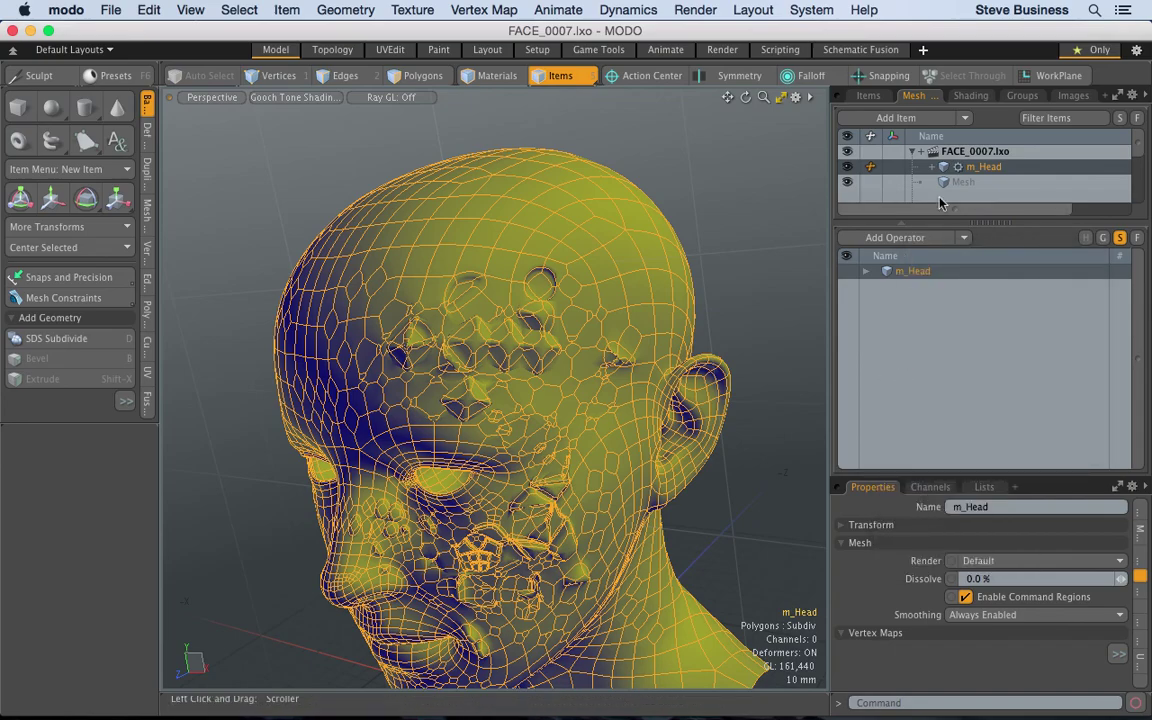
pyautogui.click(963, 120)
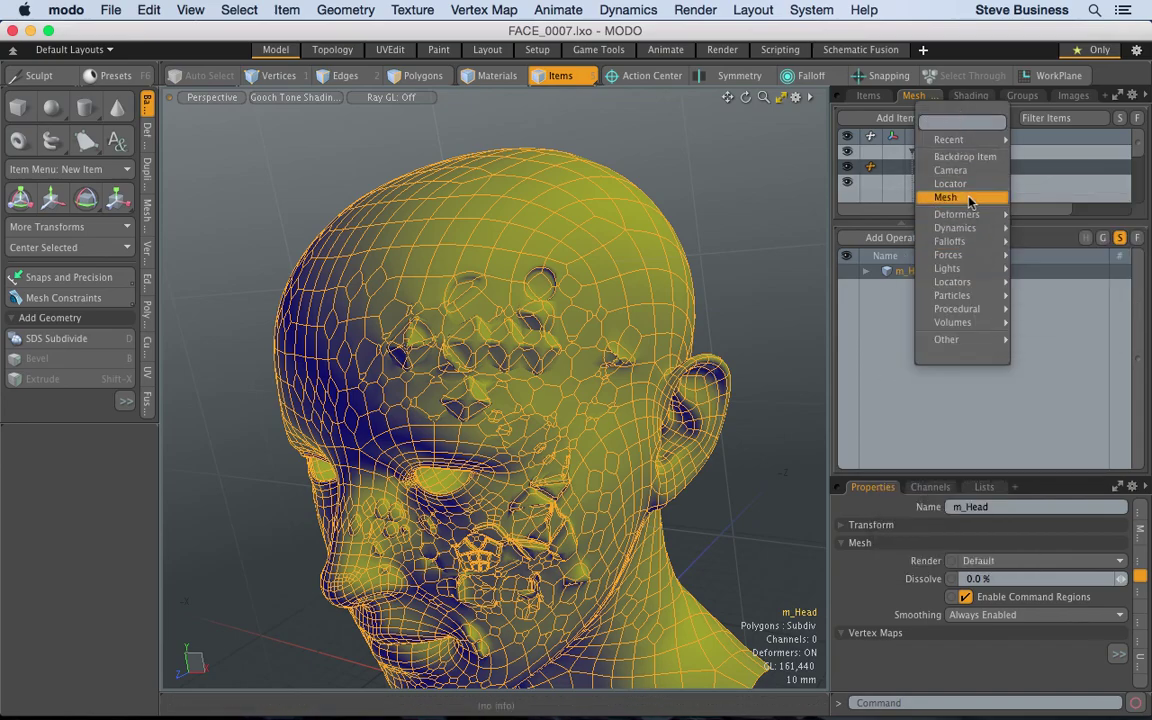
pyautogui.moveTo(973, 141)
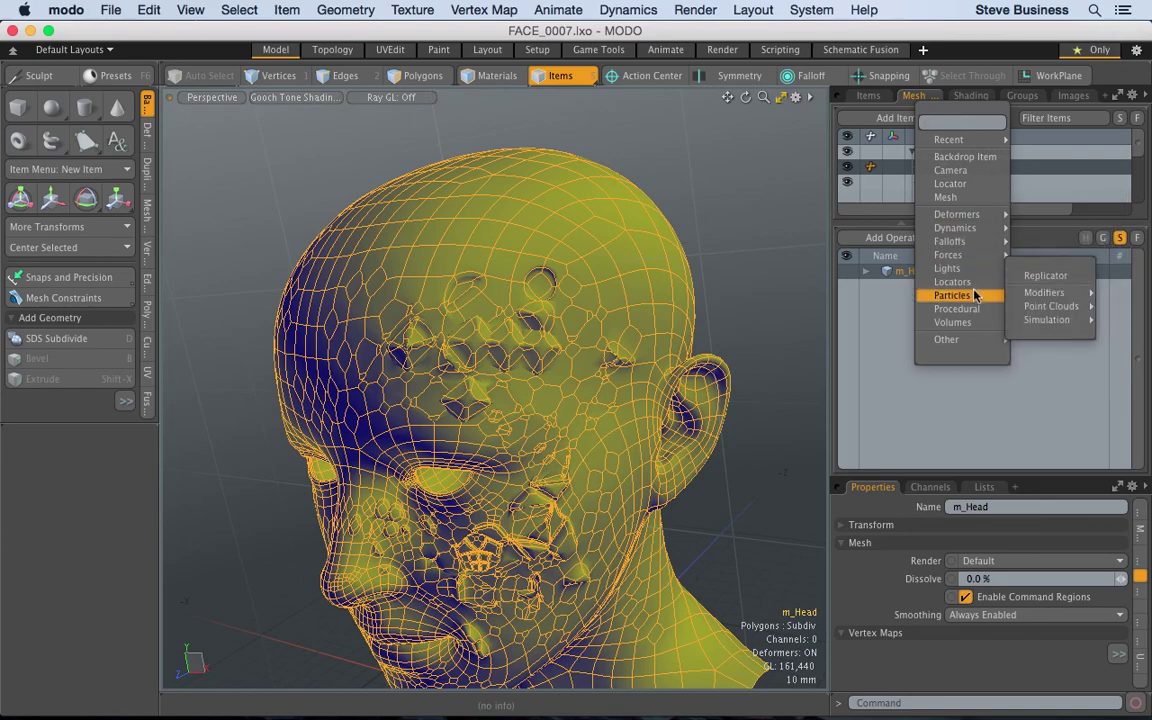
pyautogui.moveTo(980, 324)
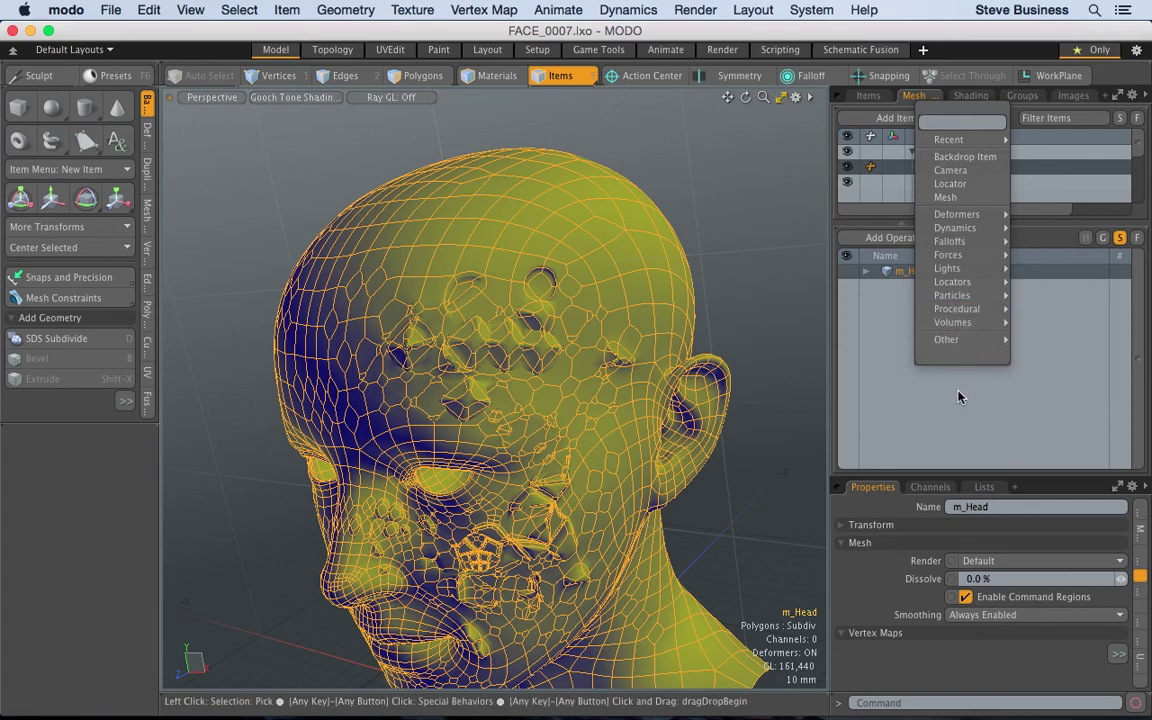
pyautogui.click(869, 96)
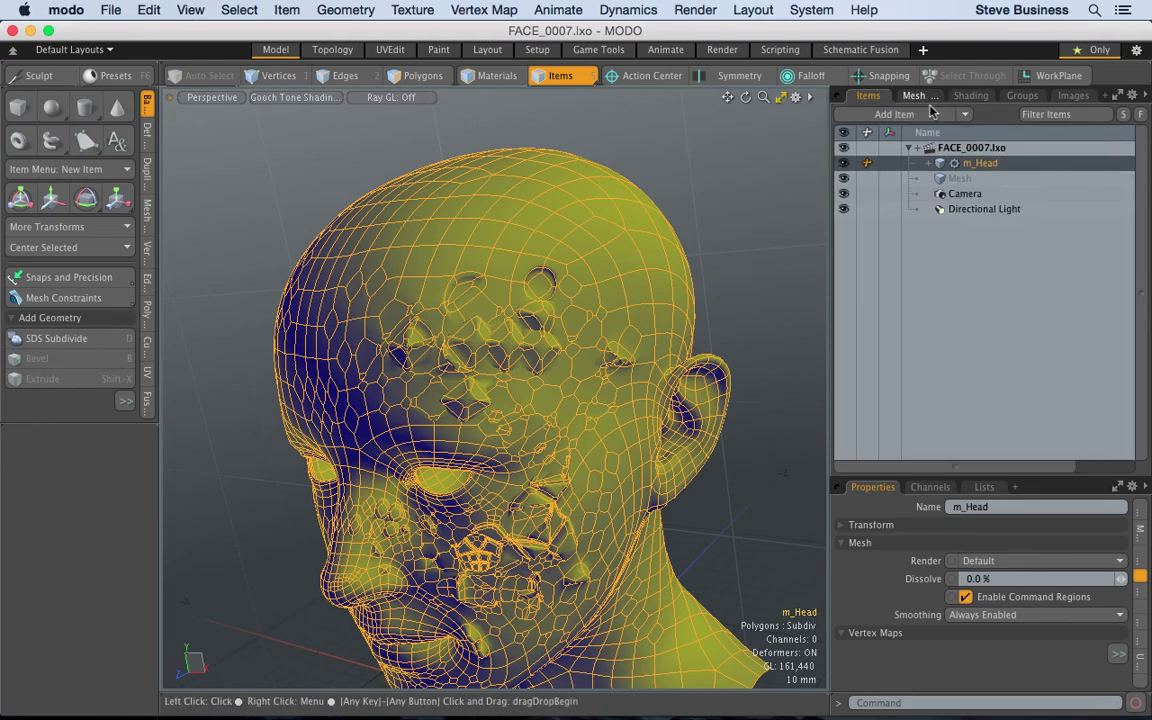
pyautogui.click(960, 114)
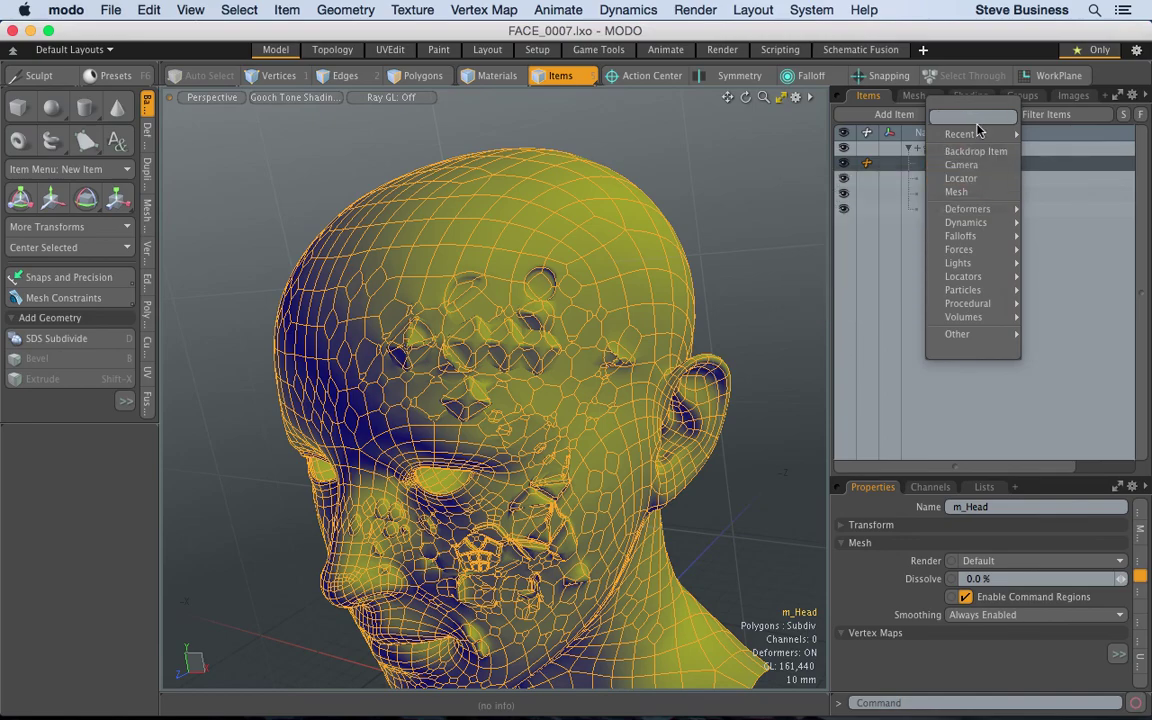
pyautogui.write('freez')
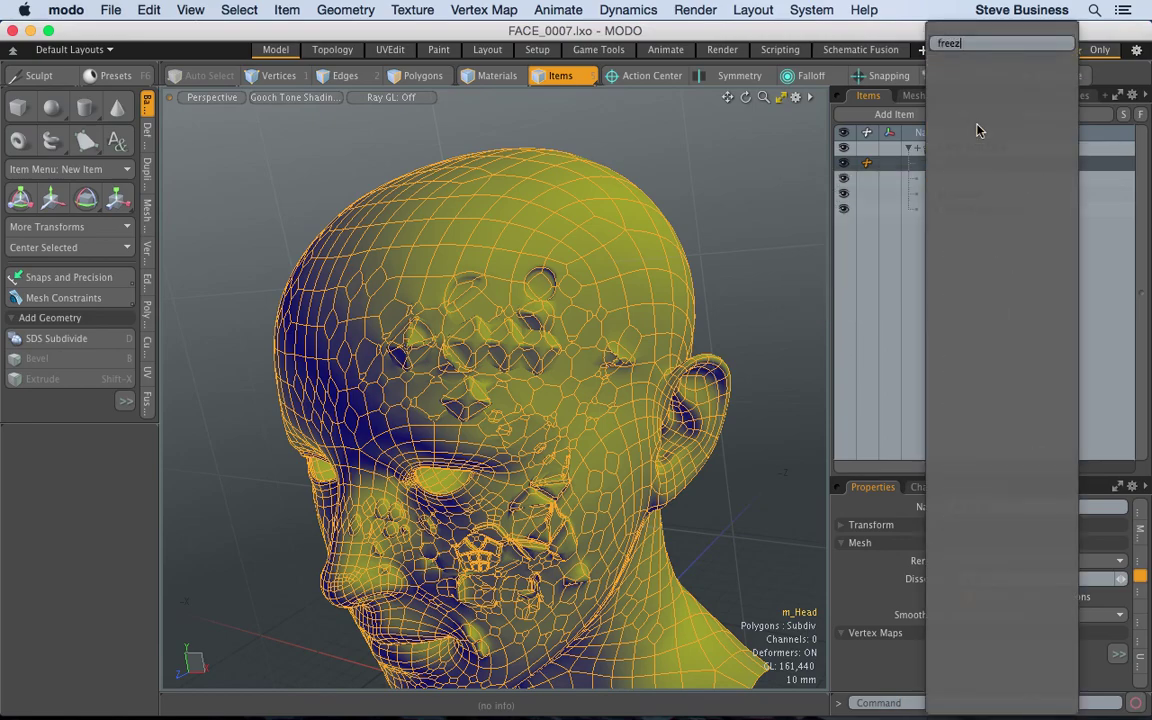
pyautogui.click(875, 352)
# Step: Look through the procedural modeling operator categories and add a Freeze operator at the head of m_Head's operator stack
pyautogui.click(918, 95)
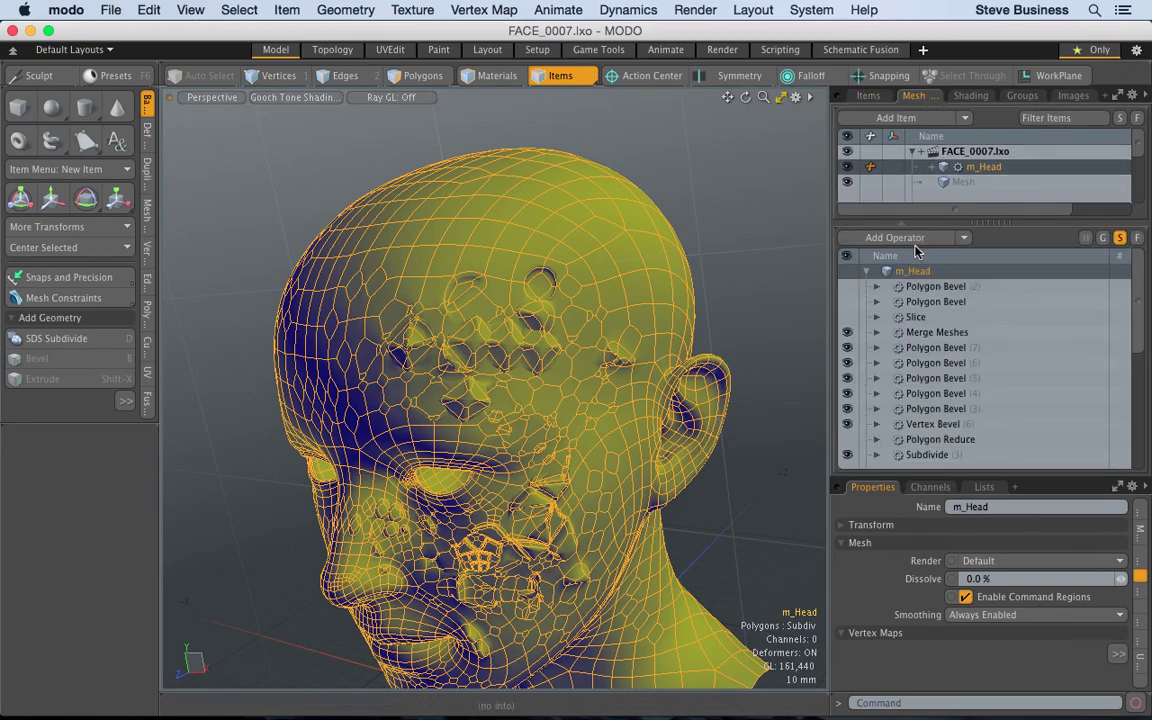
pyautogui.click(964, 238)
pyautogui.moveTo(967, 264)
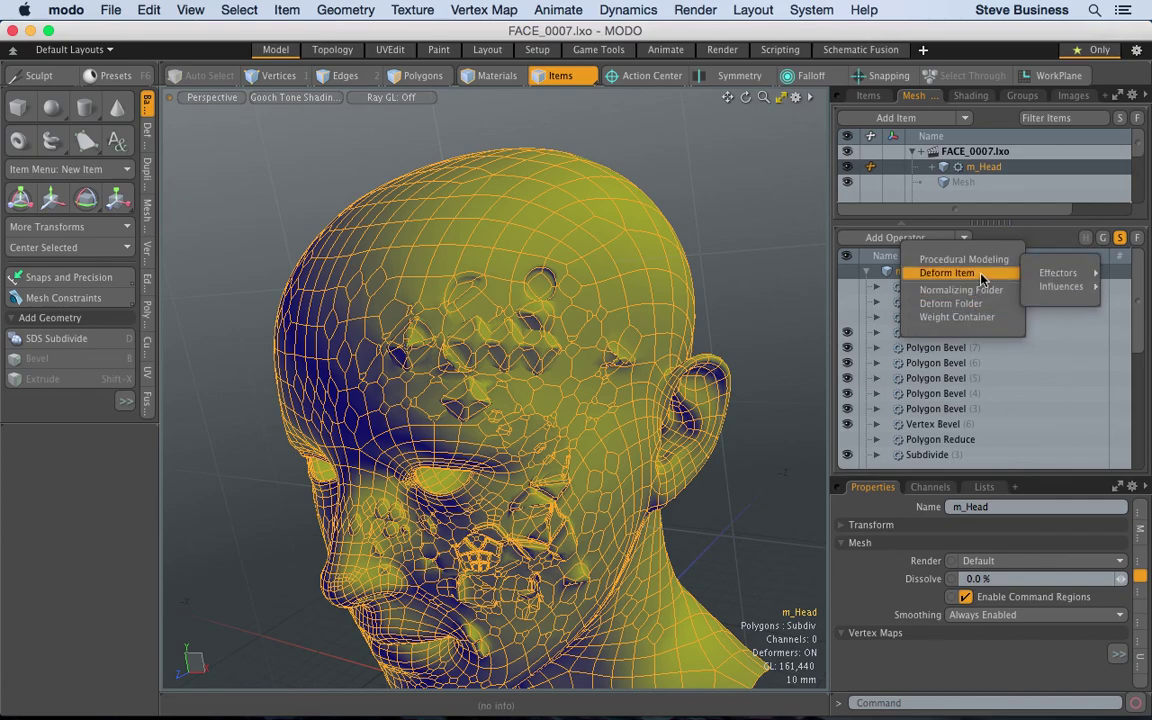
pyautogui.moveTo(1045, 277)
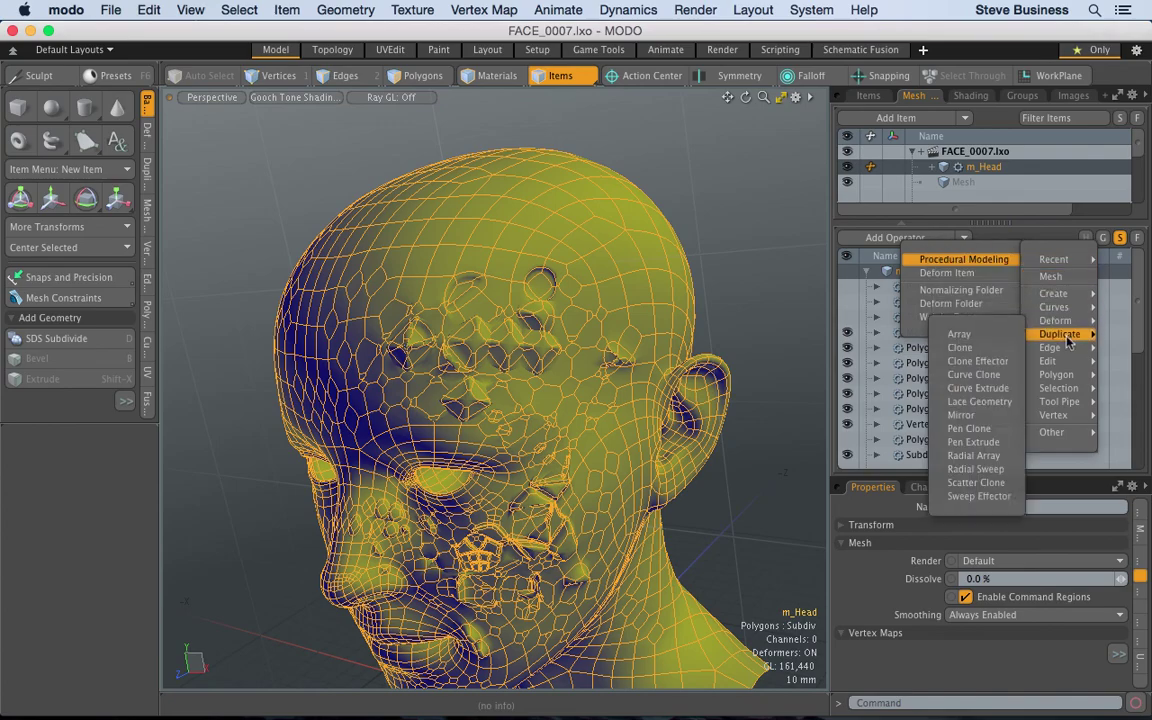
pyautogui.moveTo(1066, 406)
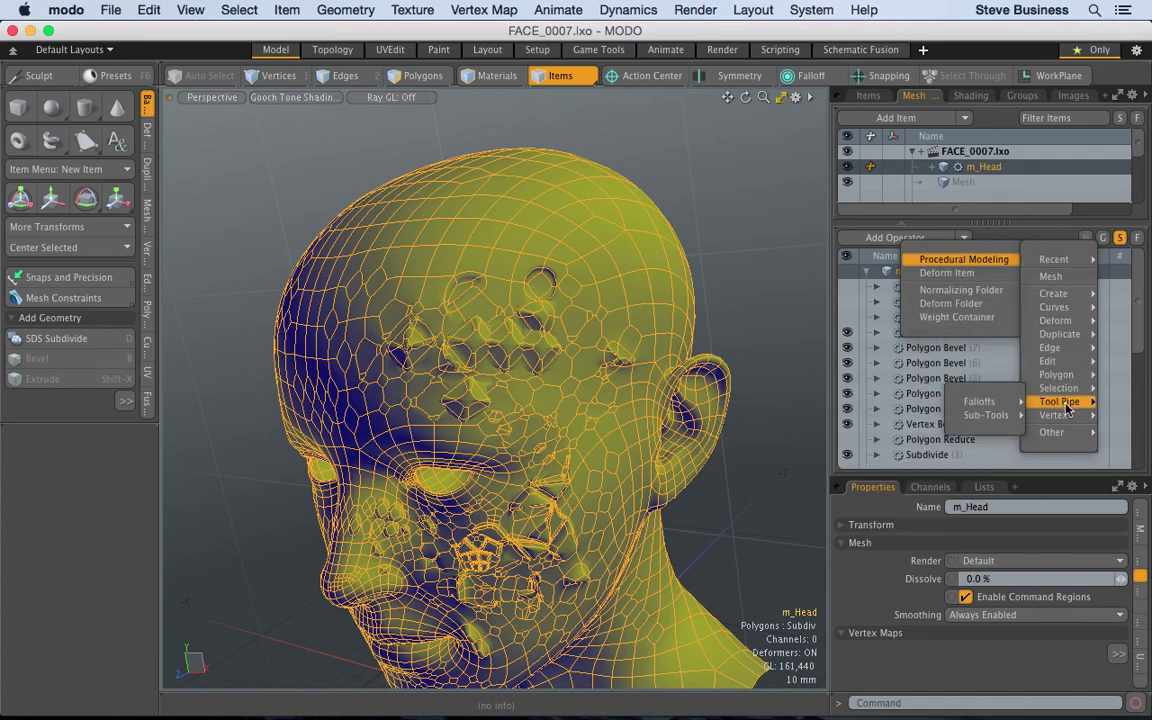
pyautogui.moveTo(1066, 380)
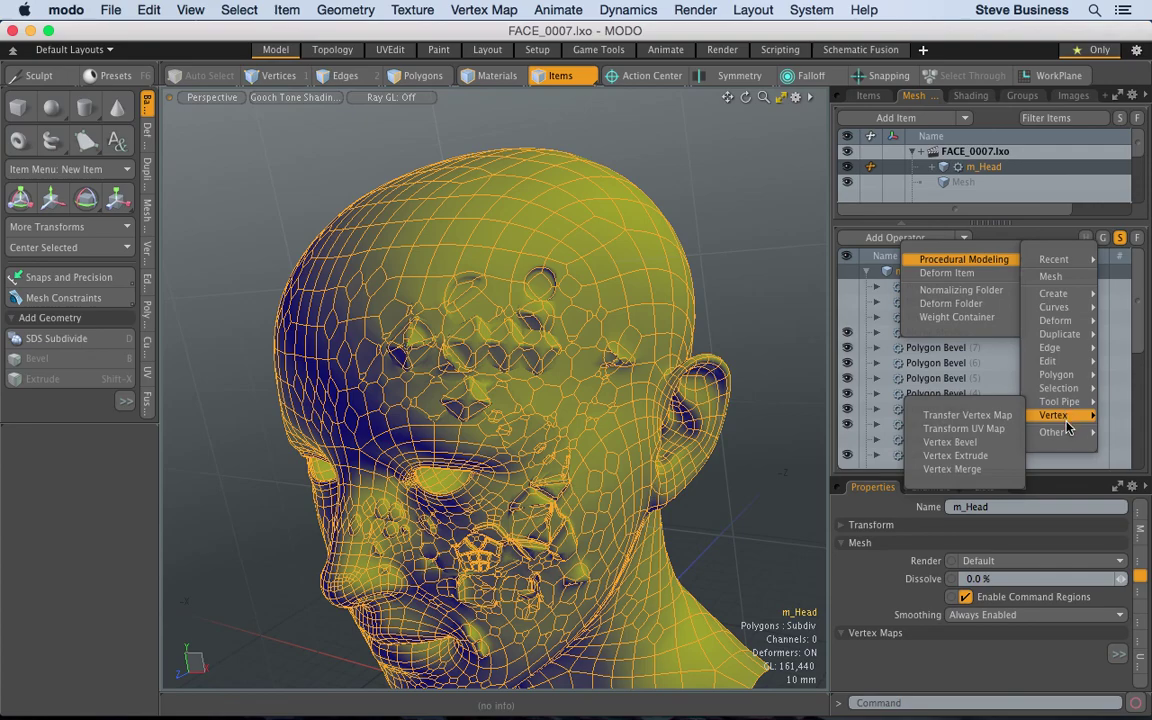
pyautogui.moveTo(1048, 361)
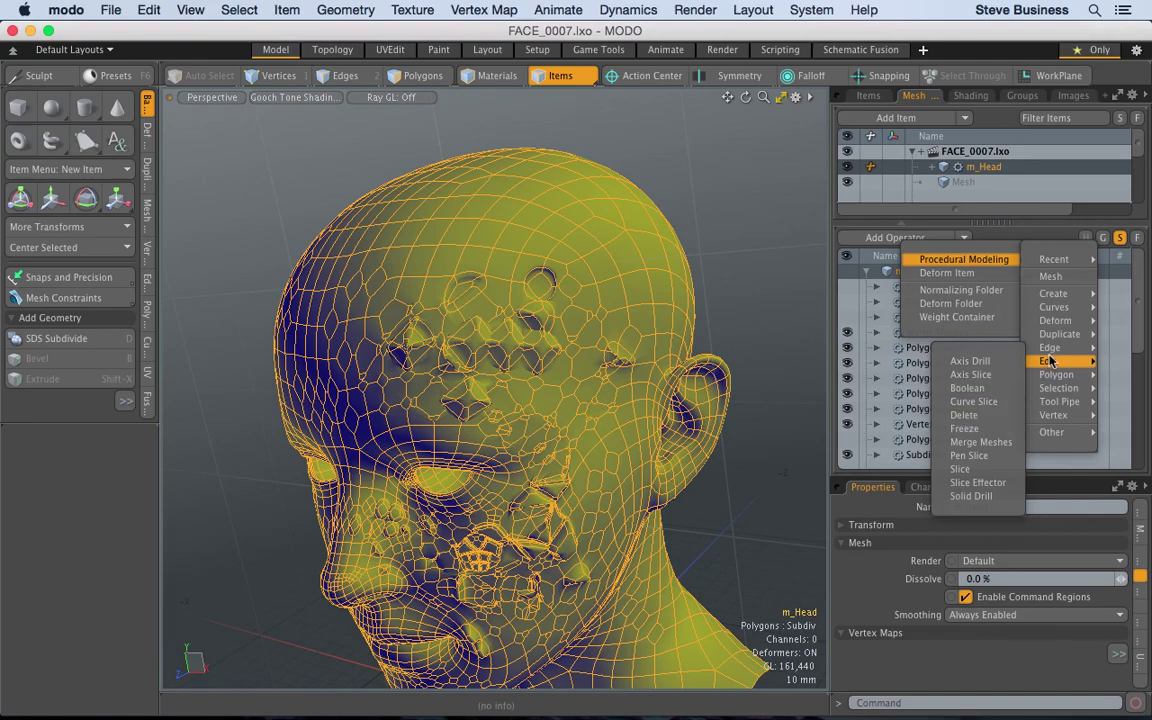
pyautogui.moveTo(1064, 337)
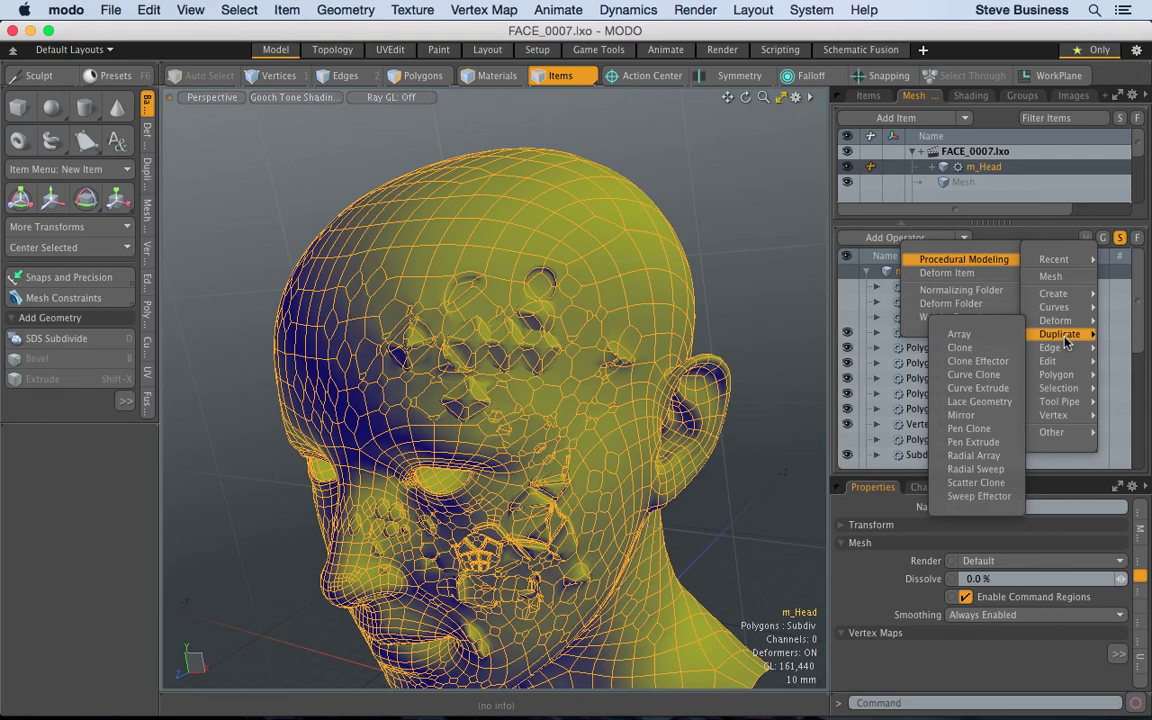
pyautogui.moveTo(1064, 310)
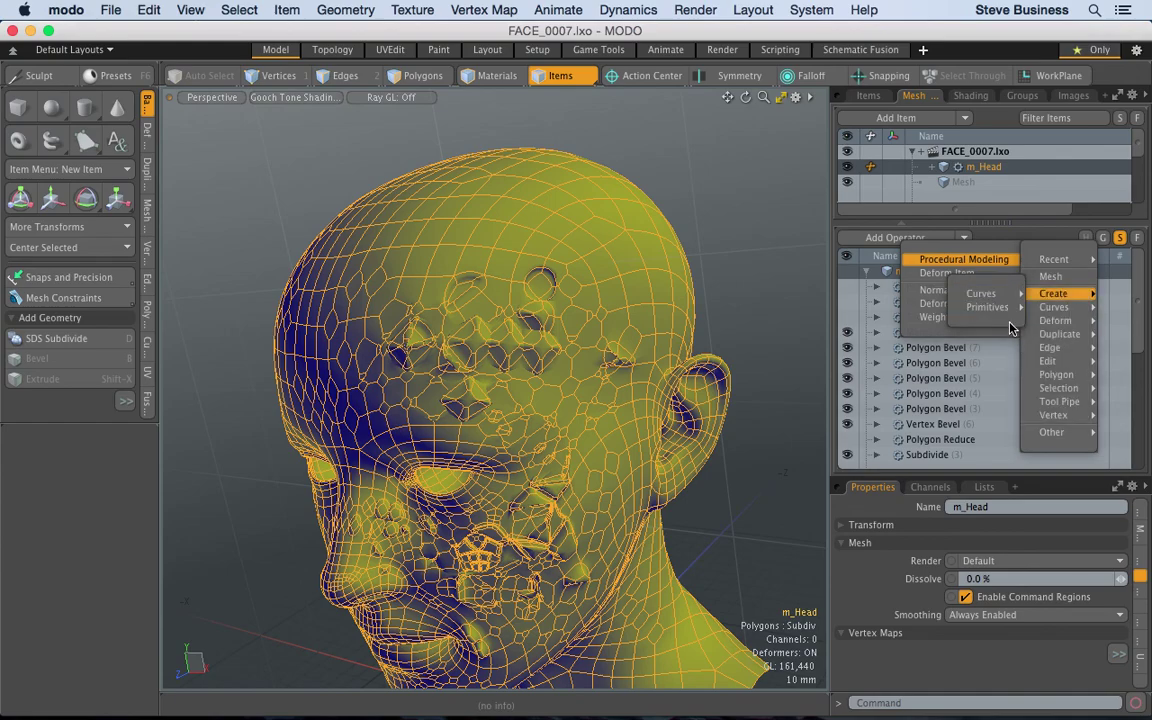
pyautogui.moveTo(995, 308)
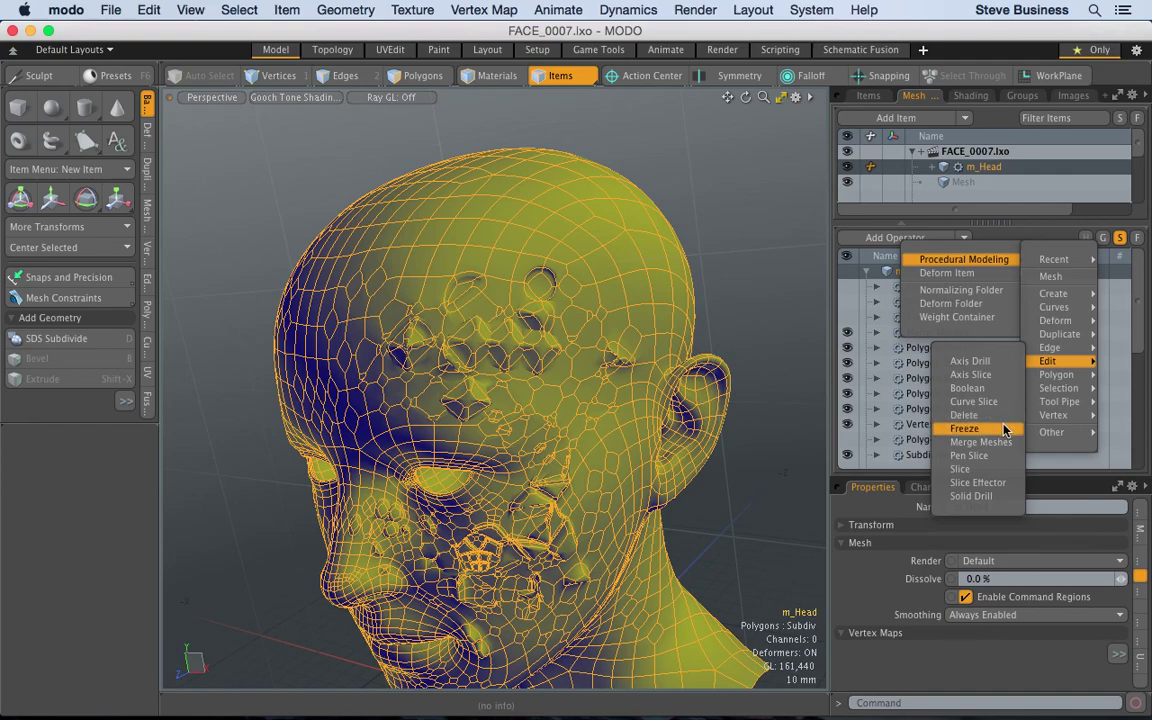
pyautogui.press('Escape')
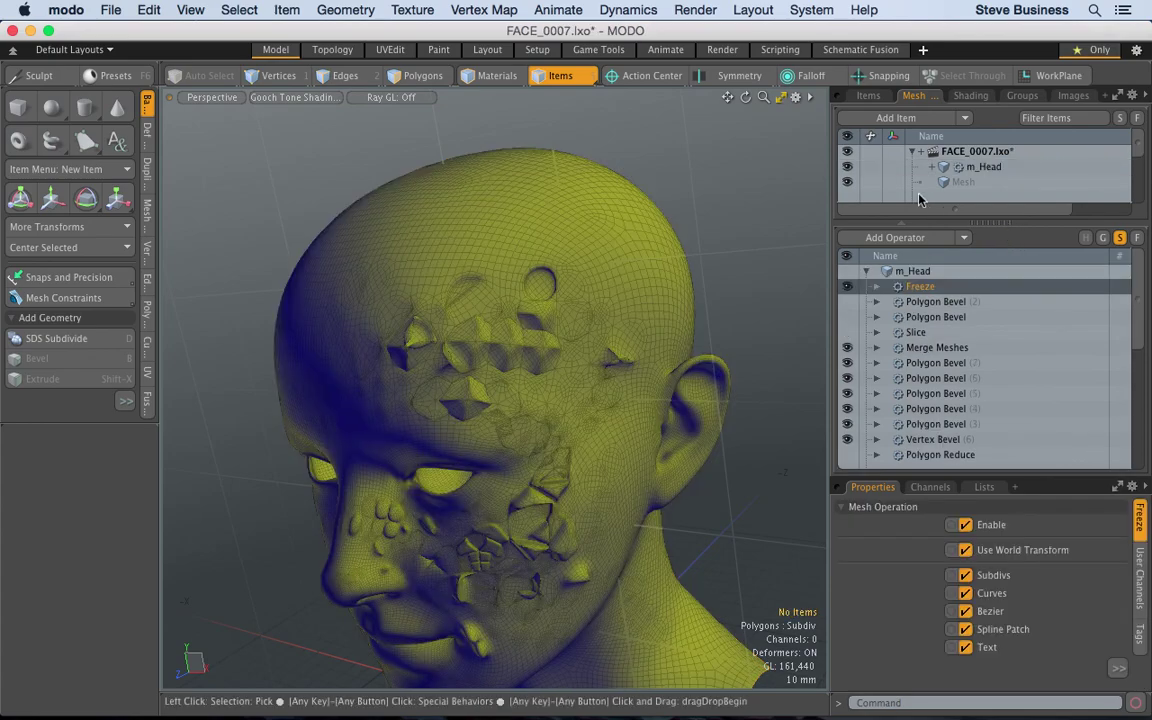
# Step: Hide and reshow m_Head, toggle the Freeze operator, and inspect the frozen mesh around the face and cheek
pyautogui.click(846, 172)
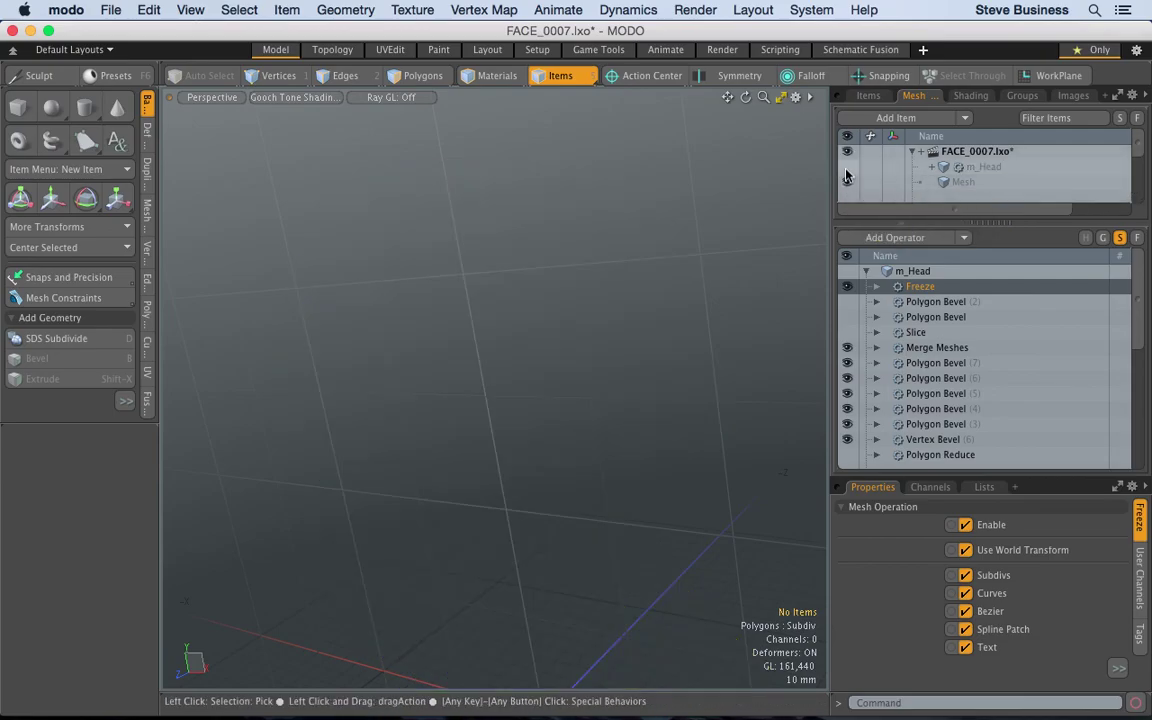
pyautogui.click(846, 172)
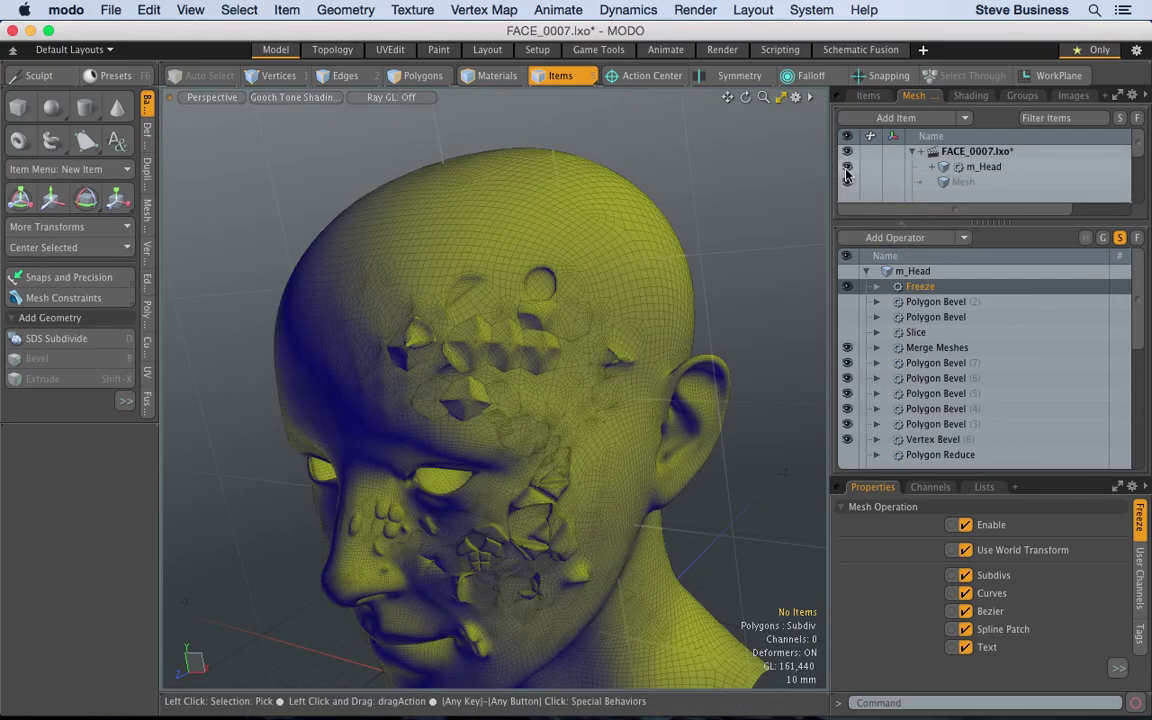
pyautogui.click(846, 288)
pyautogui.keyDown('alt'); pyautogui.moveTo(490, 394); pyautogui.dragTo(543, 319); pyautogui.keyUp('alt')
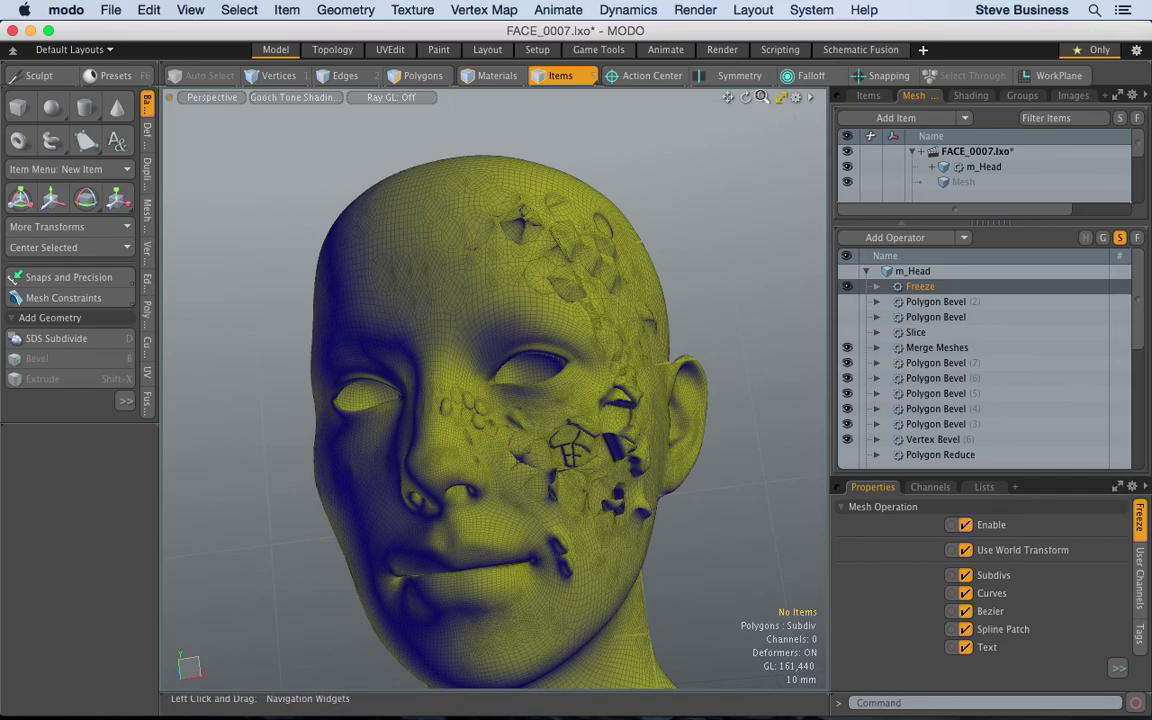
pyautogui.moveTo(763, 97)
pyautogui.mouseDown()
pyautogui.moveTo(805, 120)
pyautogui.moveTo(763, 97)
pyautogui.mouseUp()
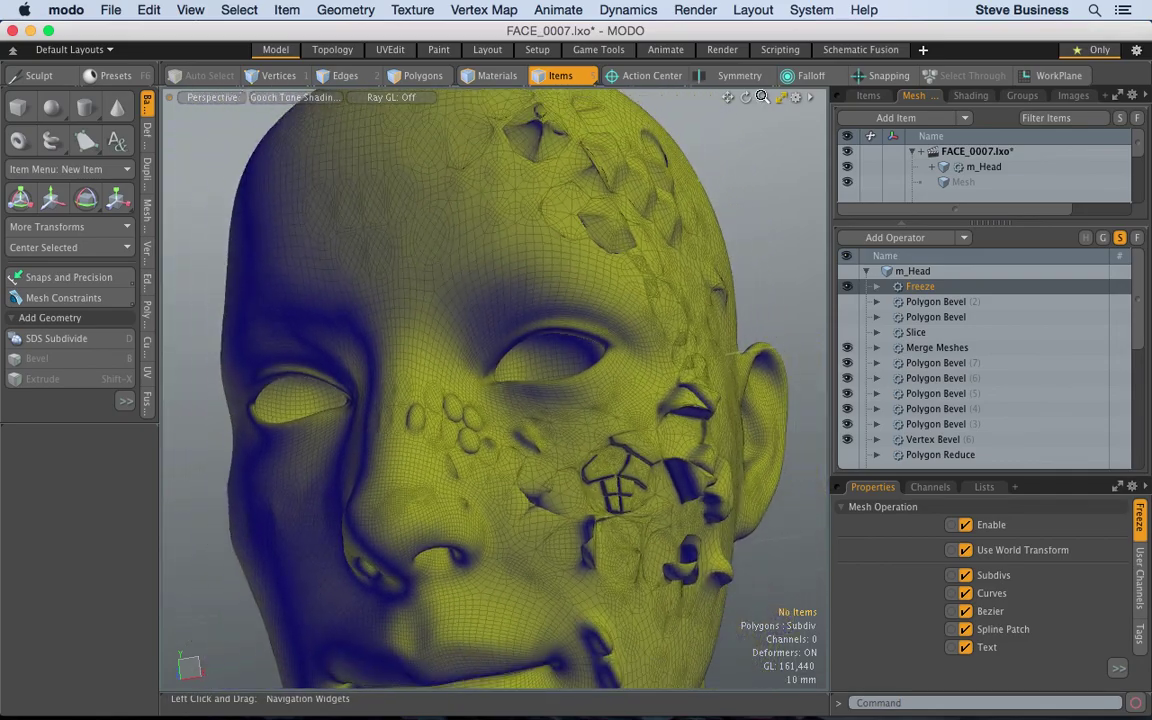
pyautogui.keyDown('alt'); pyautogui.moveTo(630, 404); pyautogui.dragTo(404, 326); pyautogui.keyUp('alt')
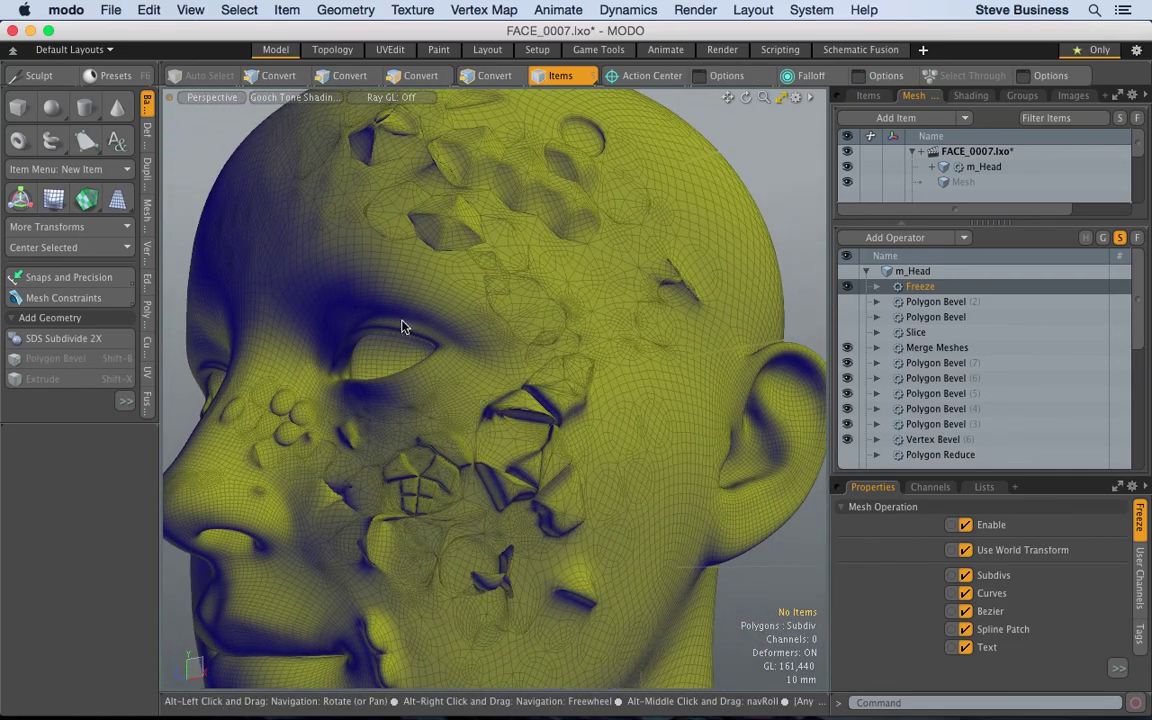
# Step: Save the scene incrementally as FACE_0008.lxo and select m_Head with its operator stack expanded
pyautogui.click(110, 10)
pyautogui.click(181, 270)
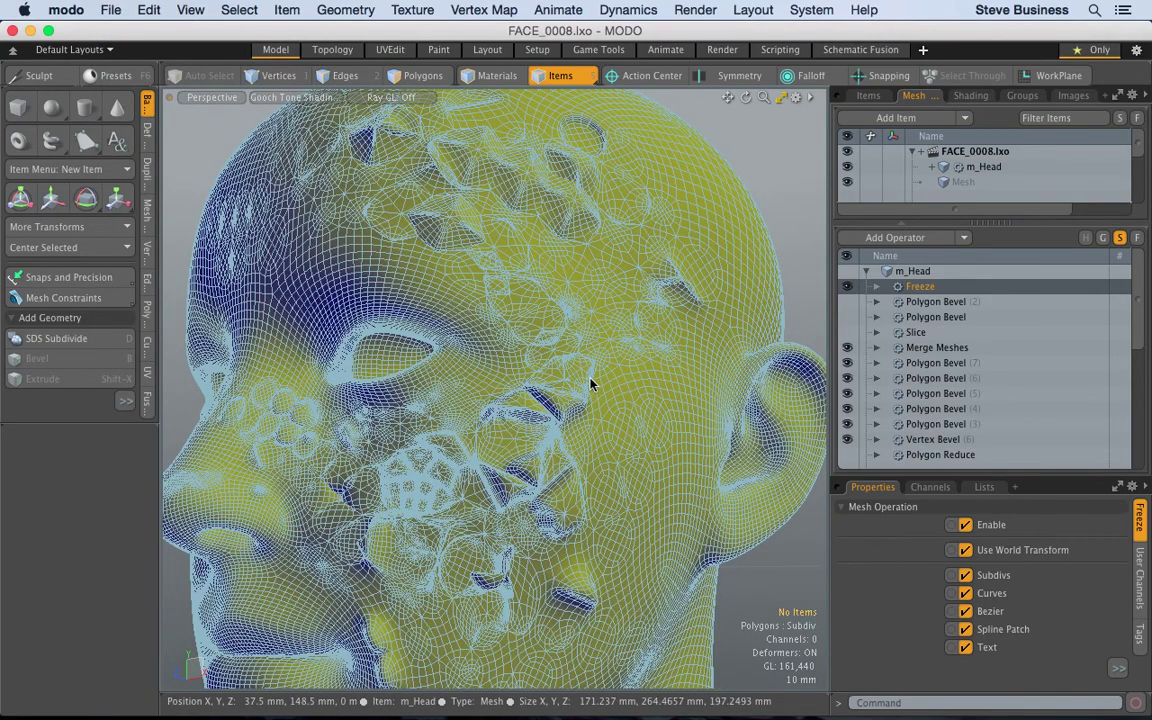
pyautogui.click(591, 386)
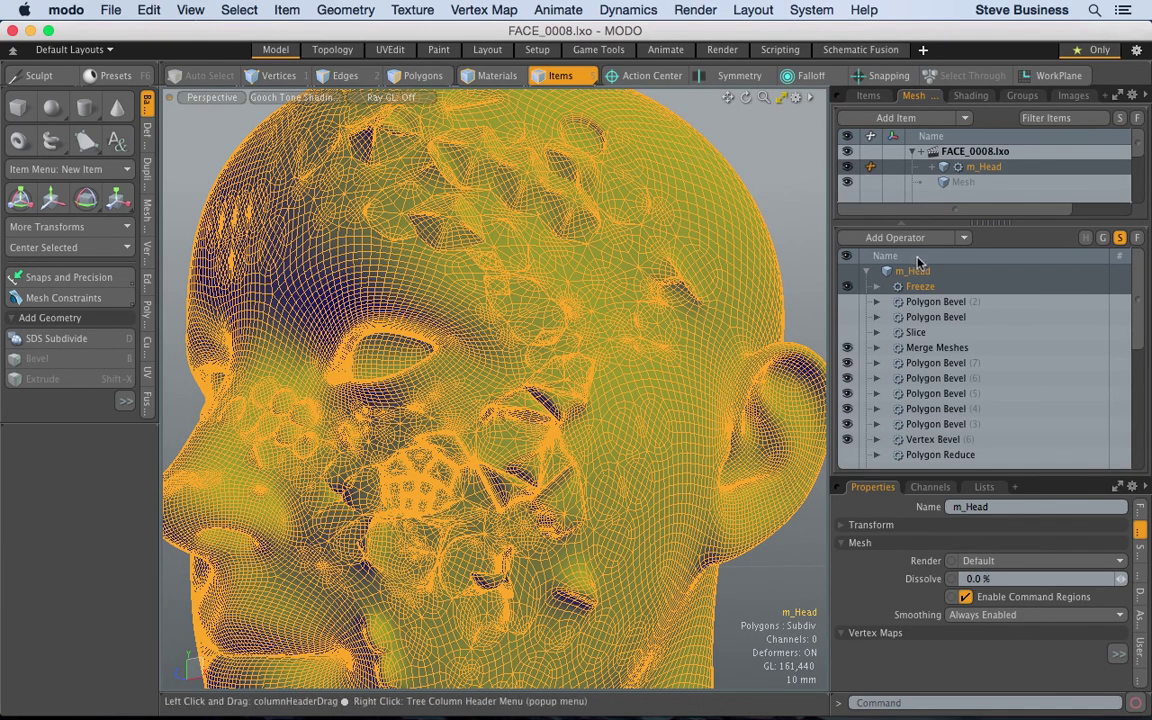
pyautogui.click(869, 273)
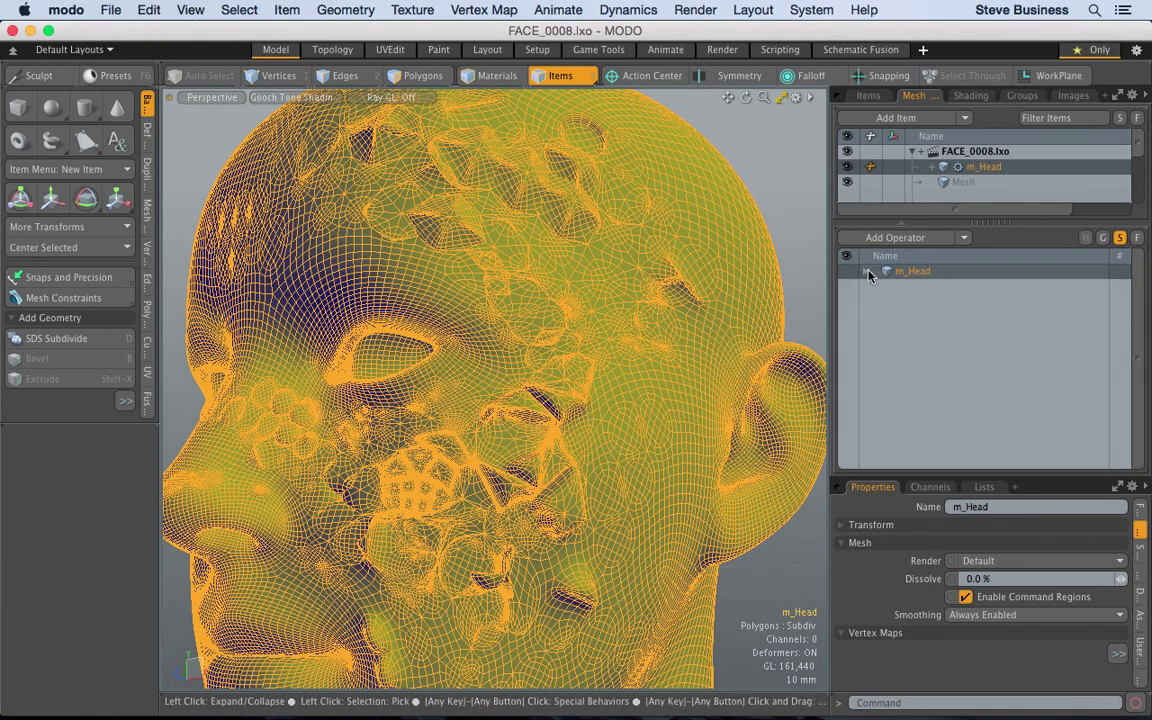
pyautogui.click(868, 272)
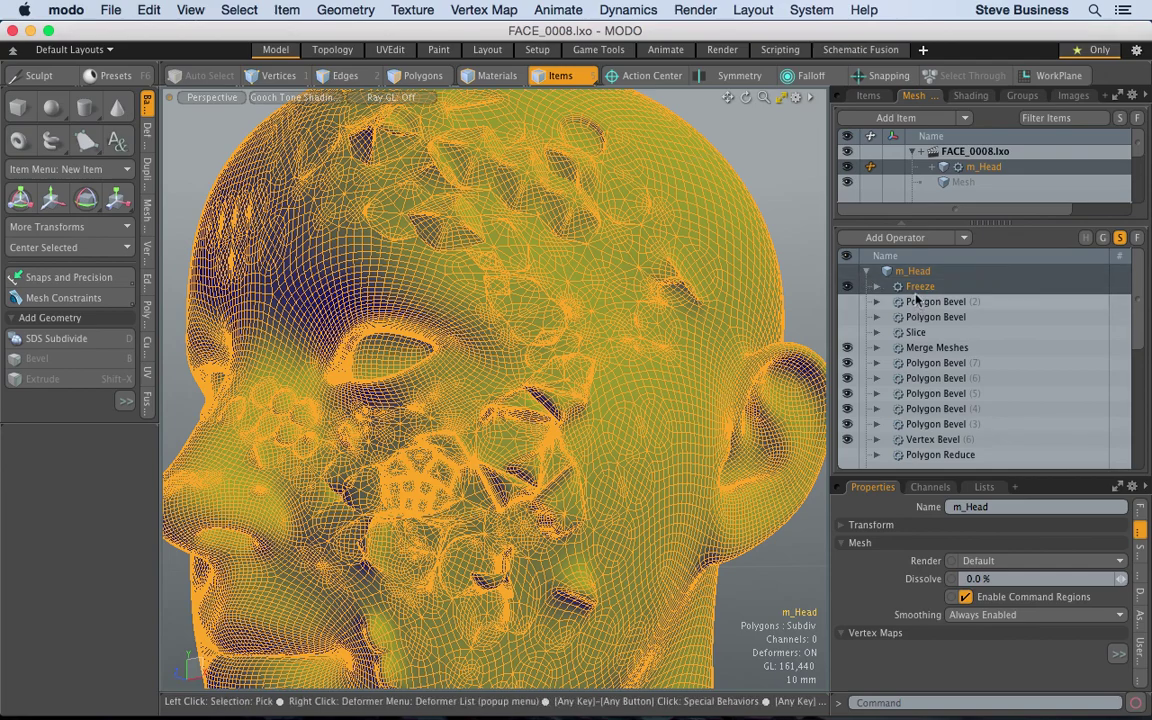
# Step: Add a Polygon Bevel operator above Freeze in m_Head's stack and set its Shift to 1 mm
pyautogui.click(963, 238)
pyautogui.moveTo(978, 262)
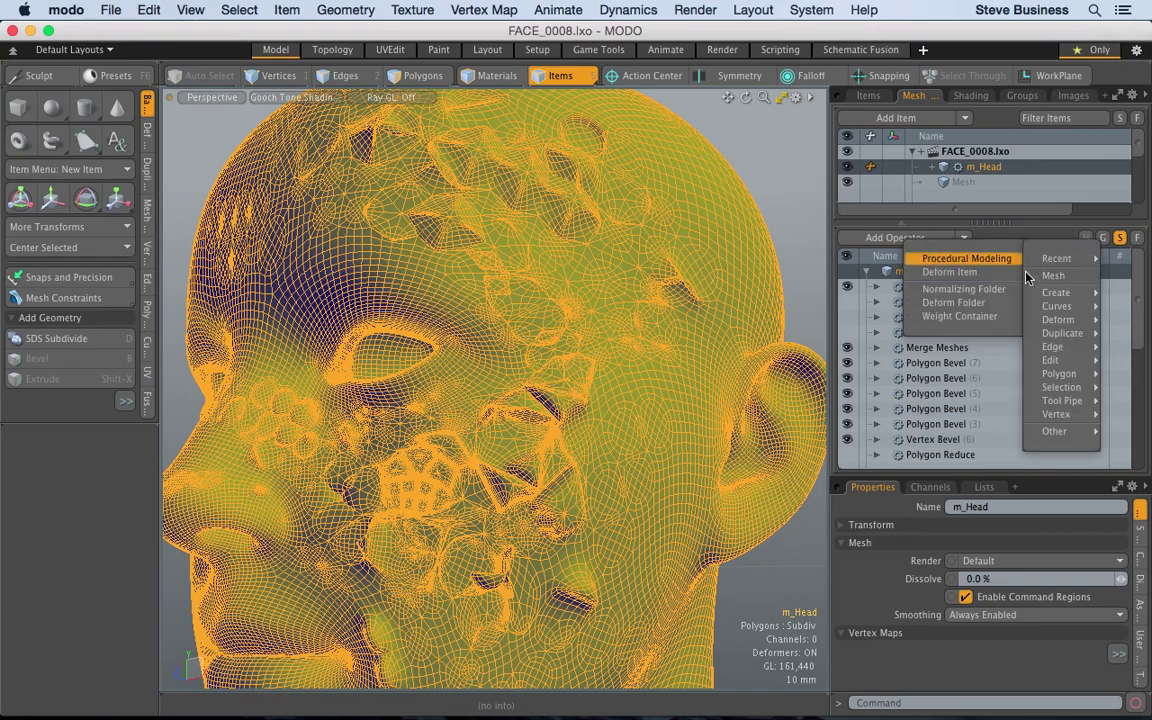
pyautogui.moveTo(1040, 262)
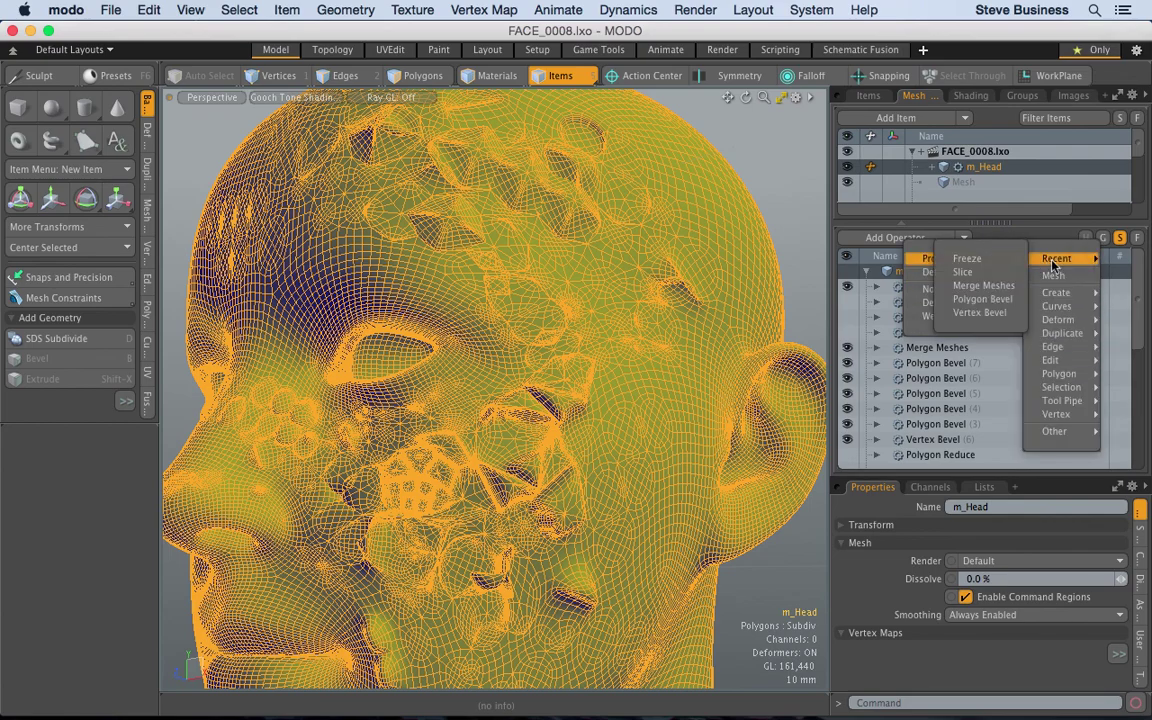
pyautogui.click(984, 304)
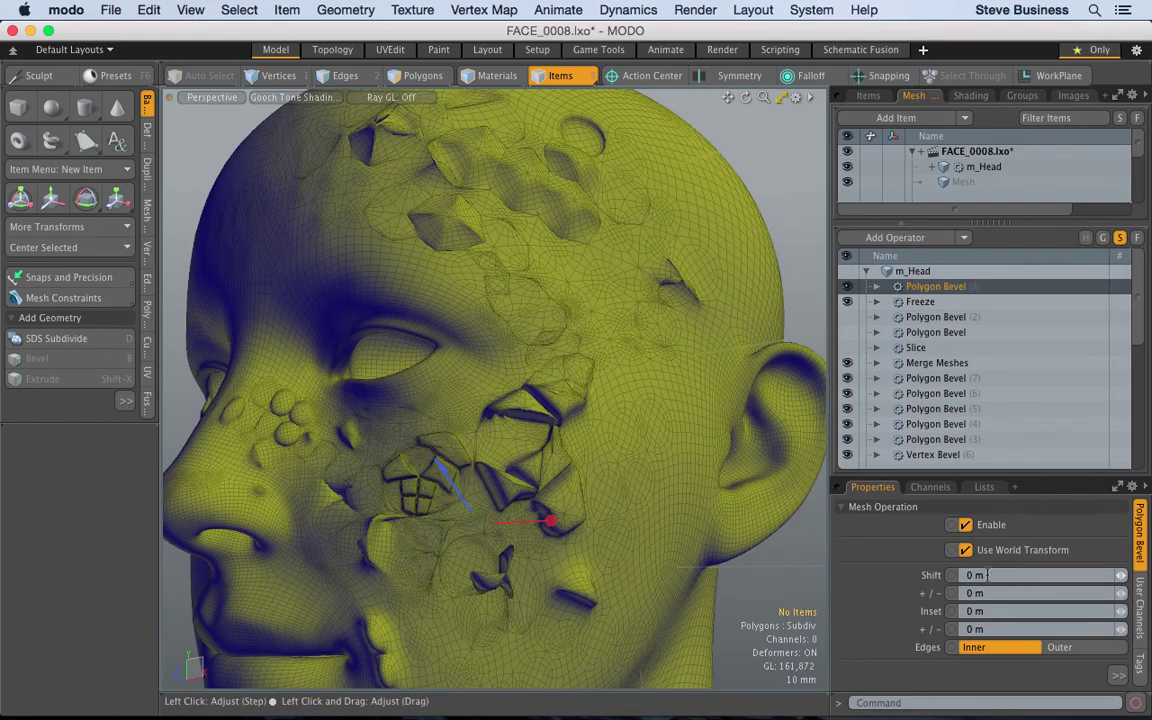
pyautogui.click(988, 575)
pyautogui.write('1mm')
pyautogui.press('Return')
# Step: Set the new Polygon Bevel's Inset to 100 um and its Shift to 500 um
pyautogui.click(986, 611)
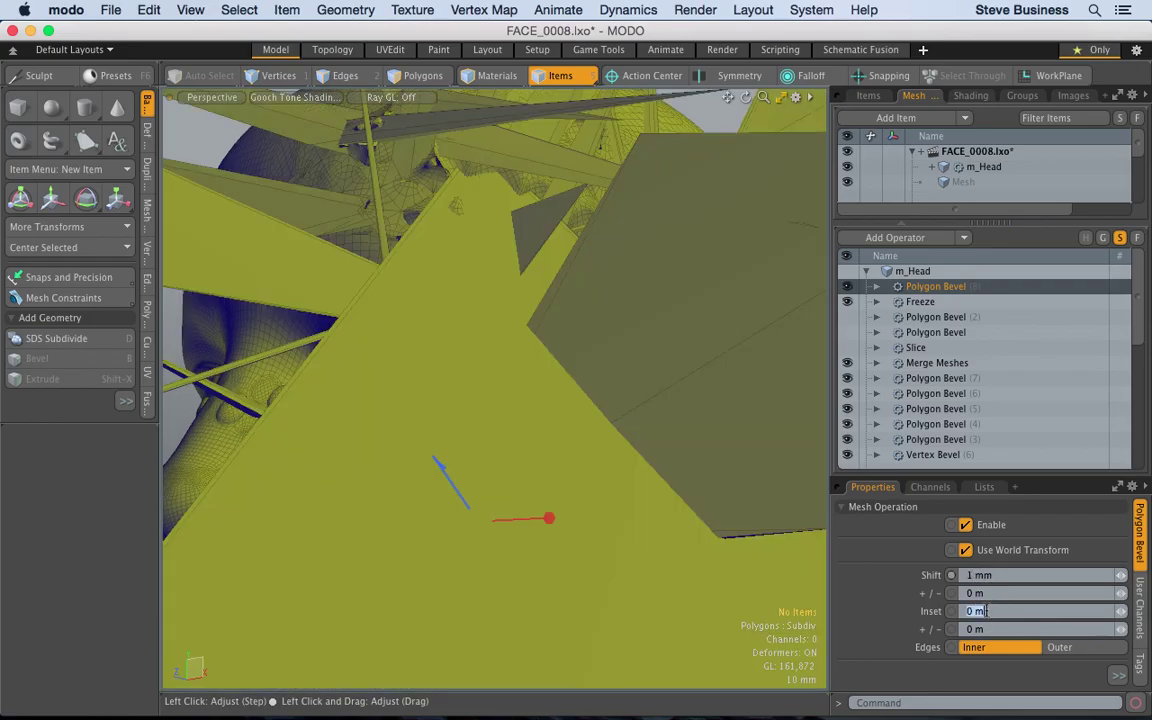
pyautogui.write('.1')
pyautogui.press('Return')
pyautogui.click(996, 576)
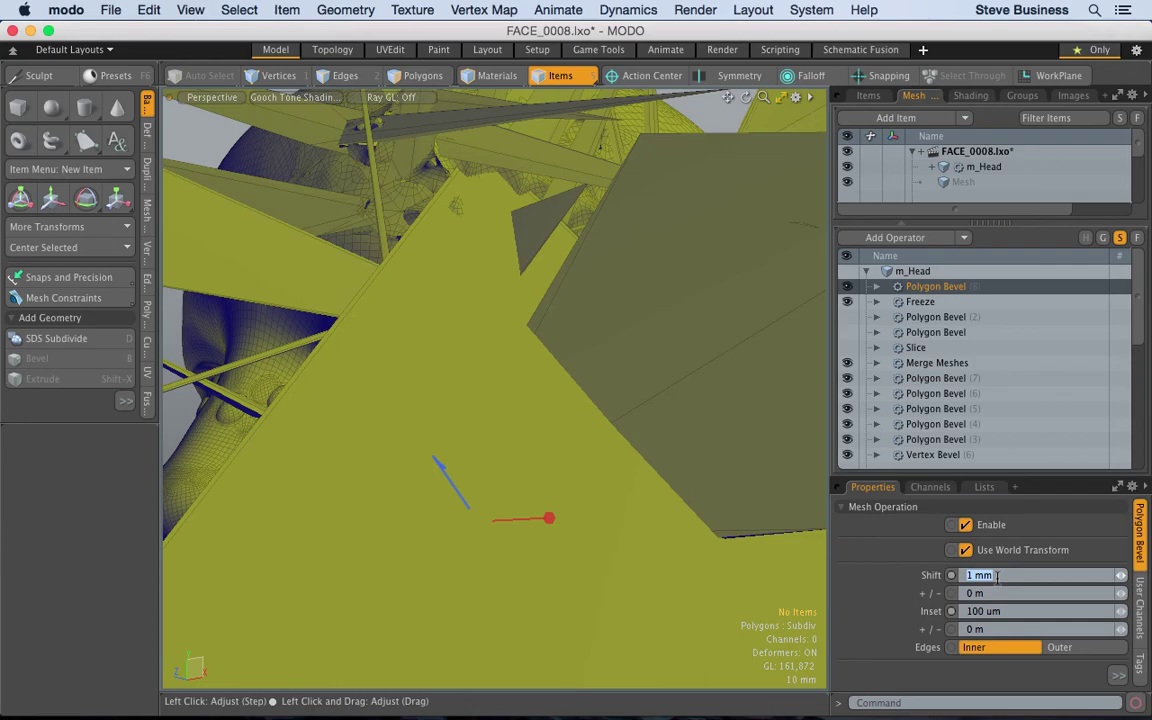
pyautogui.write('.5')
pyautogui.press('Return')
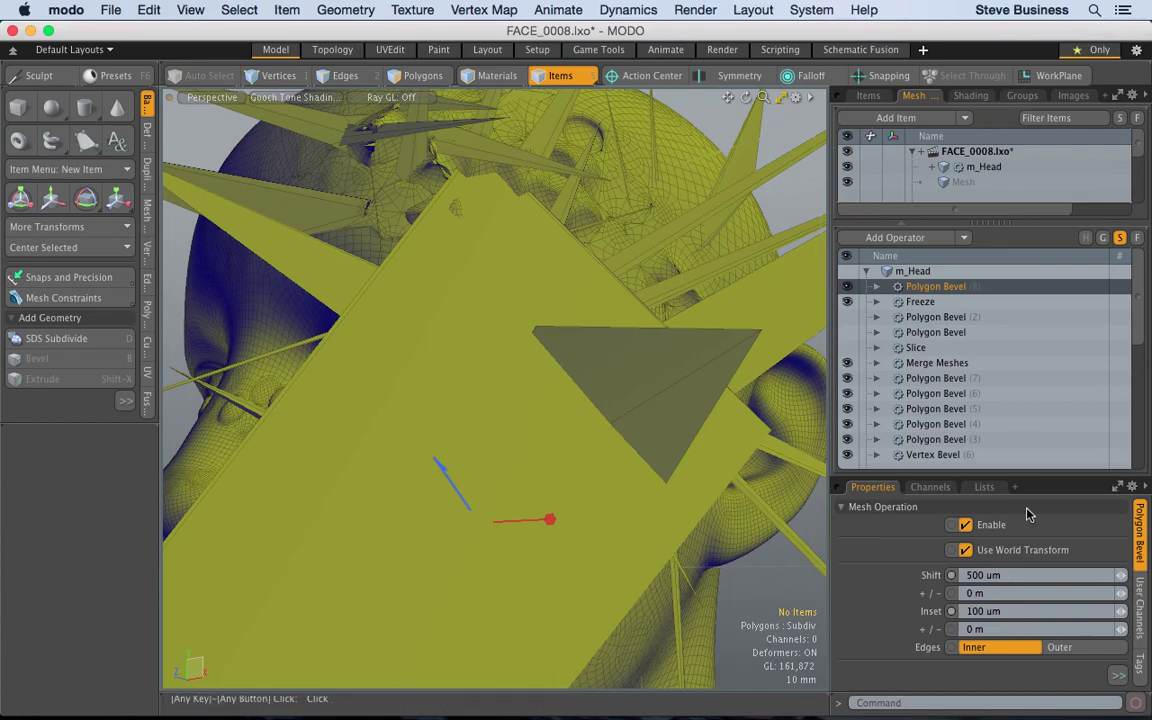
# Step: Enlarge the operator's properties area and turn off Group Polygons for the new Polygon Bevel
pyautogui.moveTo(1023, 483); pyautogui.dragTo(1009, 305)
pyautogui.click(965, 543)
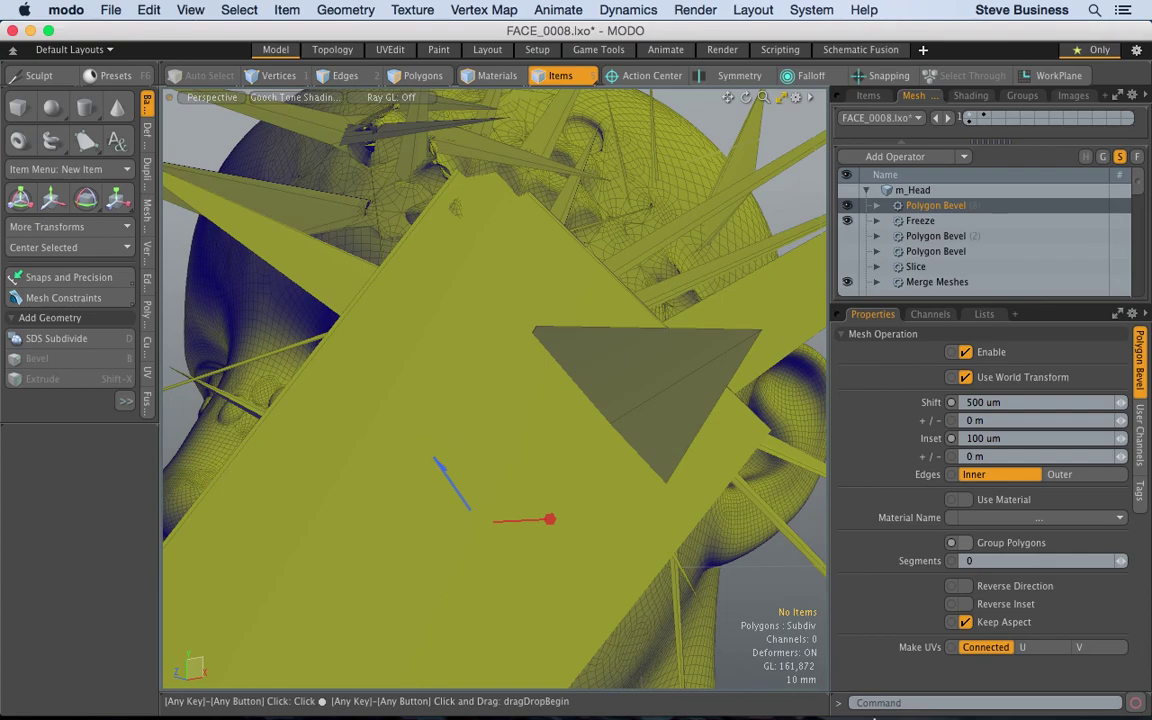
pyautogui.moveTo(880, 700)
# Step: Disable the new Polygon Bevel above Freeze and switch to edge selection mode
pyautogui.click(848, 207)
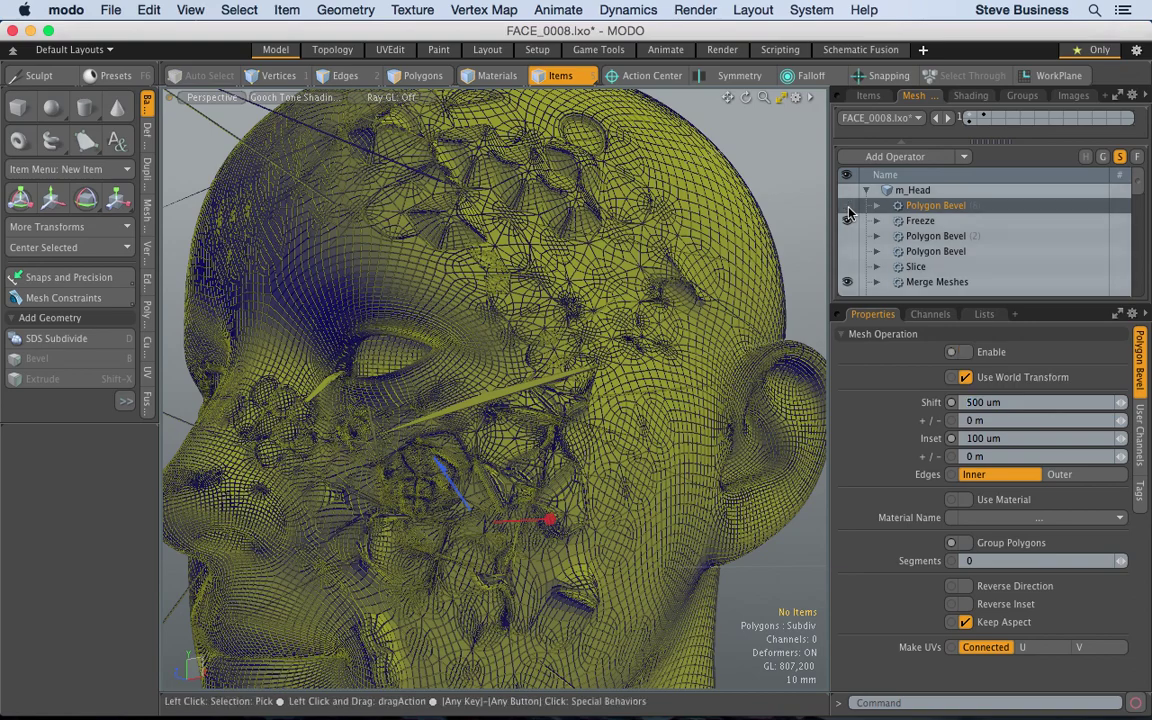
pyautogui.click(847, 206)
pyautogui.press('2')
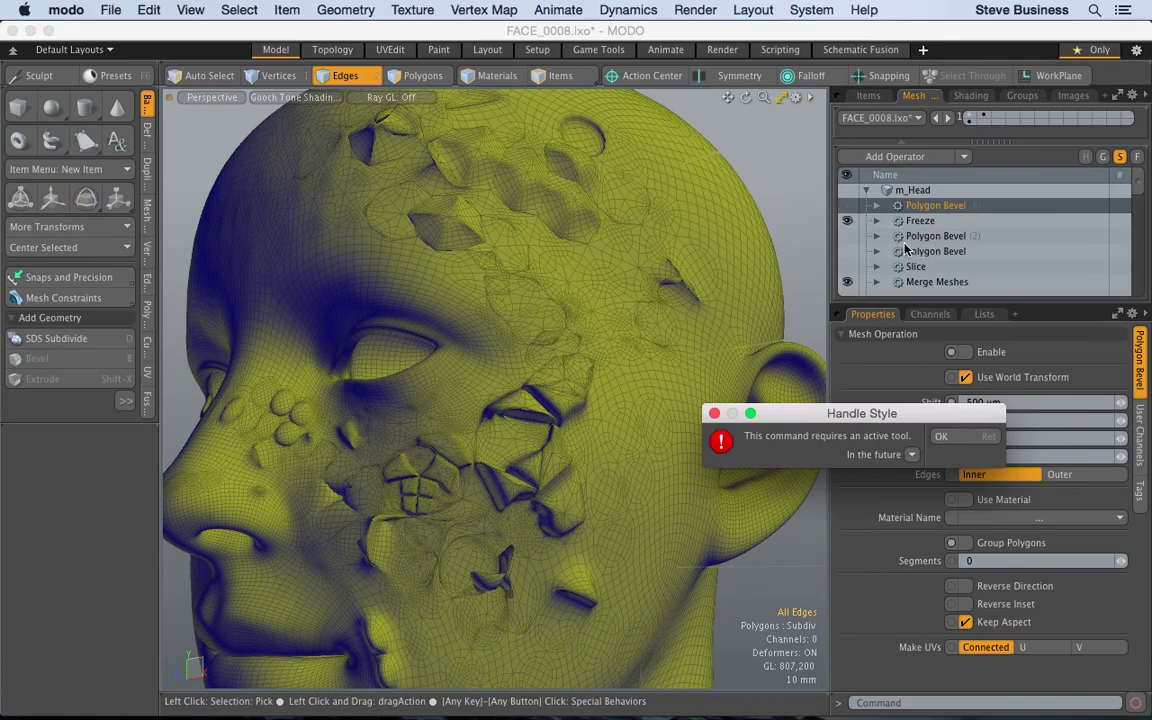
# Step: Dismiss the Handle Style error and set the top Polygon Bevel's Shift to 20 um and Inset to 5 um
pyautogui.click(957, 441)
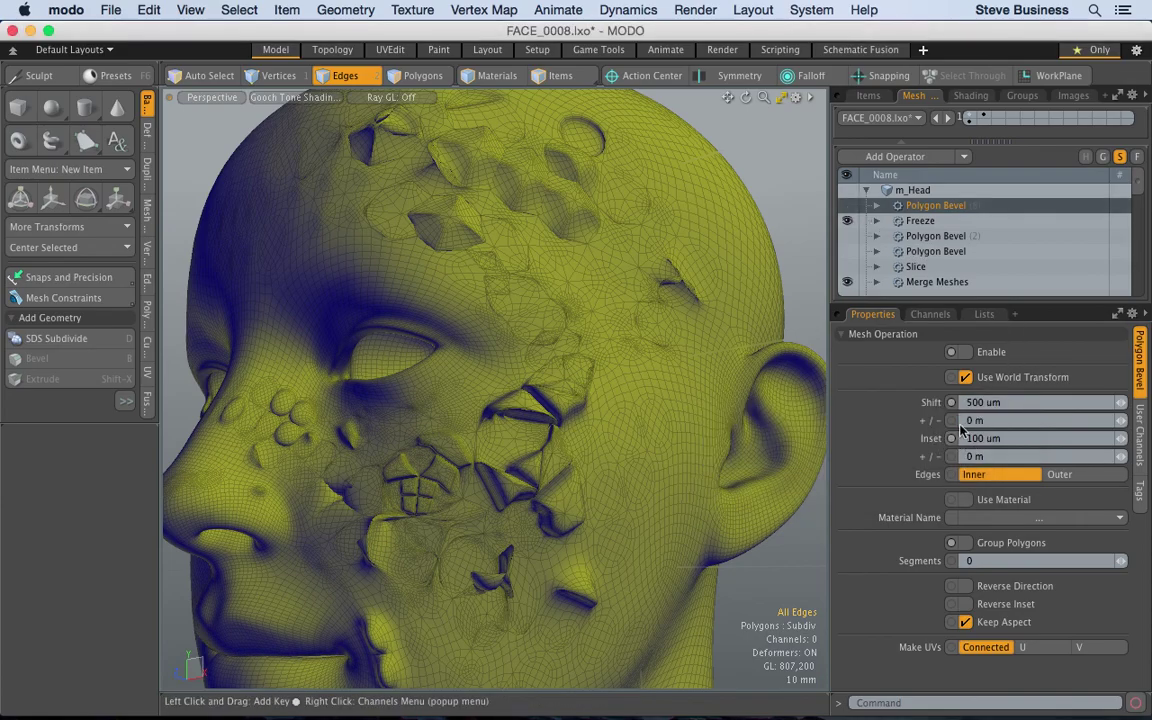
pyautogui.write('20UM')
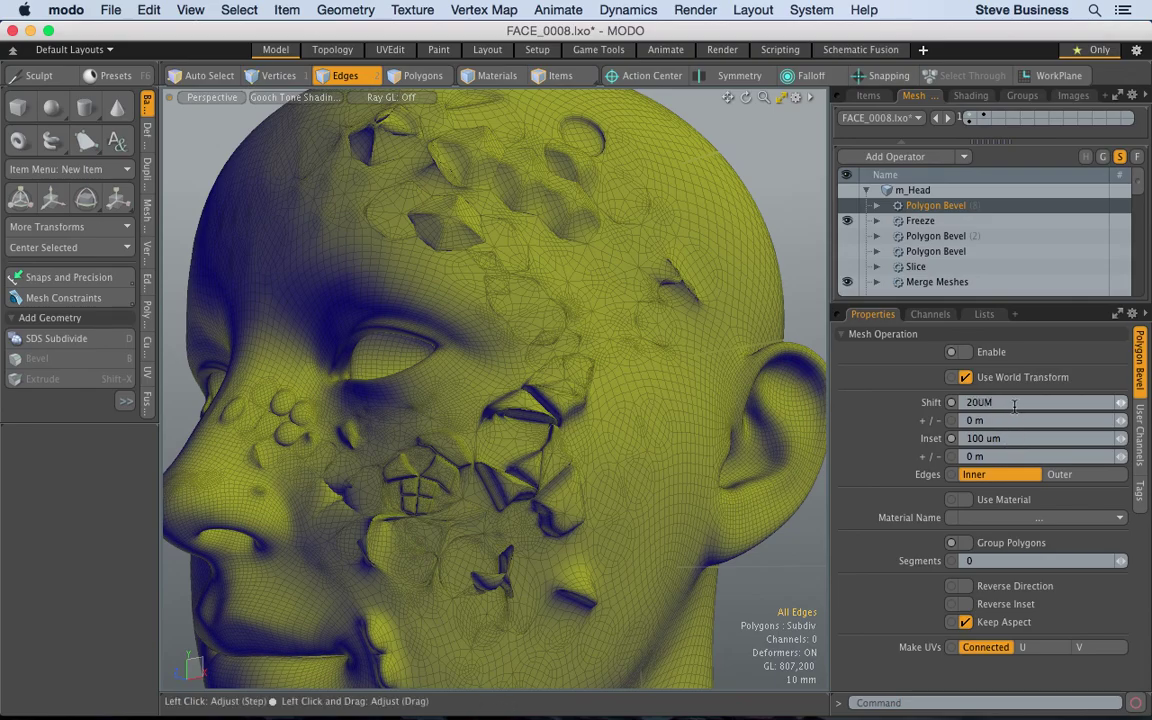
pyautogui.press('BackSpace')
pyautogui.press('BackSpace')
pyautogui.write('um')
pyautogui.click(1010, 438)
pyautogui.write('5um')
pyautogui.press('Return')
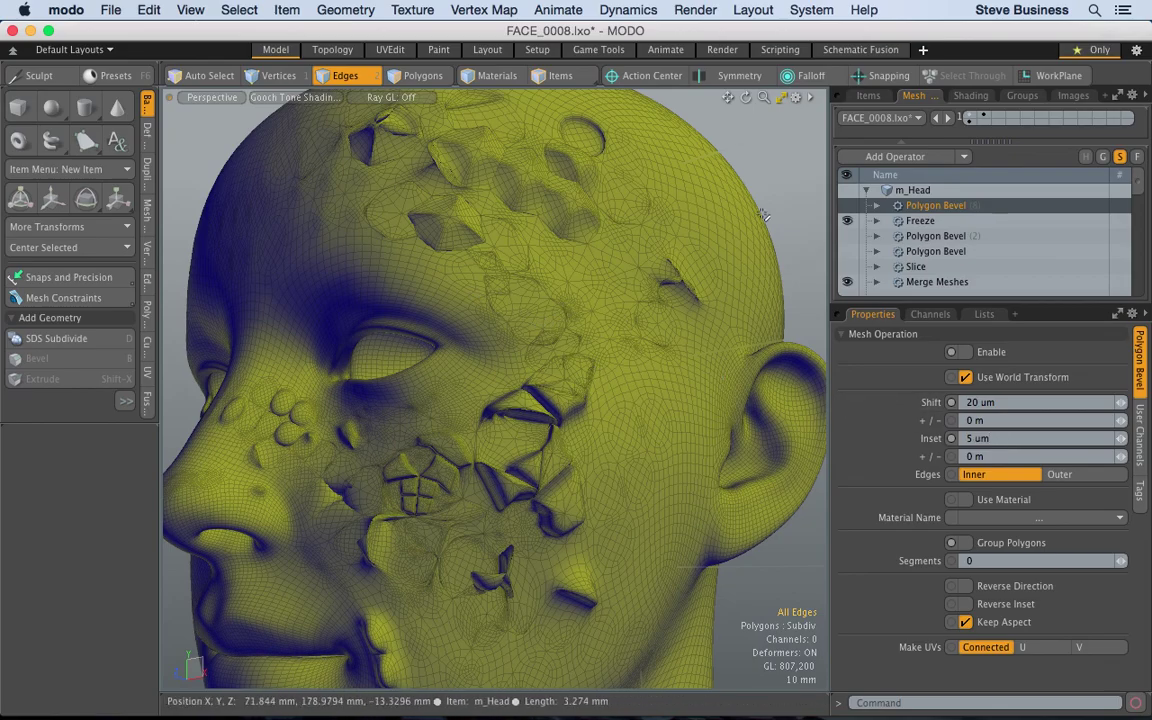
# Step: Enable the Polygon Bevel above Freeze and inspect its effect up close around the eye and cheek
pyautogui.moveTo(763, 97)
pyautogui.mouseDown()
pyautogui.moveTo(780, 97)
pyautogui.moveTo(762, 97)
pyautogui.mouseUp()
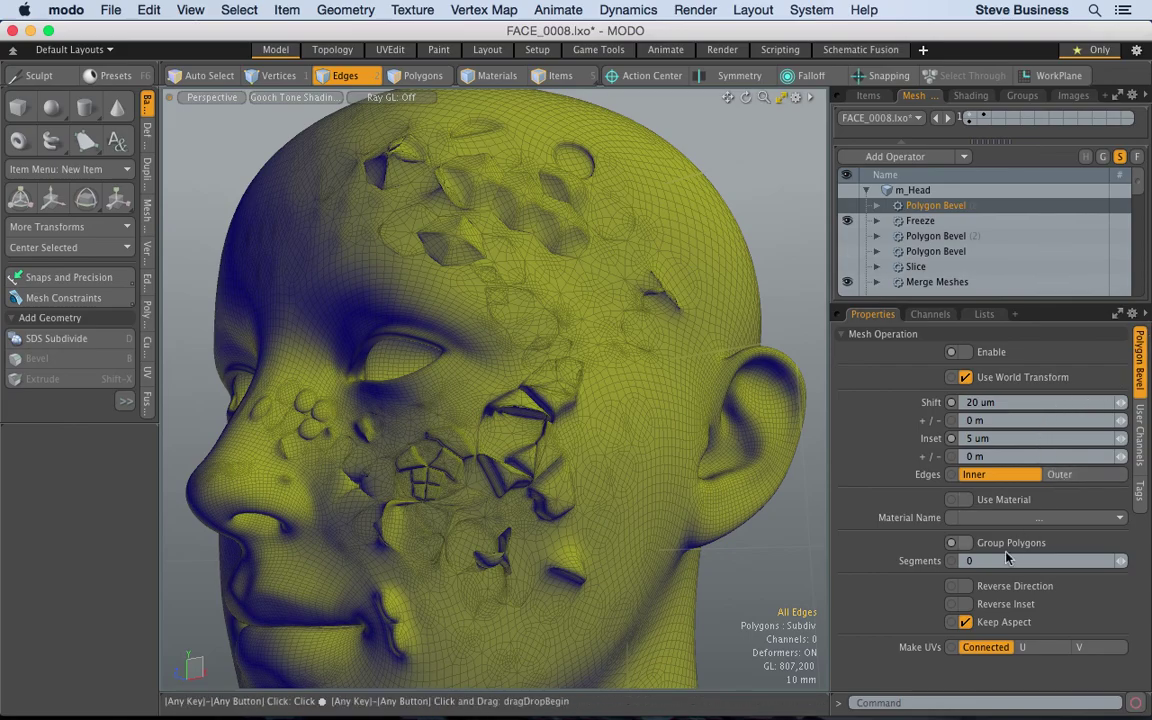
pyautogui.click(848, 207)
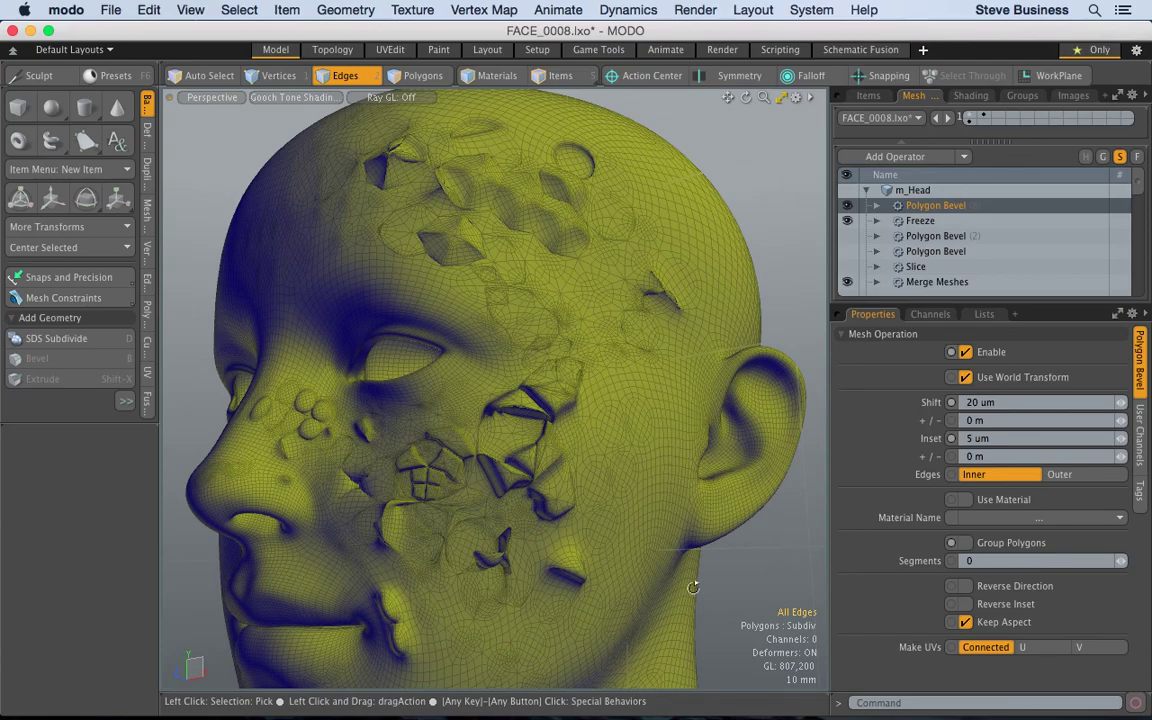
pyautogui.keyDown('alt'); pyautogui.moveTo(630, 525); pyautogui.dragTo(707, 577); pyautogui.keyUp('alt')
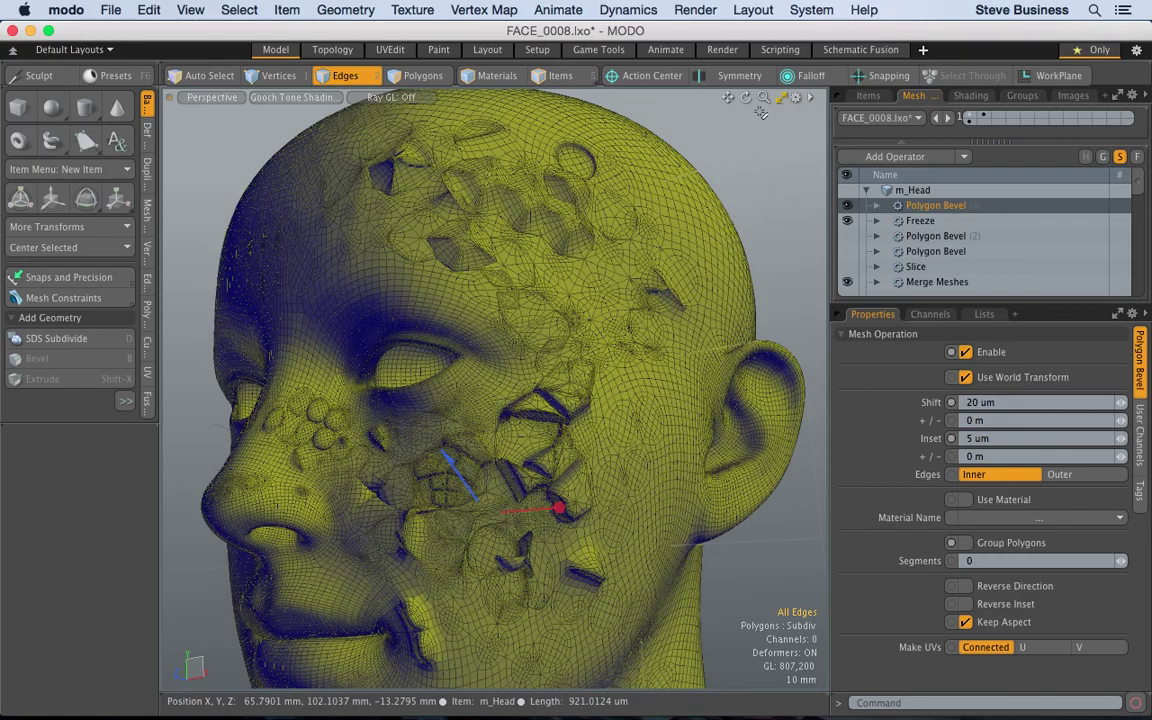
pyautogui.moveTo(764, 97); pyautogui.dragTo(788, 99)
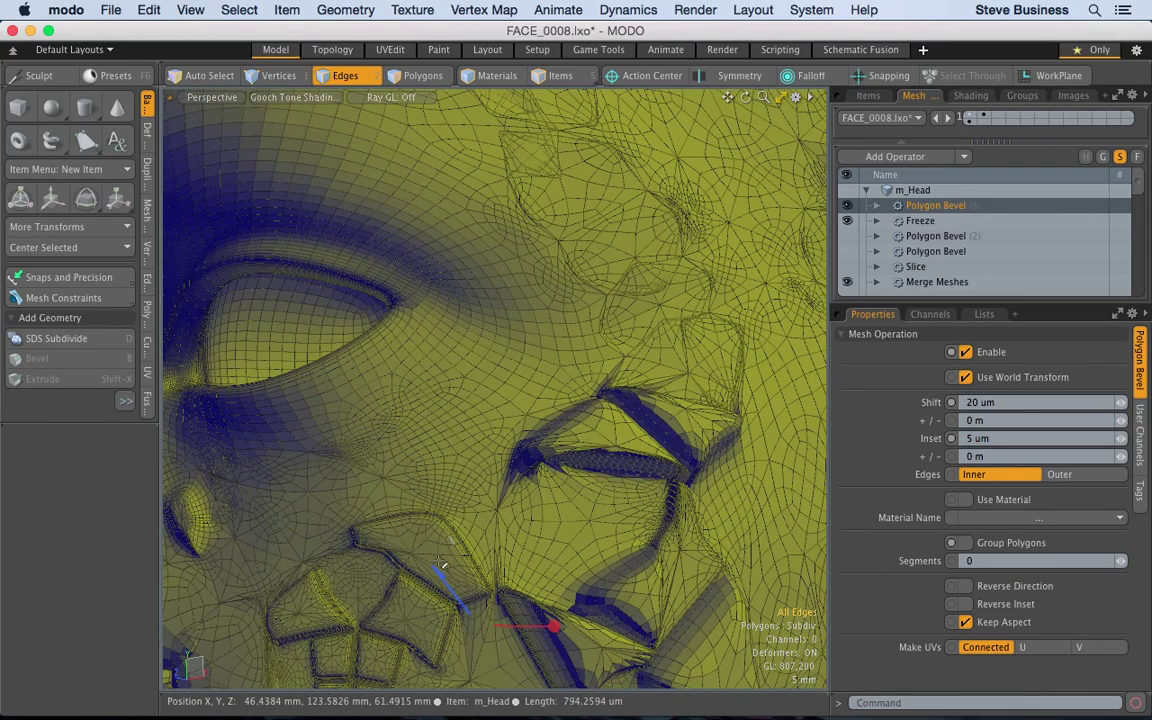
pyautogui.click(451, 592)
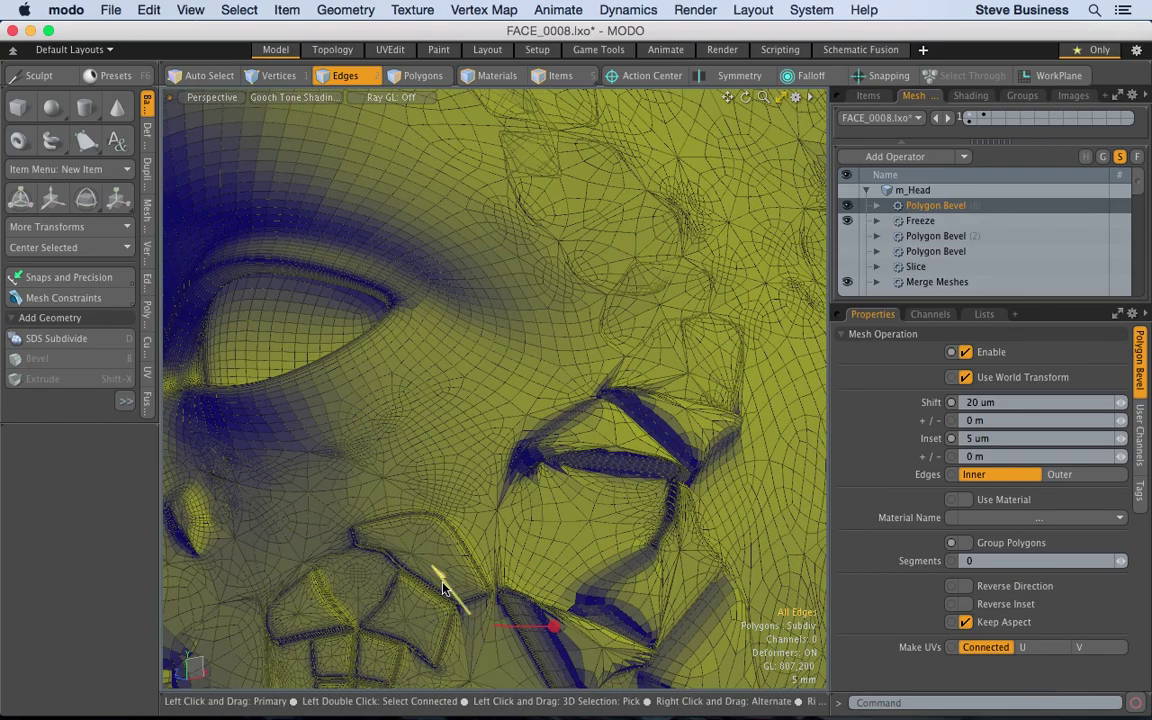
# Step: Set the top Polygon Bevel's Shift to 40 um and its Inset to -20 um
pyautogui.click(1001, 402)
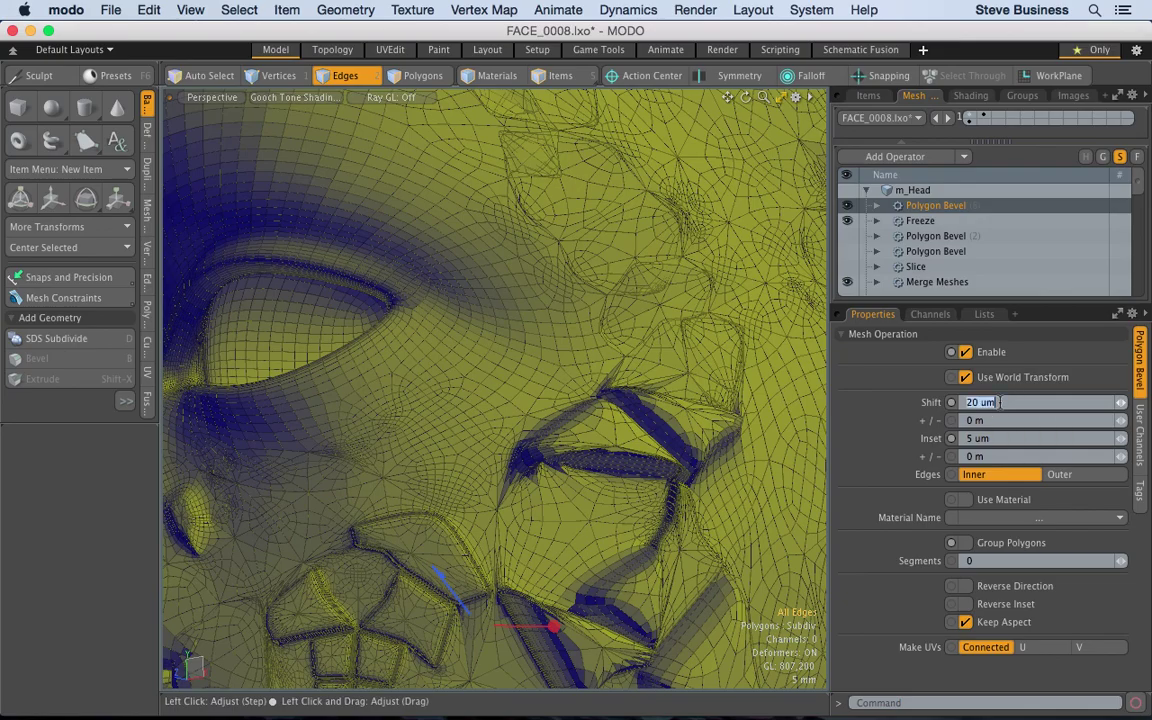
pyautogui.write('40um')
pyautogui.press('Tab')
pyautogui.press('Tab')
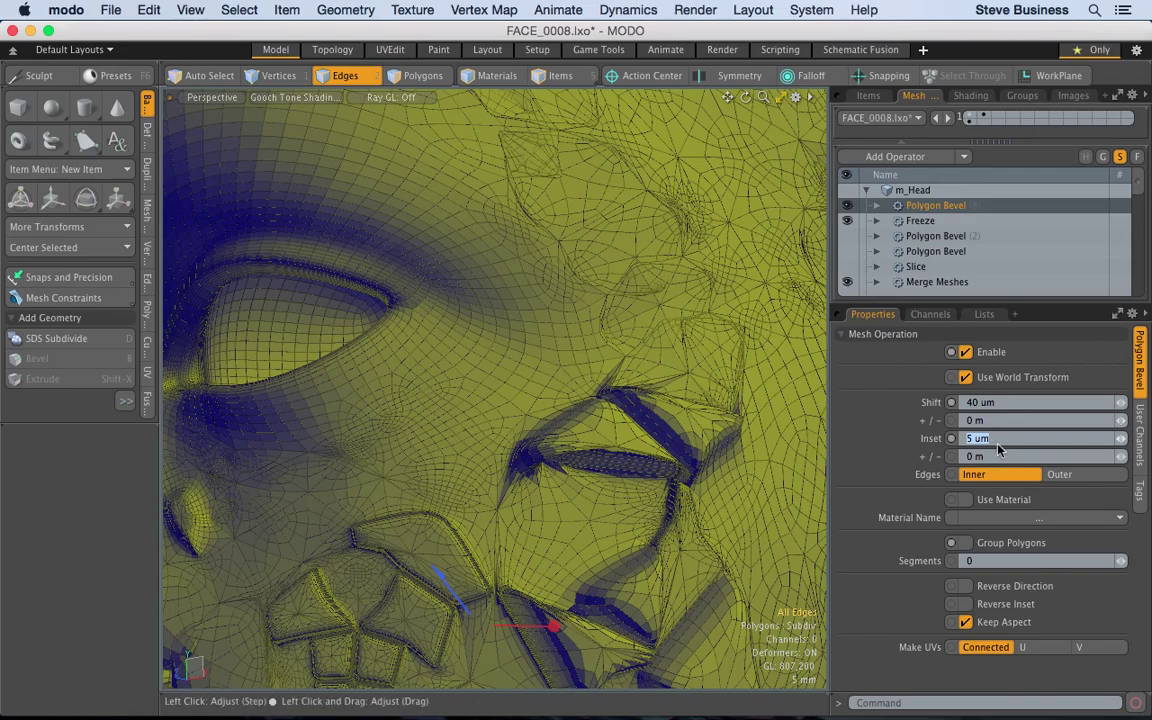
pyautogui.press('Return')
pyautogui.click(995, 440)
pyautogui.press('BackSpace')
pyautogui.write('-20um')
pyautogui.press('Return')
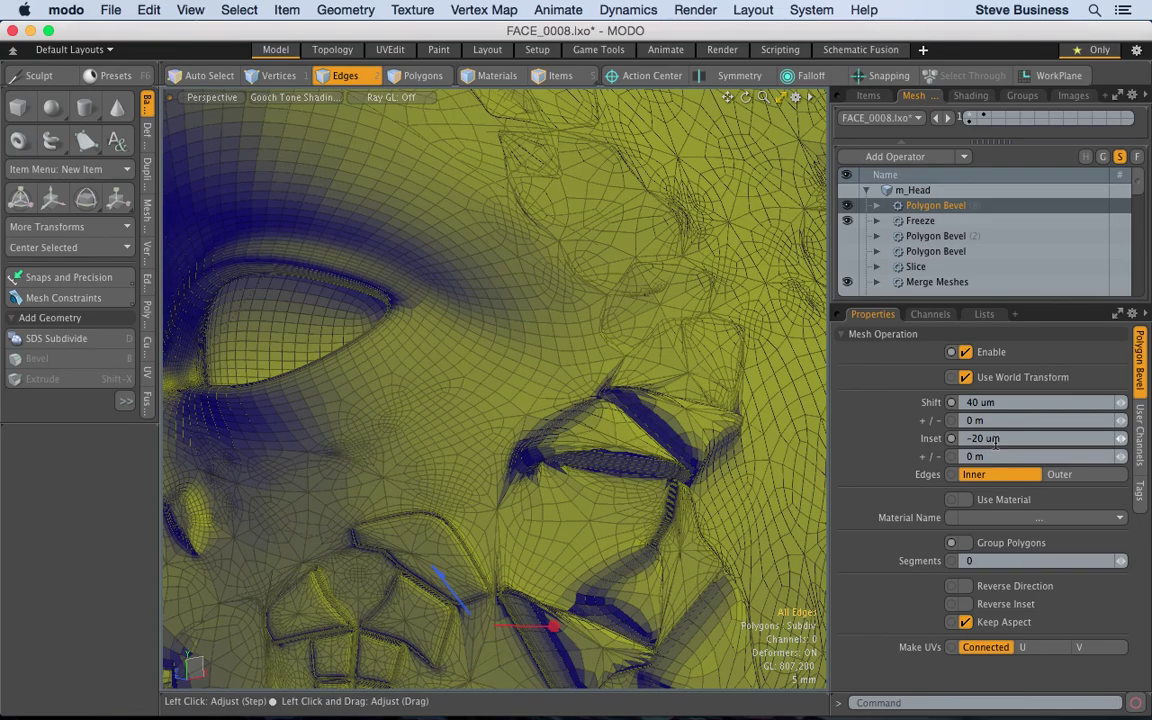
# Step: Set the top Polygon Bevel's Shift to 100 um and its Inset to 10 um
pyautogui.click(996, 440)
pyautogui.click(998, 402)
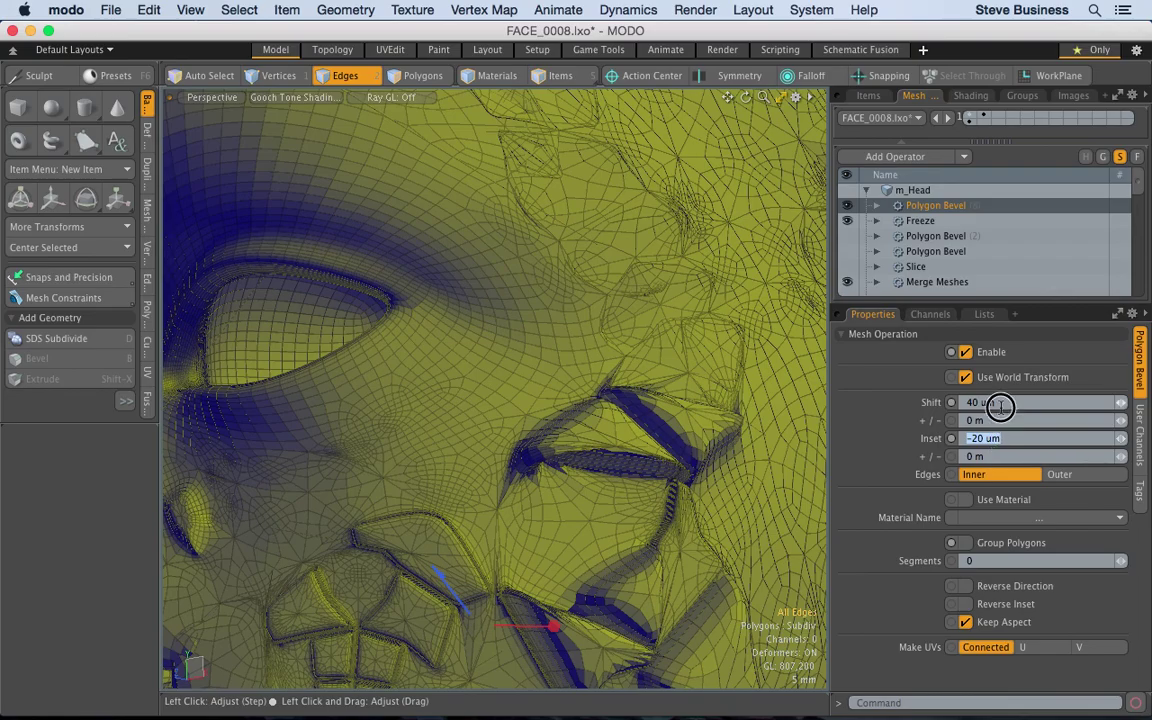
pyautogui.write('100um')
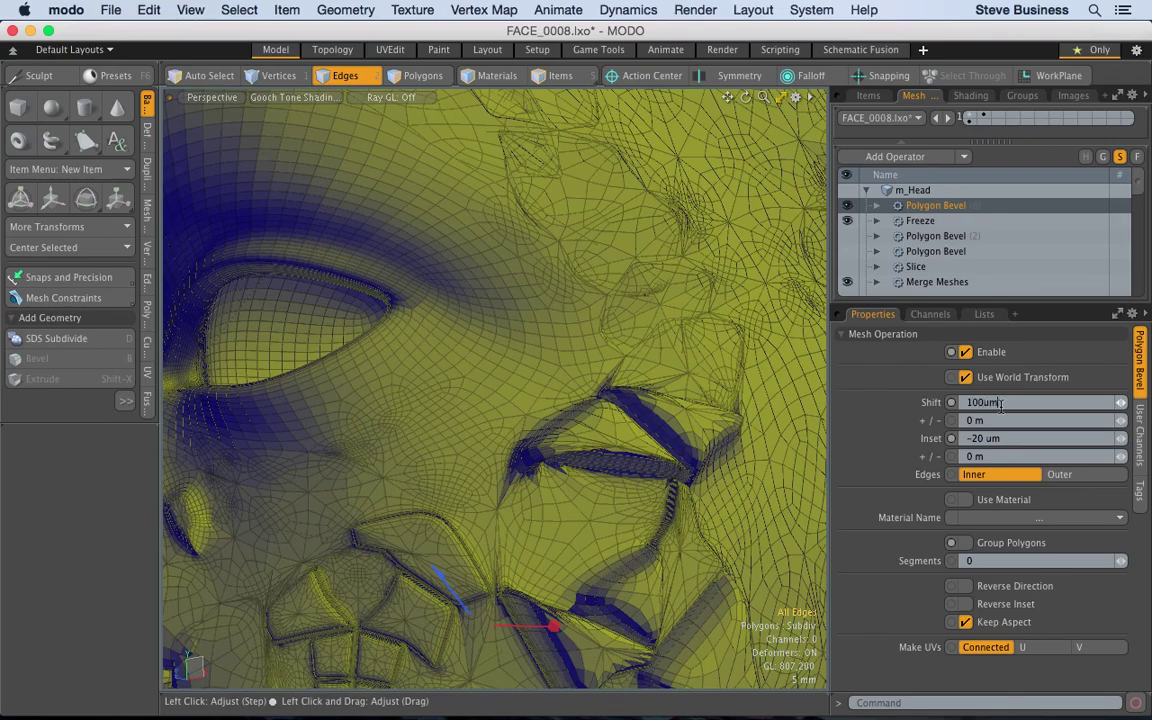
pyautogui.click(1007, 439)
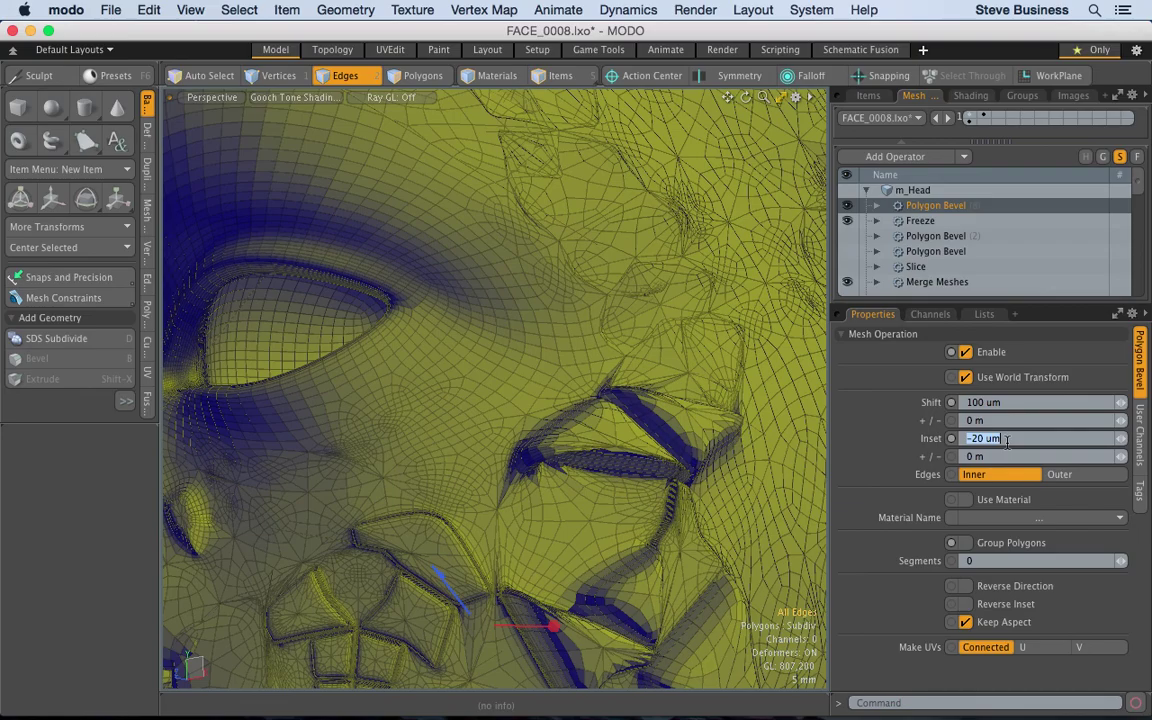
pyautogui.write('10um')
pyautogui.press('Return')
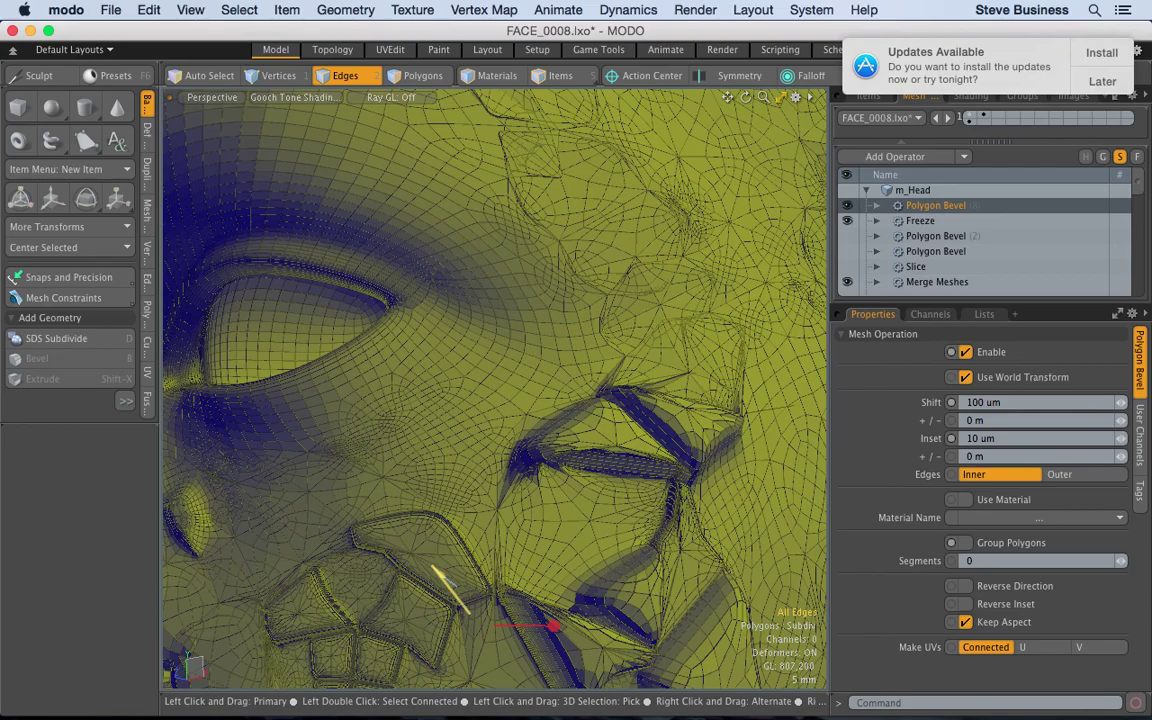
# Step: Postpone the system update notification until tomorrow
pyautogui.click(1104, 83)
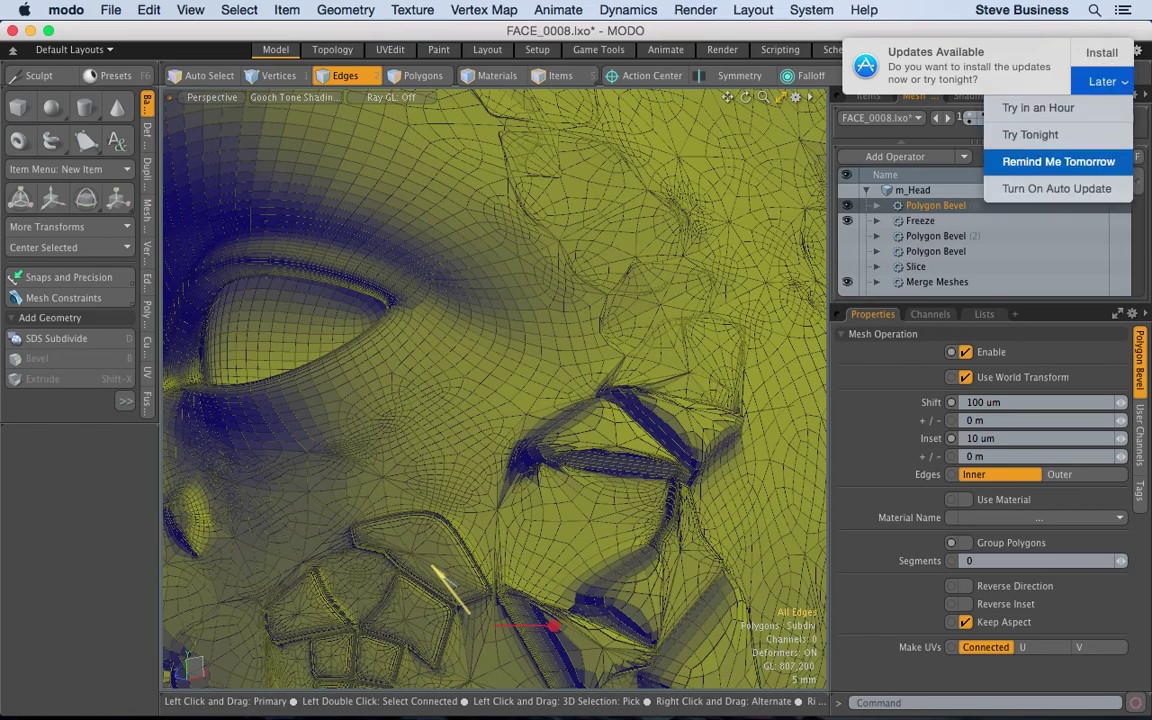
pyautogui.click(1058, 161)
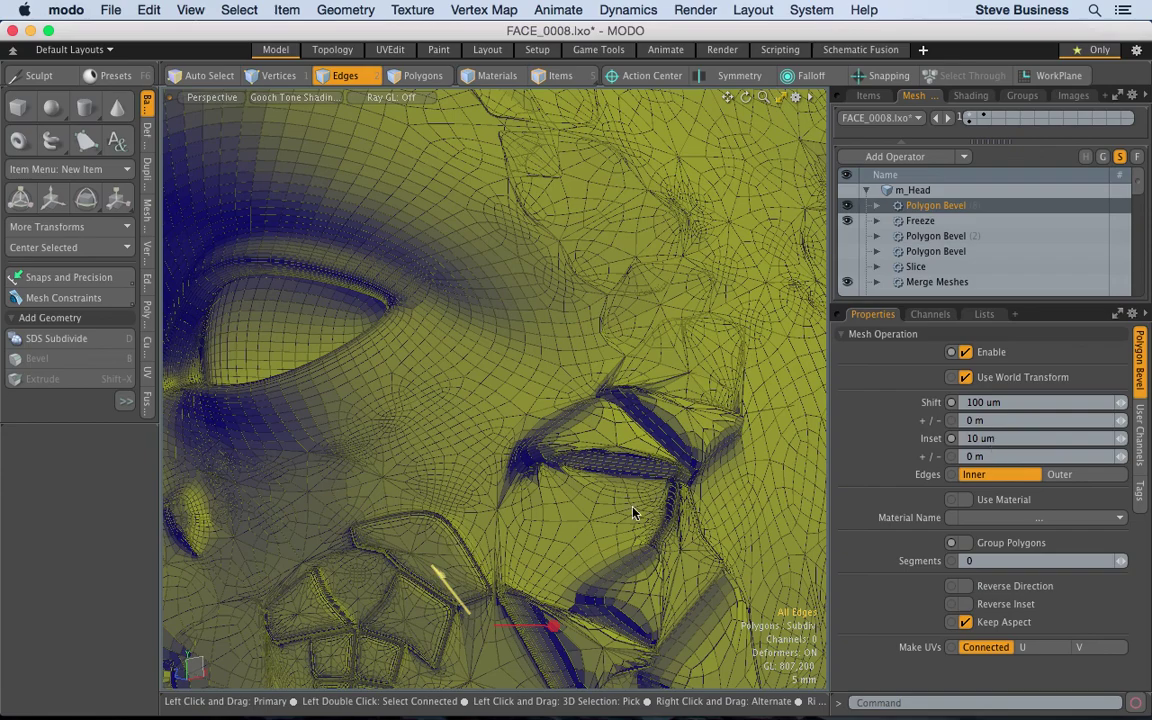
# Step: Try a stronger Polygon Bevel with a Shift of 2.5 mm and an Inset of 1 mm
pyautogui.click(998, 403)
pyautogui.write('2.5')
pyautogui.press('Tab')
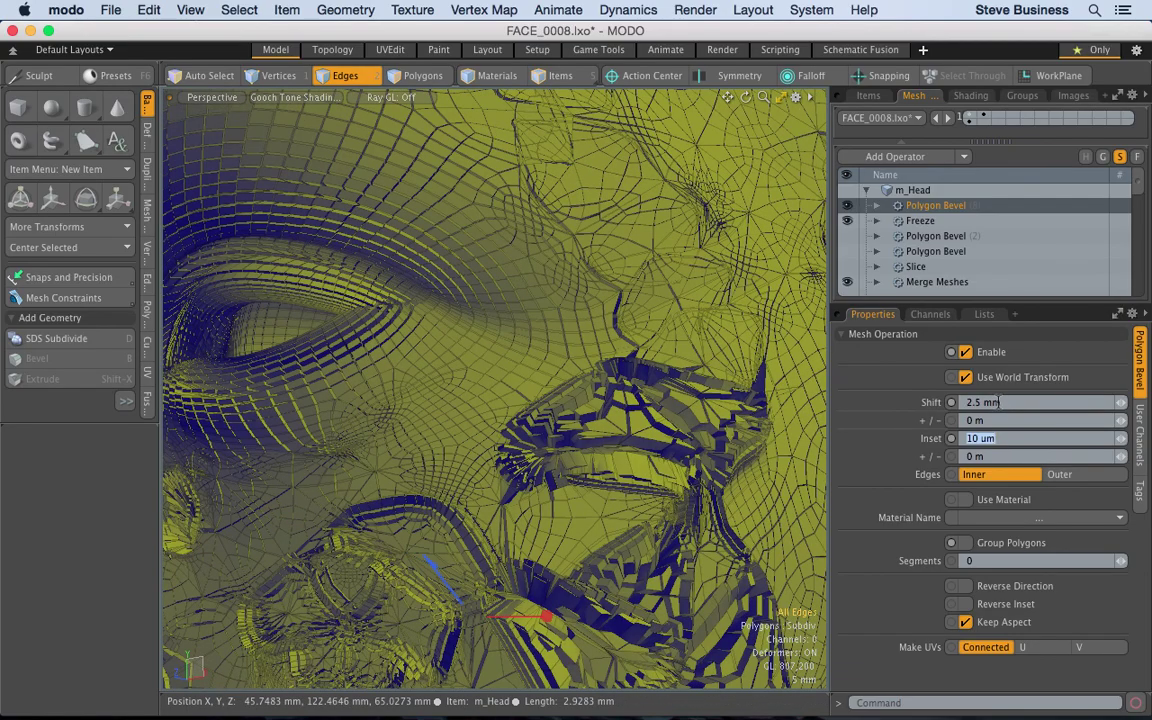
pyautogui.click(998, 402)
pyautogui.click(995, 438)
pyautogui.click(996, 438)
pyautogui.write('1mm')
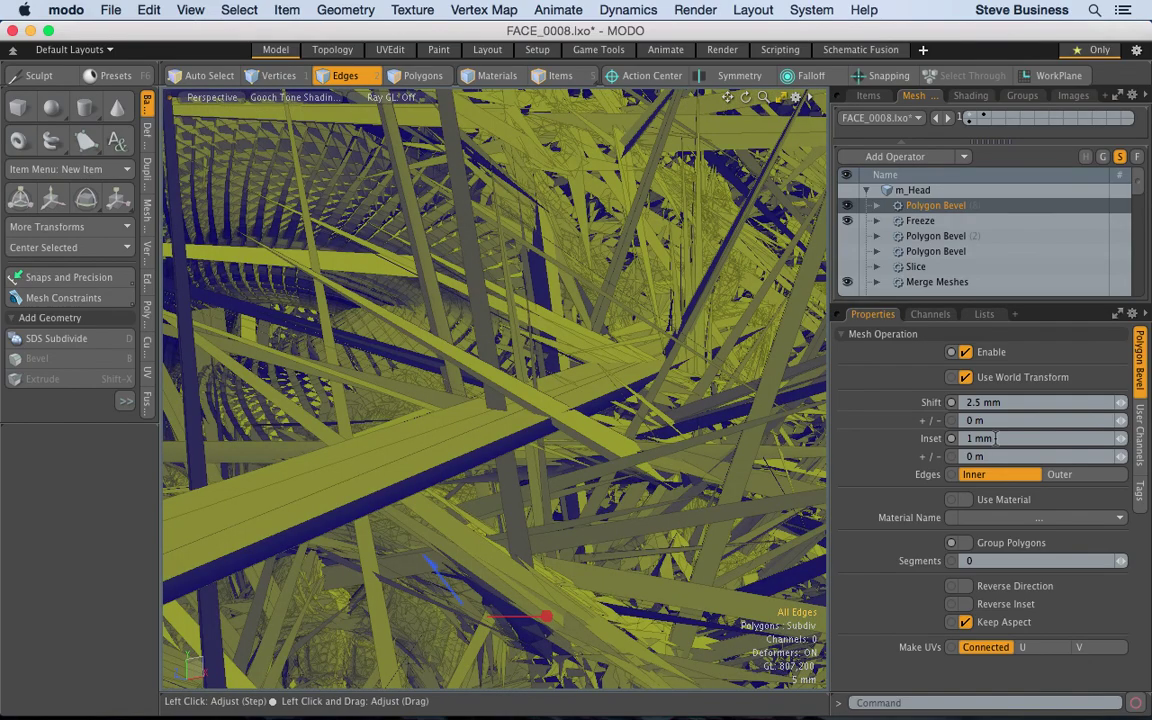
# Step: Set the top Polygon Bevel's Inset to .5 mm and its Shift to 1 mm
pyautogui.click(995, 438)
pyautogui.write('.5mm')
pyautogui.press('Return')
pyautogui.click(999, 402)
pyautogui.write('1mm')
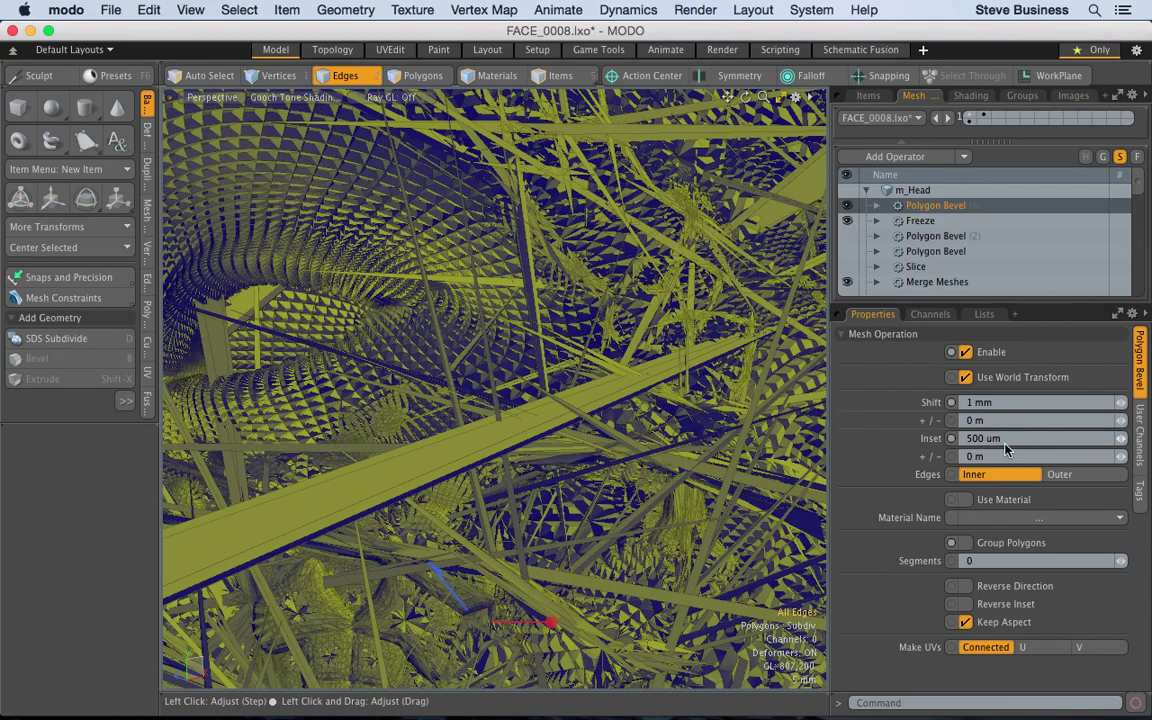
# Step: Set the top Polygon Bevel's Inset to 20 um and inspect the beveled head from several angles
pyautogui.click(1005, 437)
pyautogui.write('20um')
pyautogui.press('Return')
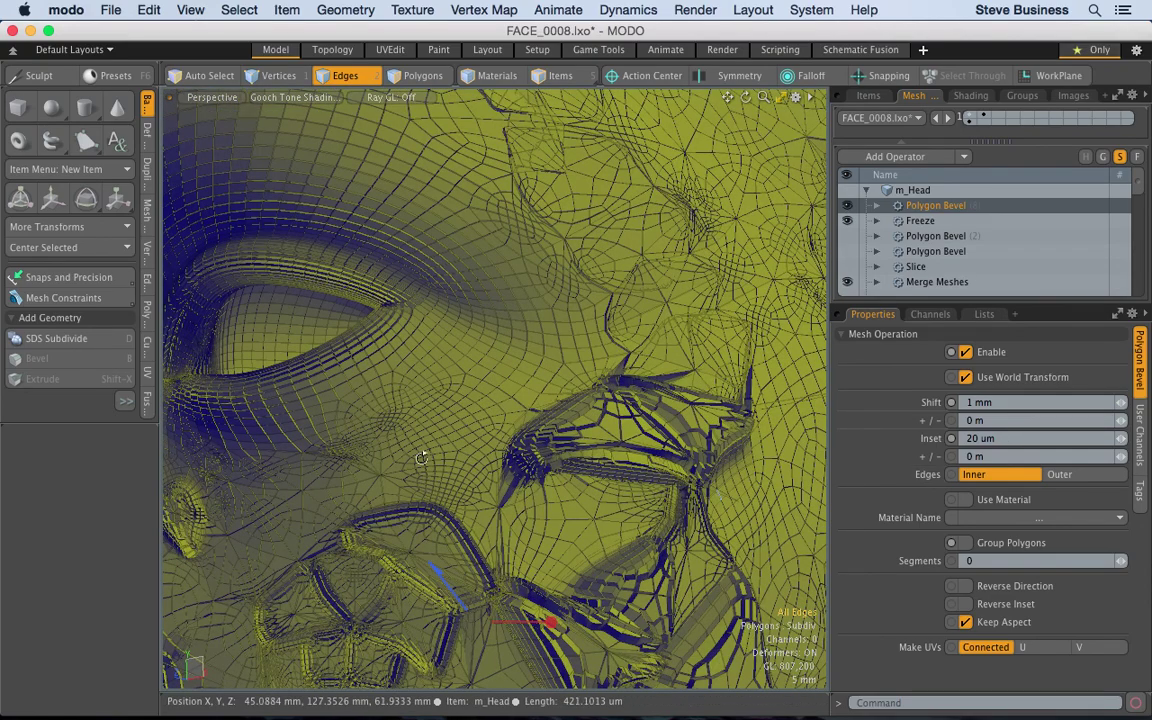
pyautogui.press('alt')
pyautogui.keyDown('alt'); pyautogui.moveTo(420, 453); pyautogui.dragTo(518, 494); pyautogui.keyUp('alt')
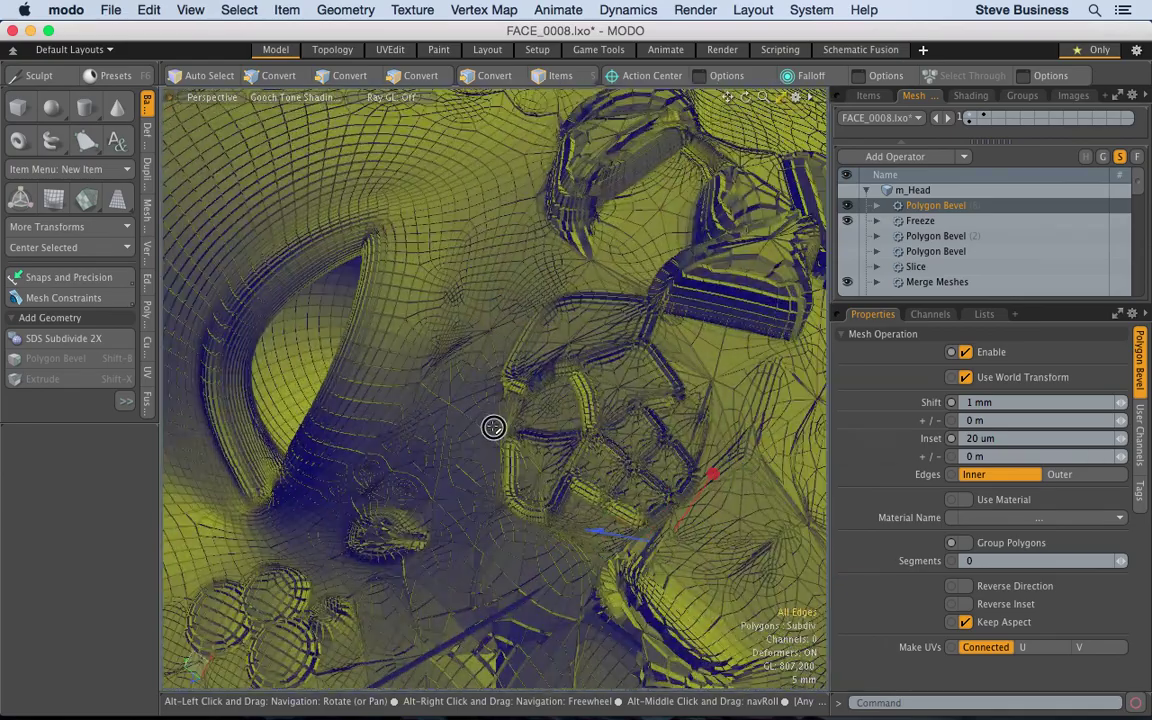
pyautogui.keyDown('alt'); pyautogui.moveTo(493, 427); pyautogui.dragTo(389, 448); pyautogui.keyUp('alt')
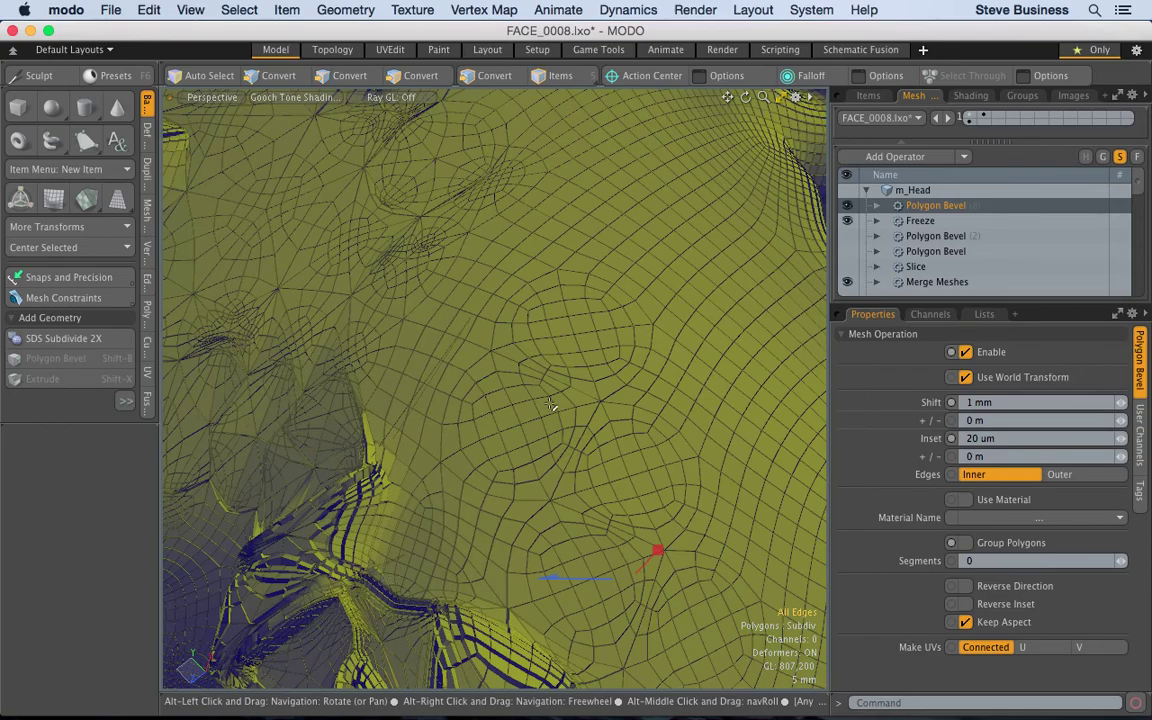
pyautogui.moveTo(762, 97)
pyautogui.mouseDown()
pyautogui.moveTo(738, 100)
pyautogui.moveTo(762, 98)
pyautogui.mouseUp()
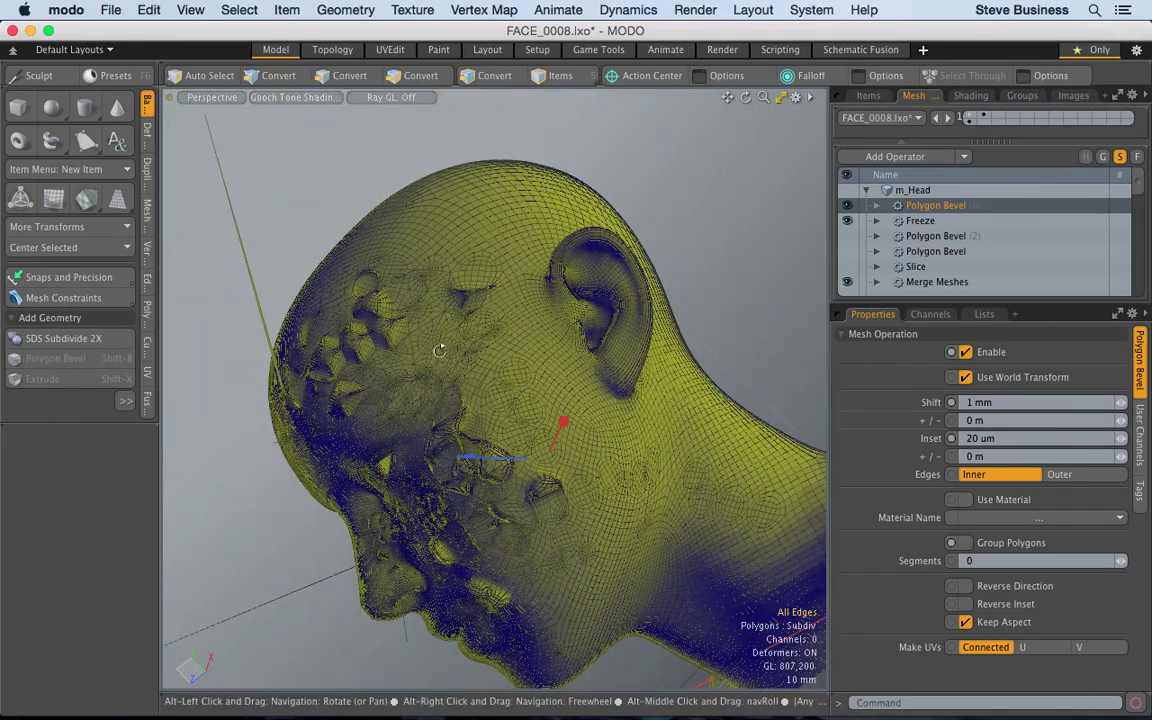
pyautogui.keyDown('alt'); pyautogui.moveTo(396, 312); pyautogui.dragTo(566, 273); pyautogui.keyUp('alt')
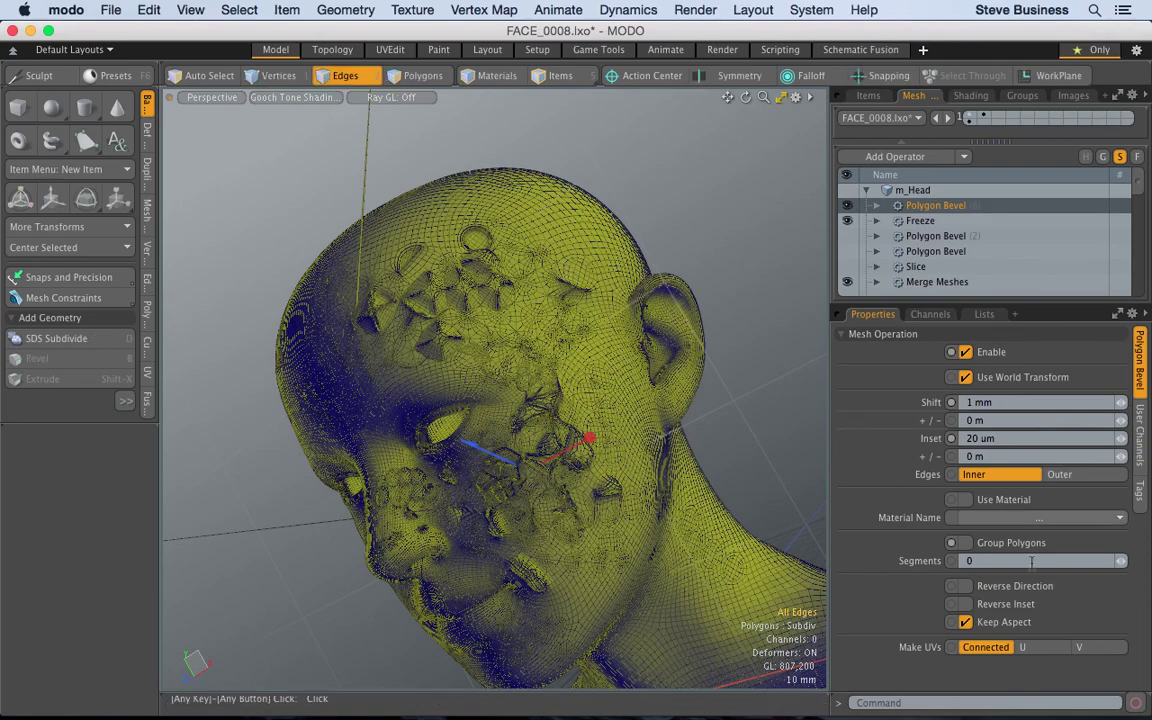
# Step: Set the top Polygon Bevel's Inset to 10 um and its Shift to .5 mm
pyautogui.click(1004, 438)
pyautogui.write('10')
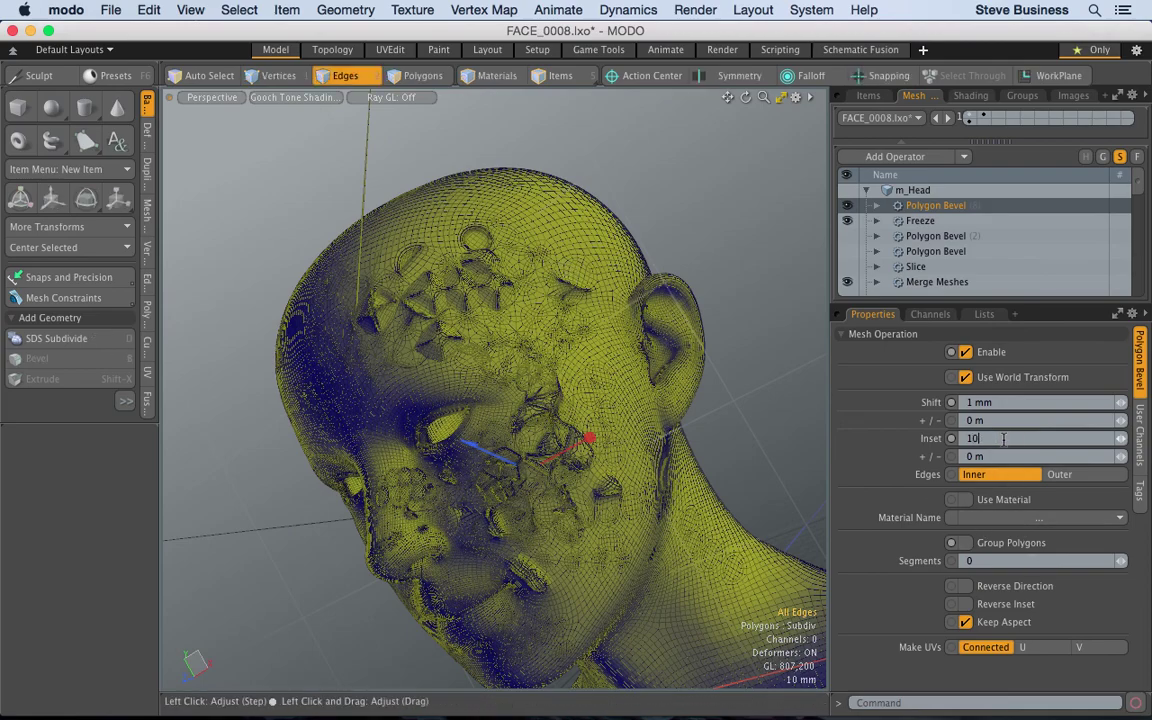
pyautogui.press('Return')
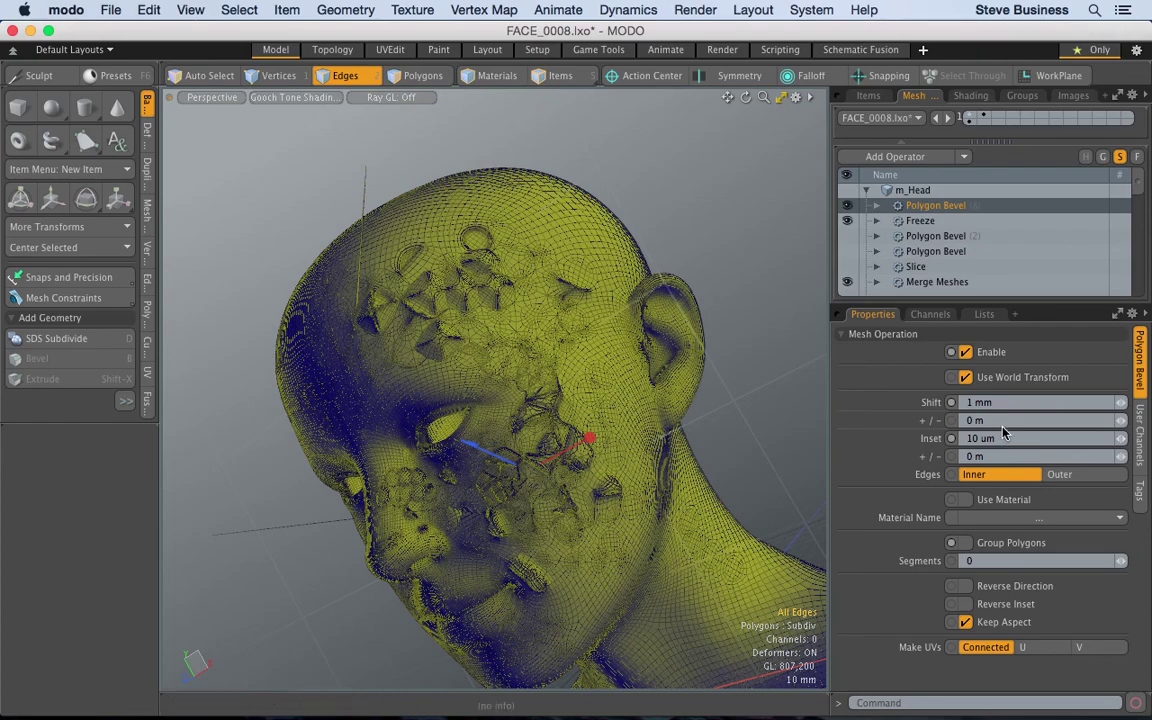
pyautogui.click(989, 402)
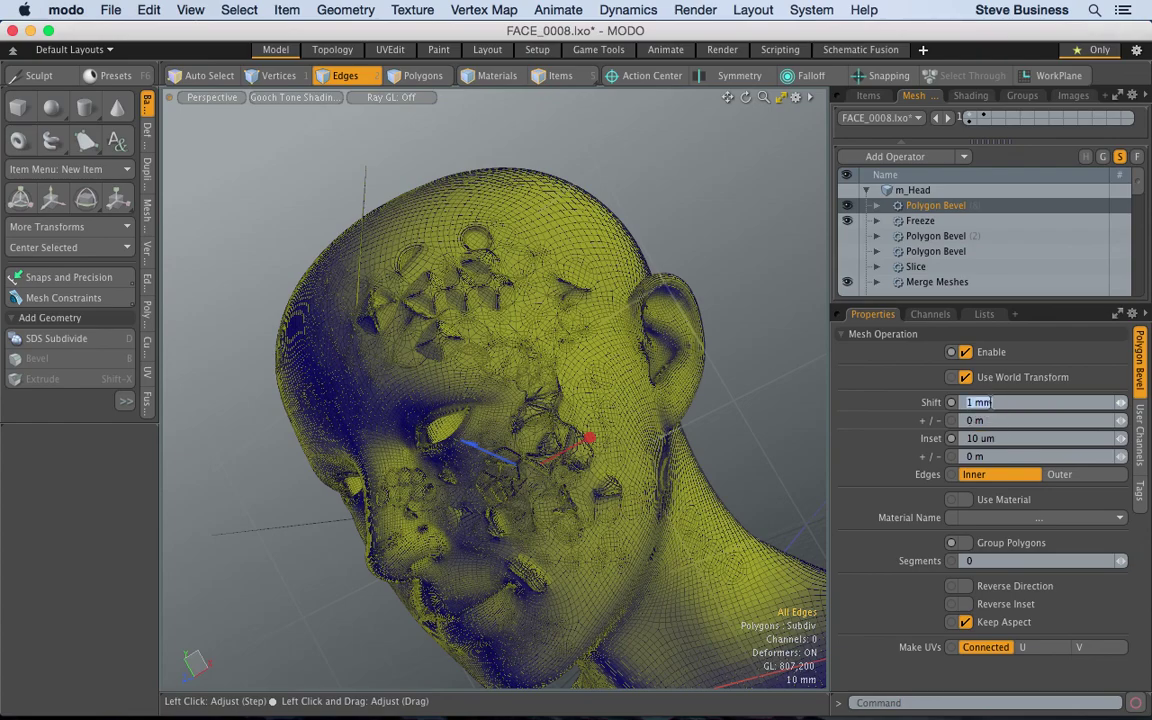
pyautogui.write('.5mm')
pyautogui.press('Return')
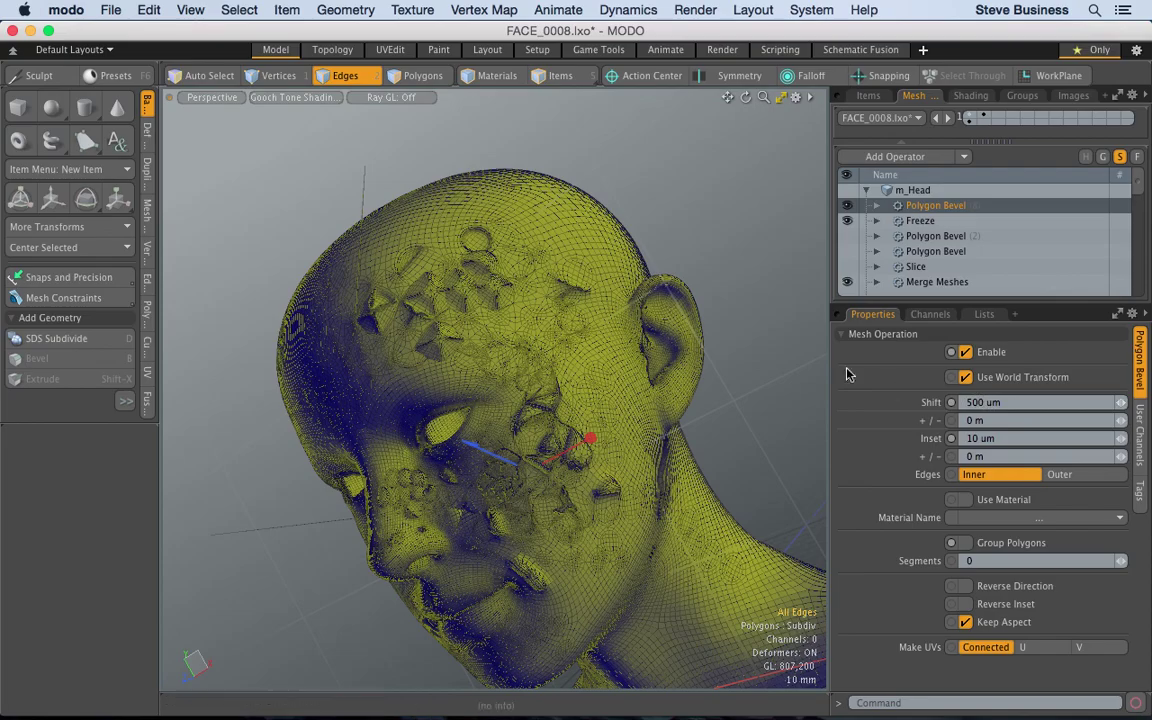
# Step: View the face more from the front and set the top Polygon Bevel's Shift to 200 um
pyautogui.keyDown('alt'); pyautogui.moveTo(323, 297); pyautogui.dragTo(417, 218); pyautogui.keyUp('alt')
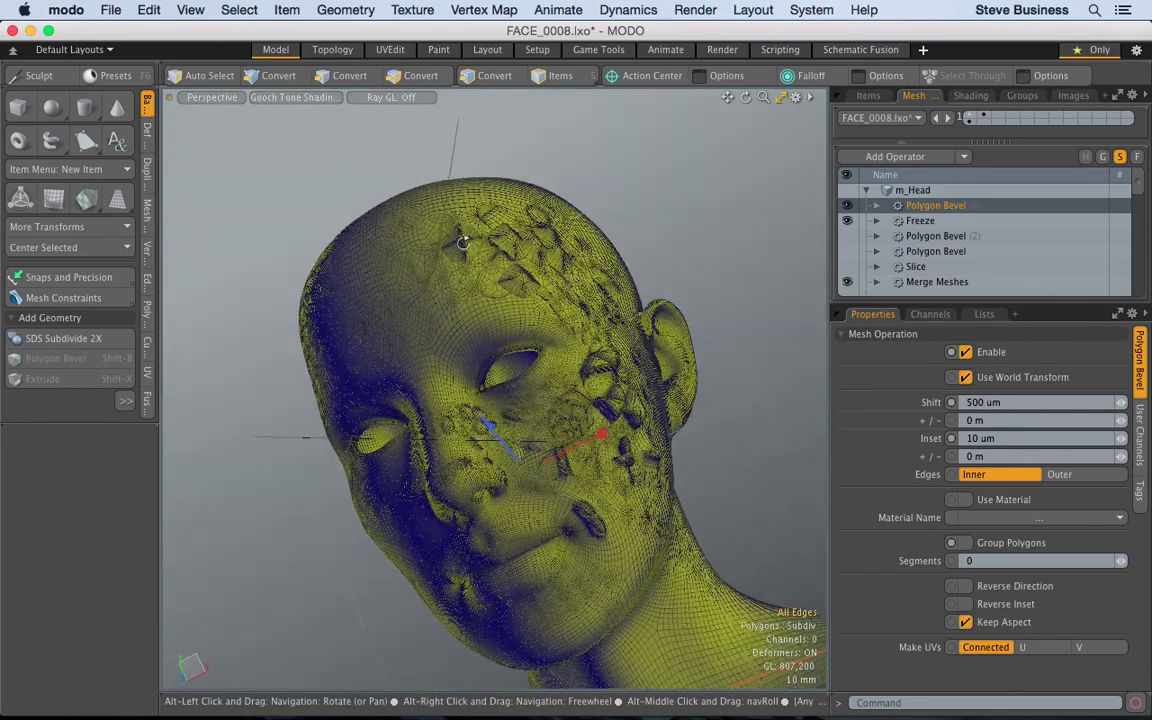
pyautogui.click(1016, 401)
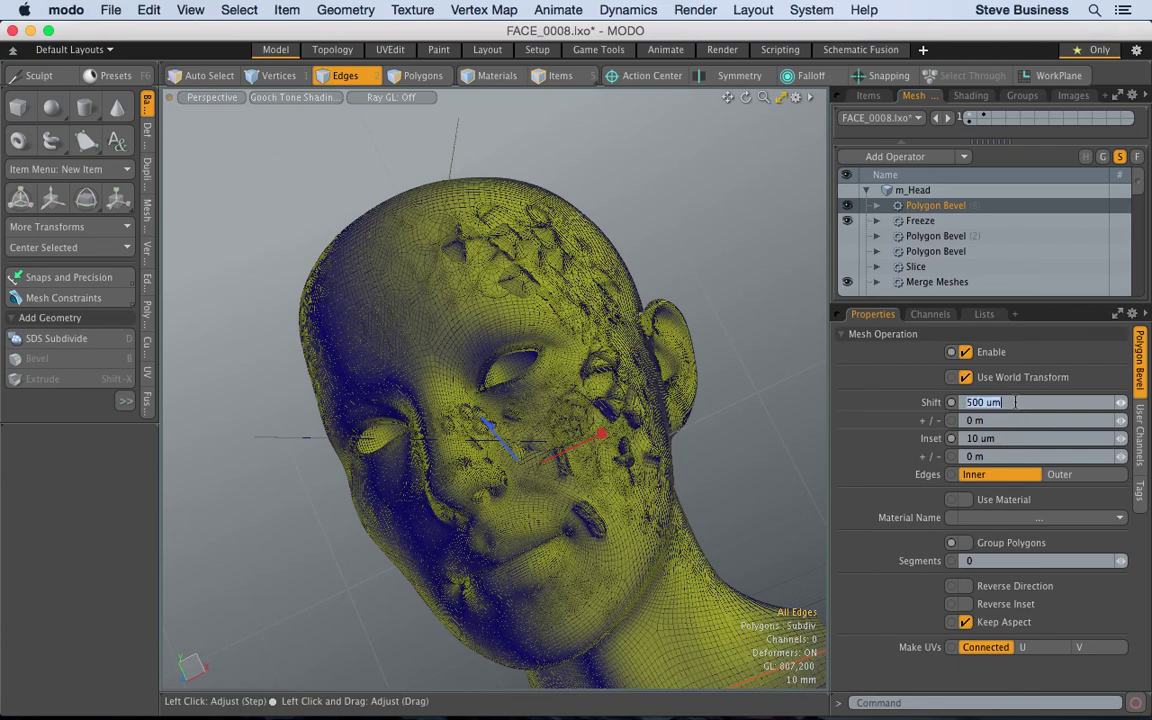
pyautogui.write('200u')
pyautogui.press('Return')
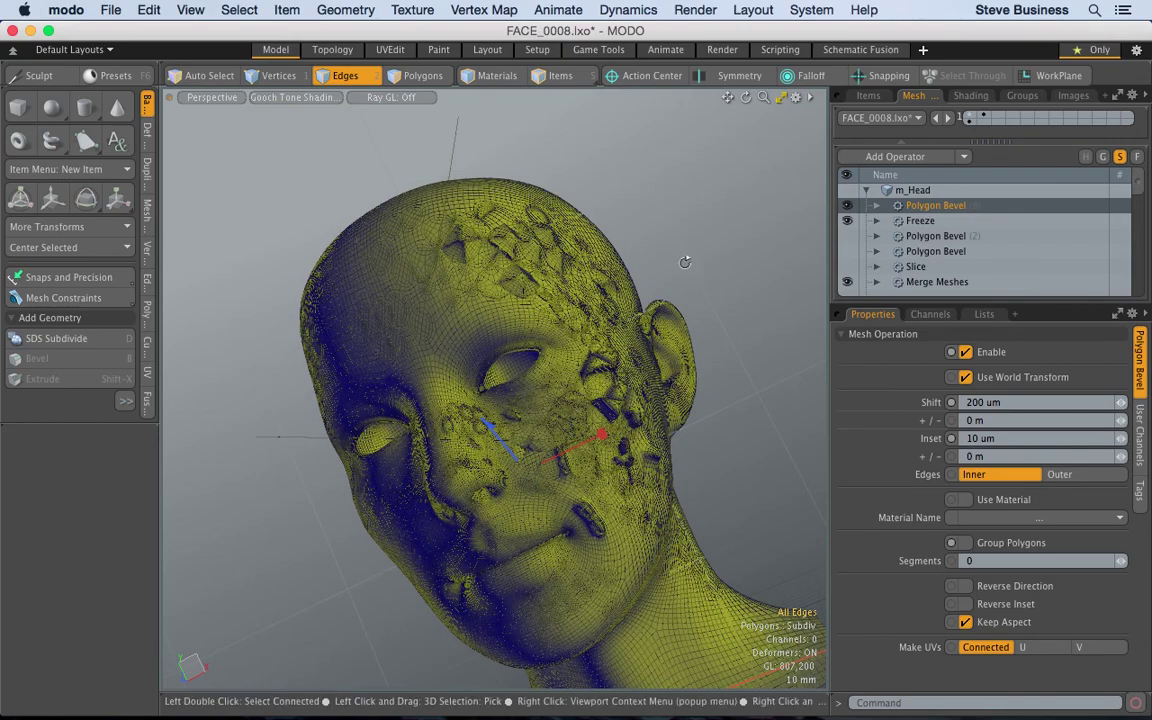
# Step: Set the top Polygon Bevel's Shift to 50 um and check the result on the side of the head
pyautogui.press('alt')
pyautogui.keyDown('alt'); pyautogui.moveTo(684, 261); pyautogui.dragTo(593, 295); pyautogui.keyUp('alt')
pyautogui.click(1008, 404)
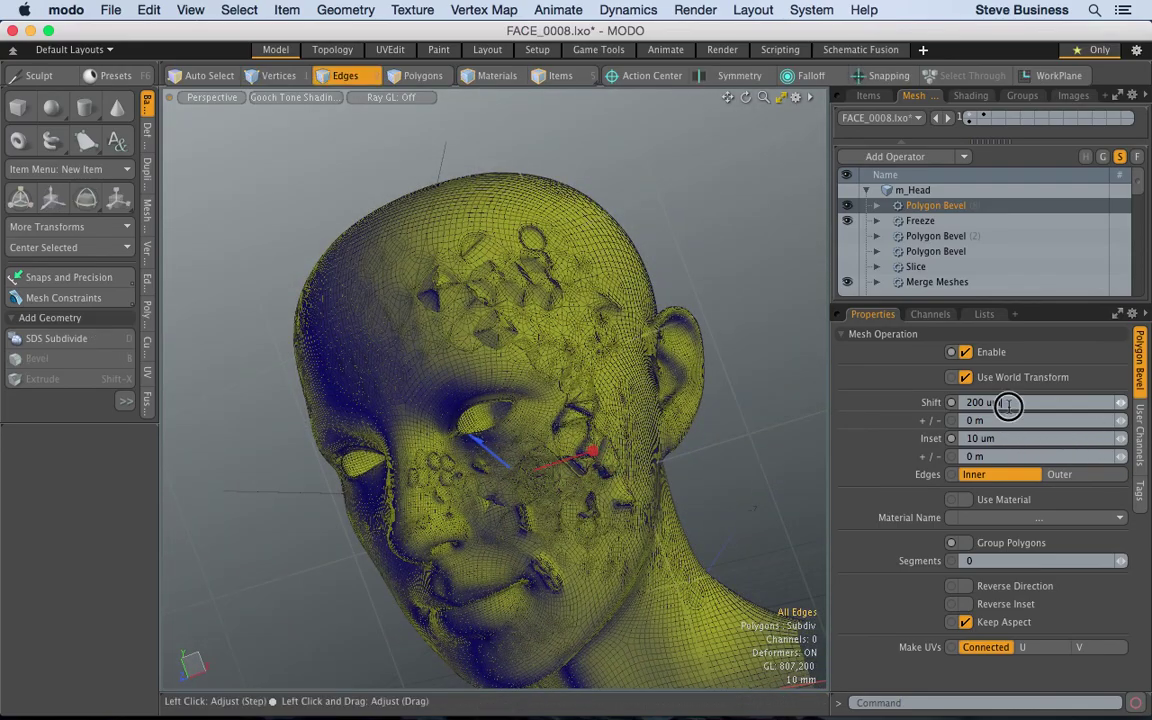
pyautogui.write('50um')
pyautogui.press('Return')
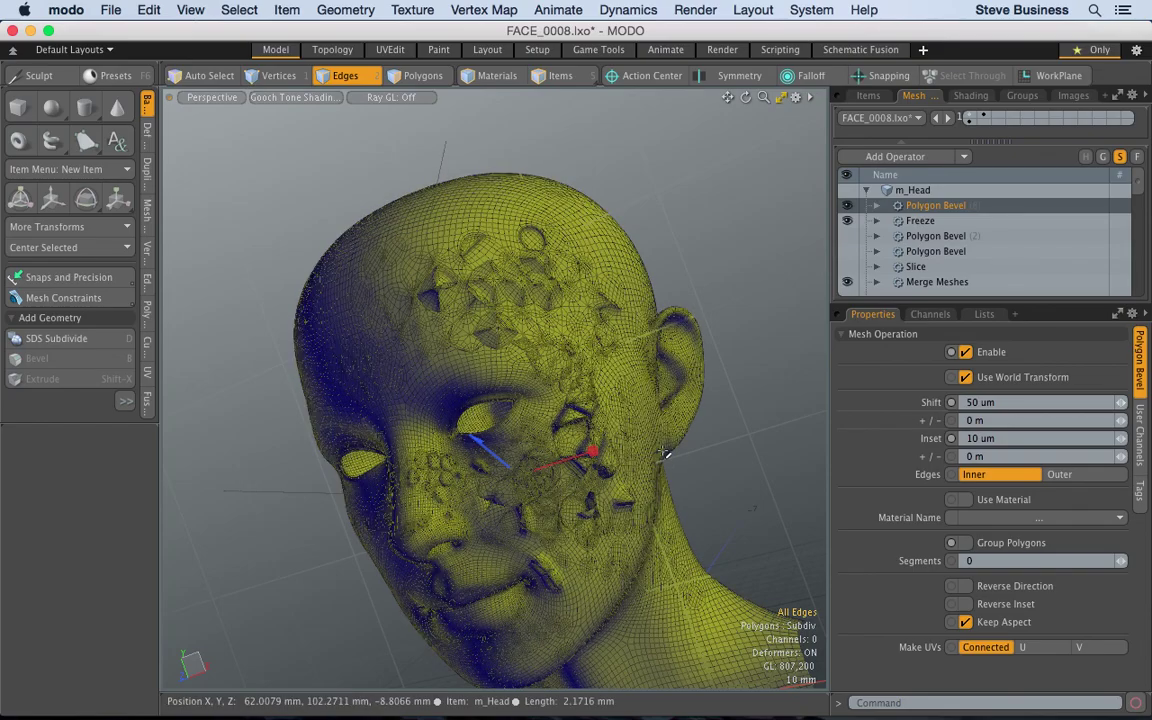
pyautogui.keyDown('alt'); pyautogui.moveTo(702, 427); pyautogui.dragTo(565, 462); pyautogui.keyUp('alt')
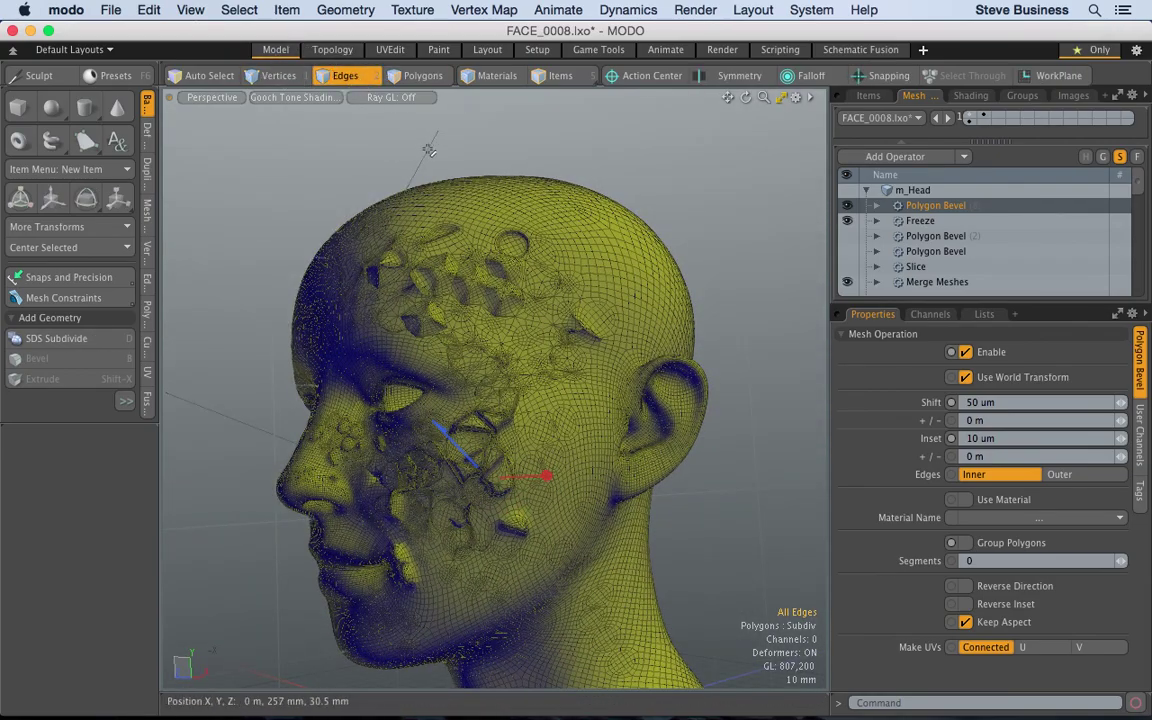
# Step: Select the stray edges sticking out of the forehead and the nose area and remove them with a Delete mesh operation
pyautogui.click(303, 264)
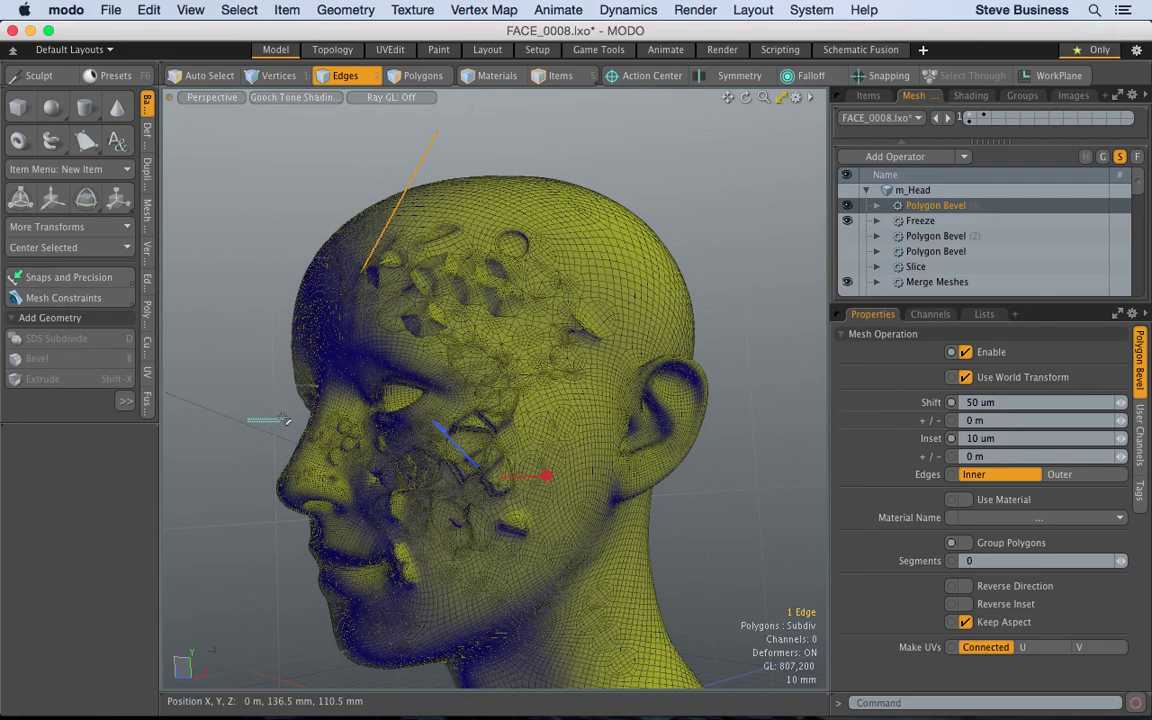
pyautogui.keyDown('alt'); pyautogui.moveTo(329, 406); pyautogui.dragTo(306, 416); pyautogui.keyUp('alt')
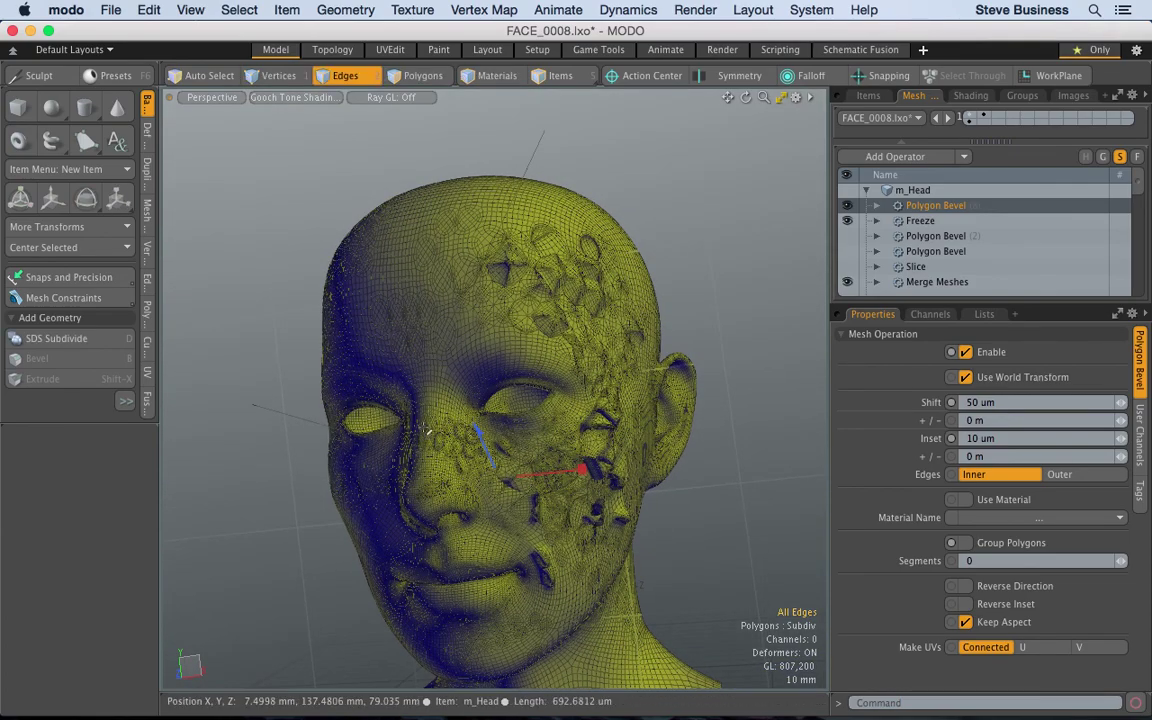
pyautogui.click(306, 416)
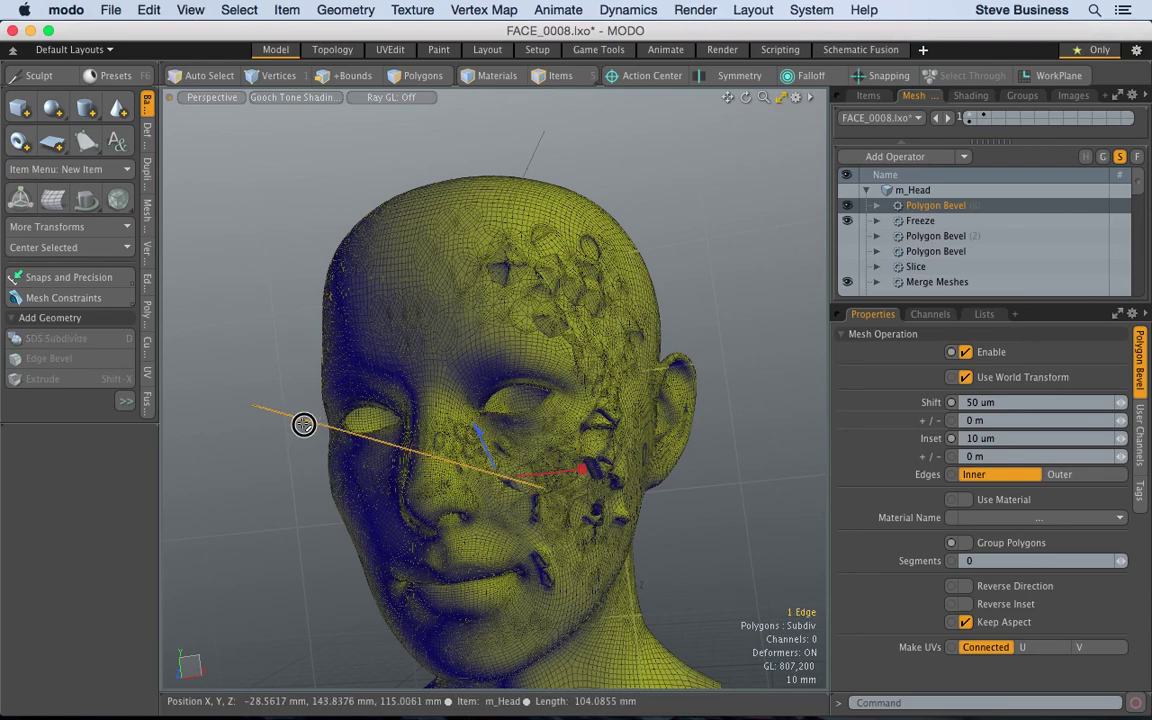
pyautogui.keyDown('shift'); pyautogui.click(530, 158); pyautogui.keyUp('shift')
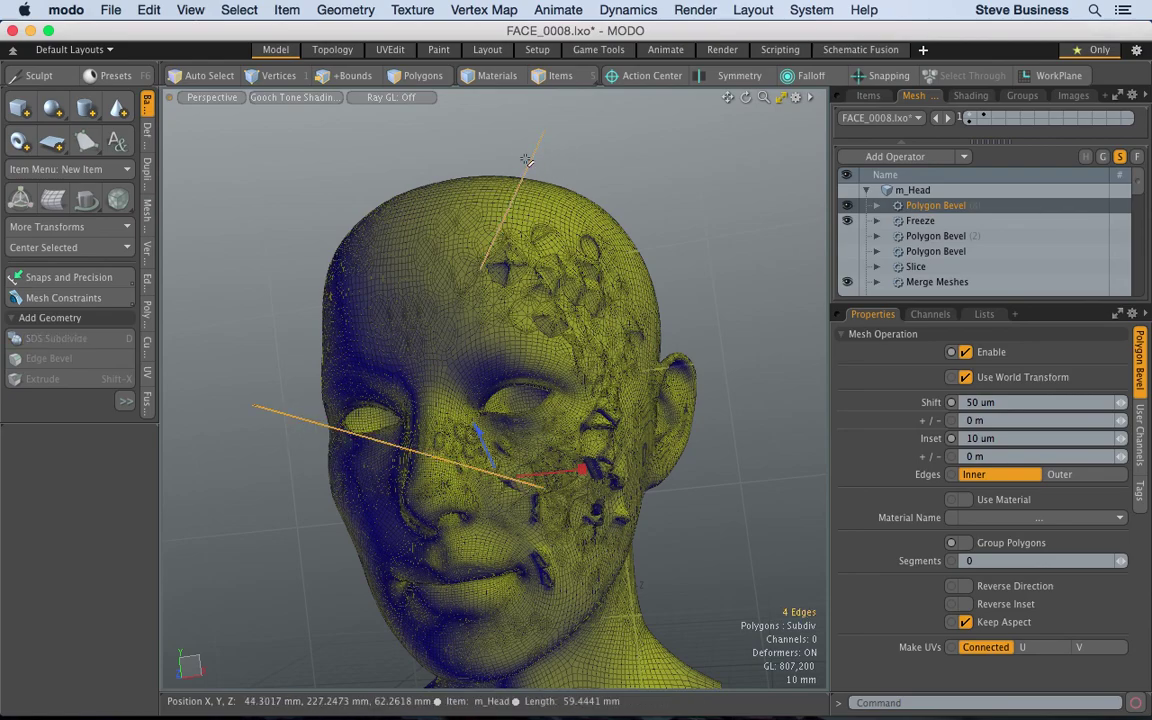
pyautogui.click(959, 156)
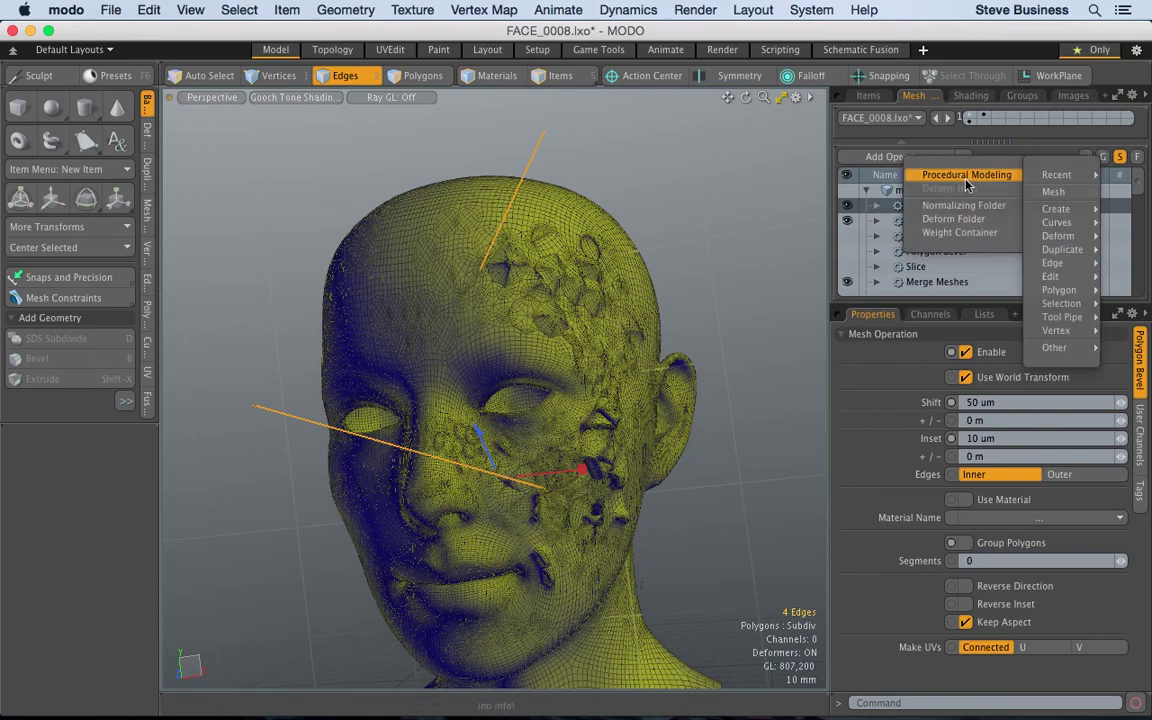
pyautogui.moveTo(1058, 287)
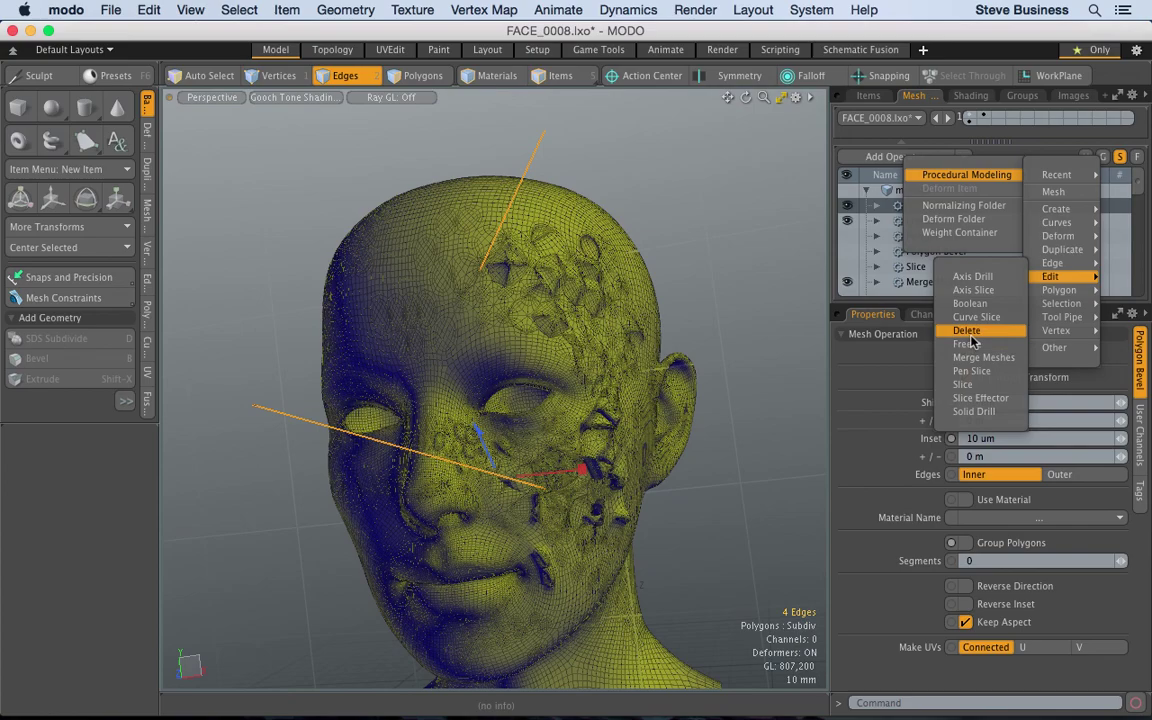
pyautogui.press('Escape')
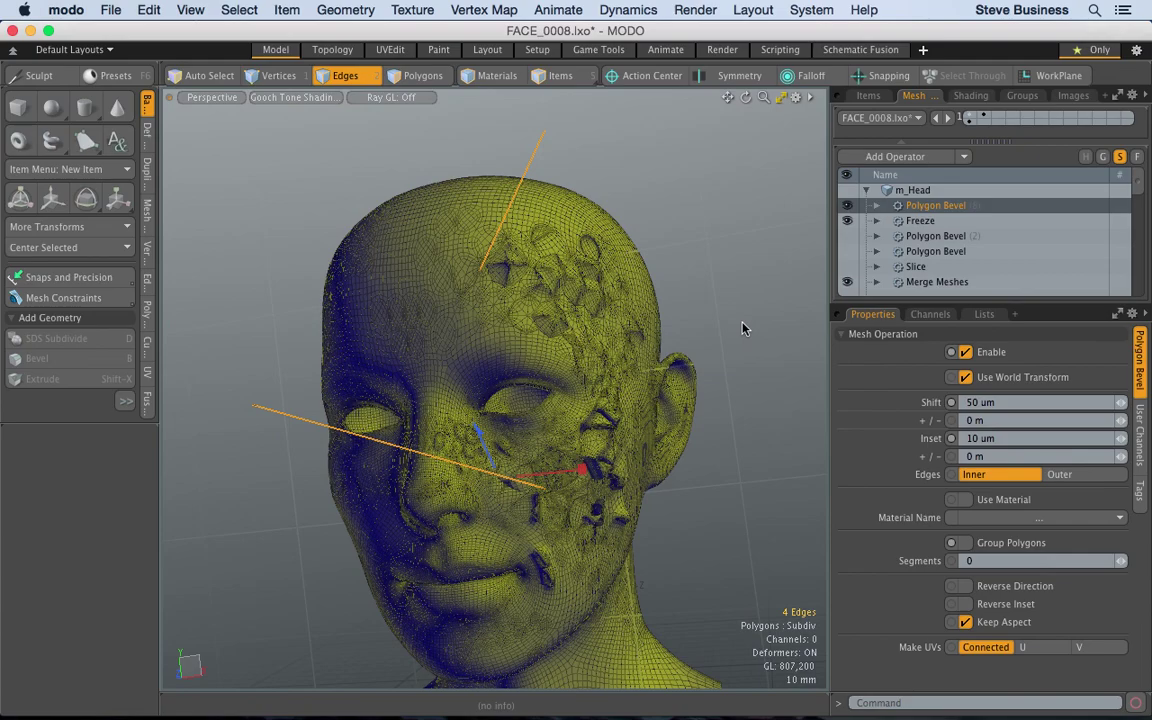
pyautogui.press('Delete')
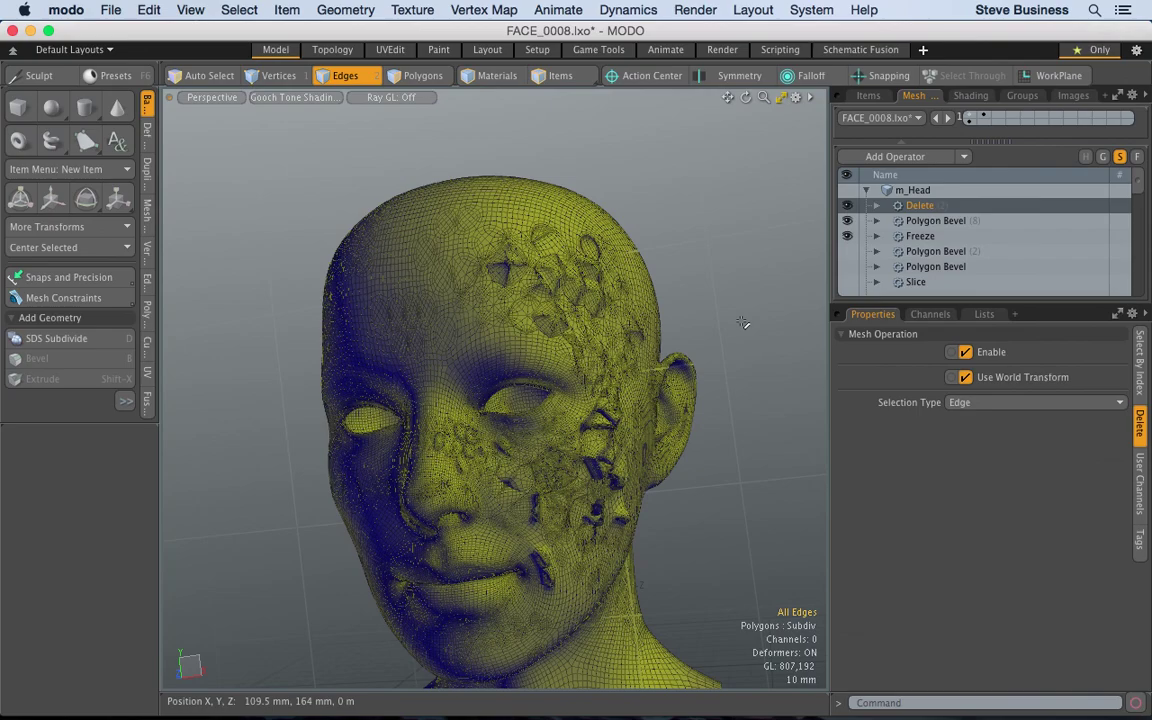
pyautogui.keyDown('alt'); pyautogui.moveTo(743, 321); pyautogui.dragTo(546, 302); pyautogui.keyUp('alt')
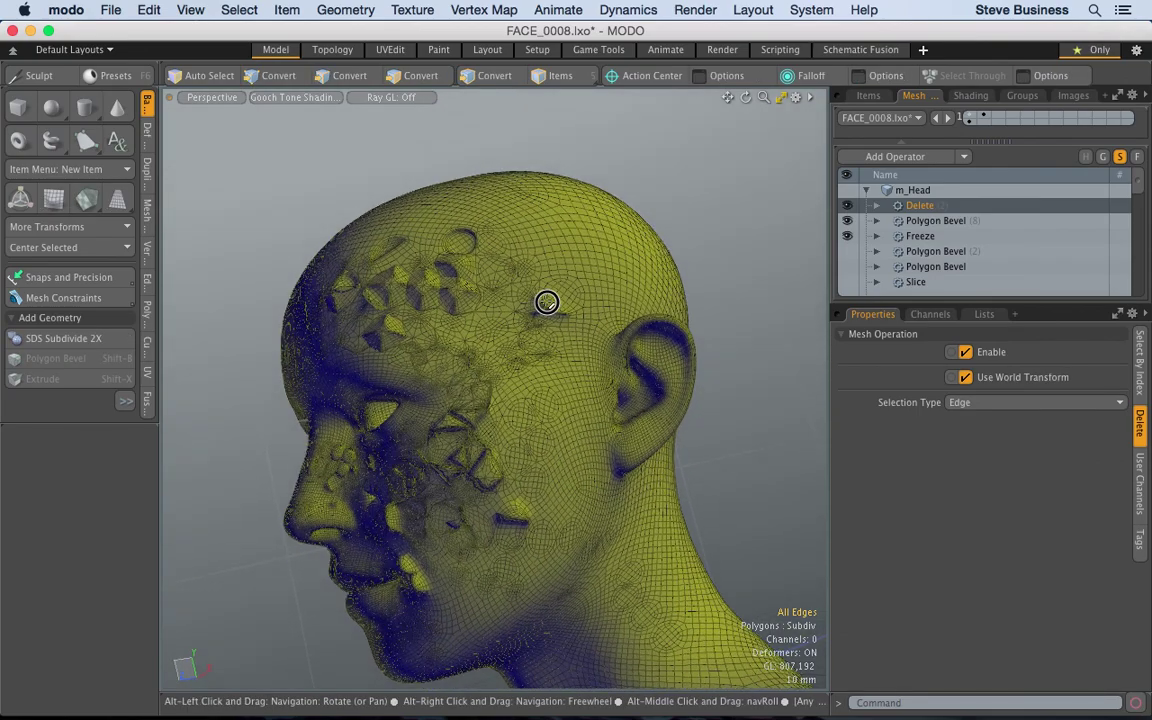
# Step: Save the scene as a new incremental version, FACE_0009.lxo, and turn the head to view the damaged side of the face
pyautogui.click(110, 11)
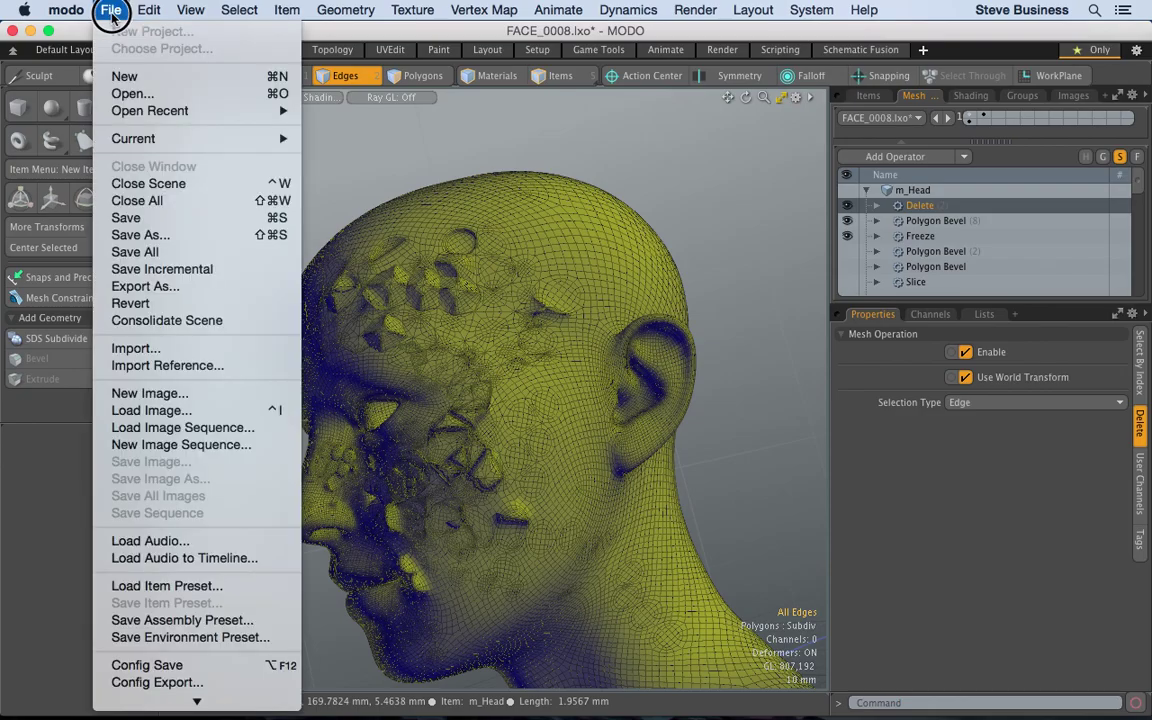
pyautogui.click(162, 269)
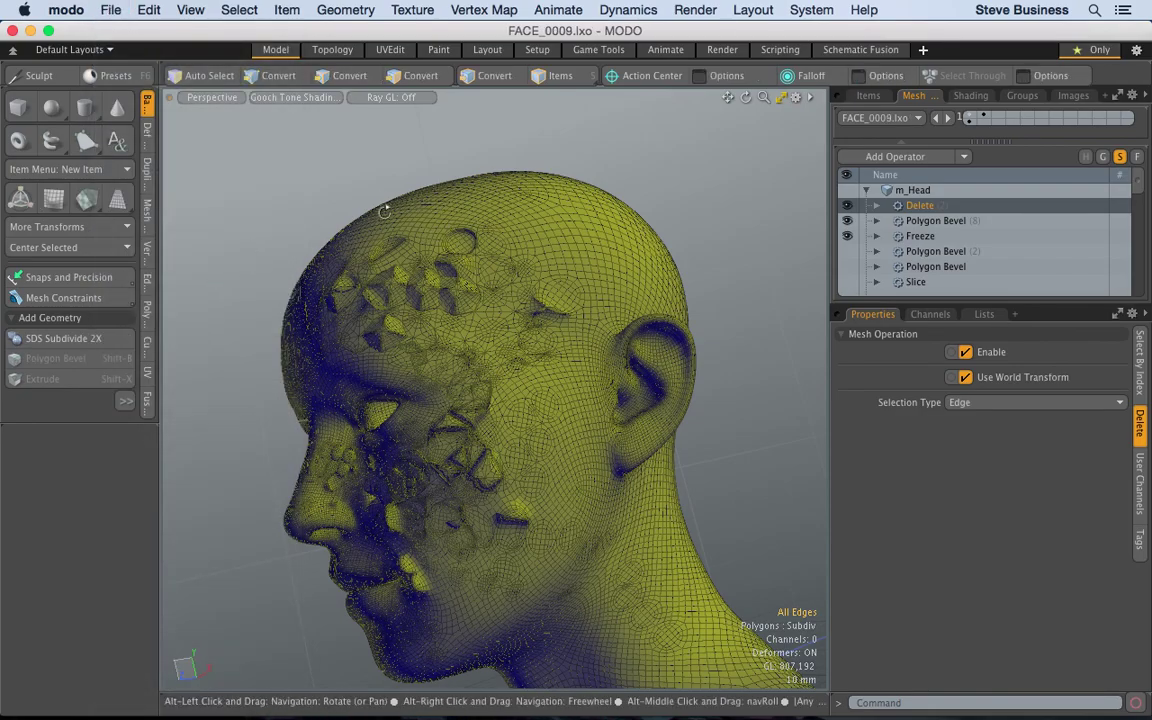
pyautogui.keyDown('alt'); pyautogui.moveTo(317, 163); pyautogui.dragTo(548, 172); pyautogui.keyUp('alt')
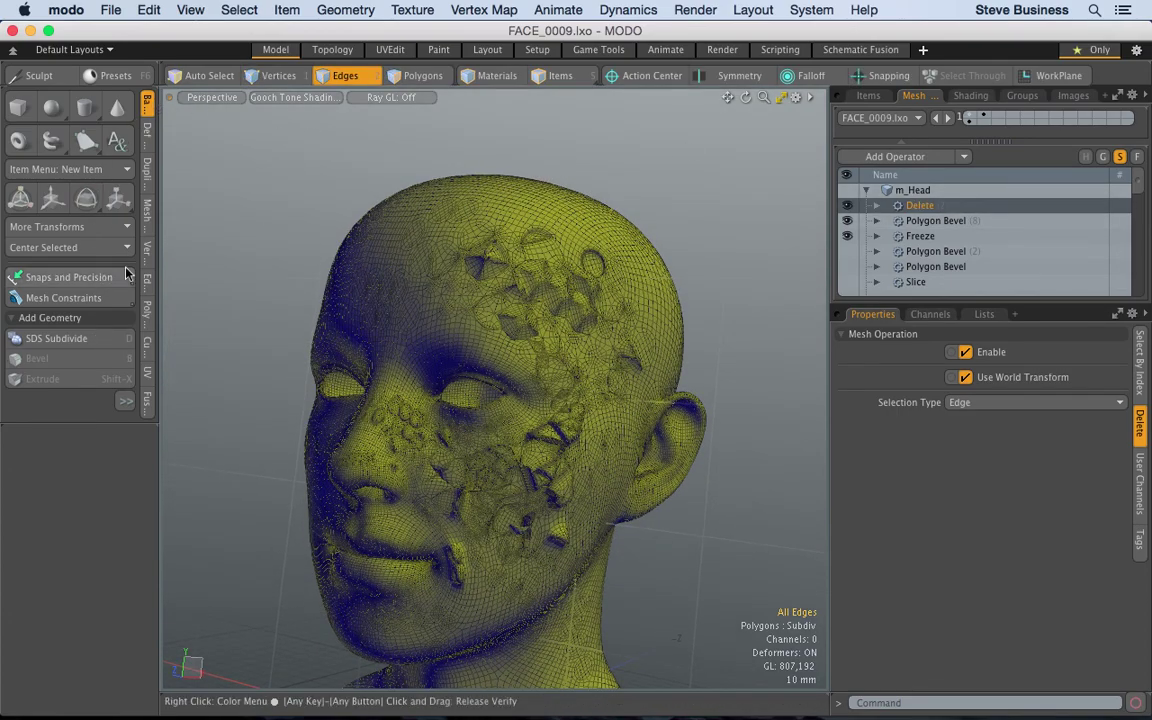
# Step: Try Automatic Retopology on the head mesh in the Topology layout, with Quads Only turned off
pyautogui.click(336, 48)
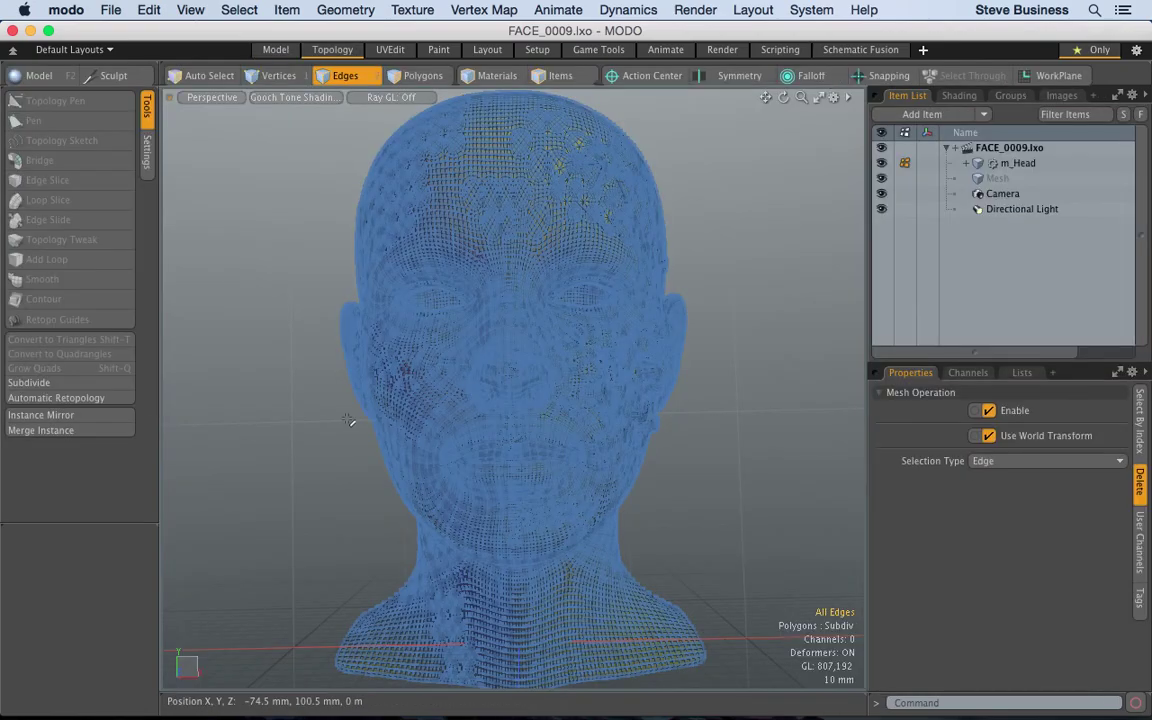
pyautogui.keyDown('alt'); pyautogui.moveTo(616, 237); pyautogui.dragTo(538, 256); pyautogui.keyUp('alt')
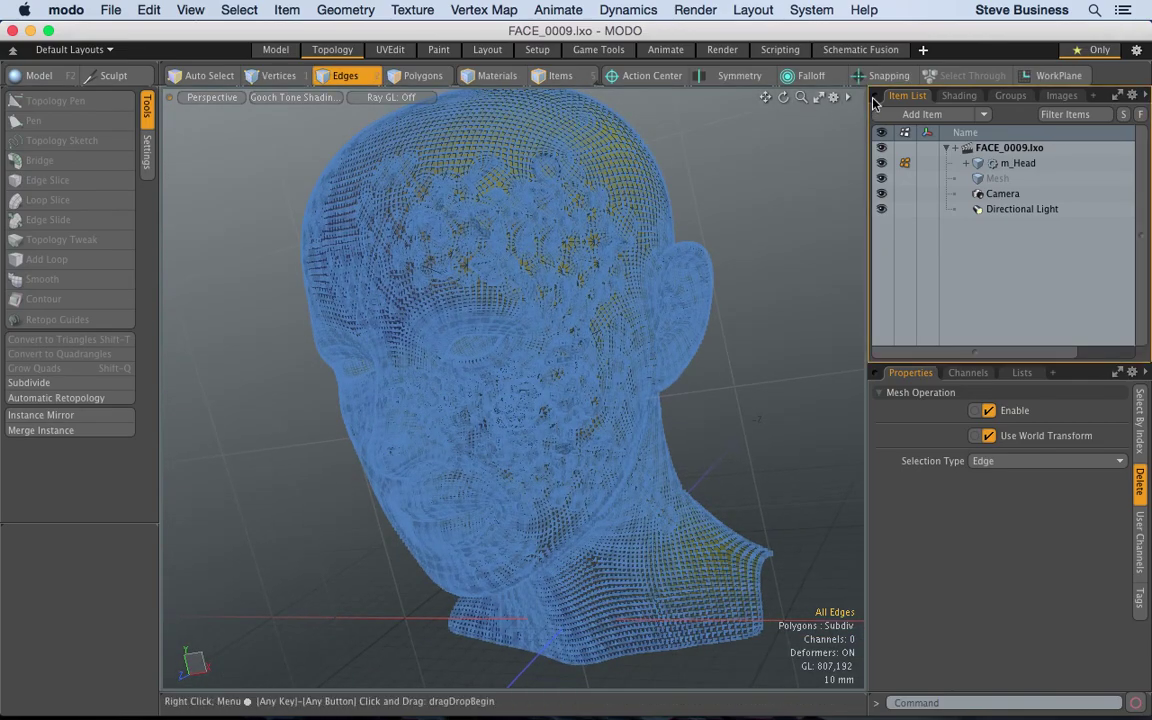
pyautogui.scroll(6, 513, 388)
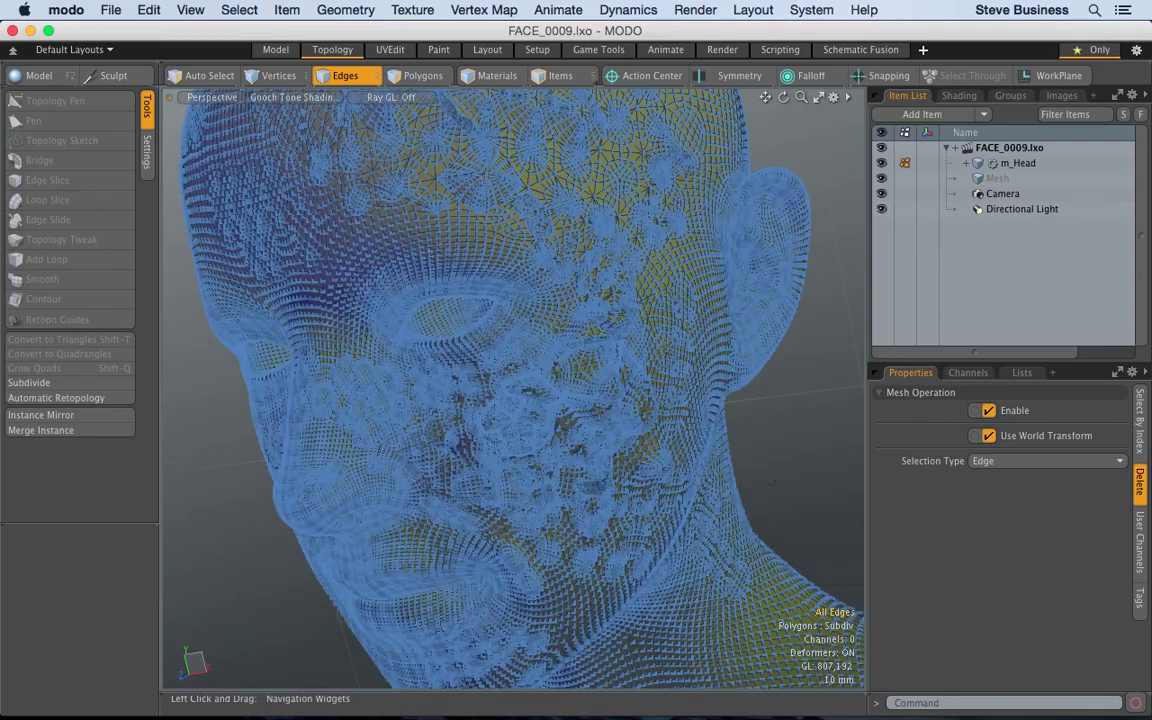
pyautogui.scroll(-6, 513, 388)
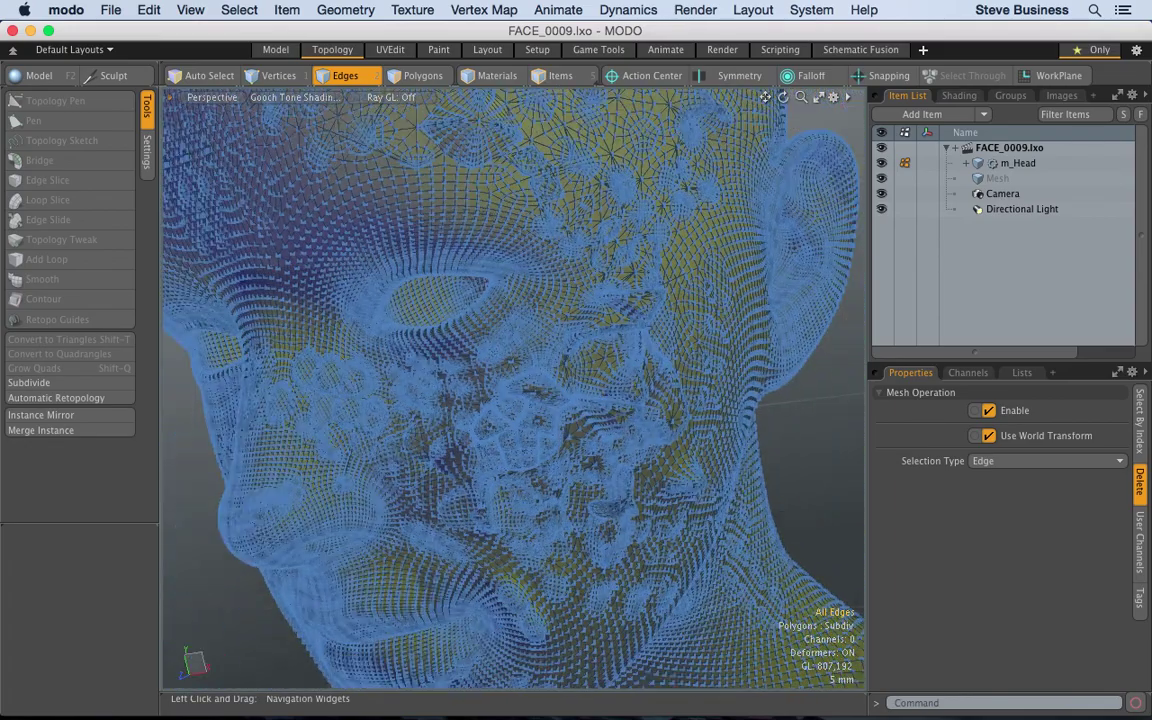
pyautogui.keyDown('alt'); pyautogui.moveTo(386, 468); pyautogui.dragTo(430, 320); pyautogui.keyUp('alt')
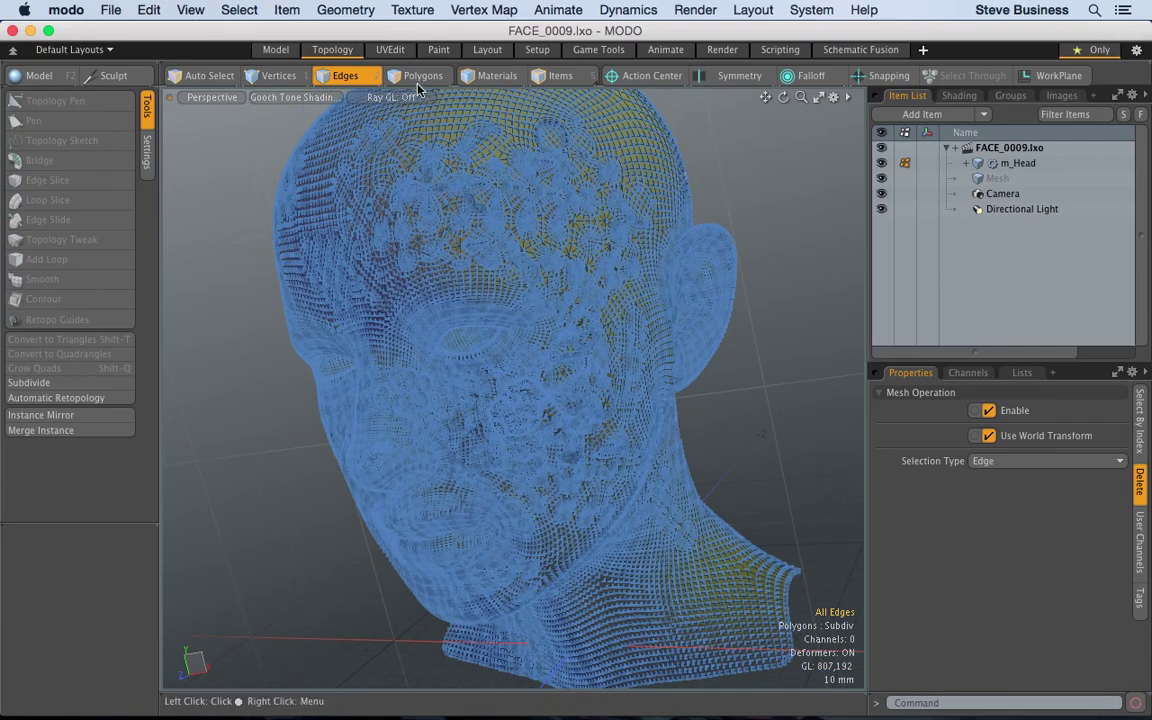
pyautogui.click(93, 398)
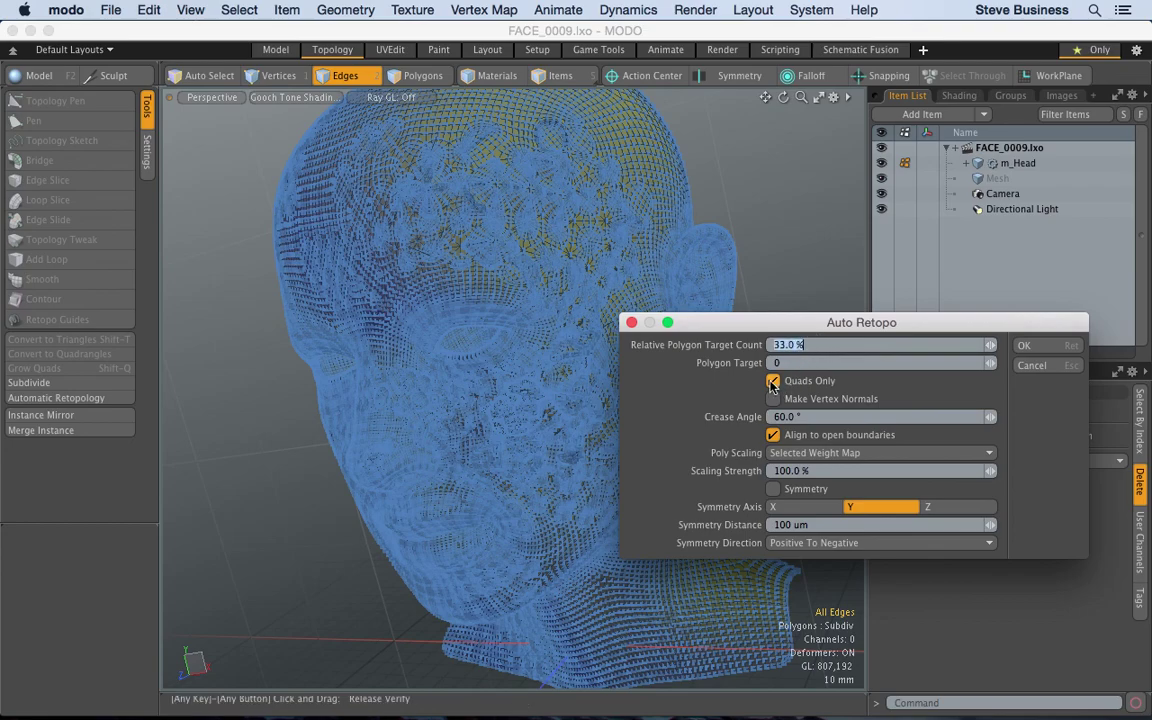
pyautogui.moveTo(810, 344); pyautogui.dragTo(767, 344)
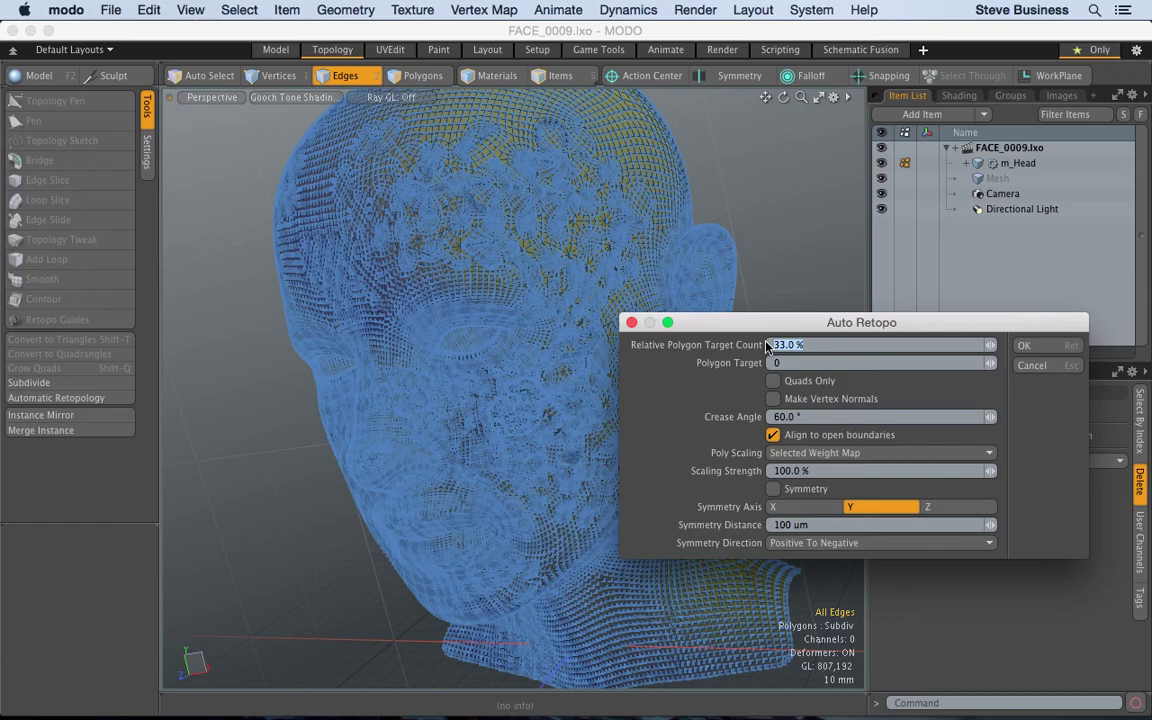
pyautogui.click(1025, 348)
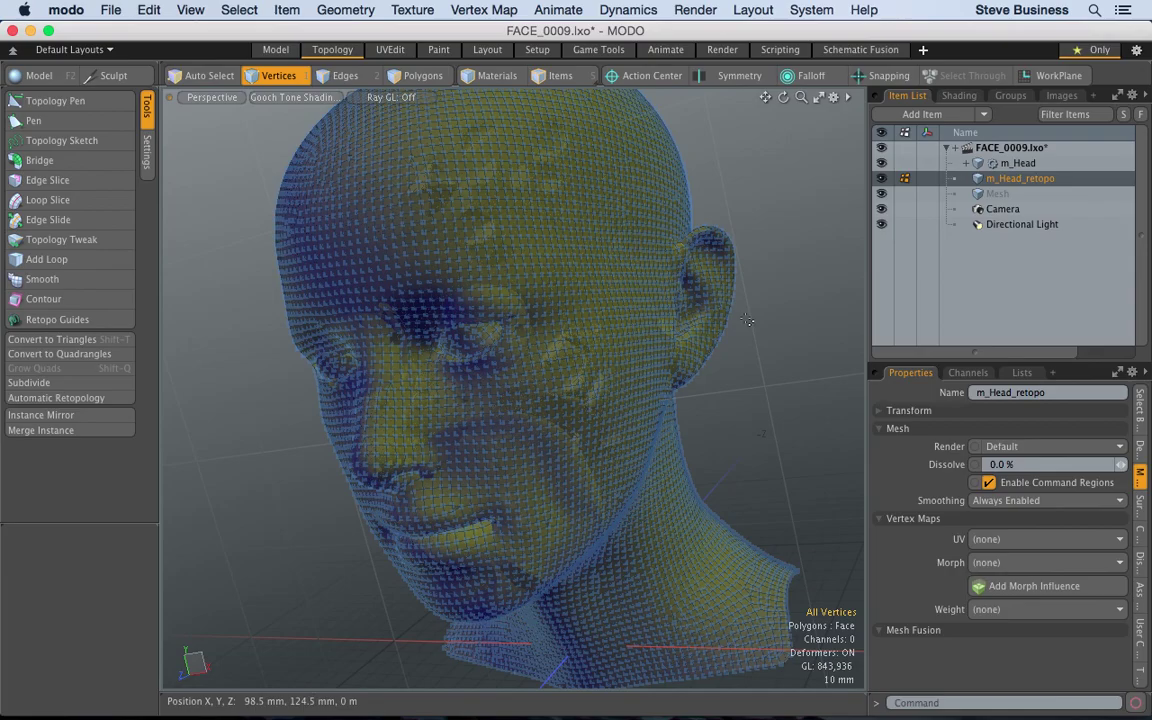
# Step: Hide the original m_Head to inspect the retopologized mesh alone, and undo both the hiding and the automatic retopology
pyautogui.moveTo(801, 96); pyautogui.dragTo(746, 97)
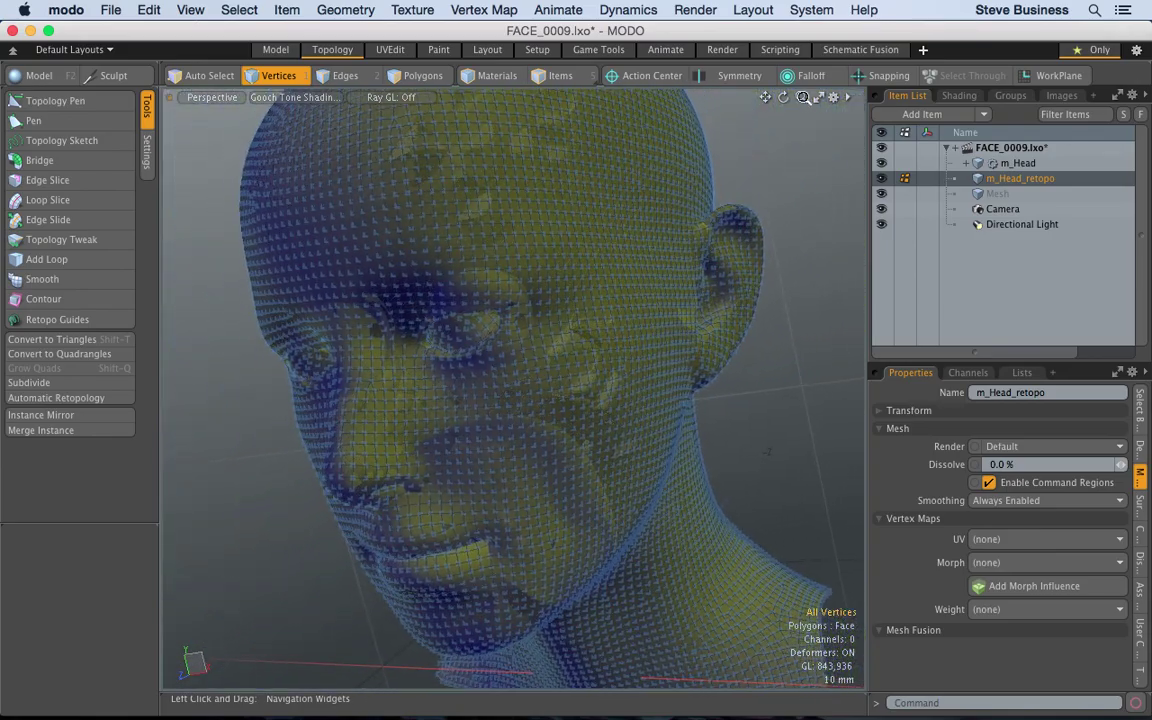
pyautogui.click(881, 162)
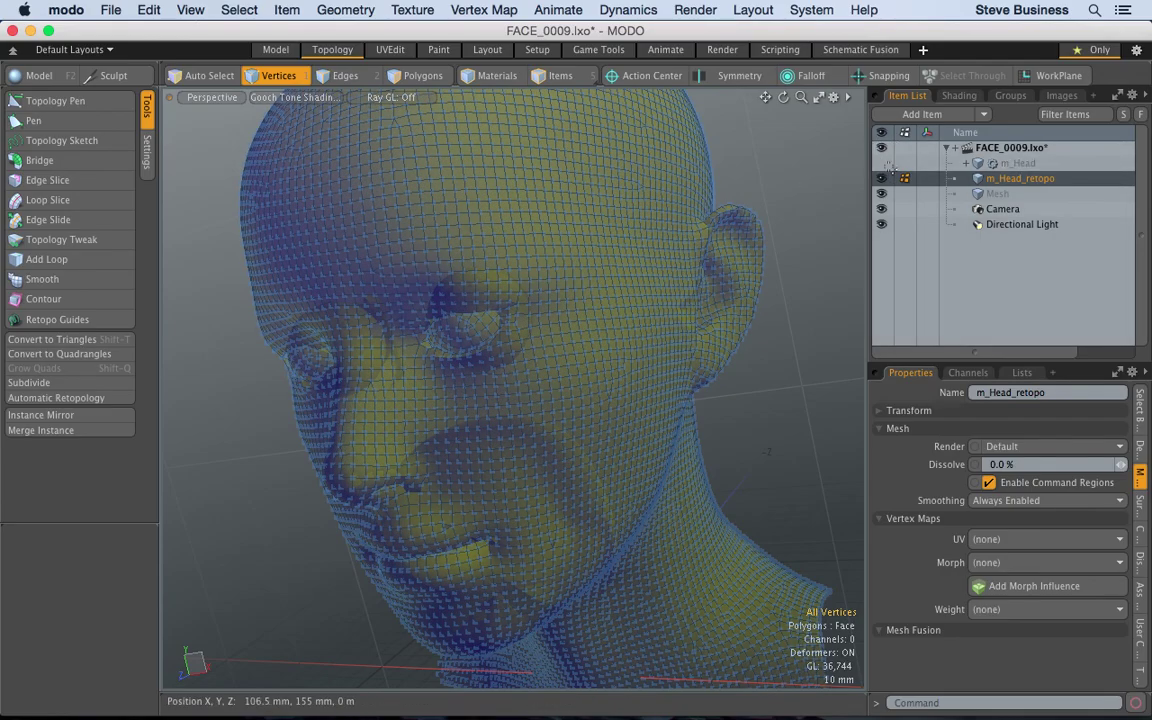
pyautogui.press('super+z')
pyautogui.press('super+z')
pyautogui.press('super+z')
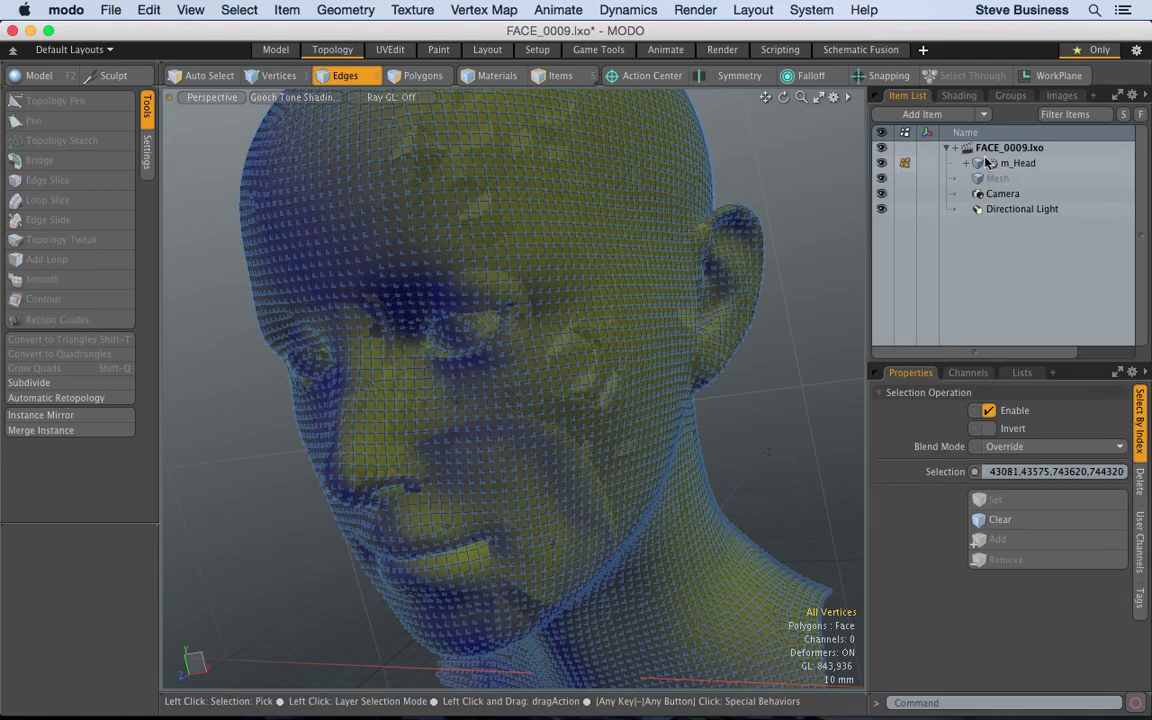
# Step: Add an Occlusion layer above the m_Head mesh's Base Material in the Shader Tree and set its Type to Concavity
pyautogui.click(1010, 163)
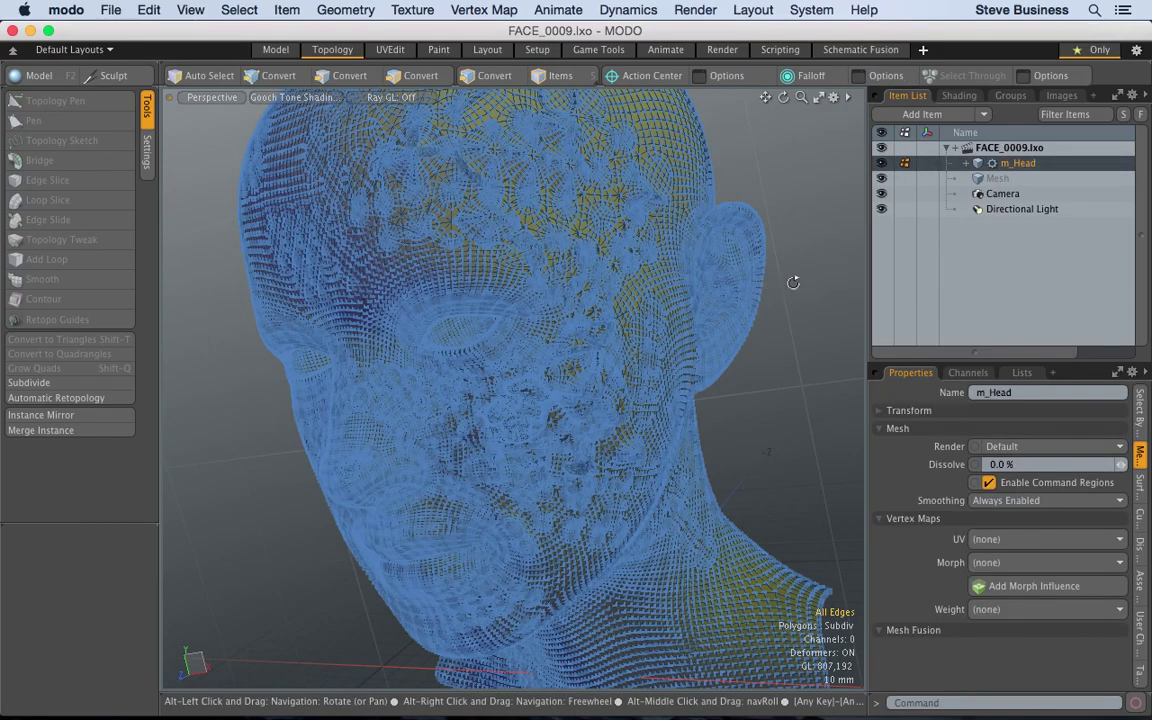
pyautogui.keyDown('alt'); pyautogui.moveTo(779, 291); pyautogui.dragTo(792, 359); pyautogui.keyUp('alt')
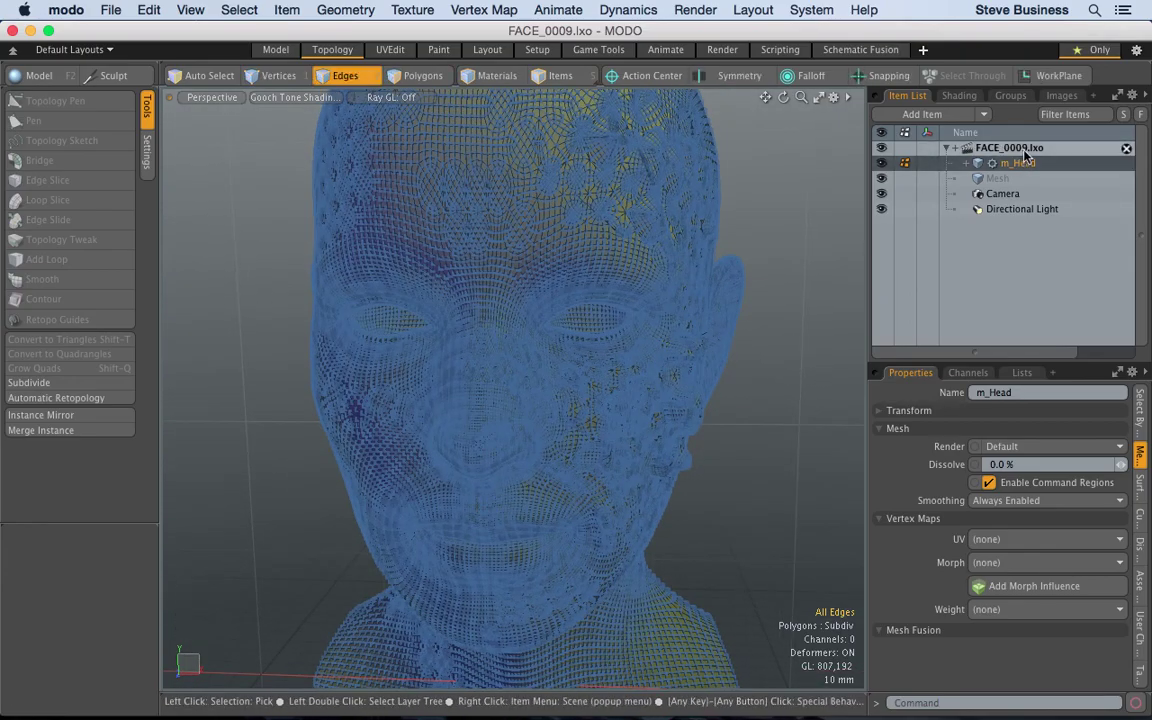
pyautogui.click(966, 97)
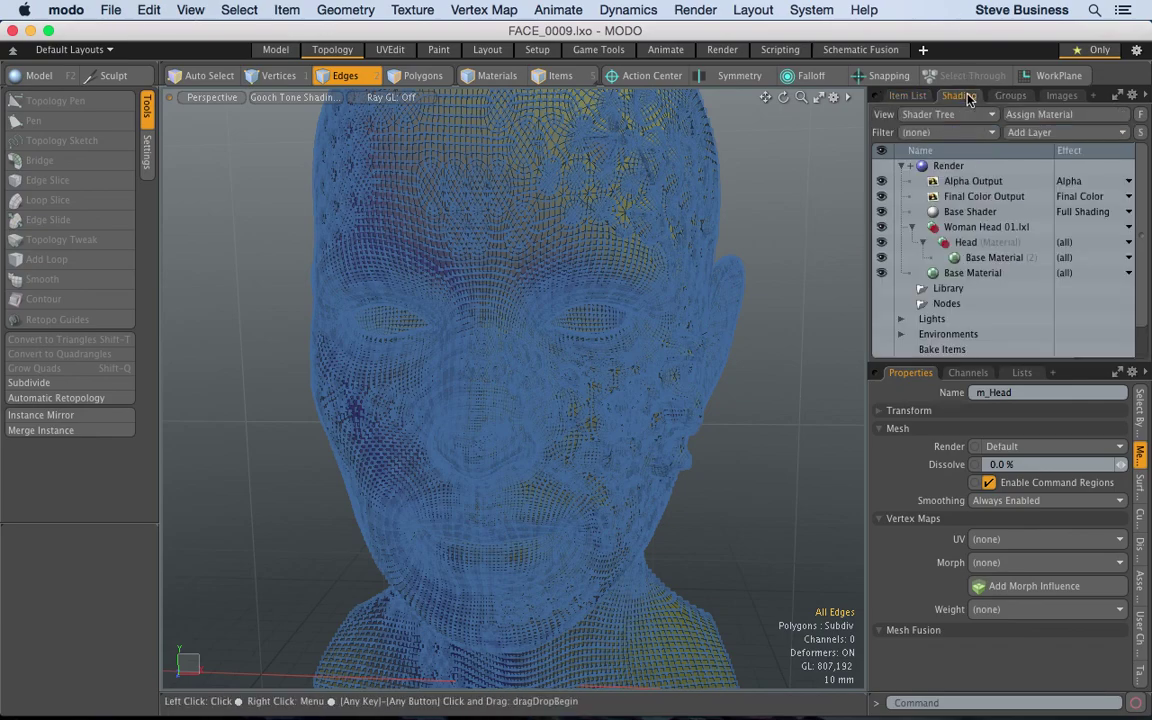
pyautogui.click(983, 258)
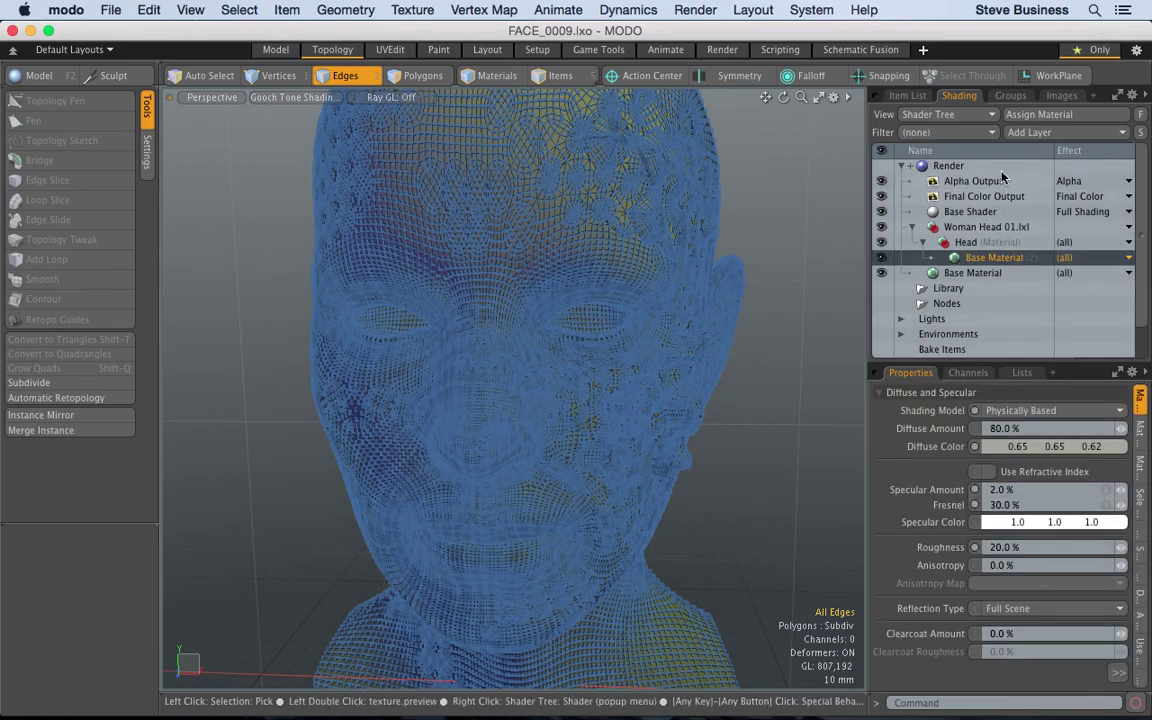
pyautogui.click(1035, 133)
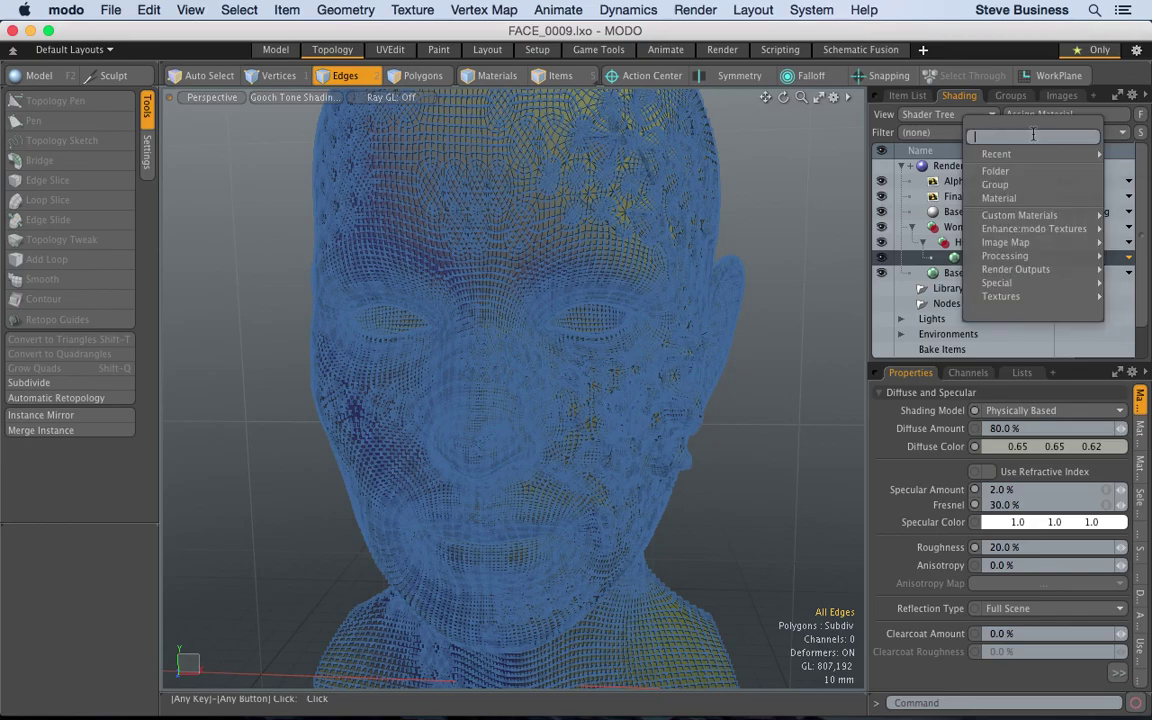
pyautogui.moveTo(1035, 257)
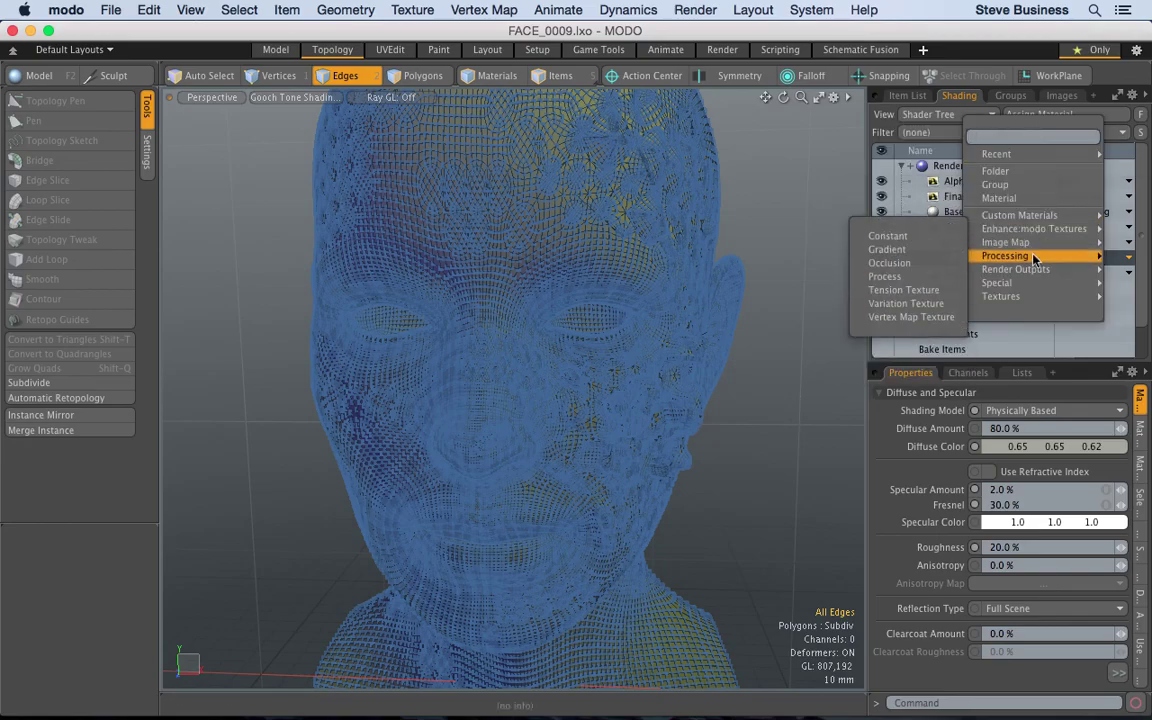
pyautogui.click(906, 266)
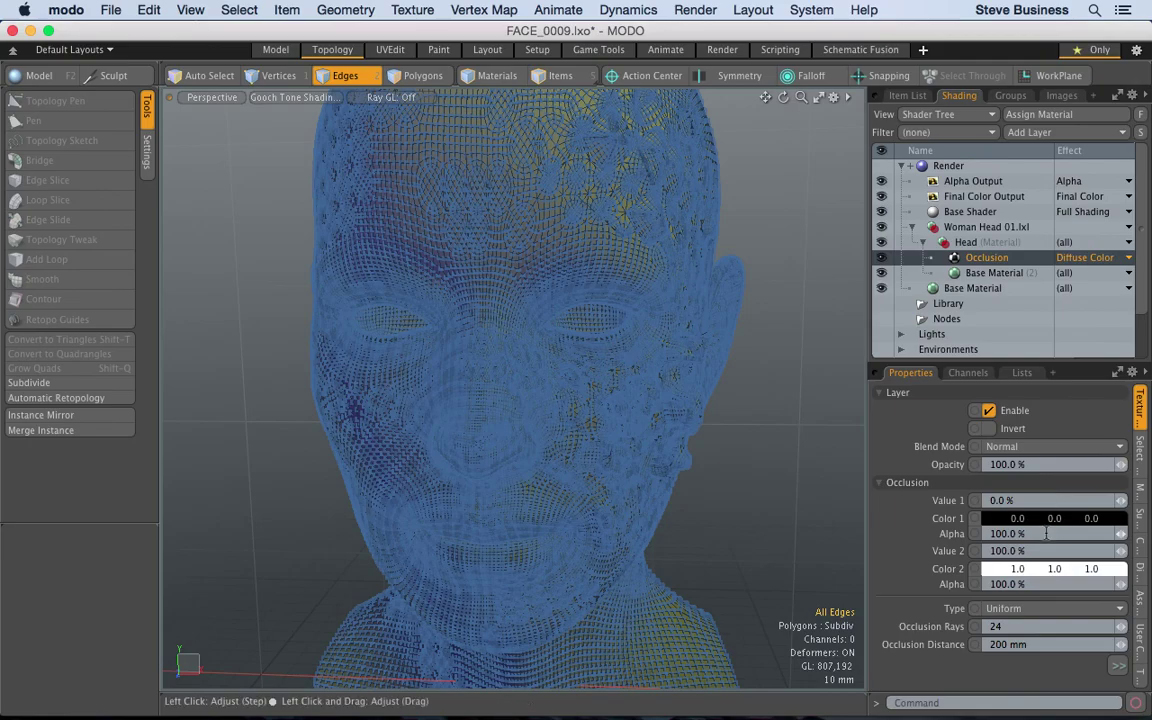
pyautogui.moveTo(1030, 614); pyautogui.dragTo(1030, 677)
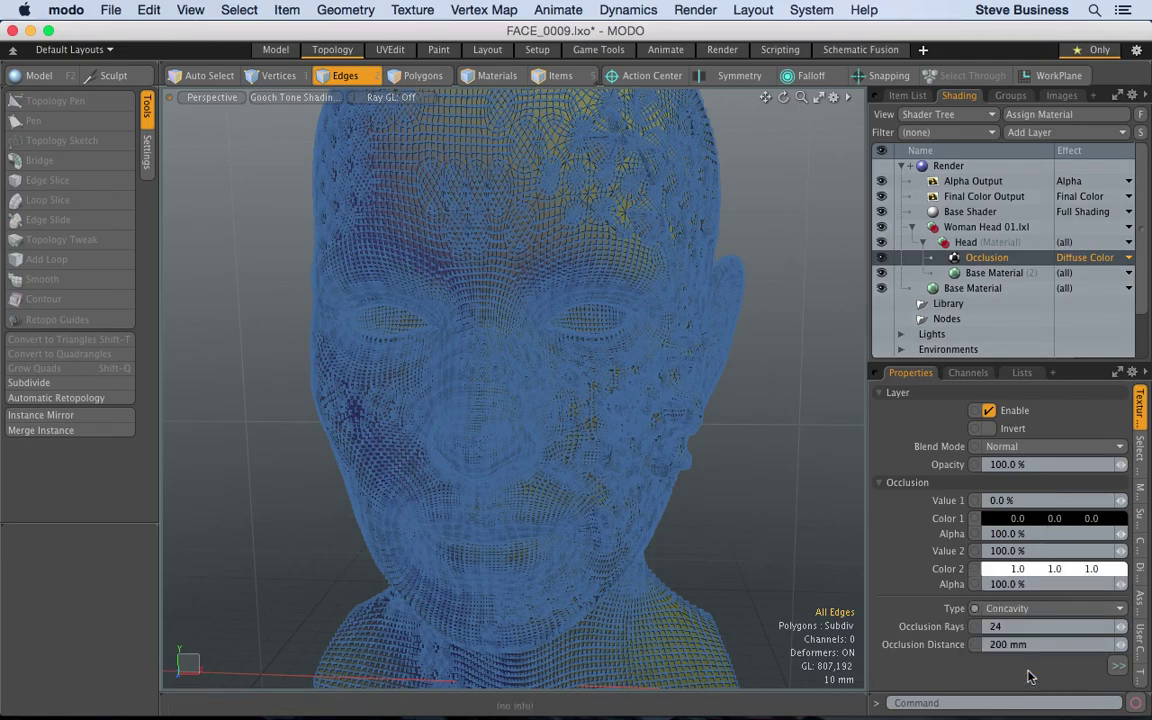
# Step: Start the preview render of the head in the Render layout and select the Occlusion layer to show its properties
pyautogui.click(724, 52)
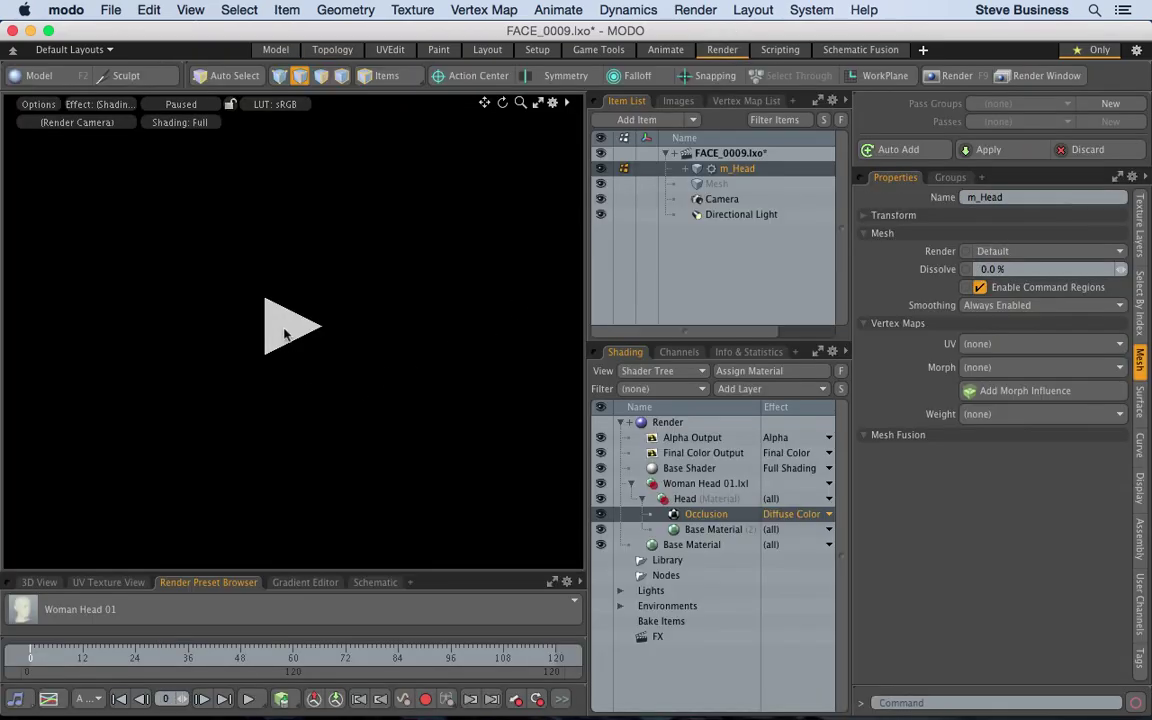
pyautogui.click(285, 335)
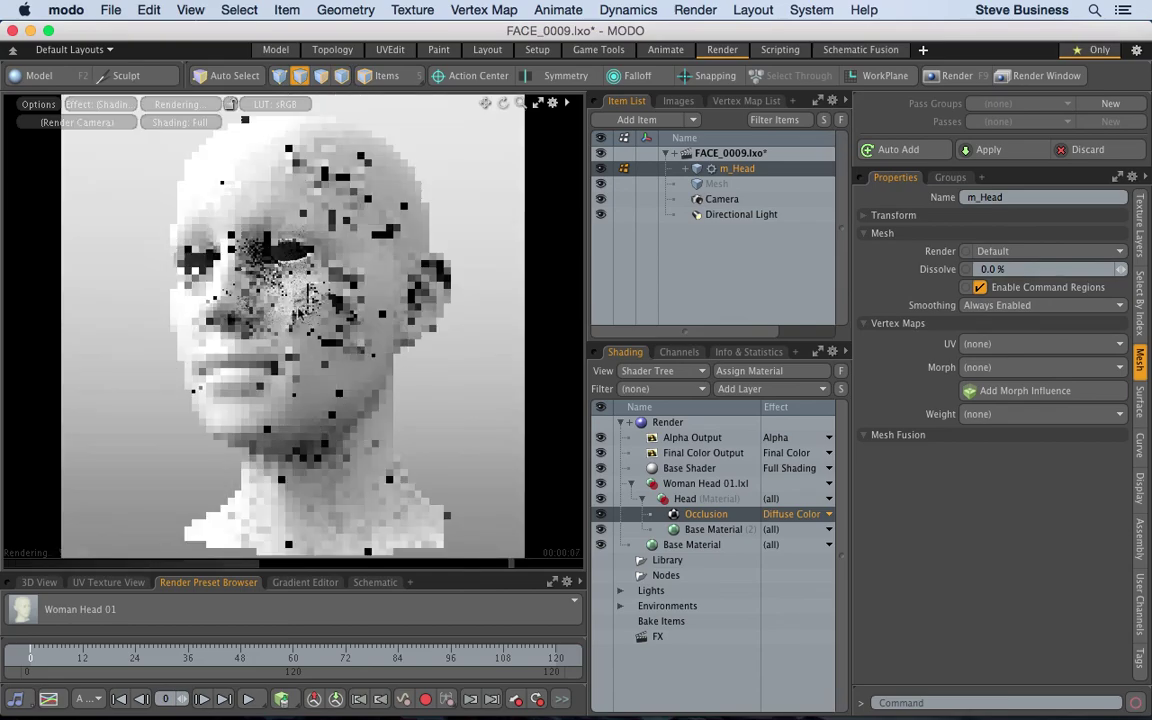
pyautogui.click(733, 530)
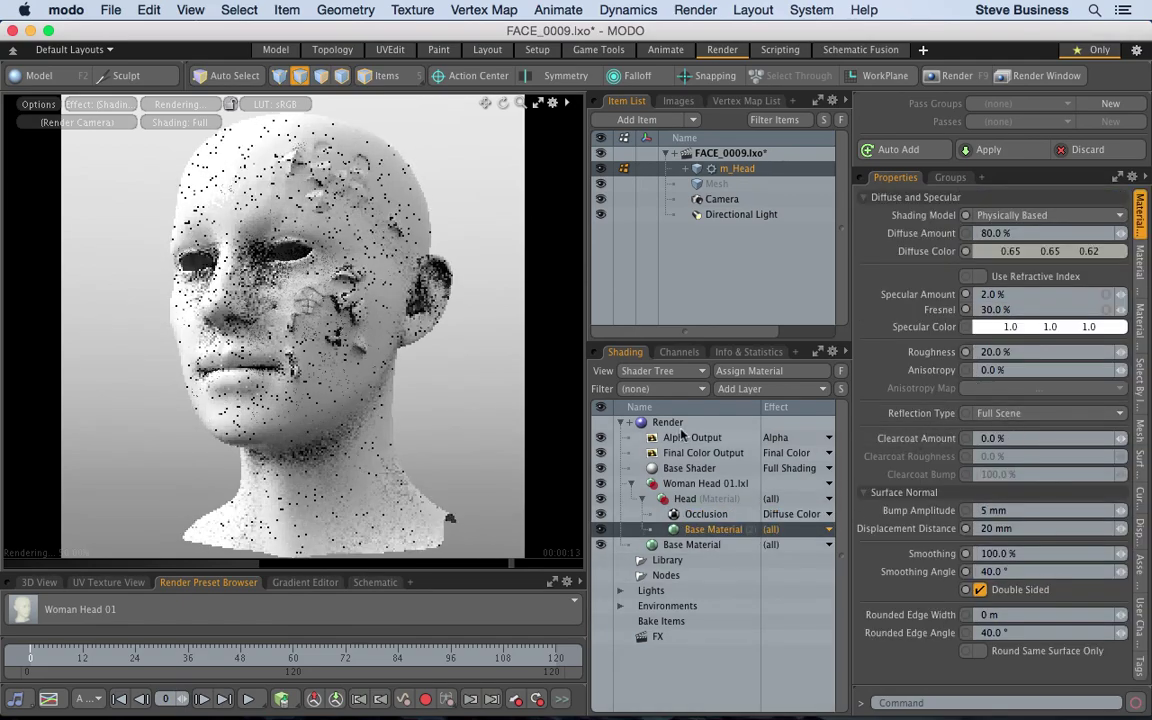
pyautogui.click(721, 516)
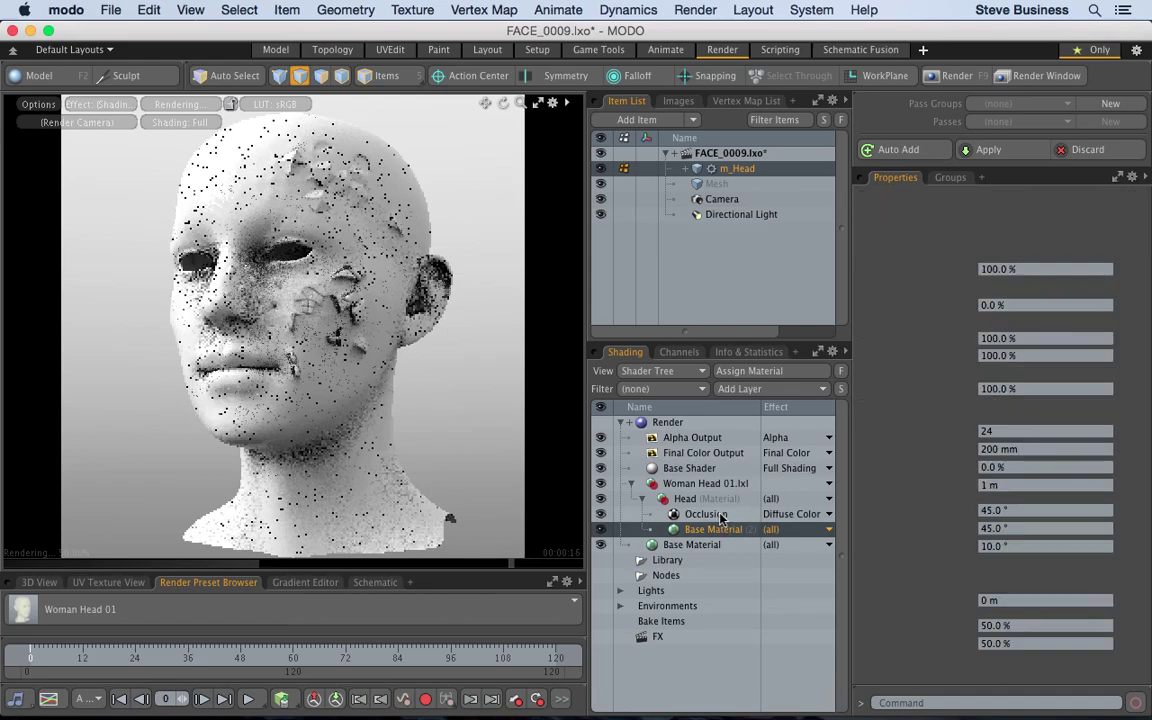
# Step: Compare the preview with the Occlusion layer hidden and shown, and try Concavity & Convexity as its Type
pyautogui.click(601, 515)
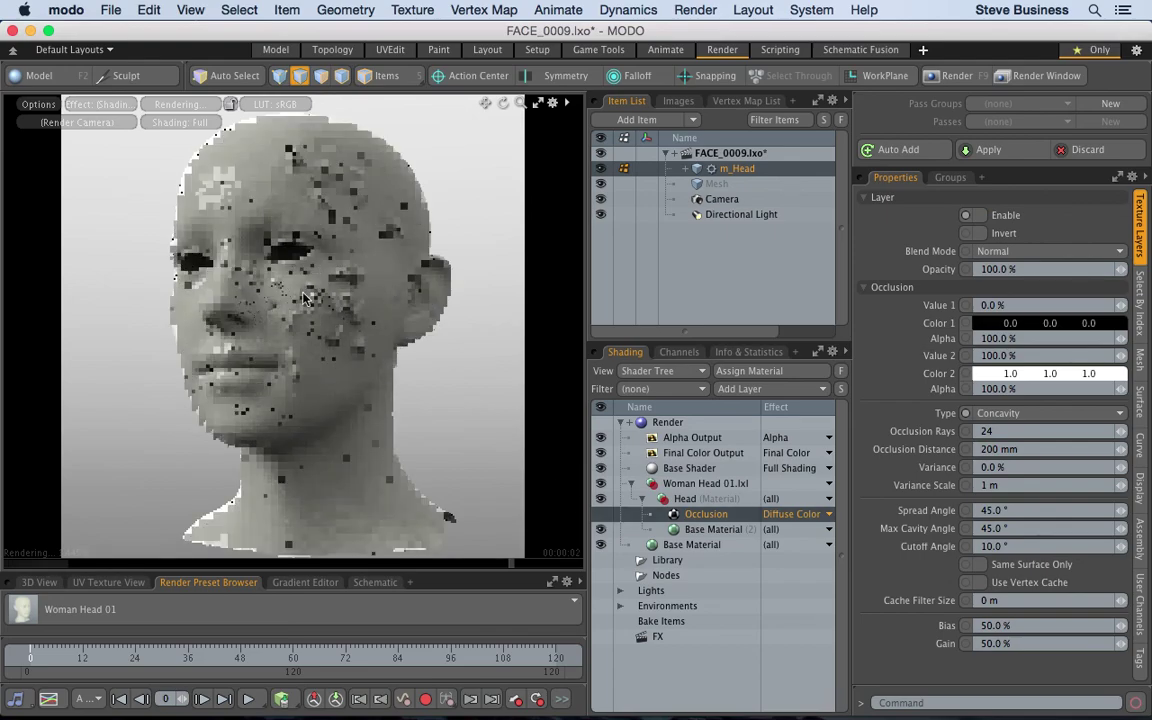
pyautogui.click(600, 514)
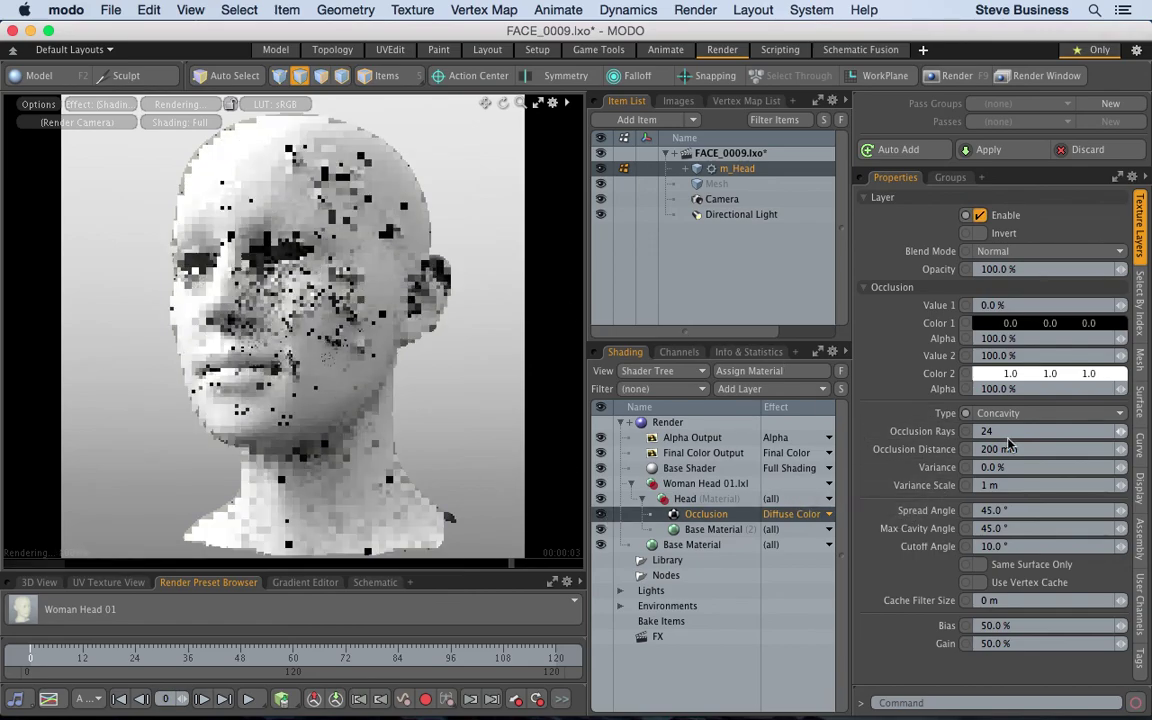
pyautogui.click(1030, 413)
pyautogui.press('Escape')
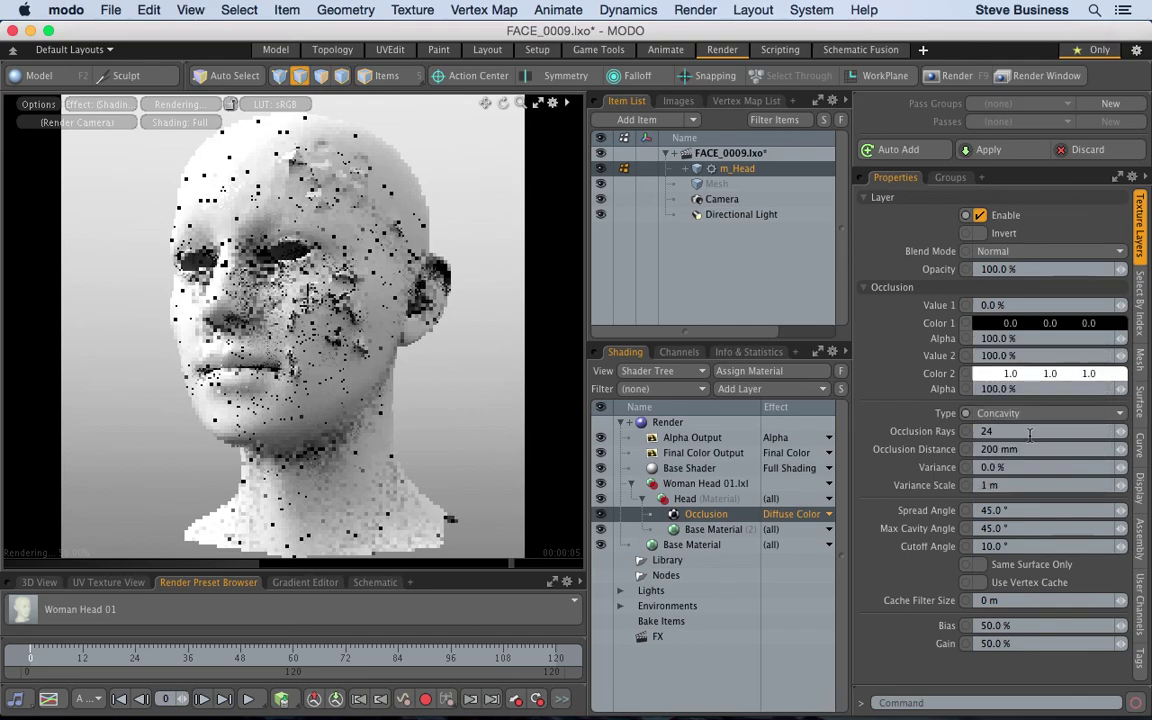
pyautogui.click(1030, 413)
pyautogui.click(1030, 431)
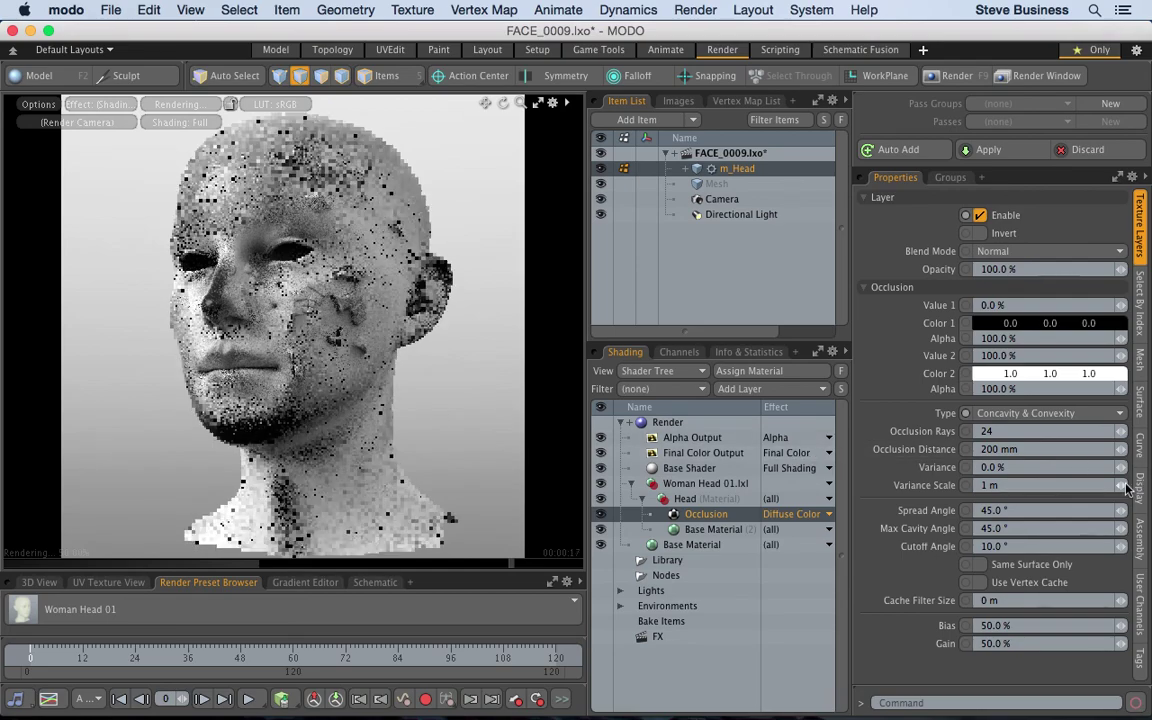
# Step: Try Reflection and Down Slope as the Occlusion layer's Type in the render preview
pyautogui.click(1025, 414)
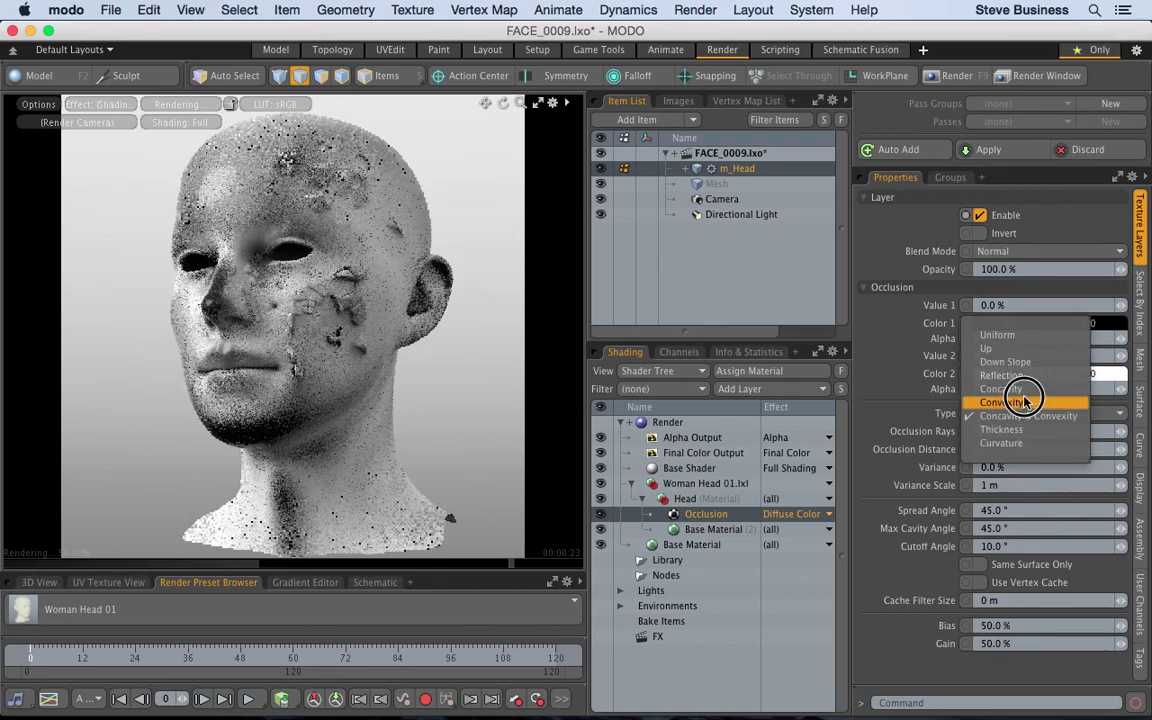
pyautogui.click(1020, 376)
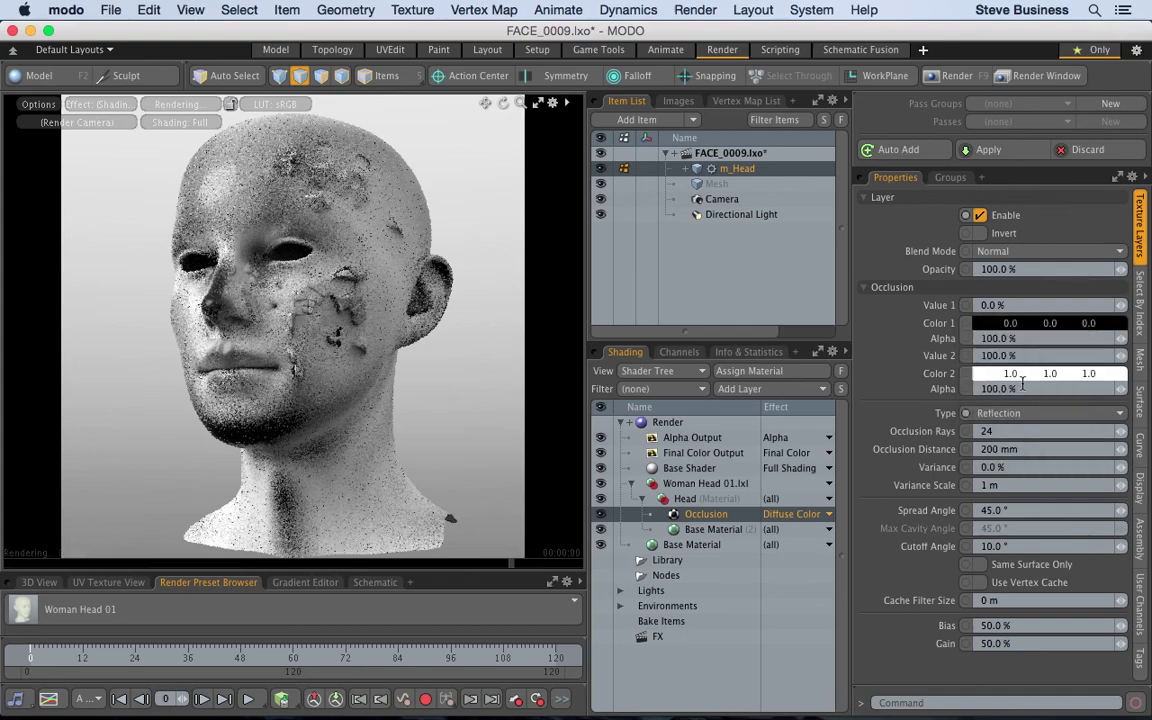
pyautogui.click(1022, 413)
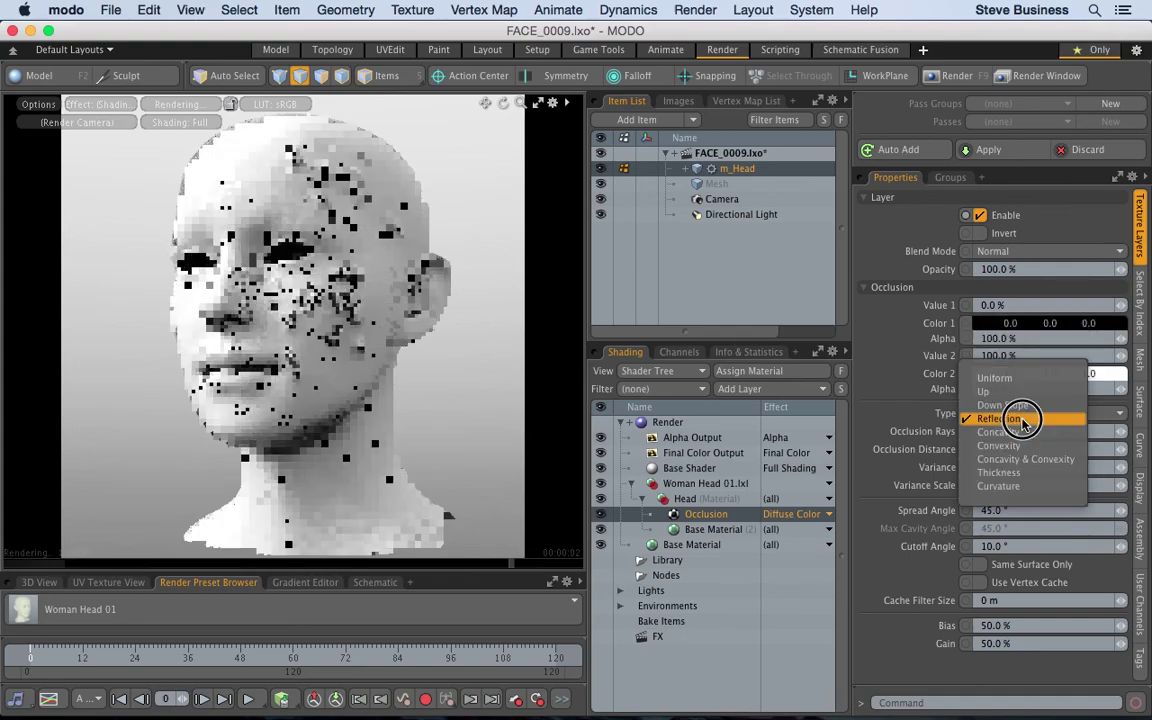
pyautogui.click(1018, 405)
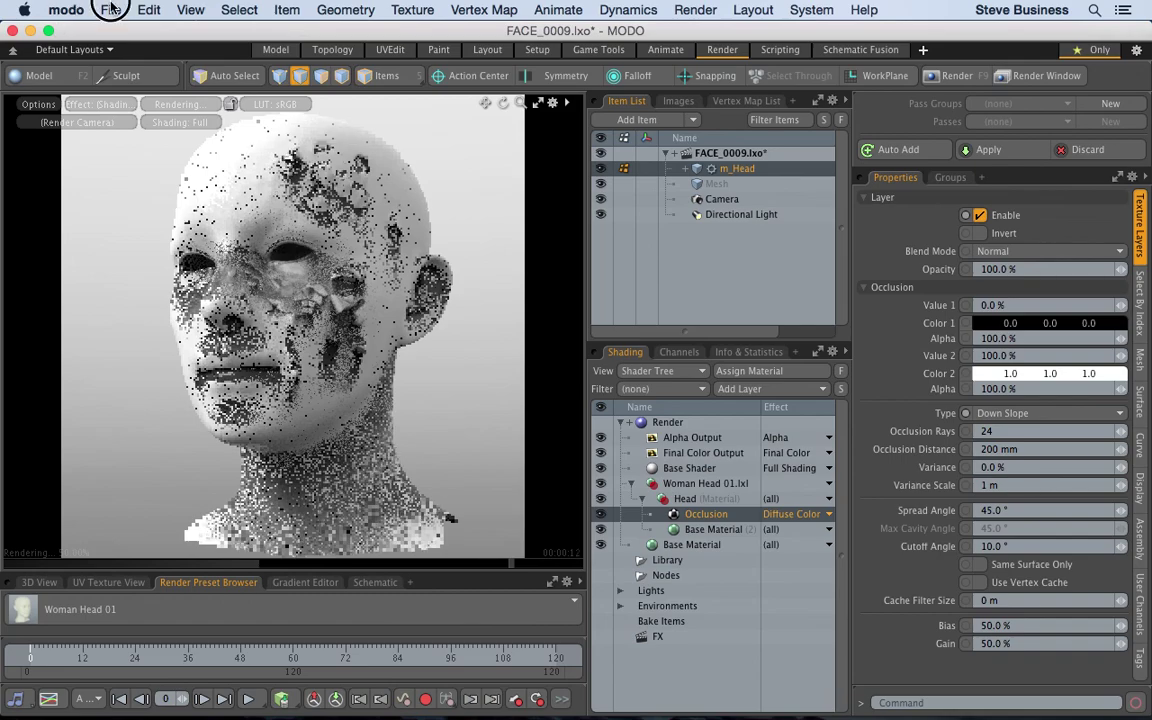
# Step: Save the scene incrementally as FACE_0010.lxo, and set the Occlusion layer's Type back to Concavity
pyautogui.click(111, 10)
pyautogui.click(214, 270)
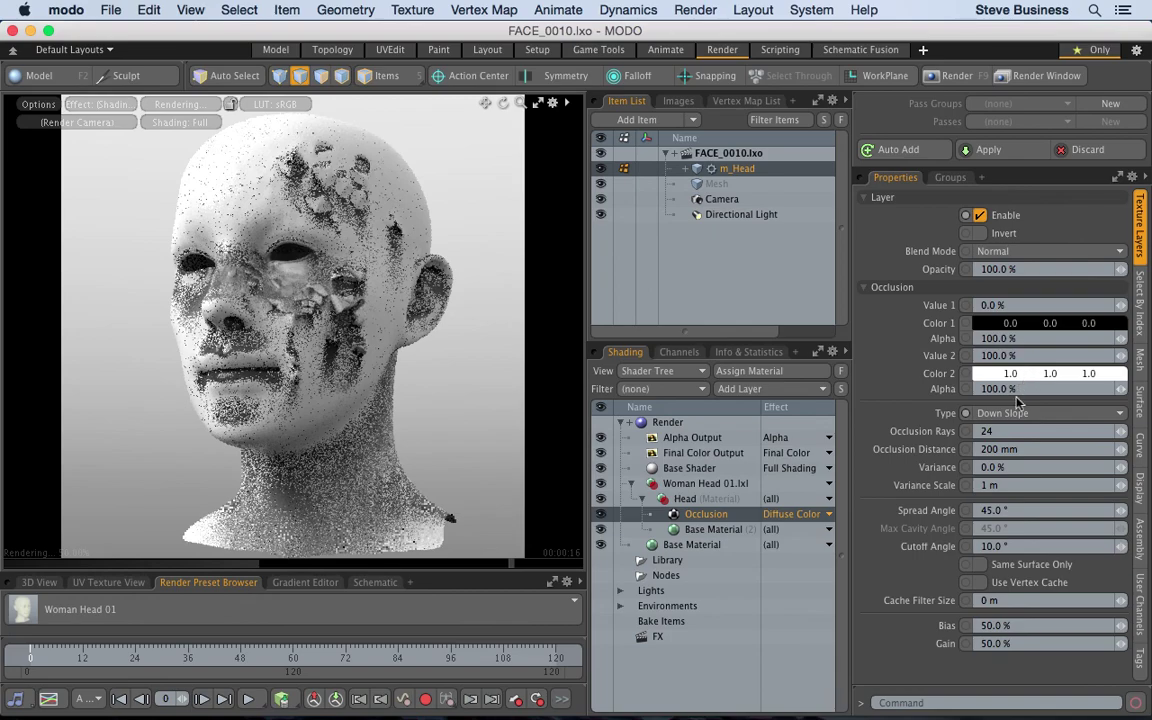
pyautogui.click(1013, 413)
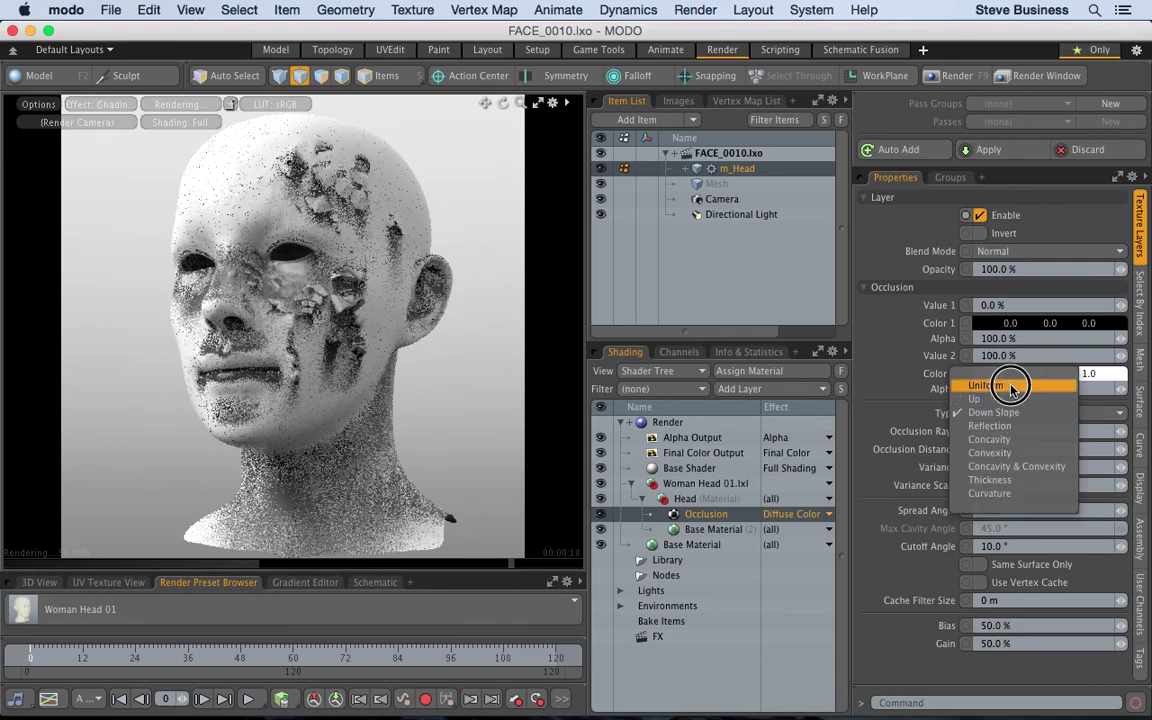
pyautogui.click(1026, 441)
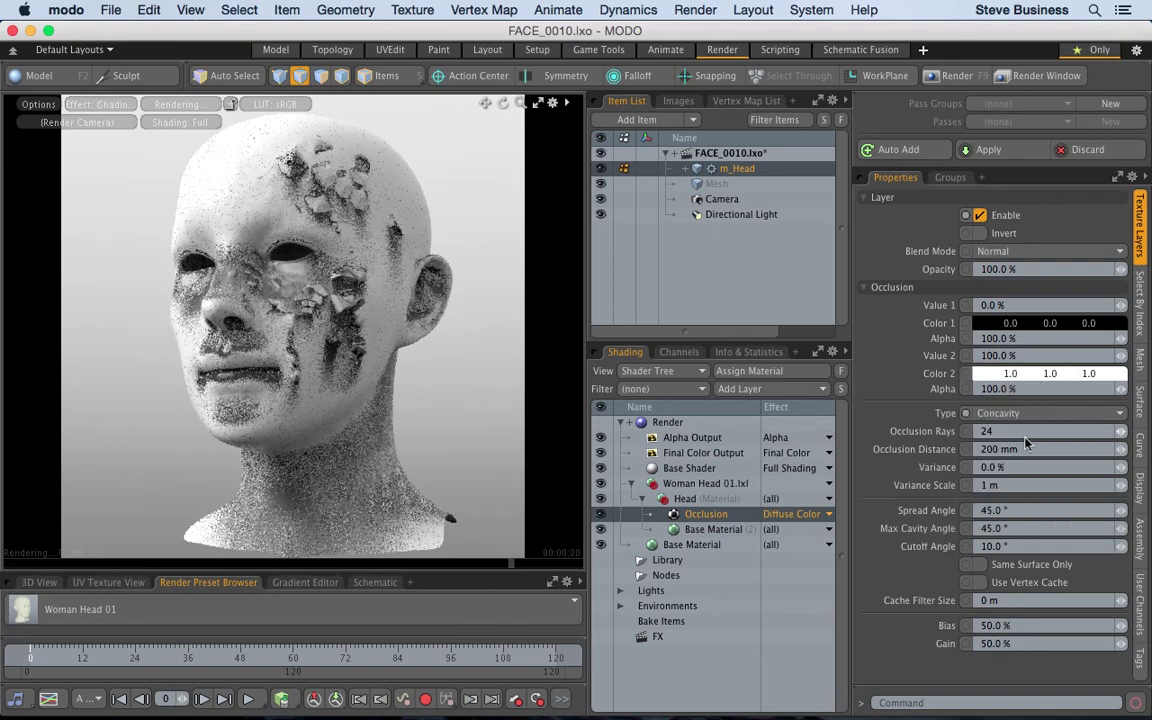
# Step: Set the Occlusion layer's Variance to 100%
pyautogui.click(1006, 466)
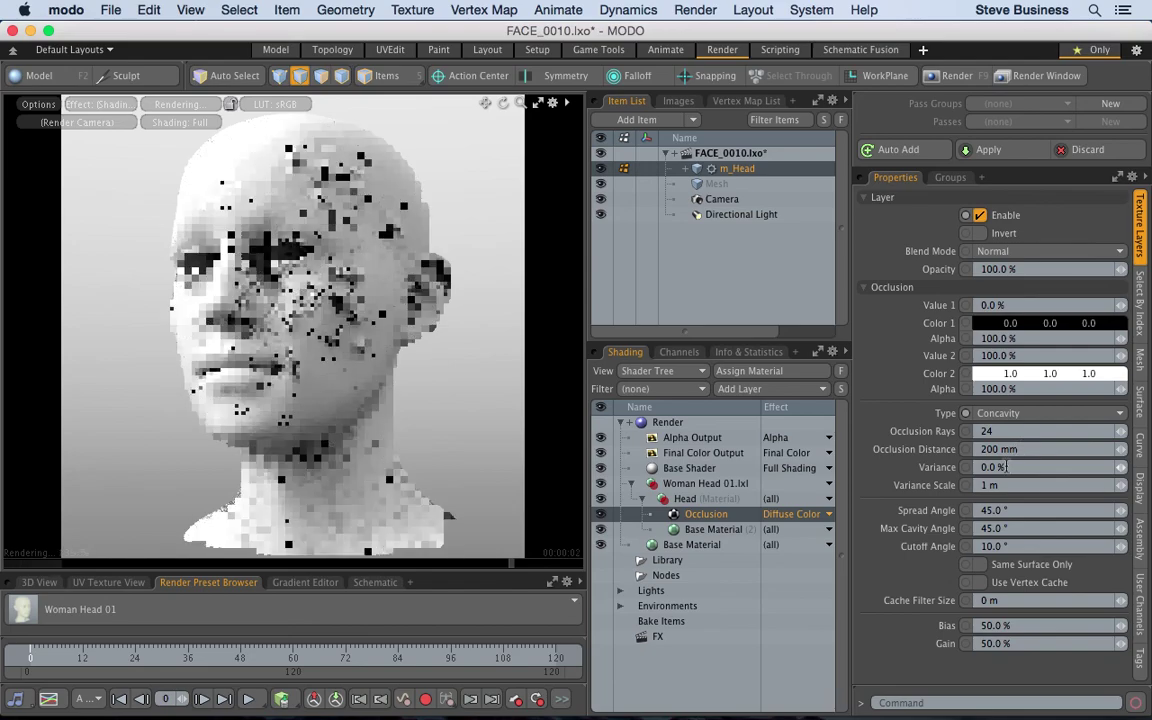
pyautogui.write('100')
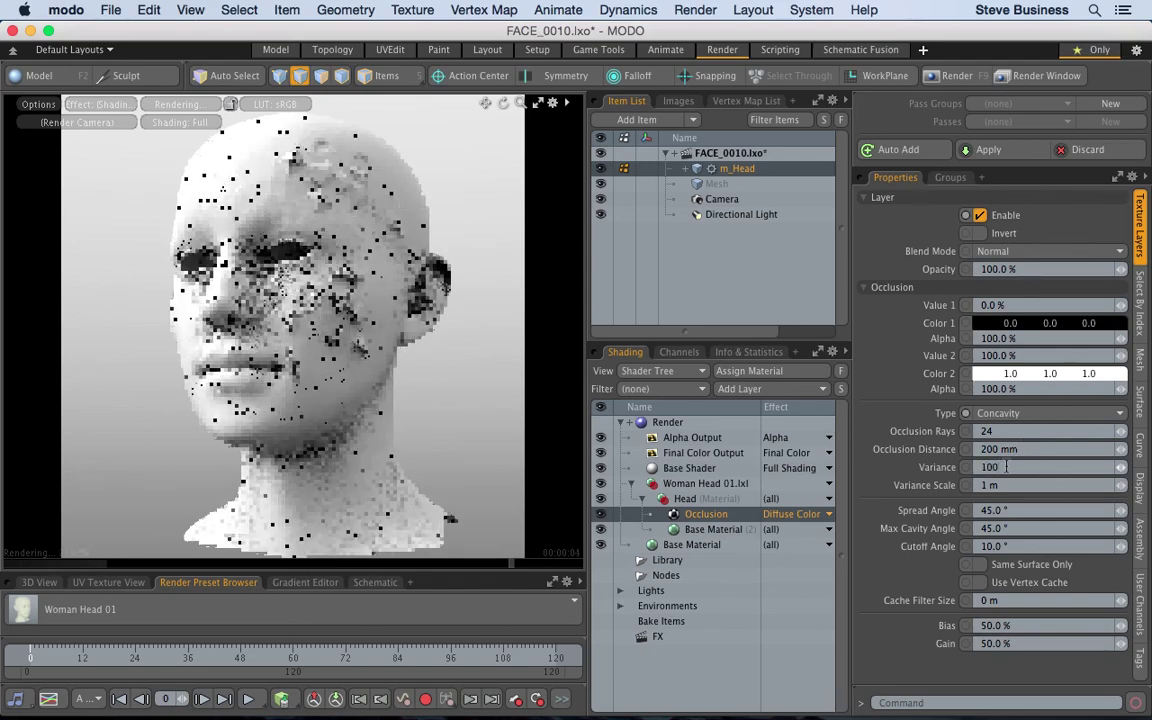
pyautogui.press('Return')
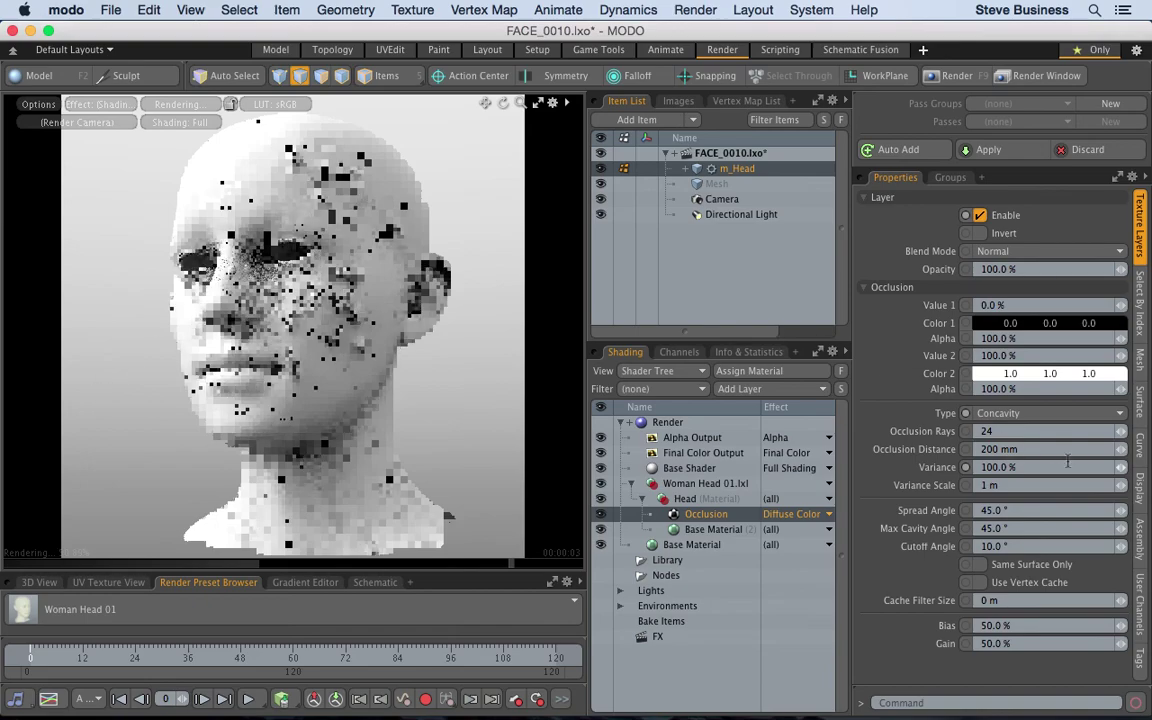
# Step: Try an Occlusion Distance of 1 m on the Occlusion layer, and restore it to 200 mm
pyautogui.click(1039, 449)
pyautogui.write('1')
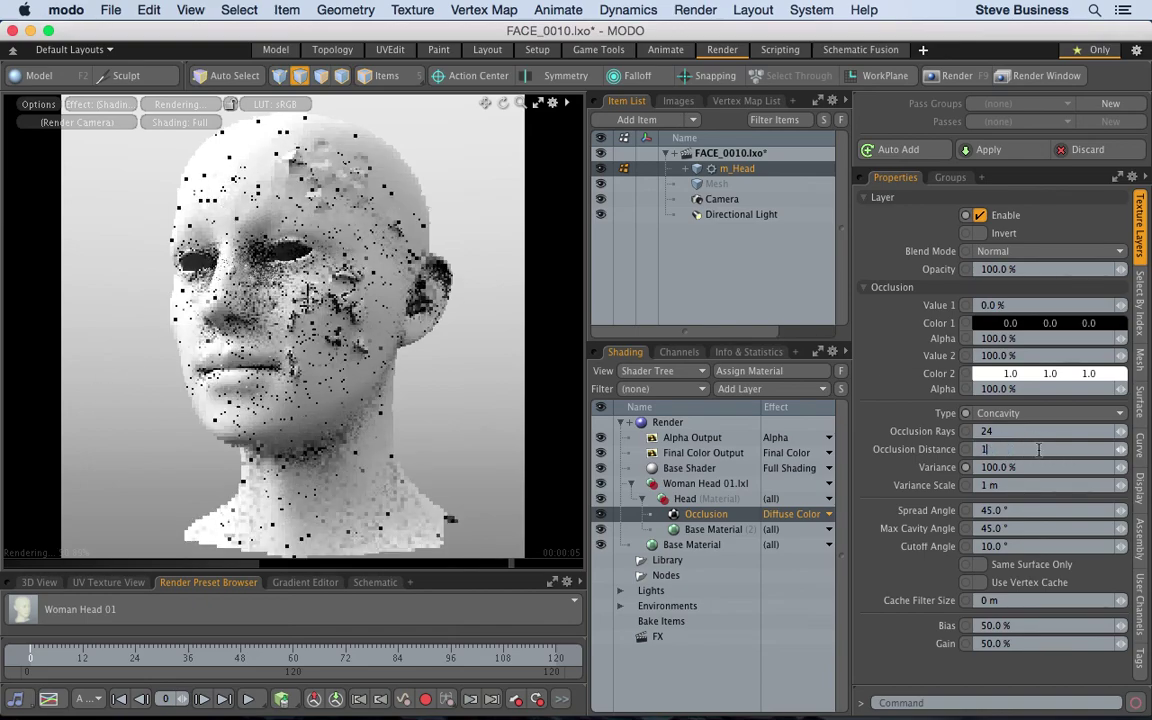
pyautogui.press('Return')
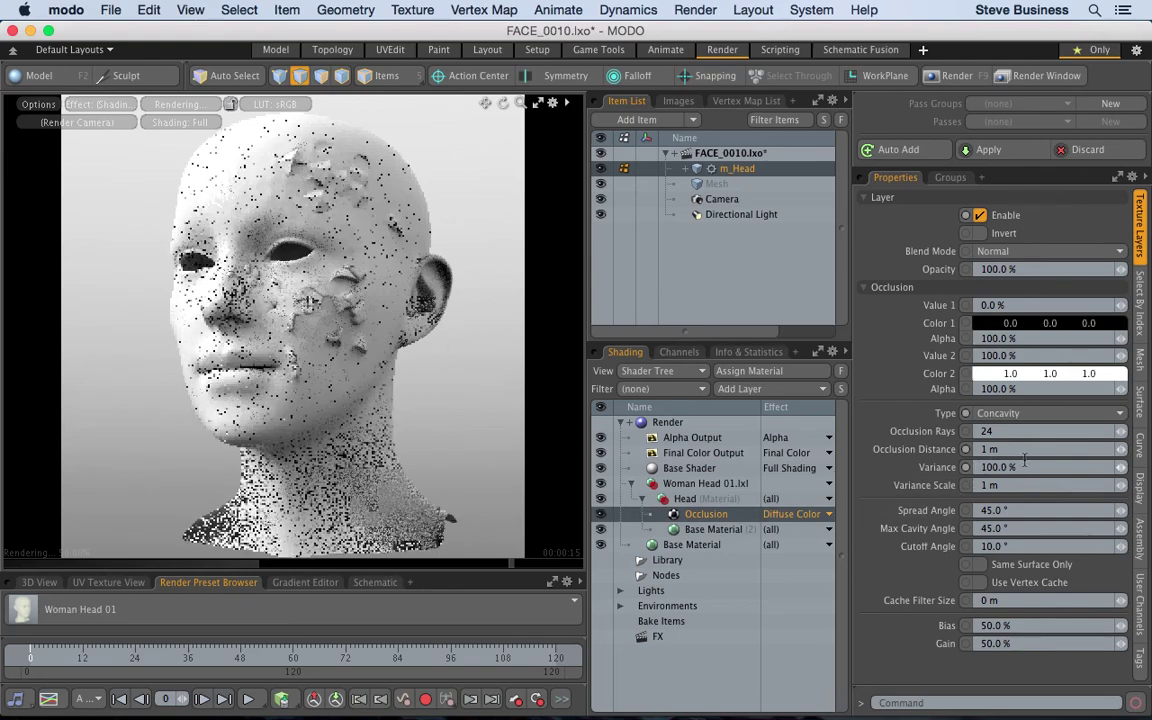
pyautogui.click(1004, 450)
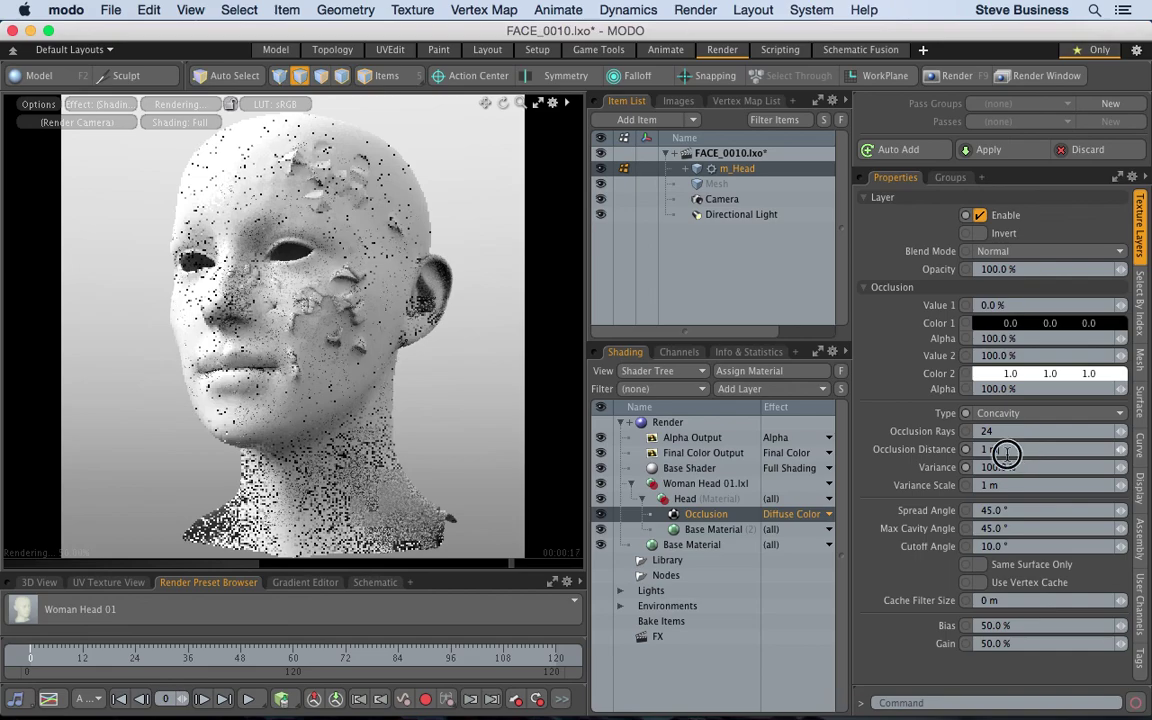
pyautogui.write('200')
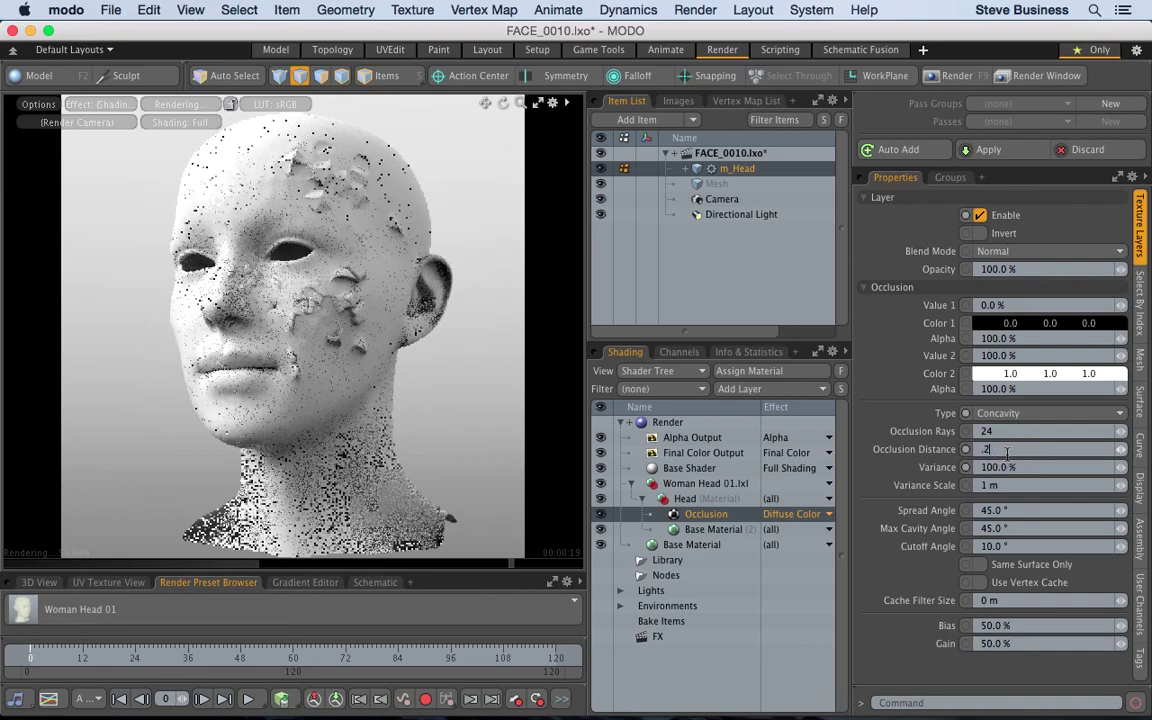
pyautogui.press('Return')
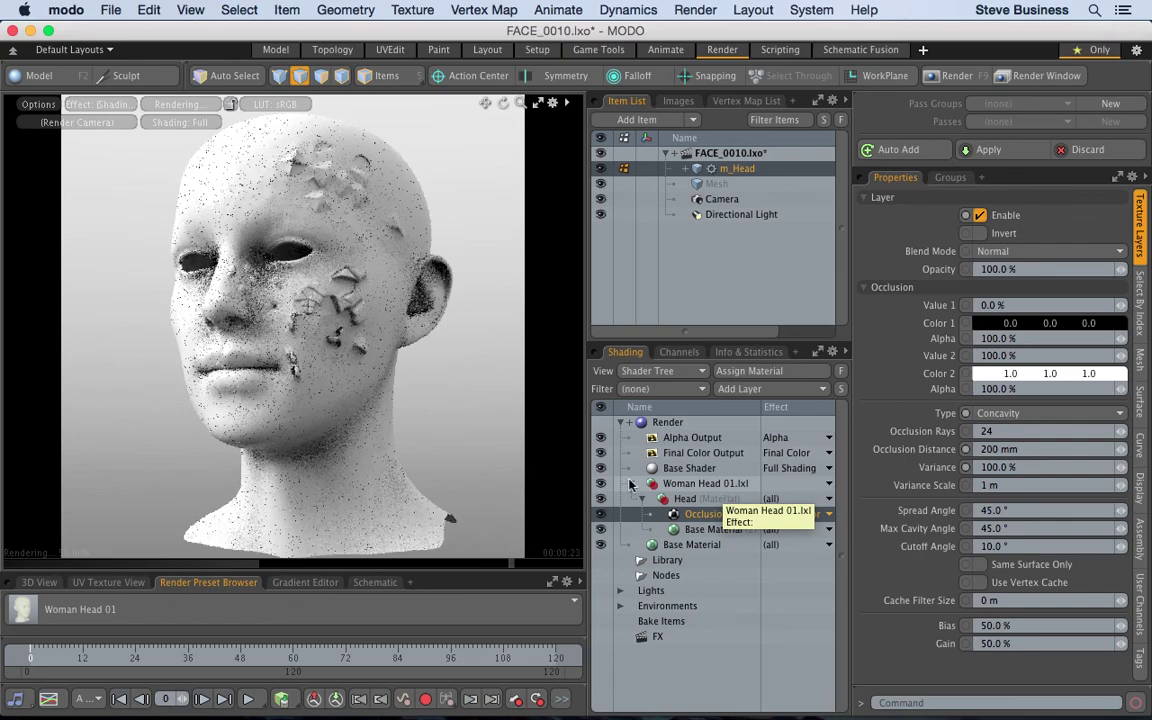
# Step: Hide the Occlusion layer to inspect the head's Base Material alone in the preview, and show the layer again
pyautogui.click(600, 518)
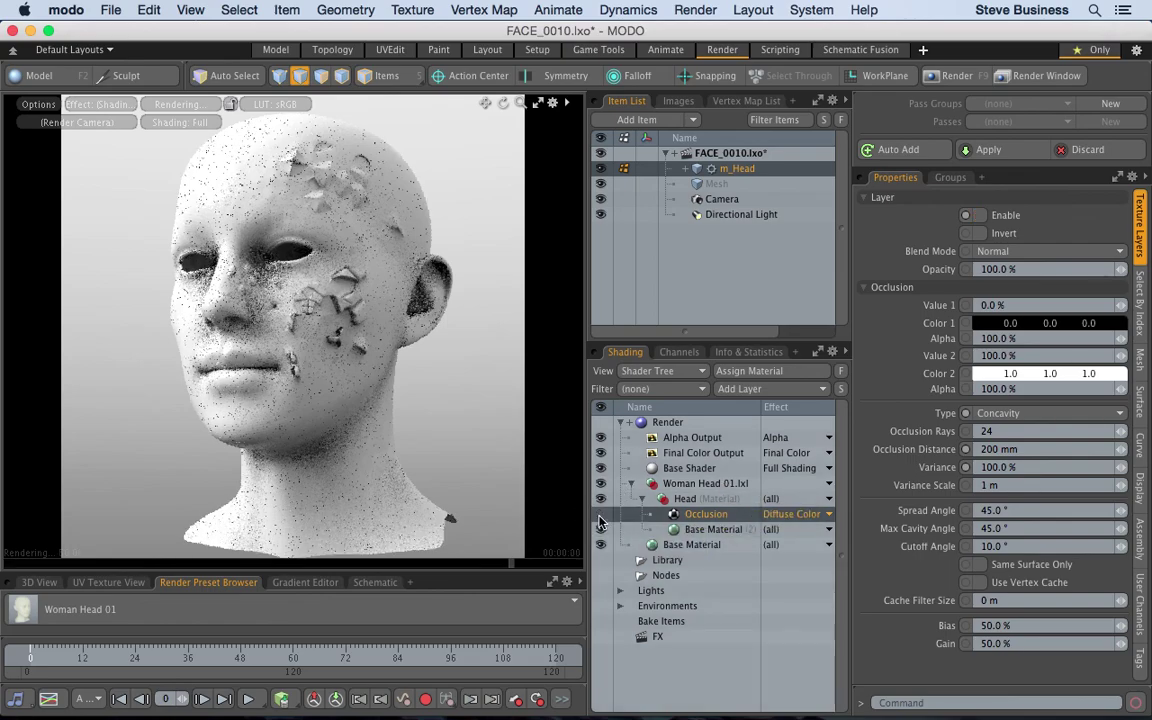
pyautogui.click(697, 531)
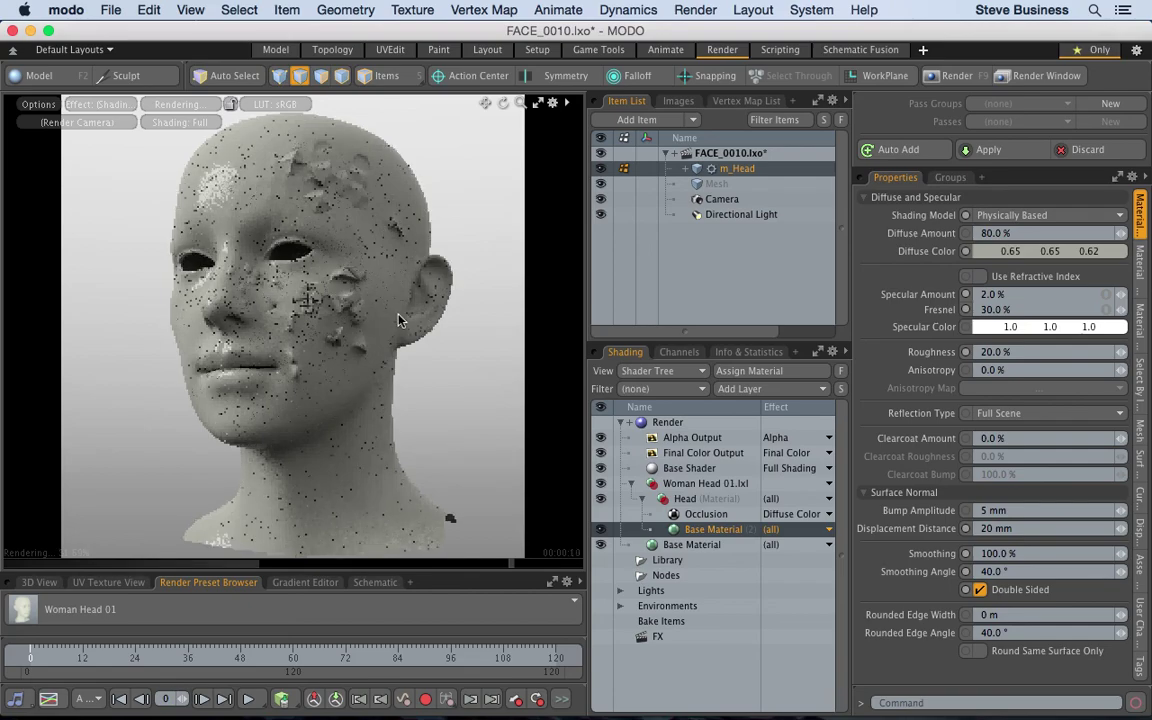
pyautogui.click(604, 514)
# Step: Set the Occlusion layer's Blend Mode to Multiply
pyautogui.click(700, 514)
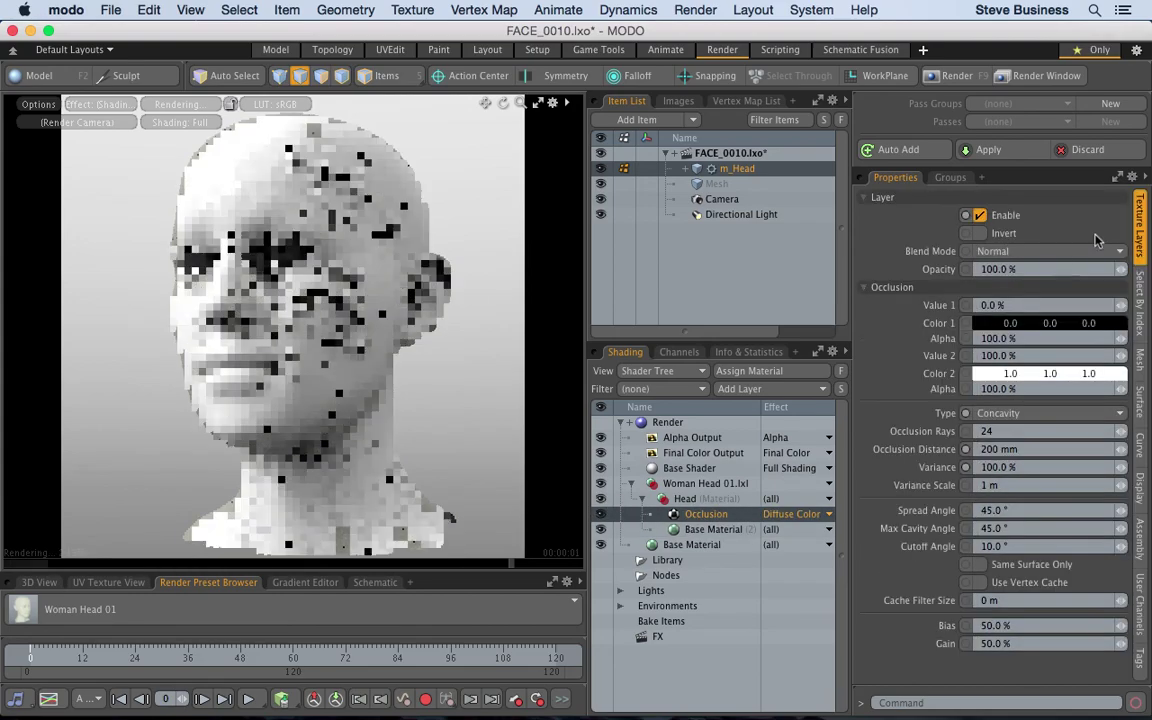
pyautogui.click(1023, 250)
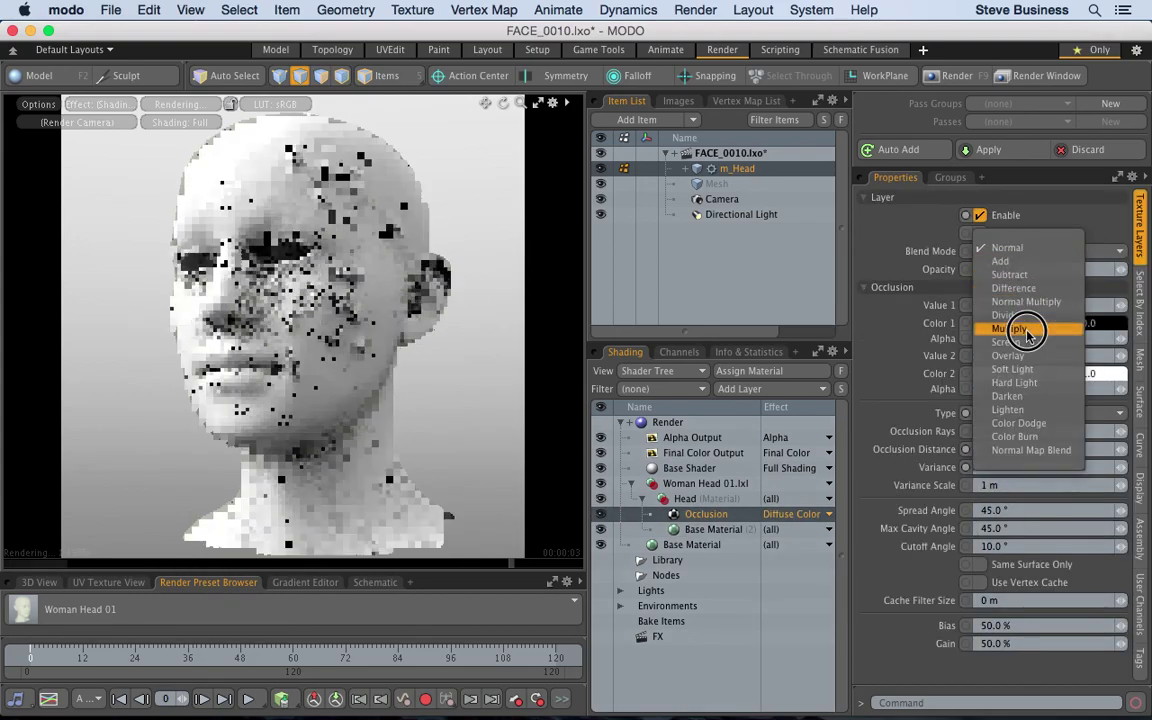
pyautogui.click(1026, 334)
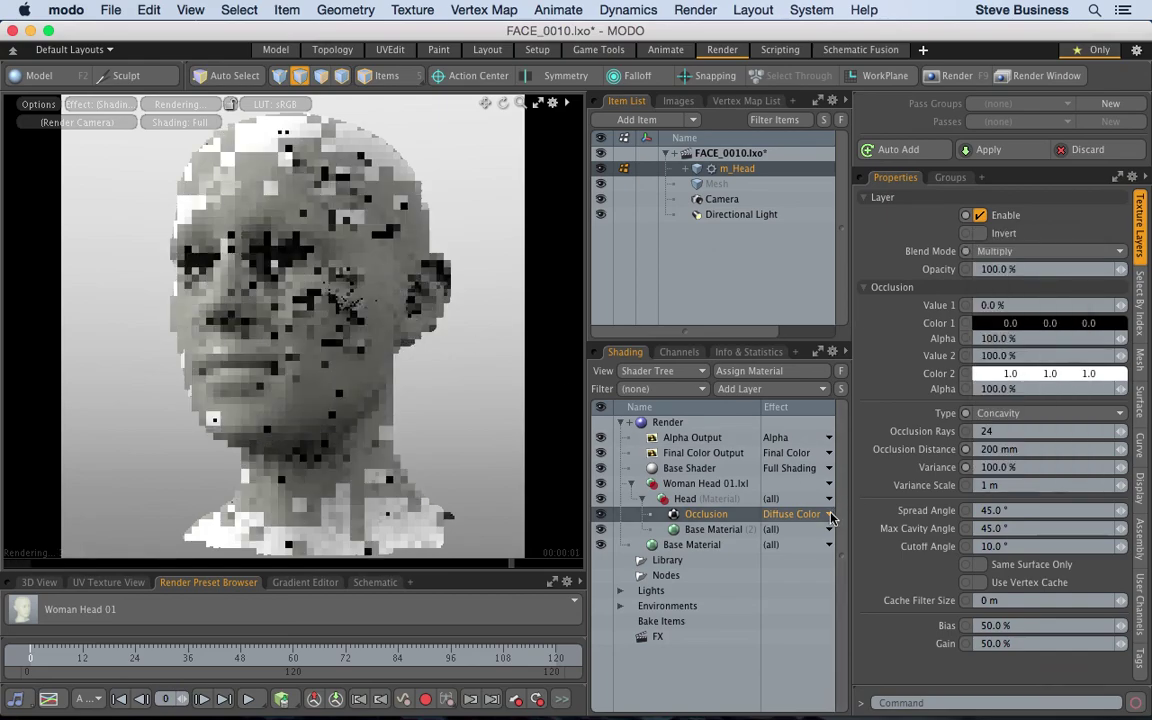
# Step: Brighten the Diffuse Color of the head's Base Material to 0.83, 0.84, 0.8
pyautogui.click(730, 532)
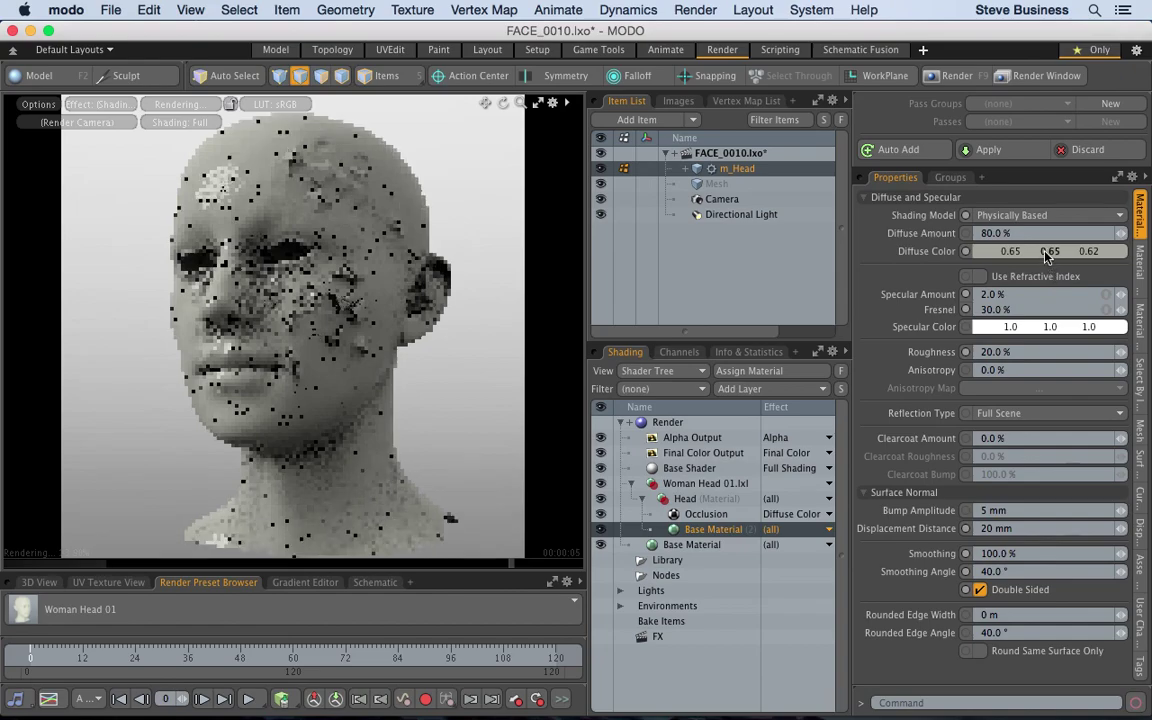
pyautogui.click(1013, 255)
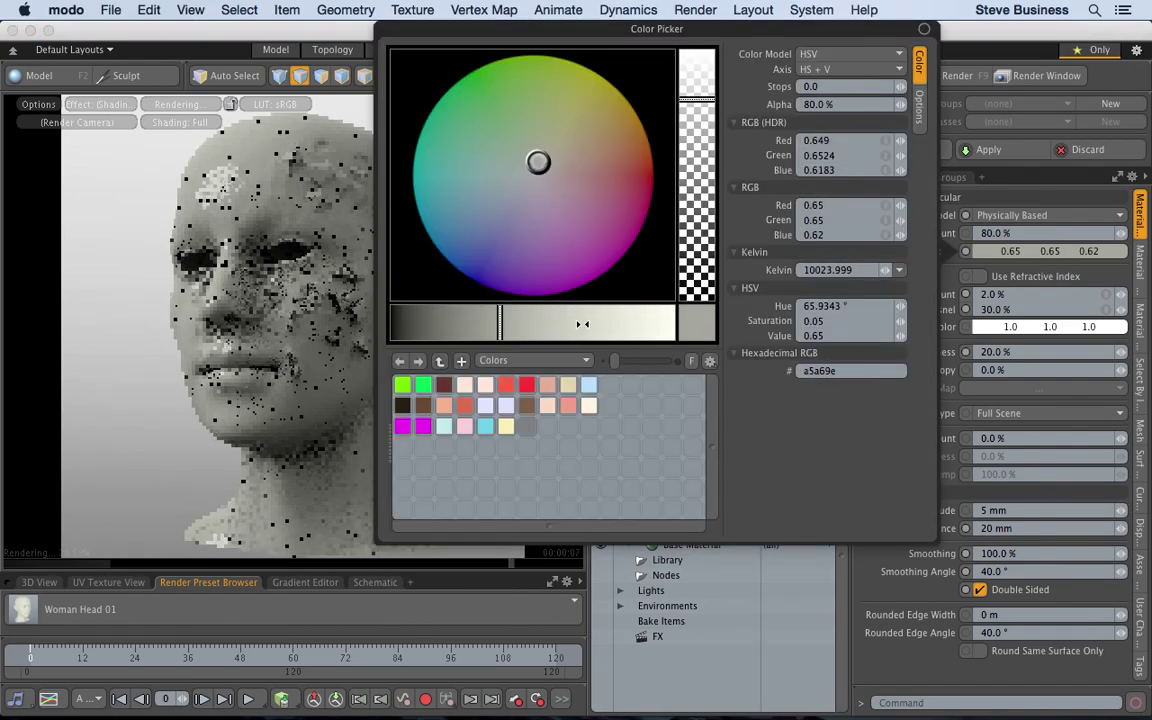
pyautogui.click(583, 326)
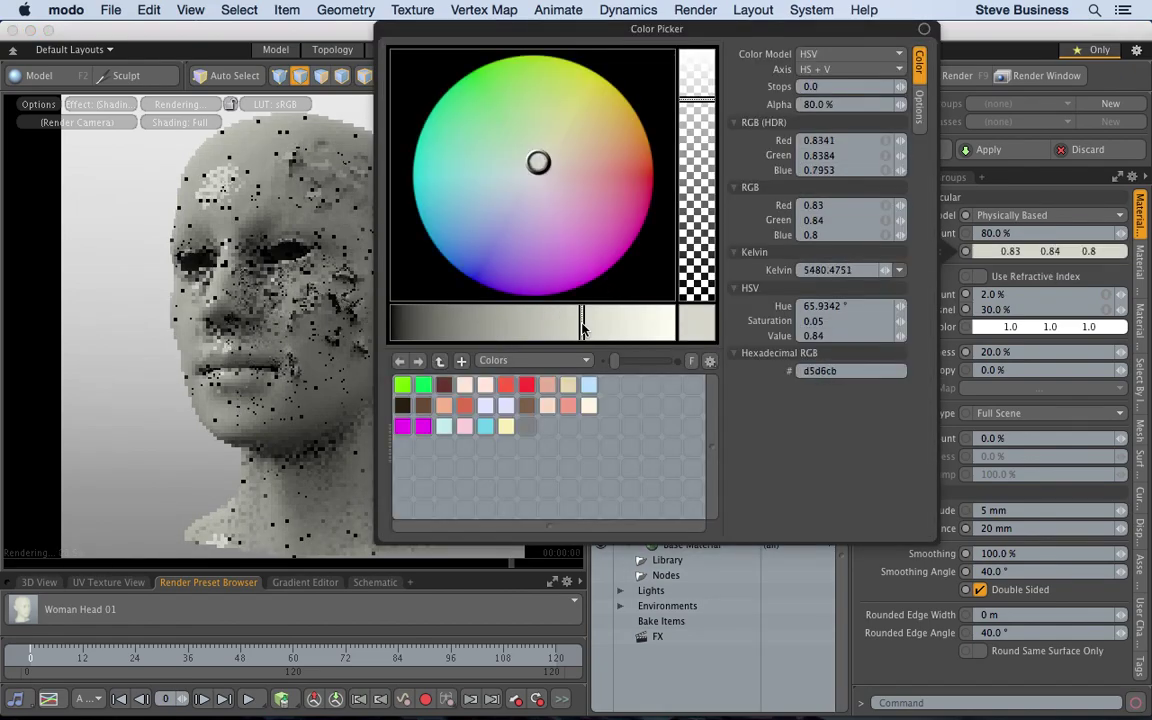
pyautogui.click(215, 311)
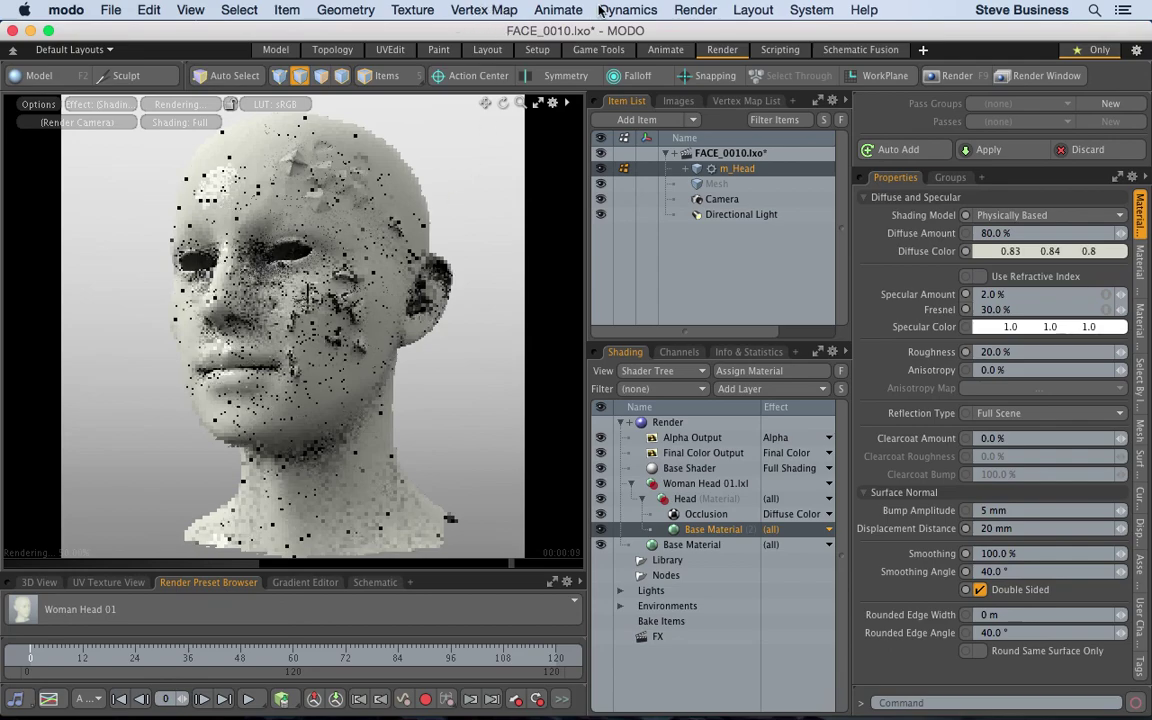
# Step: Start a full render of the head from the camera
pyautogui.click(354, 8)
pyautogui.click(352, 9)
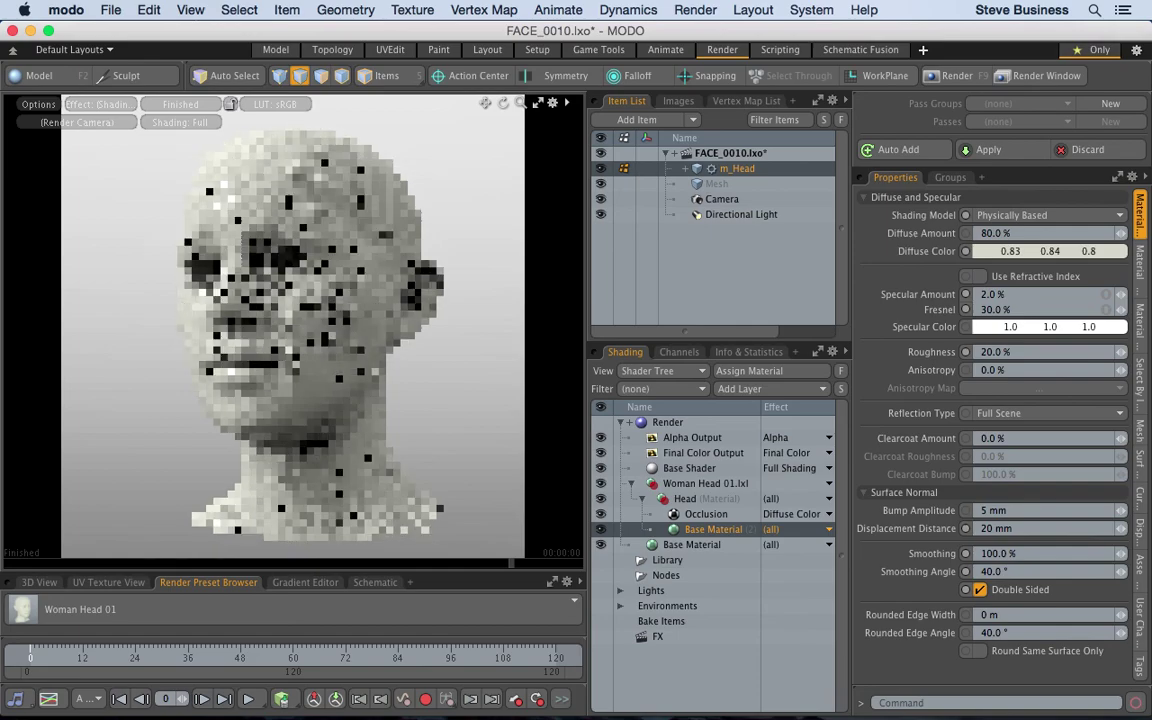
pyautogui.click(697, 12)
pyautogui.click(698, 31)
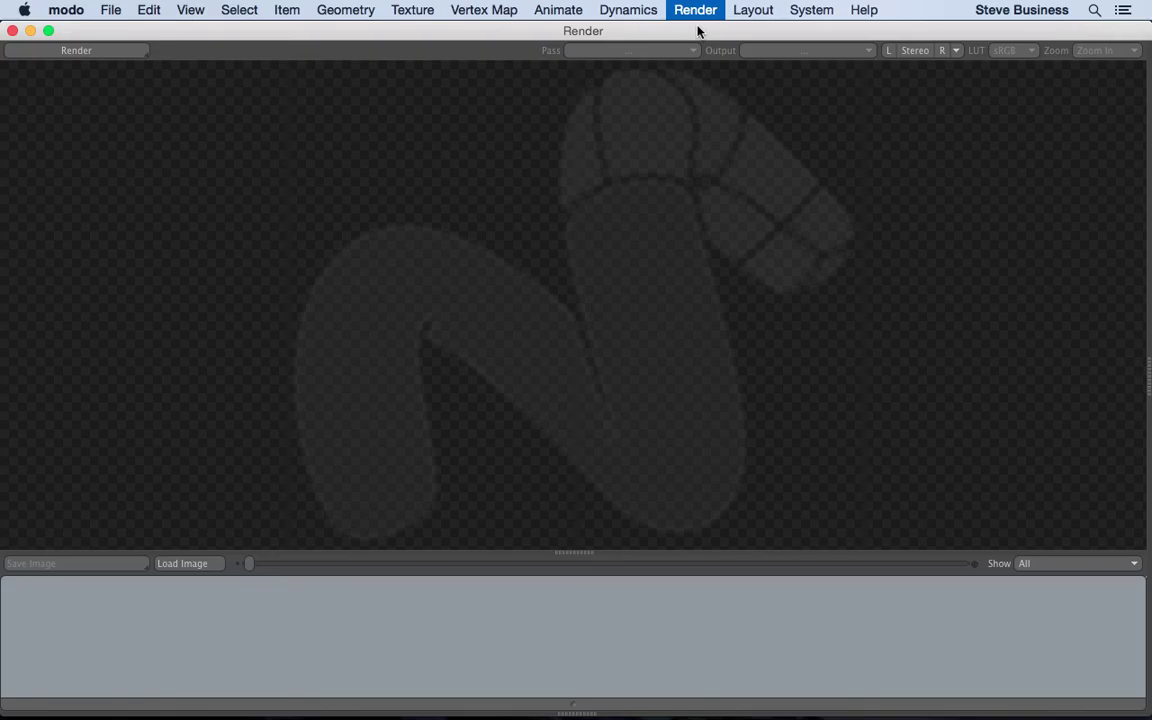
# Step: Reposition the Render window and set its zoom to 100% to inspect the head at full size
pyautogui.moveTo(676, 37); pyautogui.dragTo(677, 168)
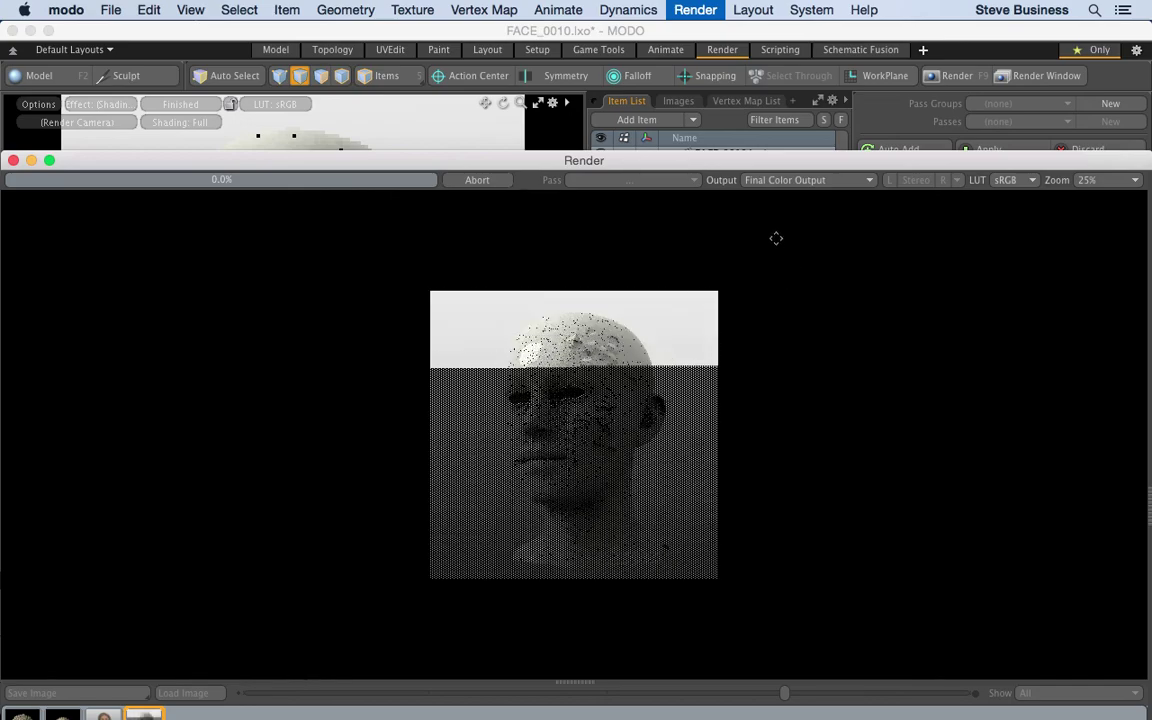
pyautogui.moveTo(764, 163); pyautogui.dragTo(625, 36)
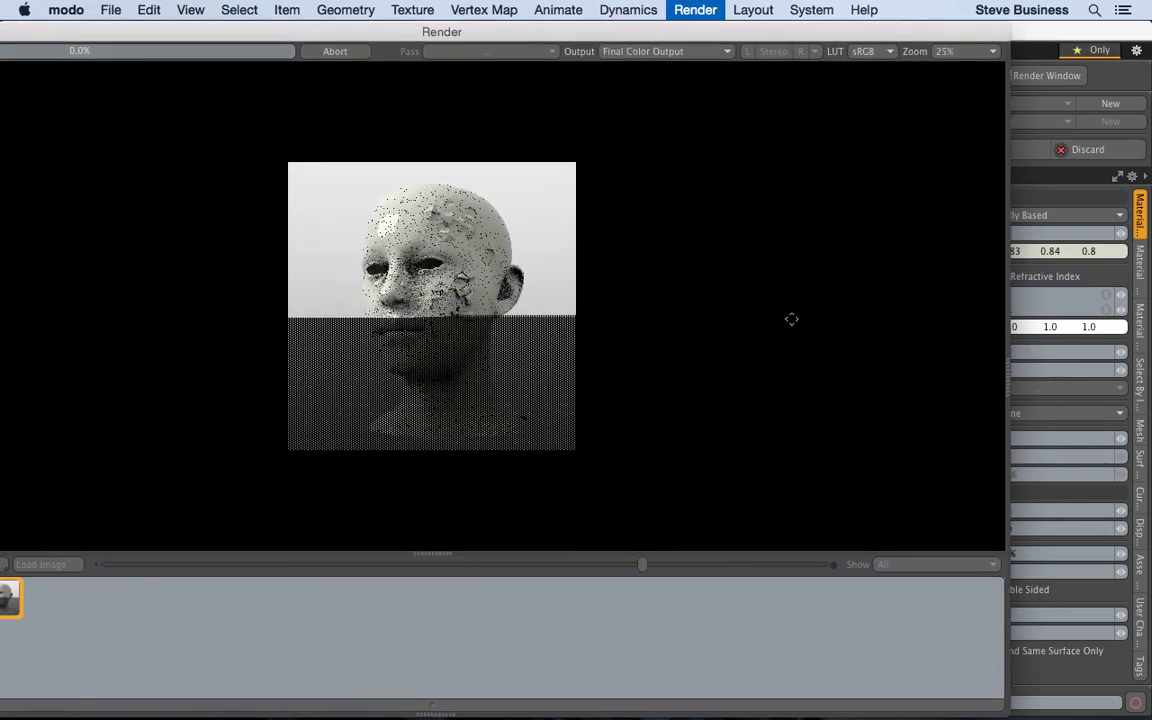
pyautogui.click(985, 51)
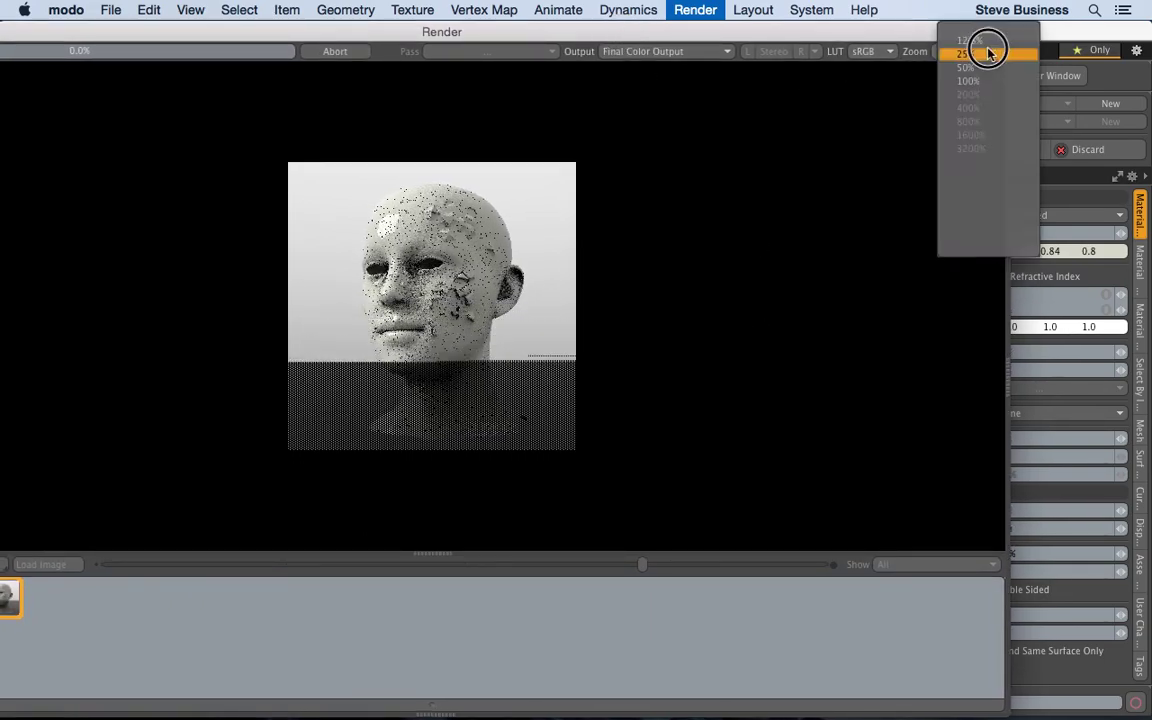
pyautogui.click(986, 80)
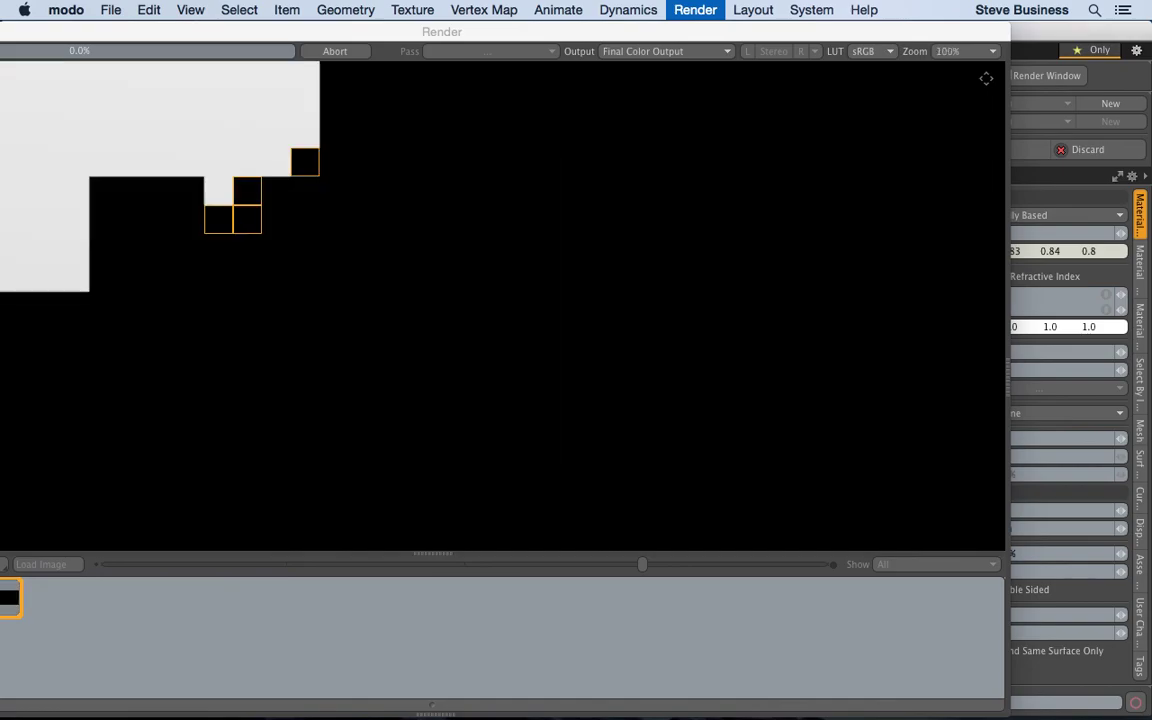
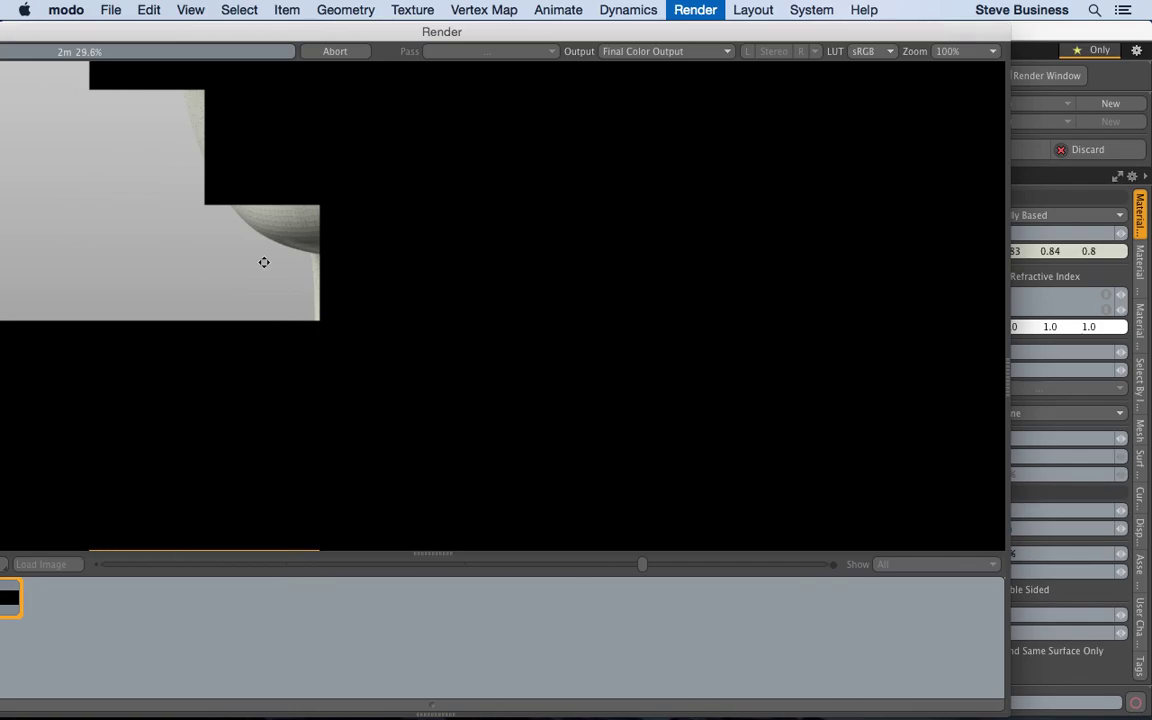
# Step: Pan over the partly rendered face, abort the render, and close the Render window
pyautogui.moveTo(173, 241); pyautogui.dragTo(170, 435)
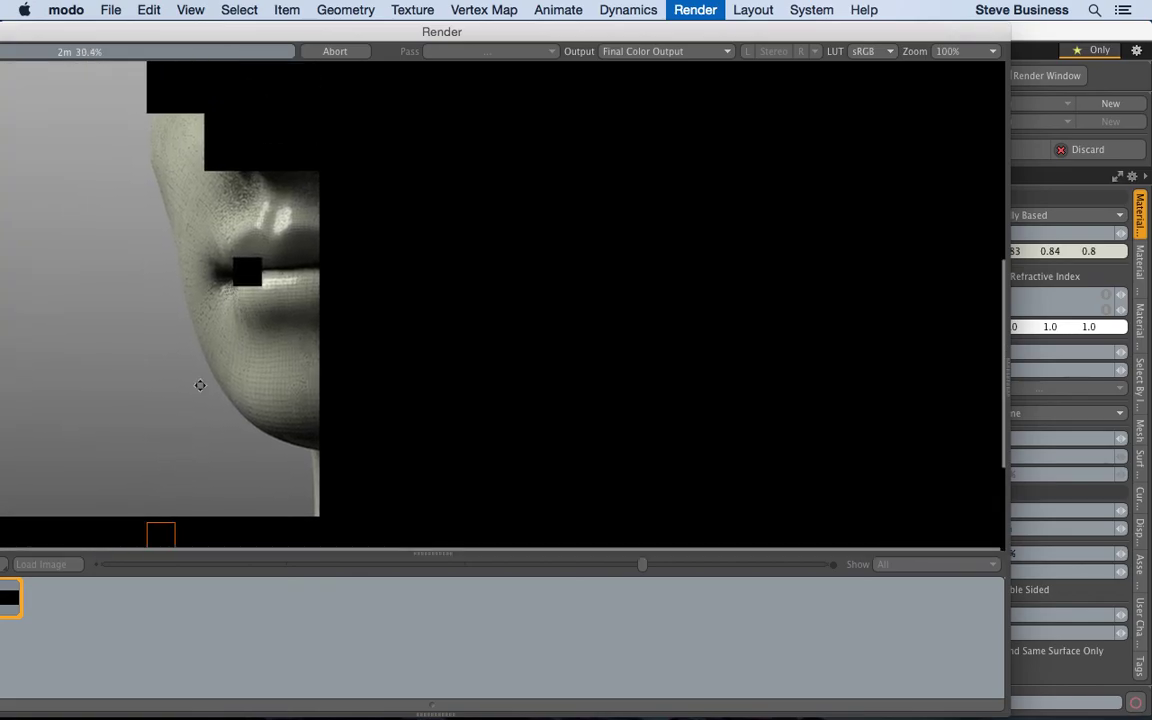
pyautogui.moveTo(259, 228); pyautogui.dragTo(160, 386)
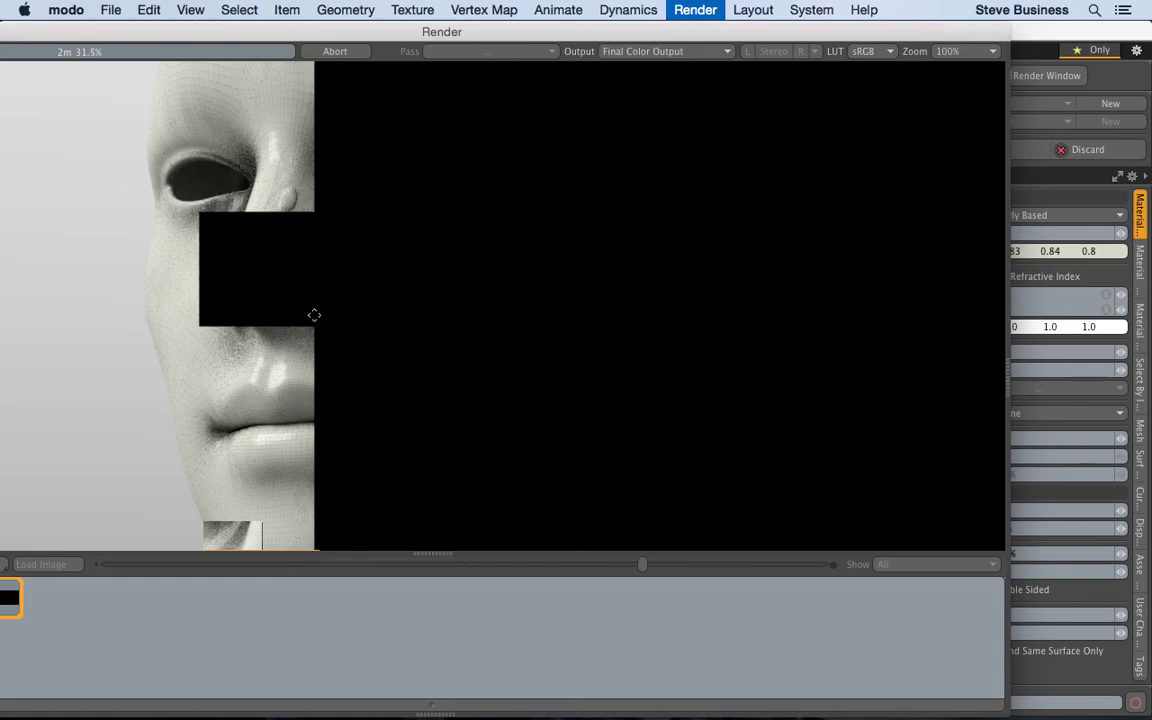
pyautogui.click(335, 52)
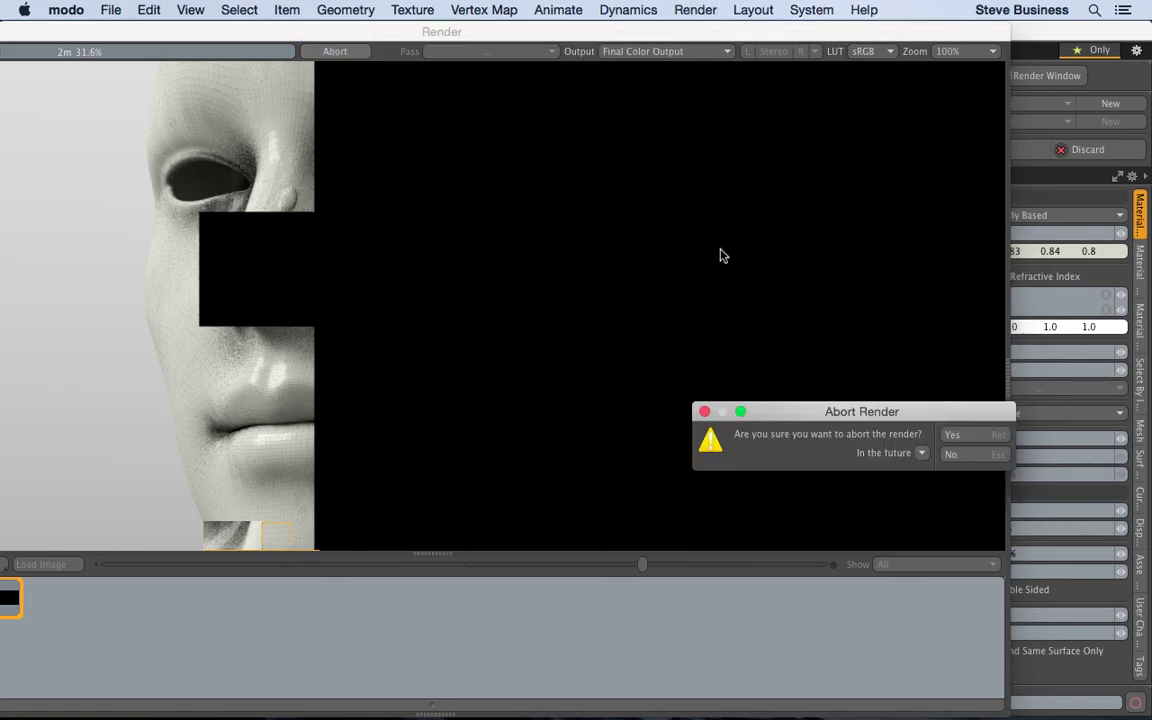
pyautogui.click(951, 434)
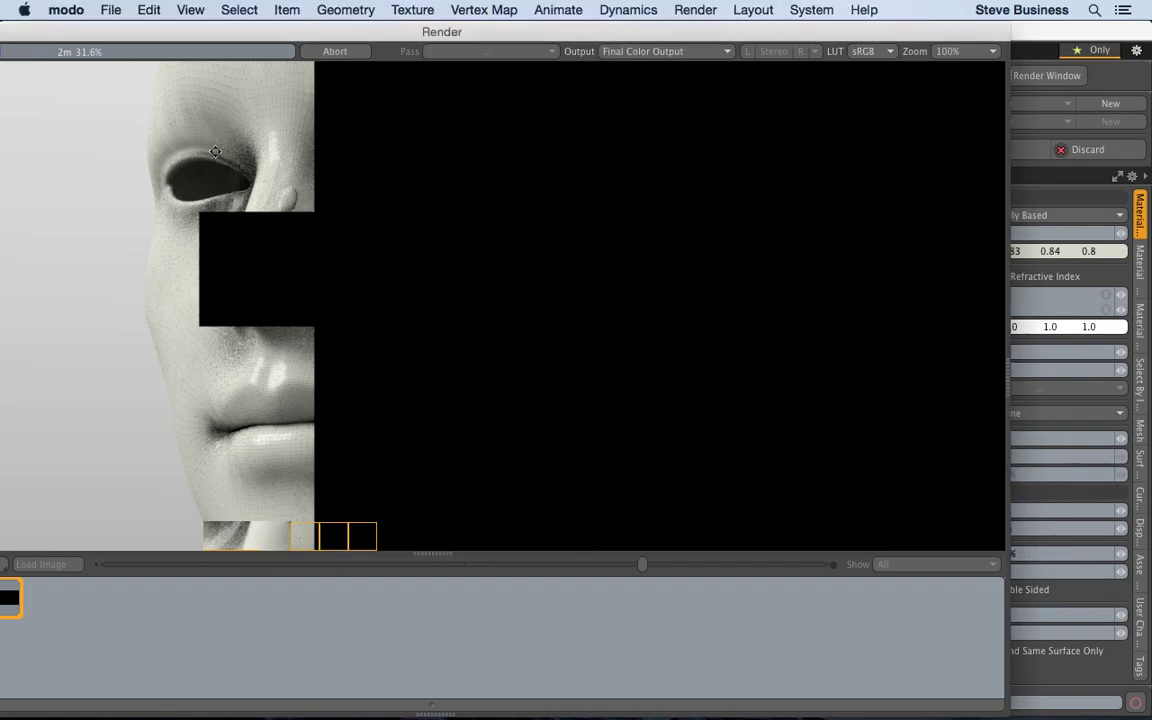
pyautogui.moveTo(73, 37); pyautogui.dragTo(248, 56)
pyautogui.click(47, 54)
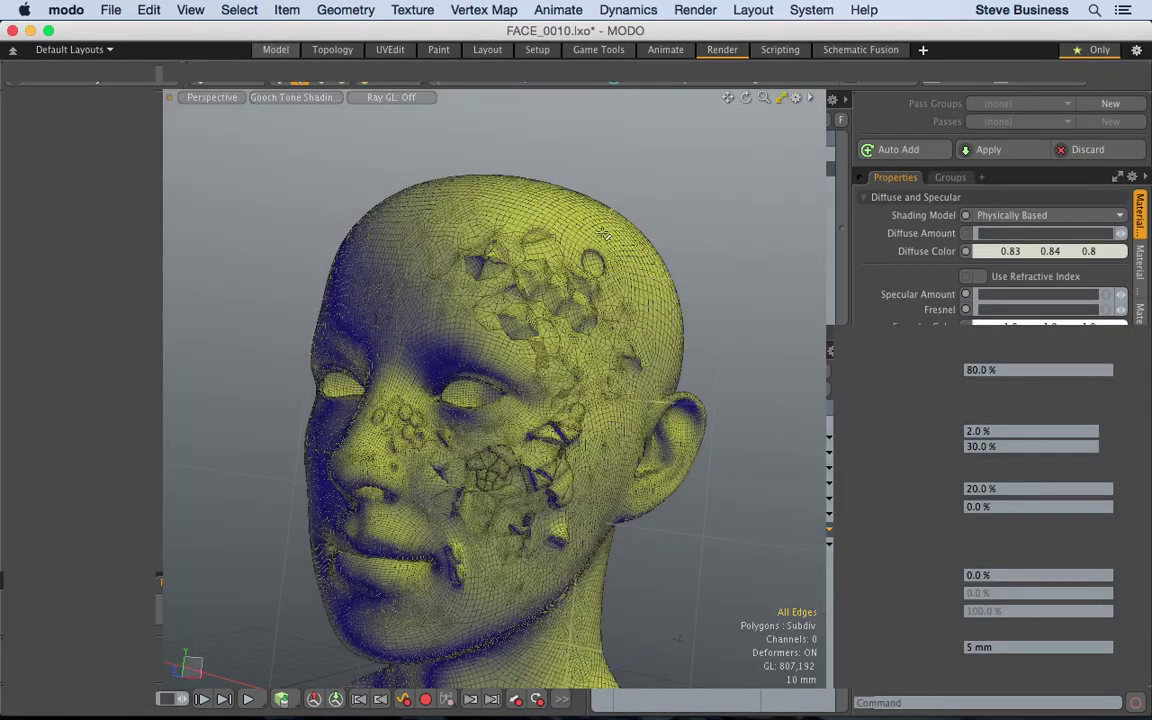
# Step: Select four separate polygons around the damaged-side eye: three above the brow and one beyond its outer corner
pyautogui.moveTo(764, 97); pyautogui.dragTo(446, 241)
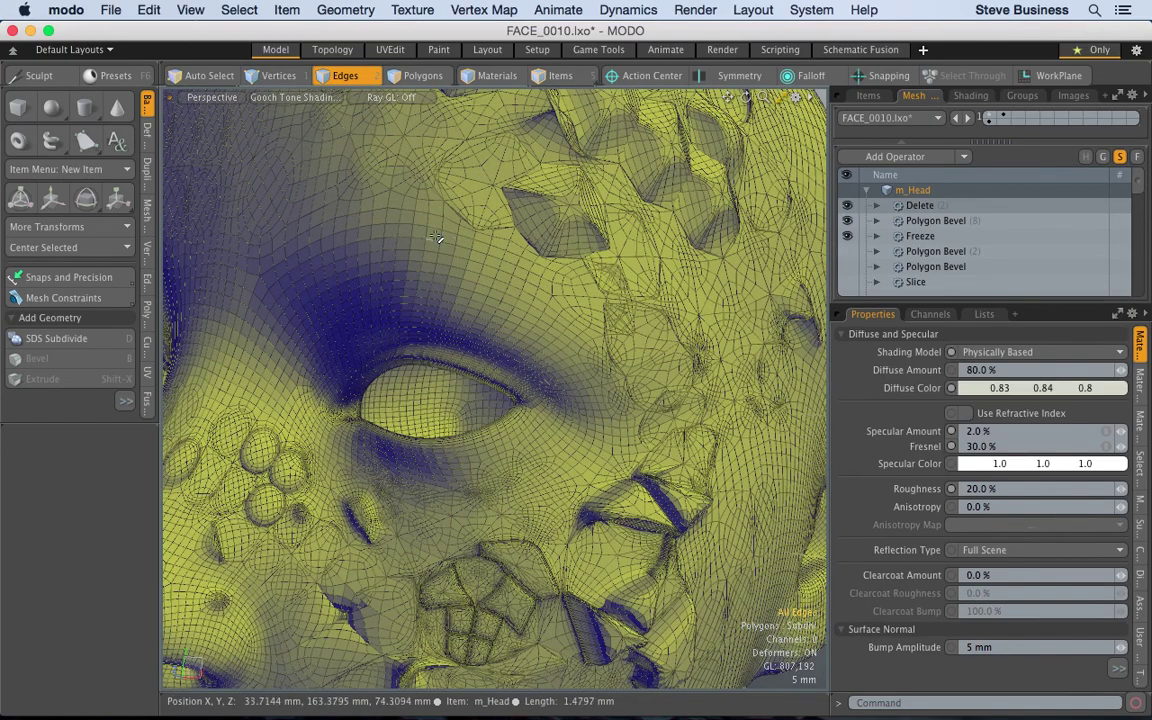
pyautogui.click(415, 75)
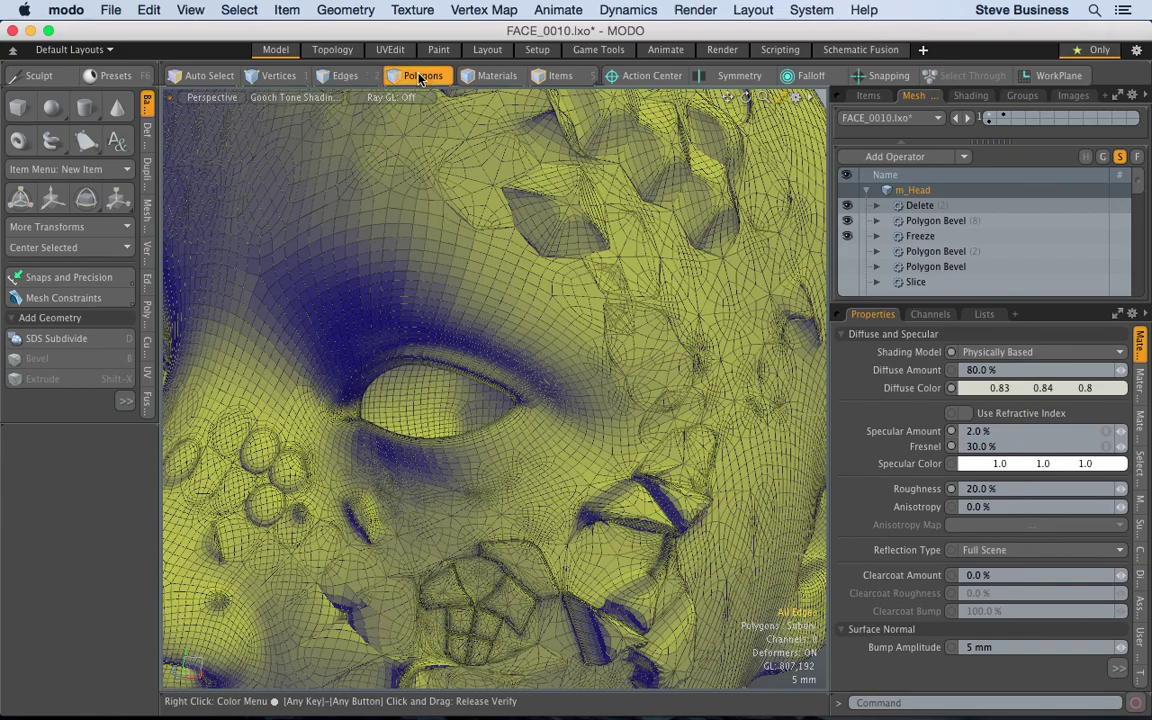
pyautogui.click(420, 231)
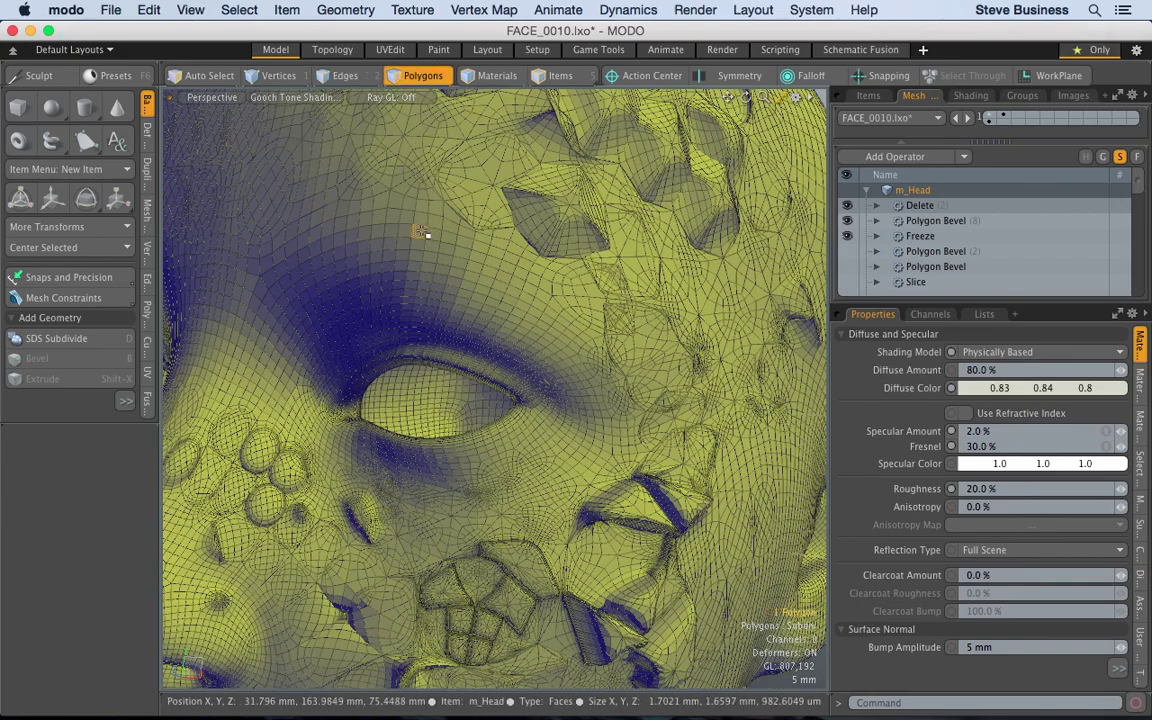
pyautogui.click(312, 191)
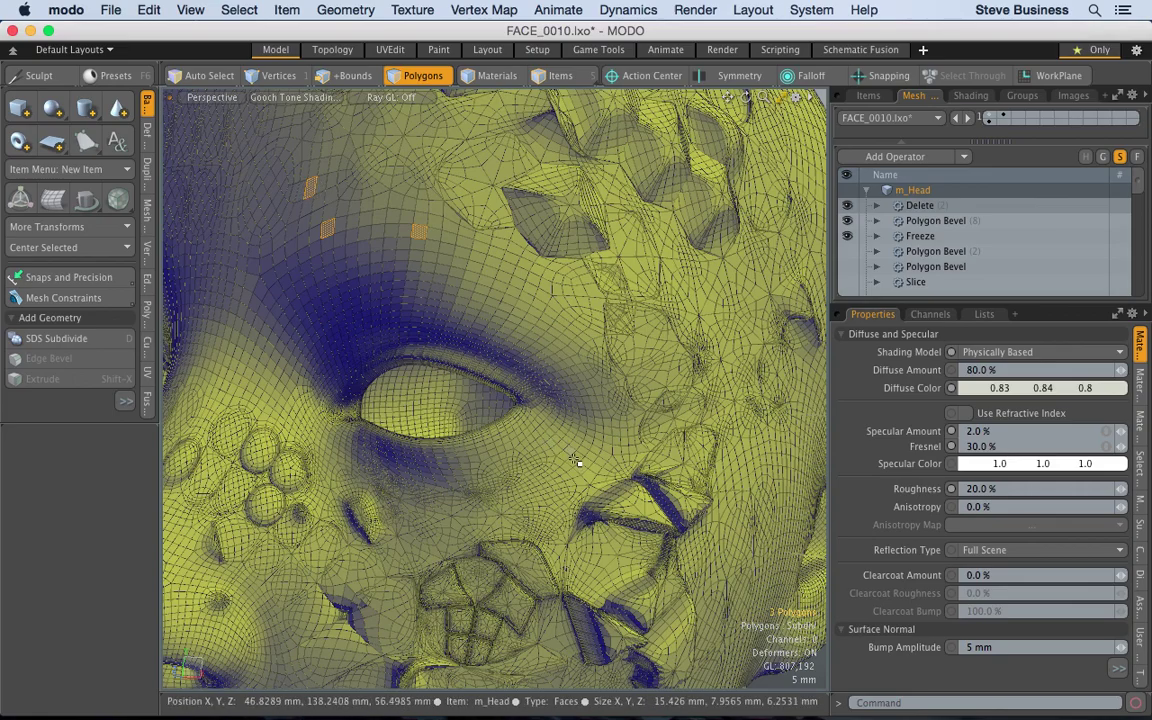
pyautogui.keyDown('shift'); pyautogui.click(582, 469); pyautogui.keyUp('shift')
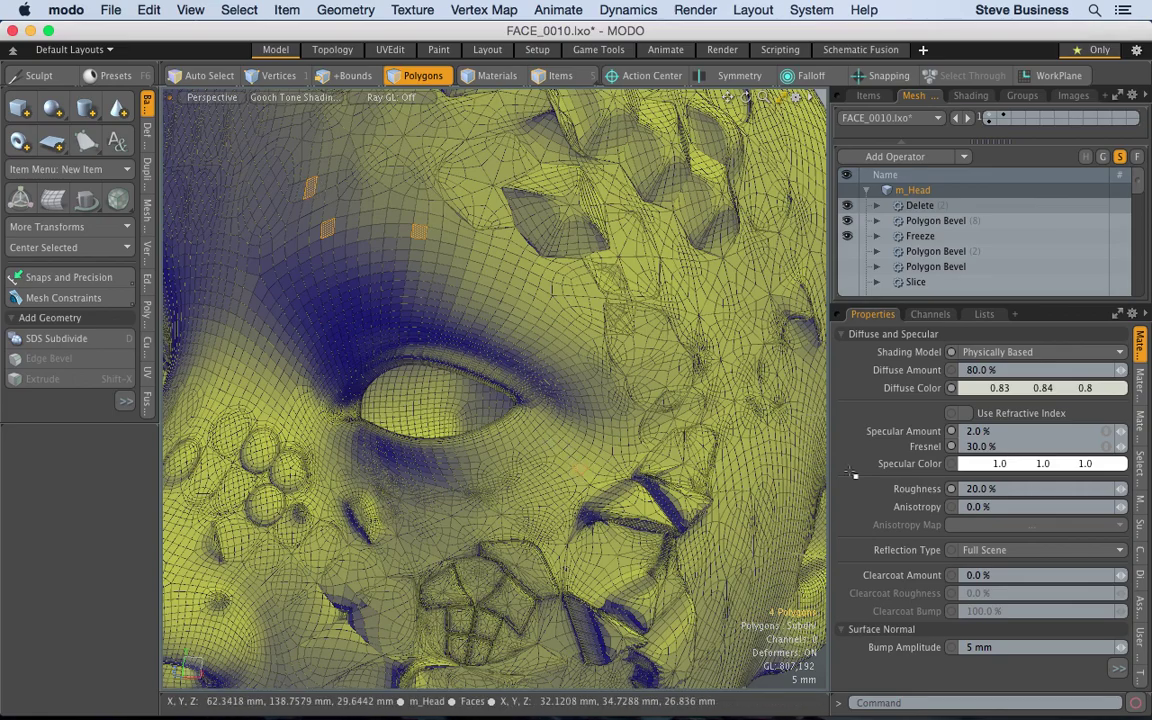
pyautogui.click(966, 160)
pyautogui.moveTo(969, 179)
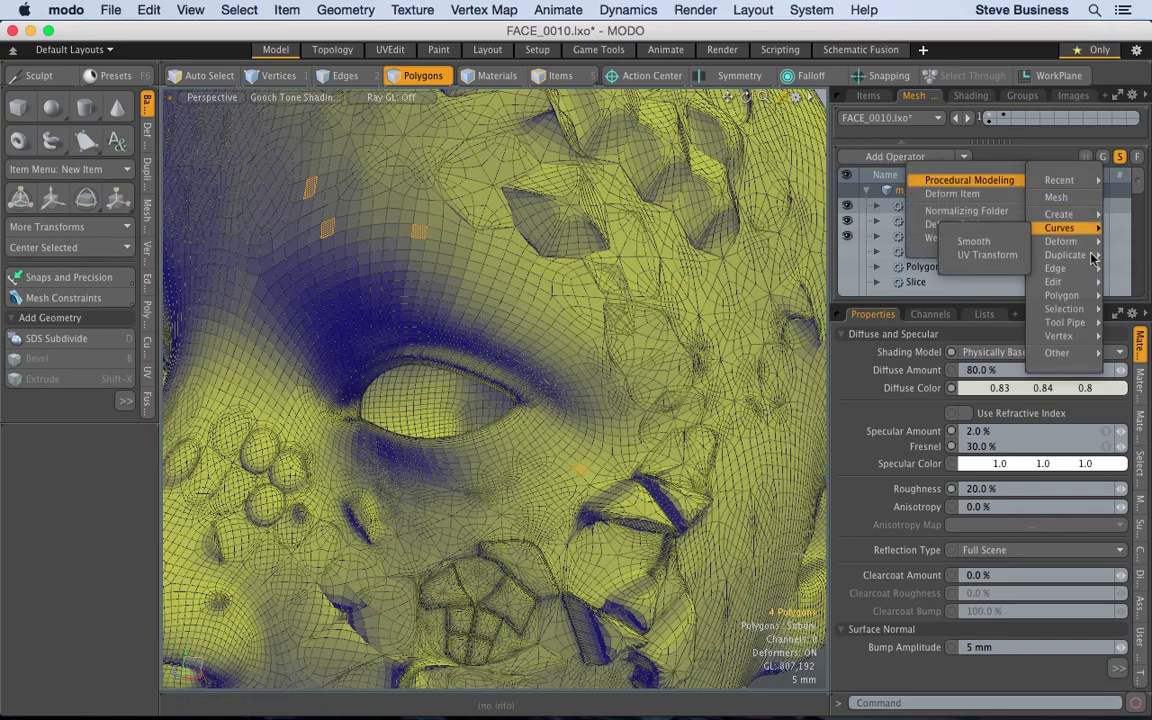
pyautogui.moveTo(1098, 299)
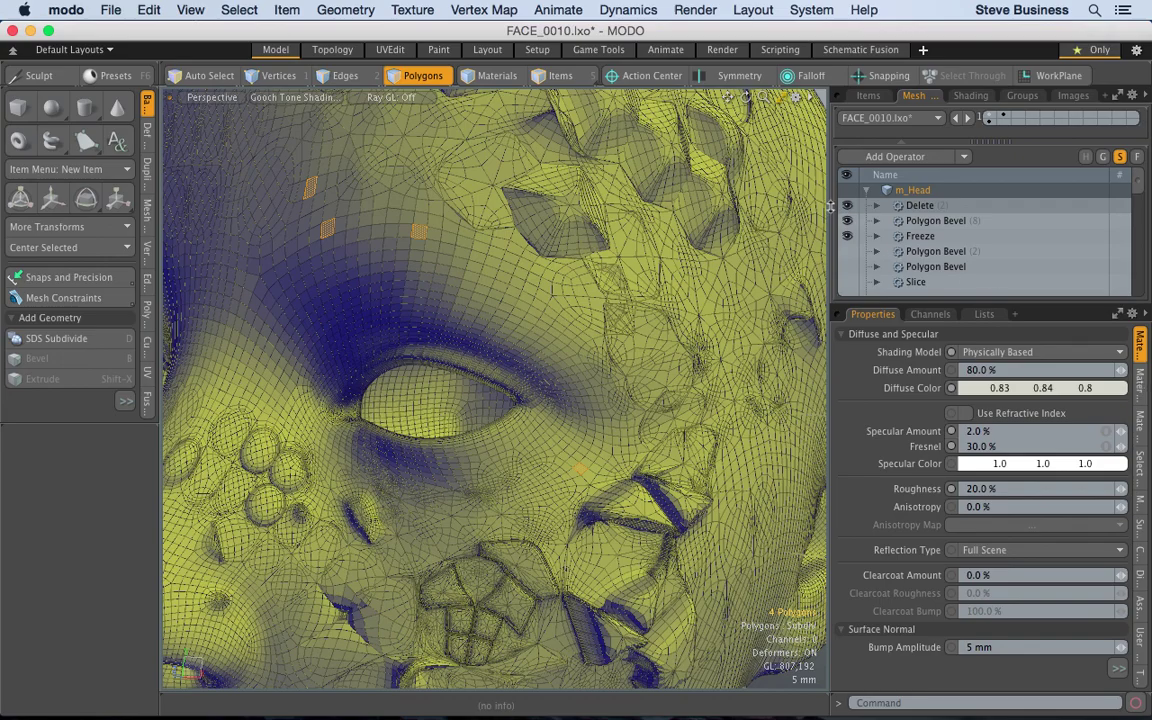
pyautogui.hotkey('shift', 'x')
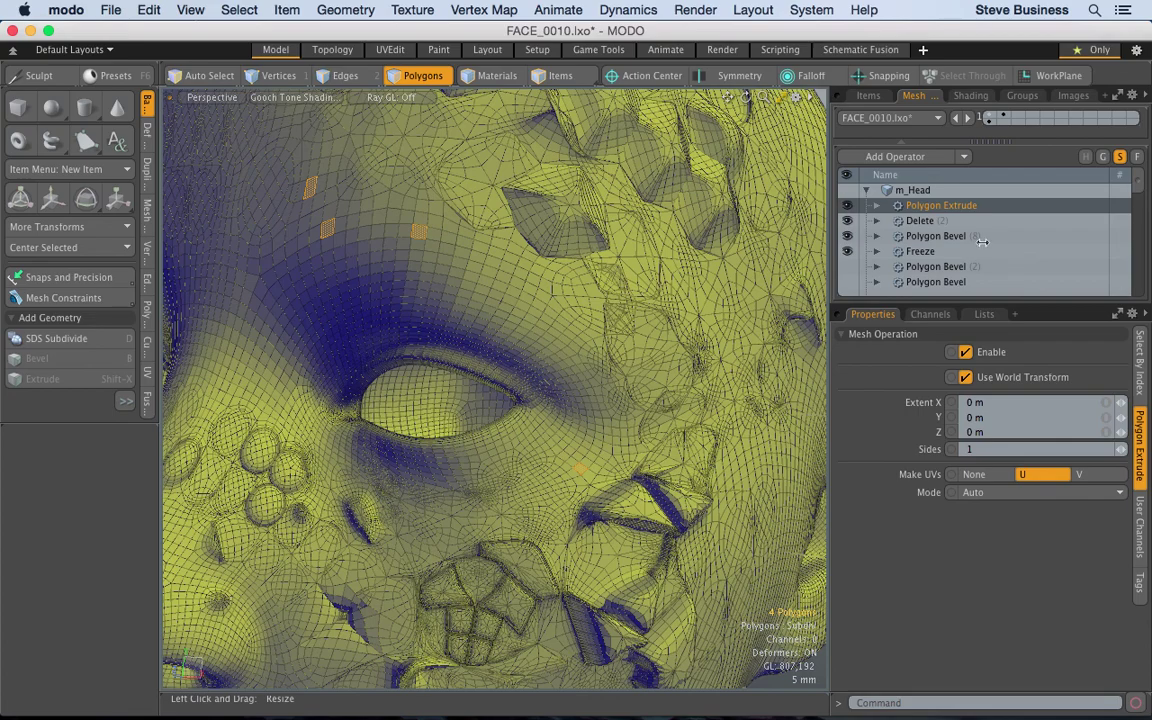
pyautogui.press('super+z')
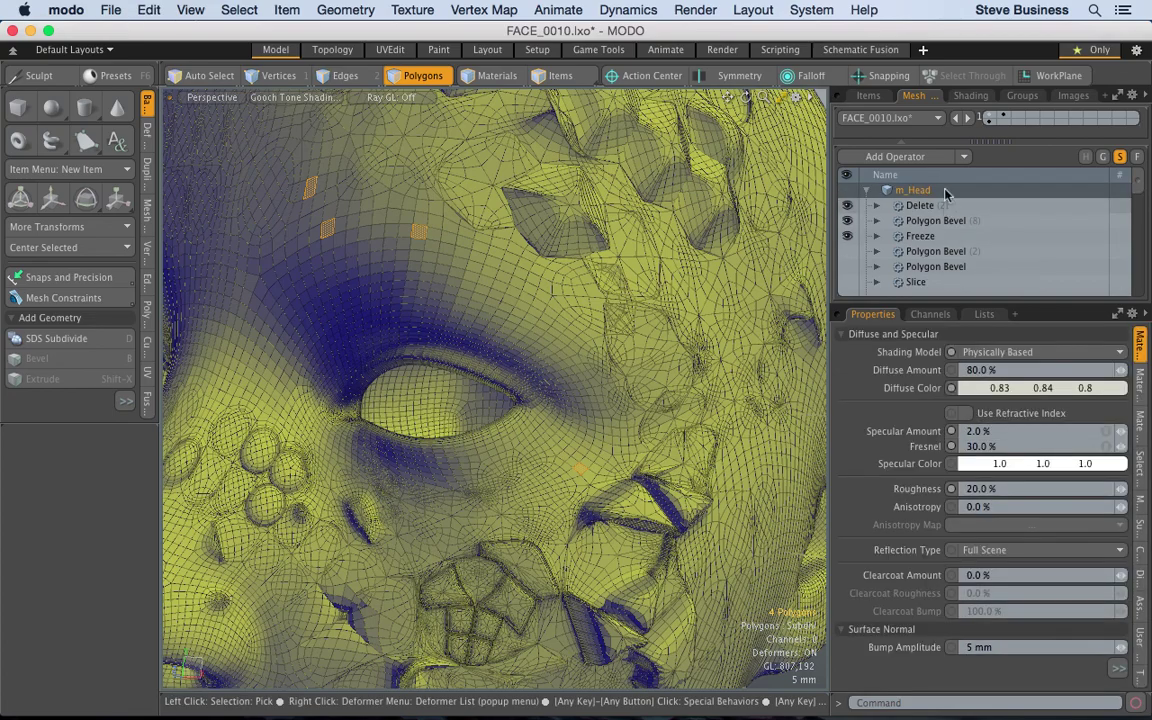
# Step: Add a Polygon Bevel operator to the four selected polygons with a 2 mm shift and Group Polygons turned off
pyautogui.click(965, 157)
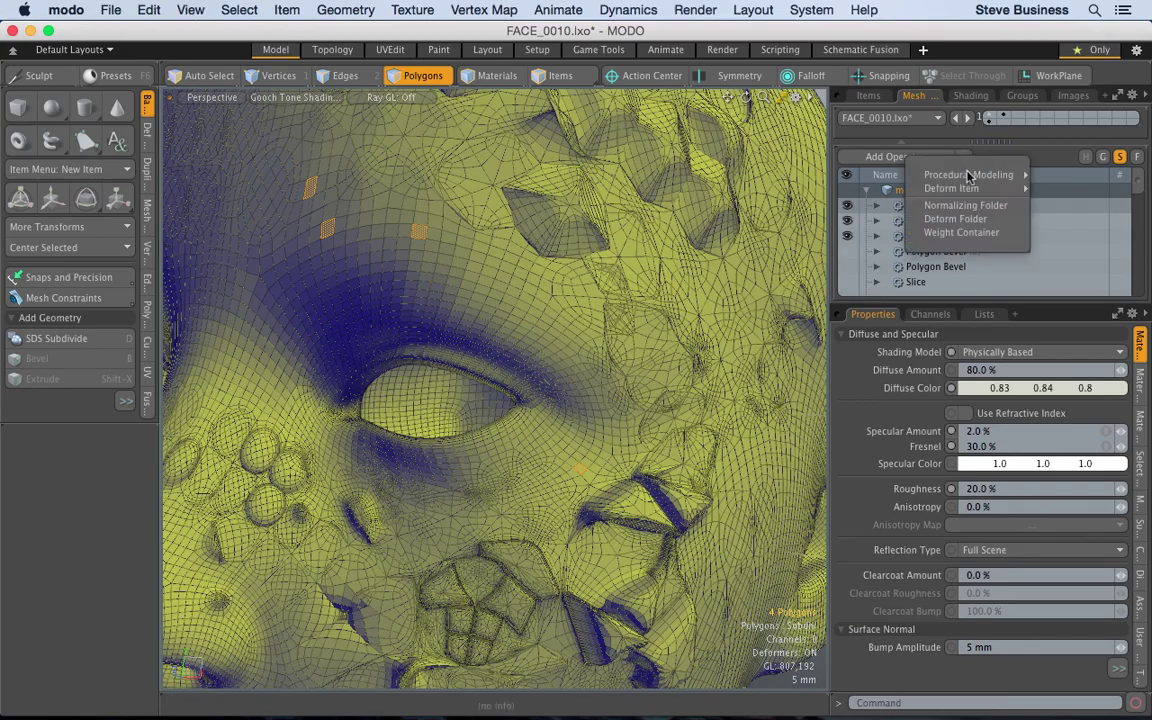
pyautogui.moveTo(967, 175)
pyautogui.moveTo(1057, 177)
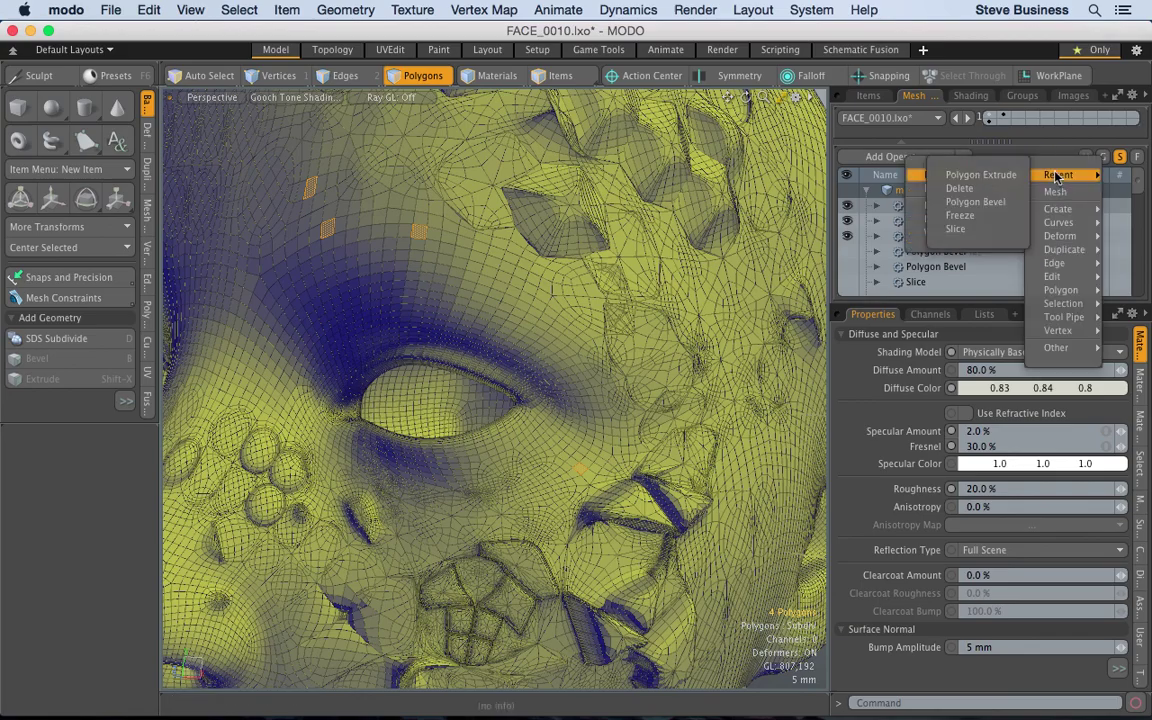
pyautogui.click(972, 202)
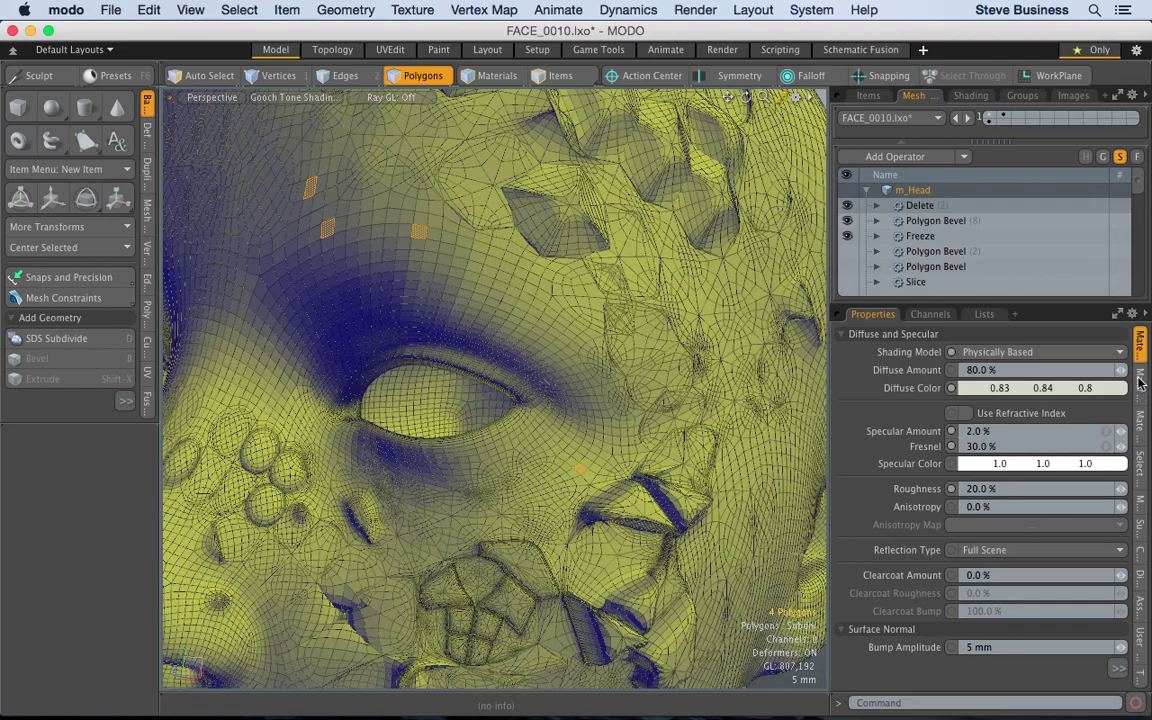
pyautogui.press('b')
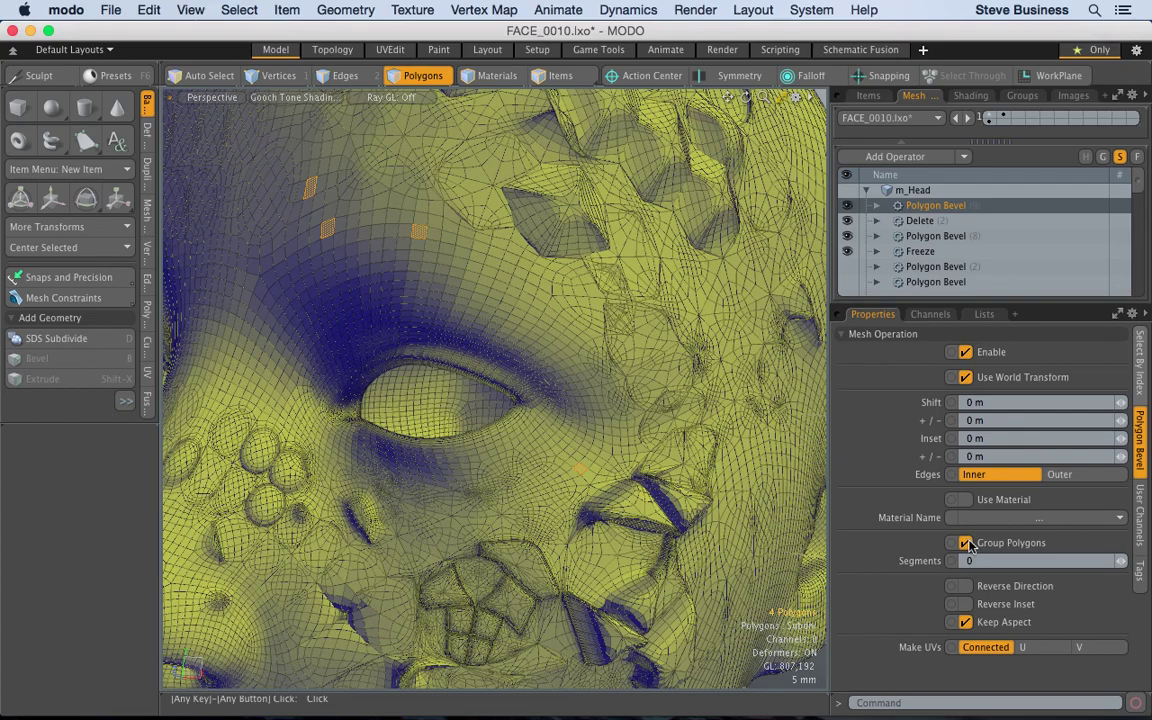
pyautogui.doubleClick(993, 402)
pyautogui.write('2mm')
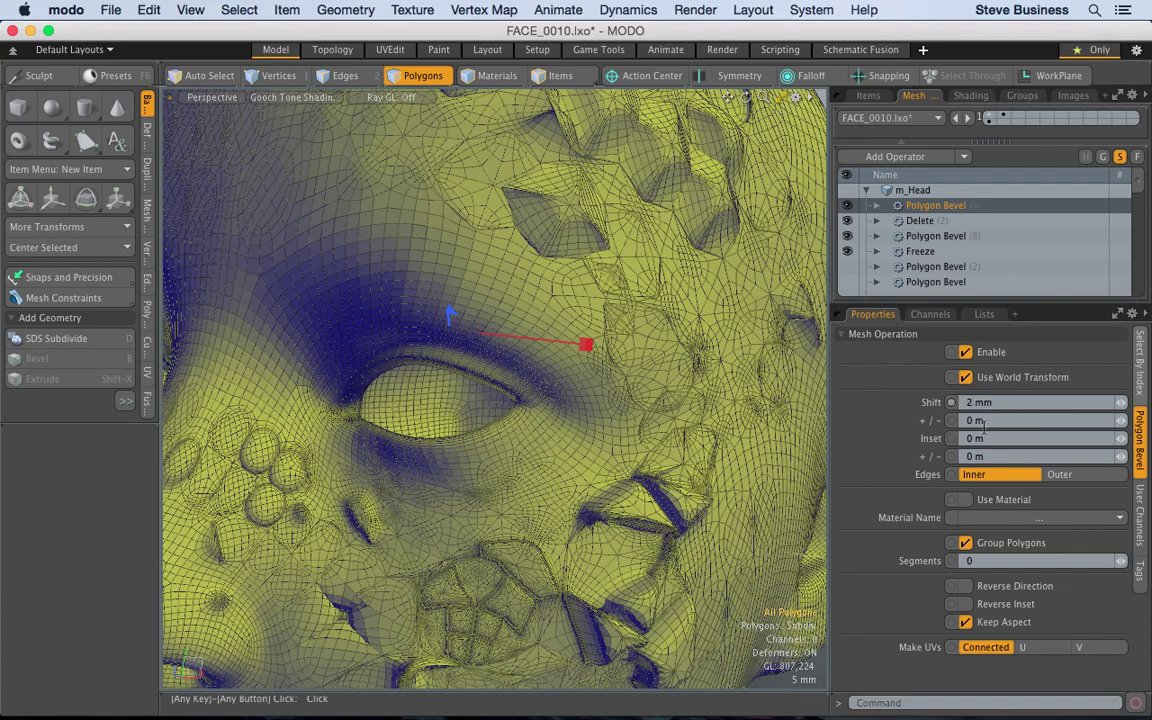
pyautogui.click(965, 543)
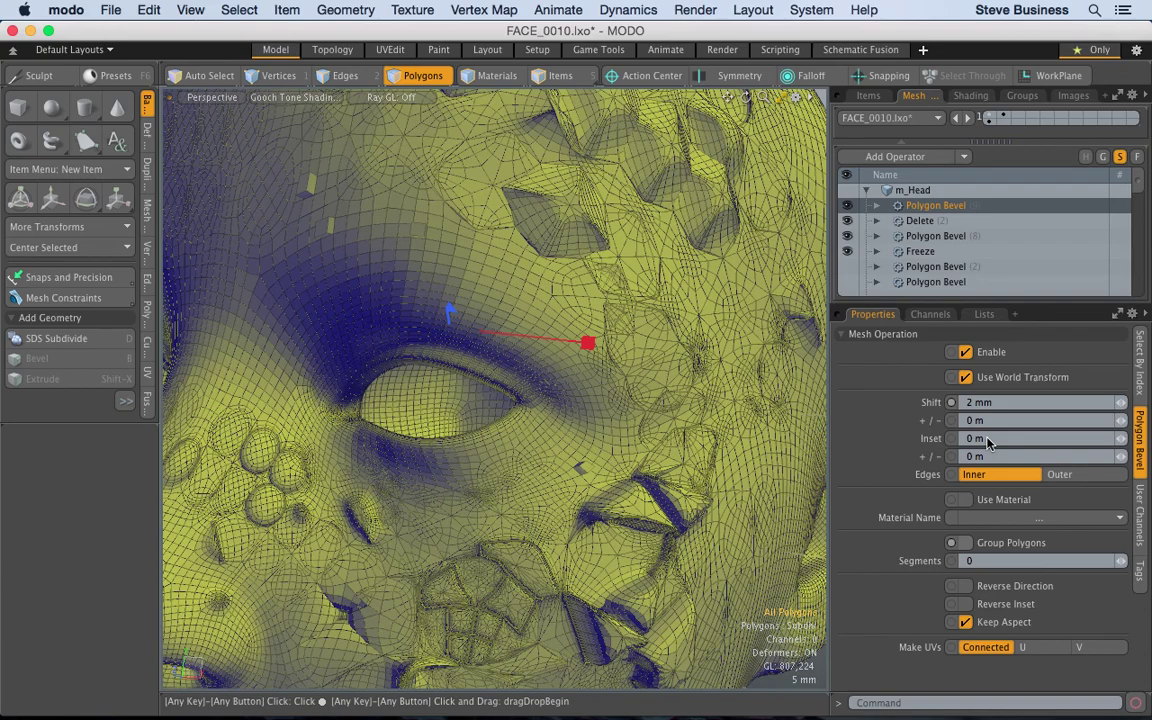
# Step: Set the new Polygon Bevel's Inset to 1 mm, Shift to 4 mm and Segments to 2
pyautogui.click(987, 440)
pyautogui.write('1')
pyautogui.press('Return')
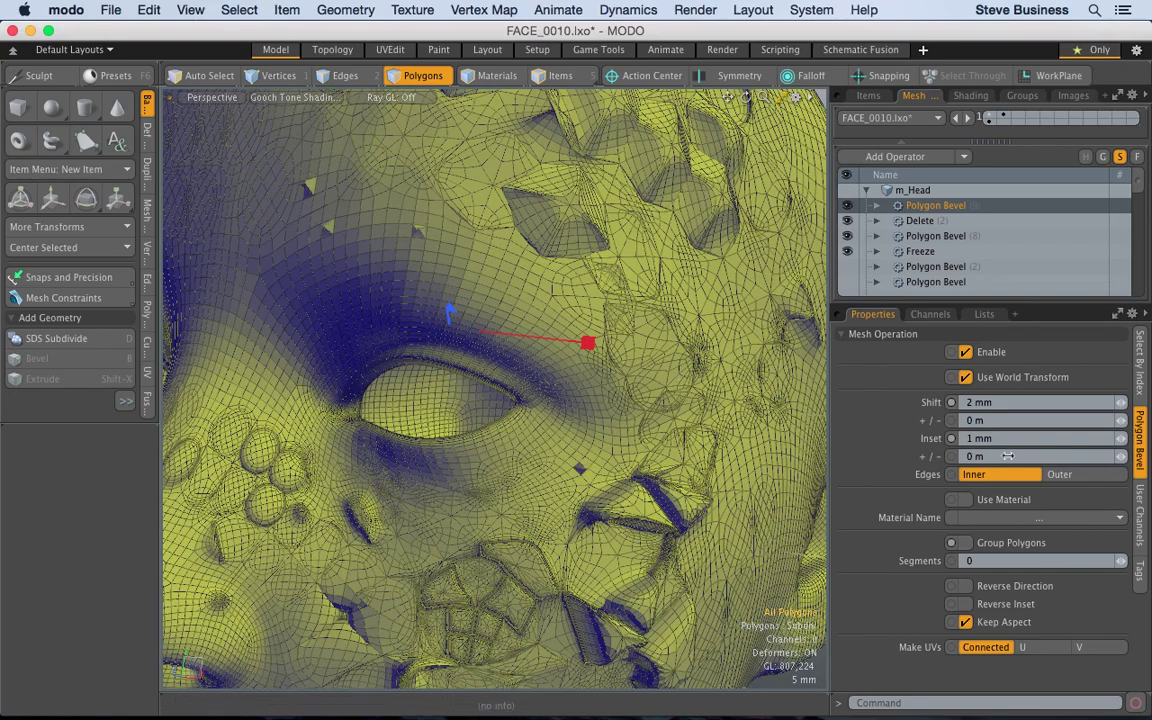
pyautogui.click(1002, 403)
pyautogui.write('4mm')
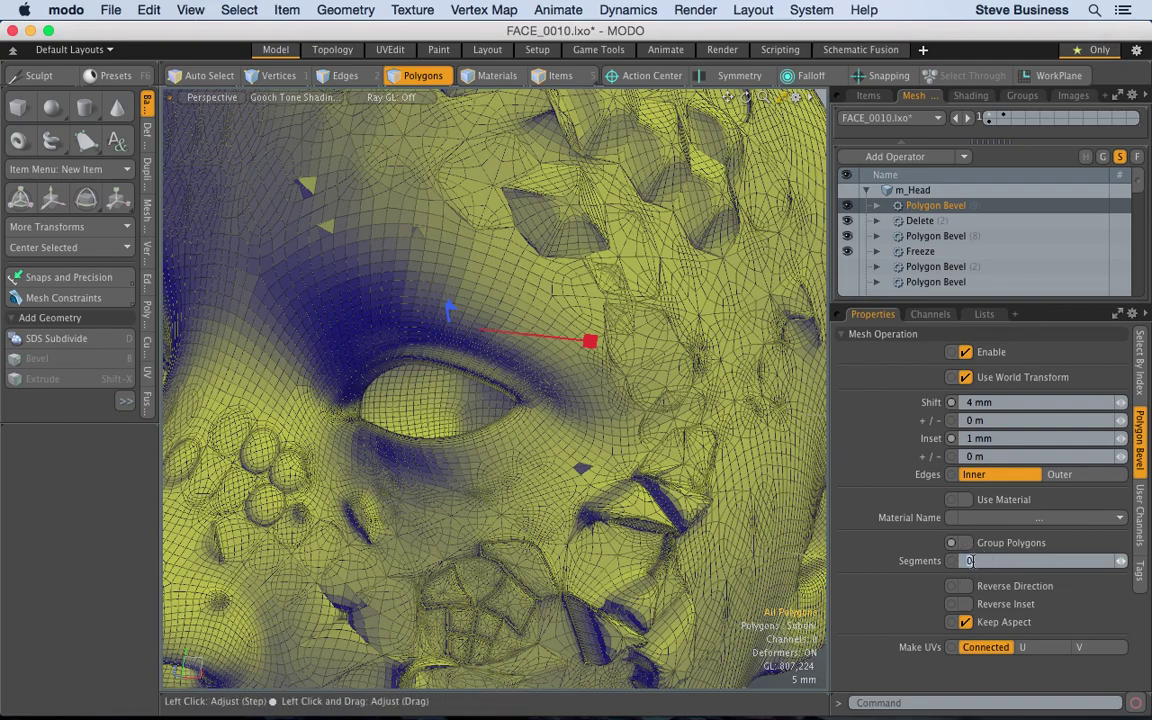
pyautogui.click(969, 561)
pyautogui.write('2')
pyautogui.press('Return')
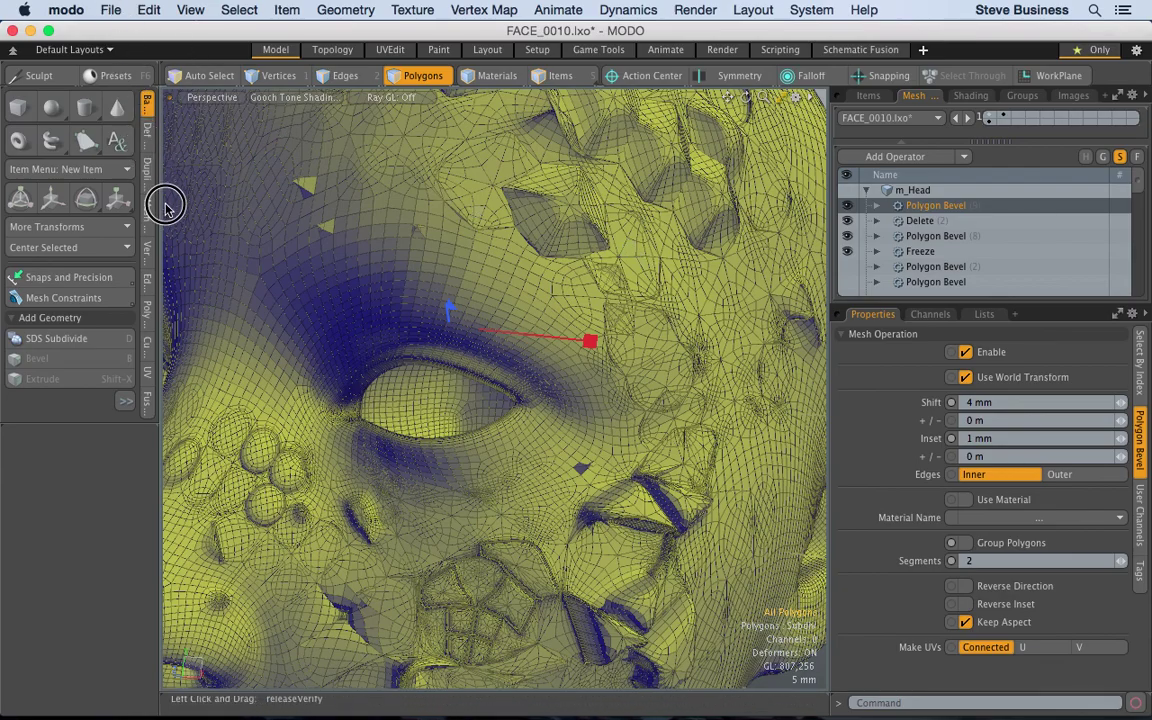
# Step: Save the scene with its new bevelled spikes as the next incremental version
pyautogui.click(113, 10)
pyautogui.click(172, 268)
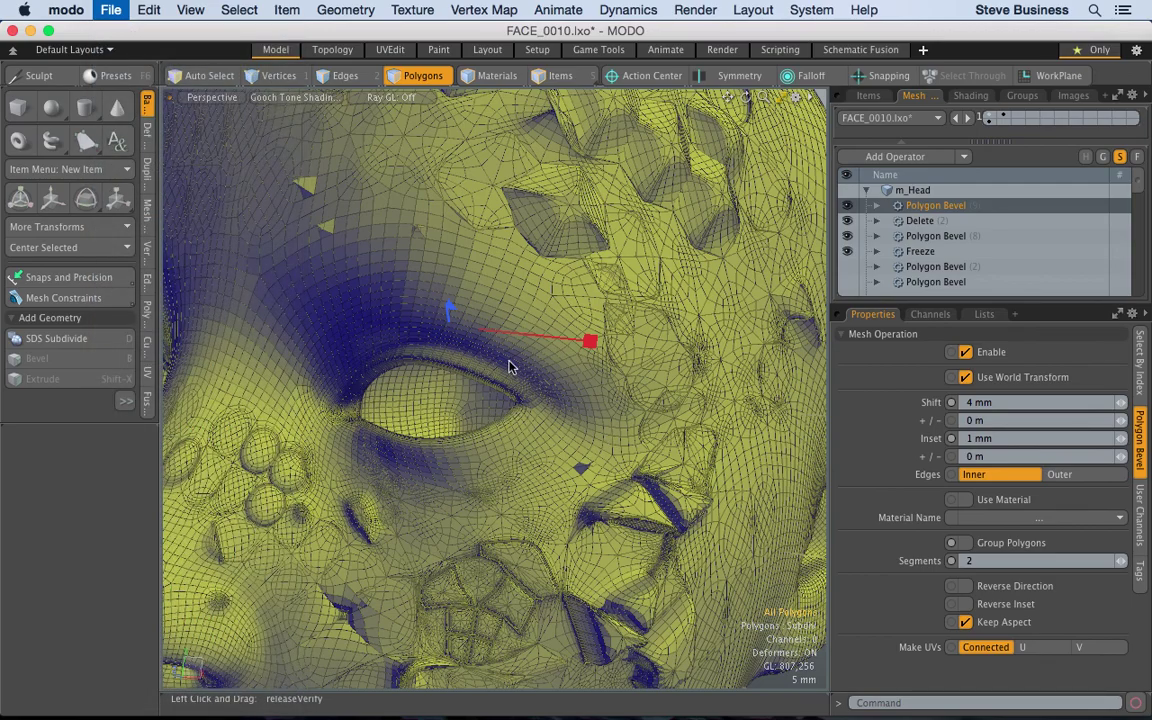
pyautogui.press('alt')
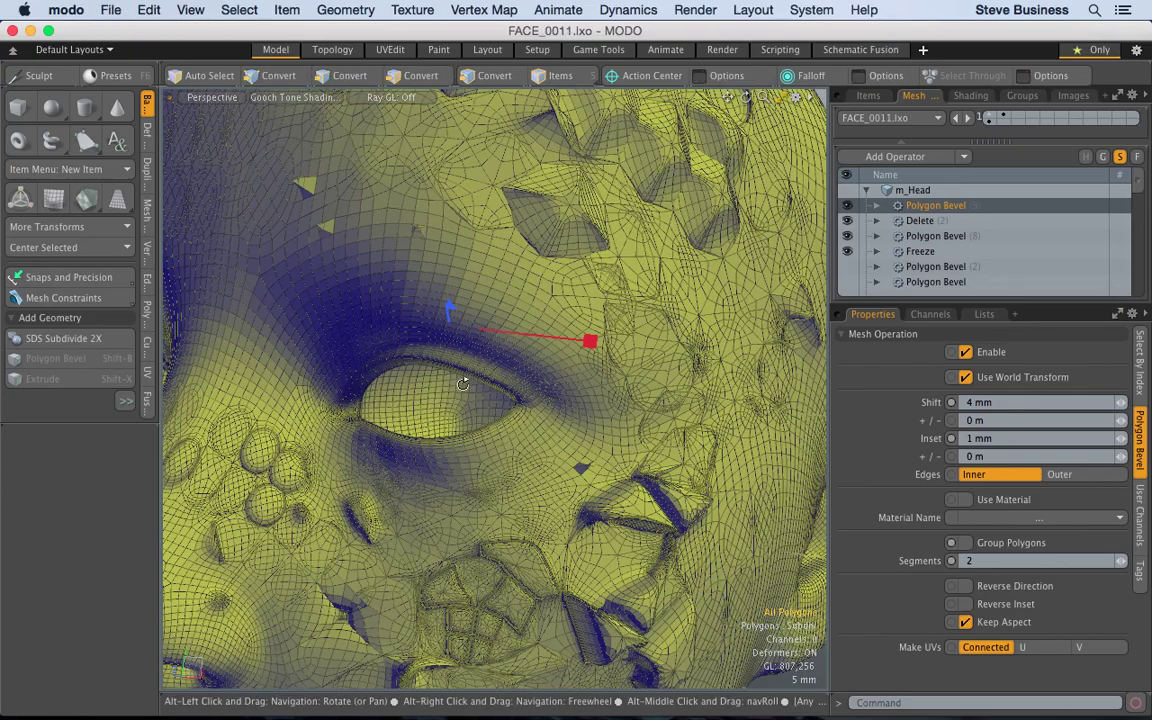
pyautogui.keyDown('alt'); pyautogui.moveTo(437, 392); pyautogui.dragTo(417, 525); pyautogui.keyUp('alt')
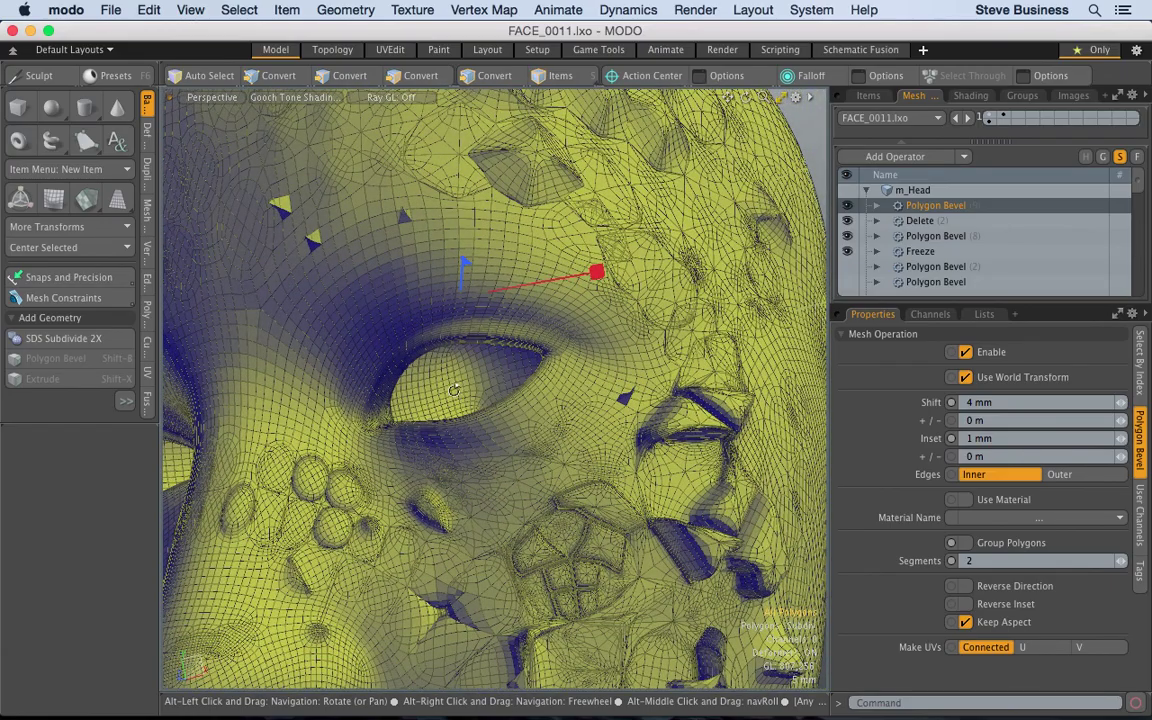
# Step: Try selecting seven separate polygons around the undamaged eye for further spikes: six above the brow and one below the eye
pyautogui.press('3')
pyautogui.moveTo(443, 714)
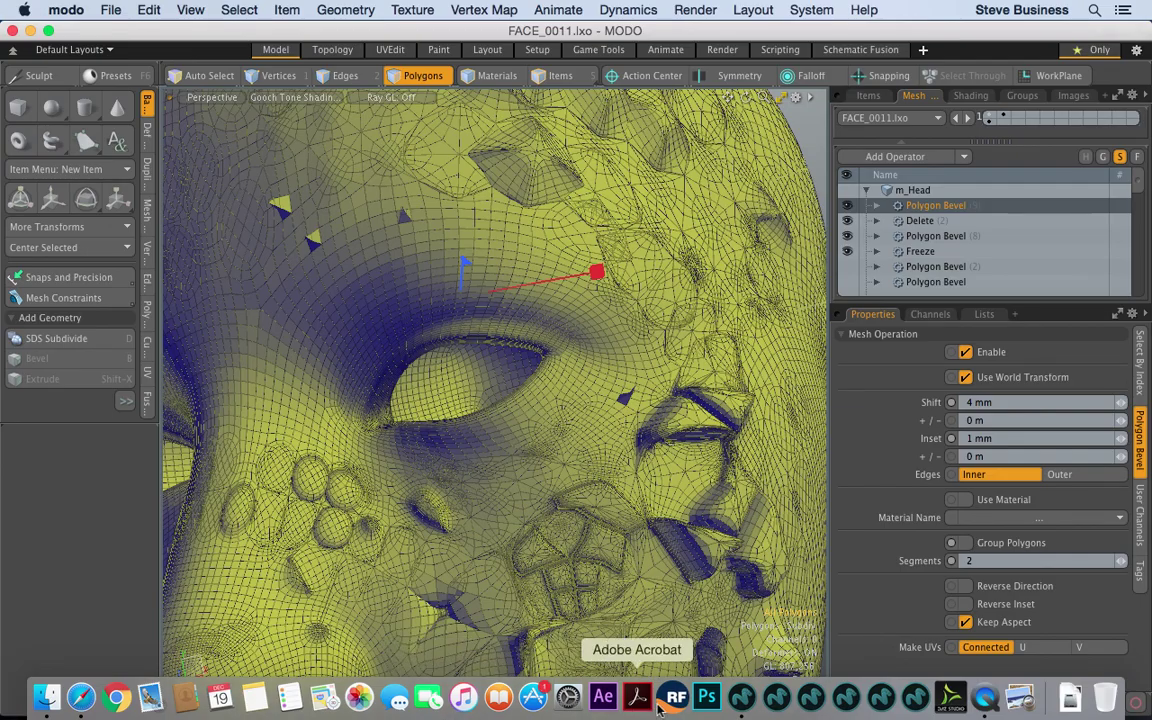
pyautogui.keyDown('alt'); pyautogui.moveTo(567, 398); pyautogui.dragTo(722, 384); pyautogui.keyUp('alt')
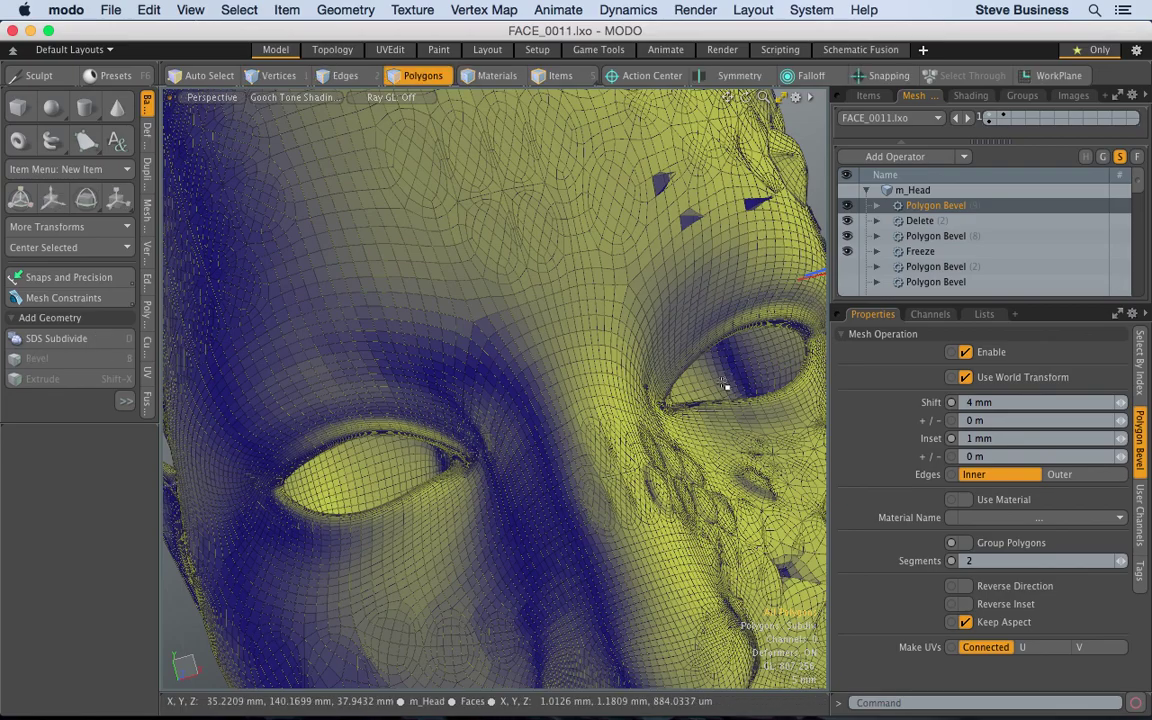
pyautogui.keyDown('alt'); pyautogui.moveTo(460, 373); pyautogui.dragTo(650, 360); pyautogui.keyUp('alt')
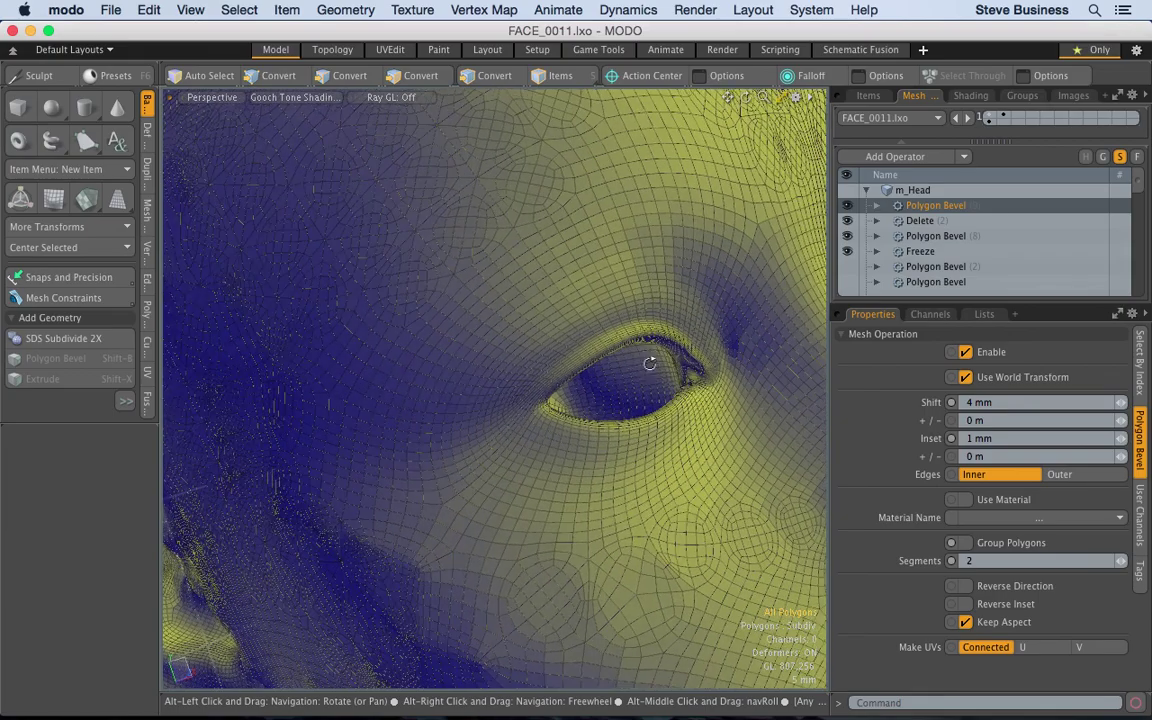
pyautogui.click(410, 78)
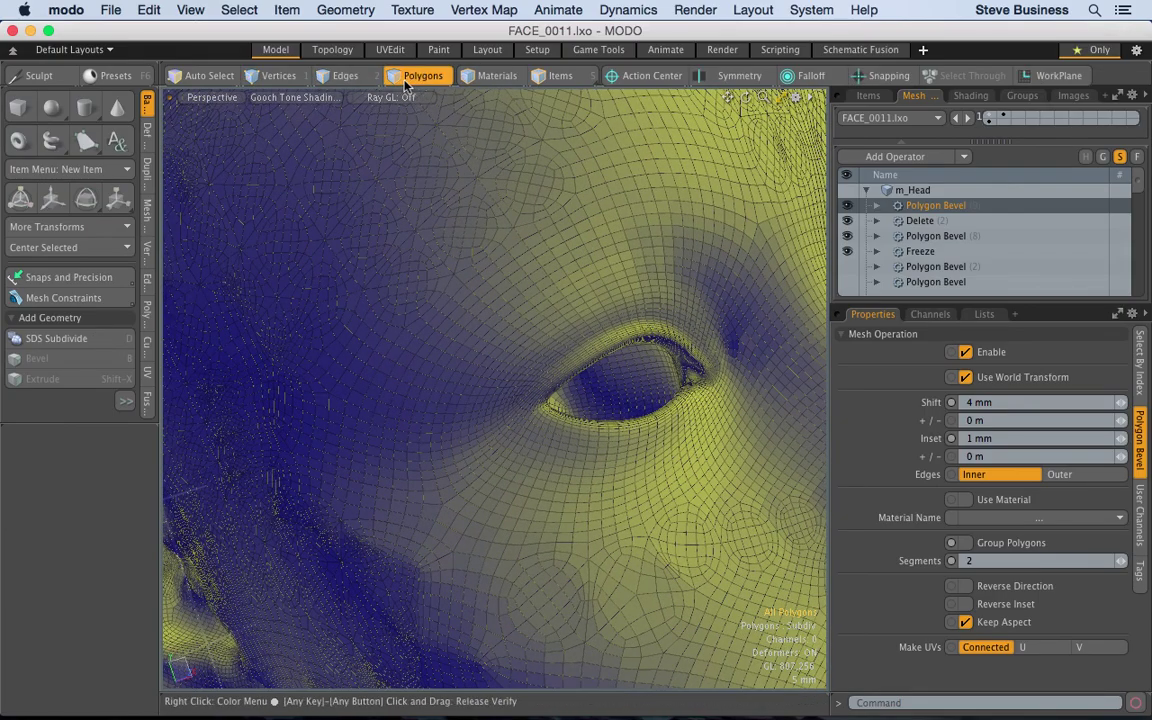
pyautogui.click(606, 241)
pyautogui.keyDown('shift'); pyautogui.click(569, 236); pyautogui.keyUp('shift')
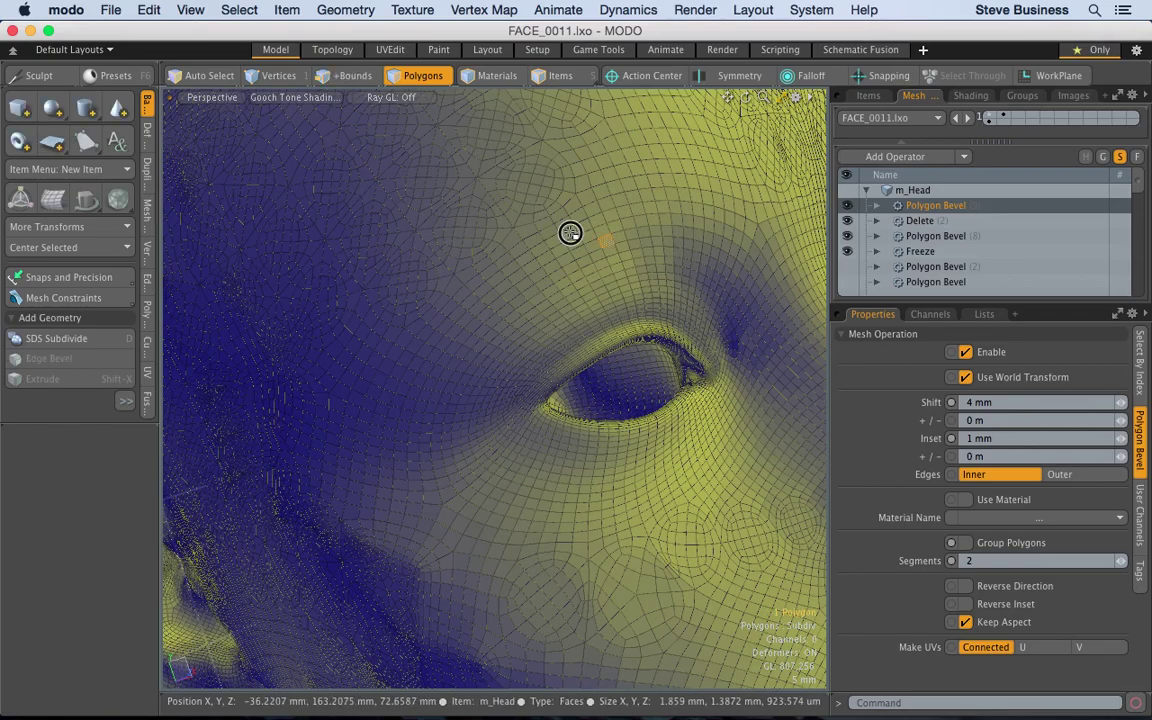
pyautogui.keyDown('shift'); pyautogui.click(582, 518); pyautogui.keyUp('shift')
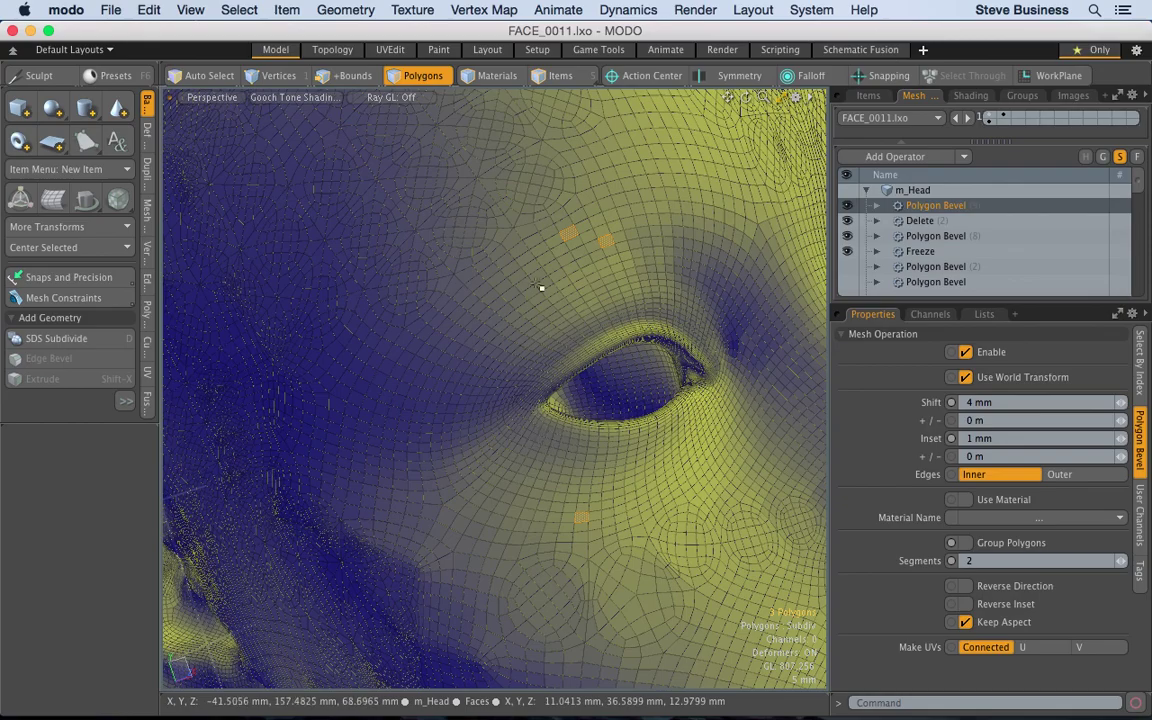
pyautogui.keyDown('shift'); pyautogui.click(526, 261); pyautogui.keyUp('shift')
pyautogui.keyDown('shift'); pyautogui.click(655, 150); pyautogui.keyUp('shift')
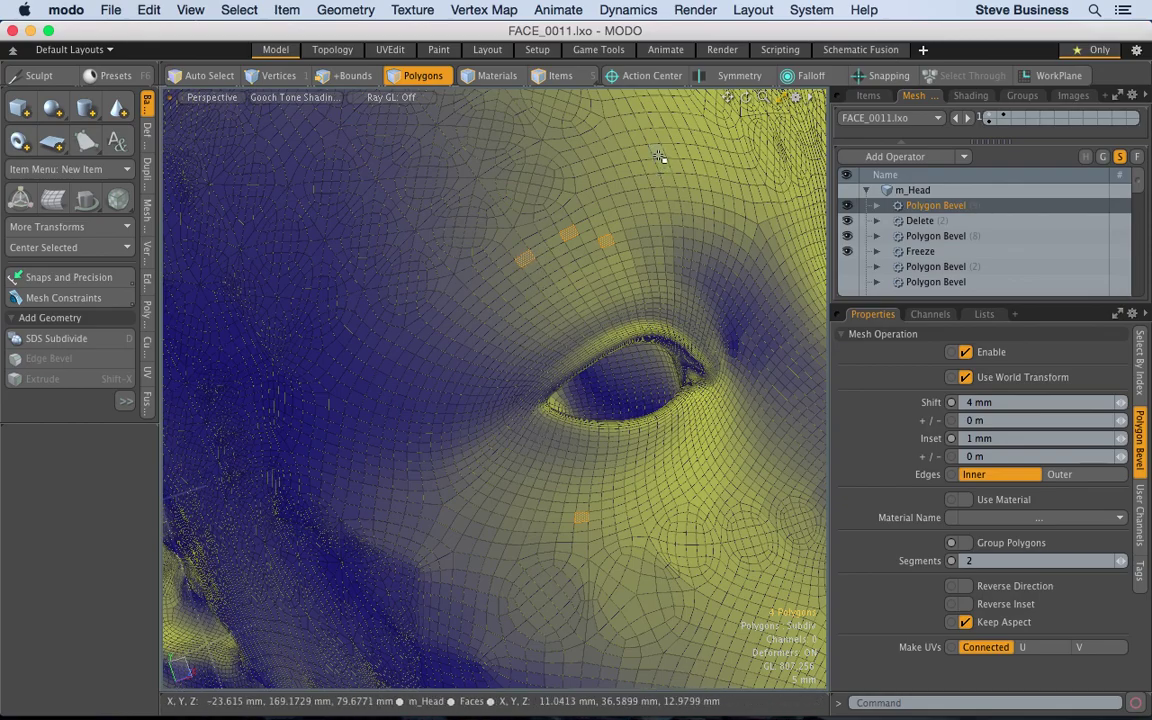
pyautogui.keyDown('alt'); pyautogui.moveTo(586, 226); pyautogui.dragTo(604, 293); pyautogui.keyUp('alt')
pyautogui.keyDown('shift'); pyautogui.click(598, 244); pyautogui.keyUp('shift')
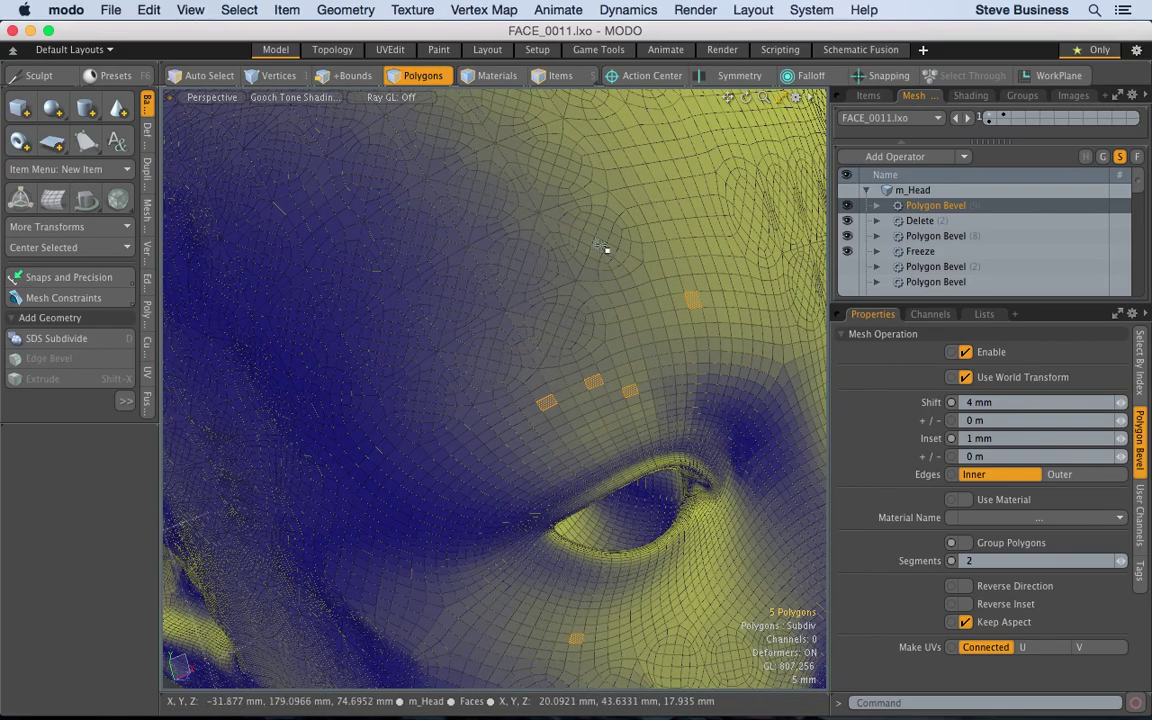
pyautogui.keyDown('shift'); pyautogui.click(569, 178); pyautogui.keyUp('shift')
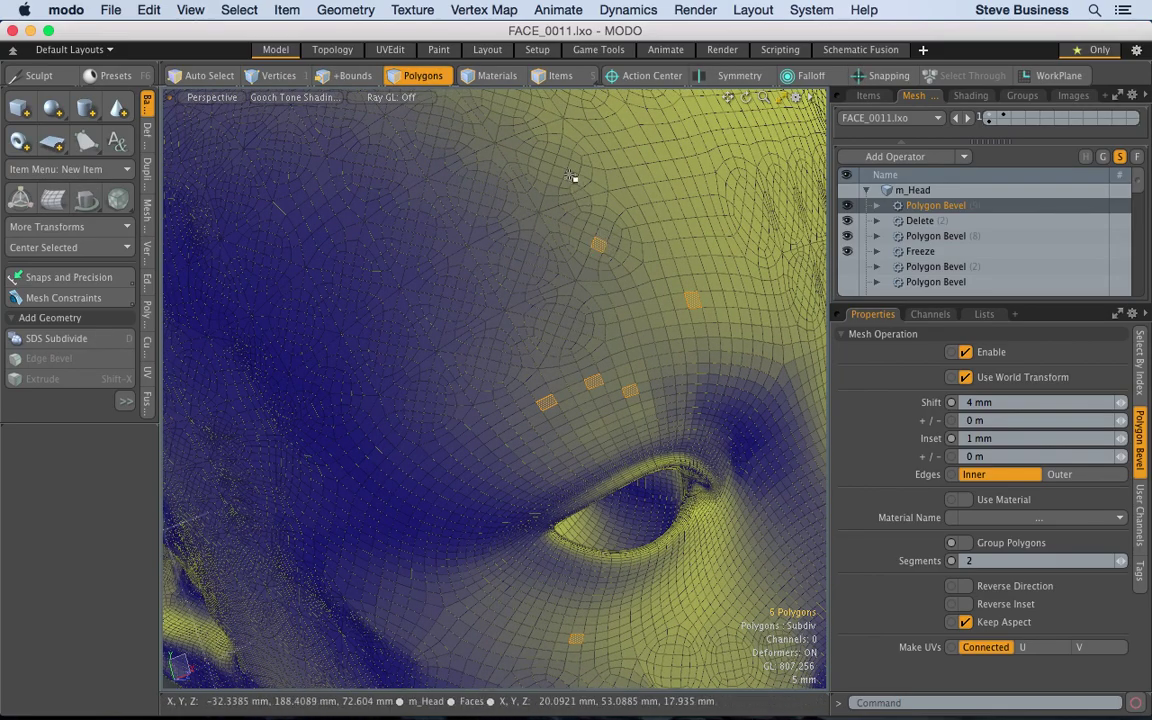
pyautogui.keyDown('alt'); pyautogui.moveTo(578, 280); pyautogui.dragTo(614, 296); pyautogui.keyUp('alt')
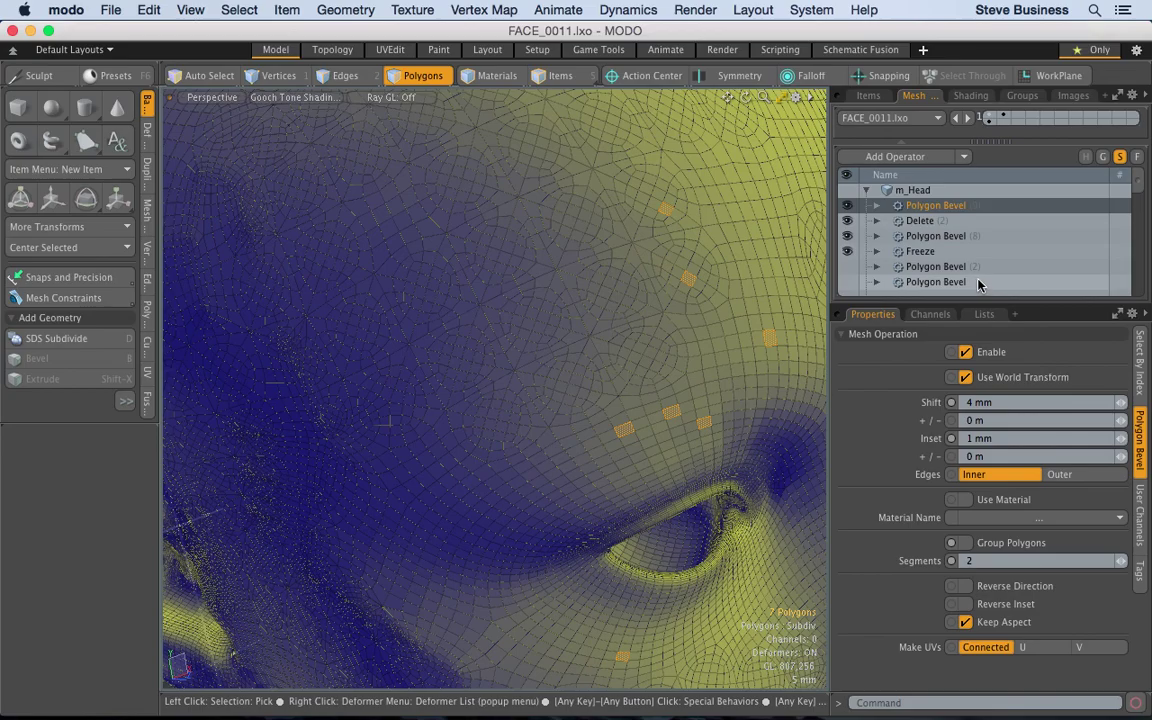
pyautogui.click(638, 304)
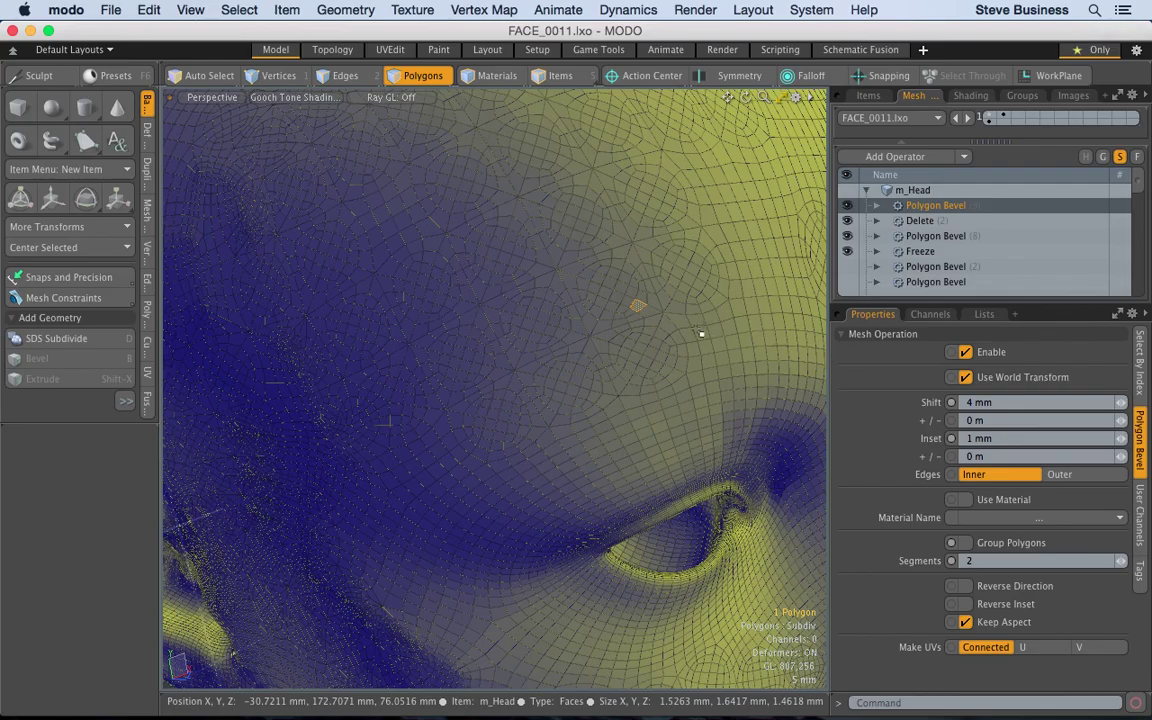
pyautogui.moveTo(690, 329)
pyautogui.mouseDown(button='right')
pyautogui.moveTo(576, 321)
pyautogui.moveTo(588, 315)
pyautogui.mouseUp(button='right')
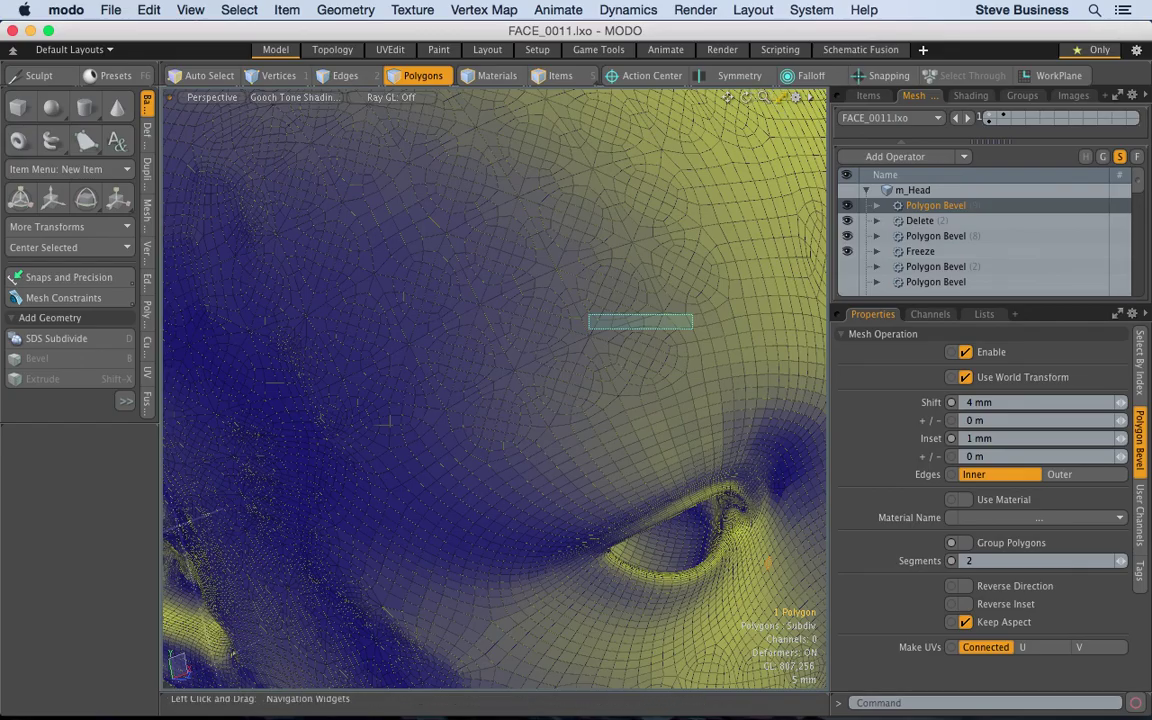
# Step: Examine the whole head from several angles to review the surface damage and the bevelled spikes around the eye
pyautogui.scroll(3, 676, 90)
pyautogui.scroll(-5, 495, 388)
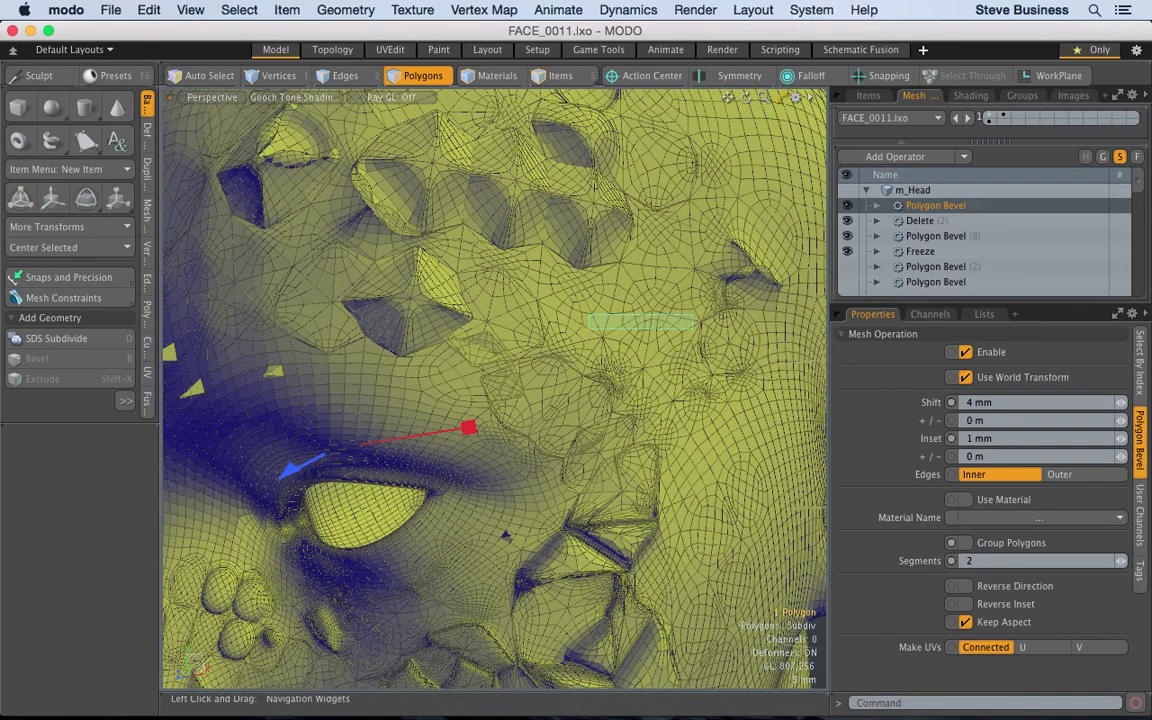
pyautogui.scroll(-2, 688, 88)
pyautogui.scroll(-2, 688, 88)
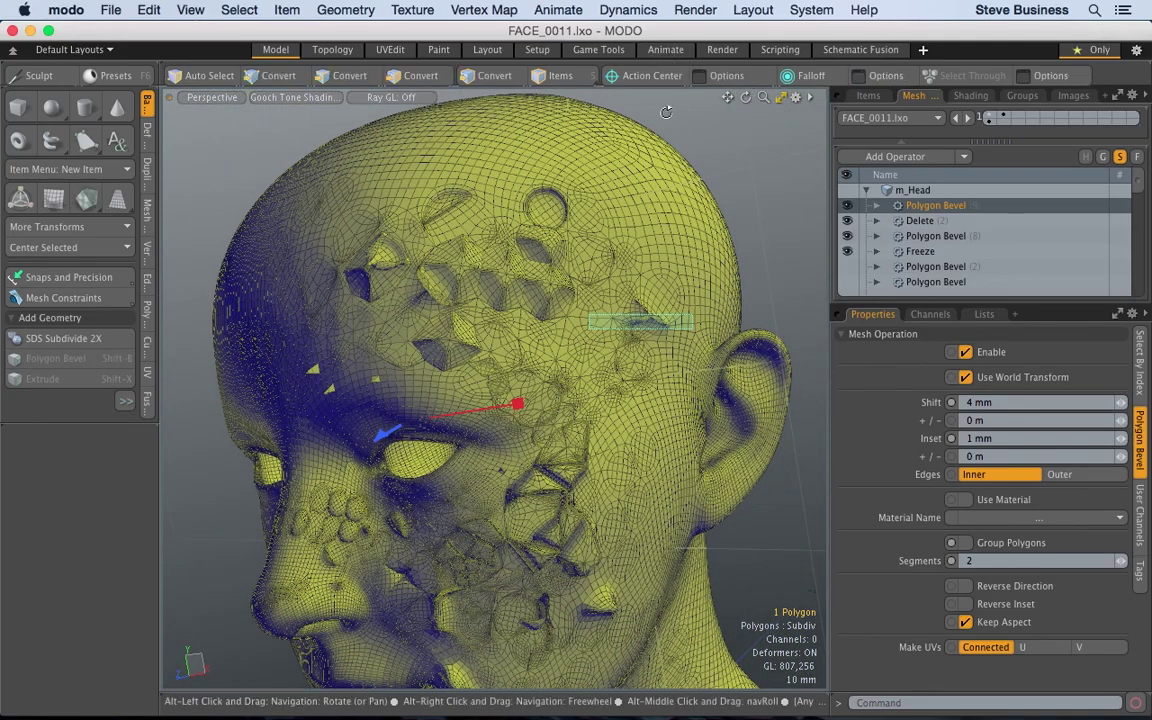
pyautogui.keyDown('alt'); pyautogui.moveTo(595, 120); pyautogui.dragTo(636, 95); pyautogui.keyUp('alt')
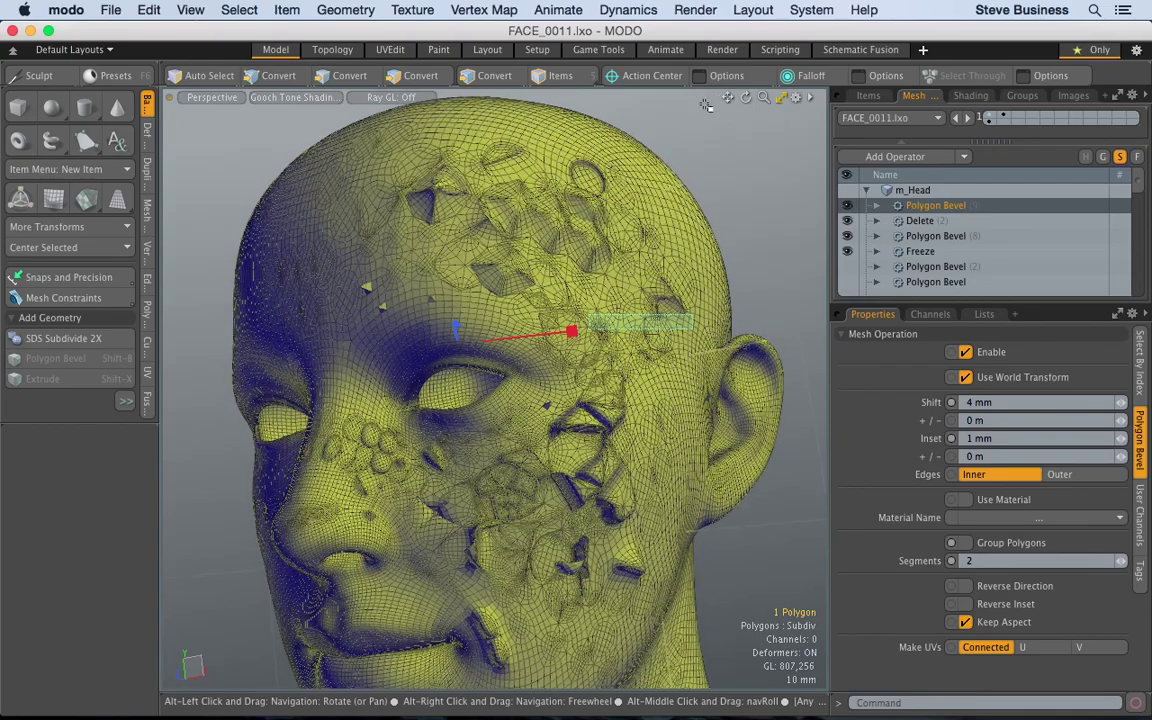
pyautogui.moveTo(1020, 706)
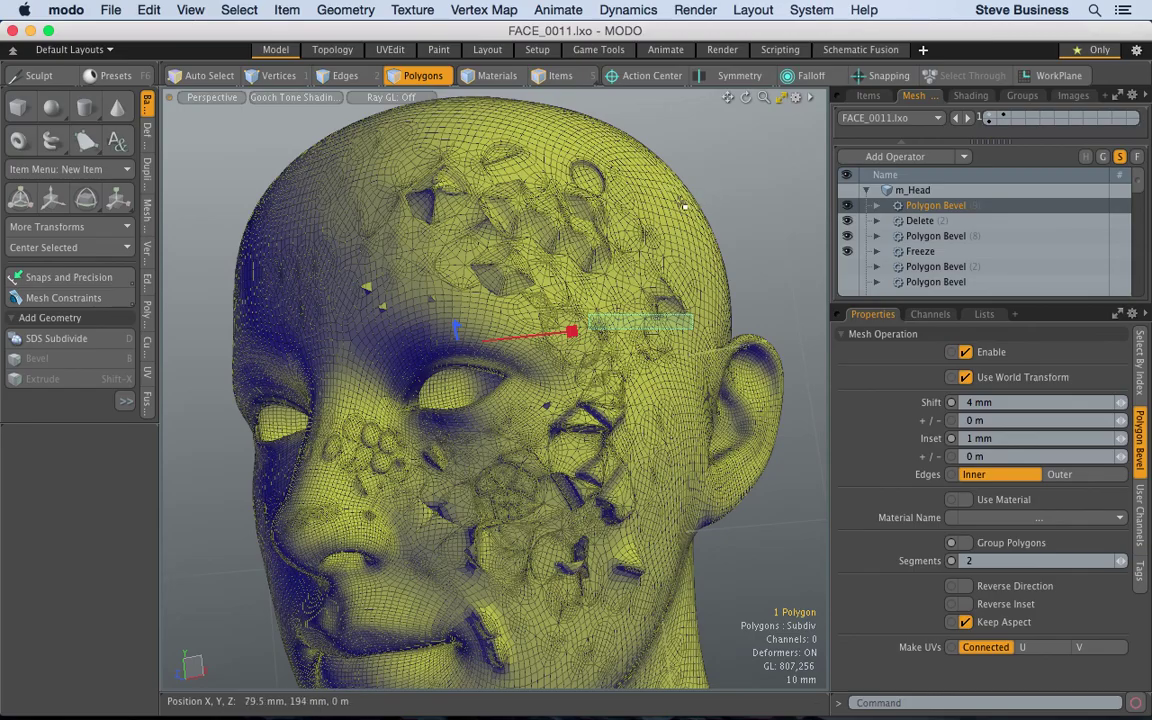
# Step: Save the reviewed head scene as the next incremental version
pyautogui.keyDown('alt'); pyautogui.moveTo(703, 184); pyautogui.dragTo(792, 216); pyautogui.keyUp('alt')
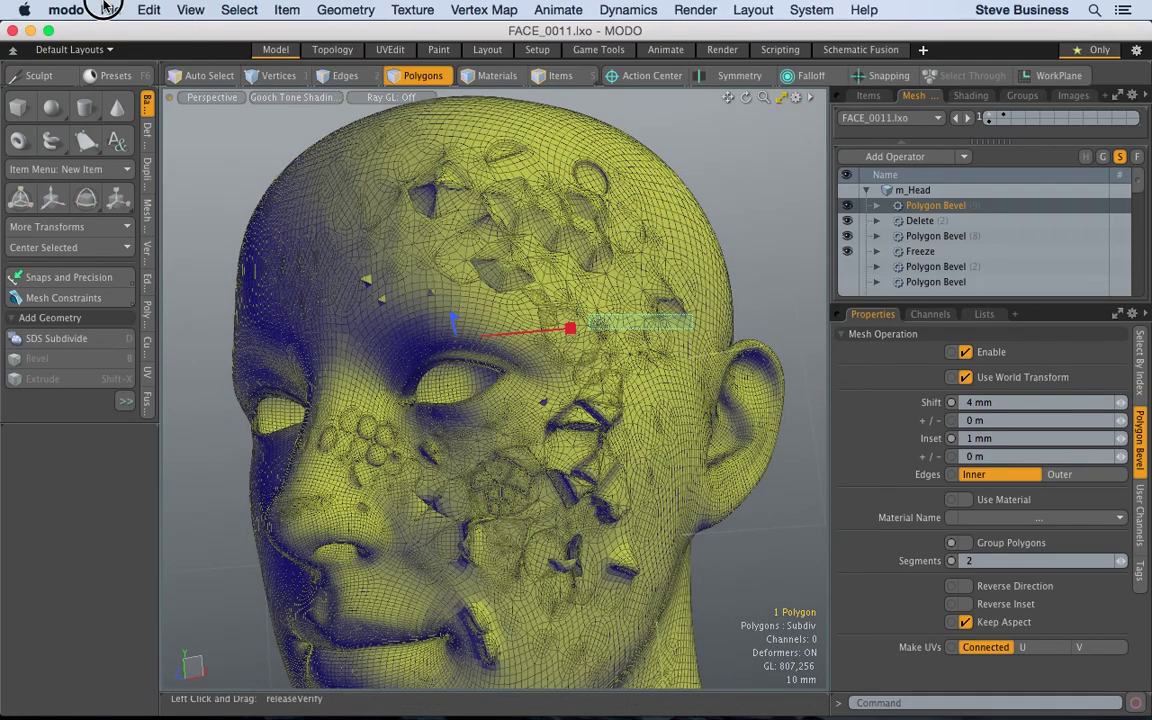
pyautogui.click(111, 10)
pyautogui.click(175, 265)
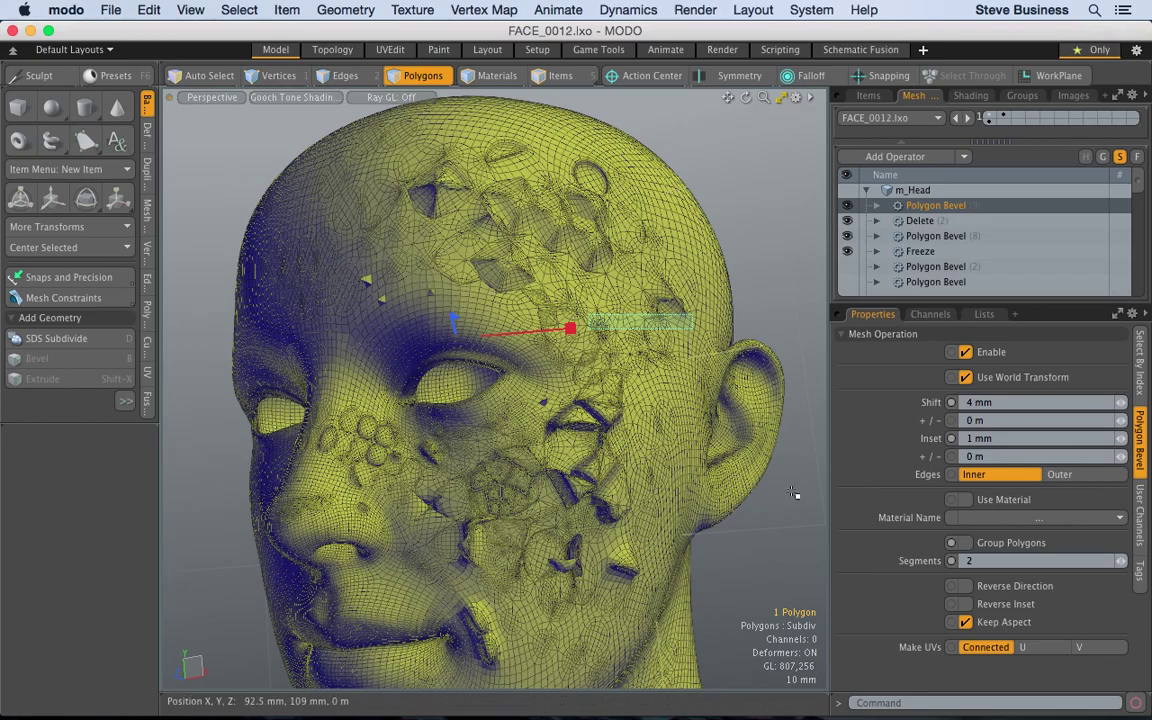
# Step: Preview the damaged head in the Render layout and hide the Head material's Occlusion layer
pyautogui.keyDown('alt'); pyautogui.moveTo(790, 430); pyautogui.dragTo(739, 497); pyautogui.keyUp('alt')
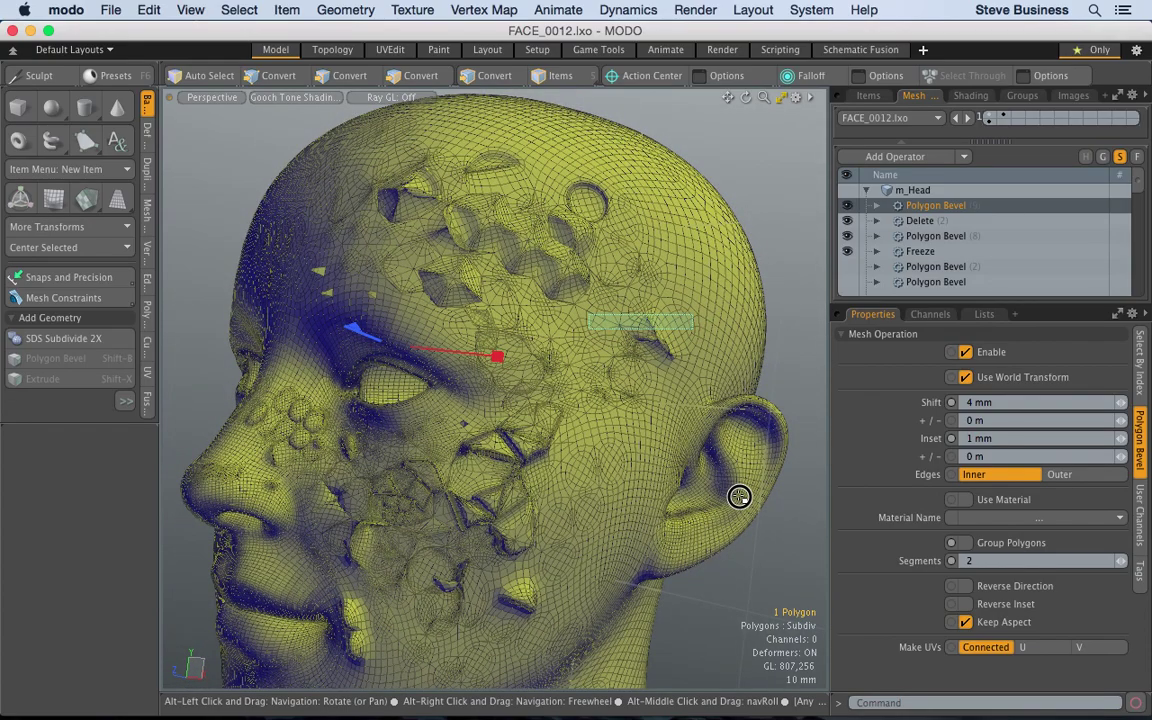
pyautogui.keyDown('alt'); pyautogui.moveTo(656, 492); pyautogui.dragTo(728, 504); pyautogui.keyUp('alt')
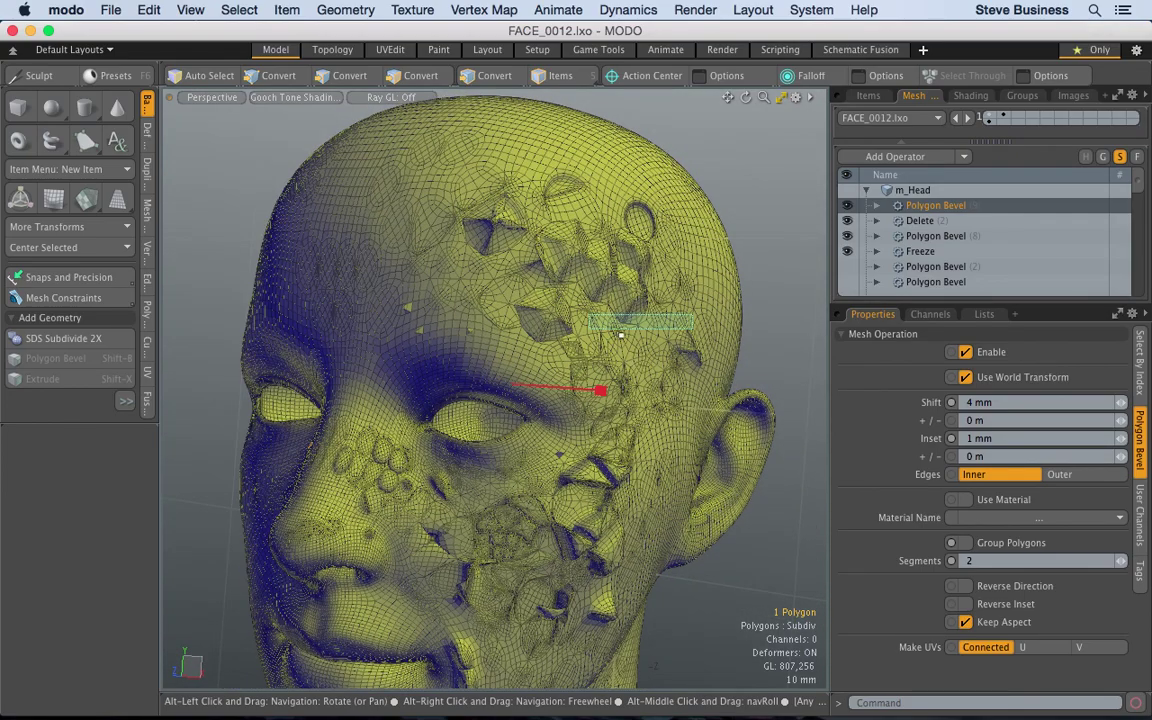
pyautogui.click(724, 50)
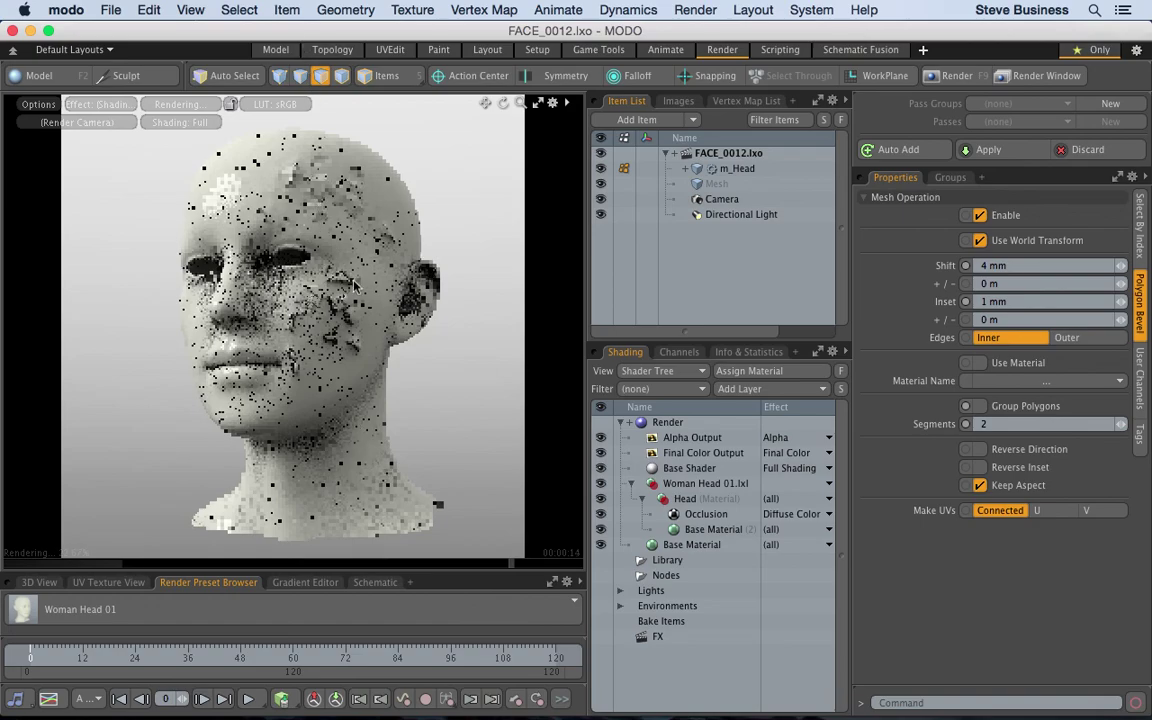
pyautogui.click(600, 514)
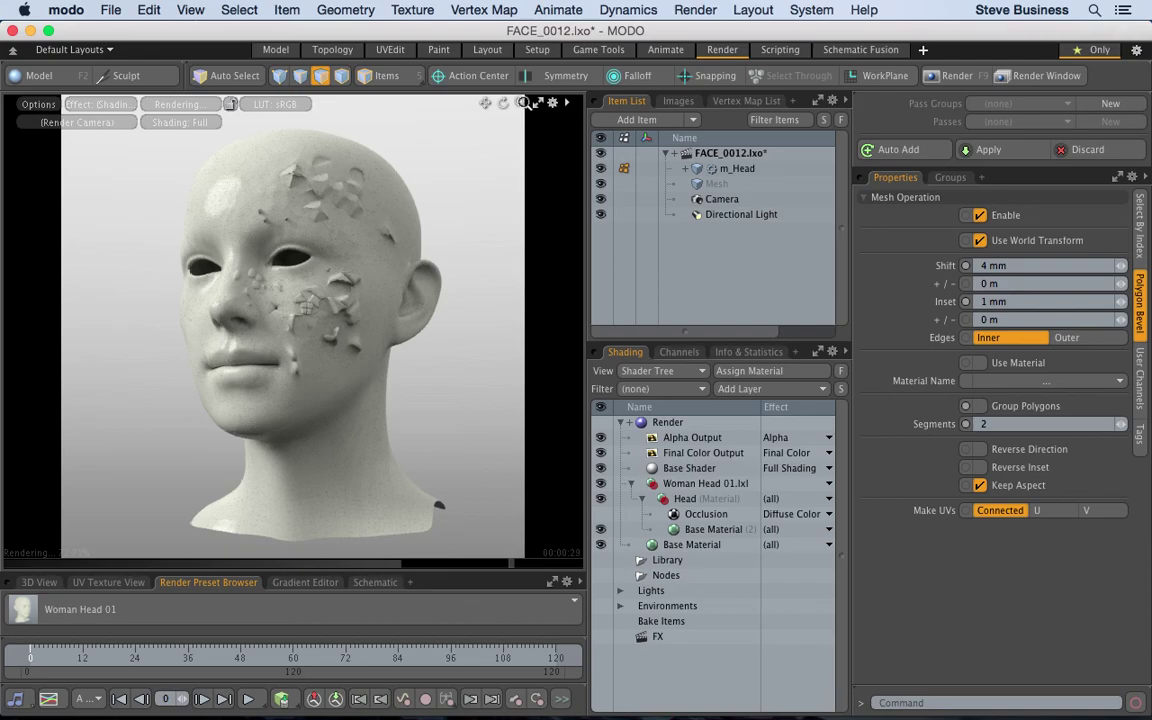
# Step: Save the scene with the Occlusion layer hidden as a new incremental version and switch to QuickTime Player
pyautogui.click(110, 10)
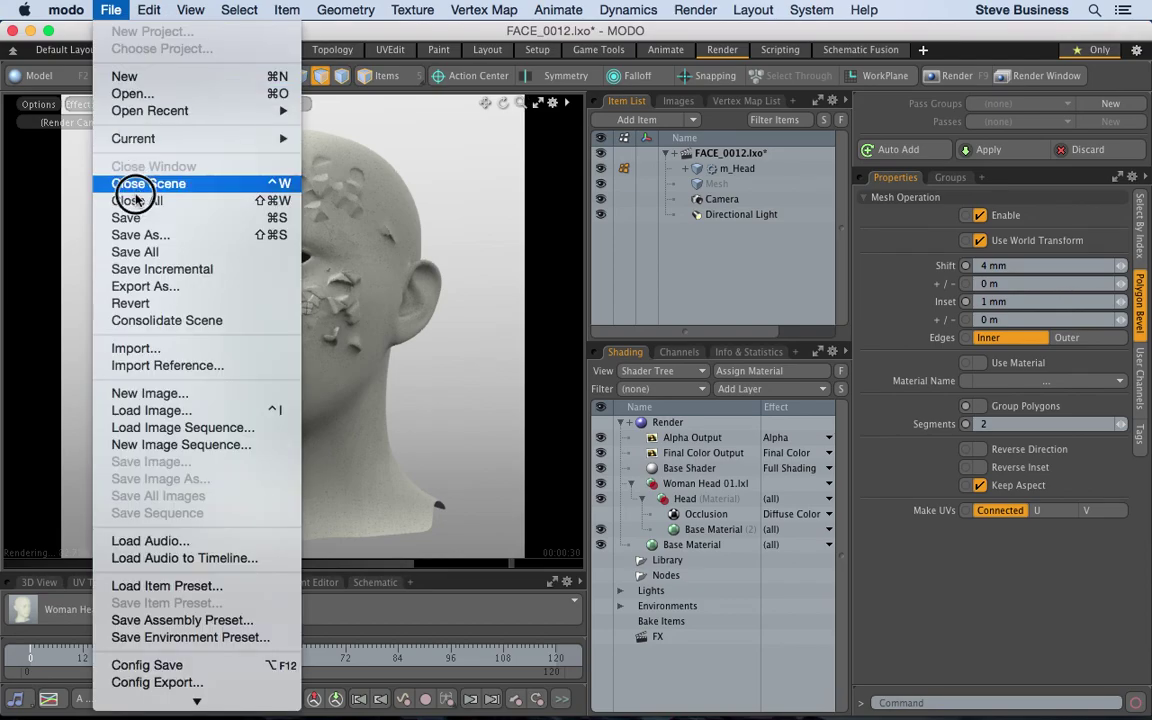
pyautogui.click(160, 269)
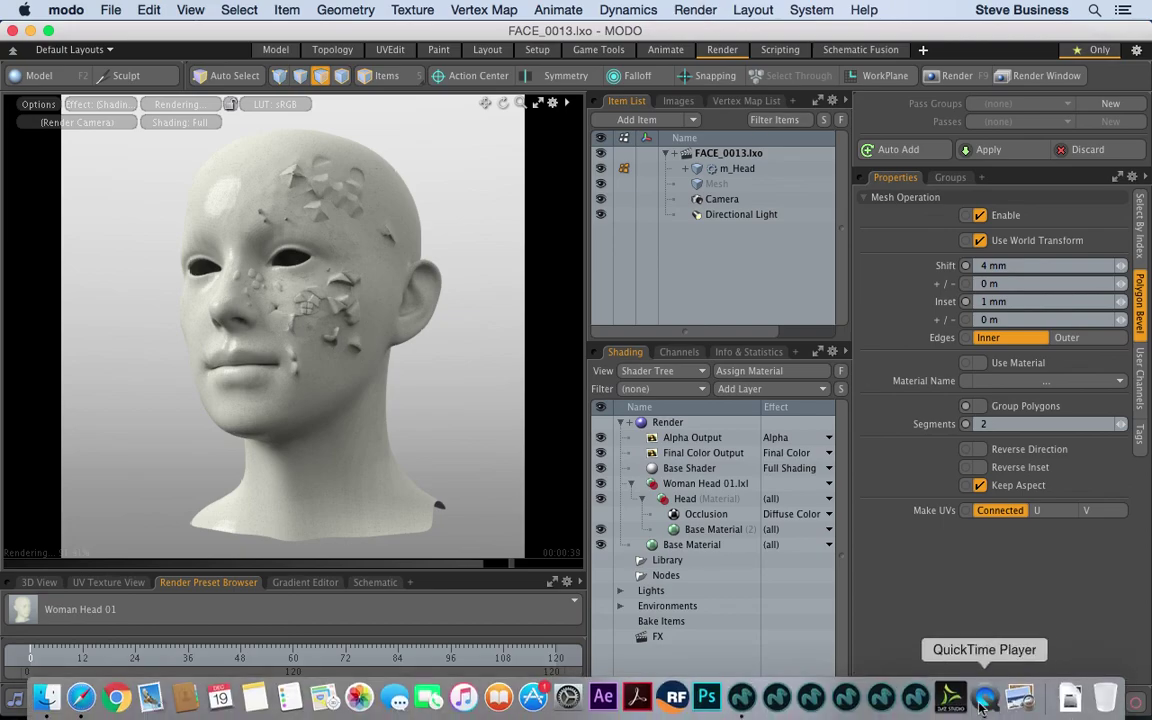
pyautogui.click(978, 695)
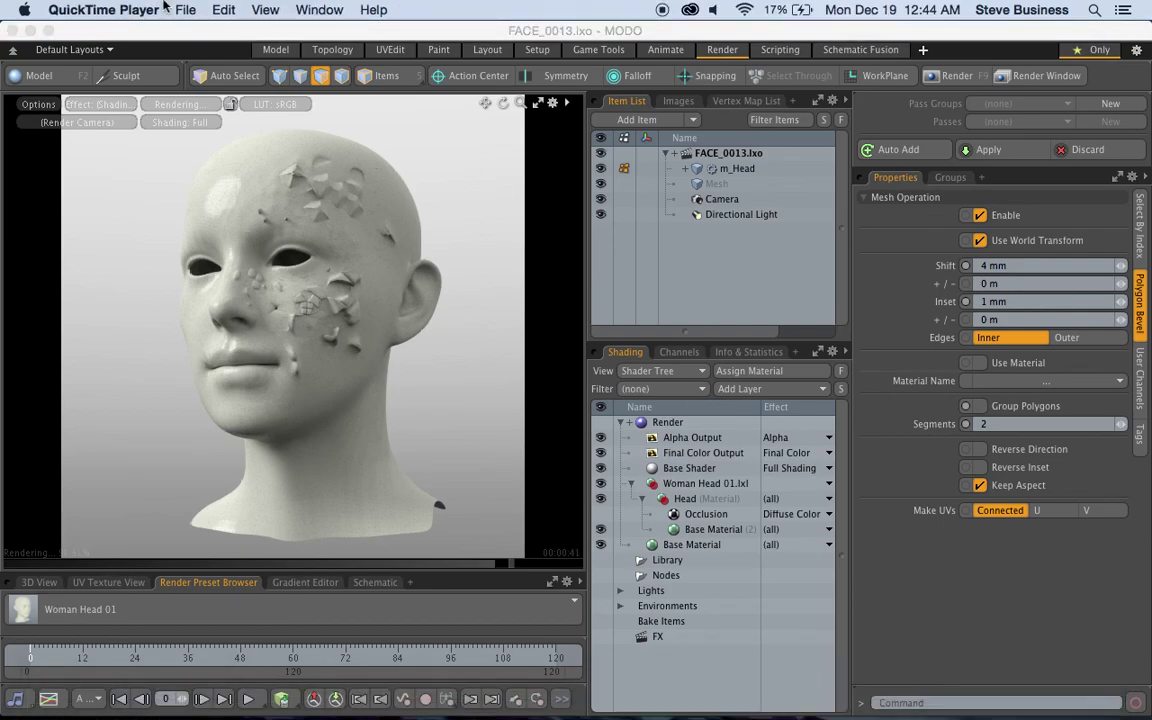